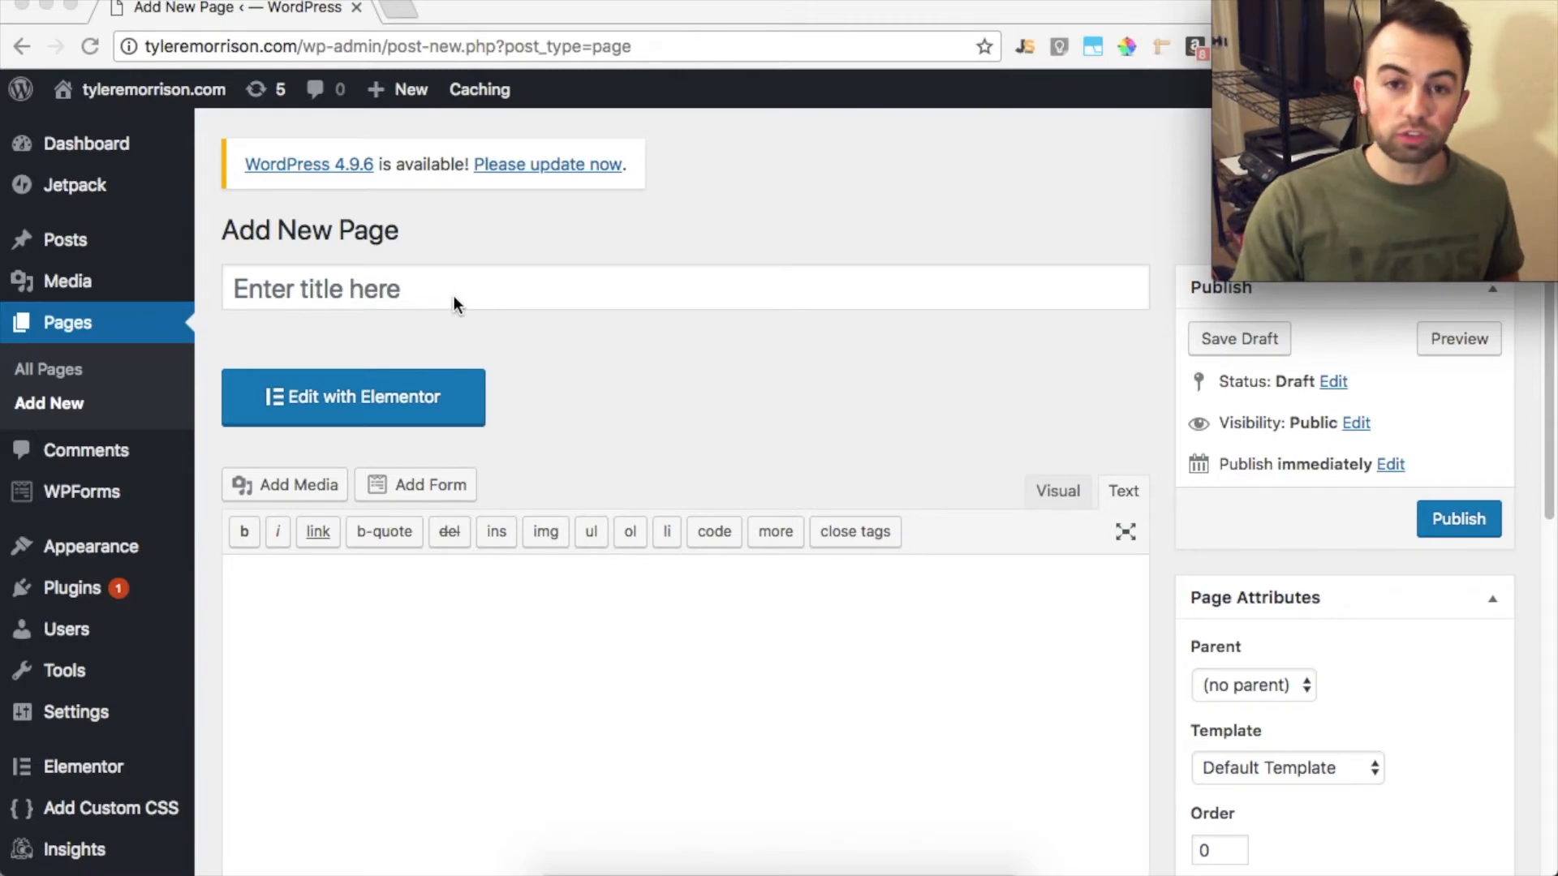
# Title the new page "Hard Drive" and publish it
pyautogui.click(503, 300)
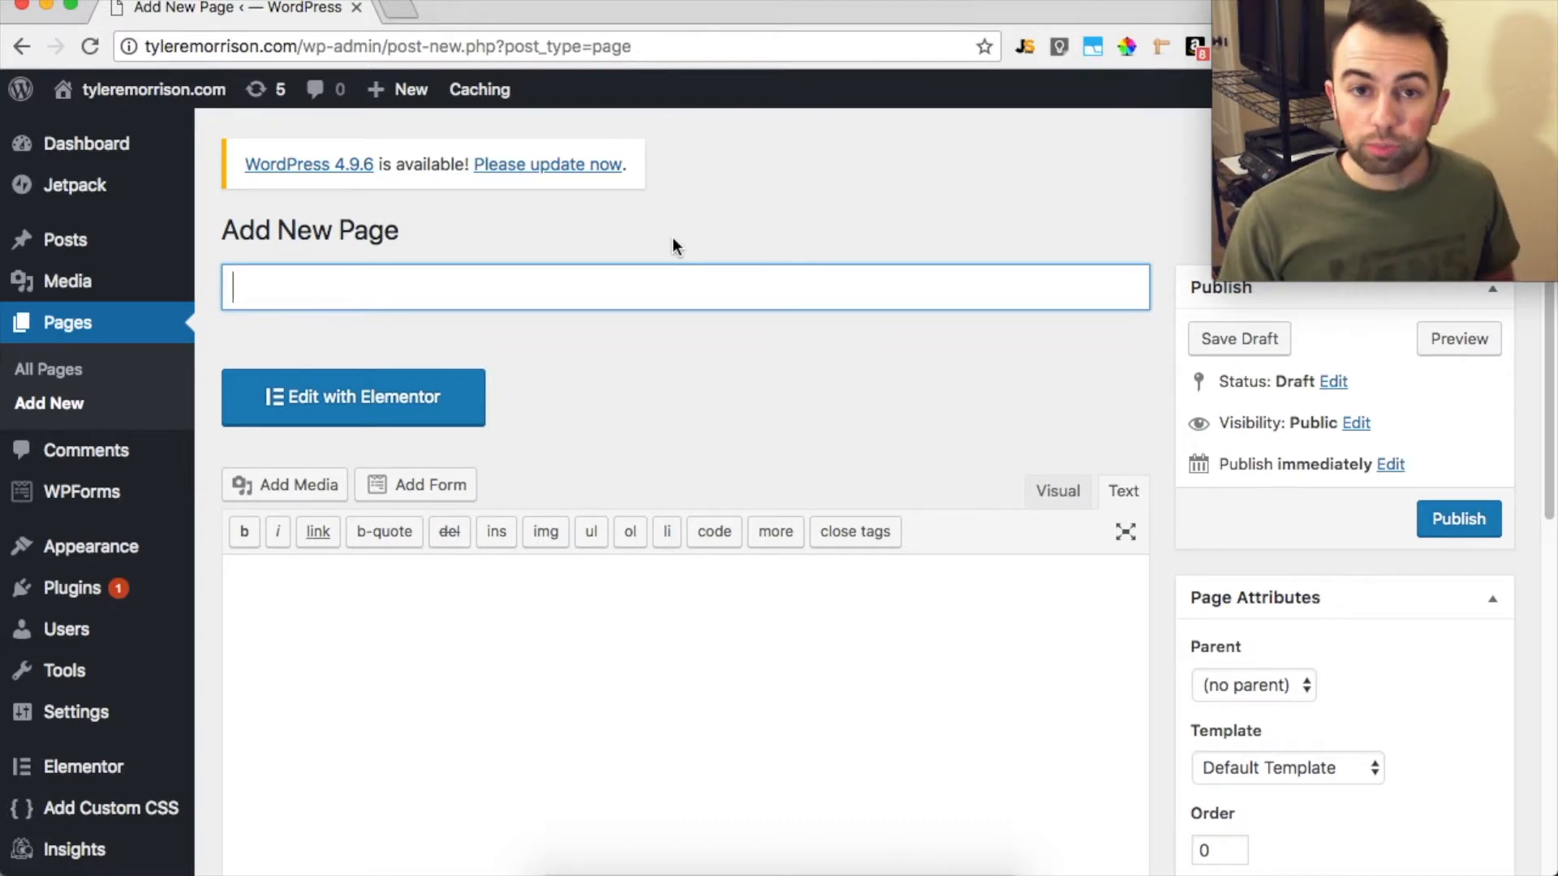
pyautogui.write('H')
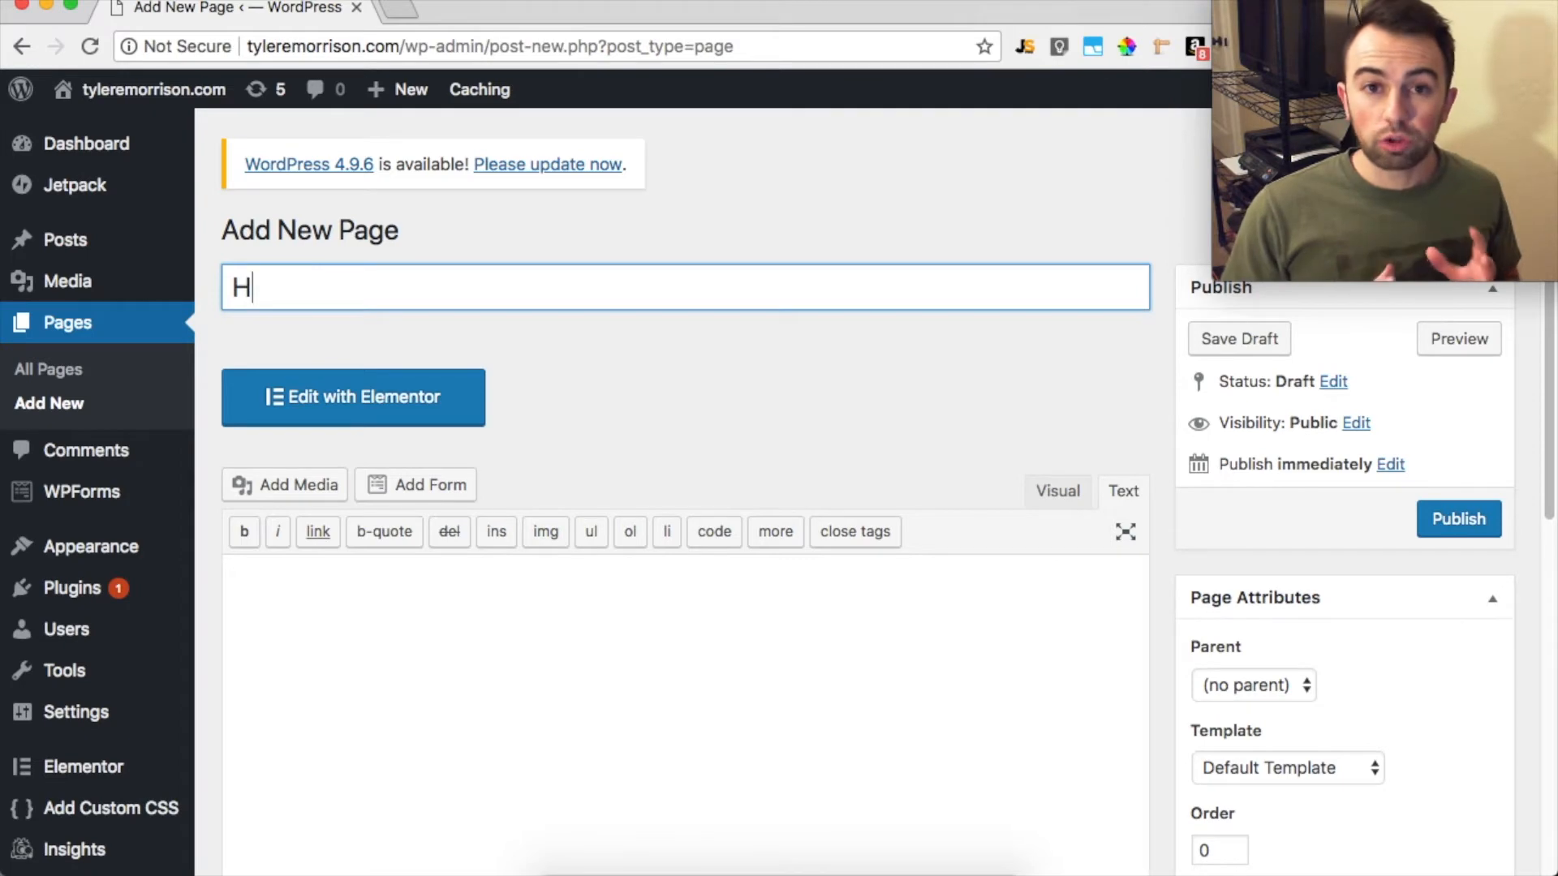
pyautogui.write('ard Drive')
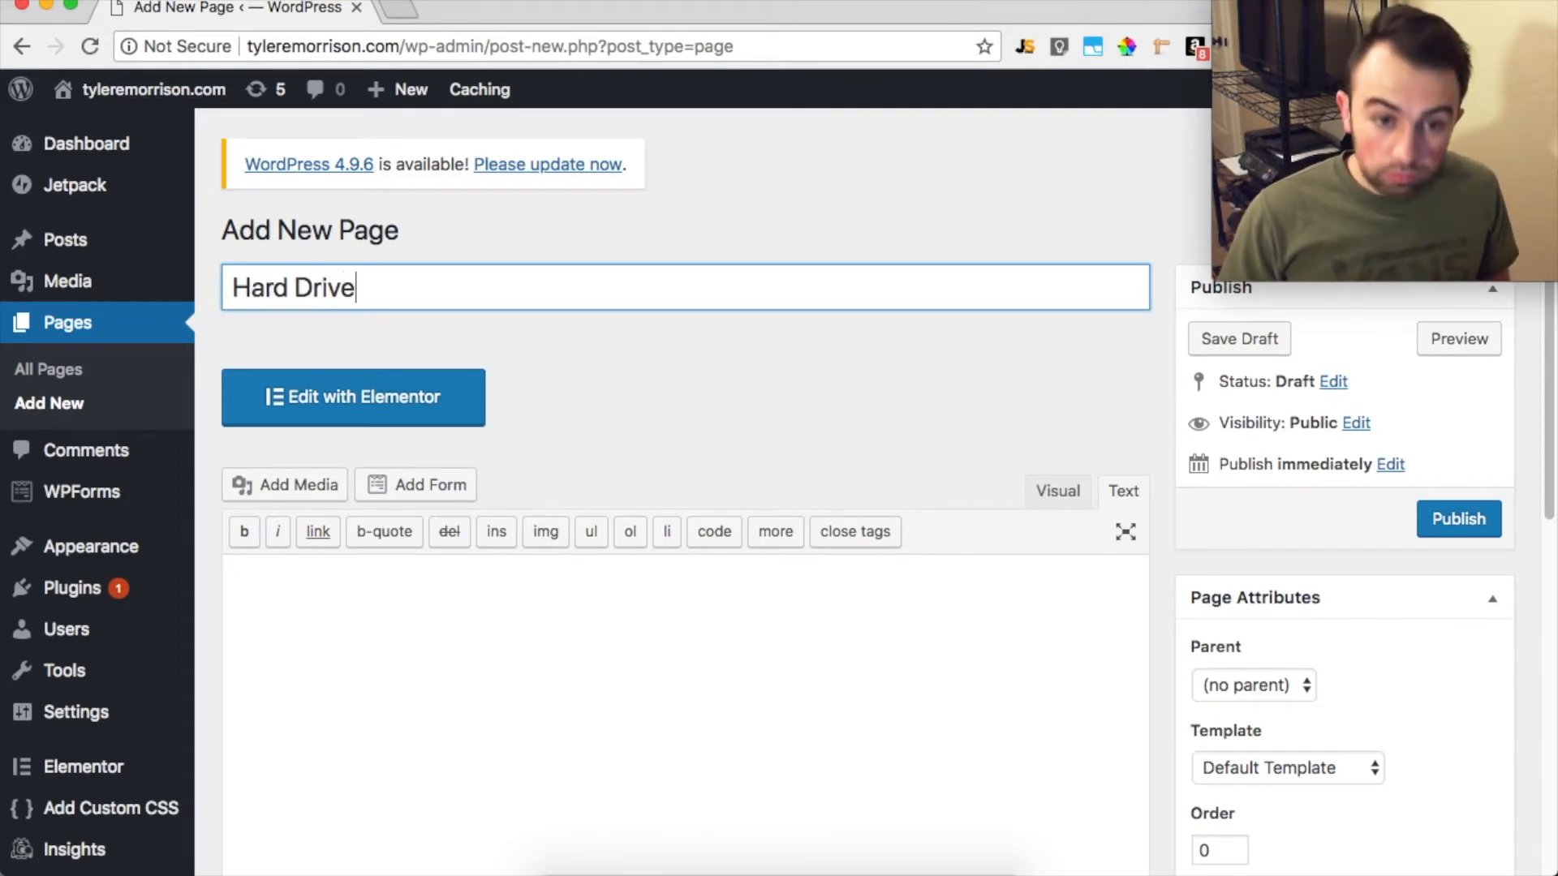
pyautogui.click(1468, 519)
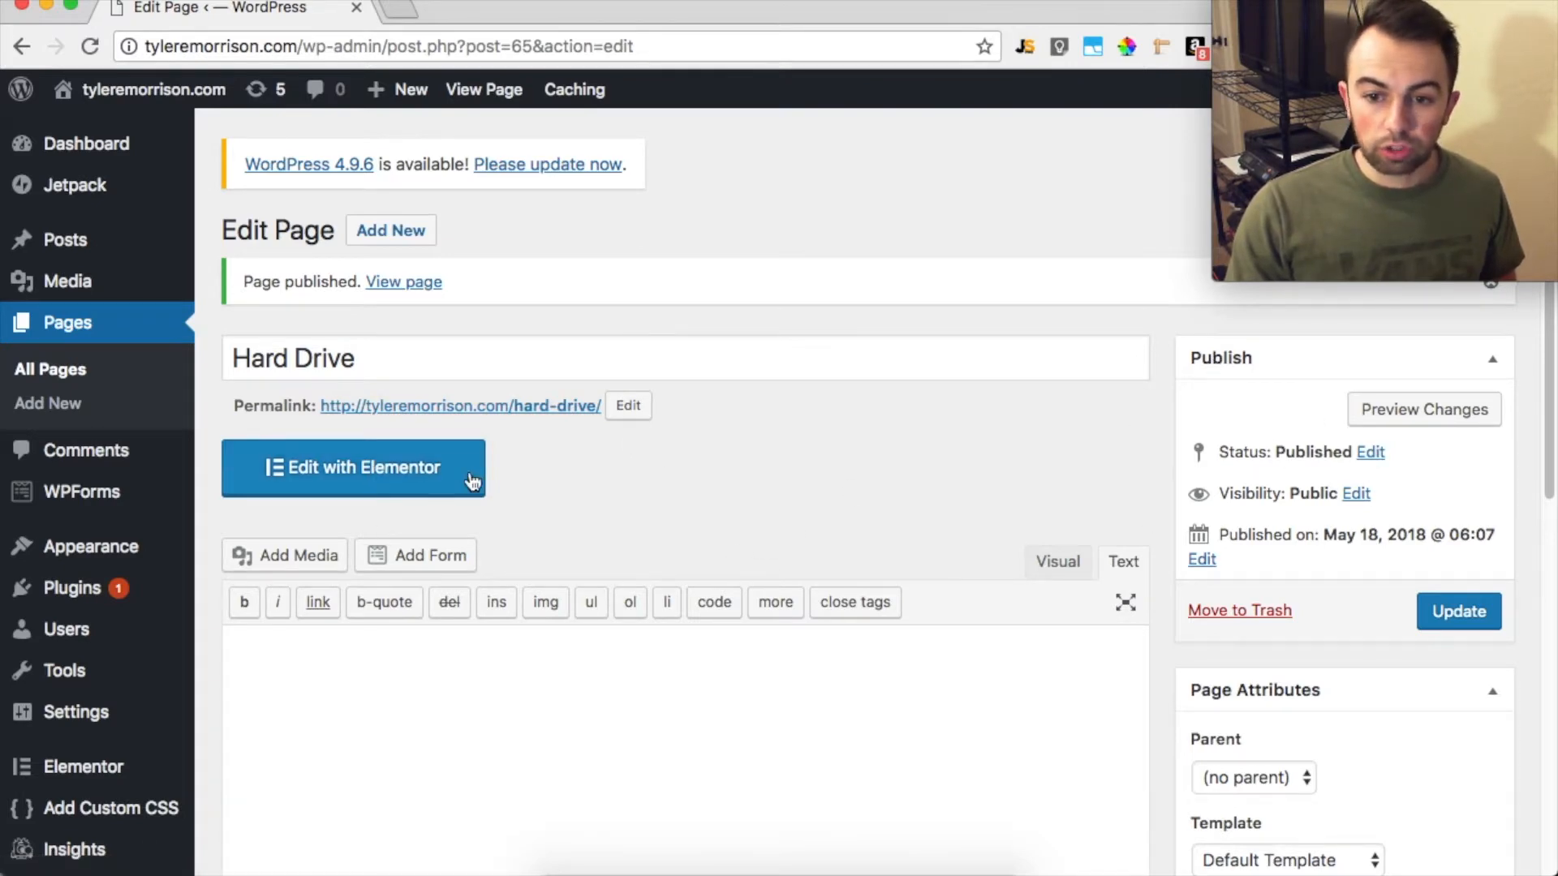
# Update the page with the Elementor Canvas template and open it in the Elementor editor
pyautogui.scroll(-3, 1029, 546)
pyautogui.click(1330, 666)
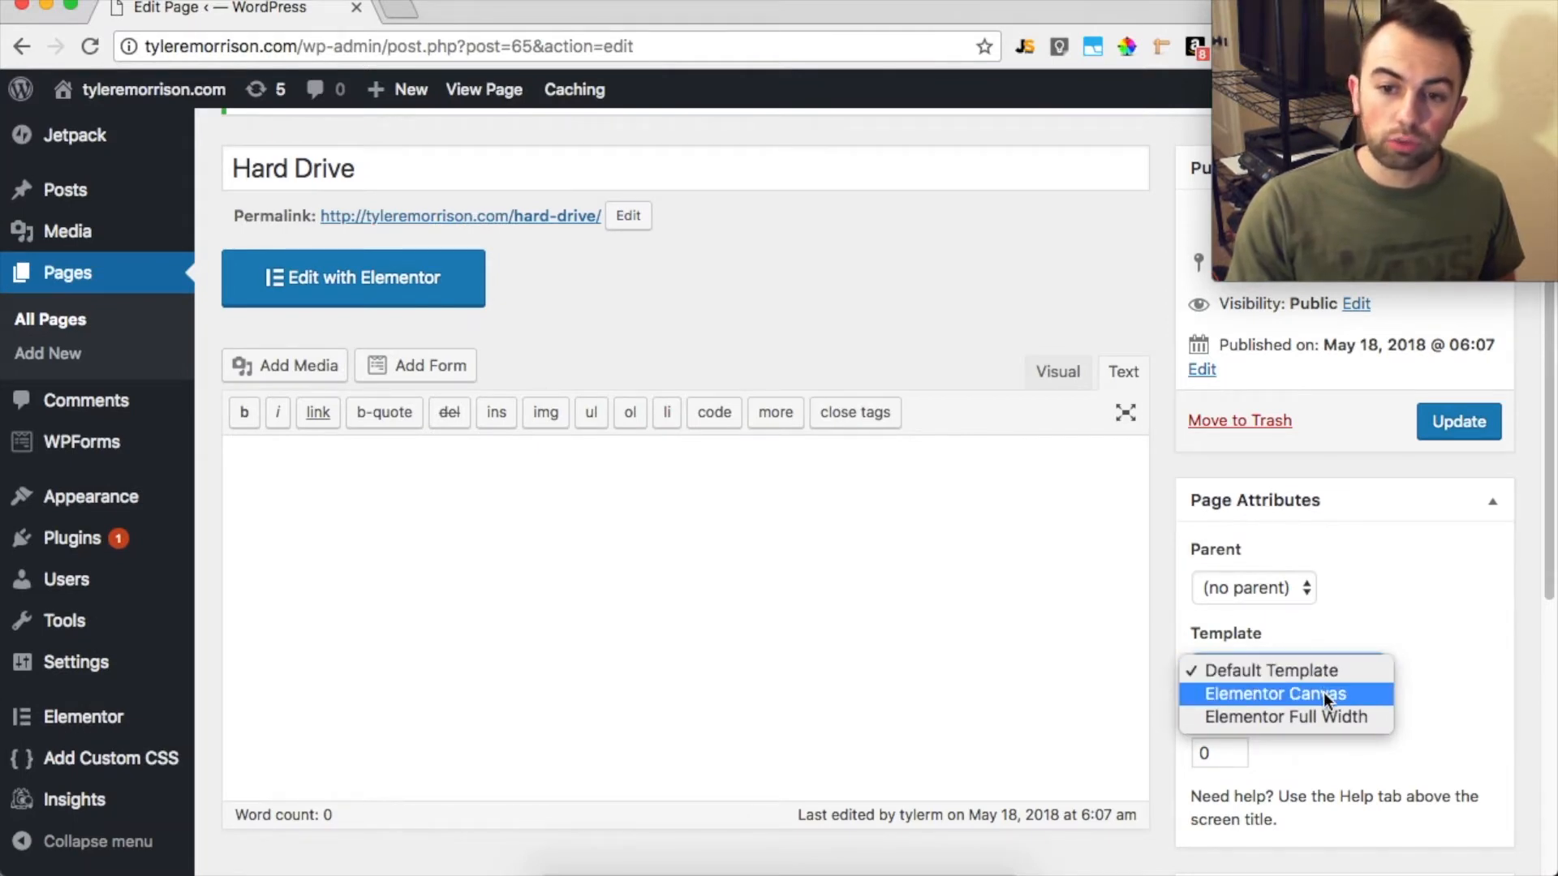
pyautogui.click(1323, 693)
pyautogui.click(1463, 435)
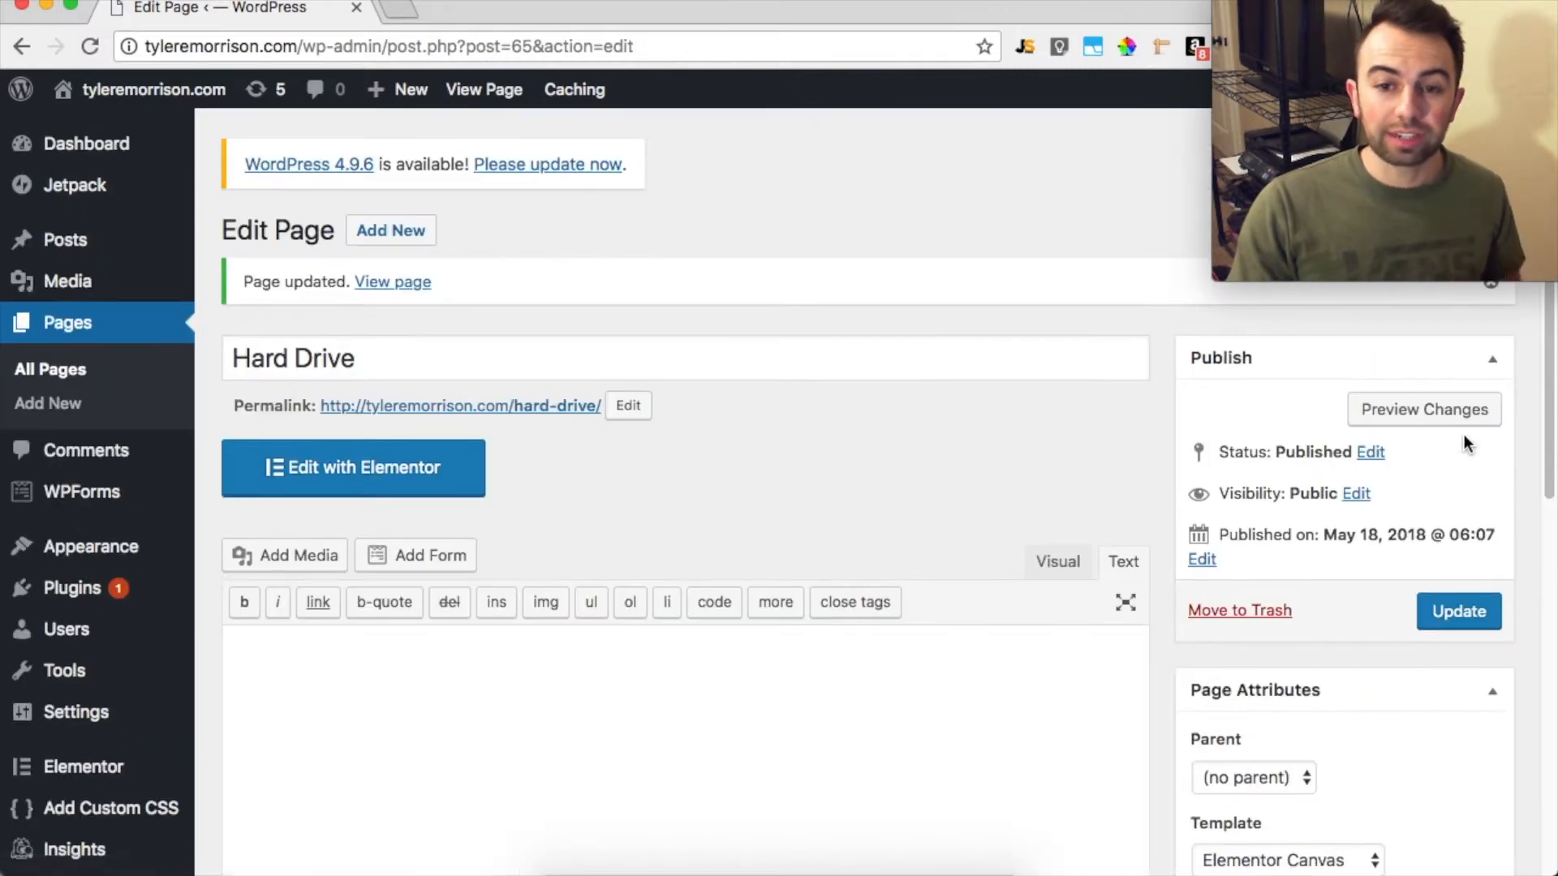
pyautogui.click(415, 469)
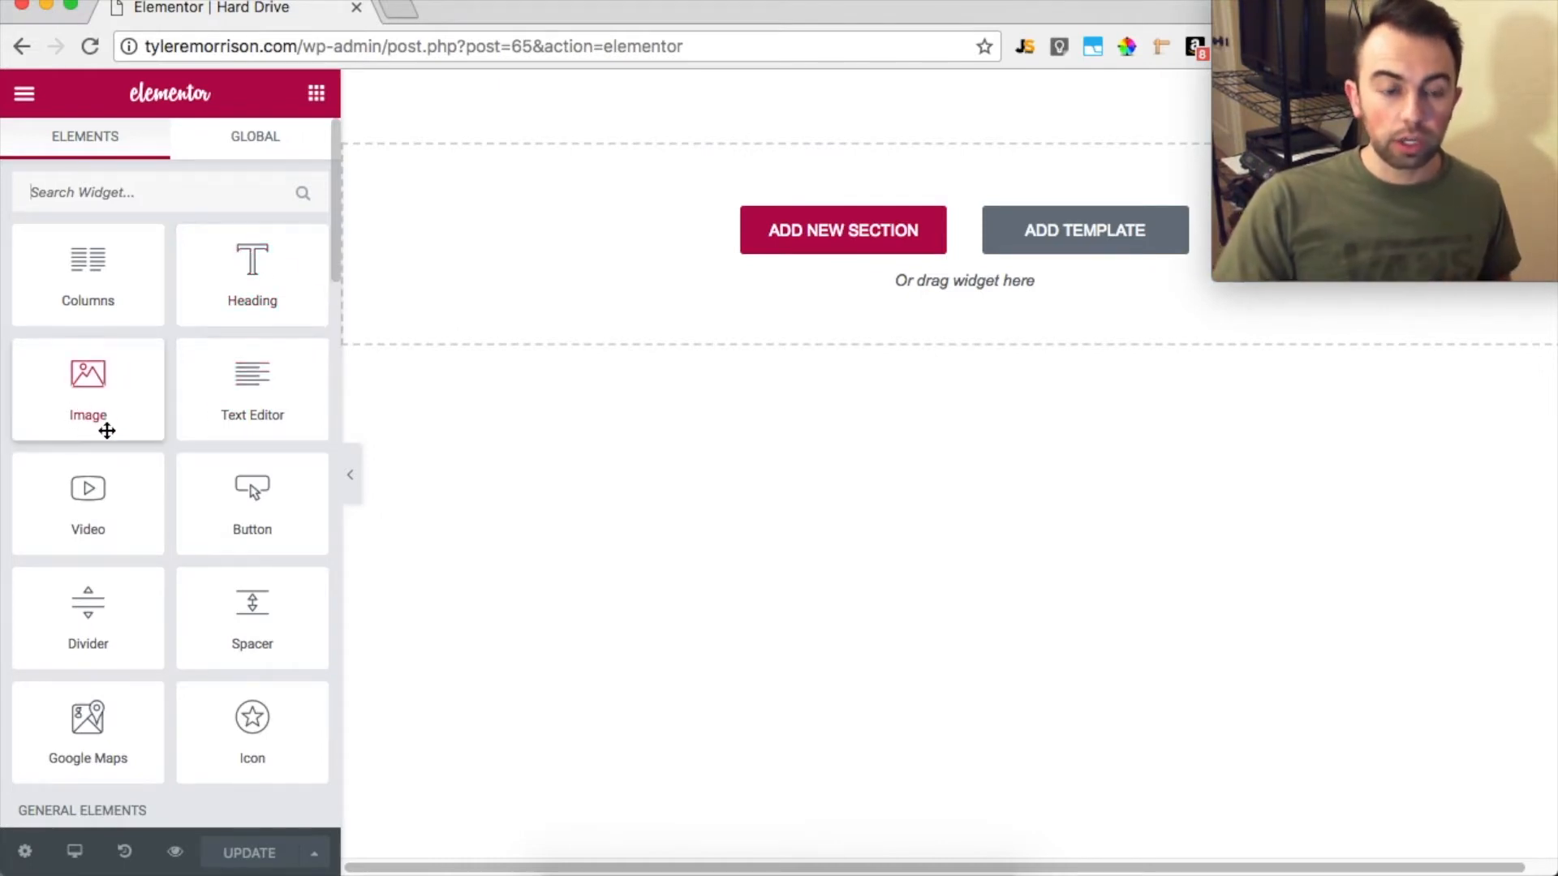
# Add a Heading widget to the empty page and place a Video widget directly below it
pyautogui.moveTo(216, 276); pyautogui.dragTo(923, 201)
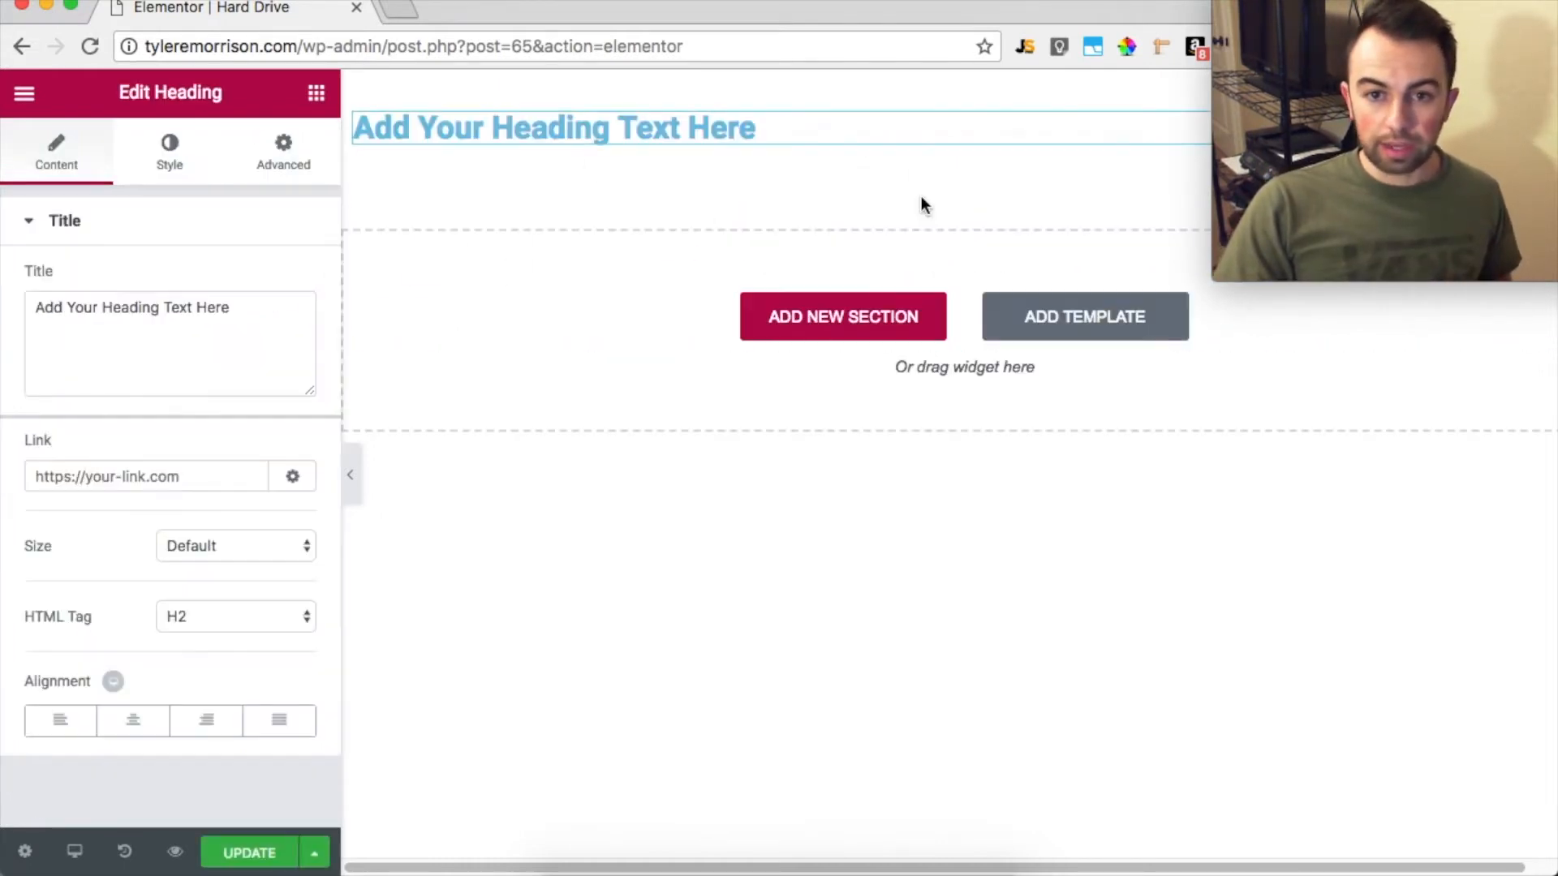
pyautogui.click(25, 90)
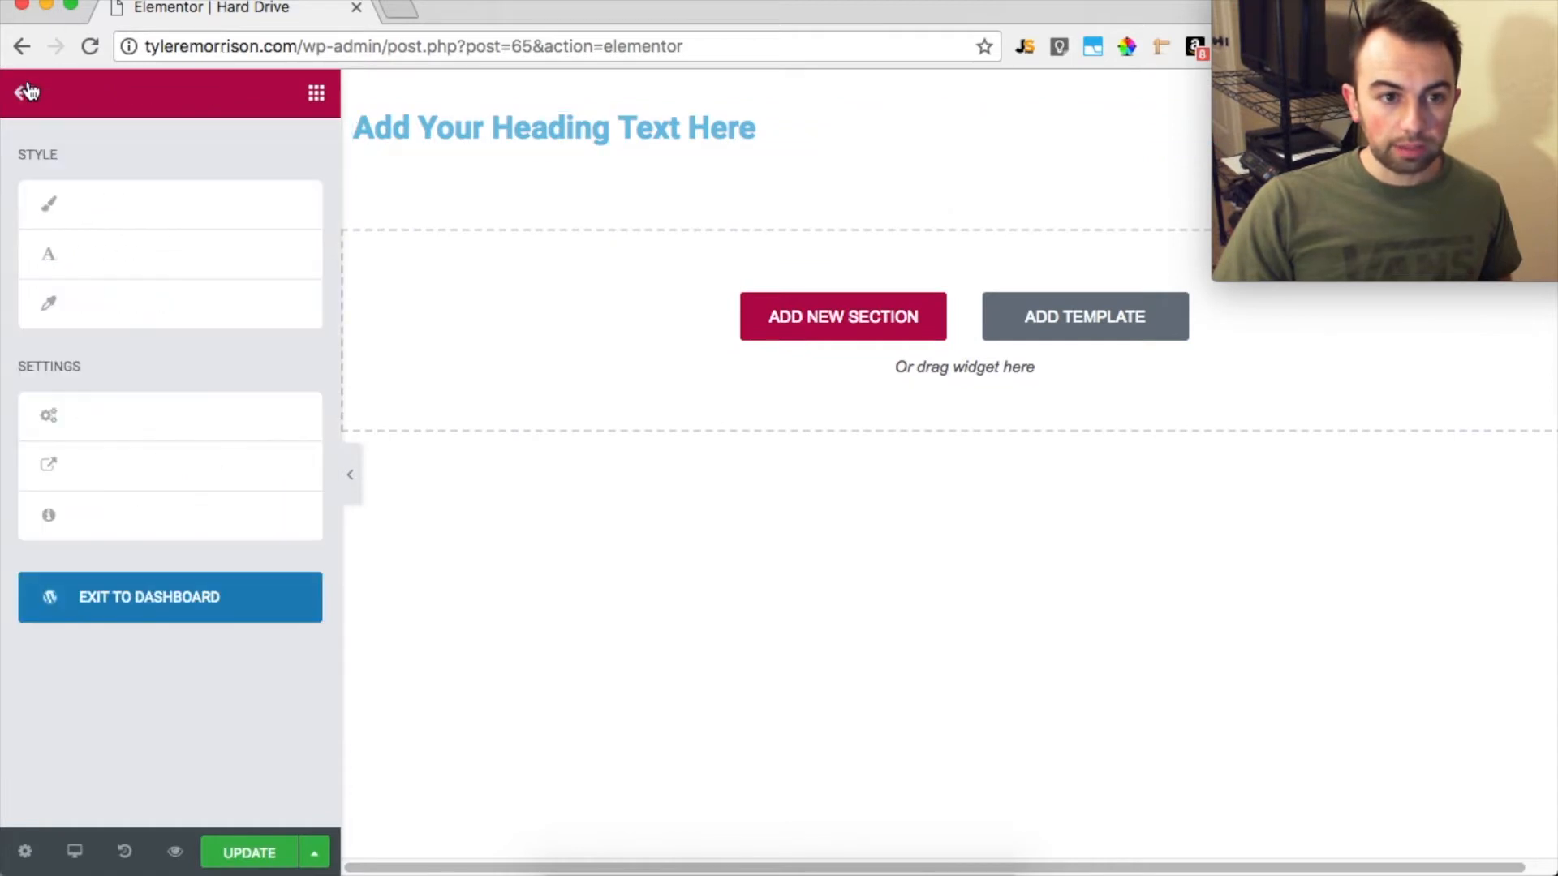
pyautogui.click(27, 87)
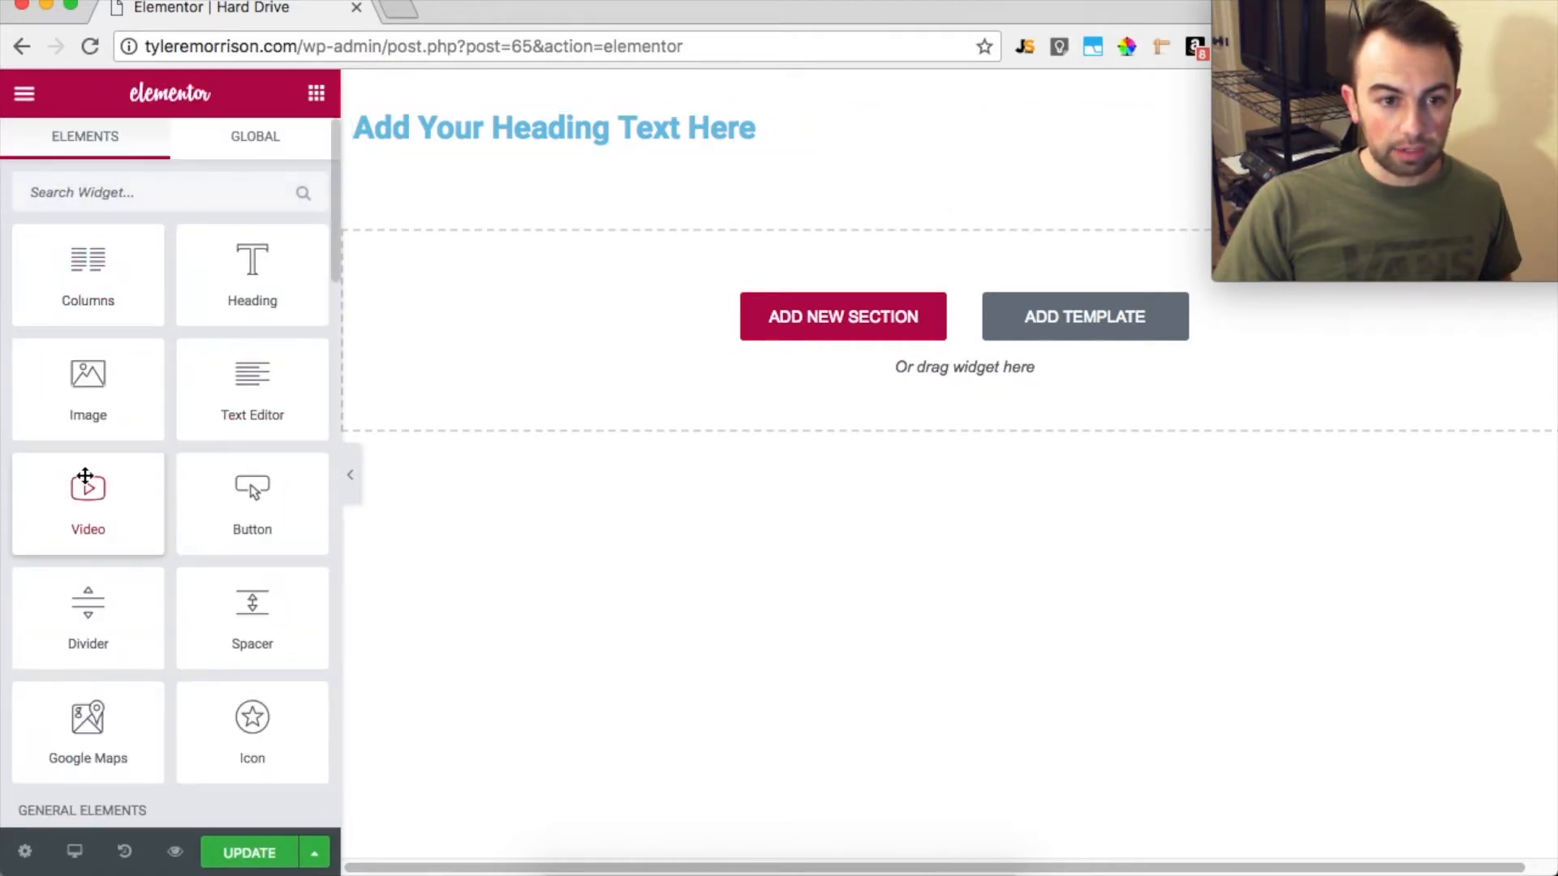
pyautogui.moveTo(84, 523); pyautogui.dragTo(665, 143)
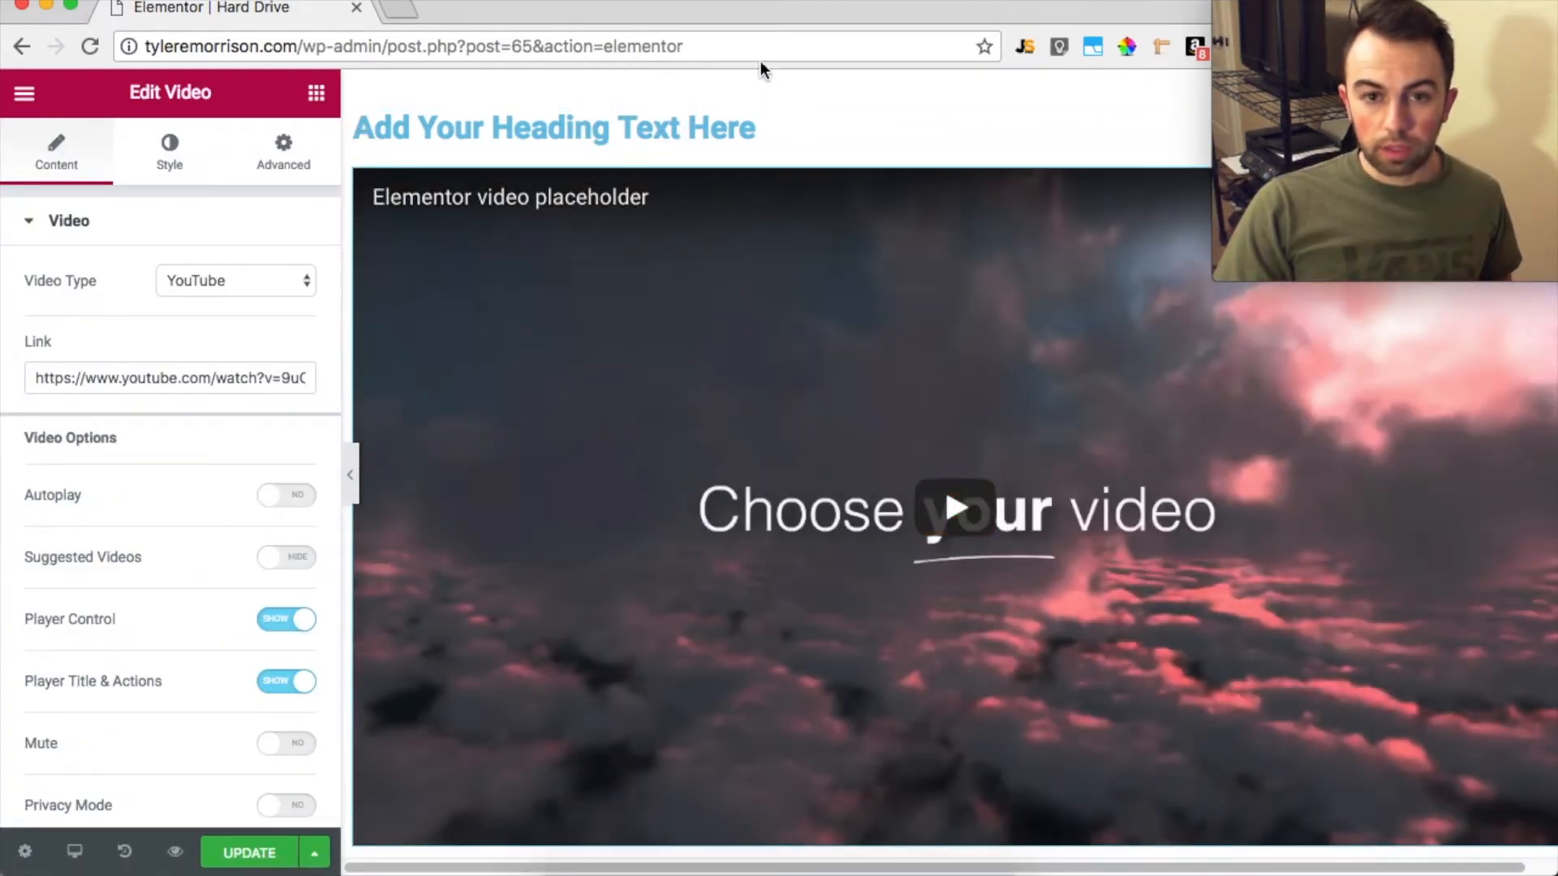
# Replace the placeholder video's link with the copied YouTube address youtube.com/watch?v=oaiDBqHVq08
pyautogui.click(260, 372)
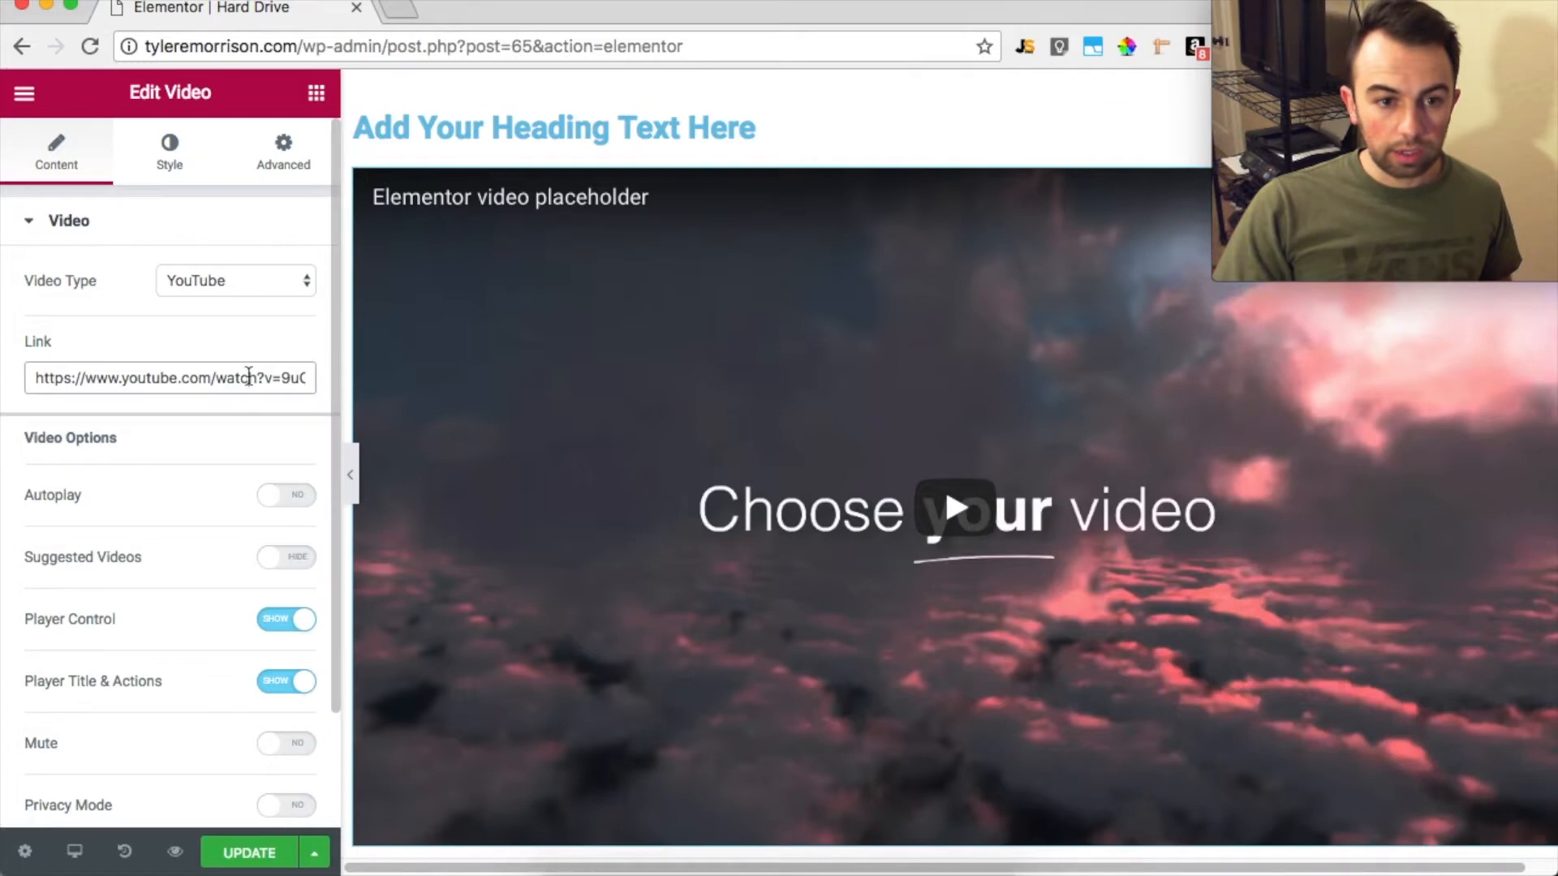
pyautogui.press('super+a')
pyautogui.write('https://www.youtube.com/watch?v=oaiDBqHVq08')
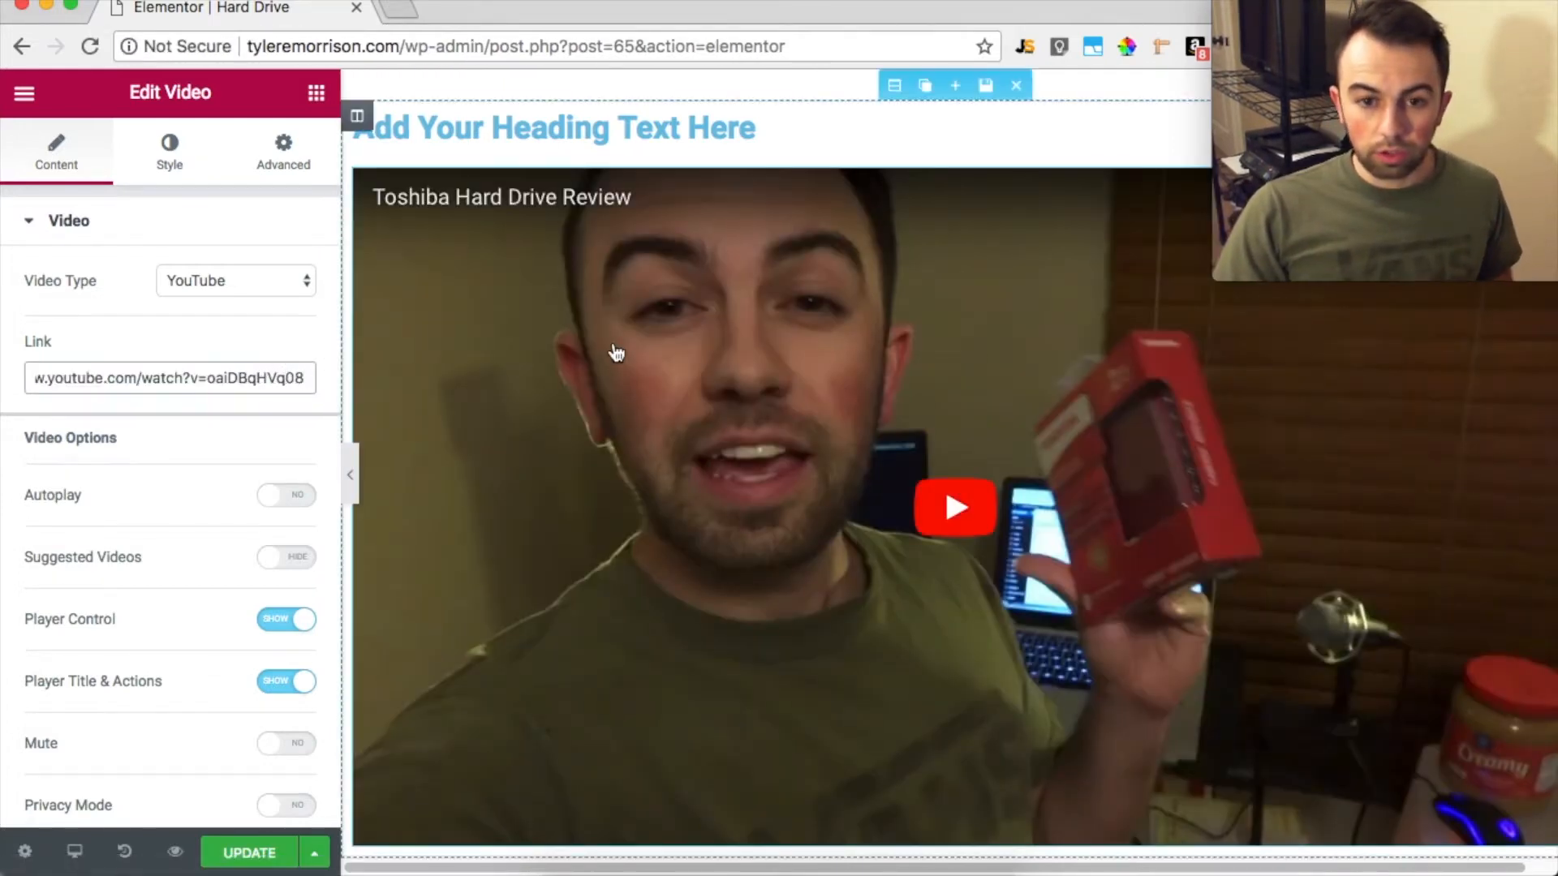
pyautogui.scroll(-3, 619, 353)
pyautogui.scroll(3, 619, 352)
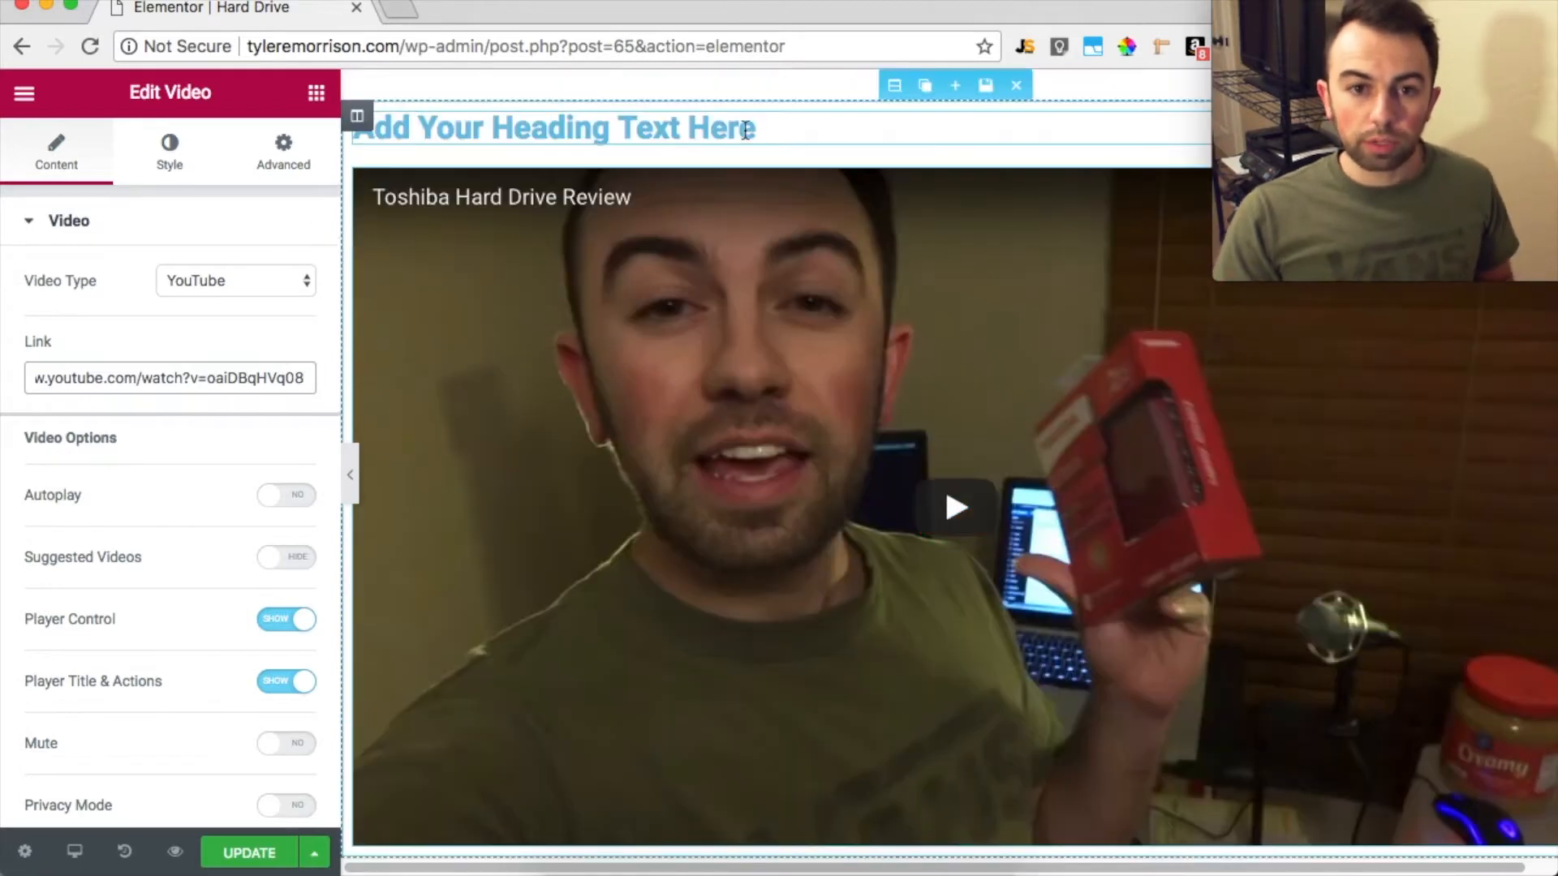
# Center the heading above the video and set its font size to 47 px
pyautogui.click(785, 139)
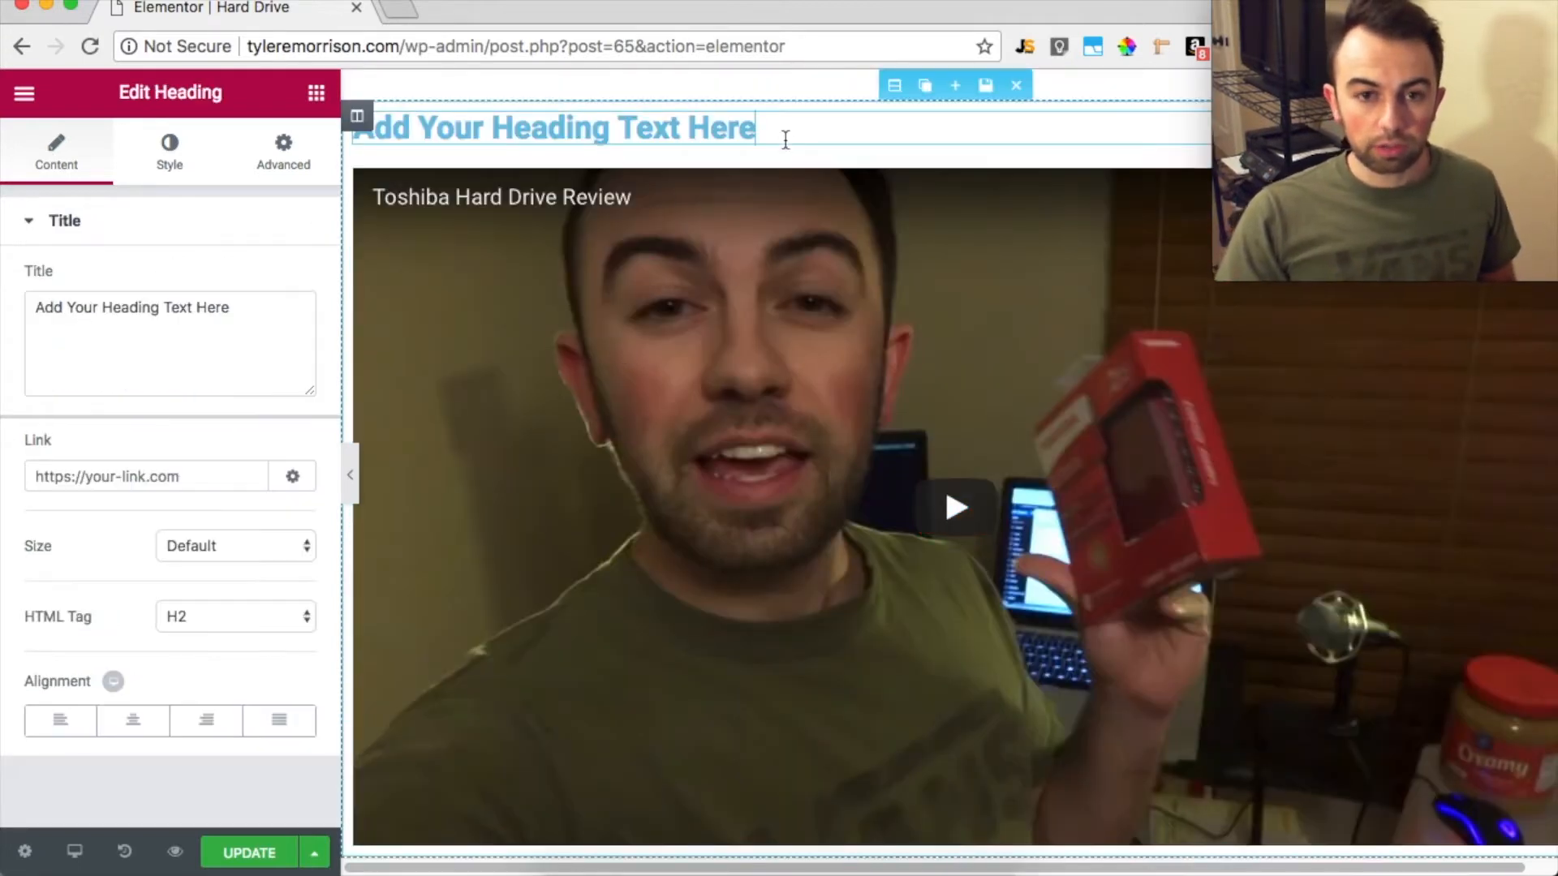
pyautogui.click(133, 721)
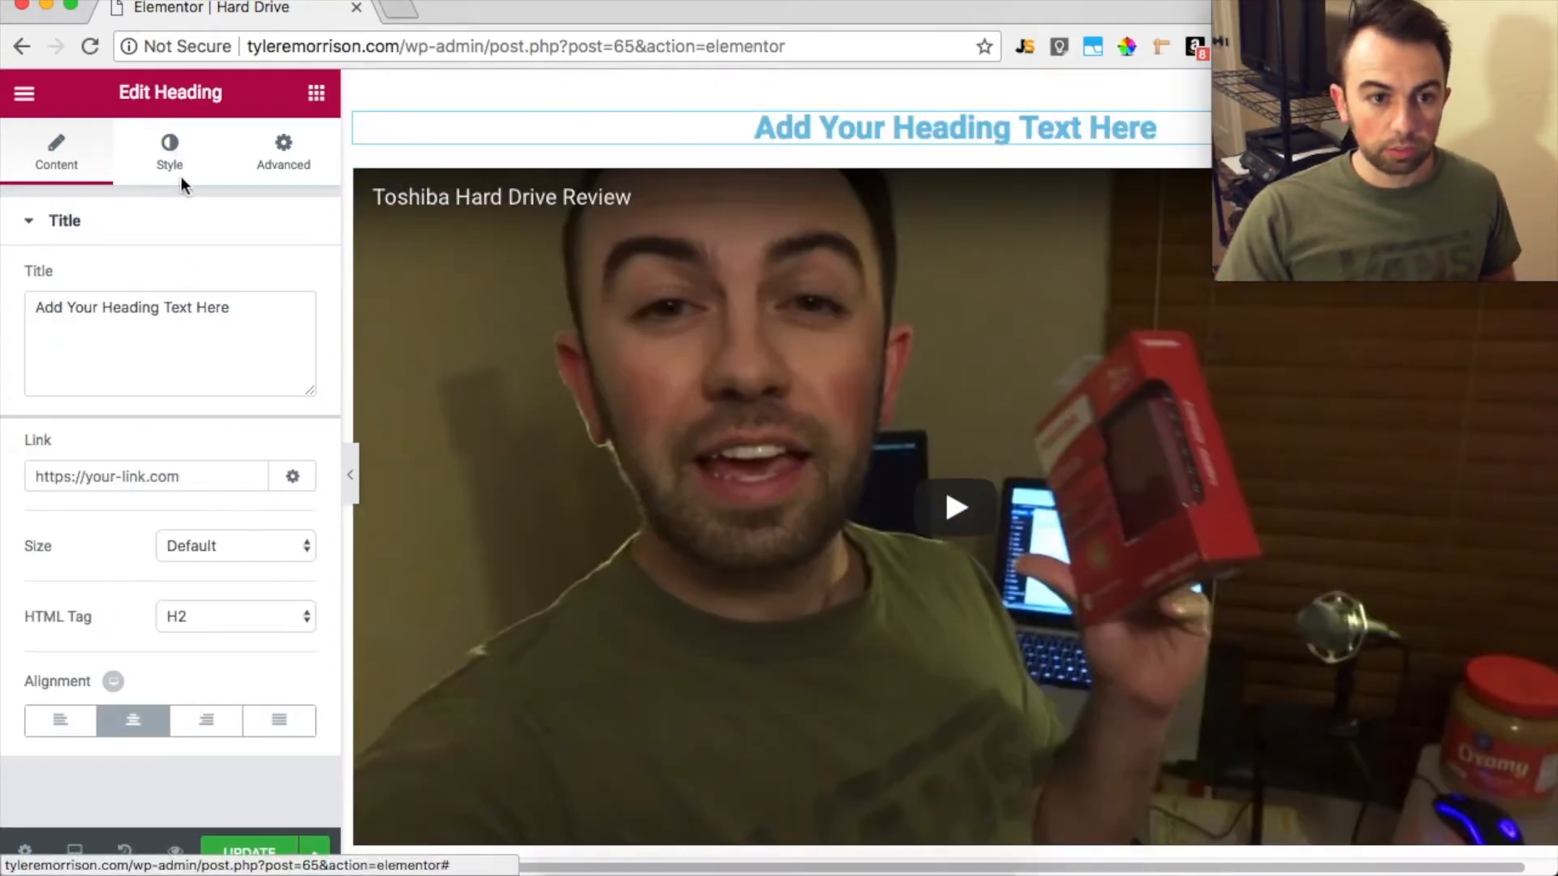
pyautogui.click(169, 151)
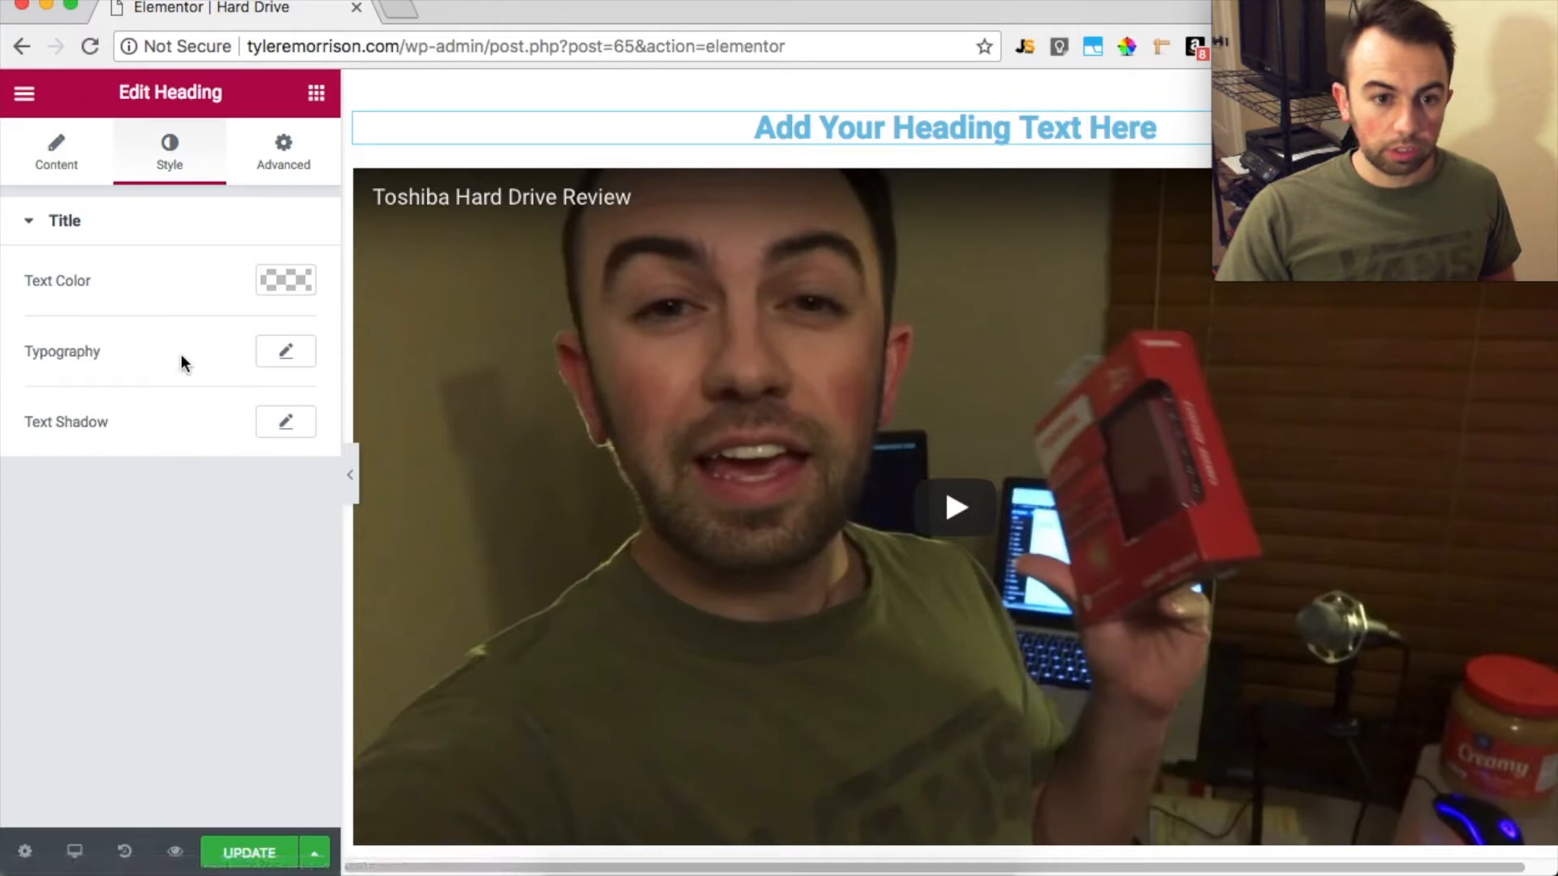
pyautogui.click(300, 363)
pyautogui.moveTo(50, 515); pyautogui.dragTo(90, 509)
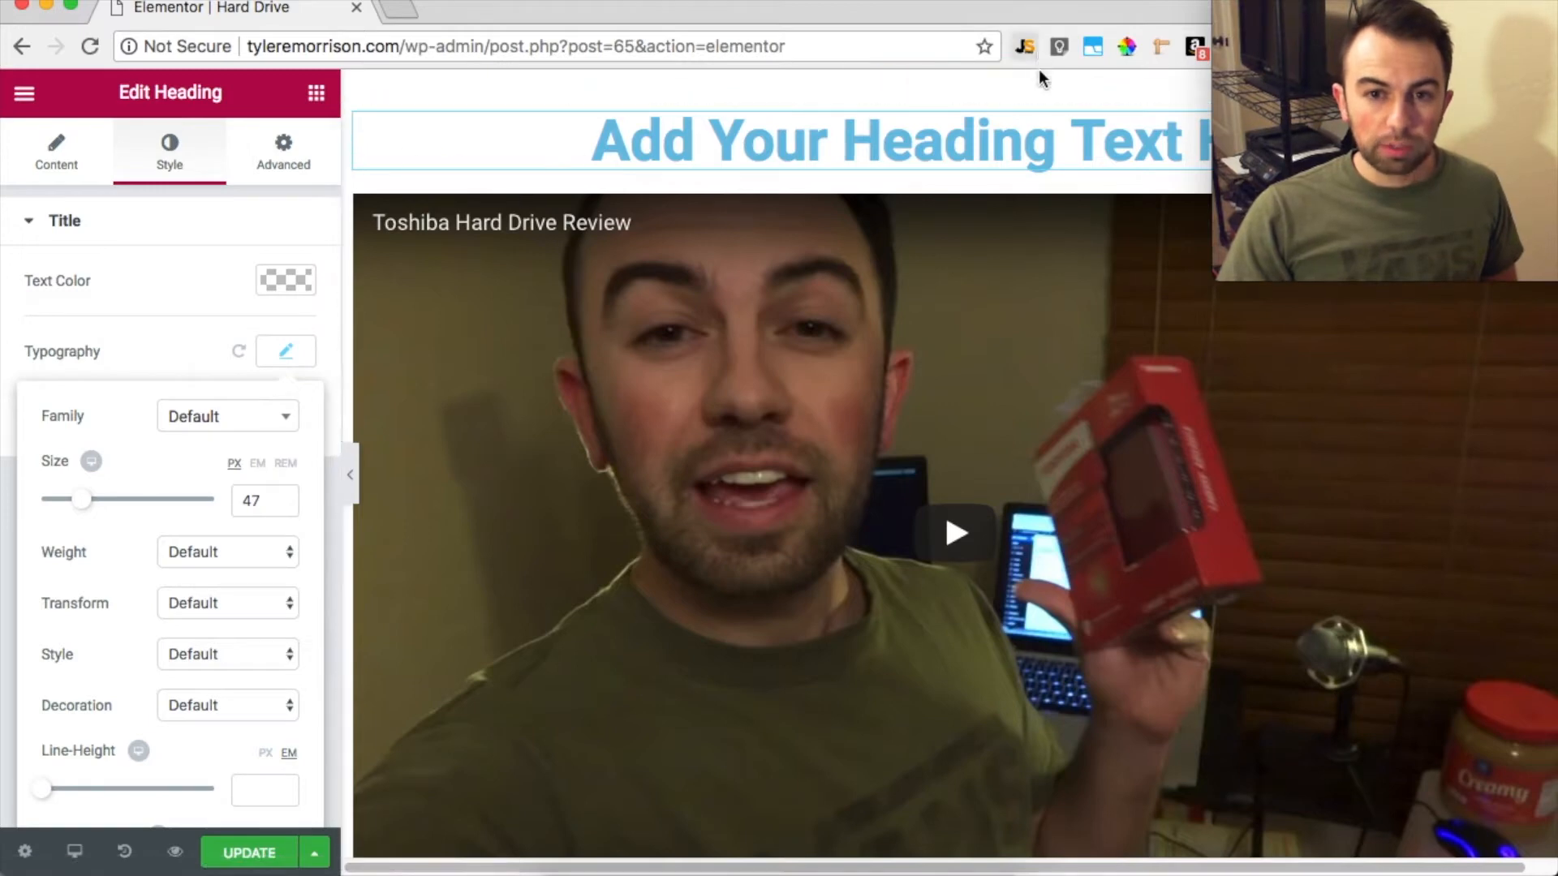
# Delete the heading and video section and add a new section with two equal columns instead
pyautogui.click(1015, 86)
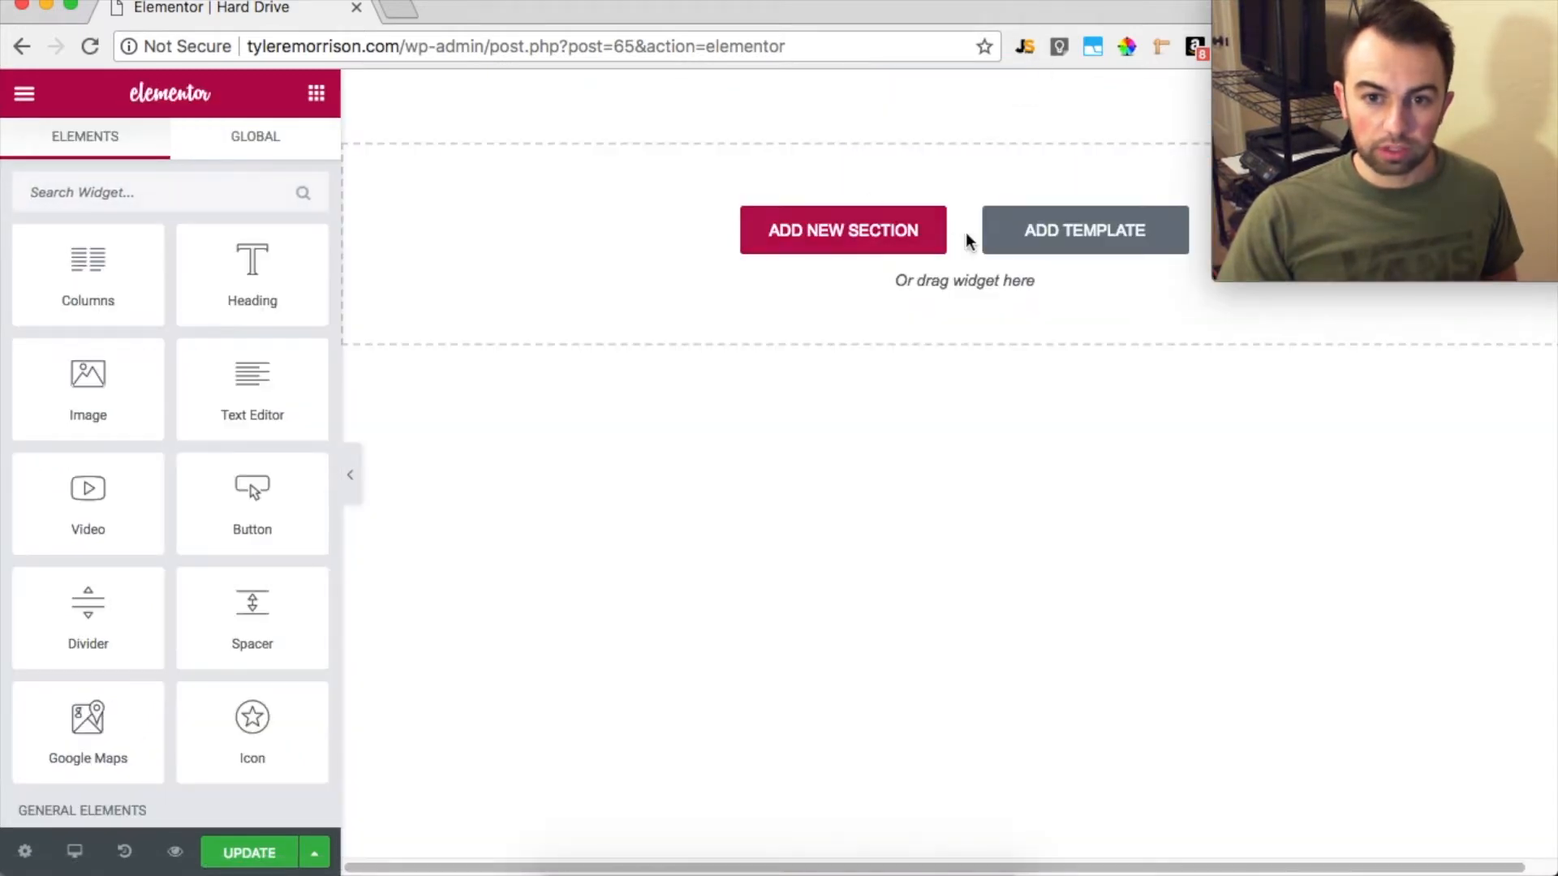
pyautogui.click(921, 218)
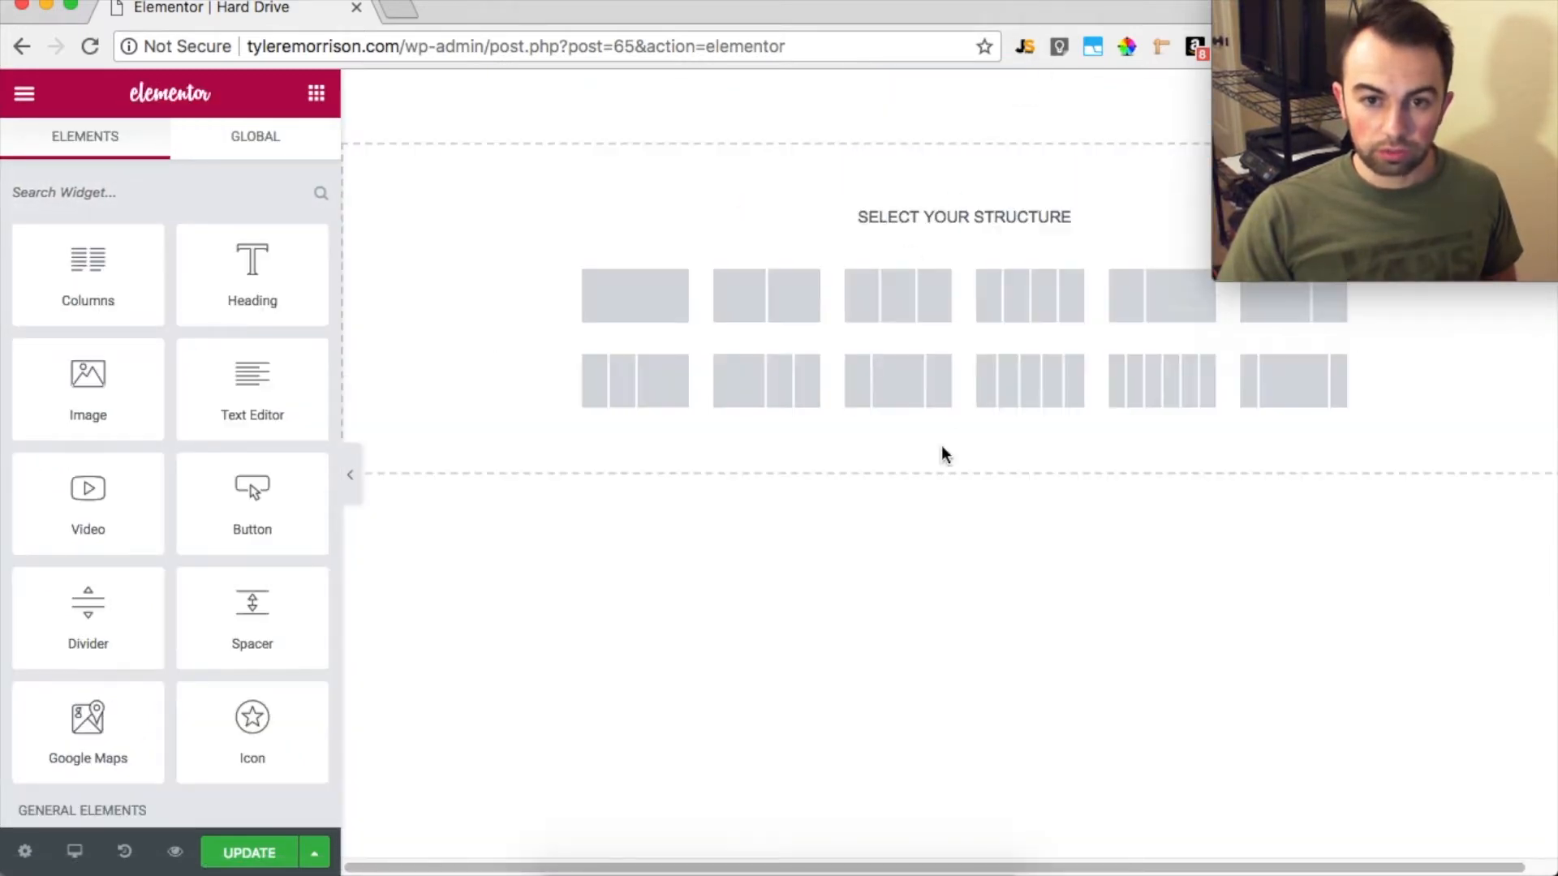
pyautogui.click(754, 294)
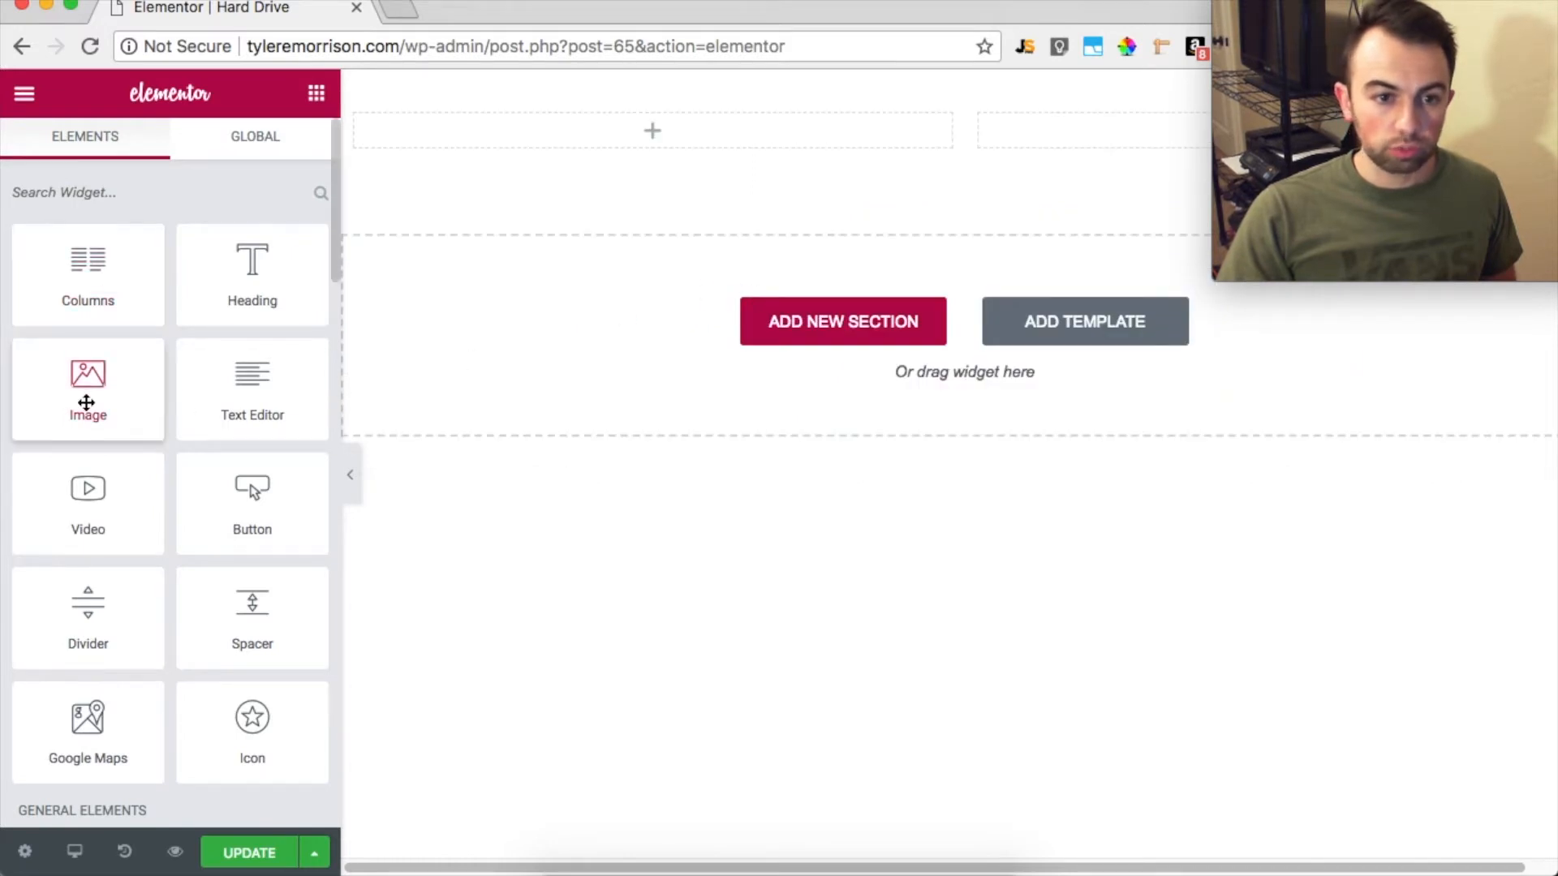
# Place a Video widget in the section's left column and a Heading widget in its right column
pyautogui.moveTo(94, 529); pyautogui.dragTo(565, 147)
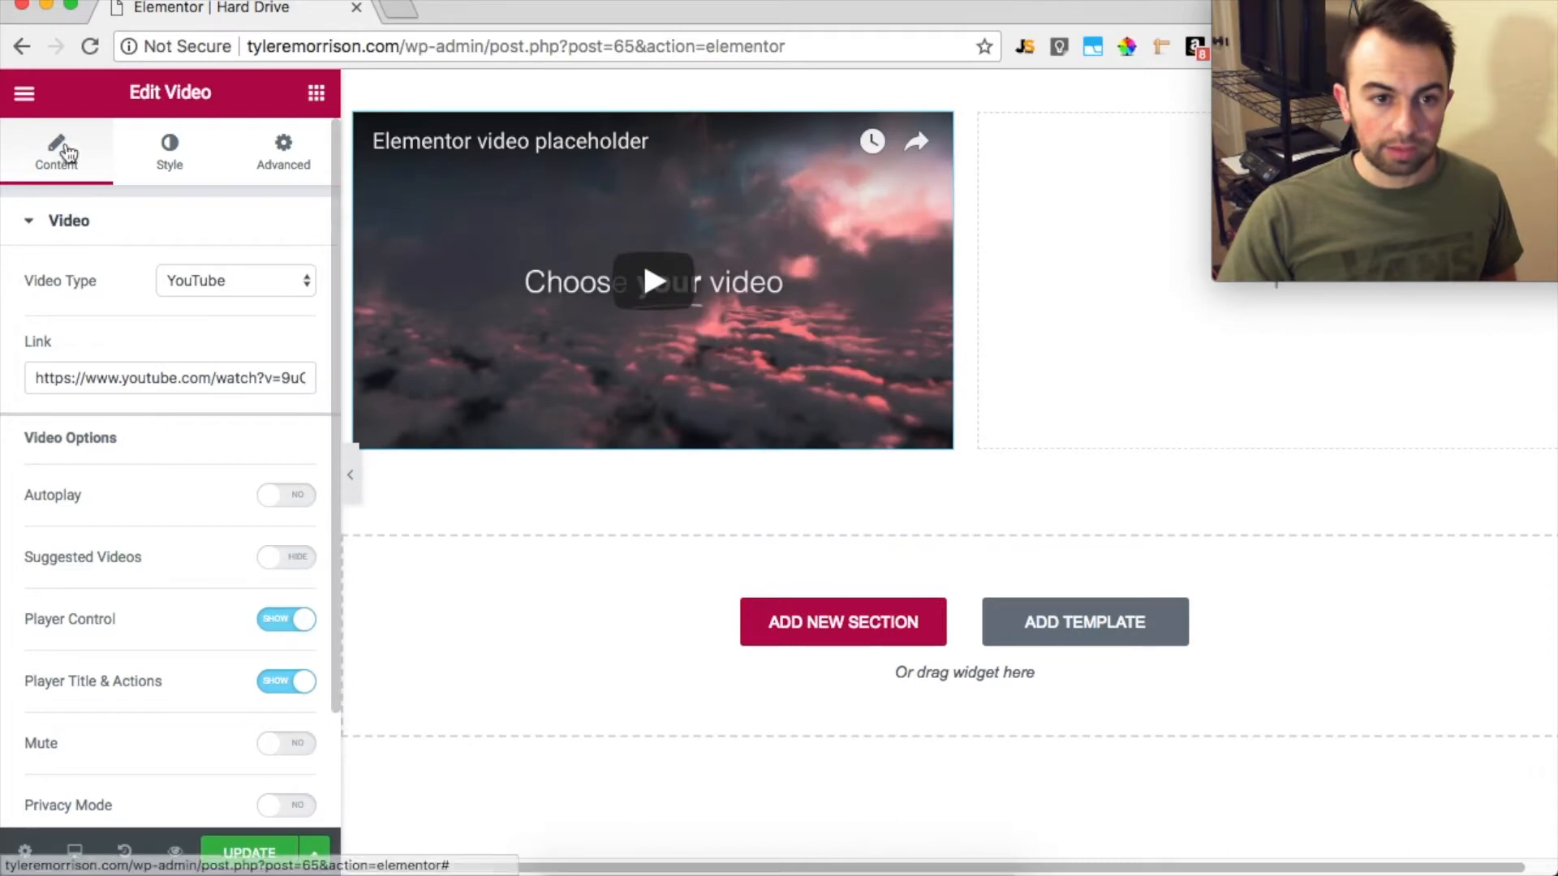
pyautogui.click(21, 94)
pyautogui.click(20, 95)
pyautogui.moveTo(212, 264); pyautogui.dragTo(1110, 154)
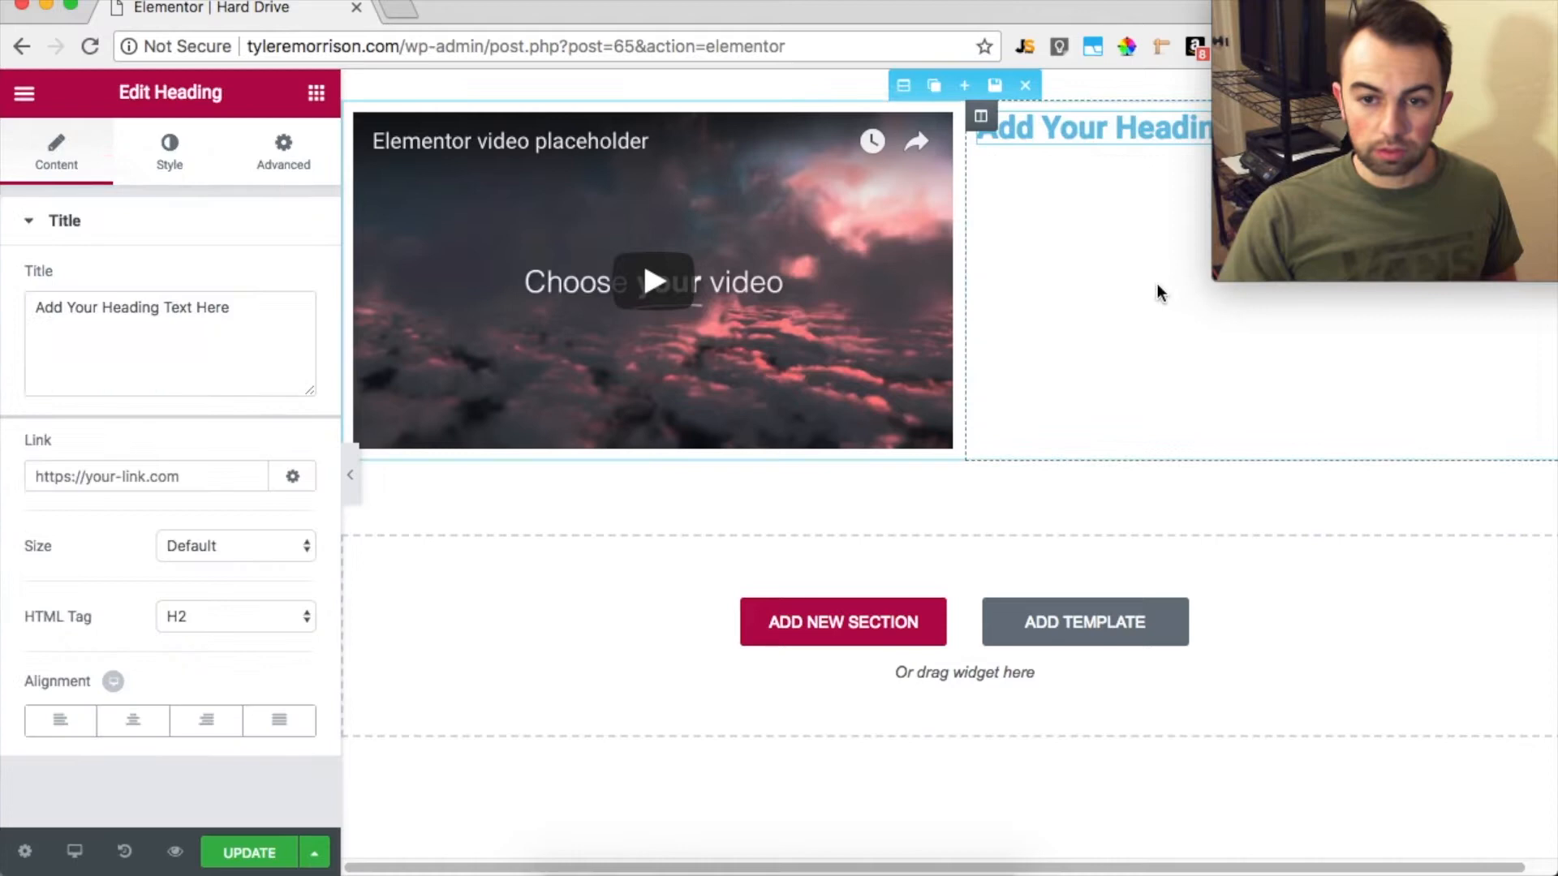
# Set the left column video's link to the copied YouTube address youtube.com/watch?v=oaiDBqHVq08
pyautogui.click(617, 293)
pyautogui.tripleClick(195, 375)
pyautogui.write('https://www.youtube.com/watch?v=oaiDBqHVq08')
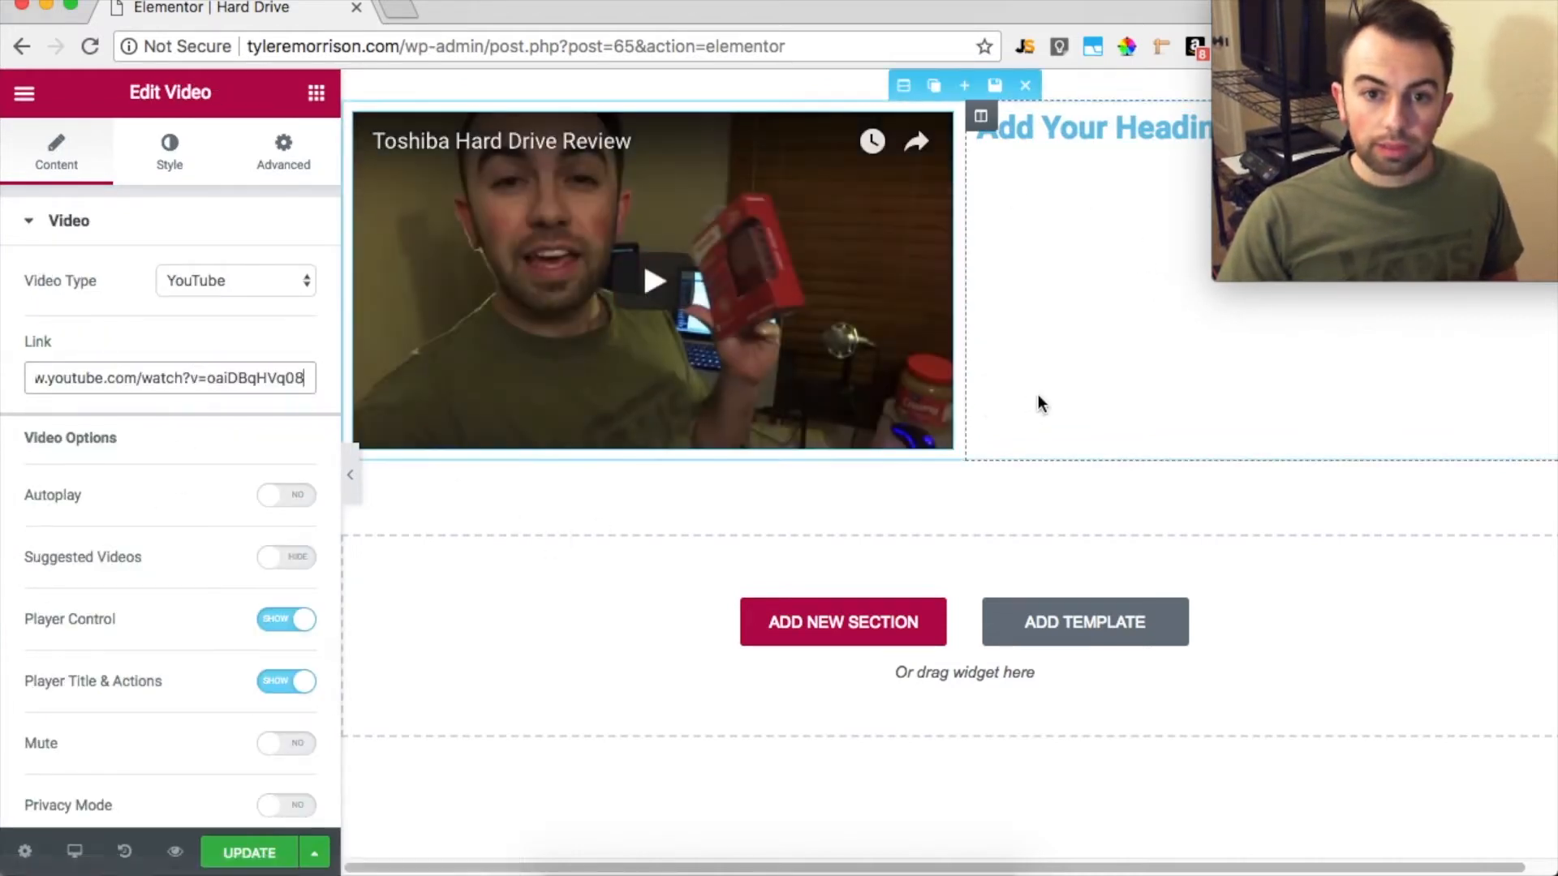
# Set the right column heading's desktop font size to 31 px
pyautogui.click(1091, 128)
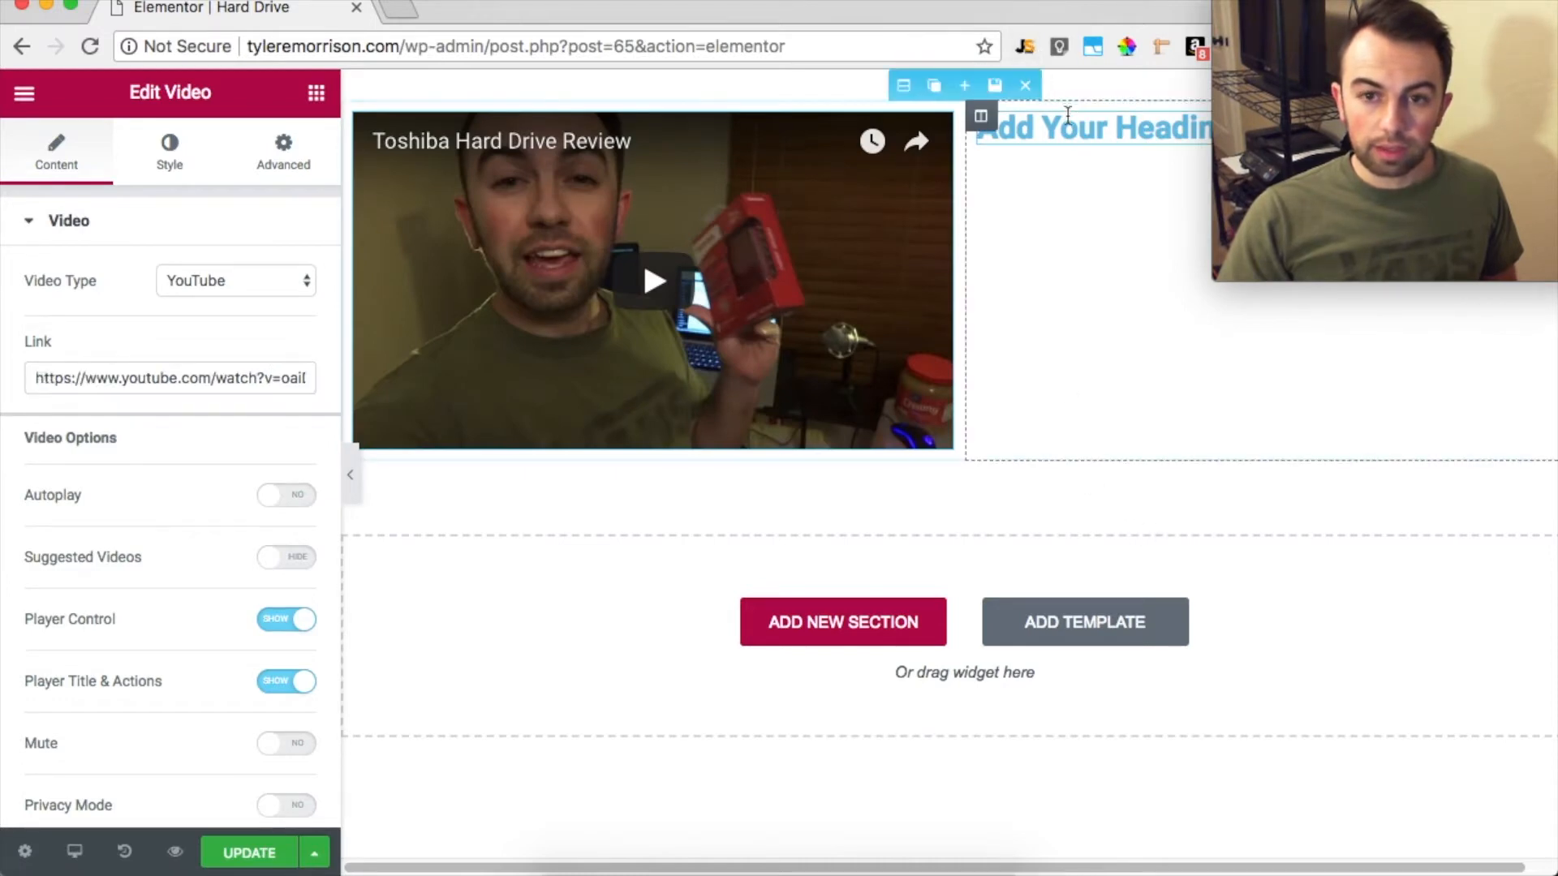
pyautogui.moveTo(1392, 20); pyautogui.dragTo(1418, 497)
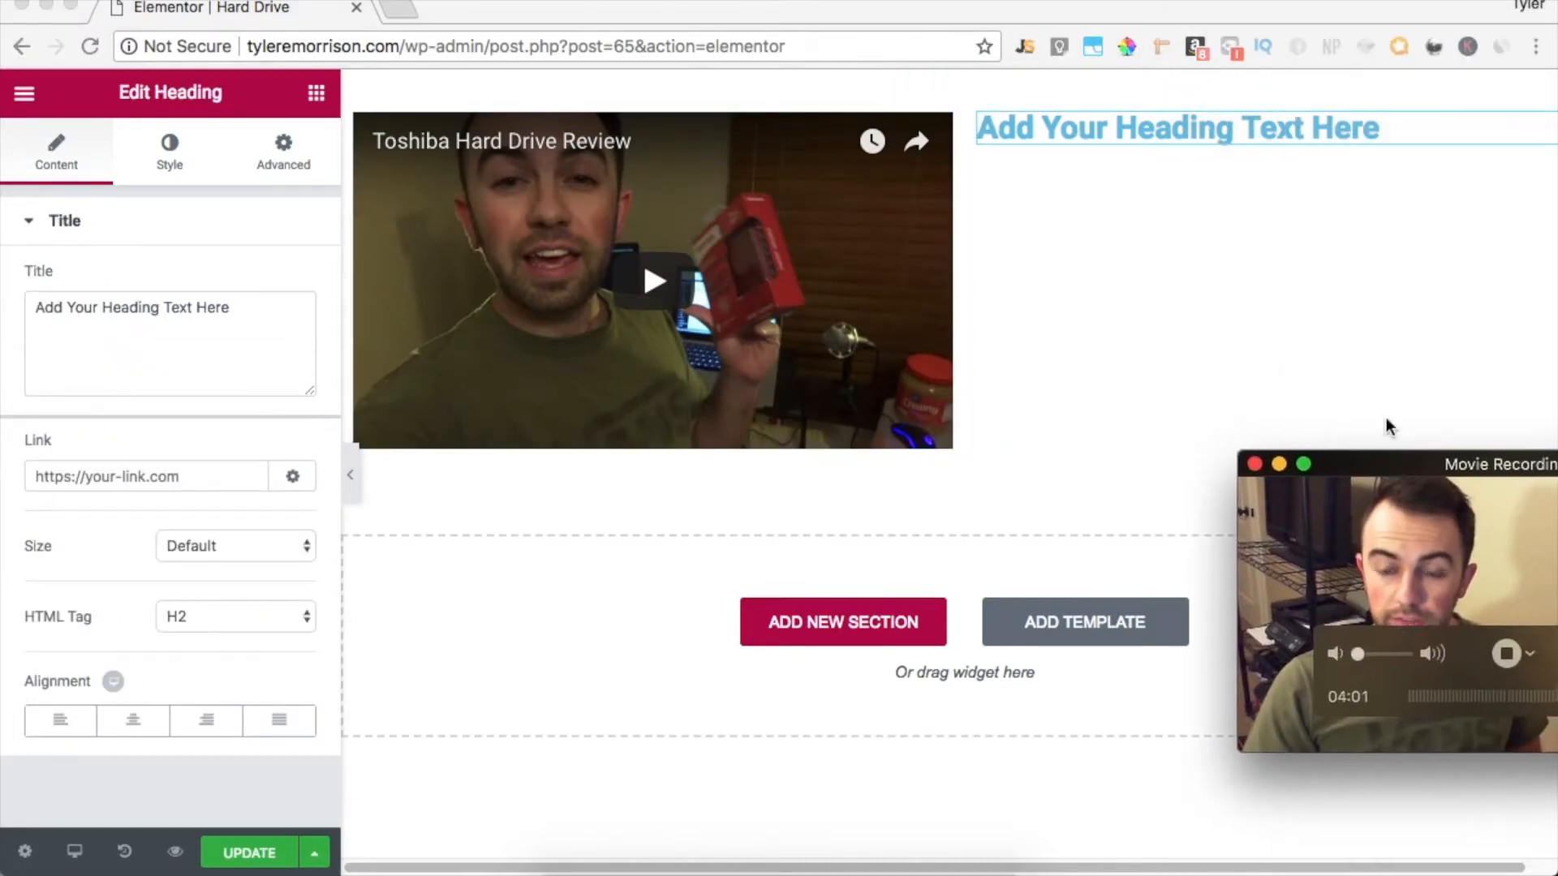
pyautogui.click(1405, 124)
pyautogui.click(180, 167)
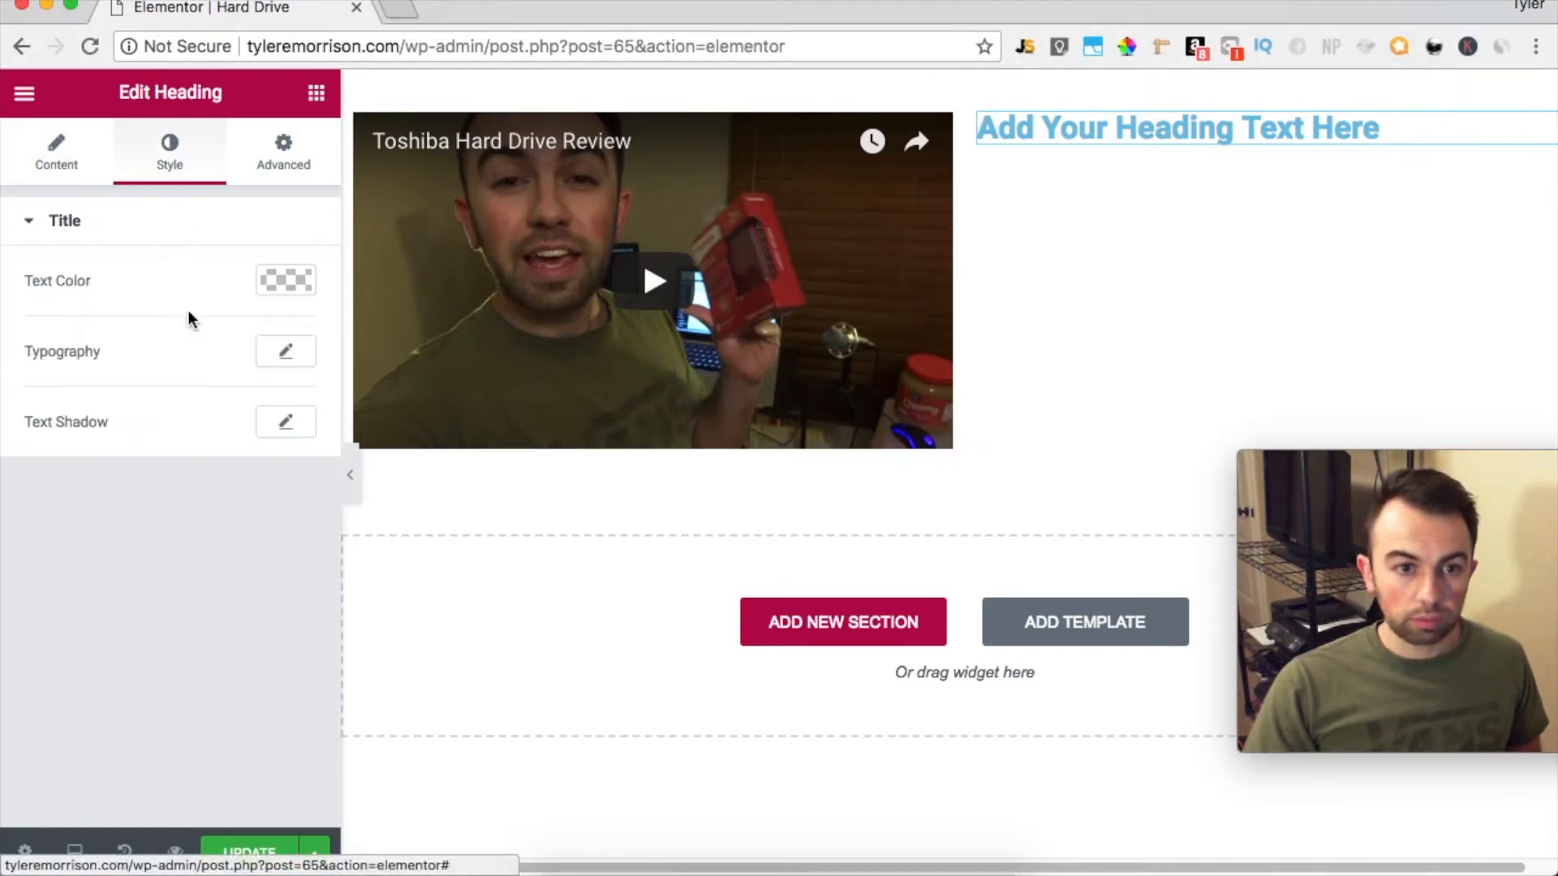
pyautogui.click(292, 358)
pyautogui.moveTo(56, 502)
pyautogui.mouseDown()
pyautogui.moveTo(79, 501)
pyautogui.moveTo(63, 514)
pyautogui.mouseUp()
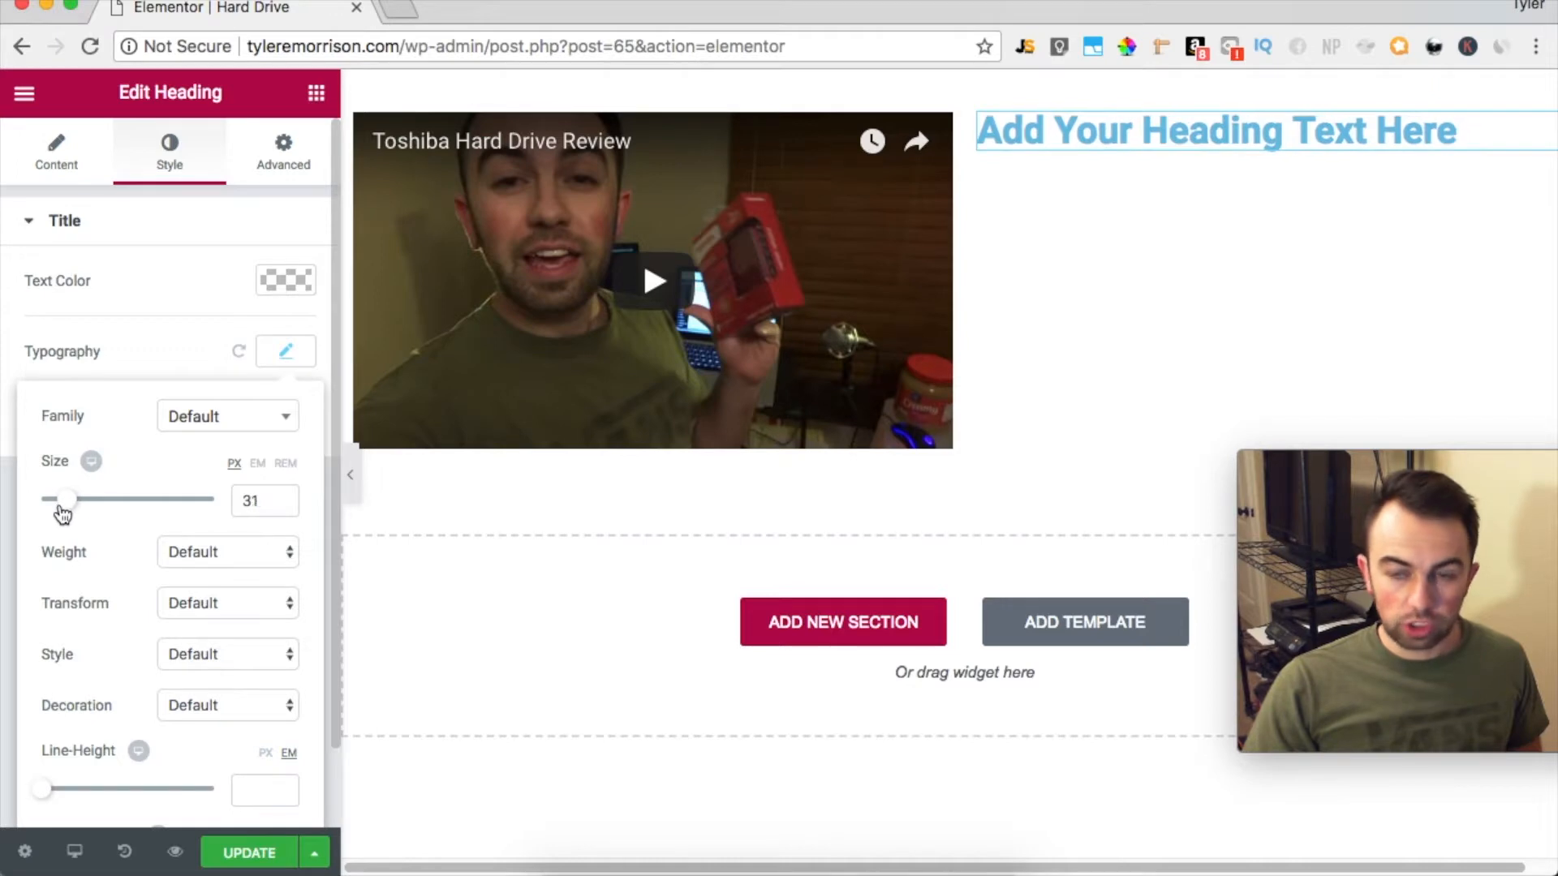
# Switch to the mobile preview and set the heading's mobile font size to 22 px
pyautogui.click(75, 851)
pyautogui.click(126, 795)
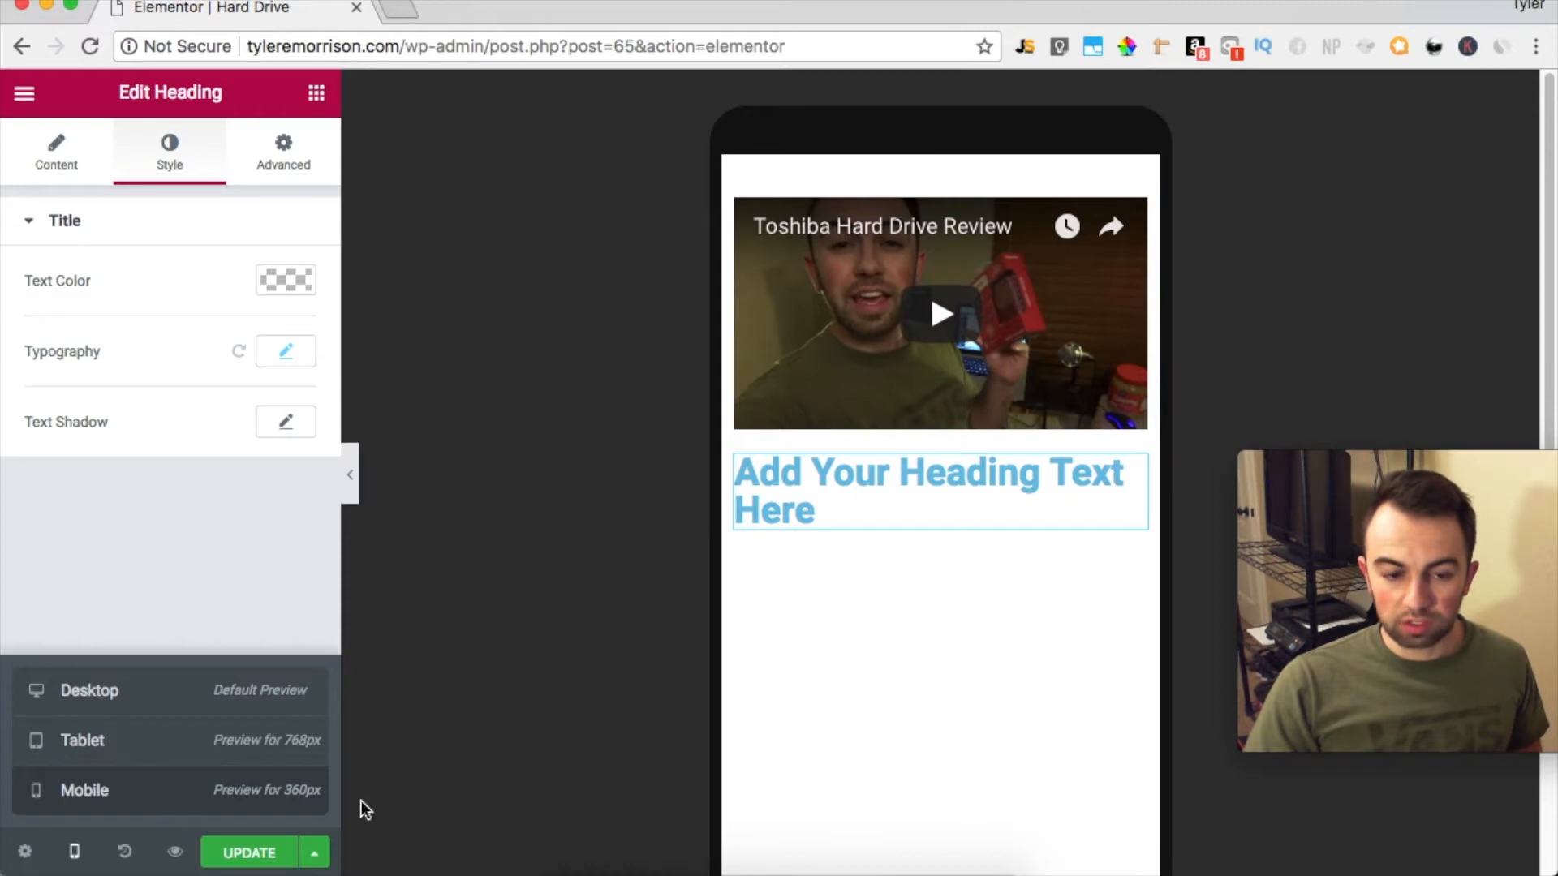
pyautogui.click(286, 354)
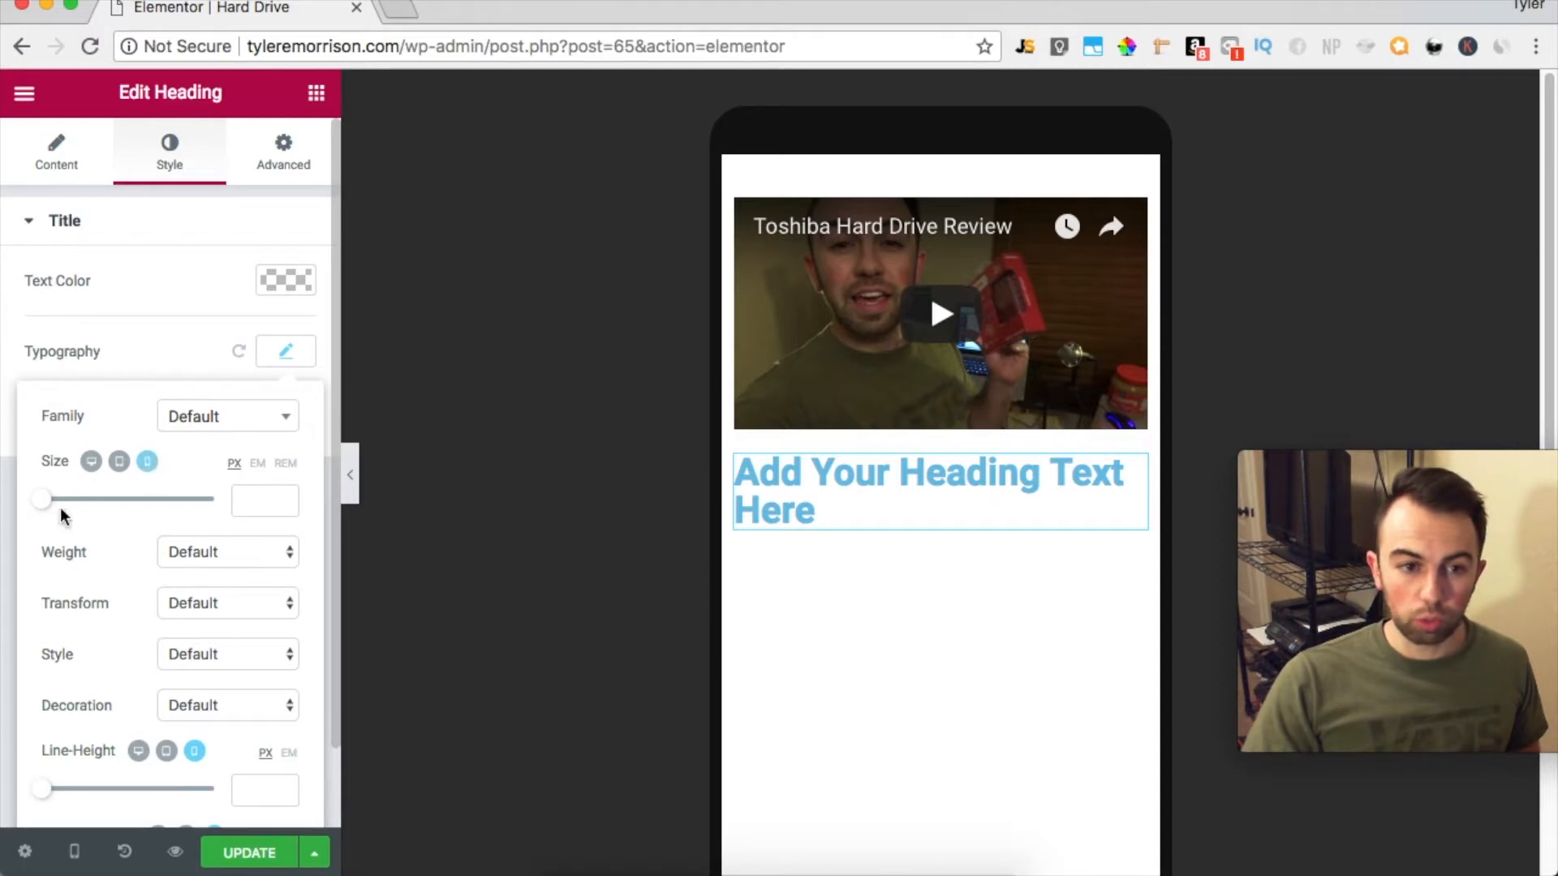
pyautogui.moveTo(45, 509); pyautogui.dragTo(67, 511)
pyautogui.moveTo(61, 514); pyautogui.dragTo(61, 512)
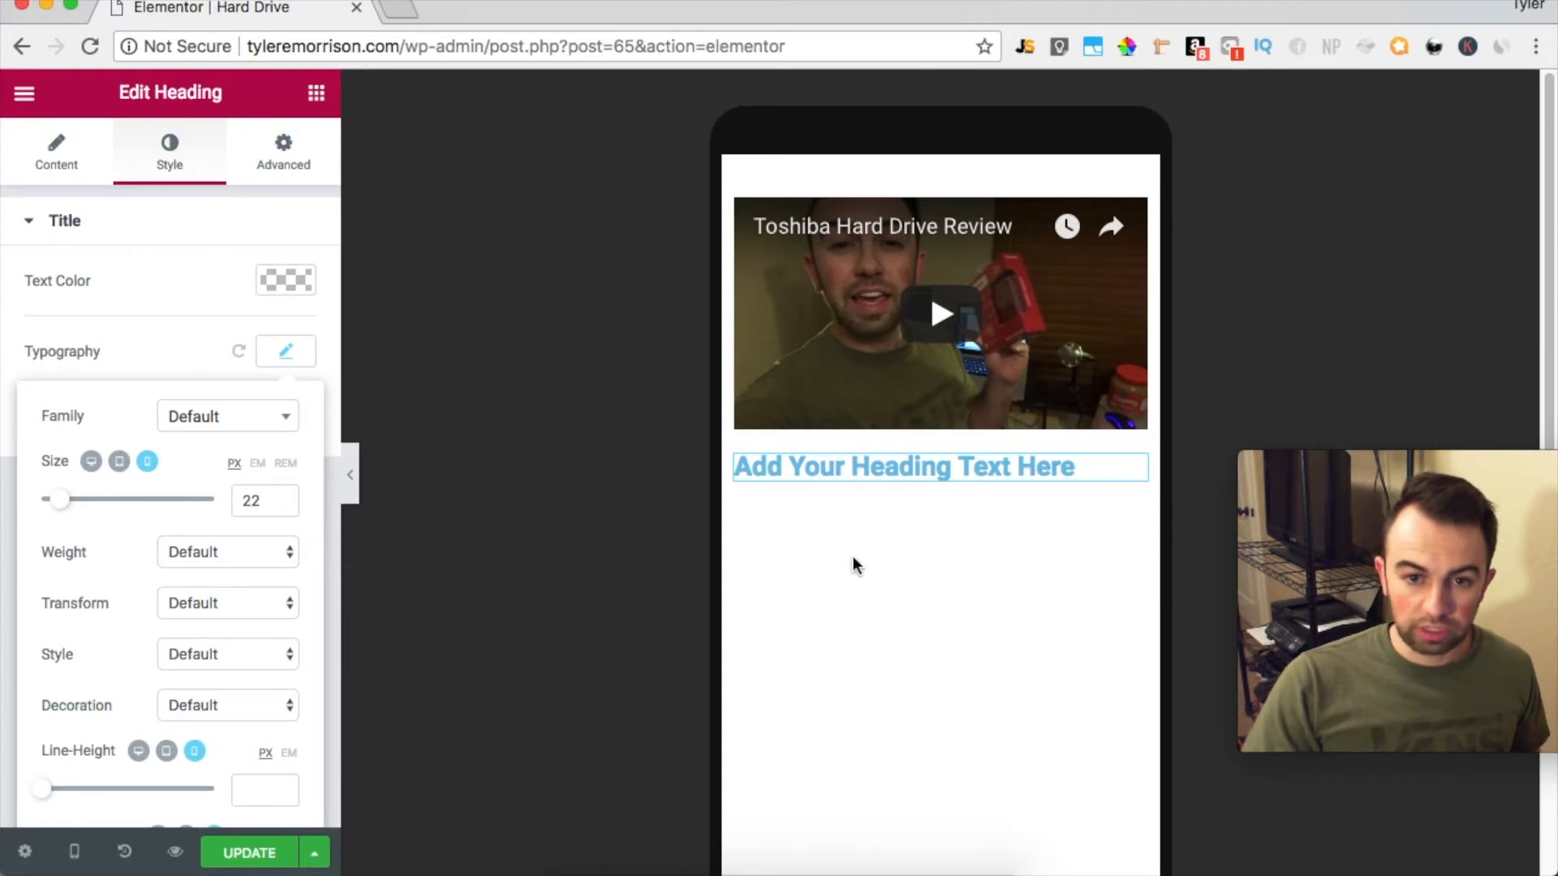
# Set the heading's tablet font size to 23 px and return to the desktop view
pyautogui.click(119, 464)
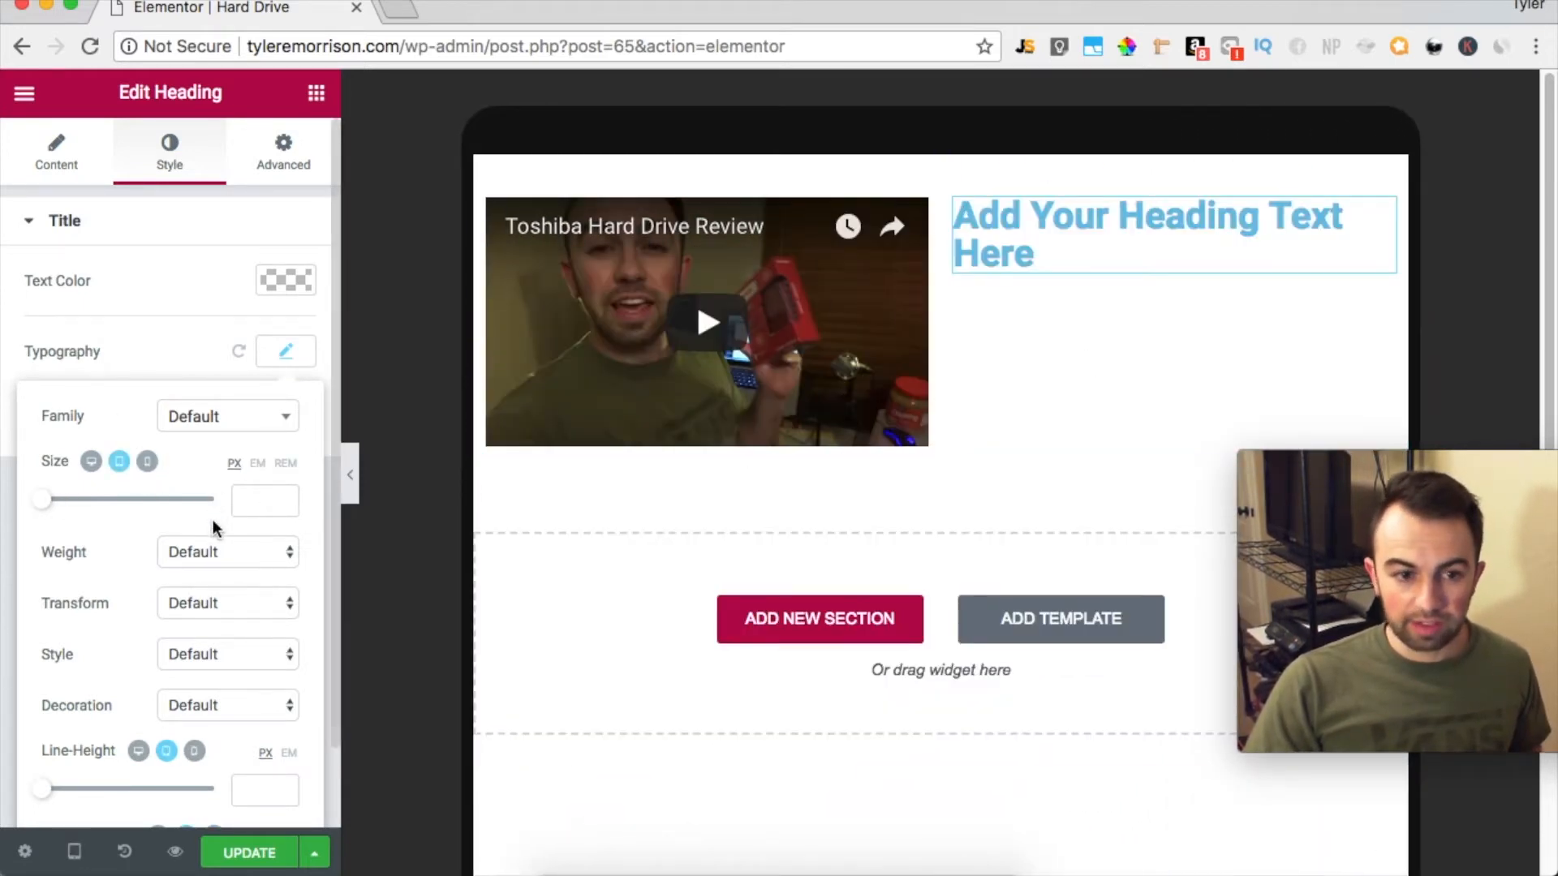
pyautogui.moveTo(46, 508); pyautogui.dragTo(66, 509)
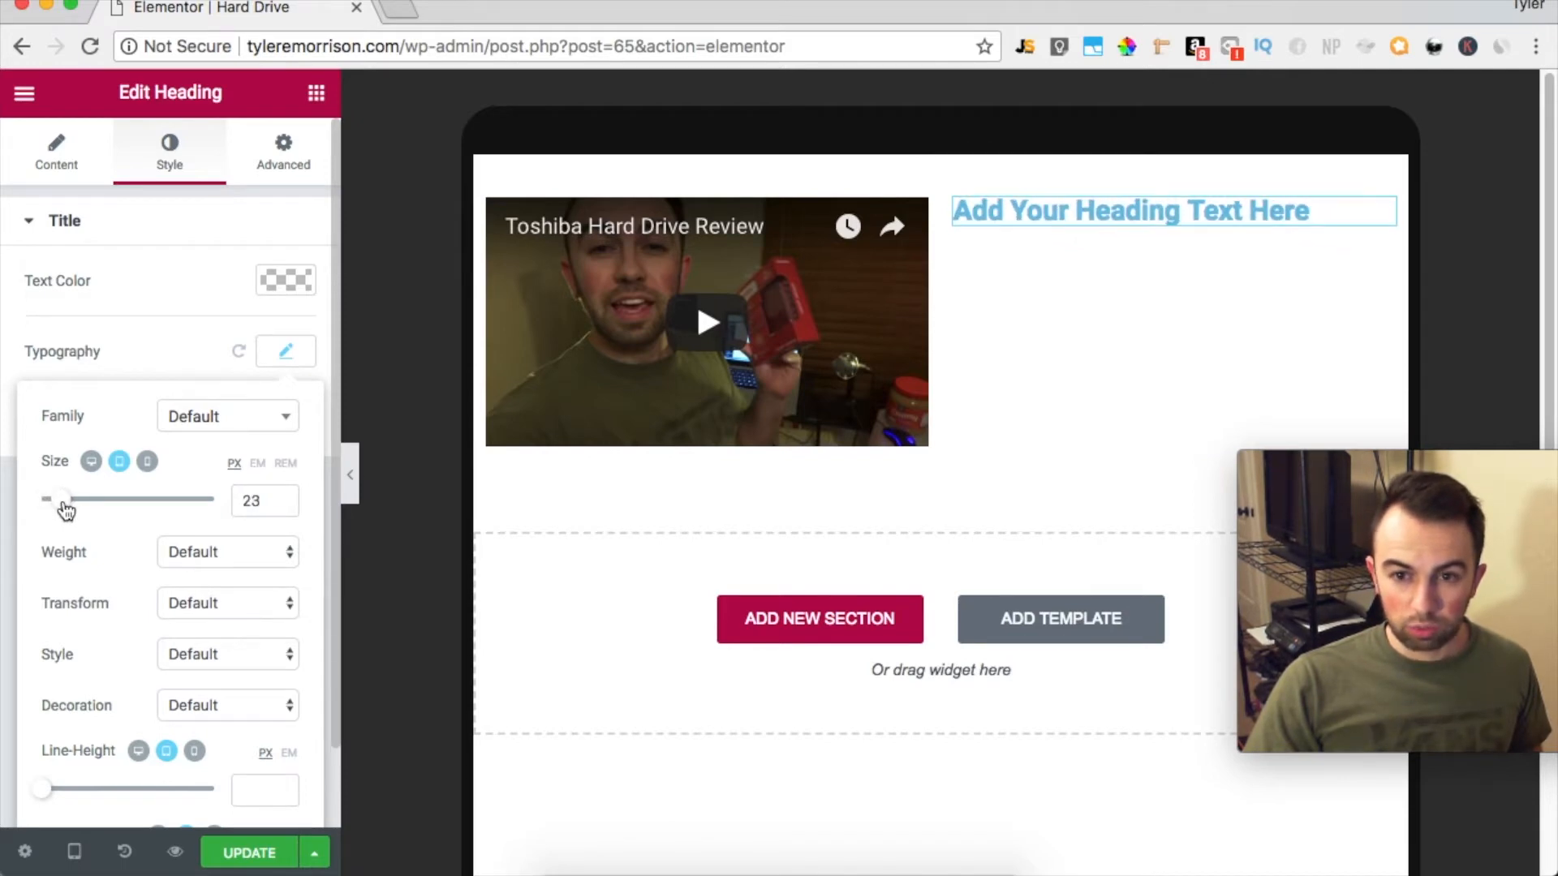
pyautogui.click(93, 469)
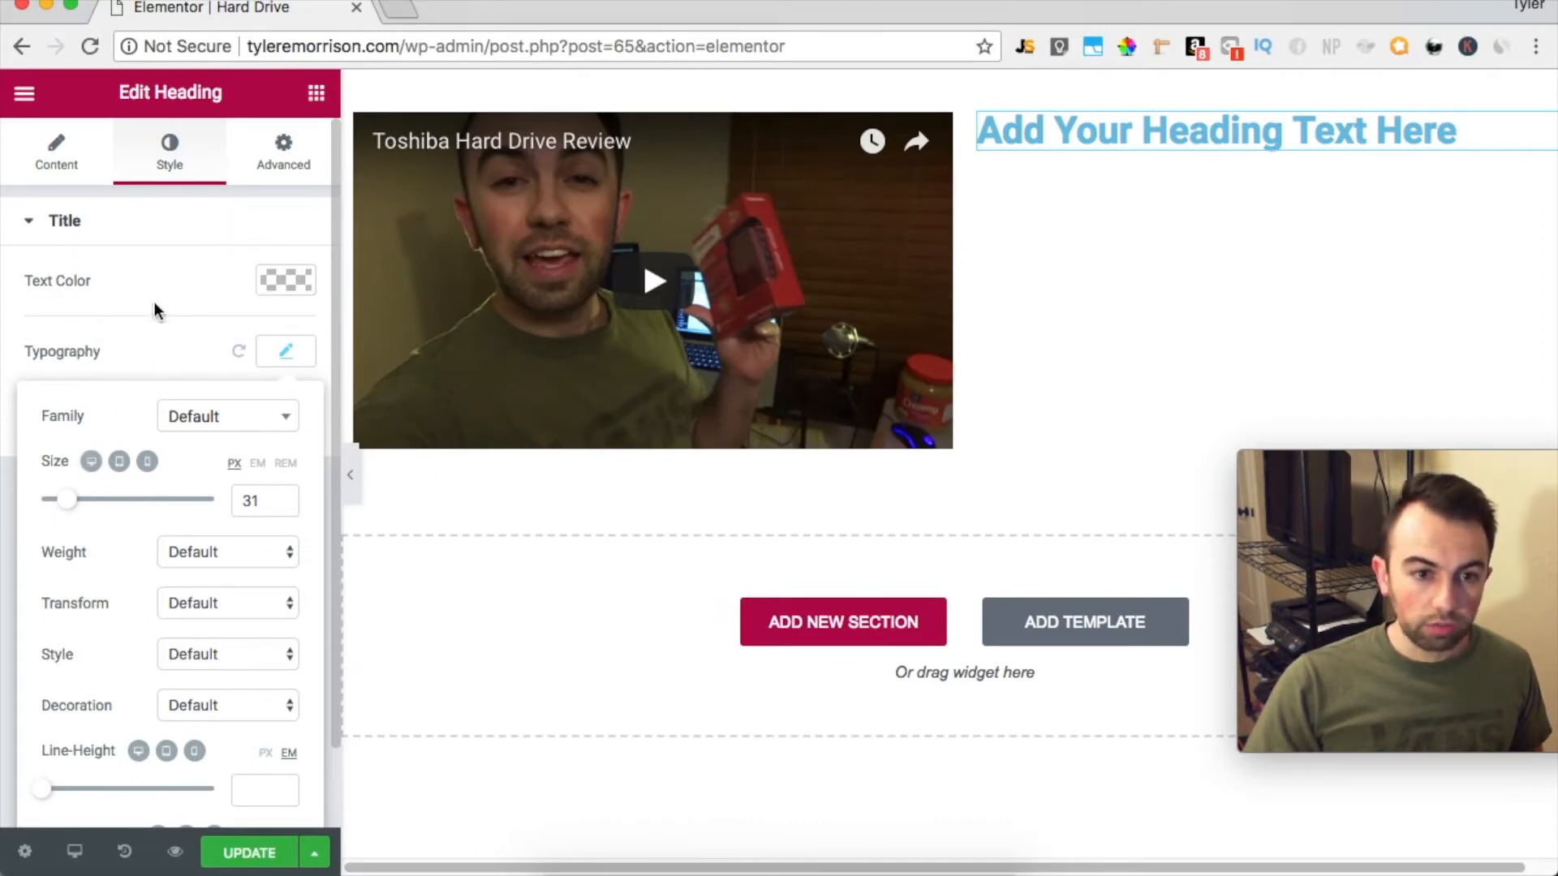
pyautogui.scroll(-2, 220, 524)
pyautogui.scroll(2, 221, 524)
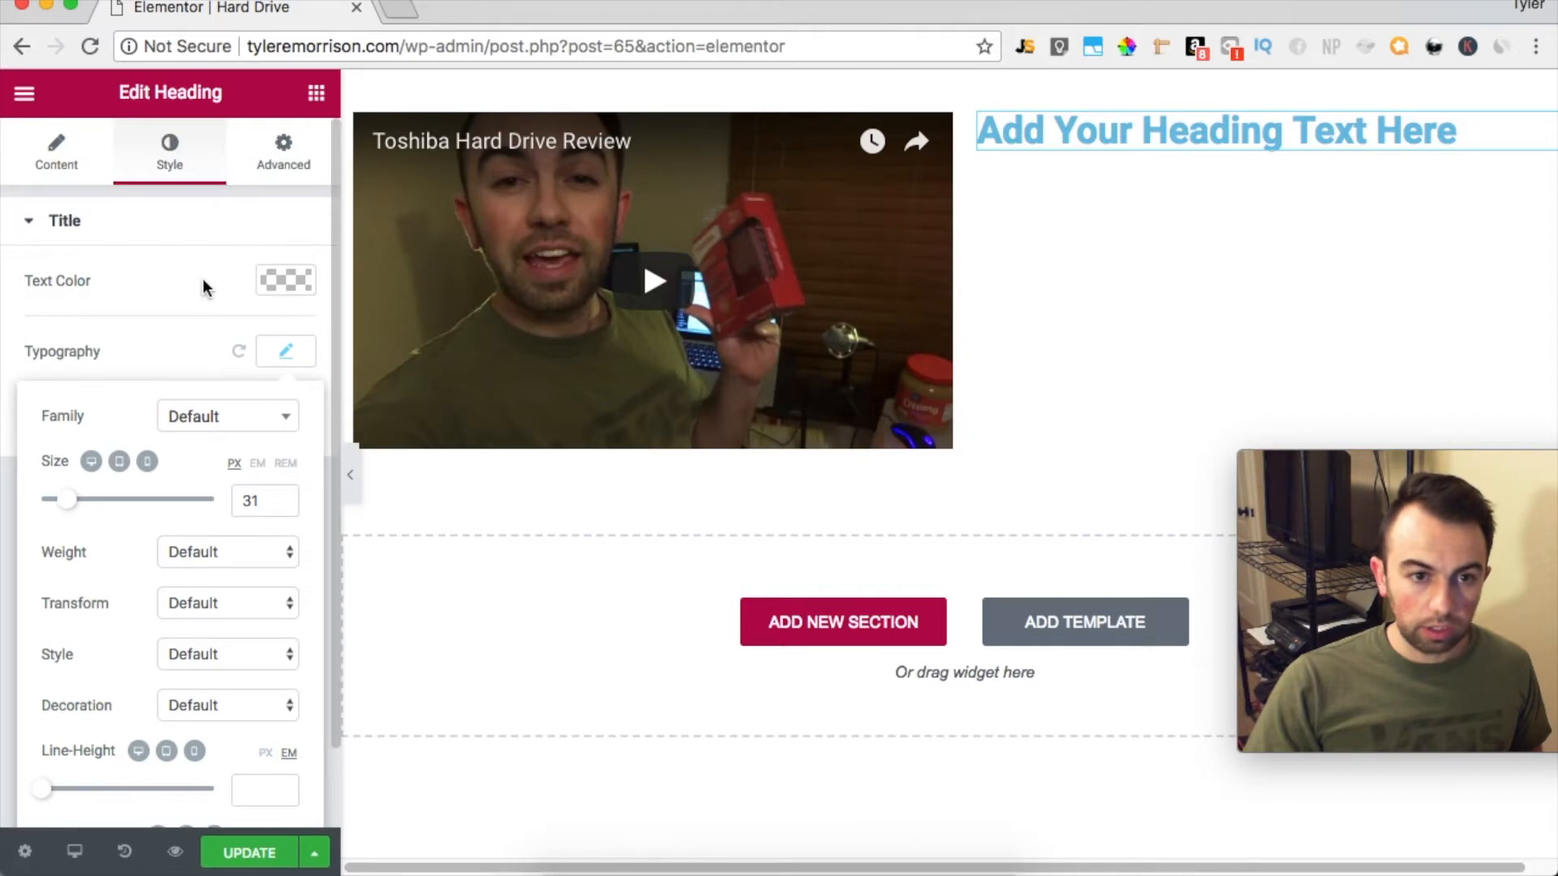
# Center-align the heading, check the alignment in the tablet and mobile previews, and return to the desktop view
pyautogui.click(203, 279)
pyautogui.click(56, 153)
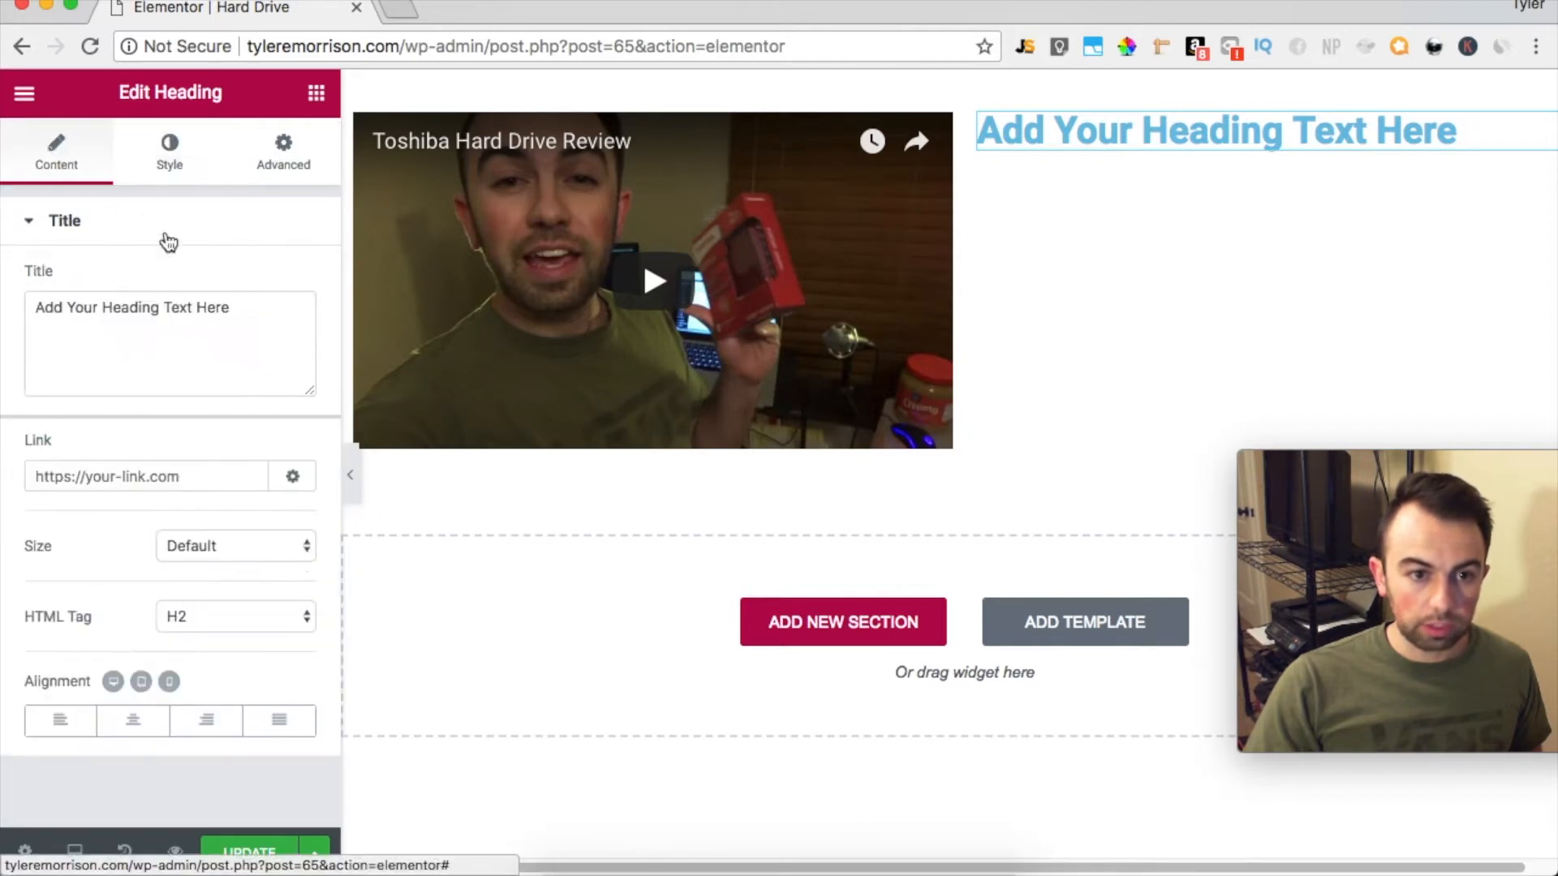
pyautogui.click(134, 730)
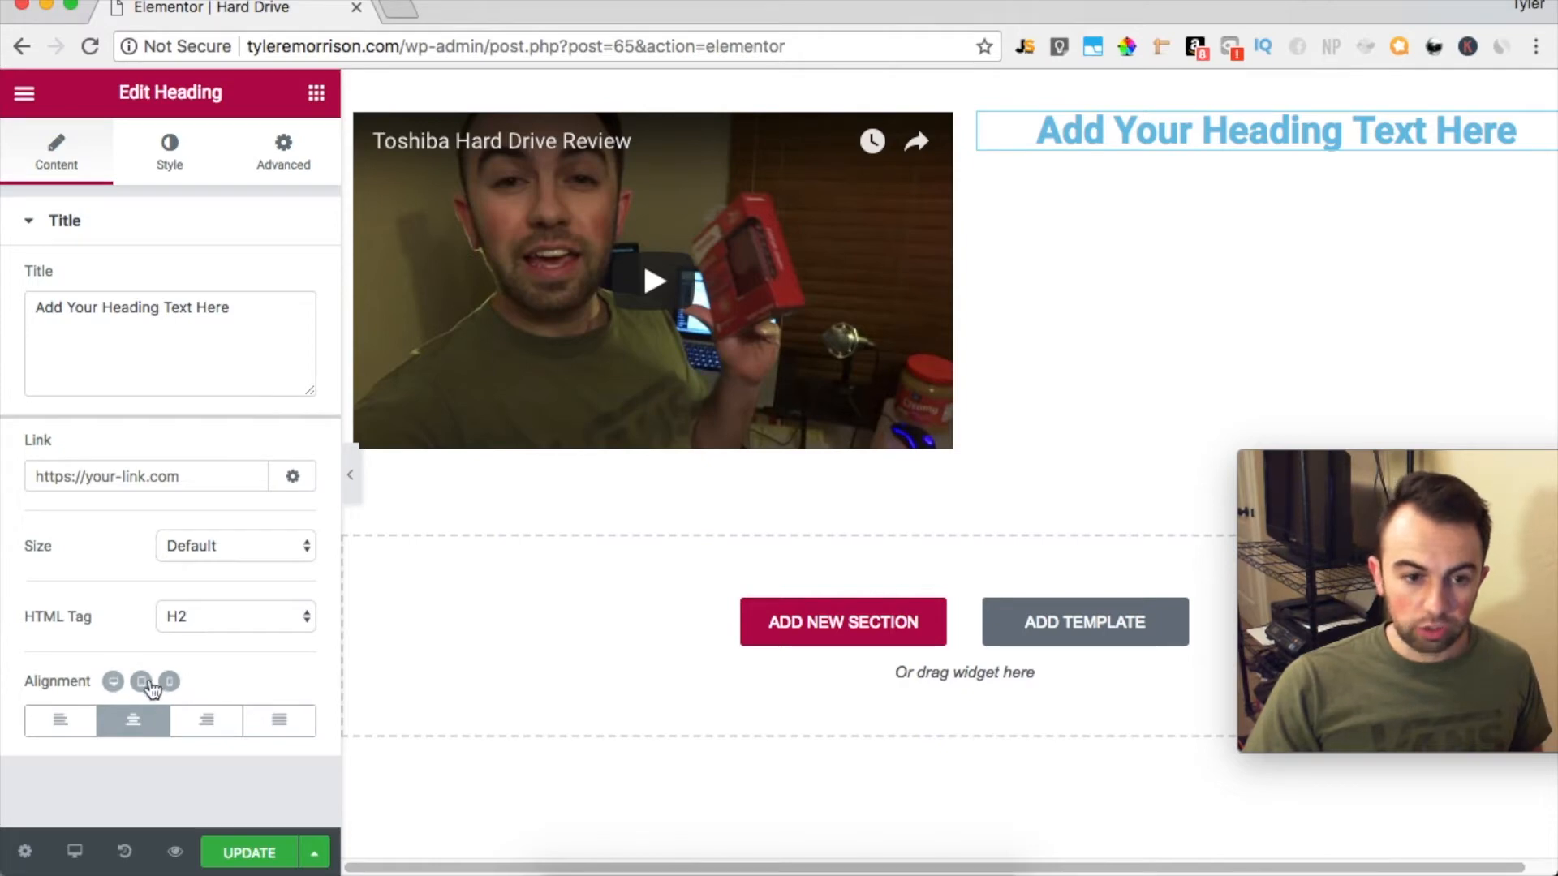
pyautogui.click(142, 682)
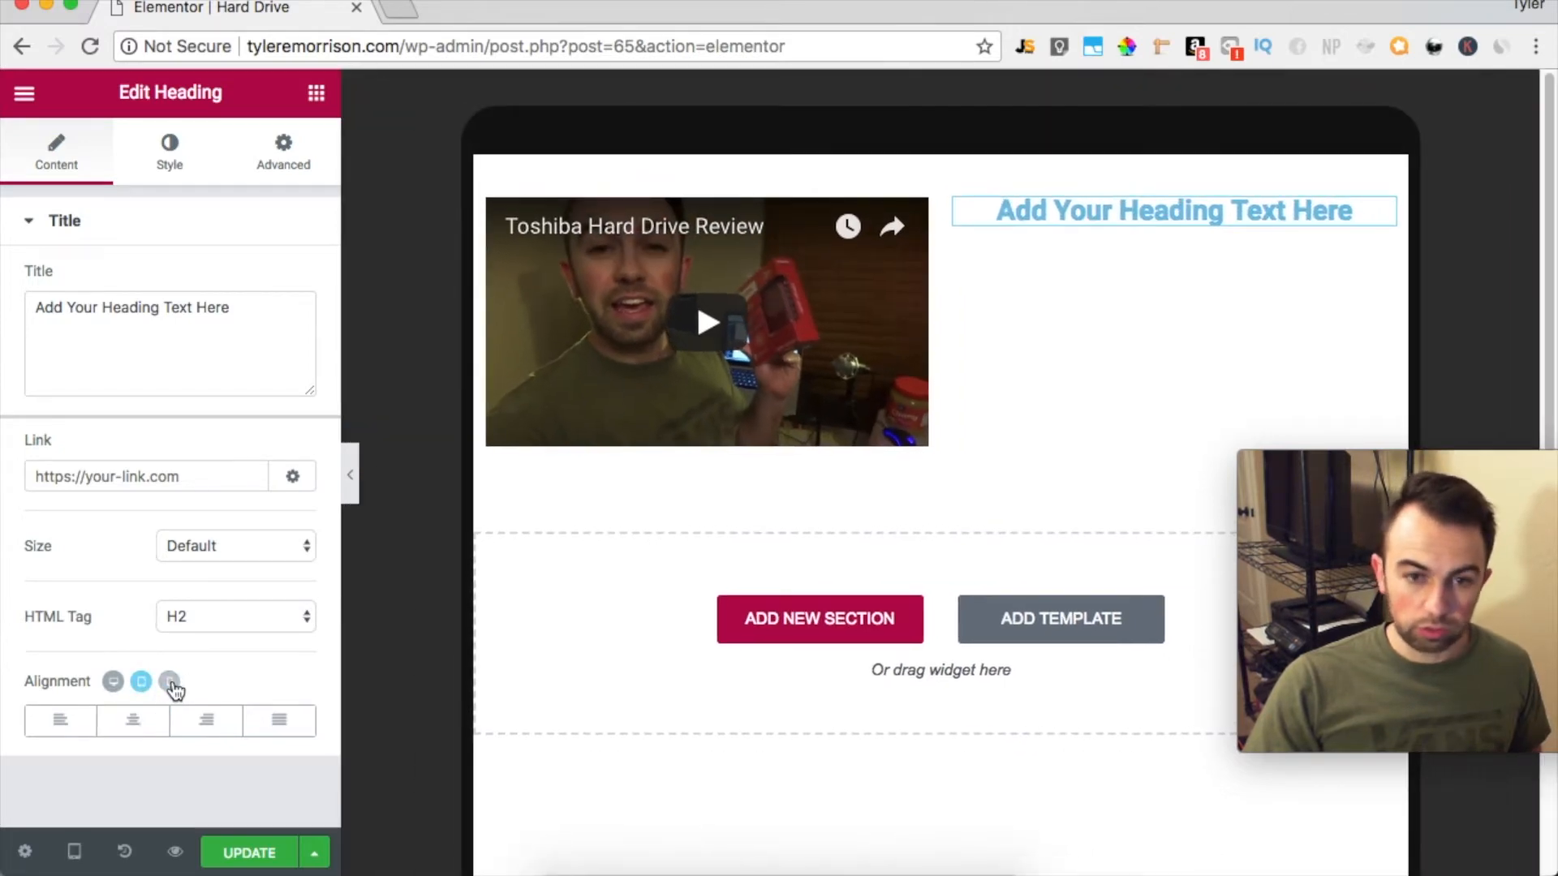
pyautogui.click(171, 682)
pyautogui.click(114, 684)
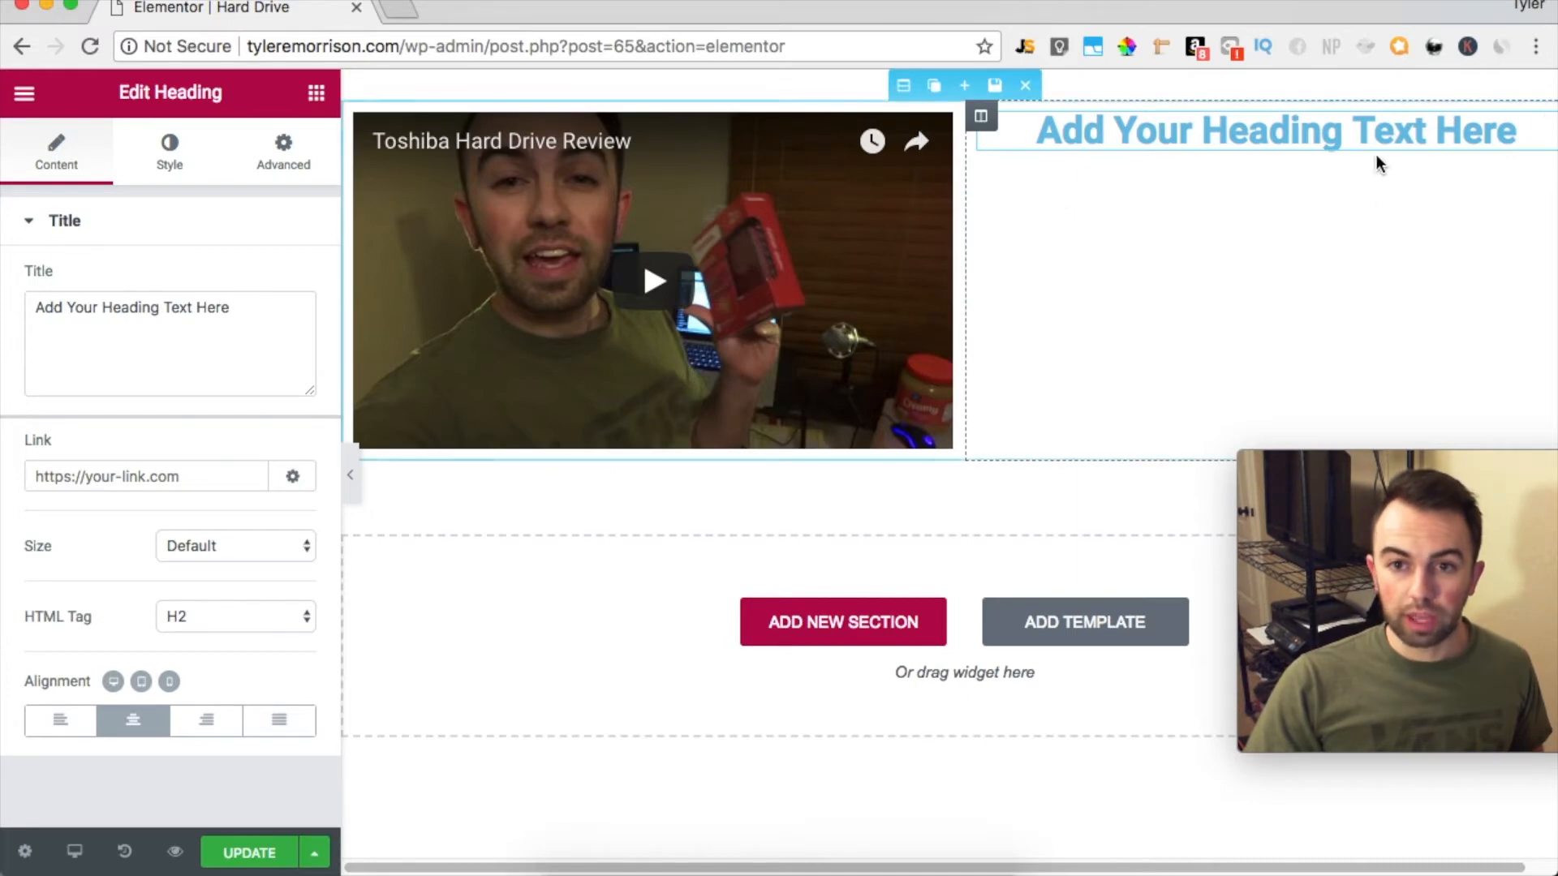
# Consult the Backblaze data loss article in the other browser tab and replace the heading text with "46% OF PEOPLE NEED THIS!"
pyautogui.moveTo(276, 309); pyautogui.dragTo(162, 264)
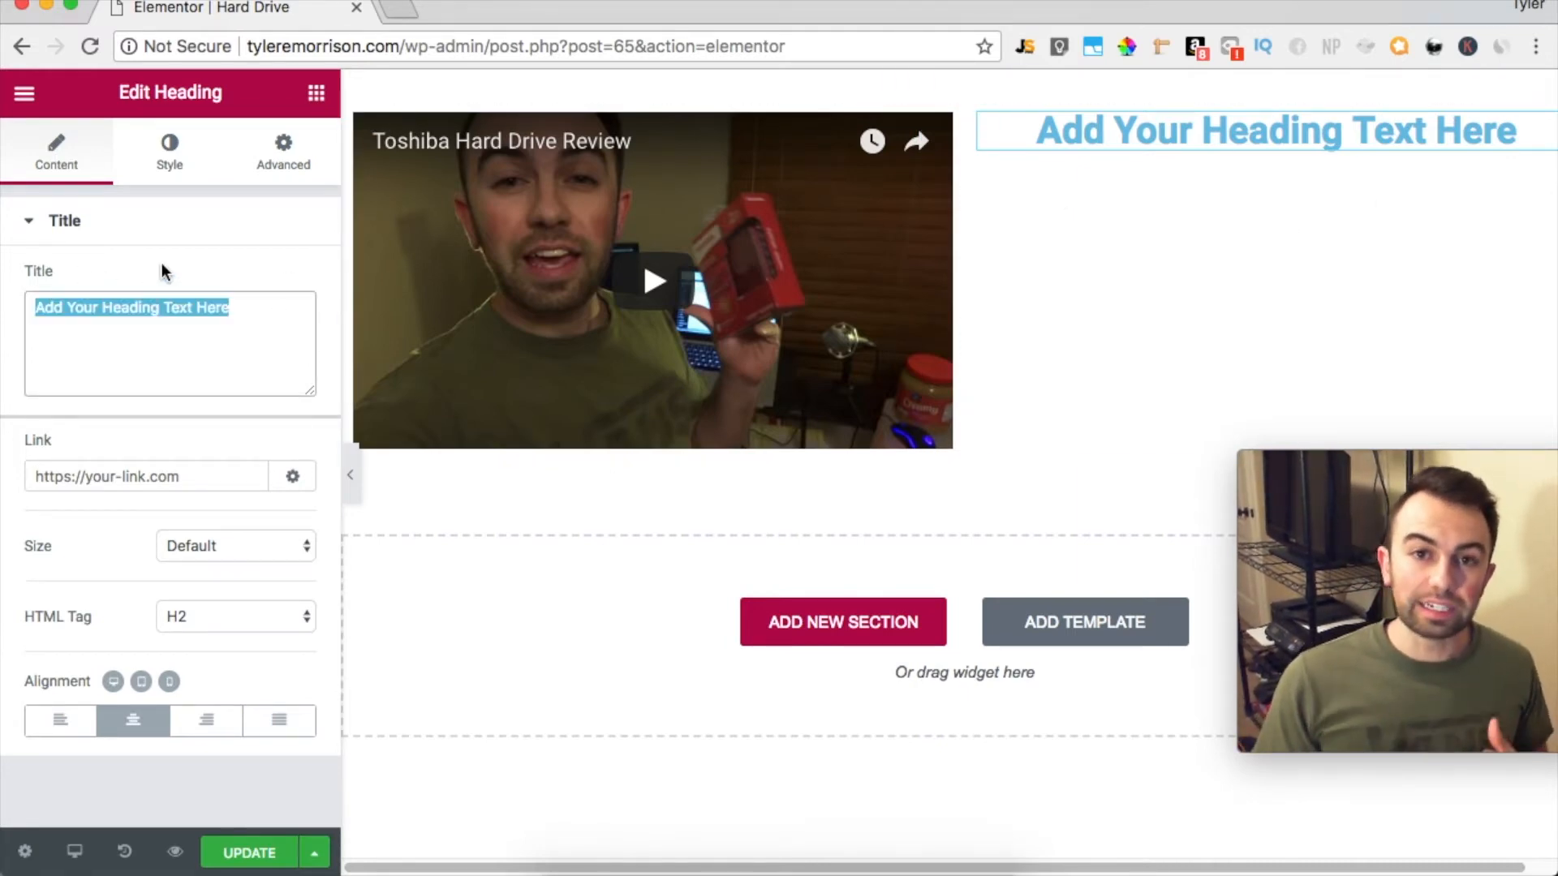
pyautogui.click(396, 10)
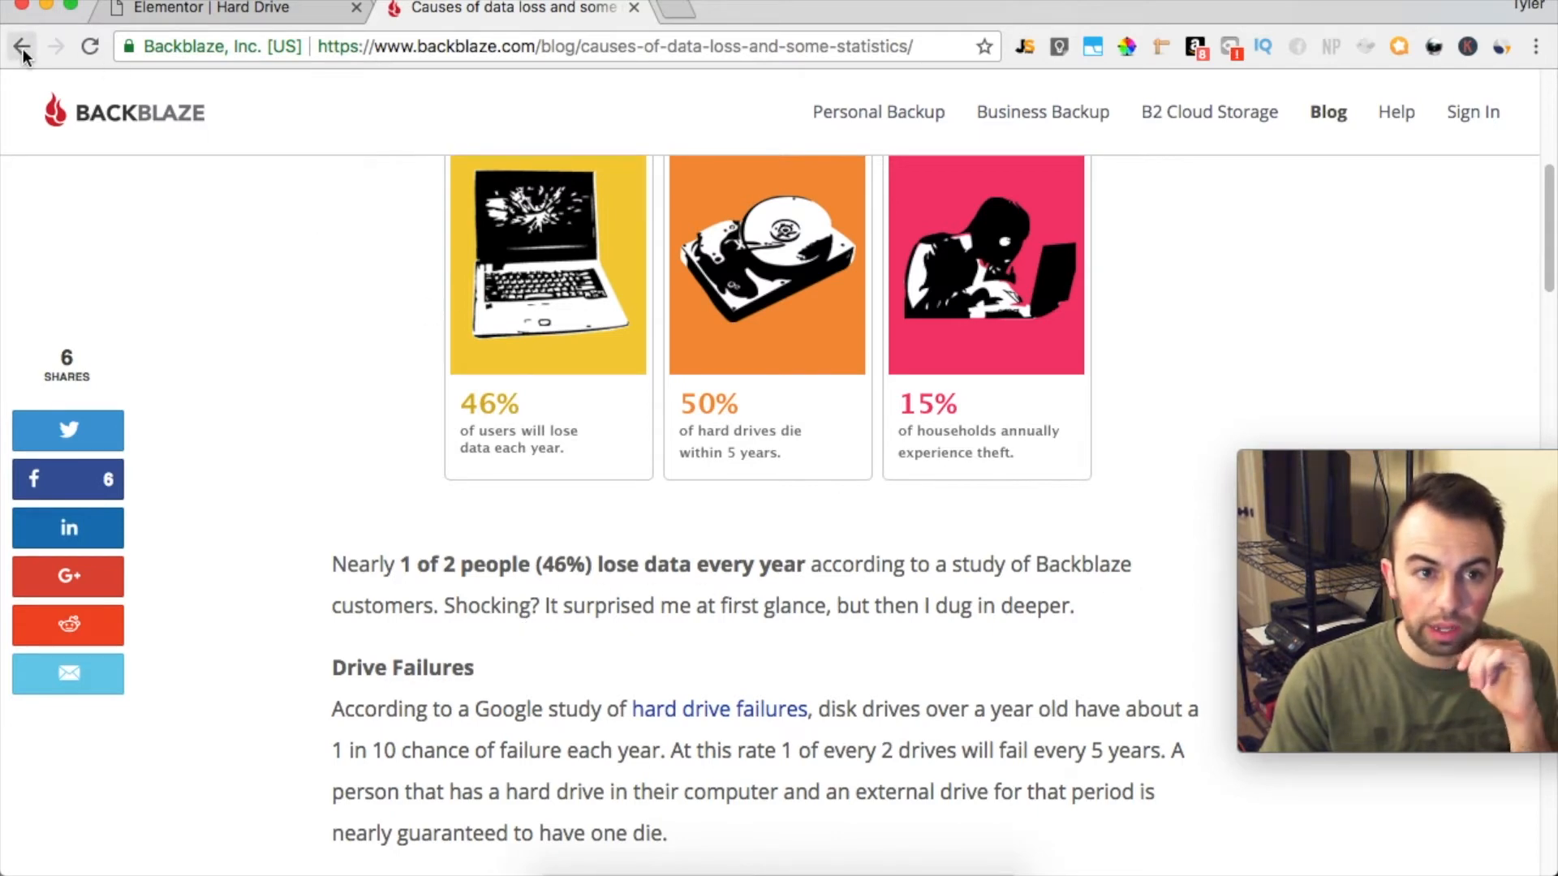
pyautogui.click(344, 10)
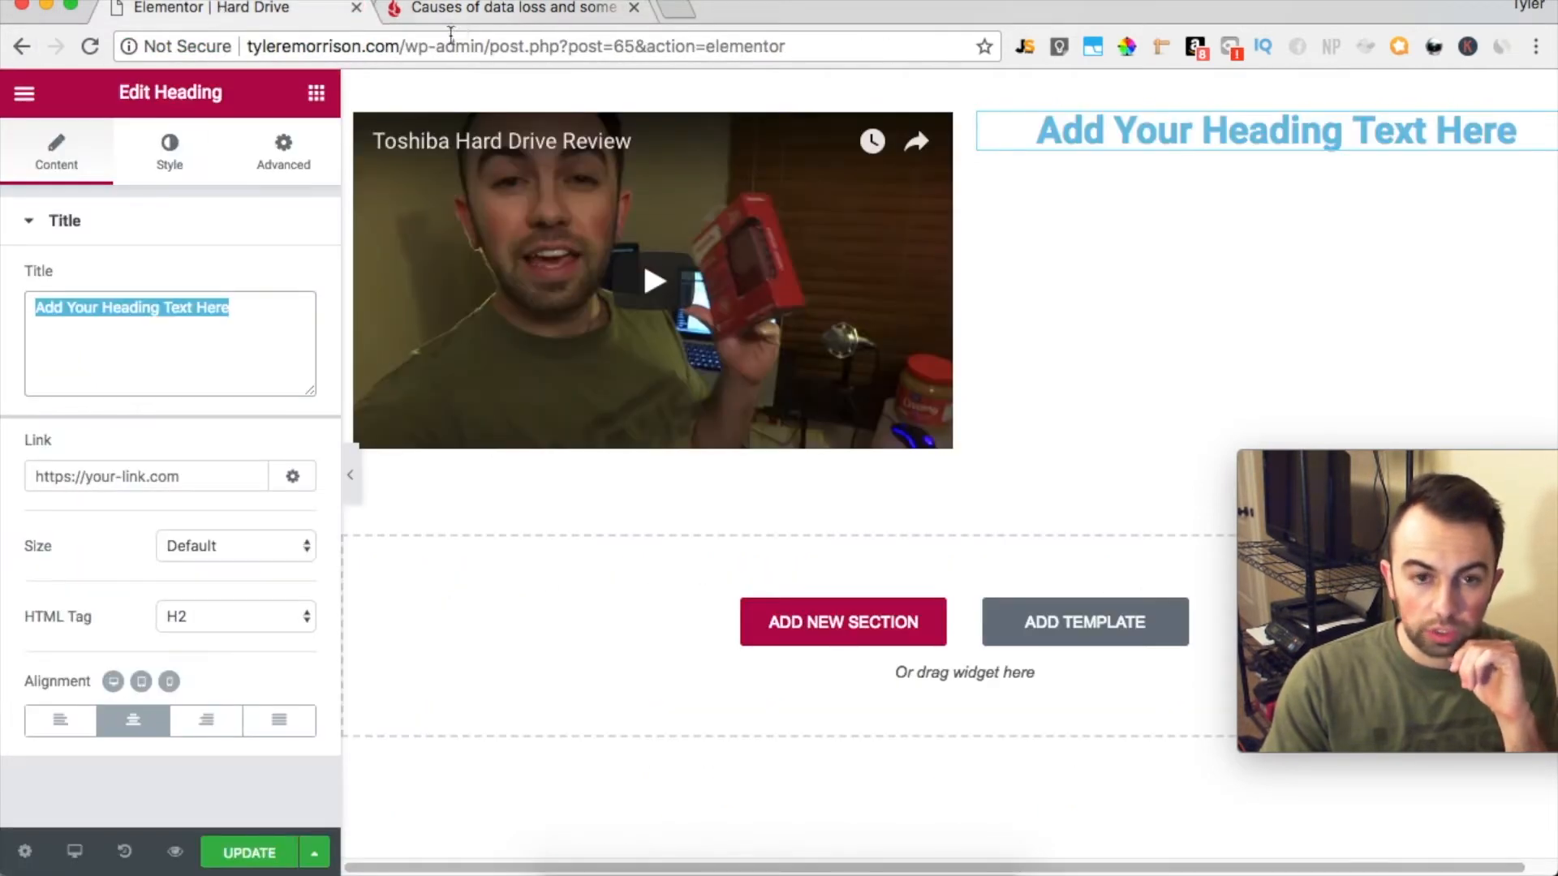
pyautogui.click(1344, 139)
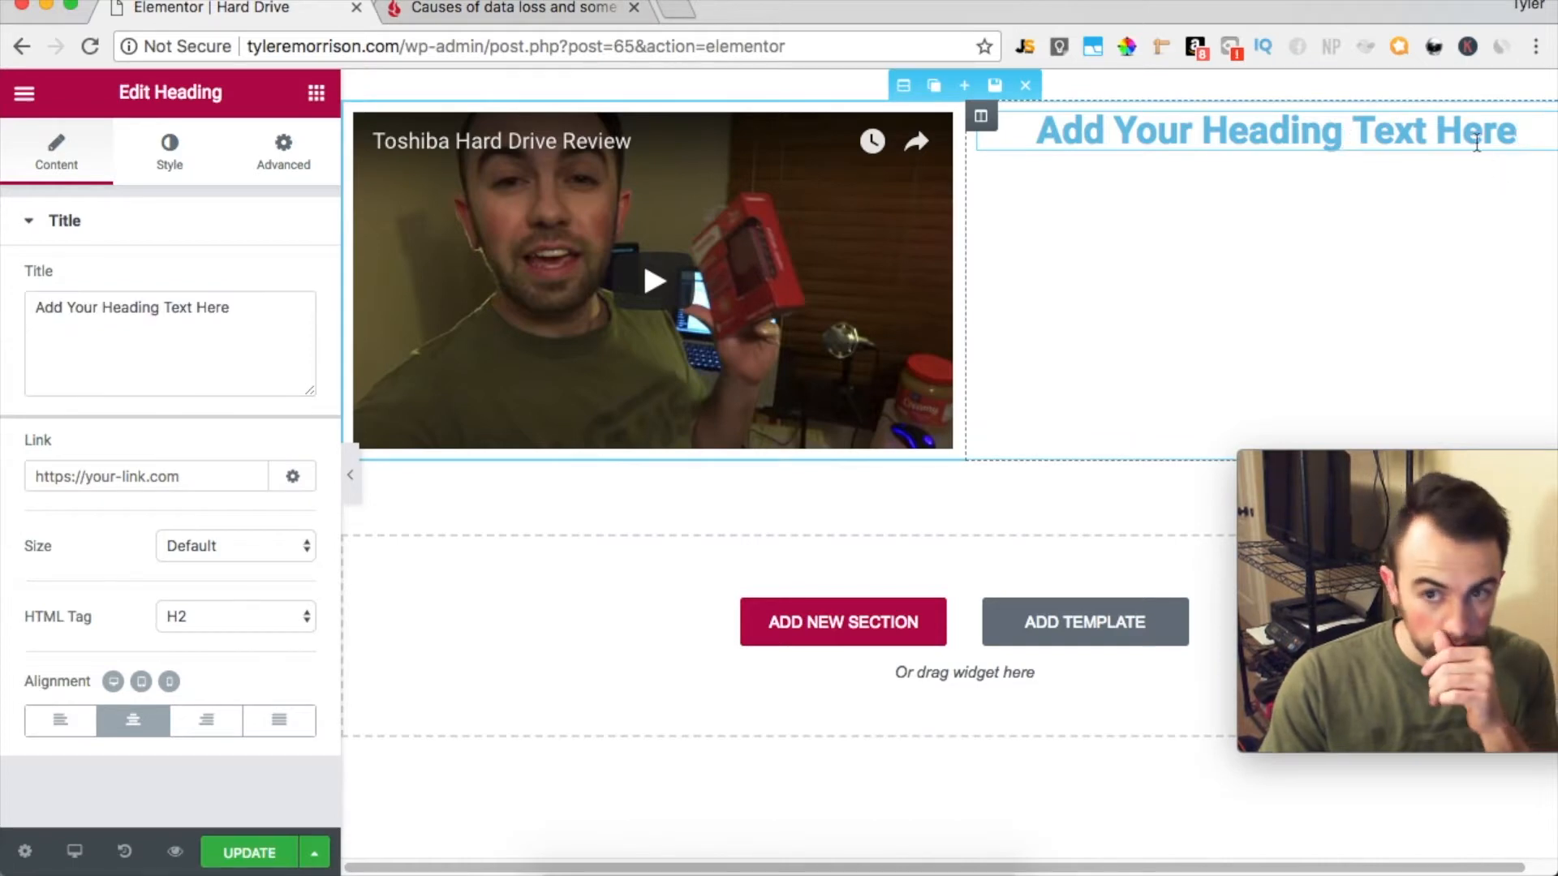
pyautogui.press('super+a')
pyautogui.write('46')
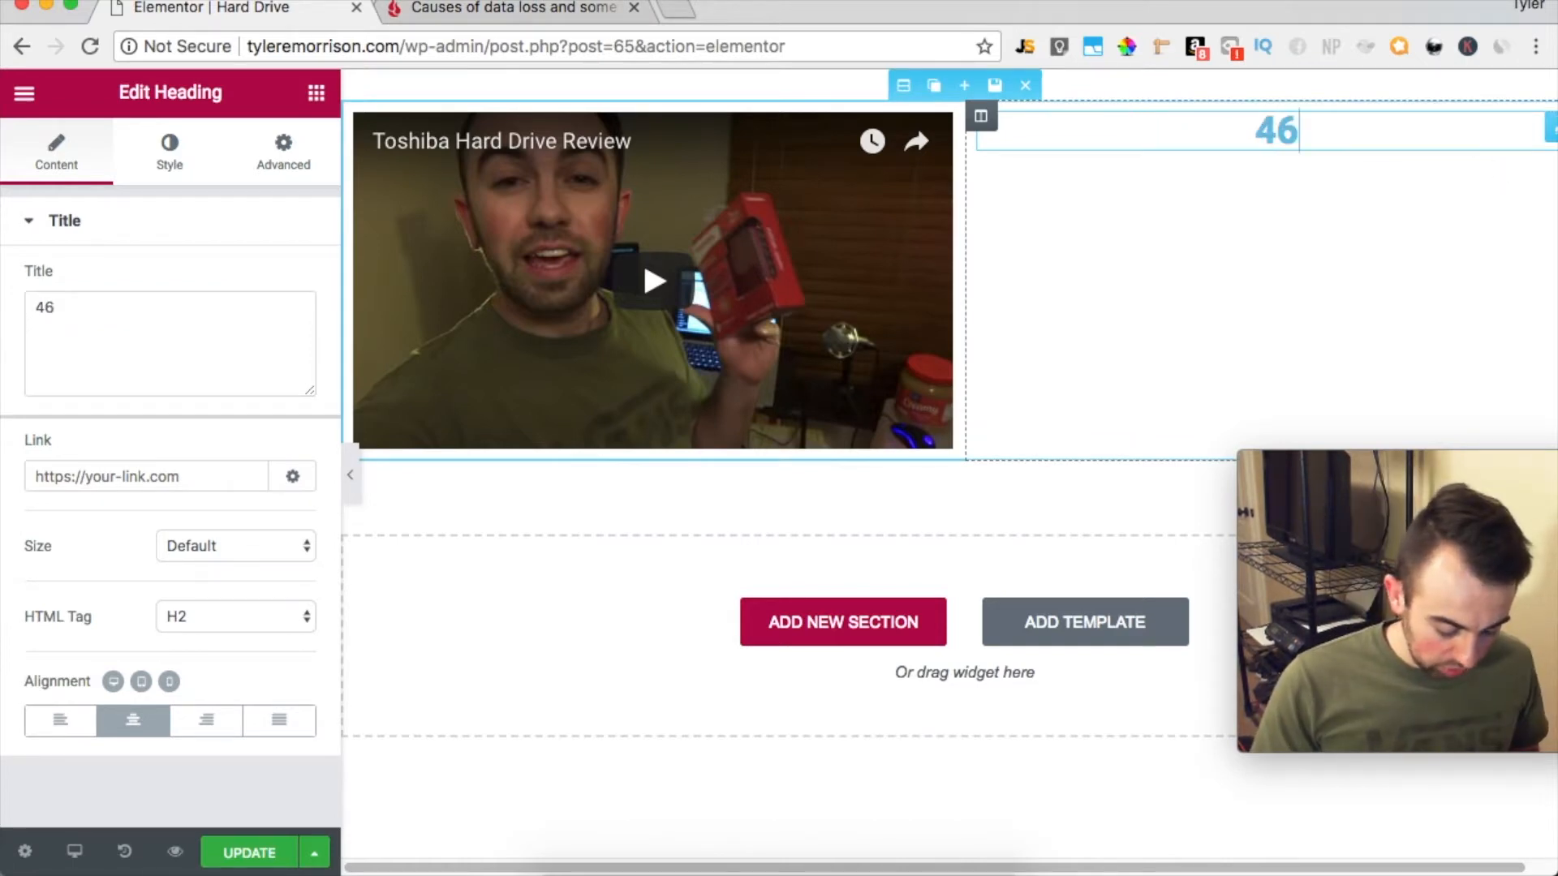
pyautogui.write('% Of')
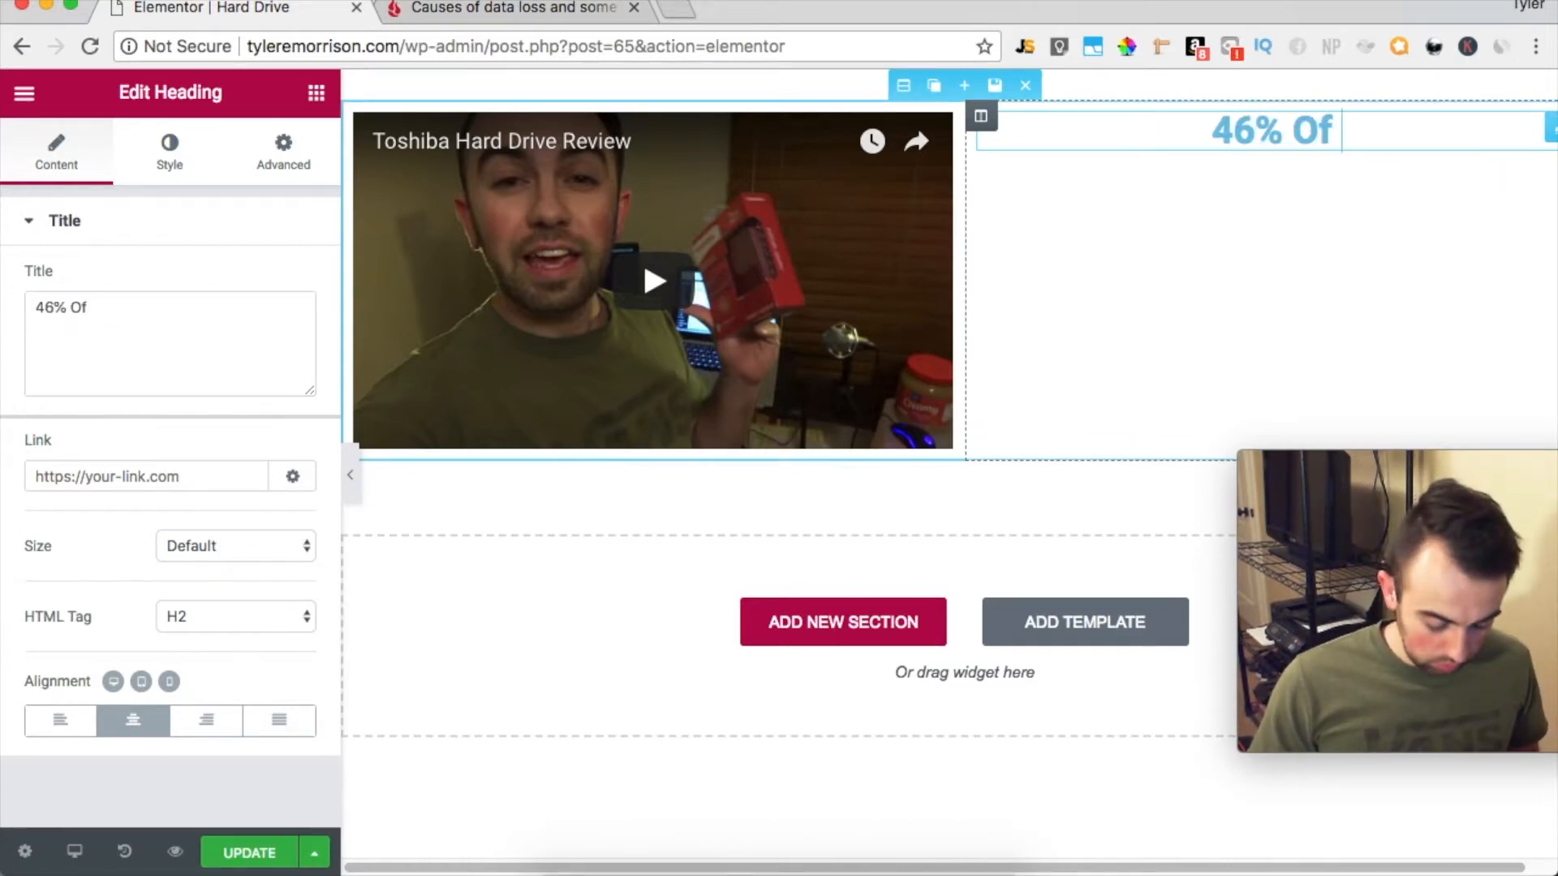
pyautogui.write(' PEo')
pyautogui.press('BackSpace')
pyautogui.press('BackSpace')
pyautogui.press('BackSpace')
pyautogui.press('BackSpace')
pyautogui.press('BackSpace')
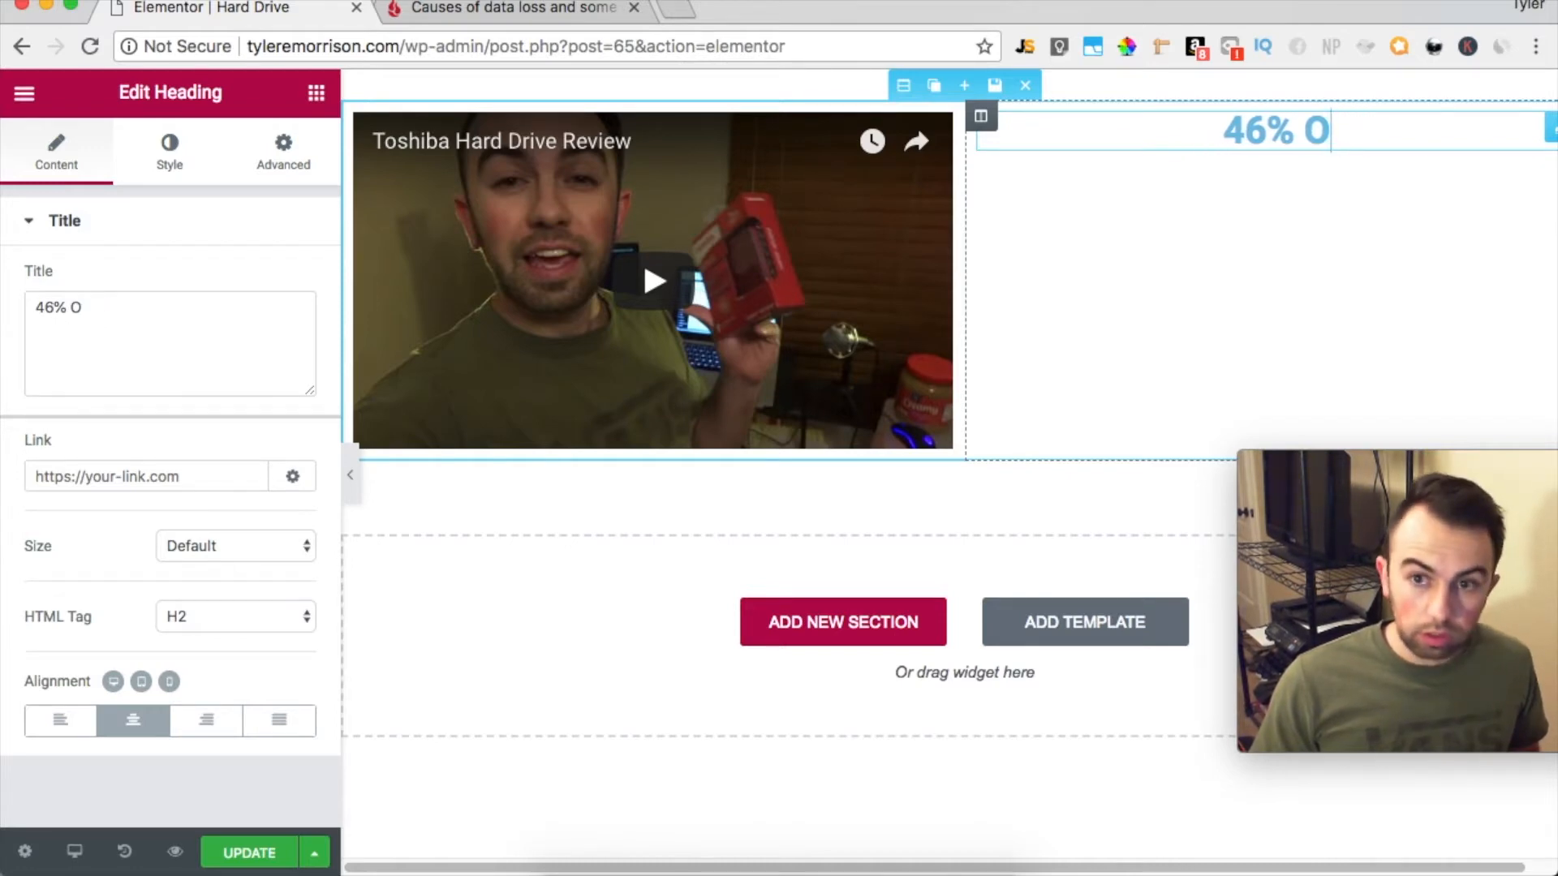
pyautogui.write('F PEOPLE')
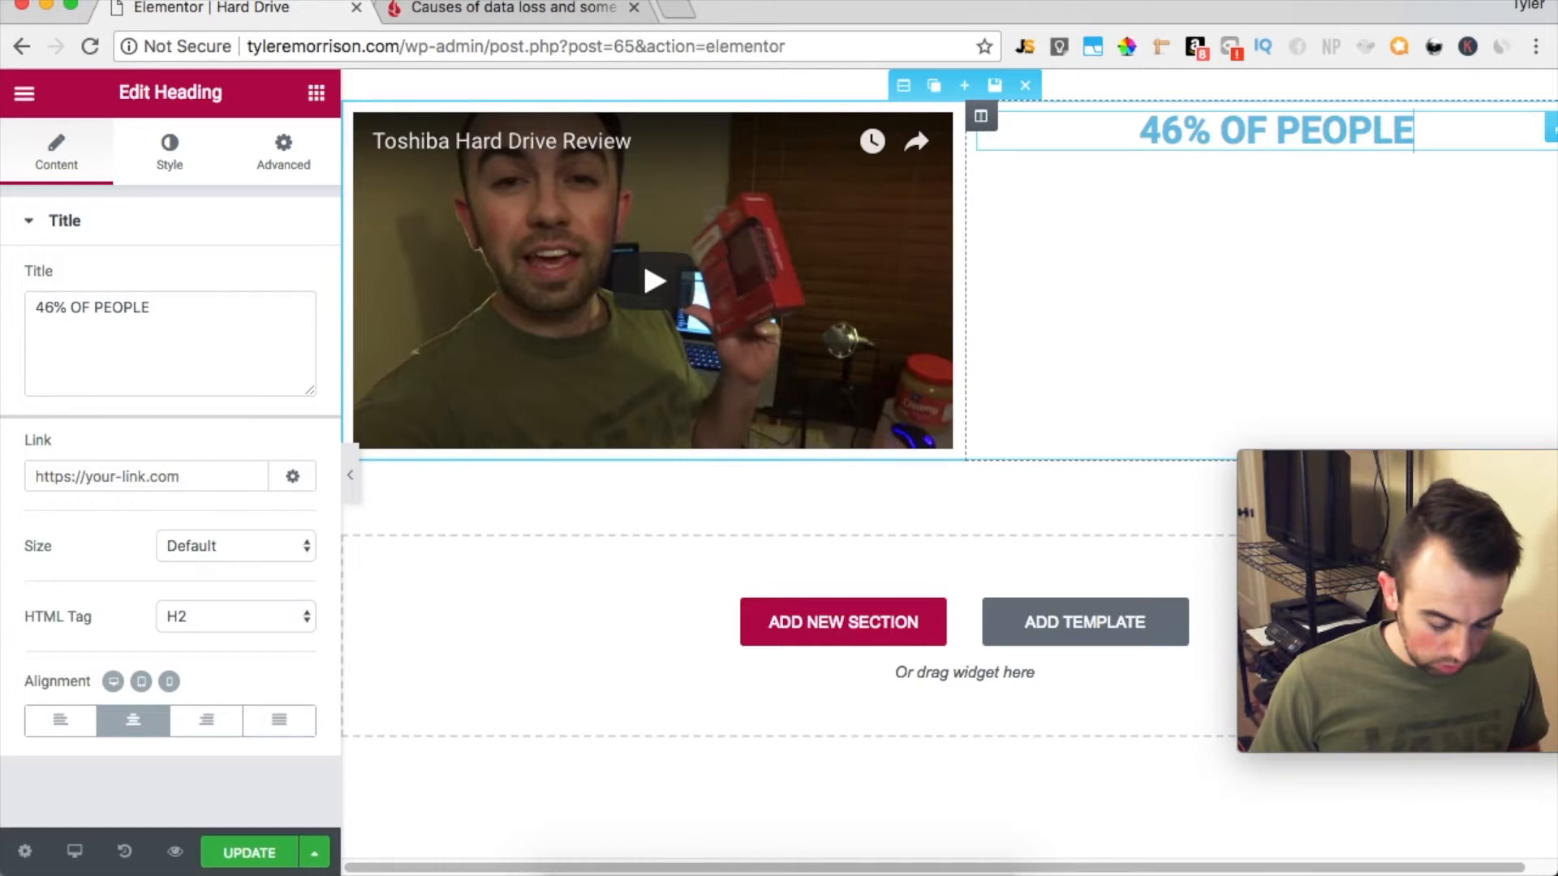
pyautogui.write(' NEED THIS')
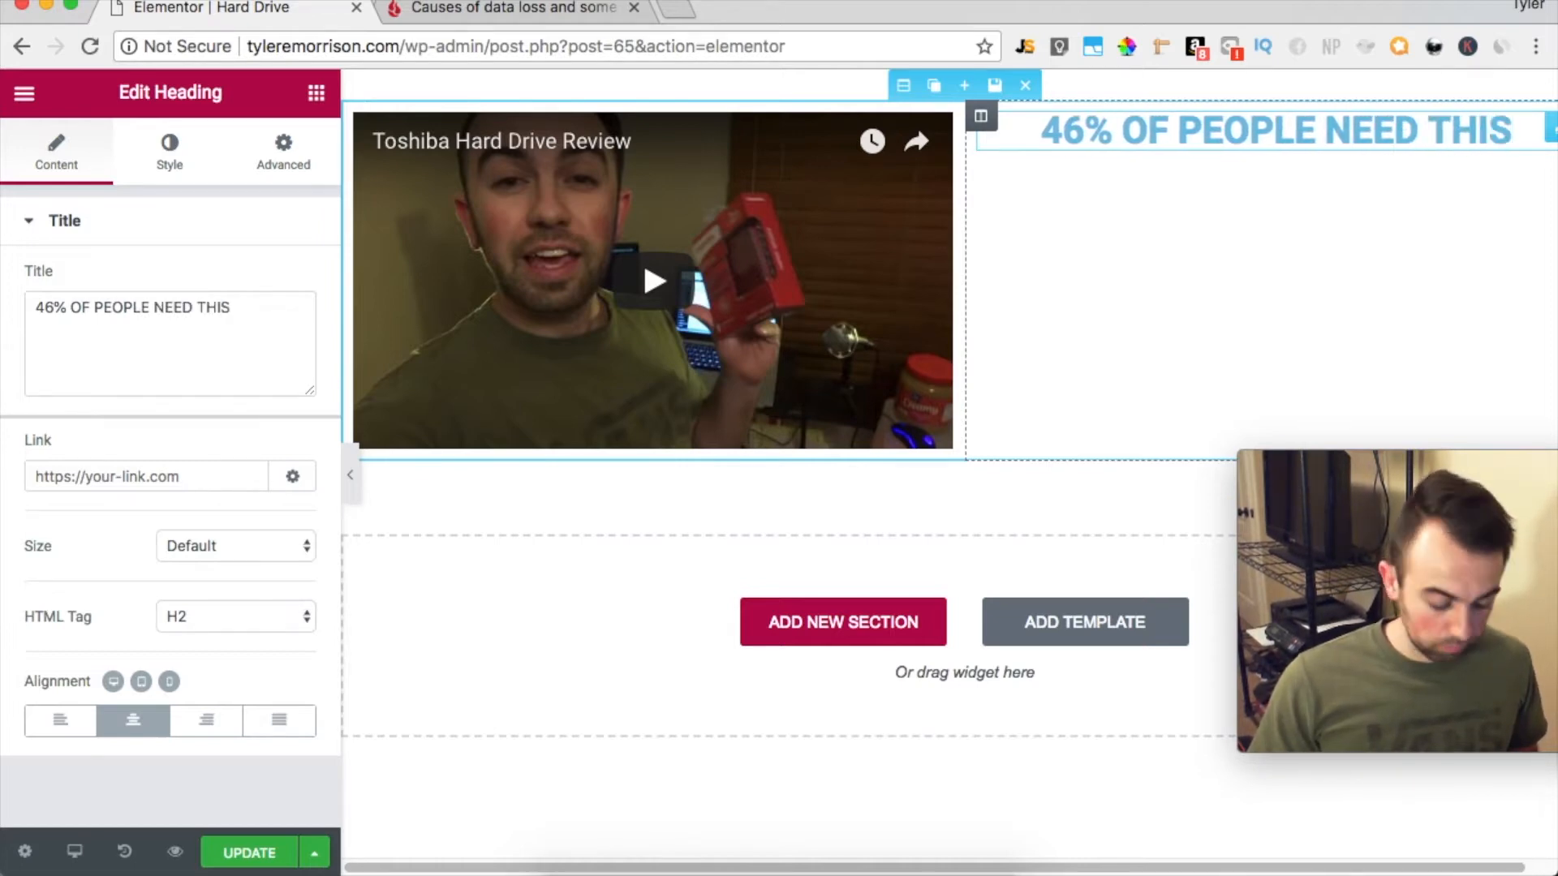
pyautogui.write('!')
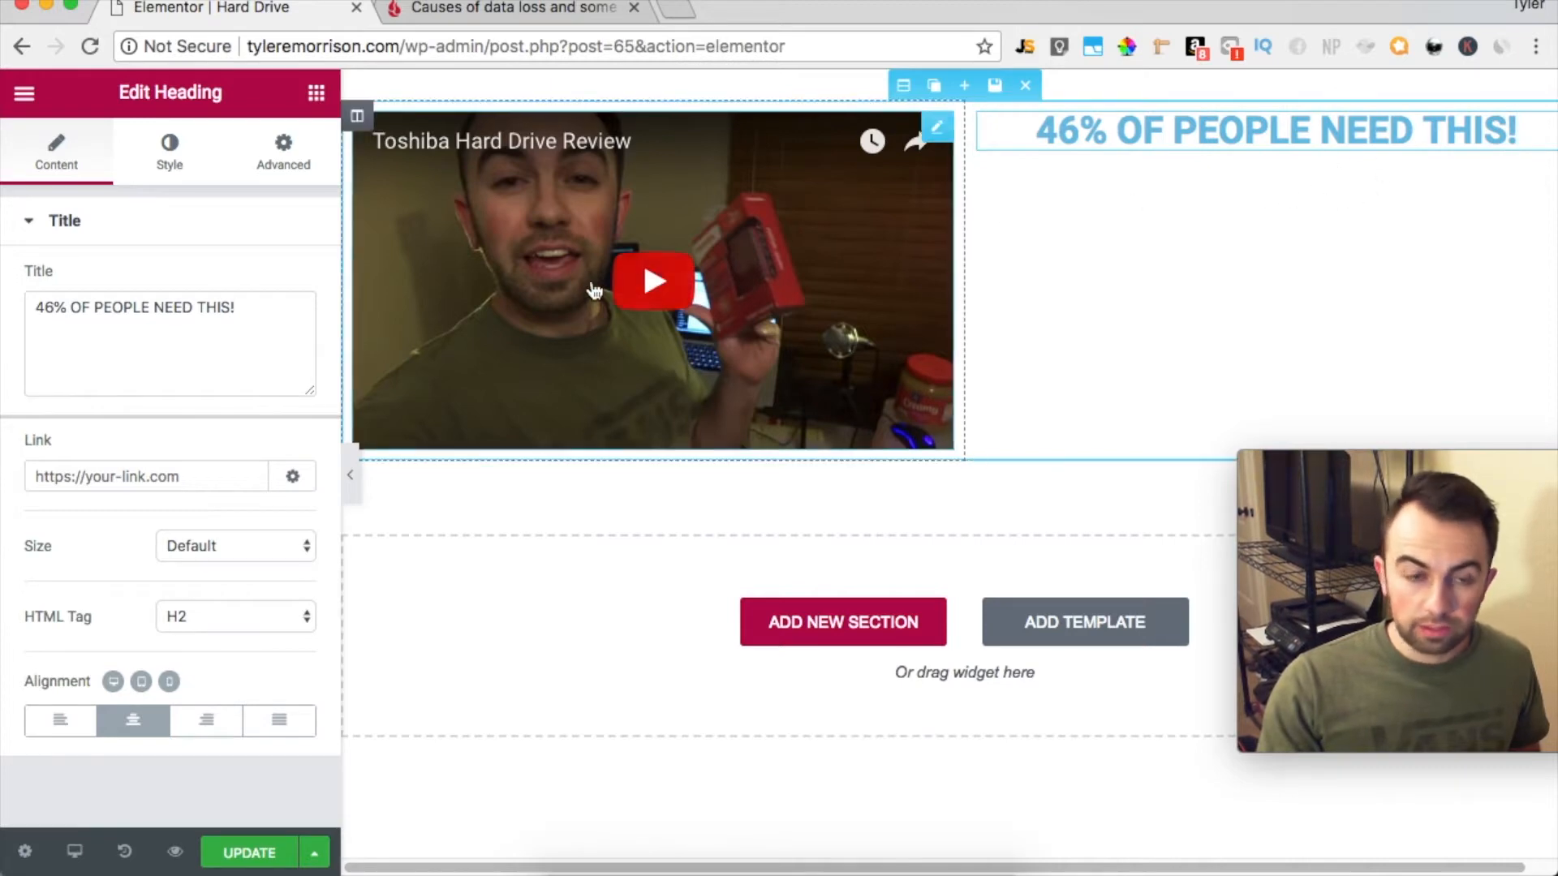
# Add a Text Editor widget below the heading and replace its placeholder with uppercase copy on 46% of people losing data yearly and needing secure storage
pyautogui.click(19, 104)
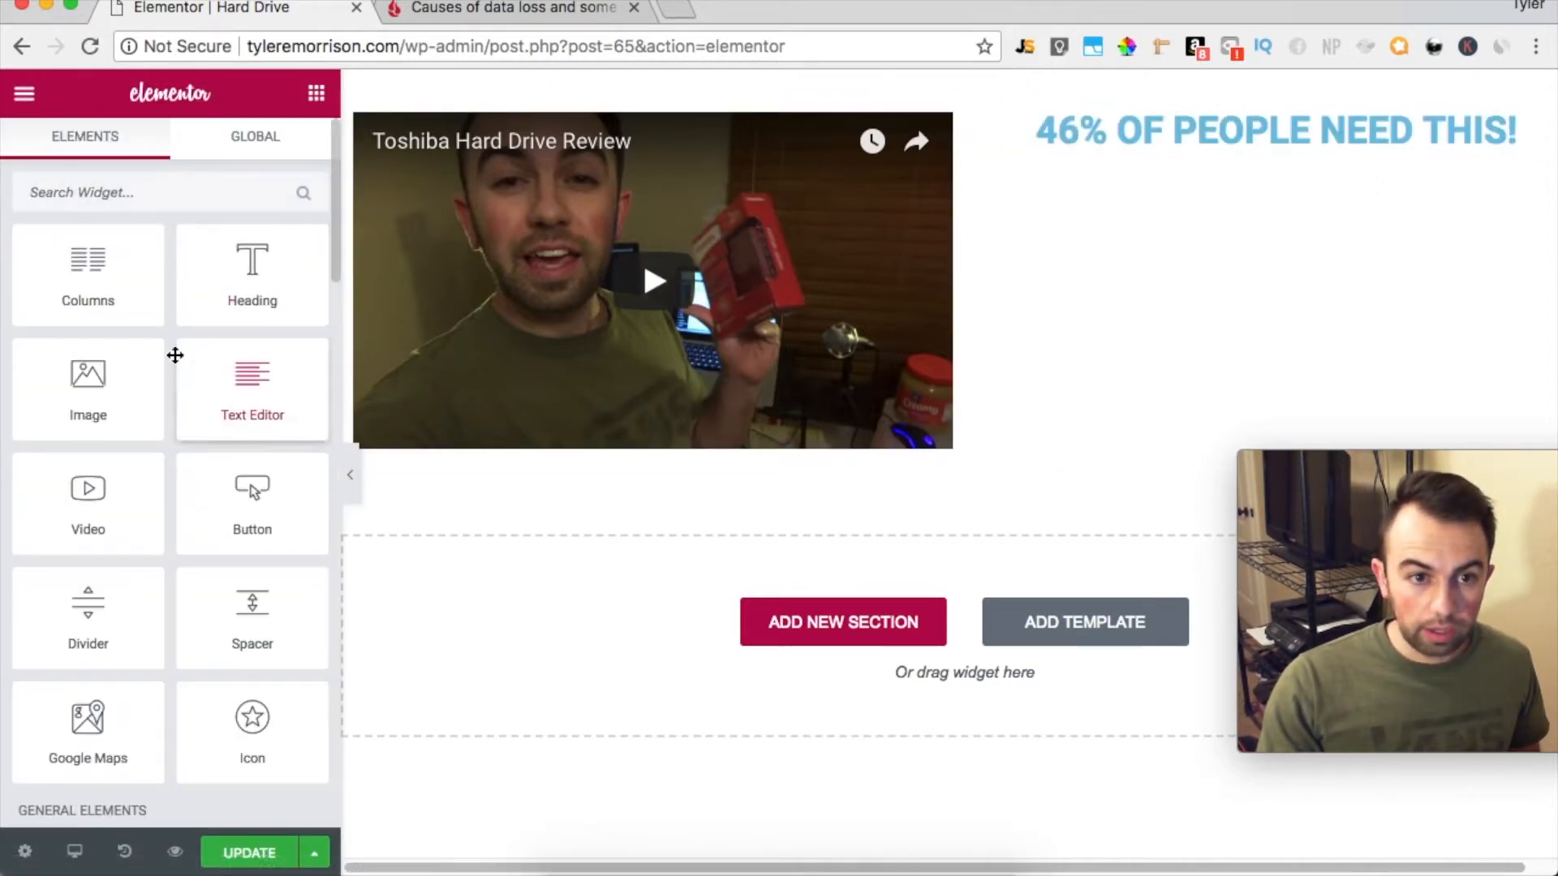
pyautogui.moveTo(234, 399); pyautogui.dragTo(1304, 159)
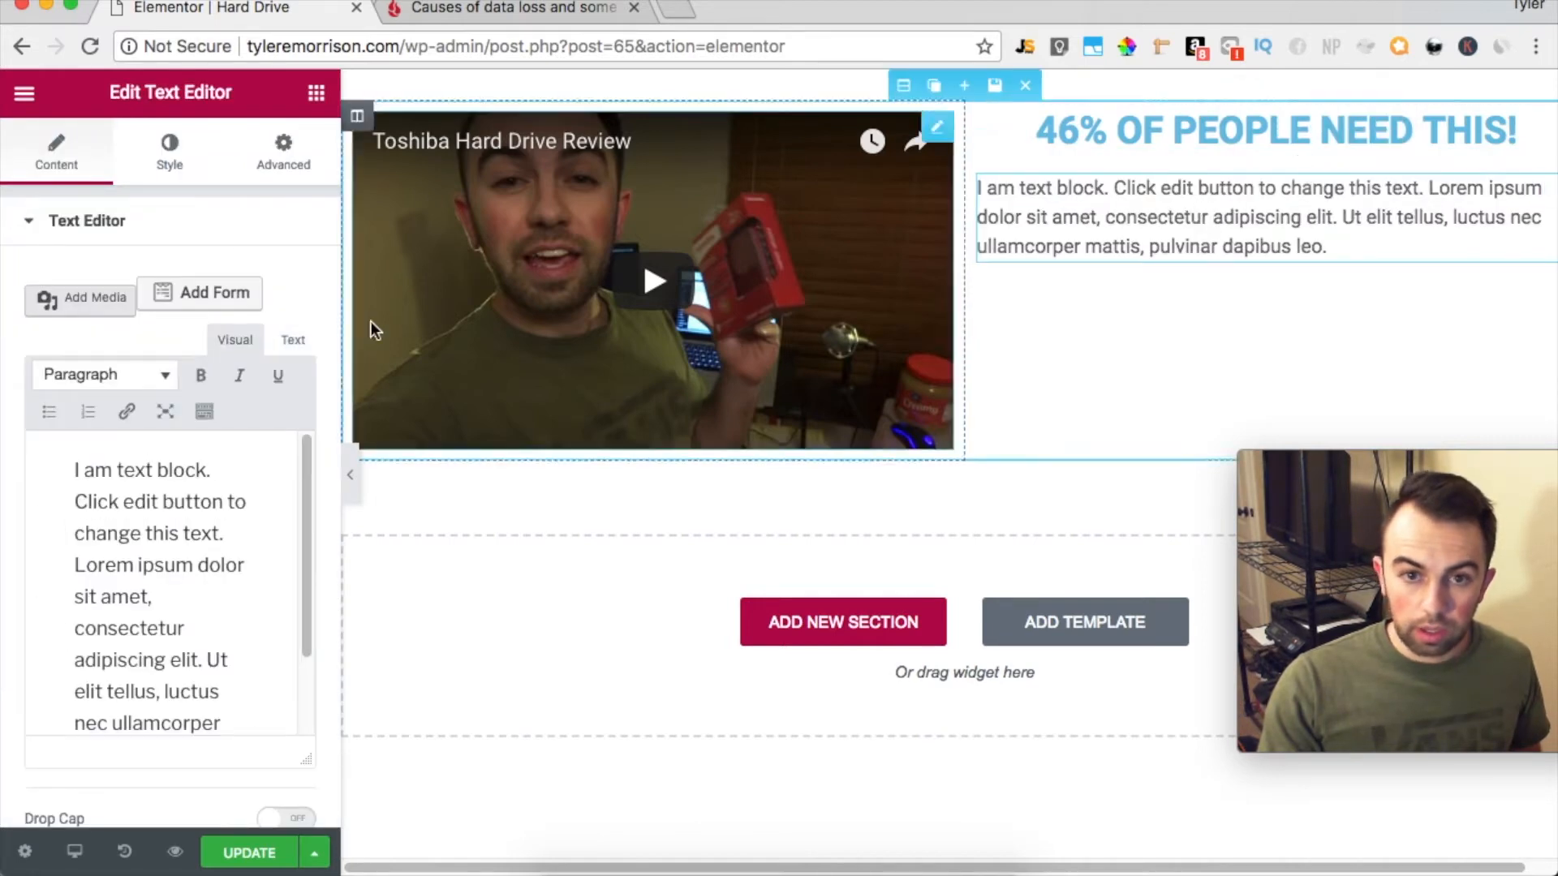
pyautogui.click(245, 654)
pyautogui.press('super+a')
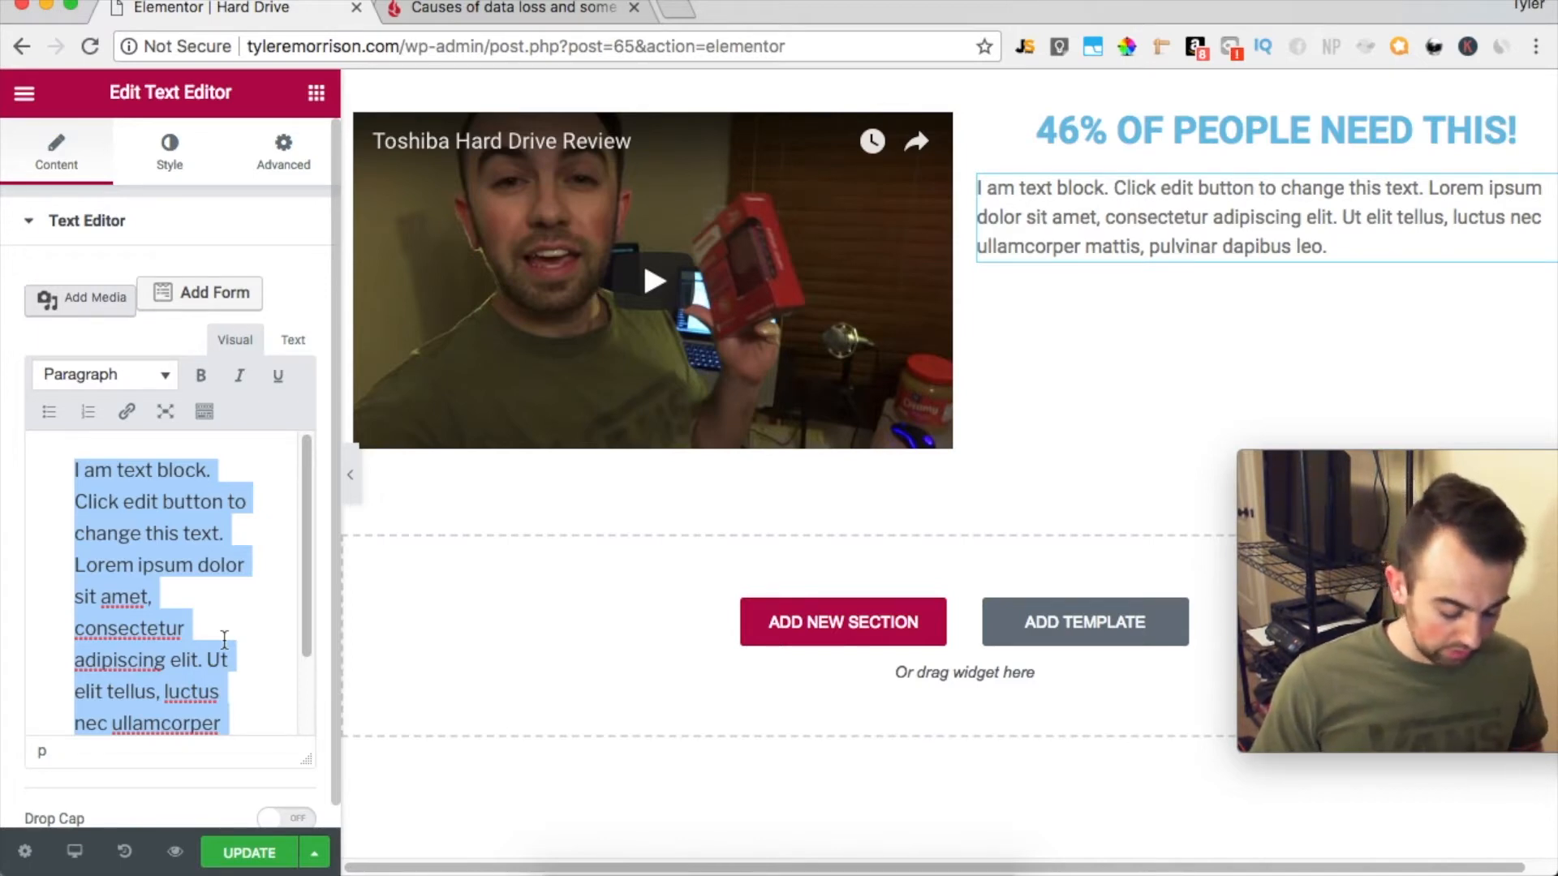
pyautogui.write("DID YOU KNOW THAT 46% OF PEOPLE LOSE DATA EVERY YEAR. THAT'S NEARLY 1 IN EVERY 2 PEOPLE THAT SU")
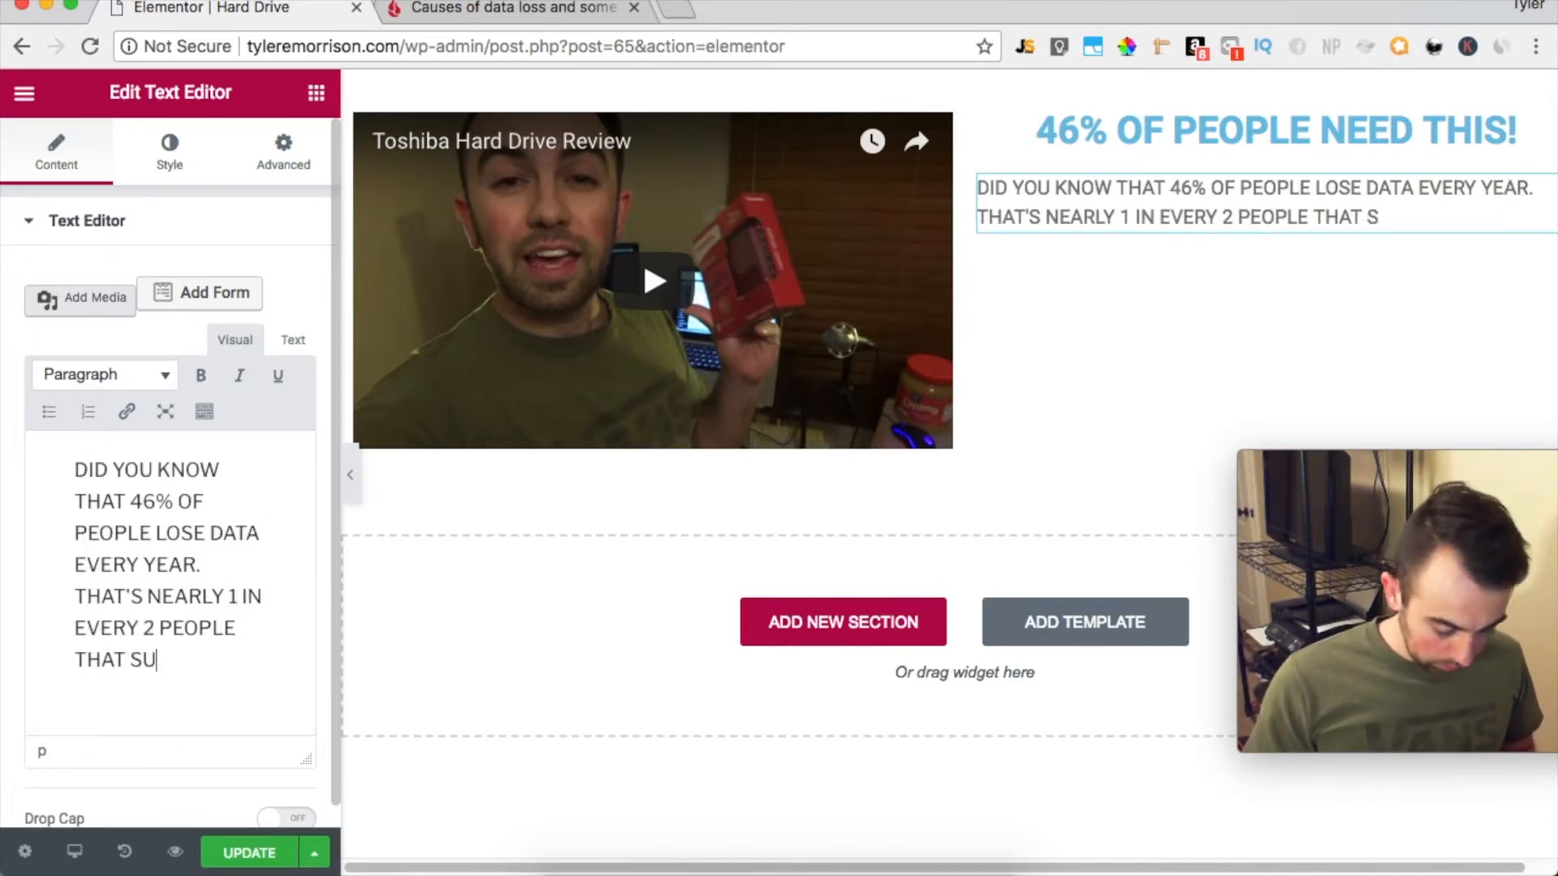
pyautogui.write("FFER FROM LOSING THEIR IMPORTANT AND PRECIOUS FILES! DON'T BE ANOTHR STATISTIC! YOU NEED A PLACE TO SECURELY STOR YOUR DATA!")
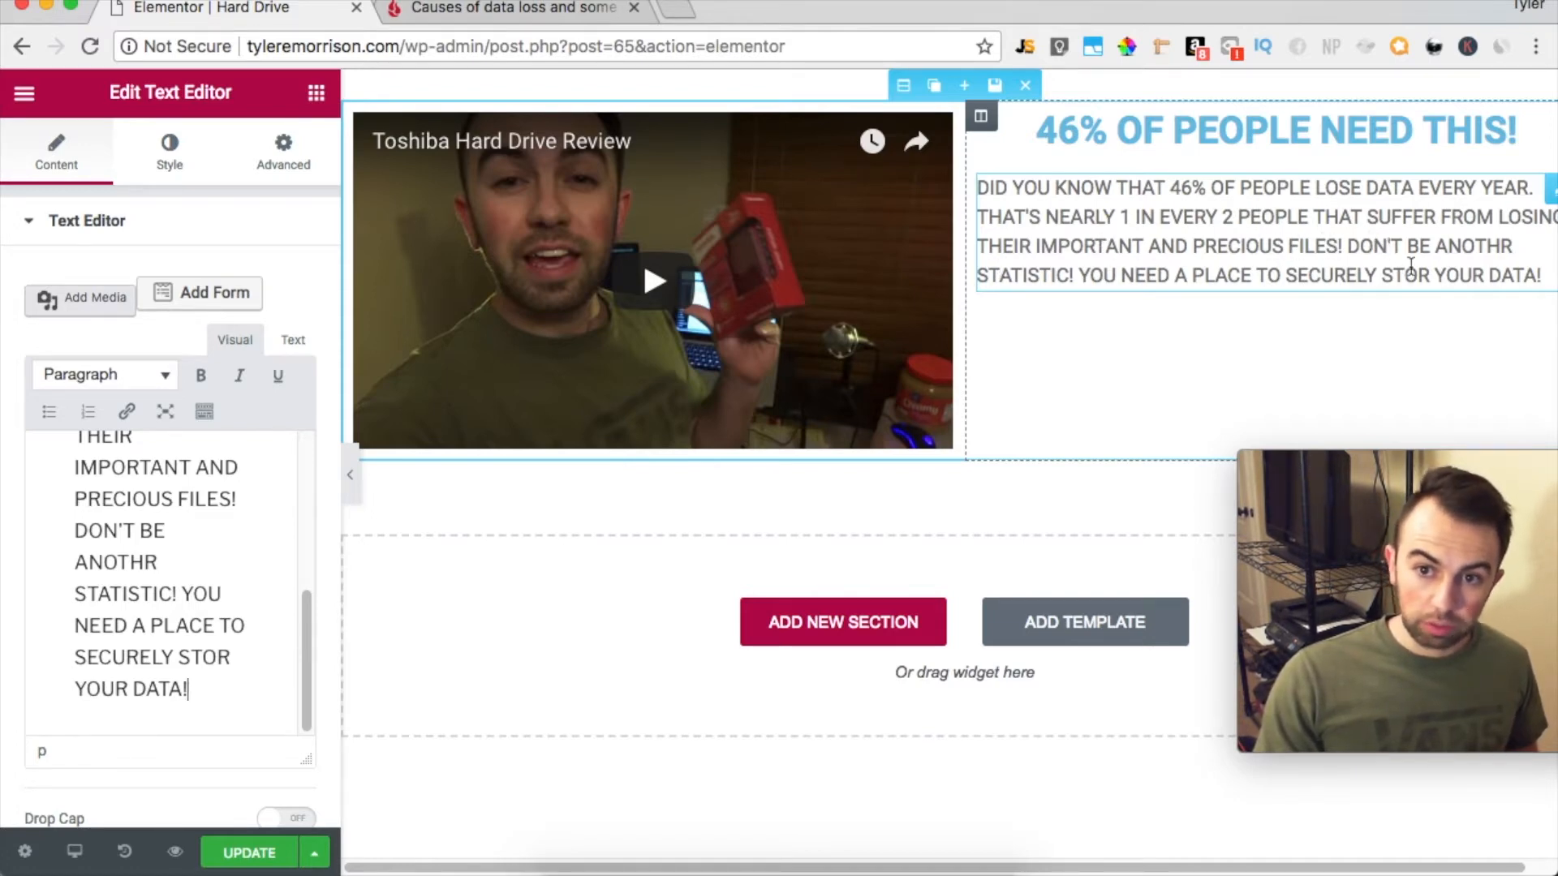
# Set the paragraph's desktop font size to 19 px and its line height to 2.4 em
pyautogui.click(189, 159)
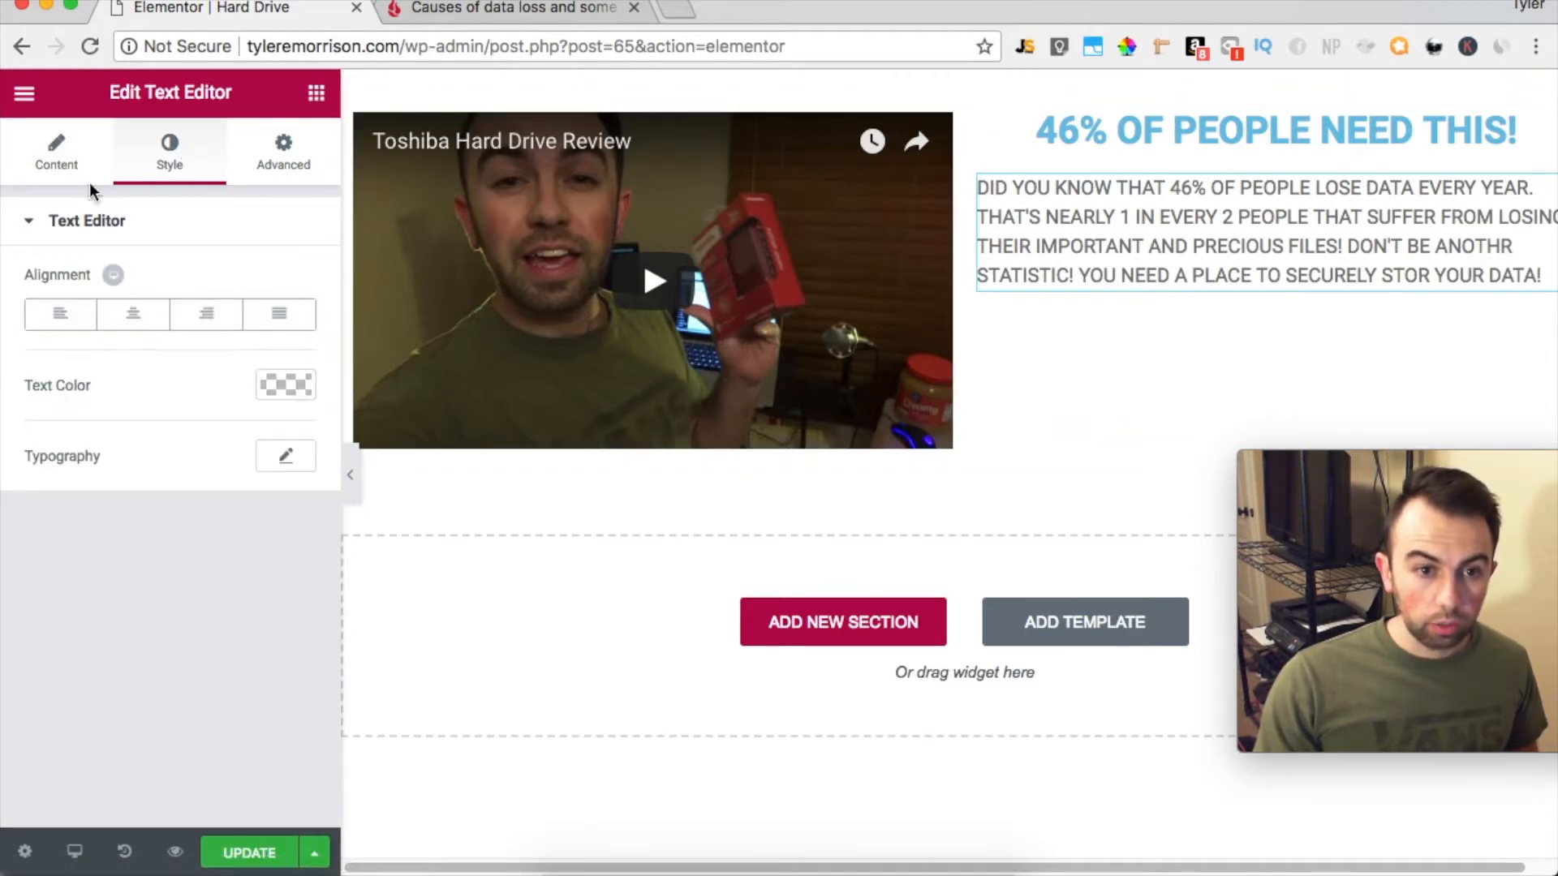
pyautogui.click(287, 456)
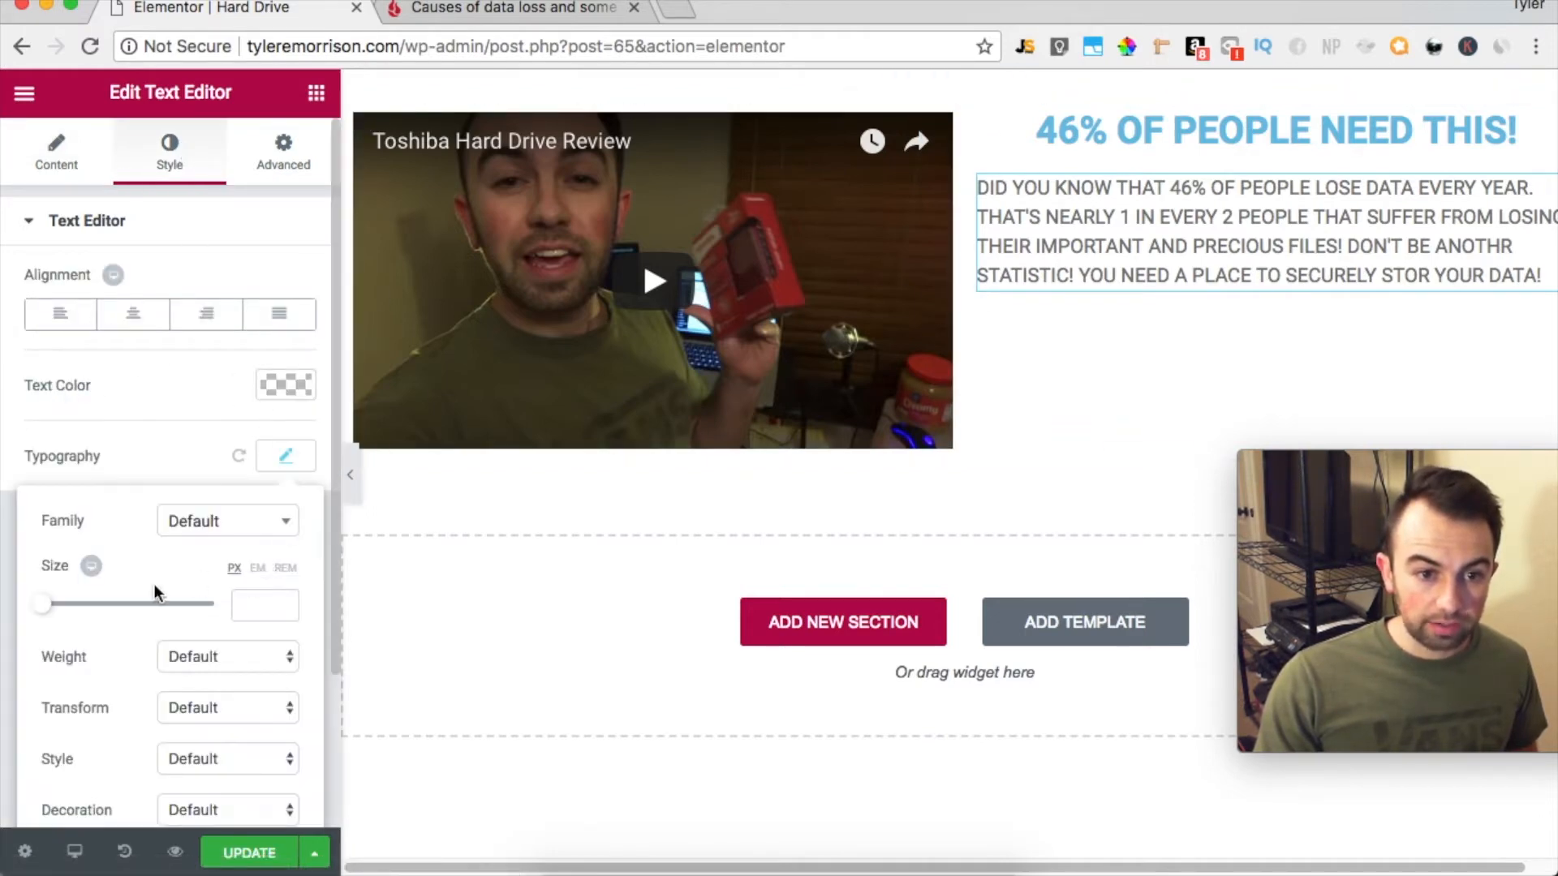
pyautogui.moveTo(45, 607); pyautogui.dragTo(64, 607)
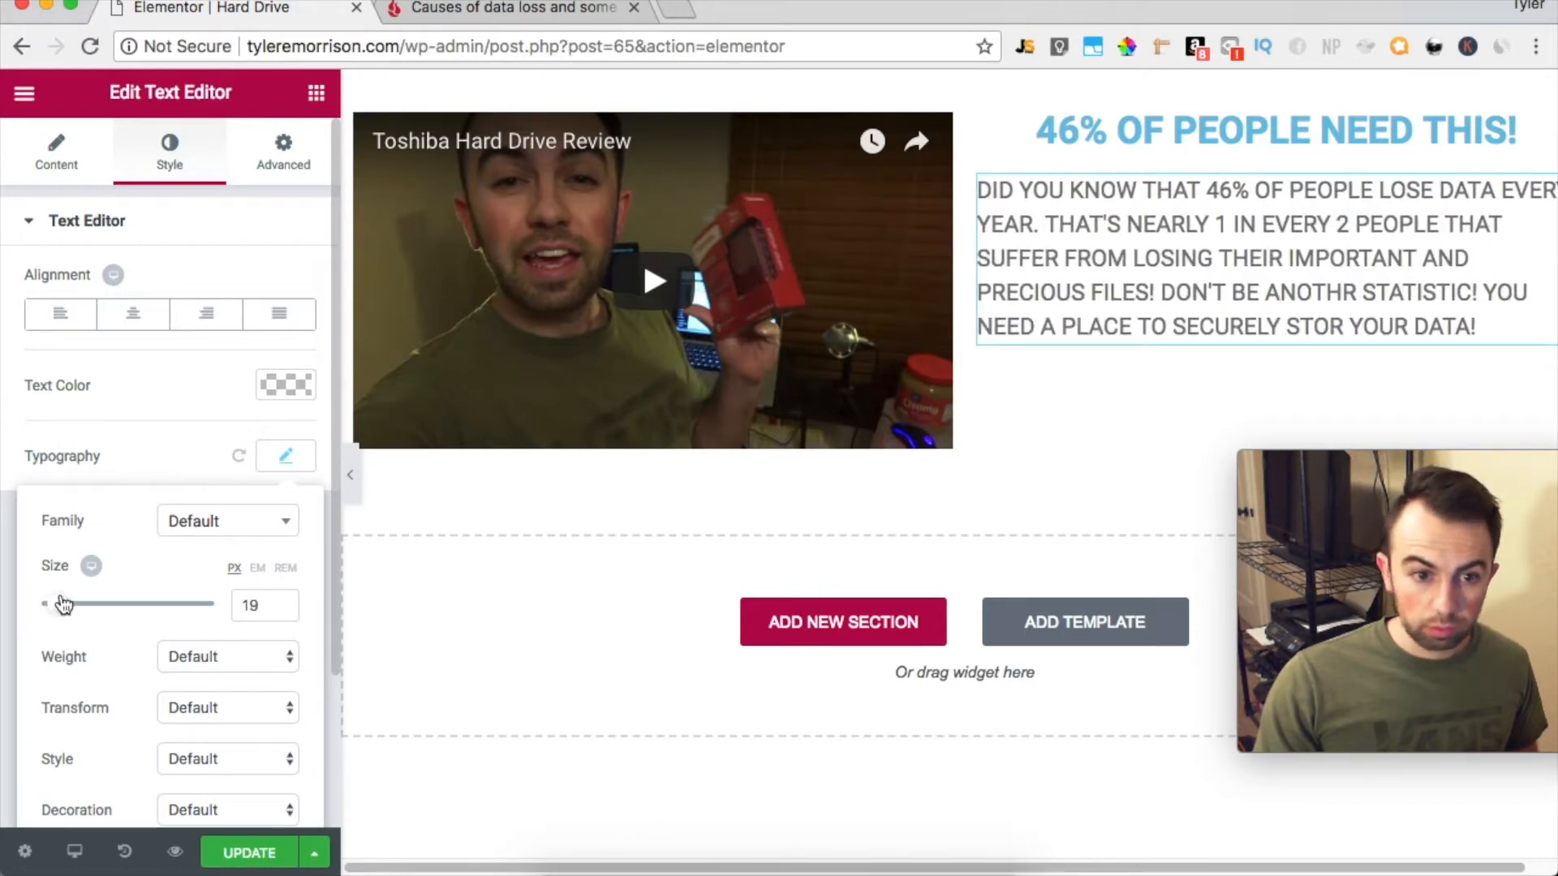
pyautogui.scroll(-3, 125, 611)
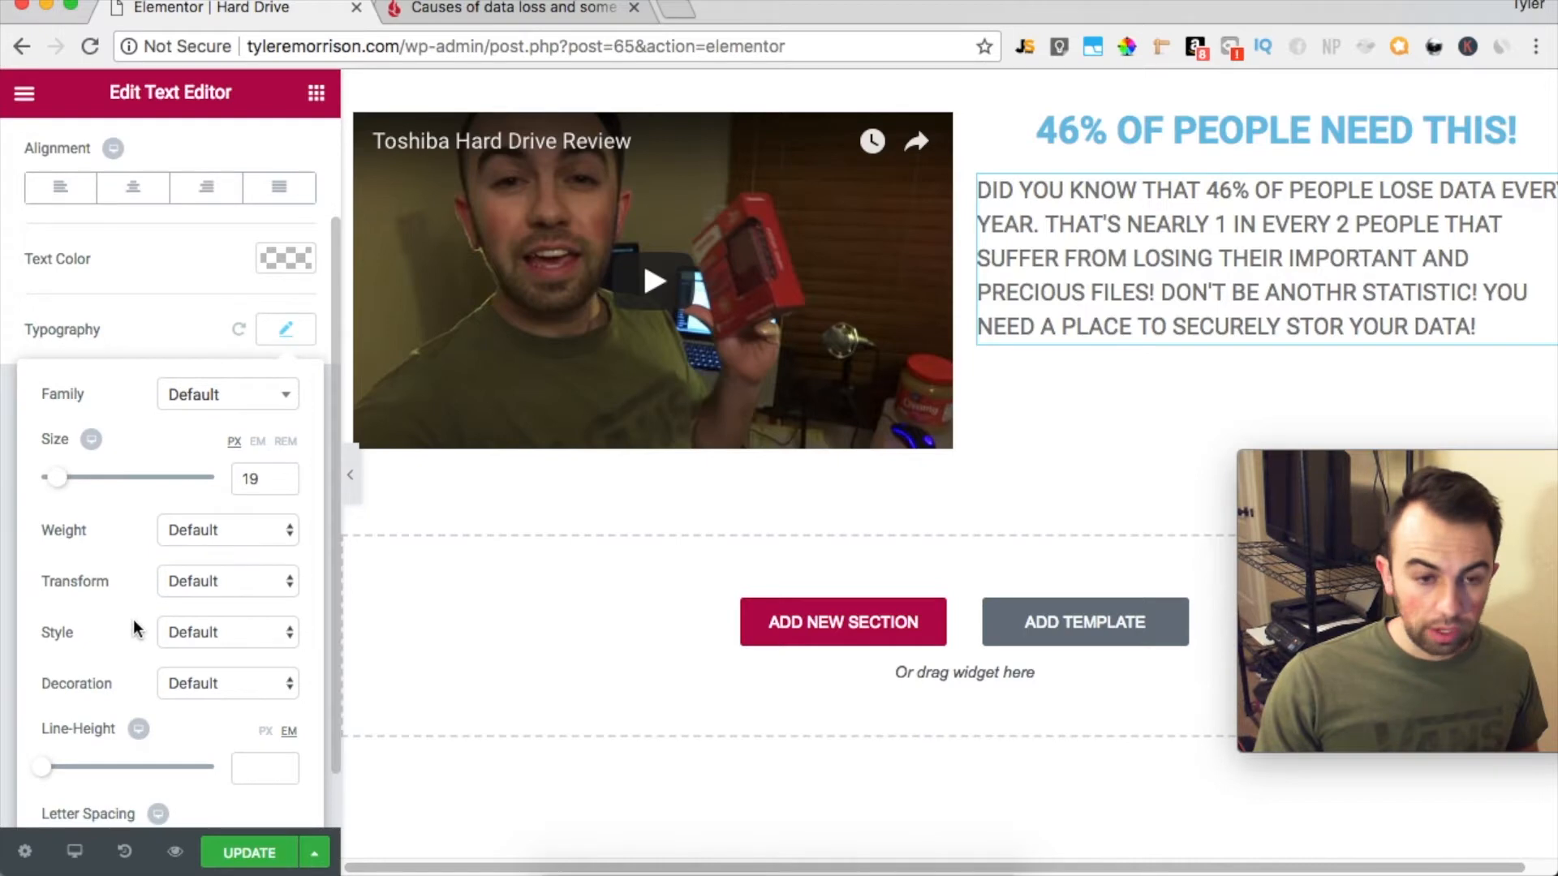
pyautogui.scroll(-2, 124, 612)
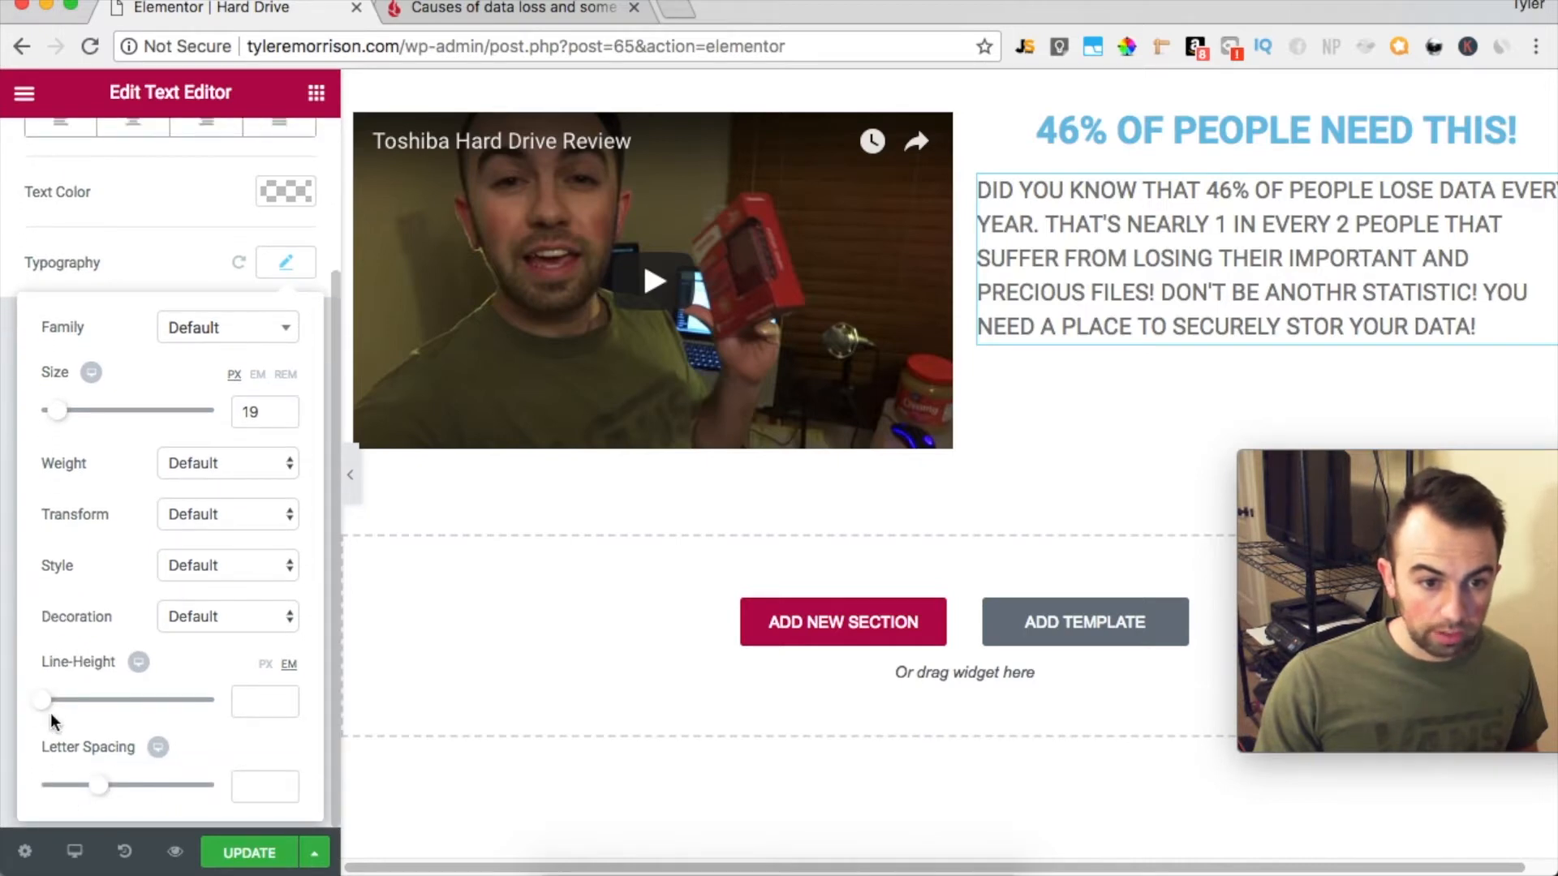
pyautogui.moveTo(49, 708); pyautogui.dragTo(84, 713)
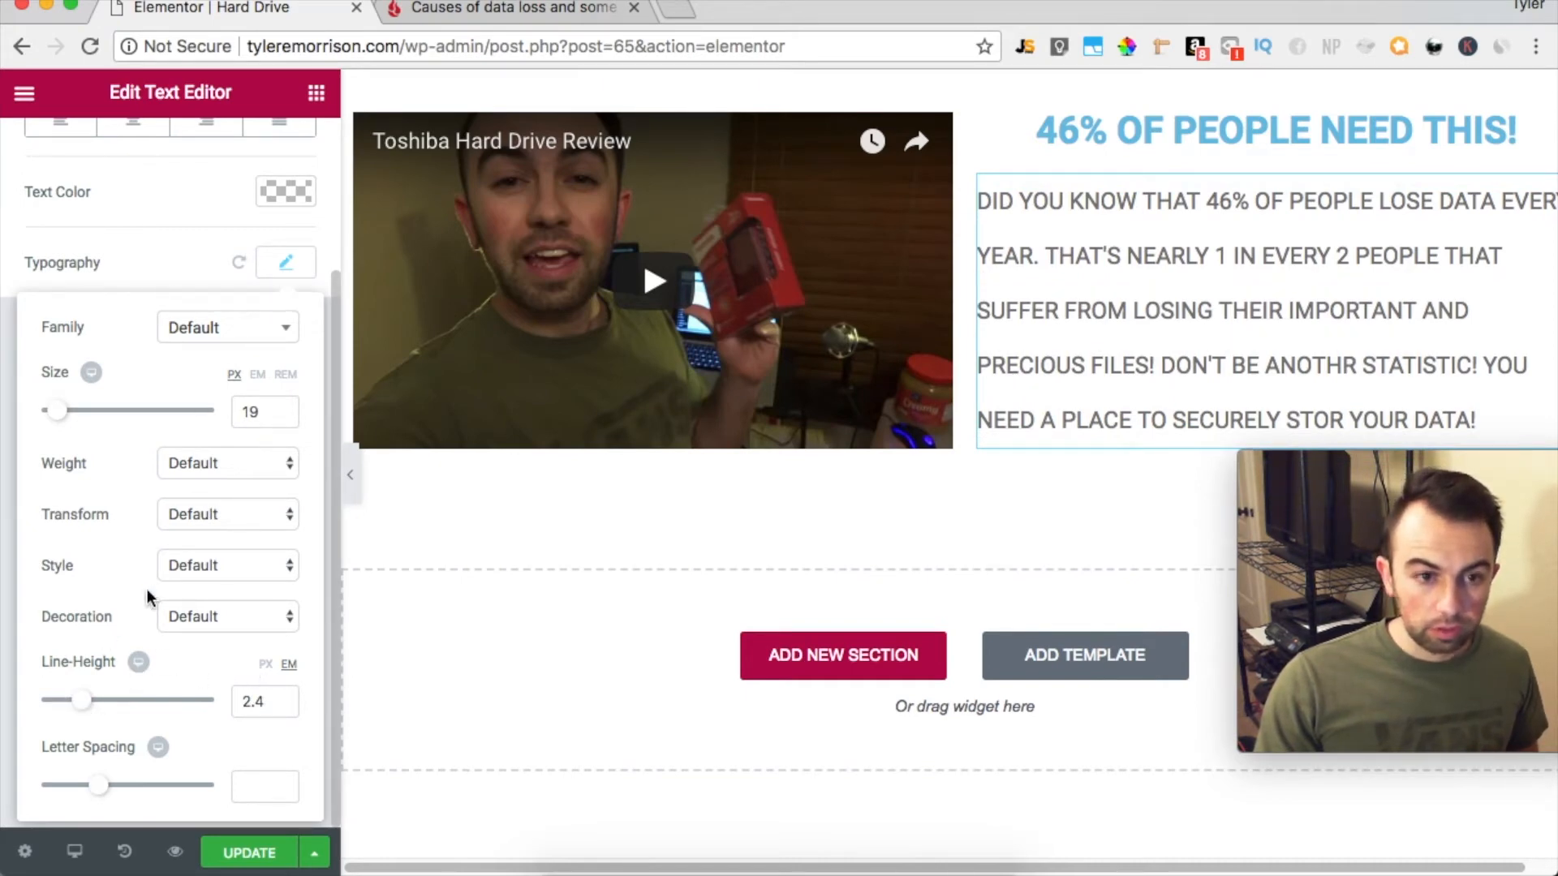
# Set the paragraph's tablet font size to 14 px, check the mobile preview, and return to the desktop view
pyautogui.click(120, 374)
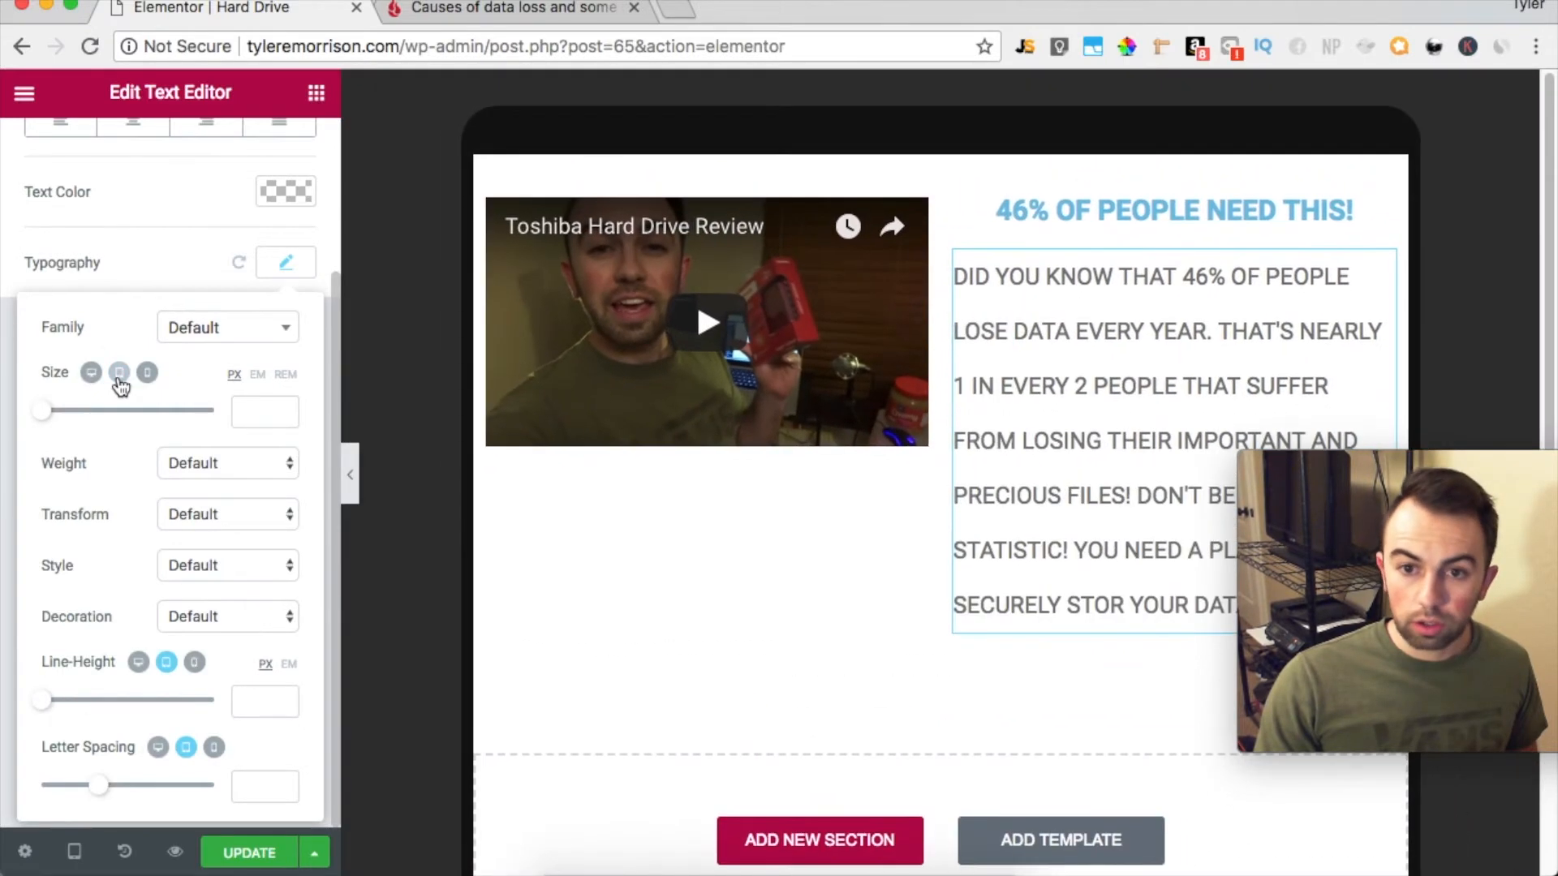
pyautogui.moveTo(49, 417); pyautogui.dragTo(59, 417)
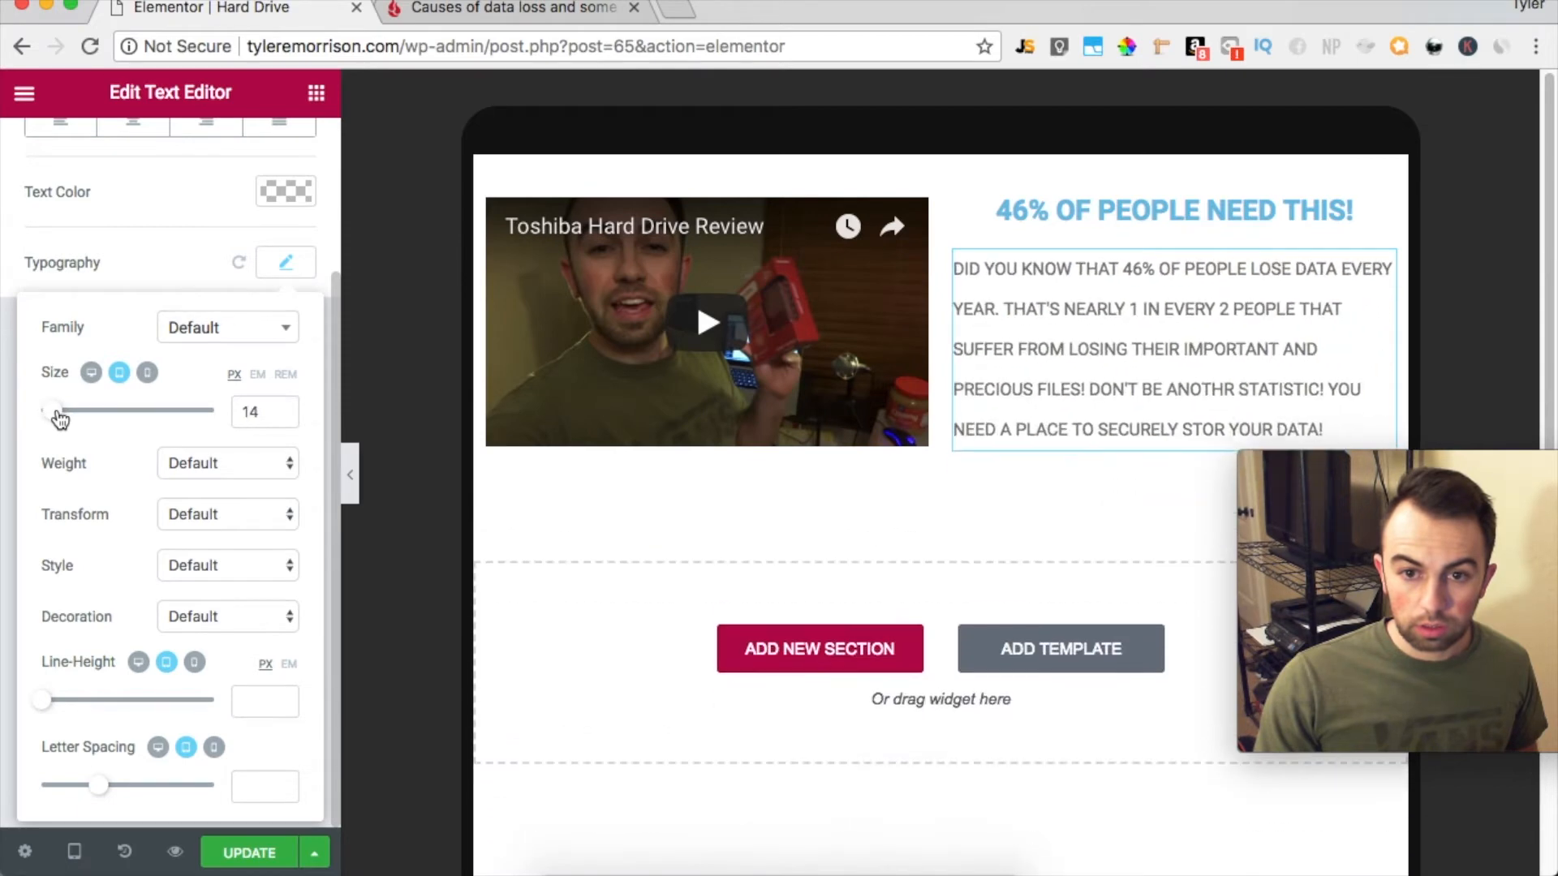
pyautogui.click(148, 372)
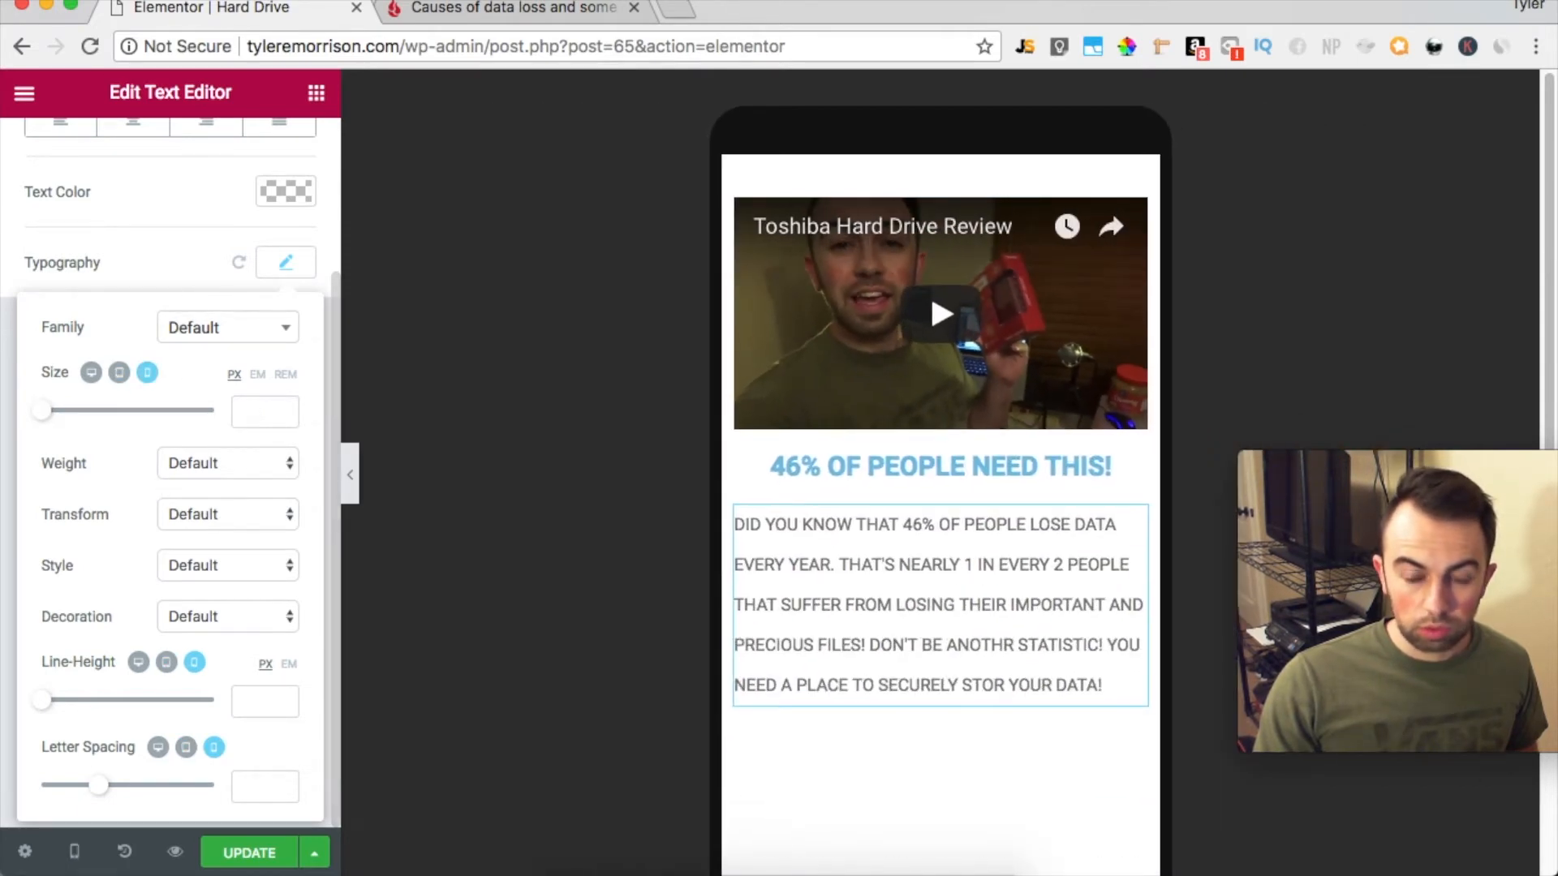
pyautogui.click(92, 373)
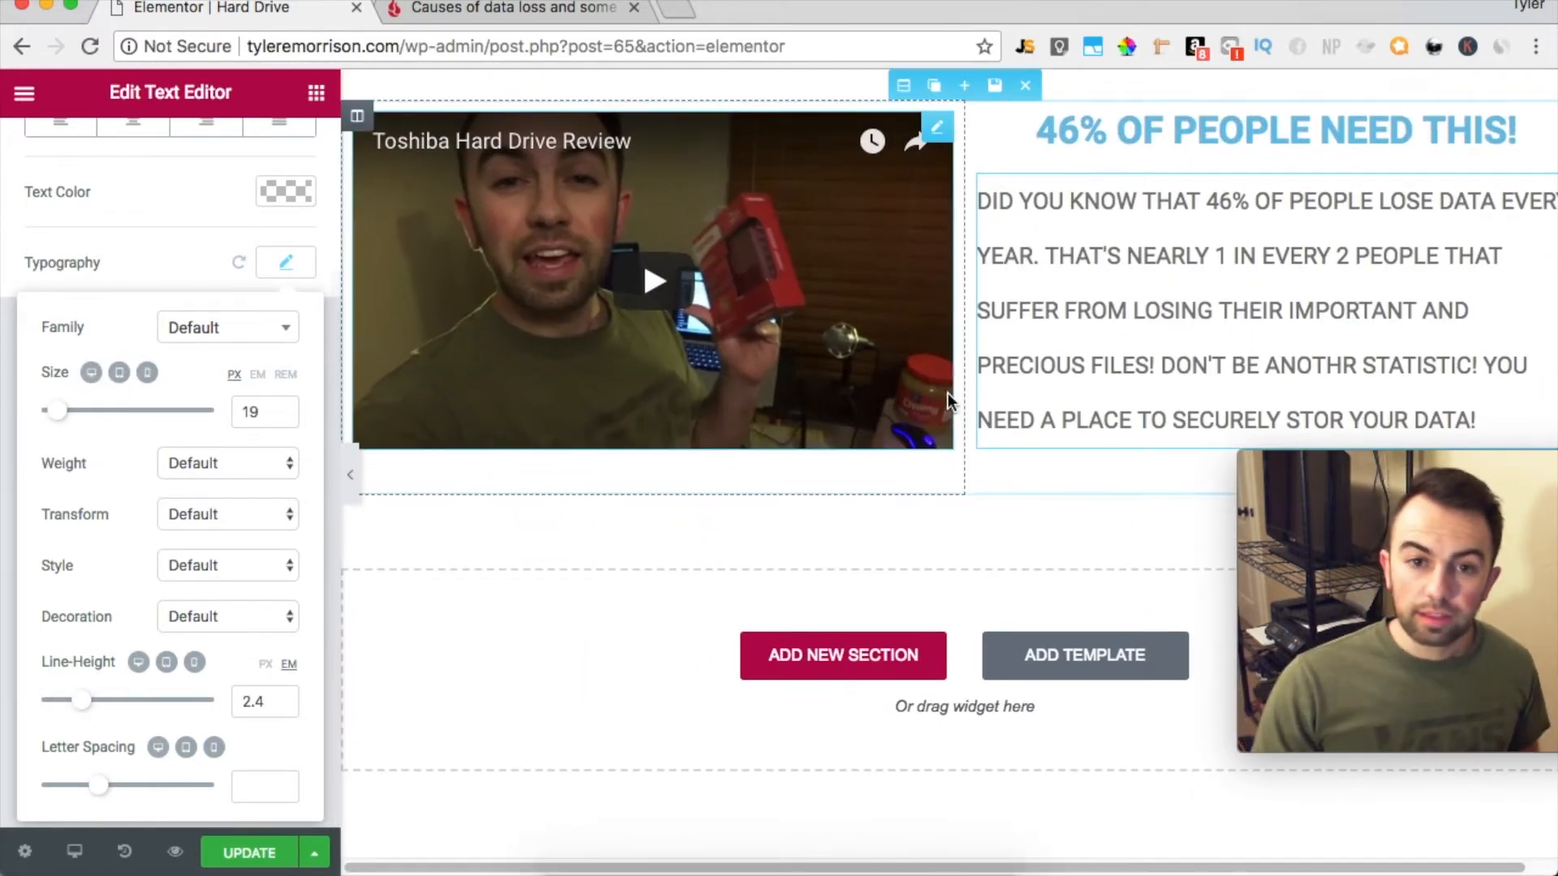
# Change the text color of the heading above the paragraph to red, #ff0000
pyautogui.click(1273, 131)
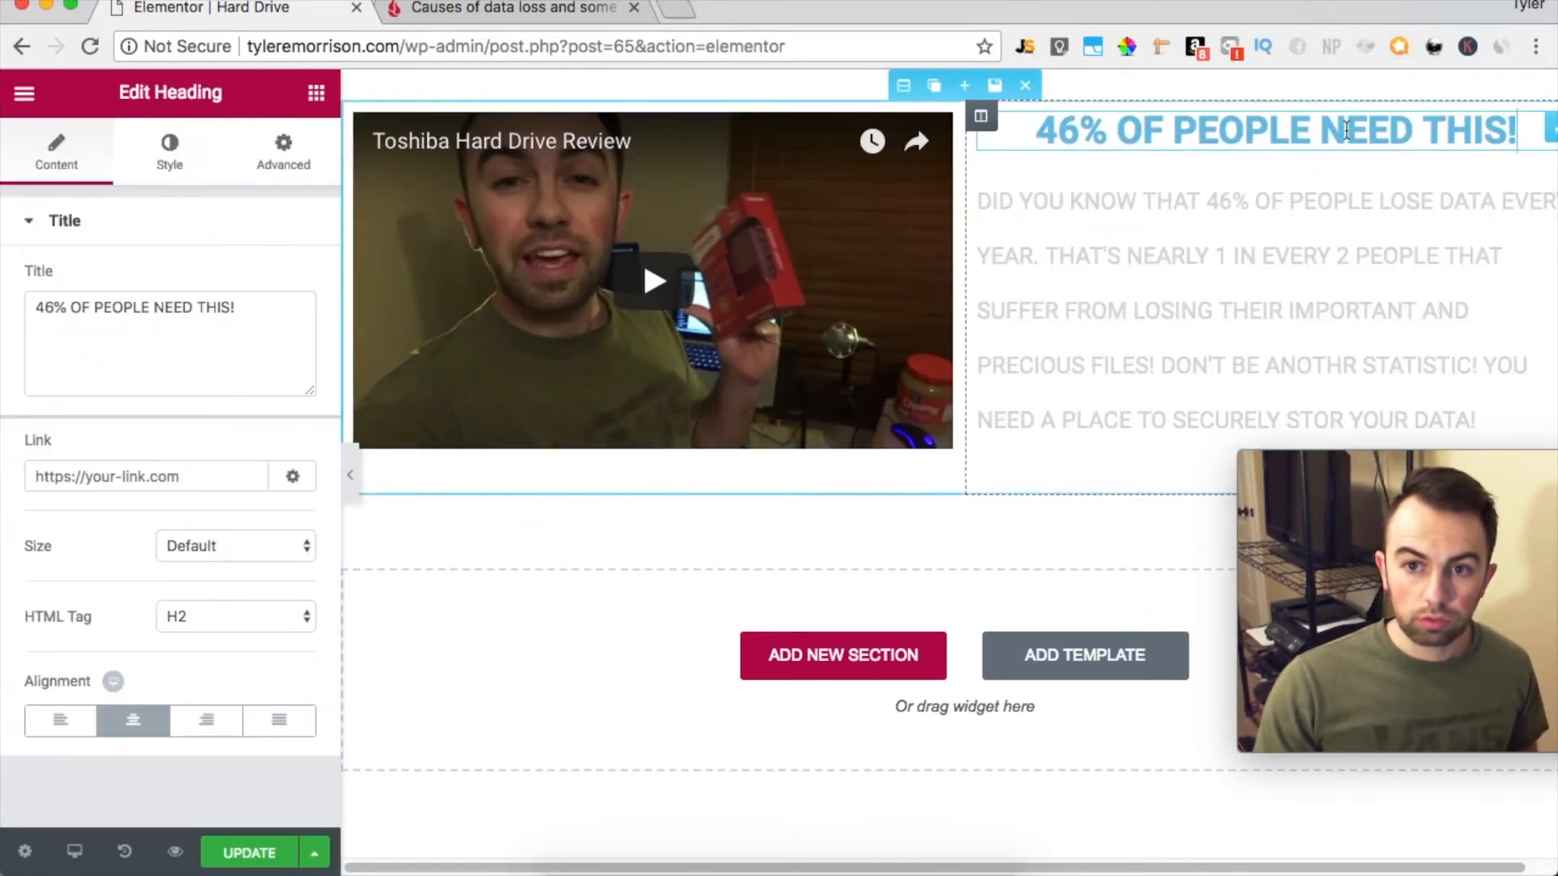
pyautogui.click(165, 146)
pyautogui.click(289, 251)
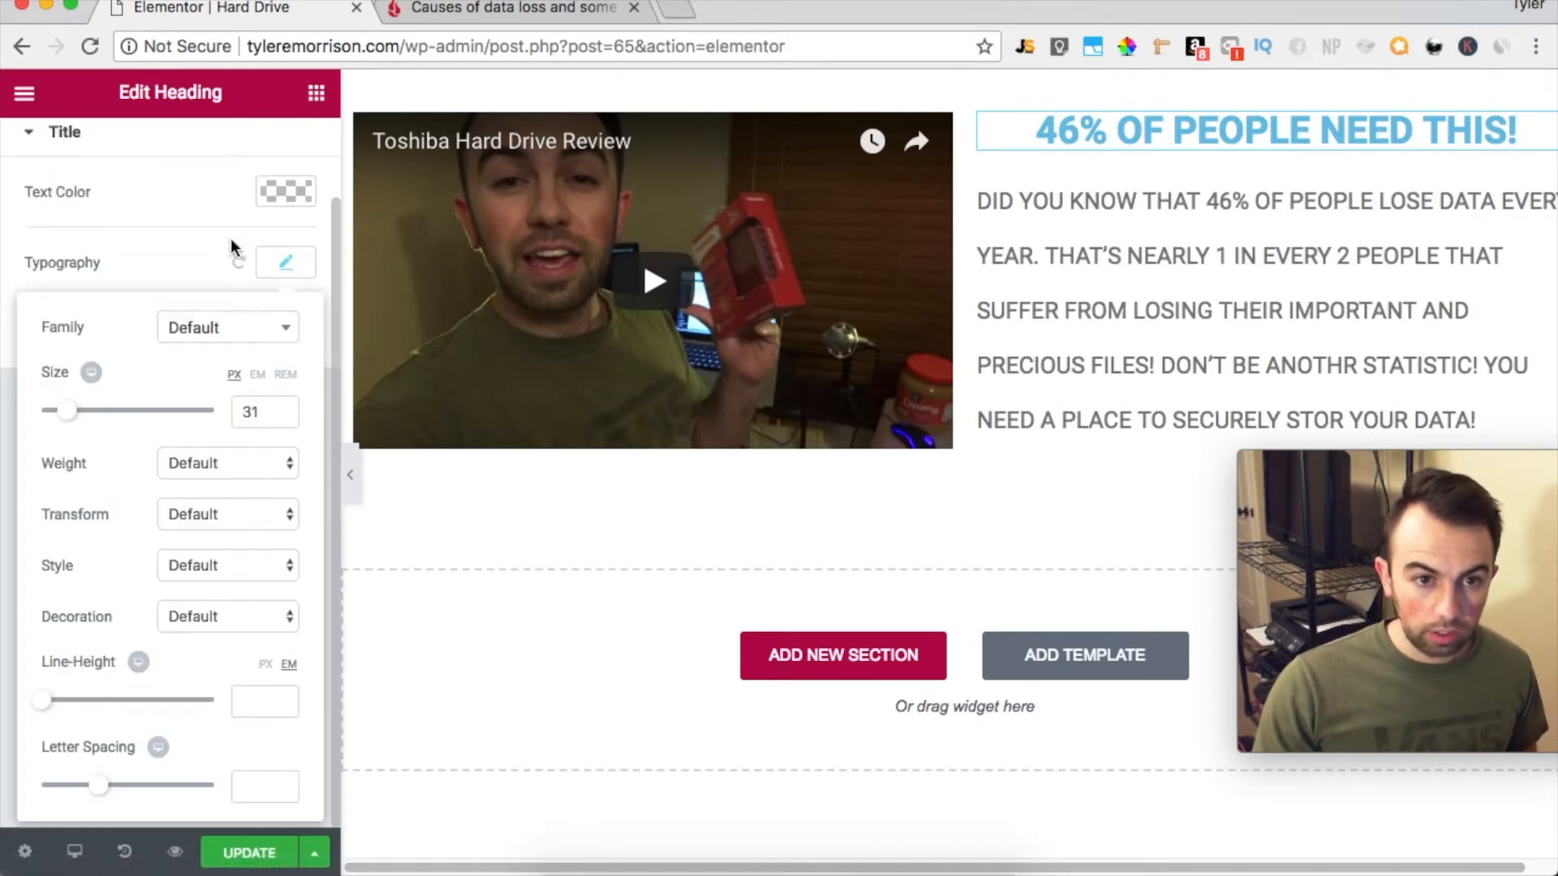
pyautogui.click(289, 182)
pyautogui.click(64, 314)
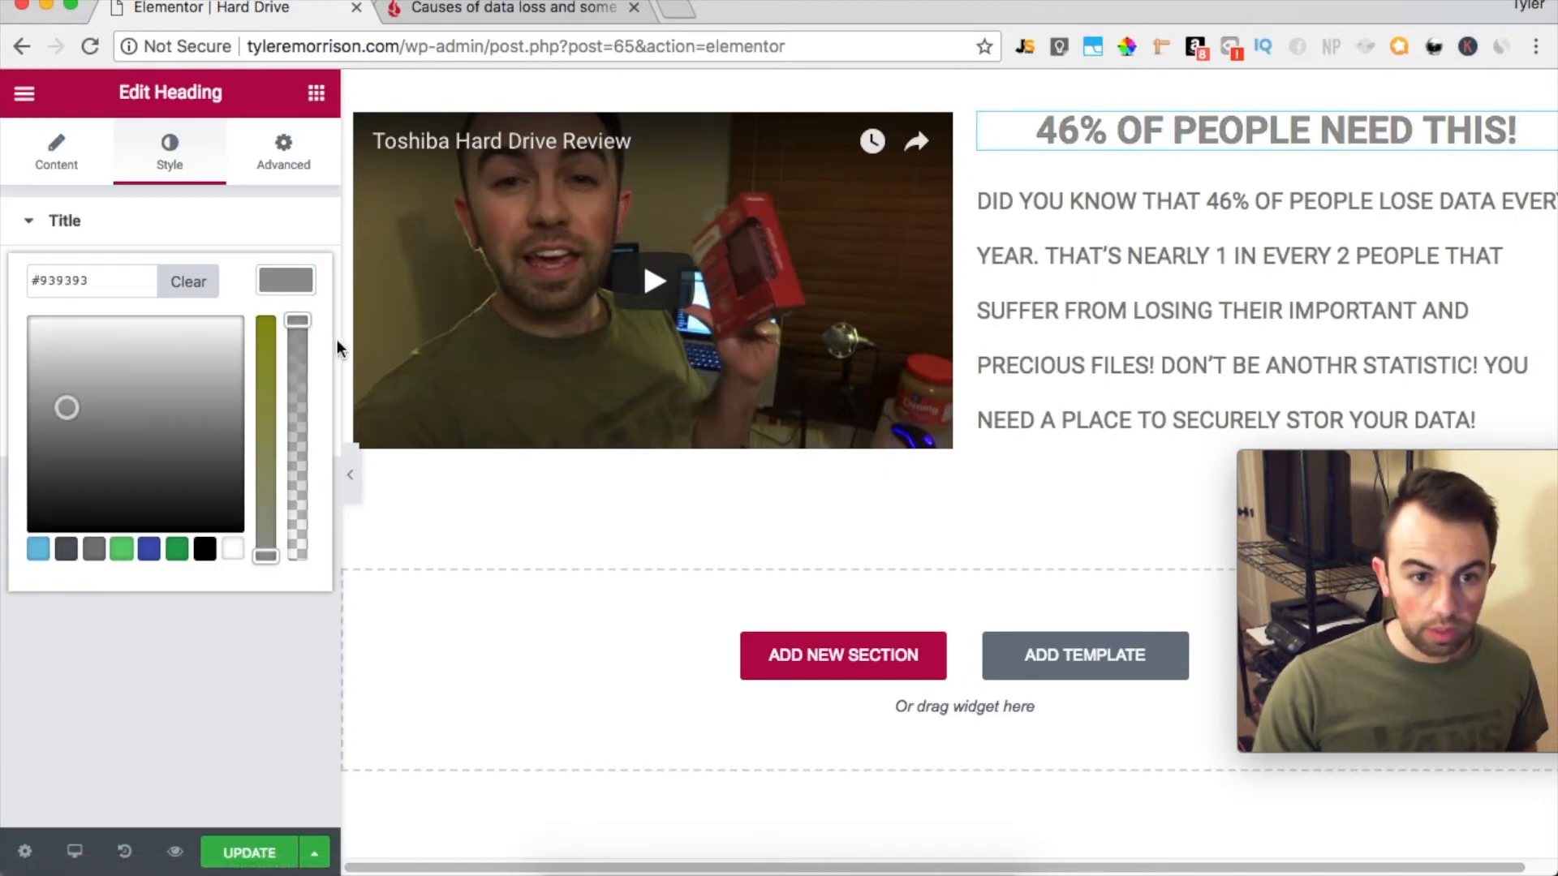
pyautogui.click(269, 338)
pyautogui.moveTo(33, 323); pyautogui.dragTo(4, 290)
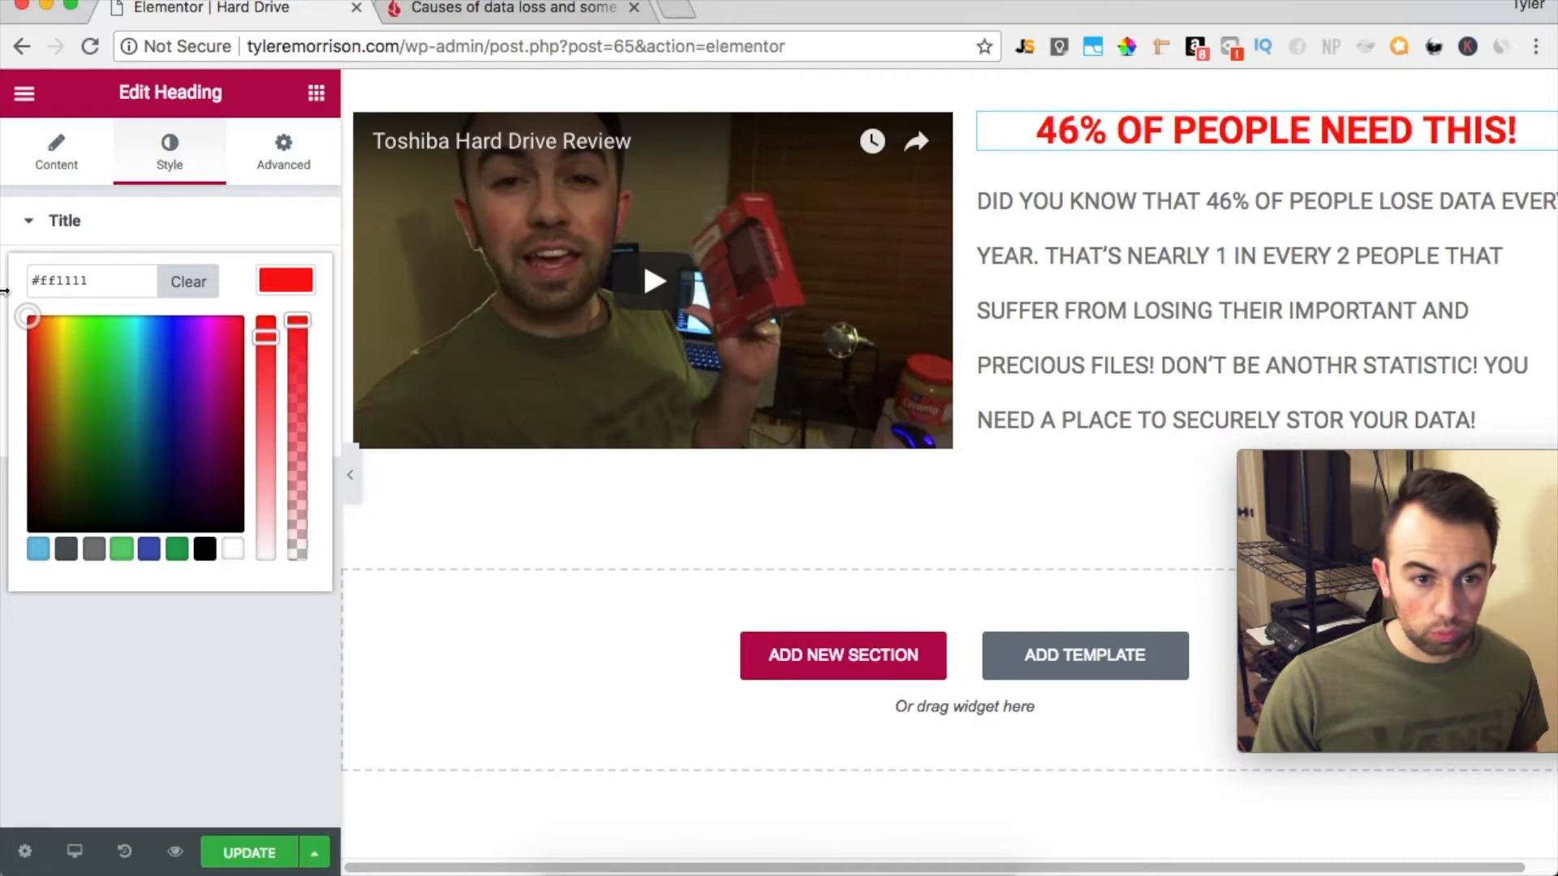
pyautogui.moveTo(278, 335); pyautogui.dragTo(279, 321)
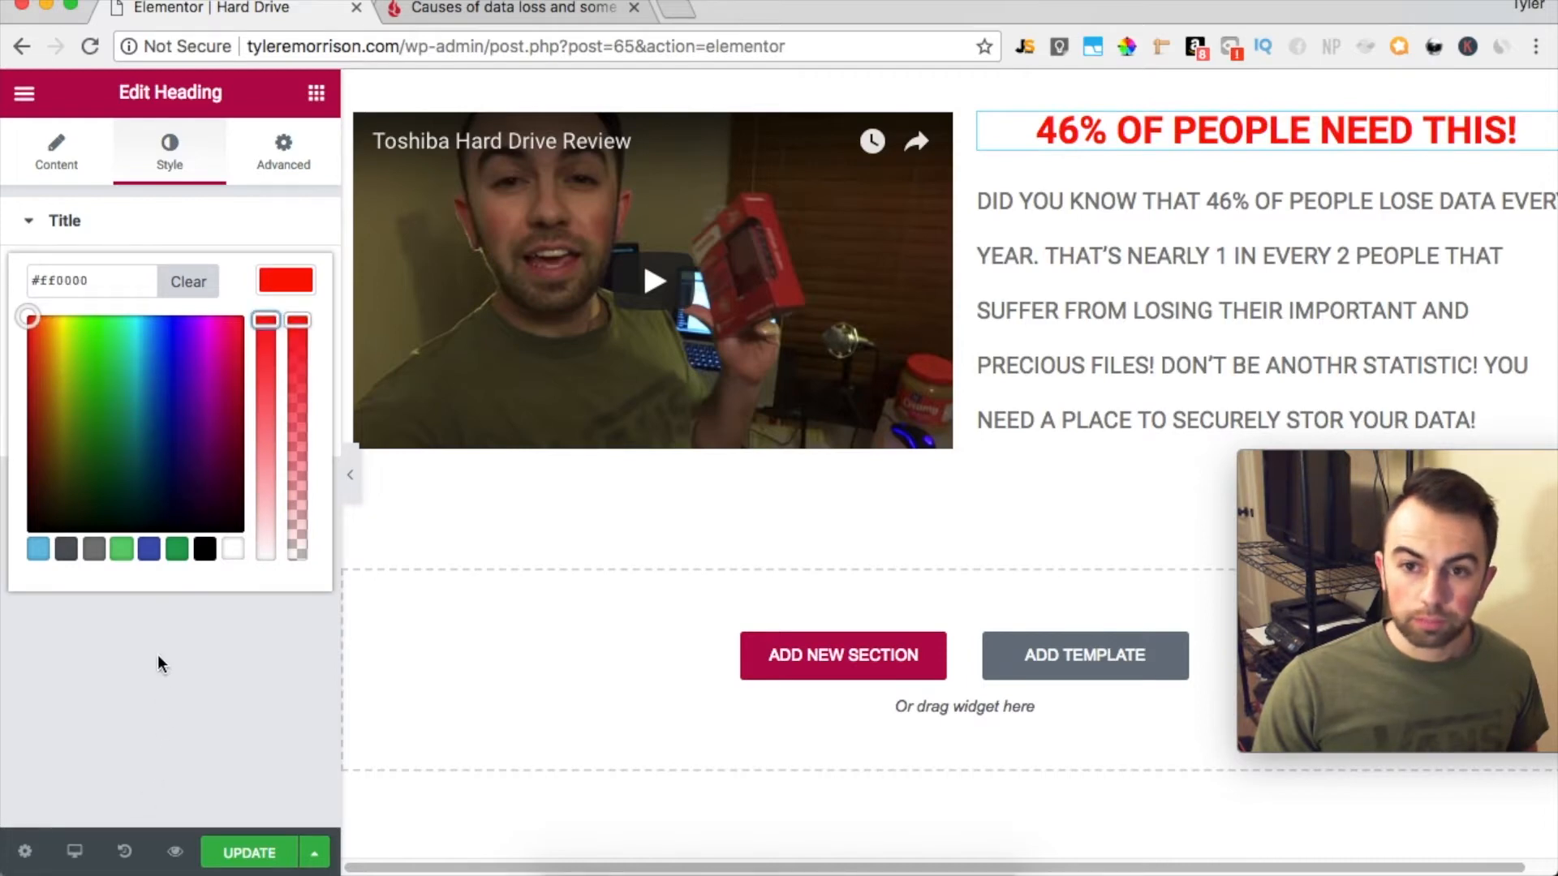
pyautogui.click(216, 633)
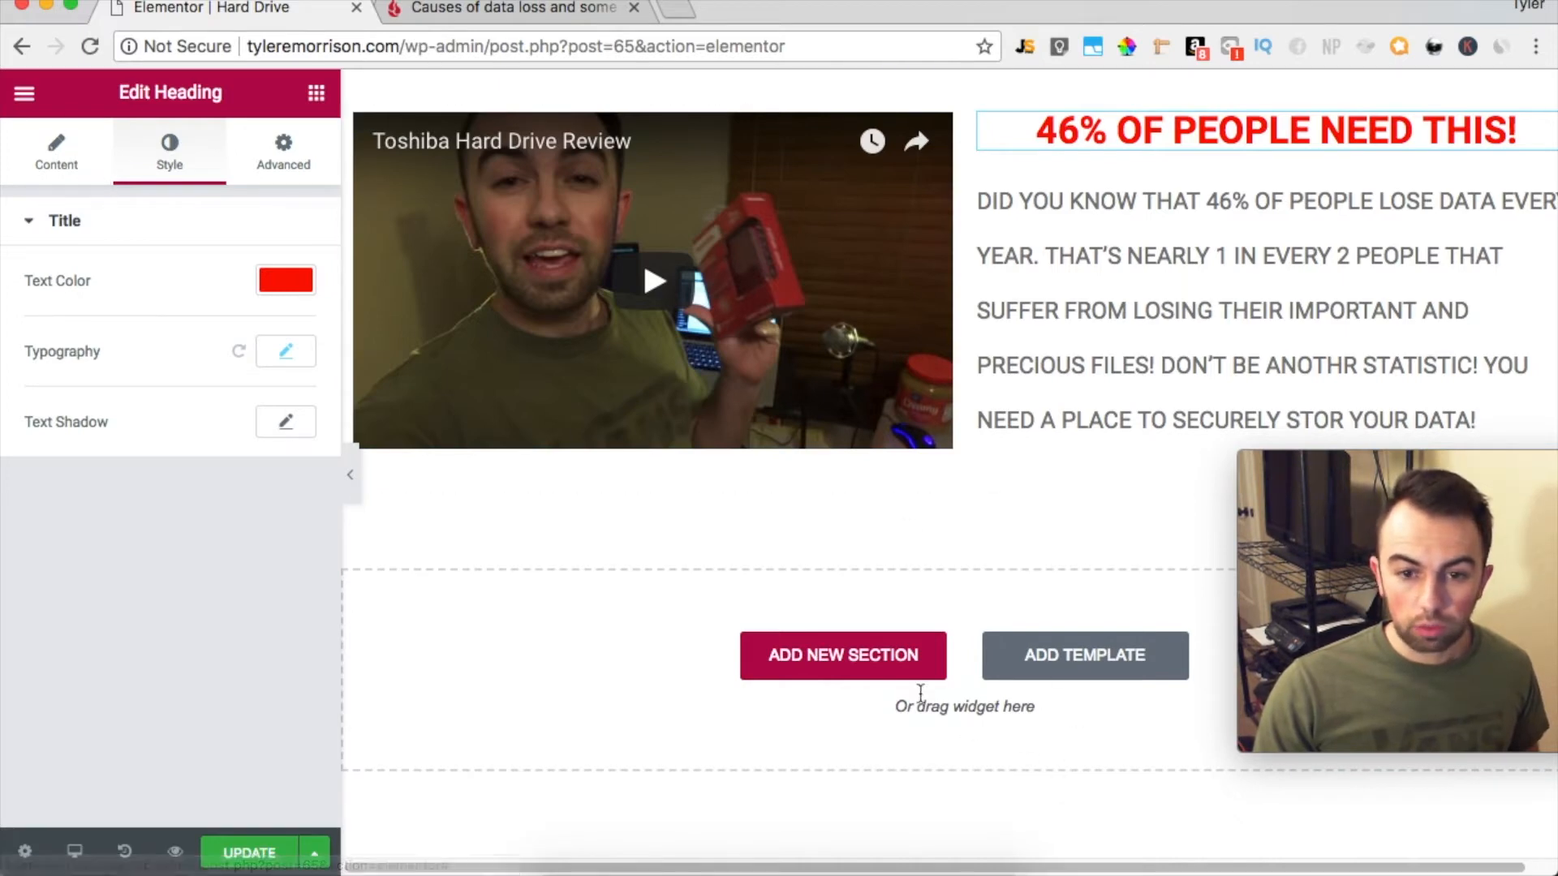
# Add a new single-column section below the video and paragraph, and place a Button widget in it
pyautogui.click(863, 665)
pyautogui.click(667, 735)
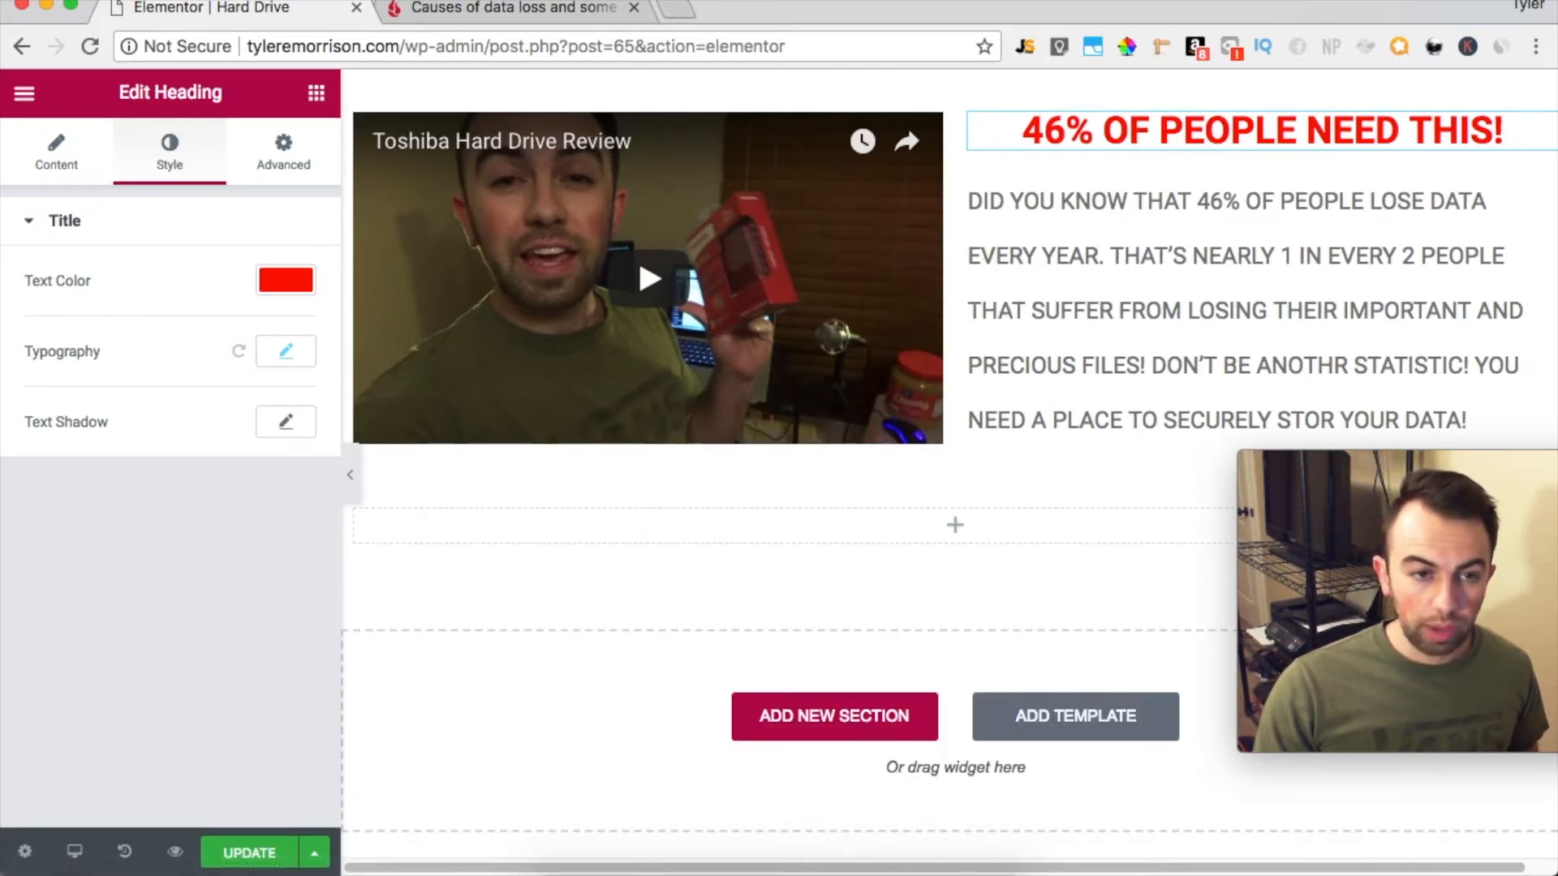
pyautogui.click(25, 93)
pyautogui.click(24, 93)
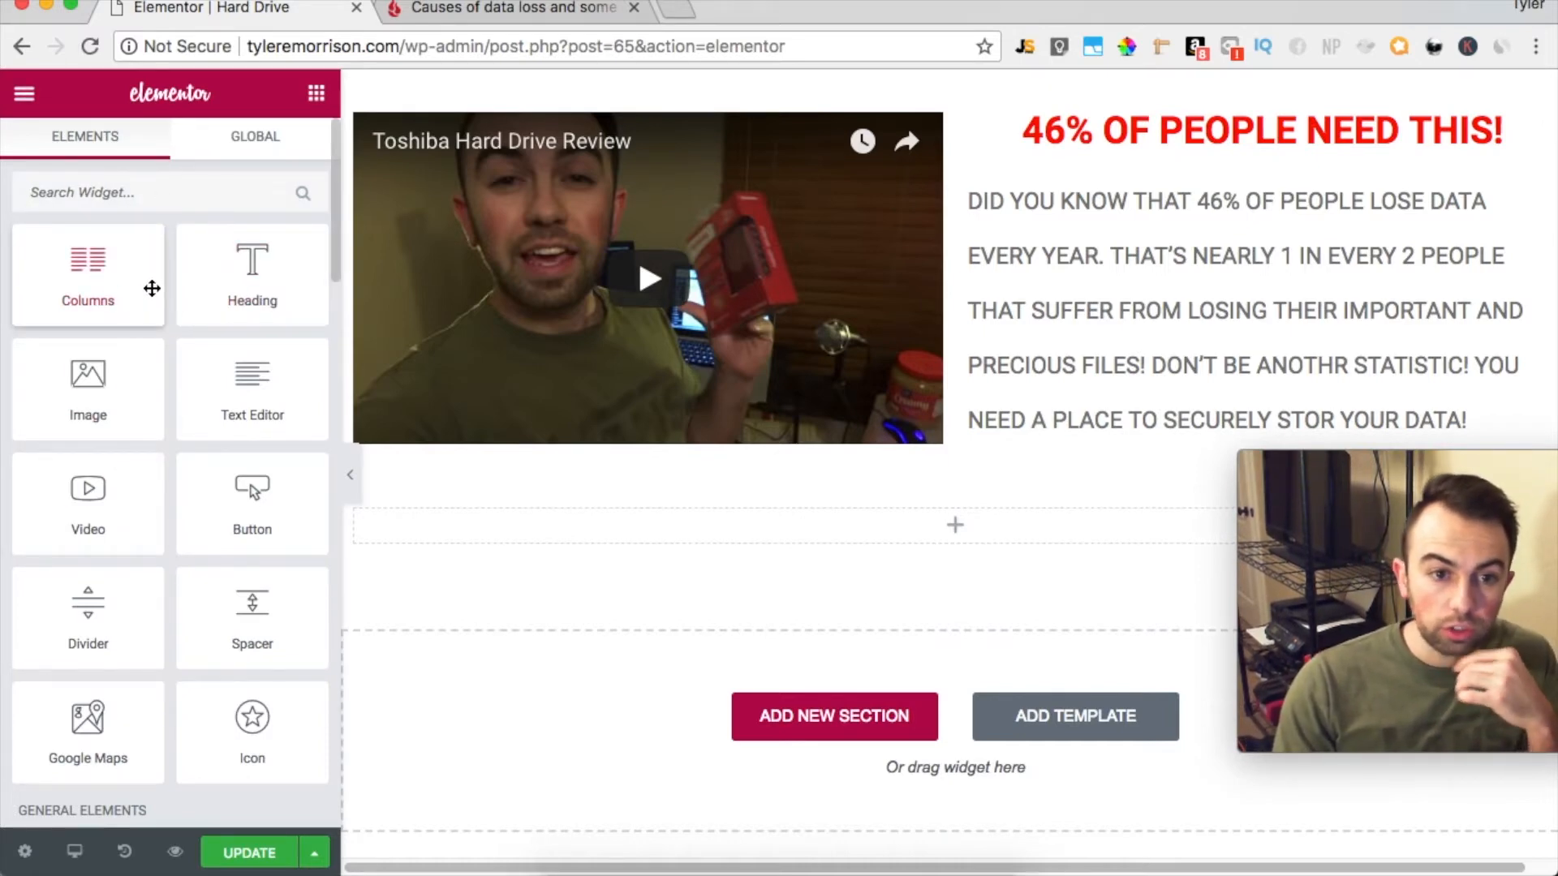
pyautogui.moveTo(265, 487); pyautogui.dragTo(996, 524)
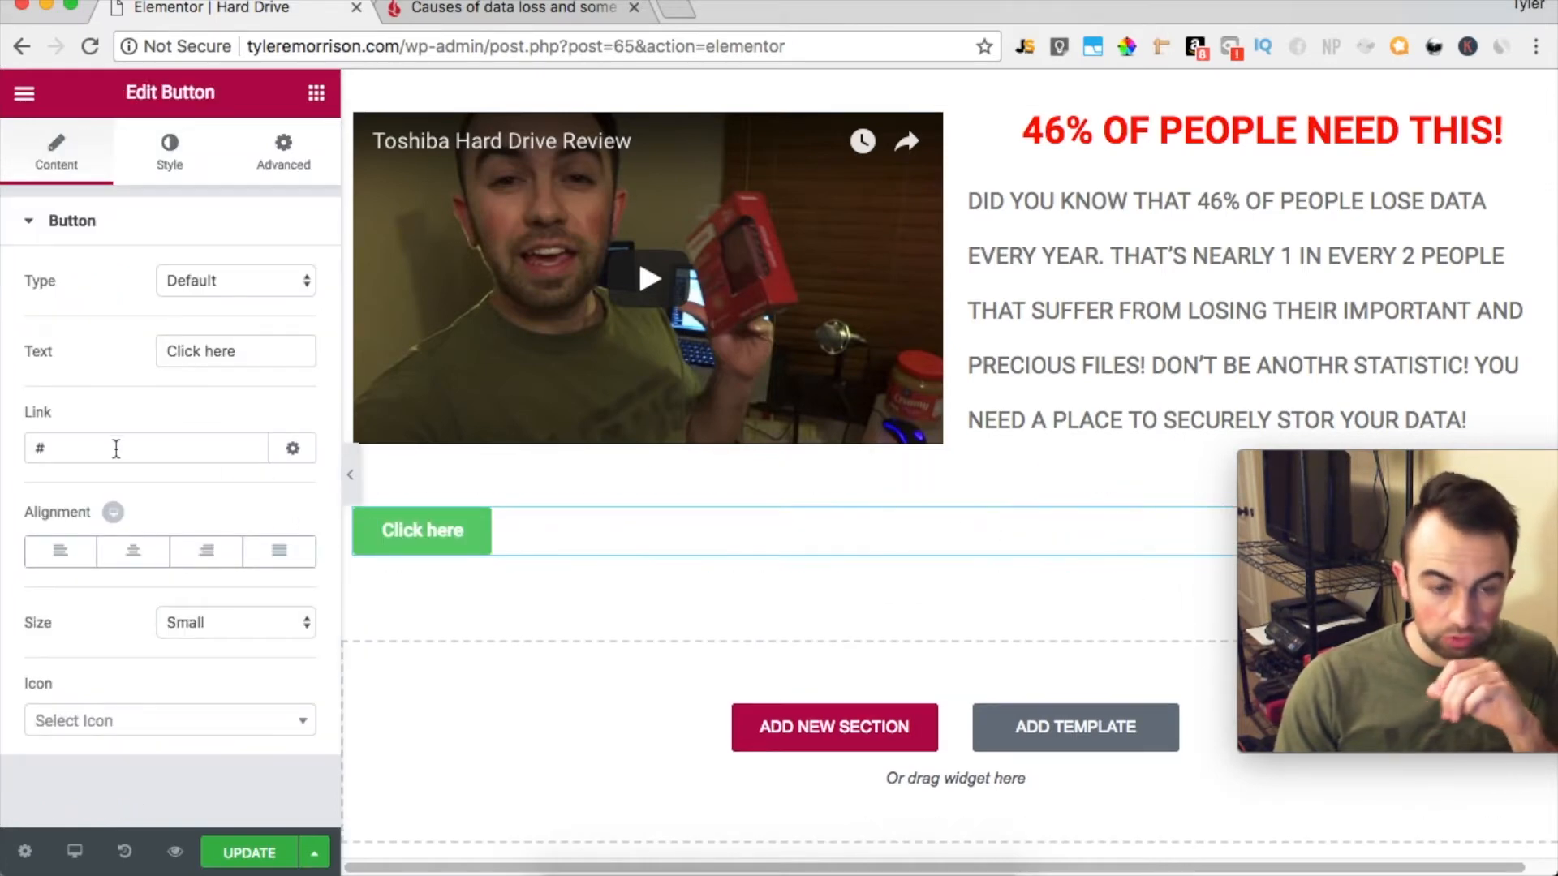
# Set the new button's size to Large and center its alignment
pyautogui.click(243, 622)
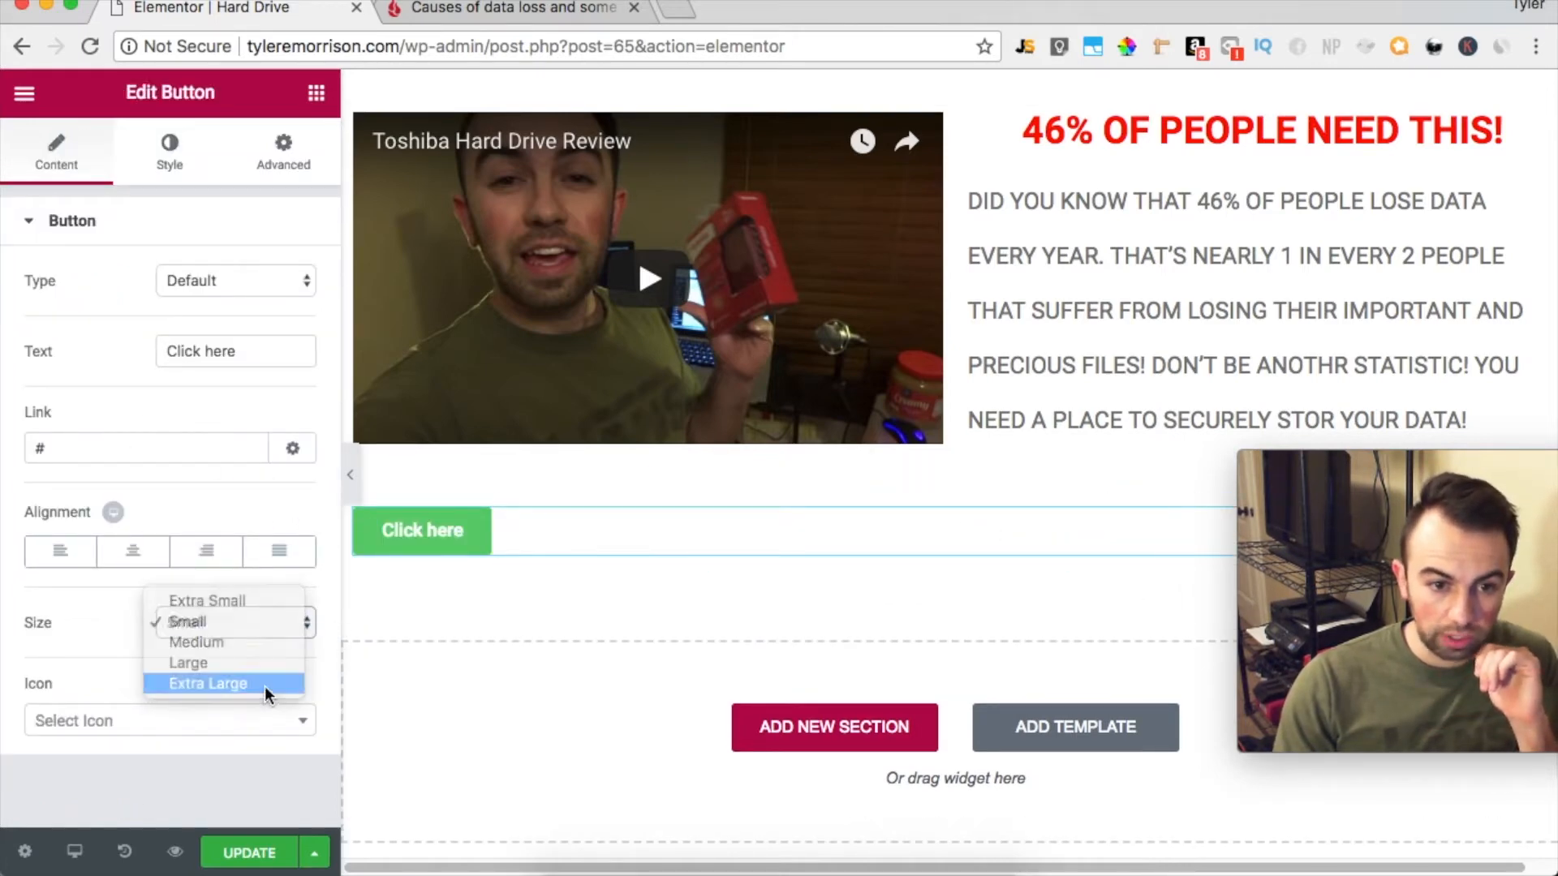
pyautogui.click(265, 685)
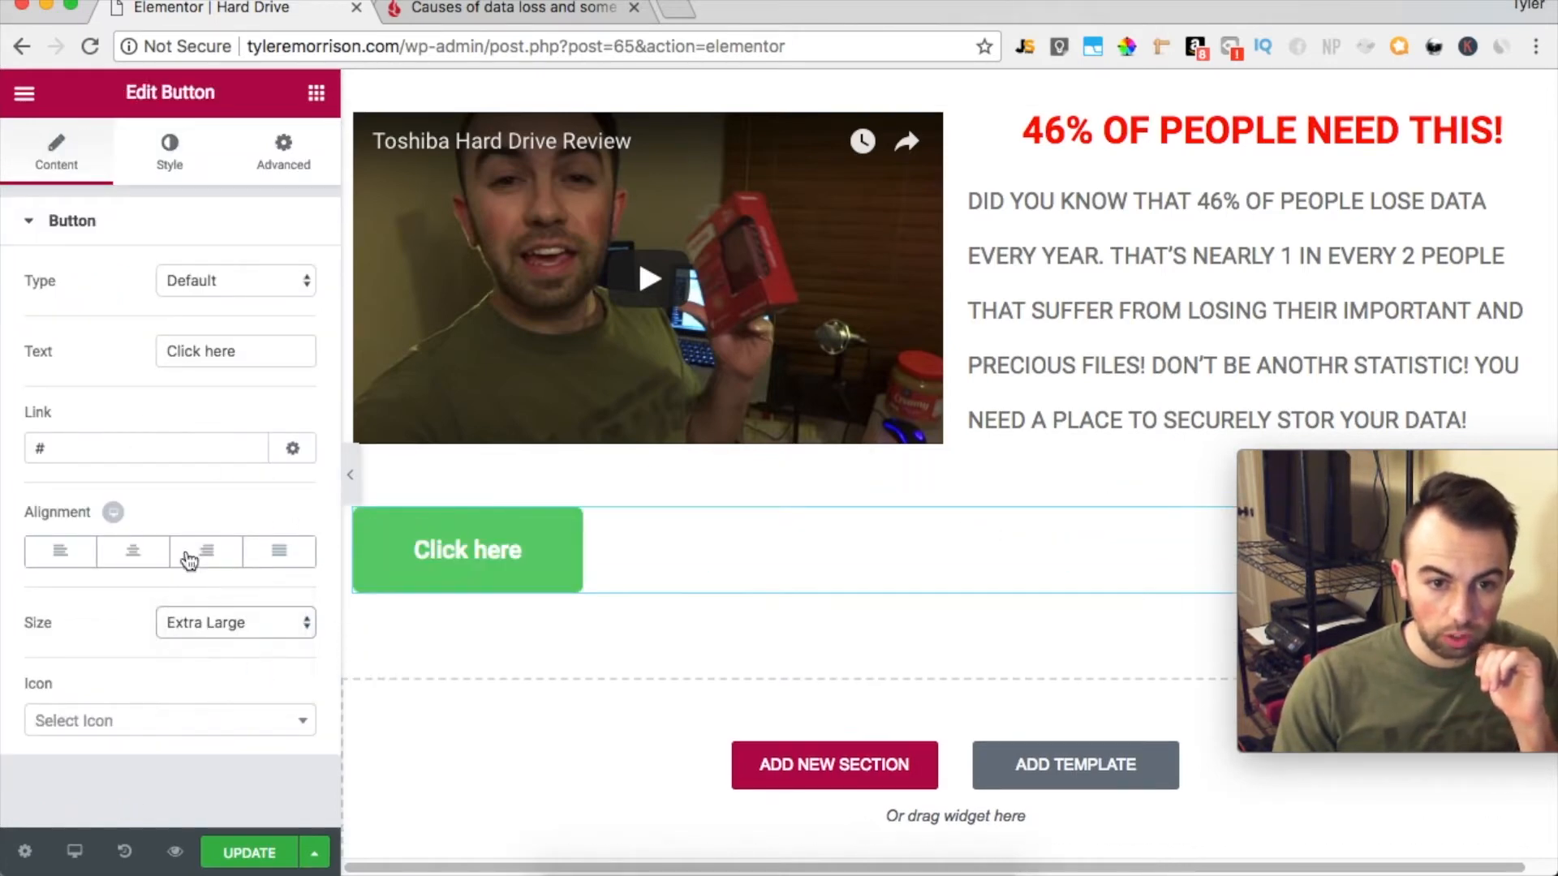
pyautogui.click(286, 624)
pyautogui.click(247, 597)
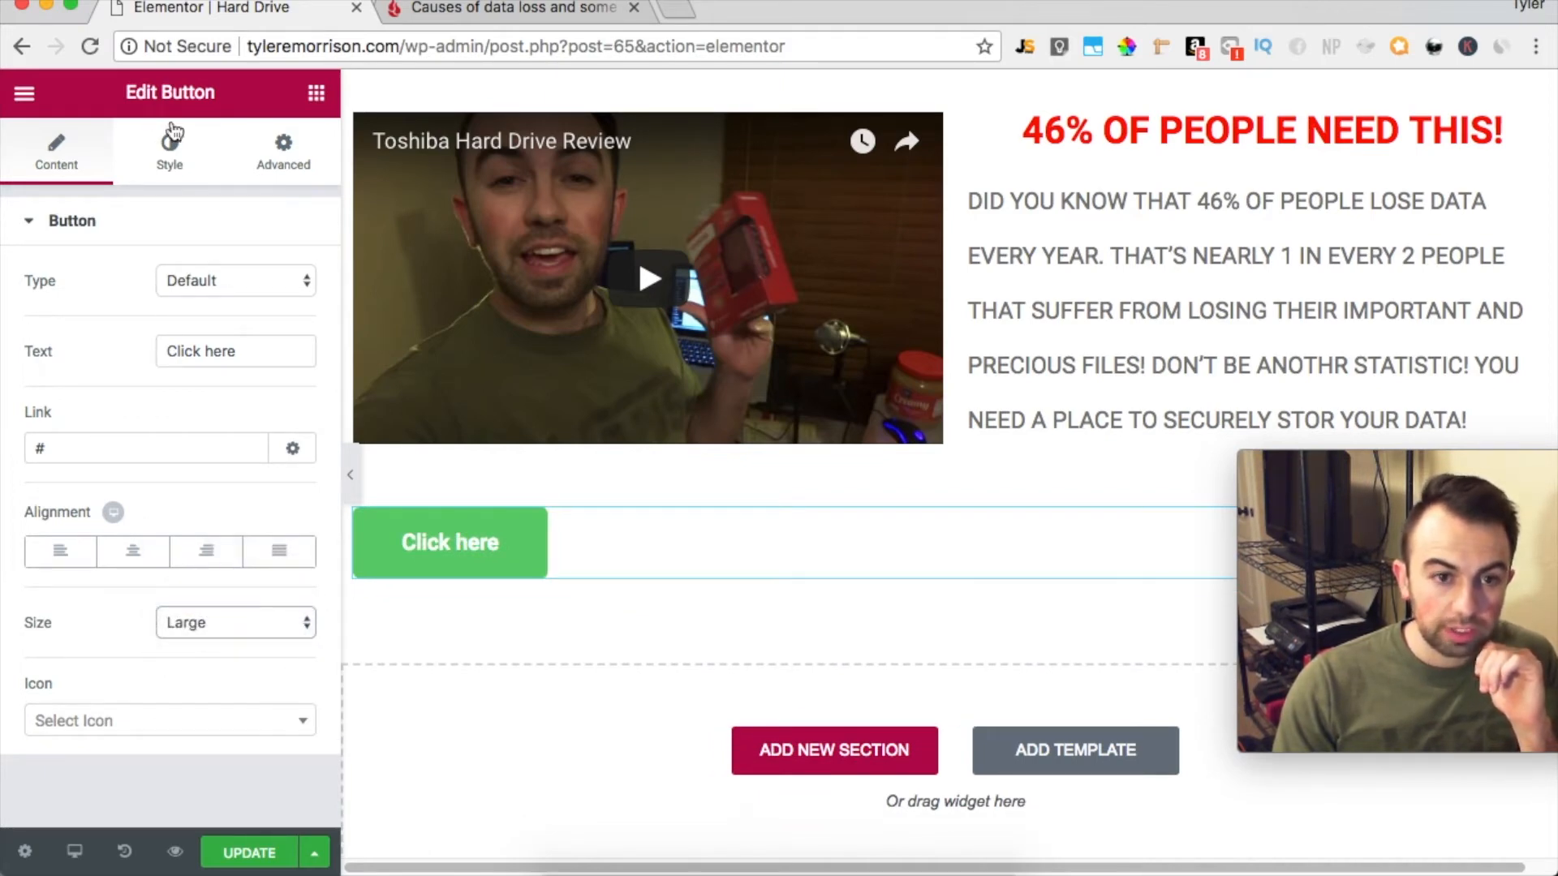
pyautogui.click(133, 551)
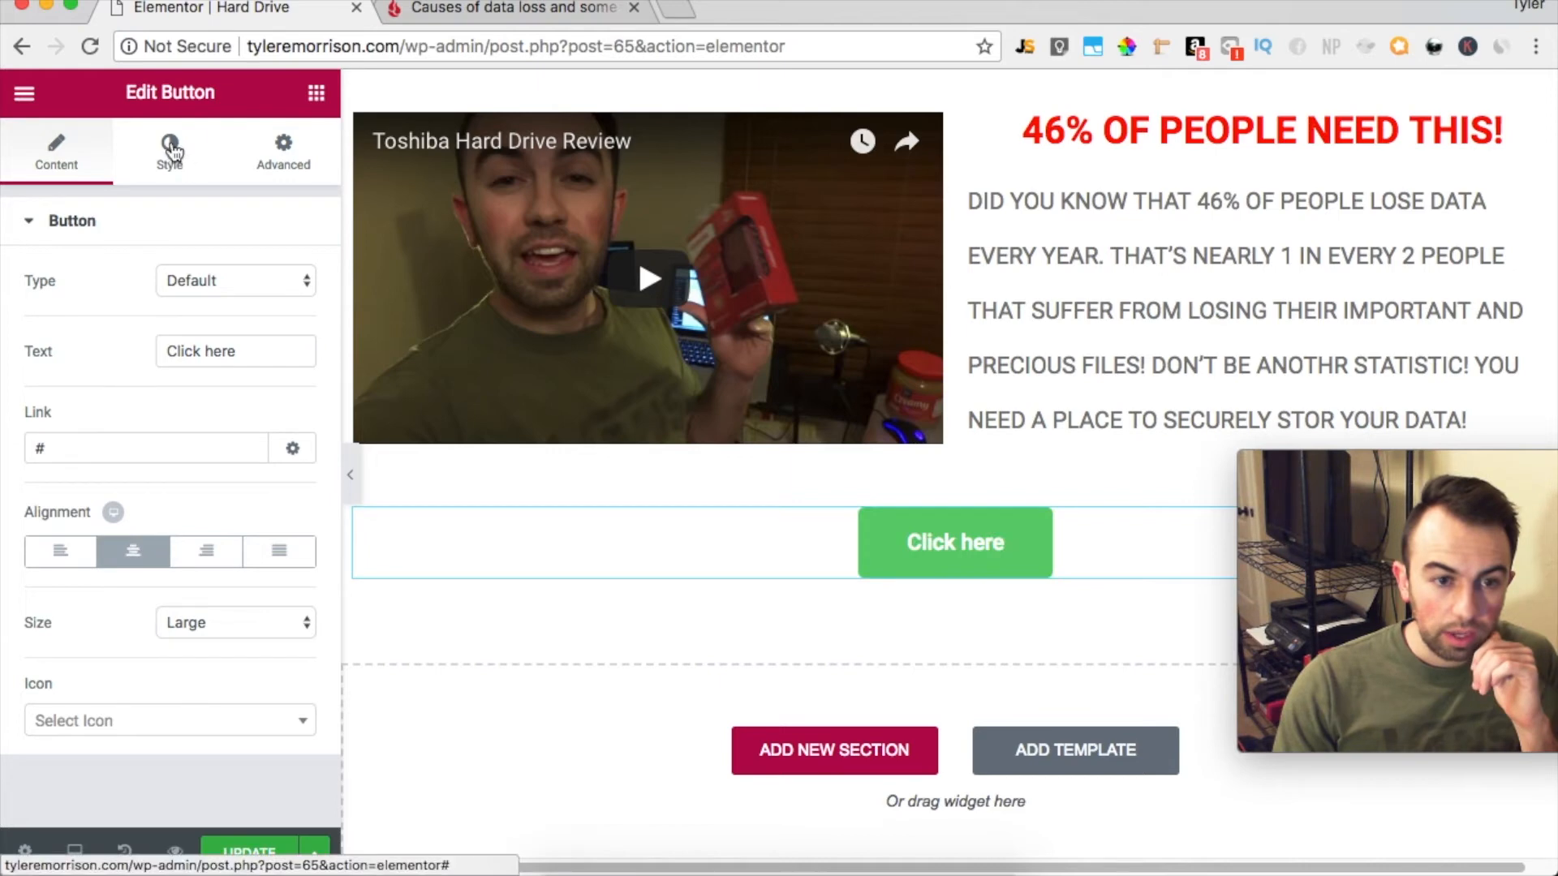
# Replace the button's text with "START SAVING YOUR DATA TODAY!", keeping the Default button type
pyautogui.click(269, 281)
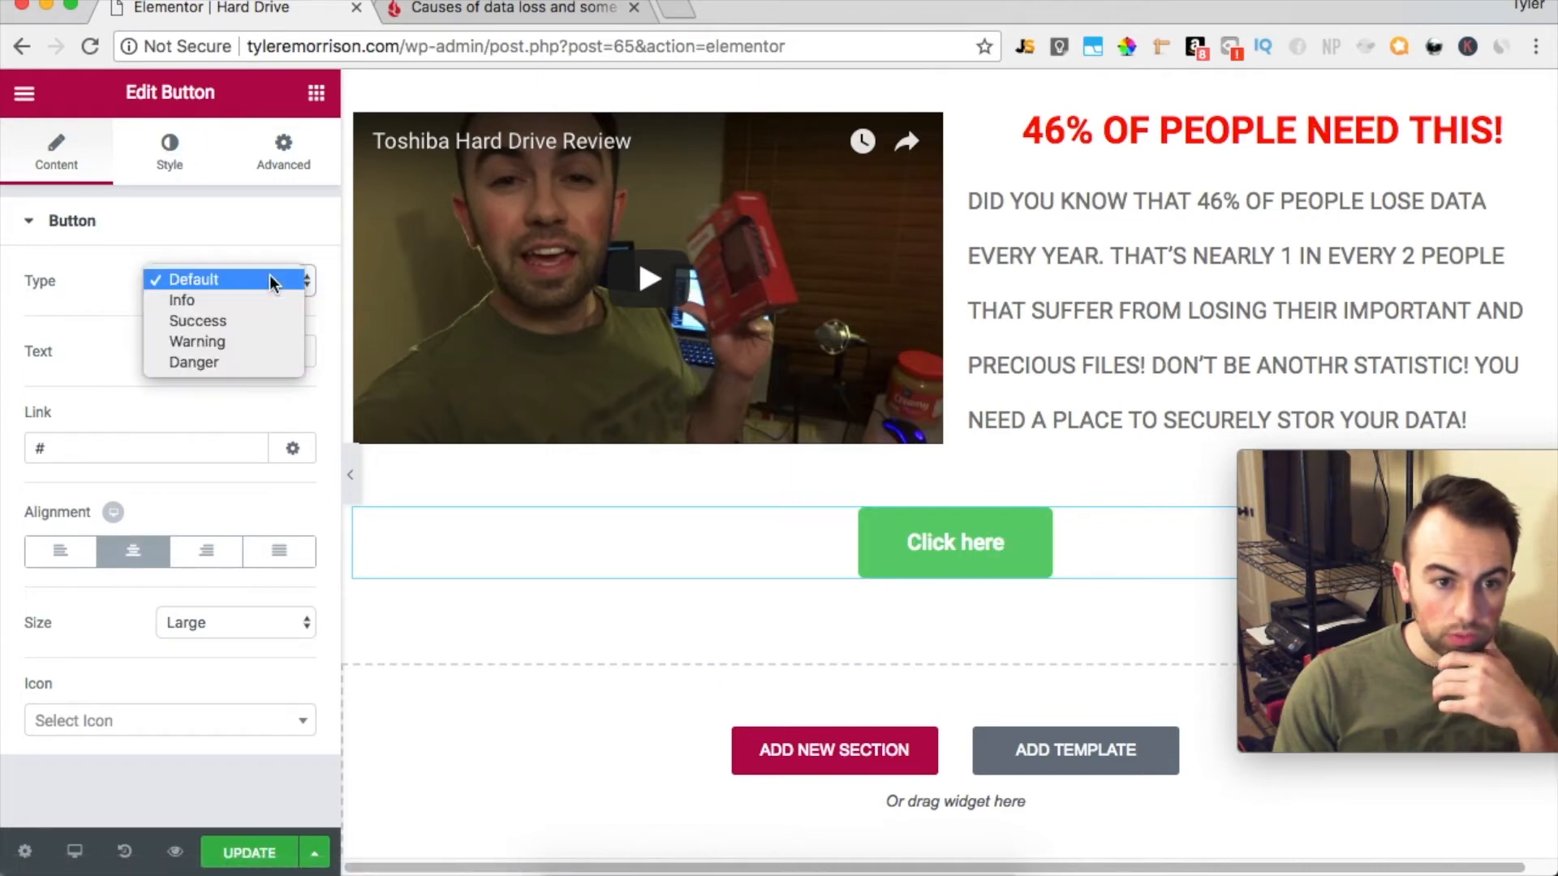
pyautogui.click(278, 270)
pyautogui.moveTo(270, 350); pyautogui.dragTo(118, 319)
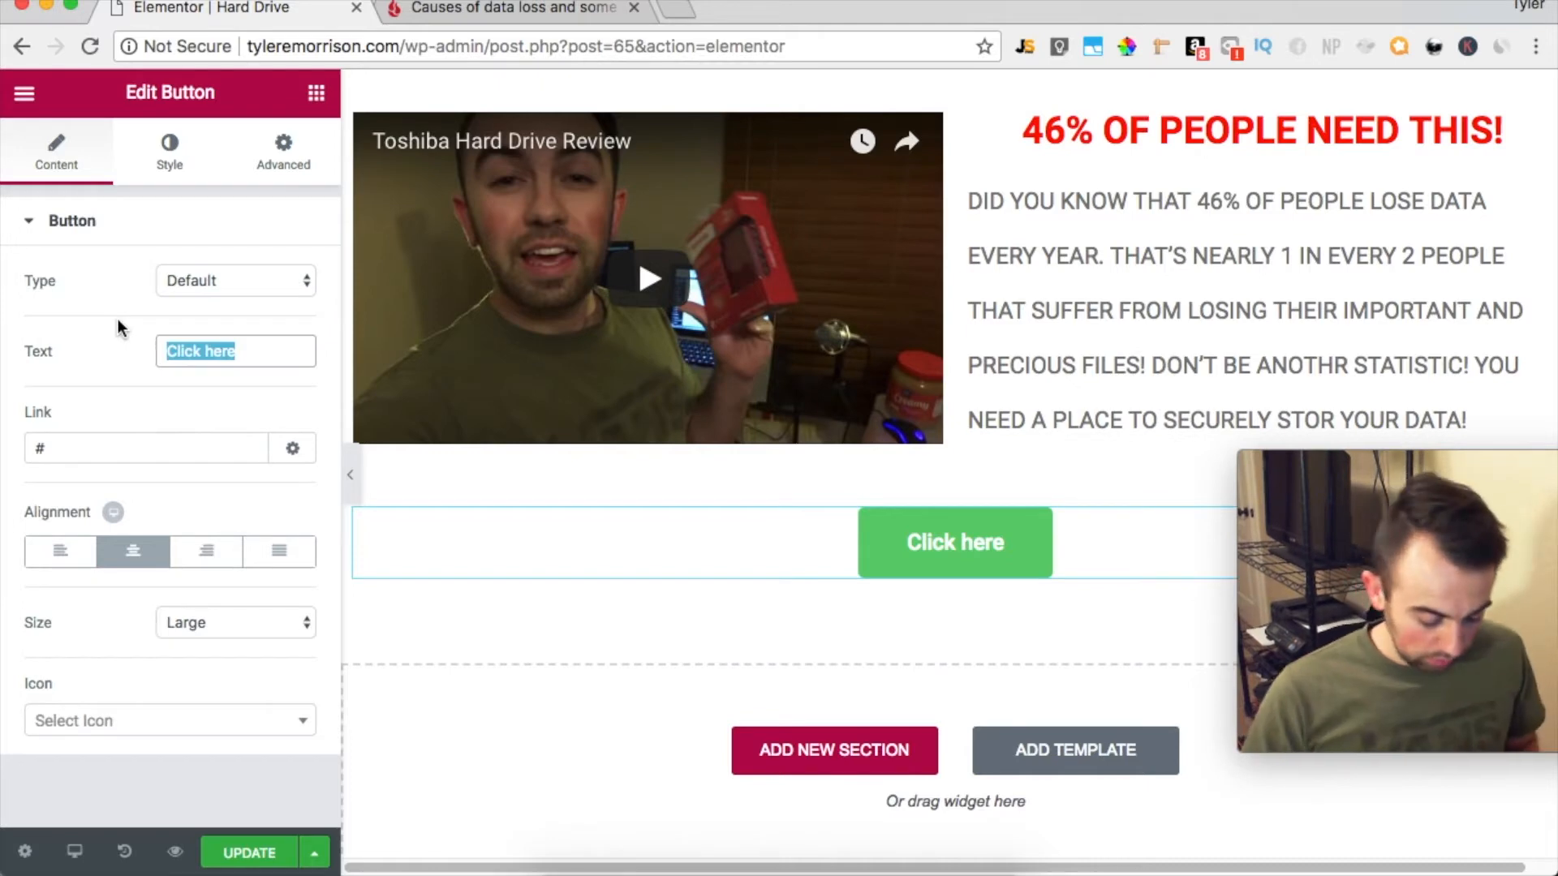
pyautogui.write('ST')
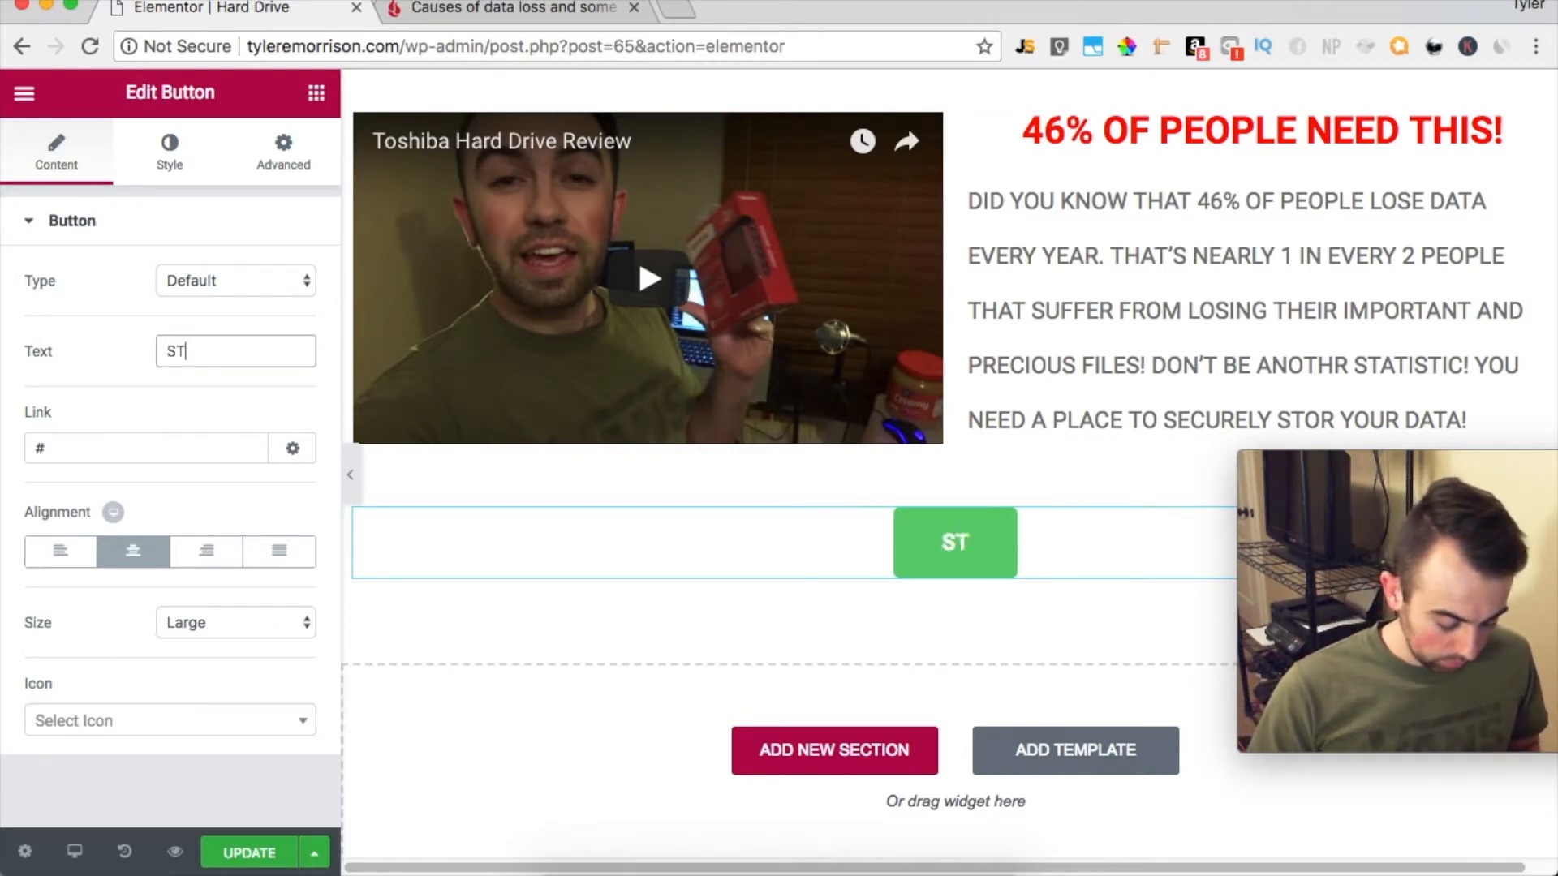
pyautogui.write('ART SAVING Y')
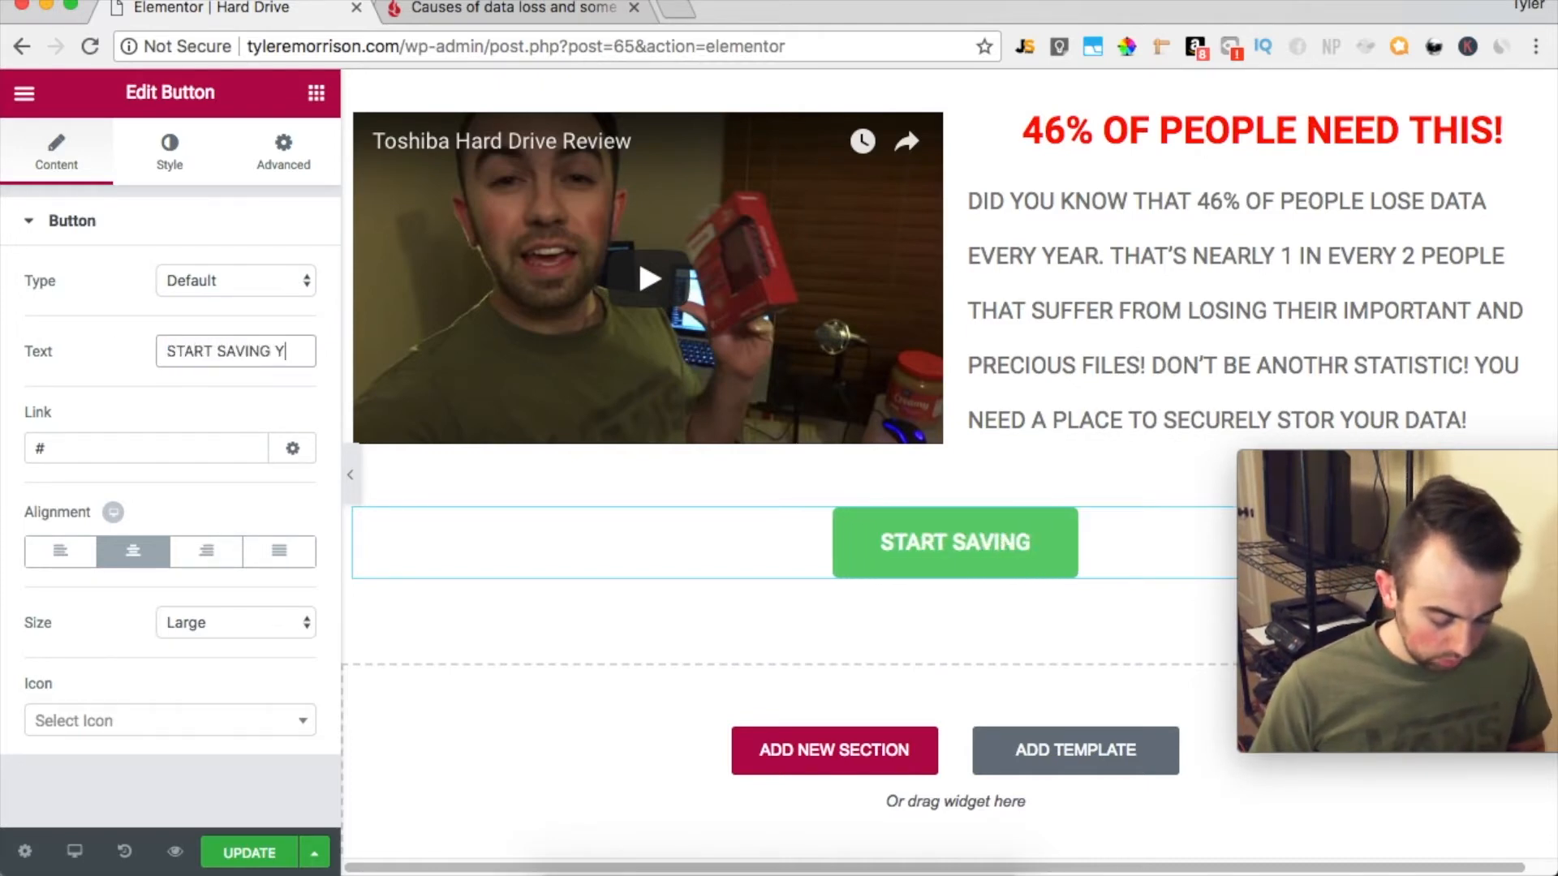
pyautogui.write('OUR D')
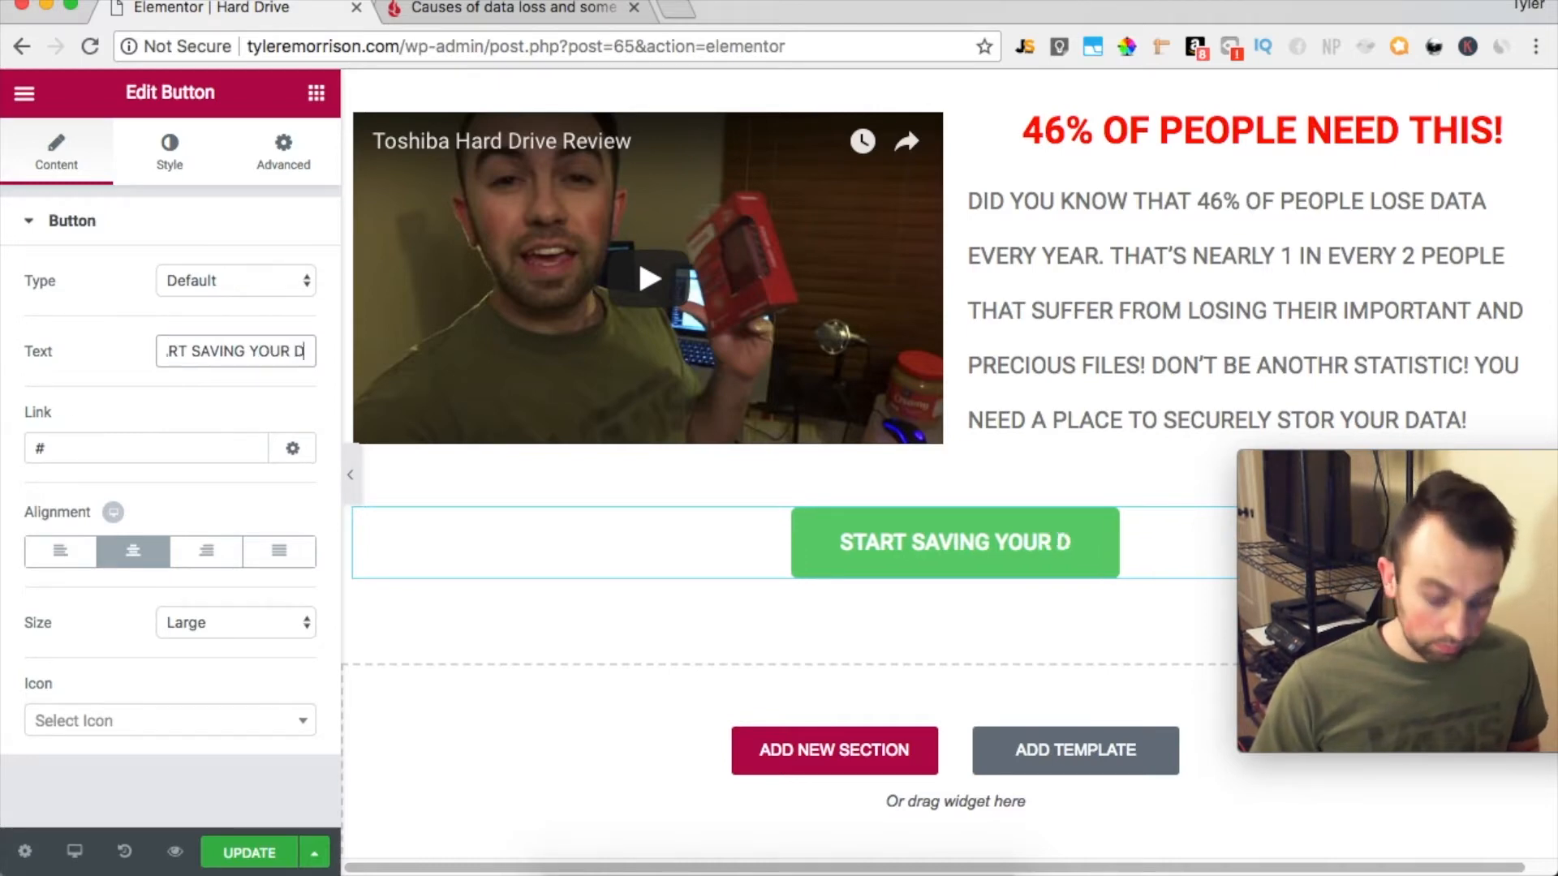
pyautogui.write('ATA TO')
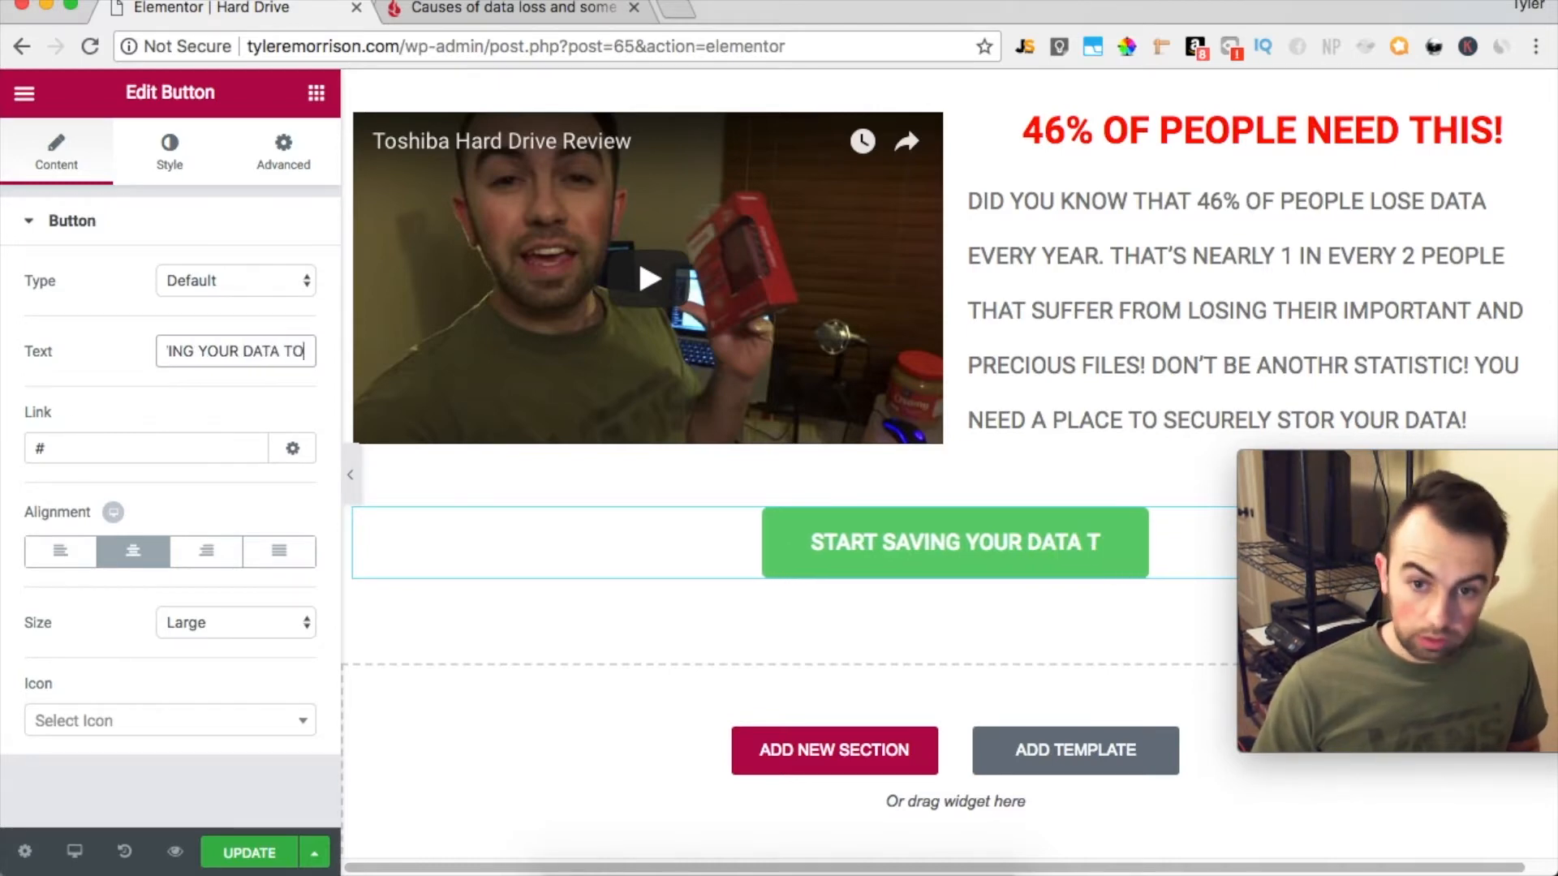
pyautogui.write('DAY!')
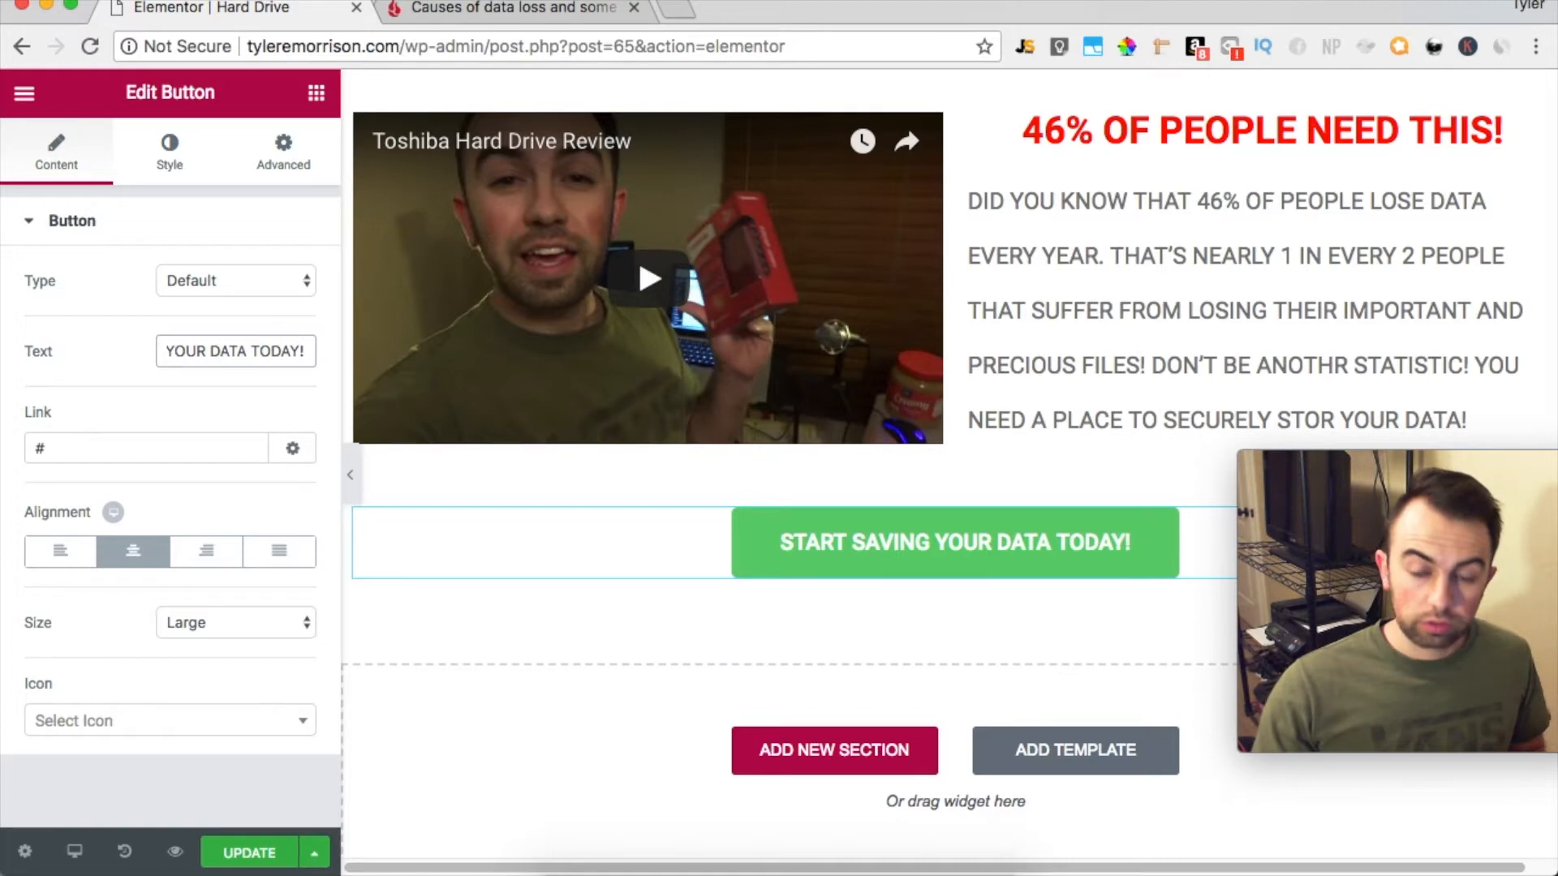
pyautogui.press('Tab')
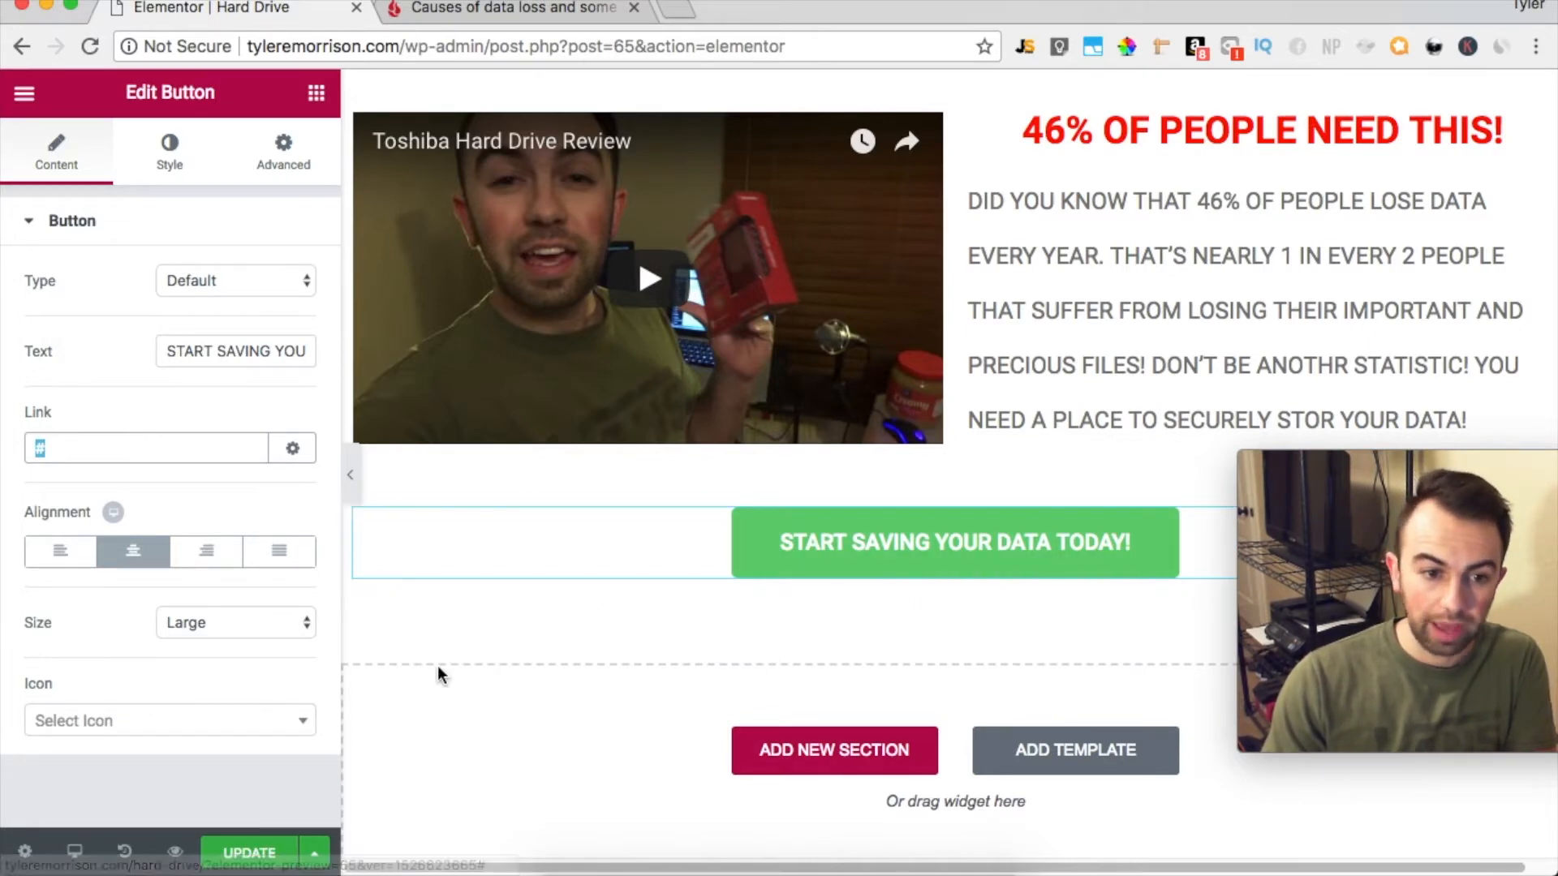
# Give the button a box shadow with a horizontal offset of 4 and a slight downward vertical offset
pyautogui.click(181, 160)
pyautogui.click(180, 165)
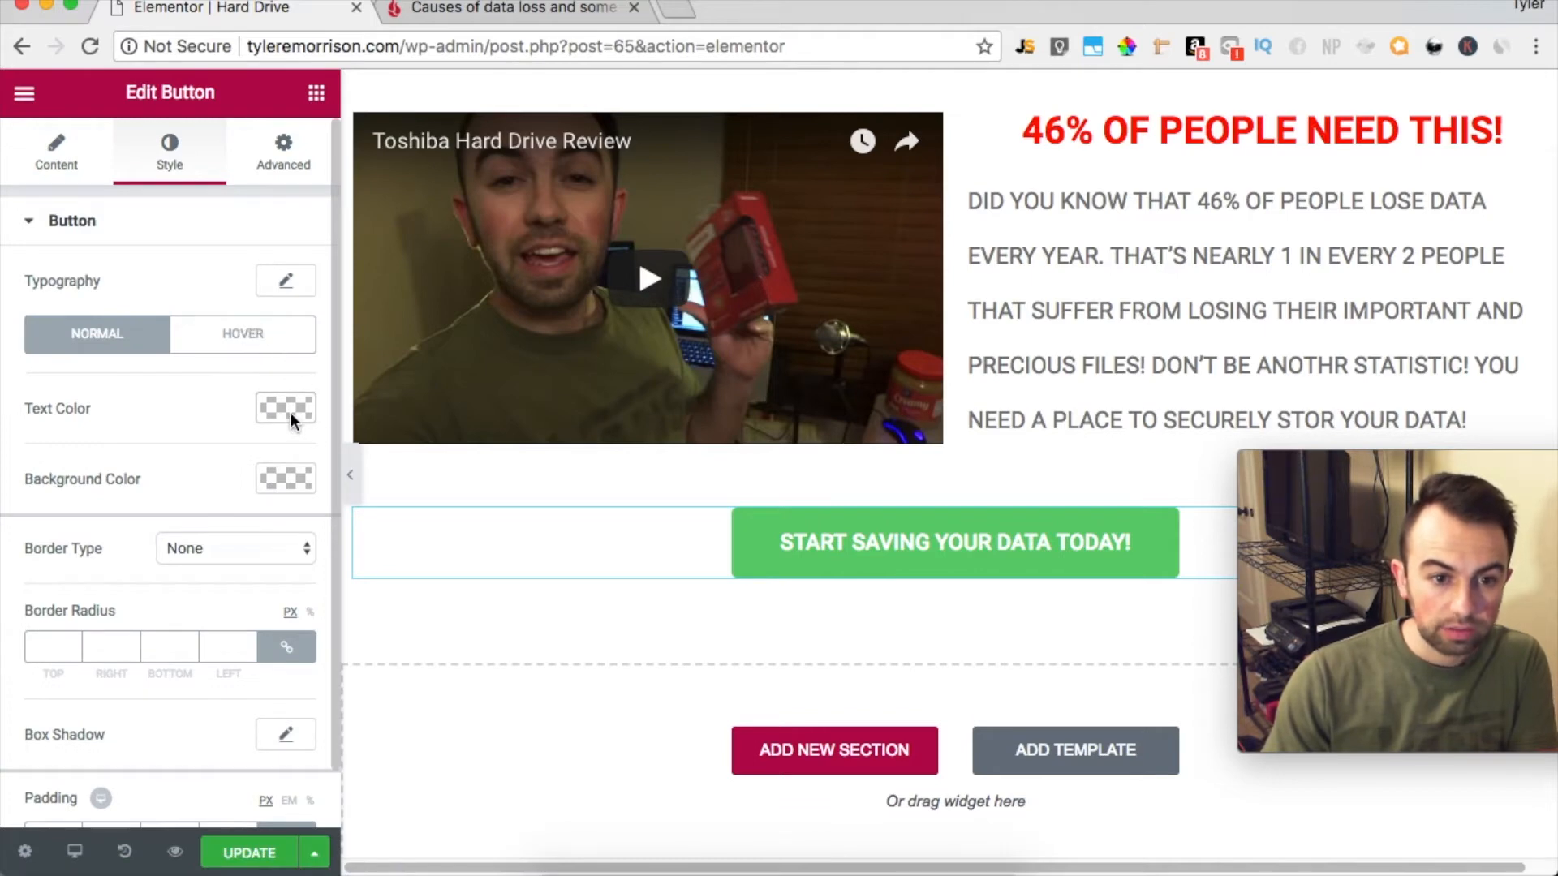
pyautogui.scroll(-2, 312, 678)
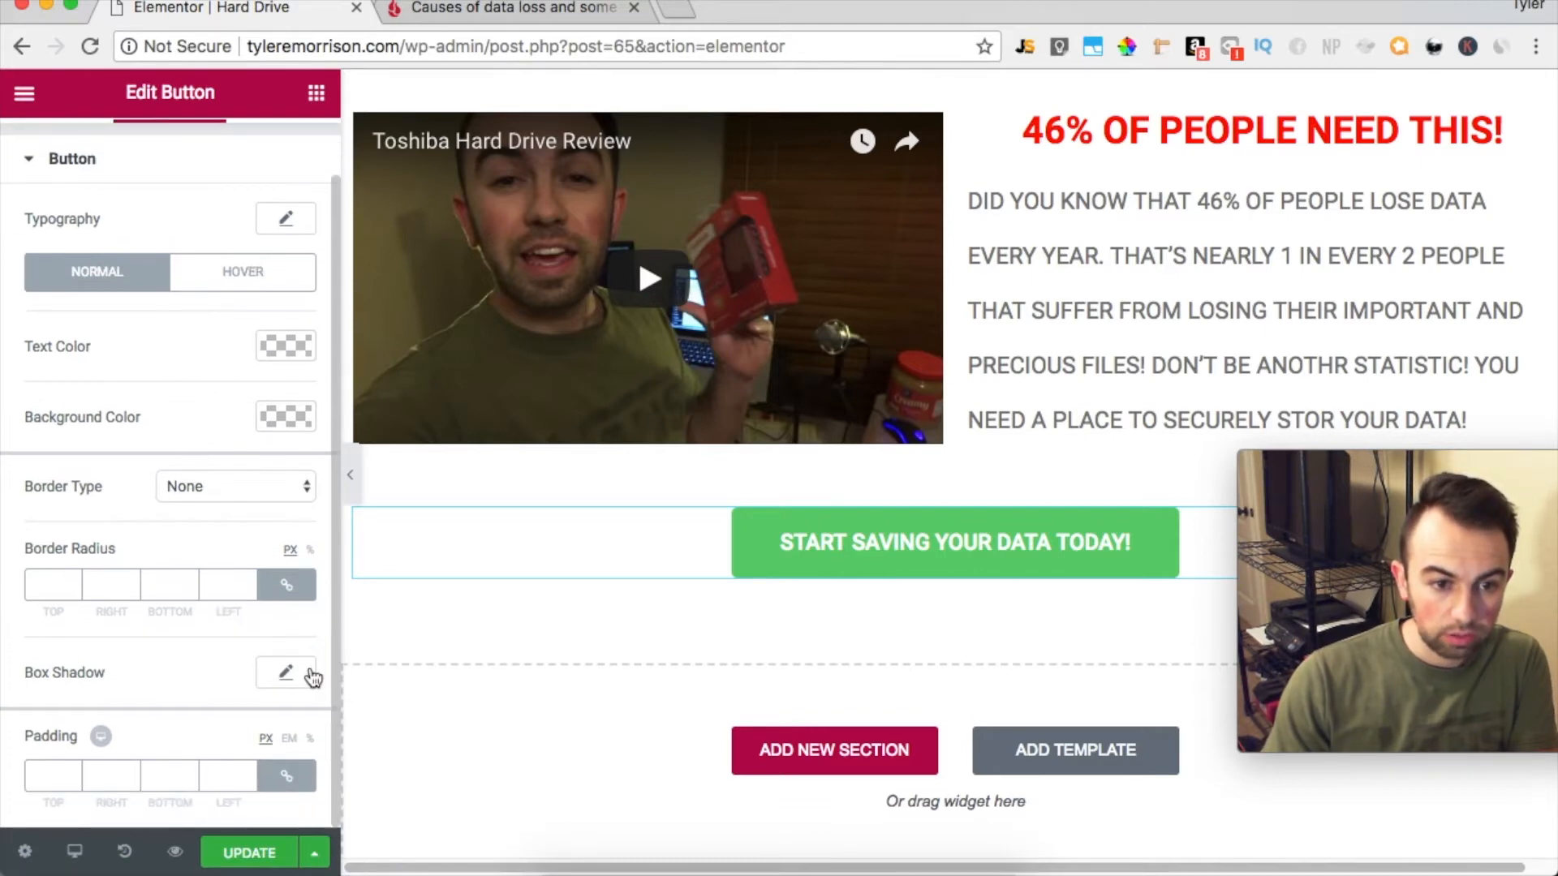
pyautogui.click(288, 678)
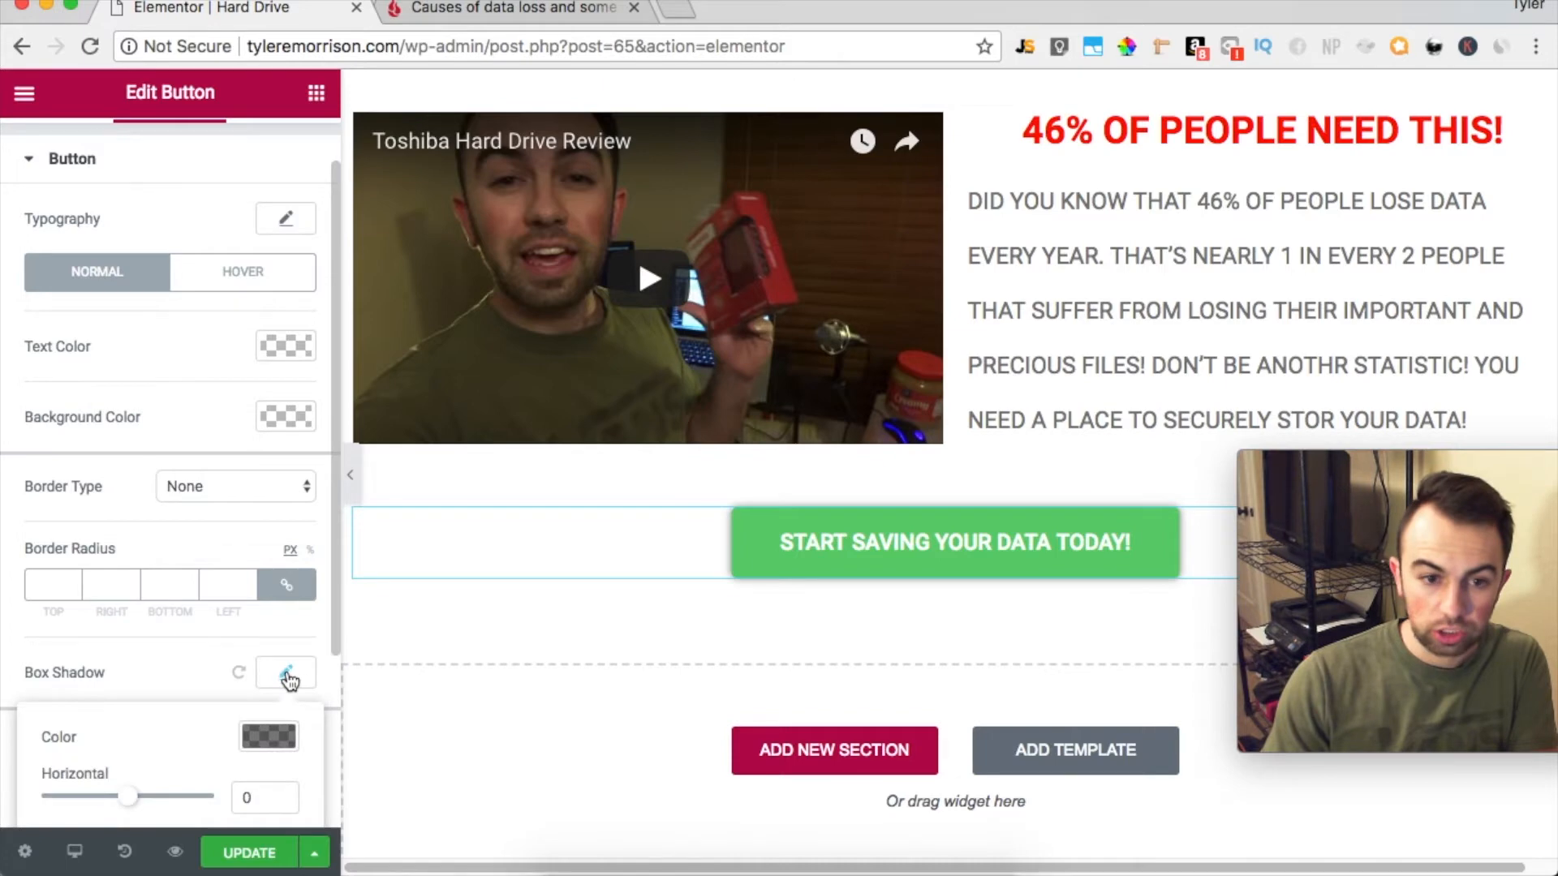
pyautogui.scroll(-4, 162, 770)
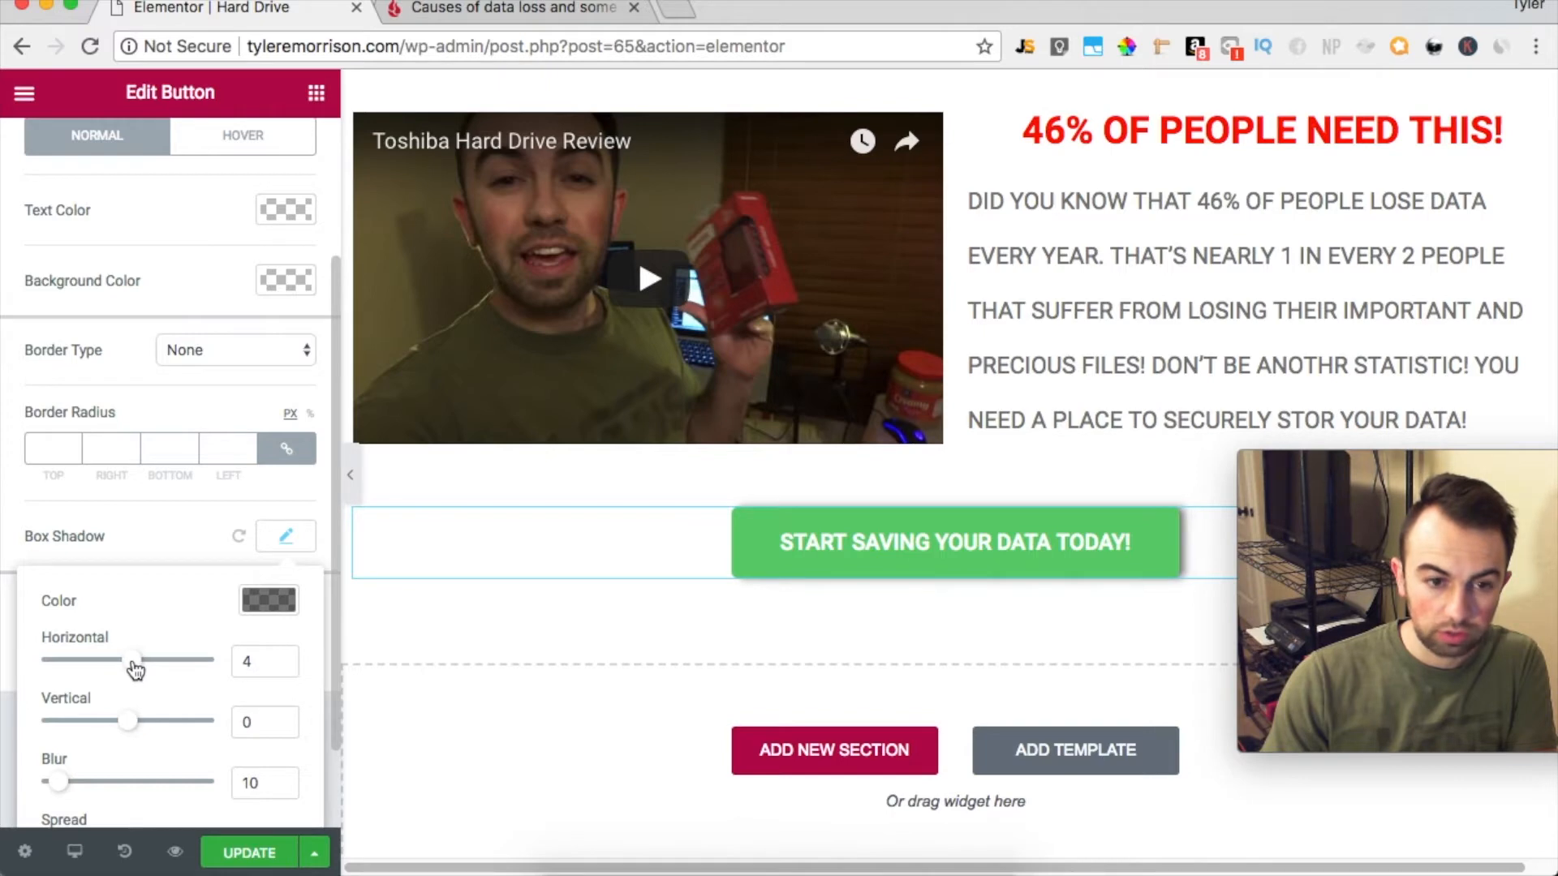
pyautogui.moveTo(136, 730); pyautogui.dragTo(137, 732)
pyautogui.scroll(6, 238, 474)
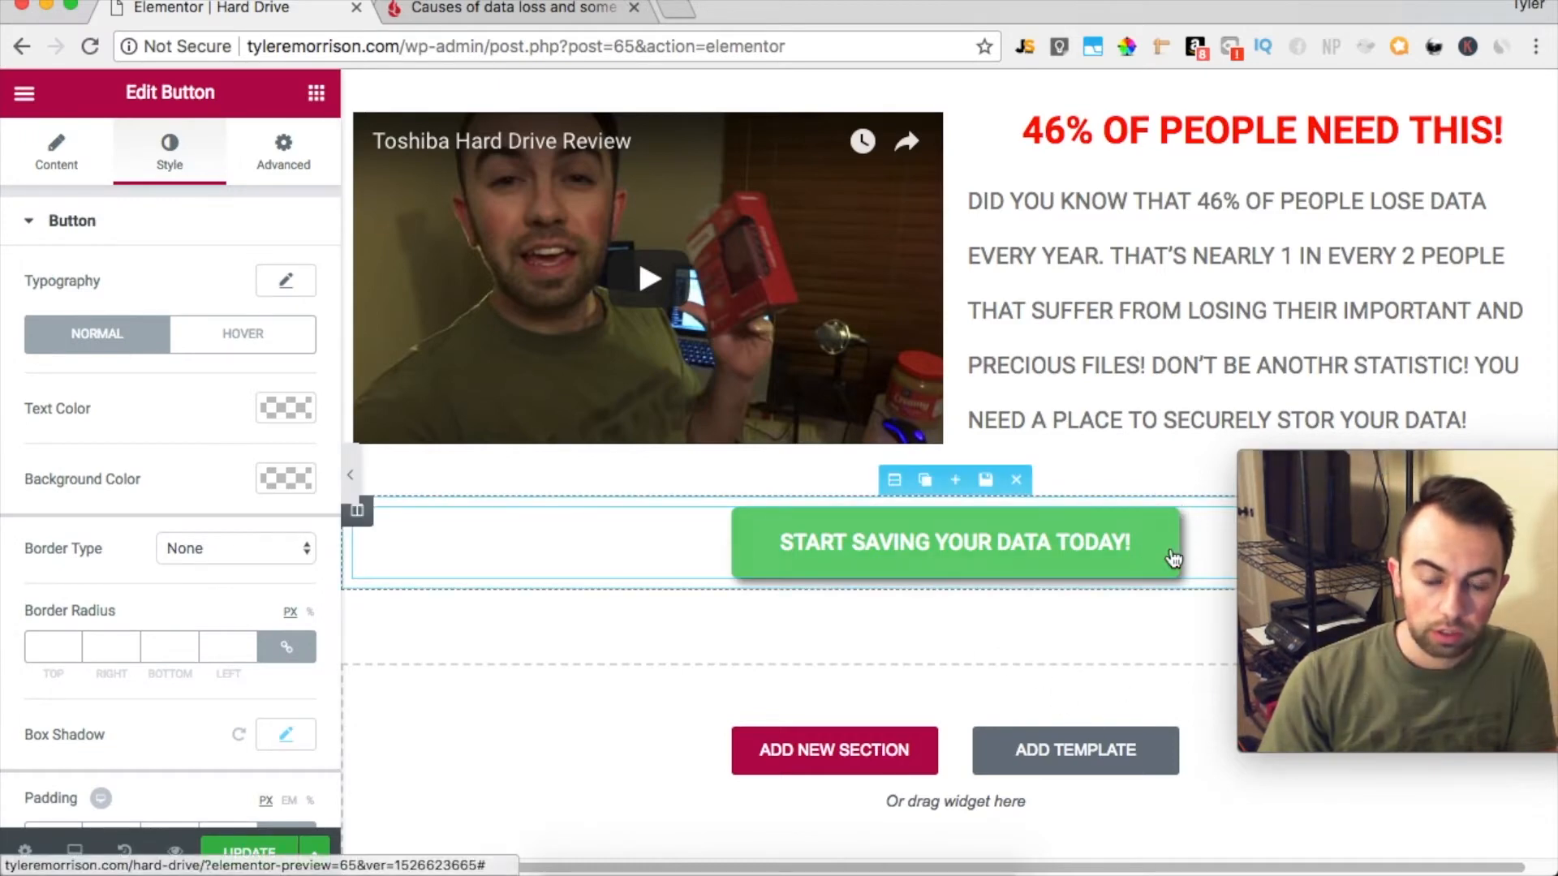
# Set the button's hover animation to Pulse Grow
pyautogui.click(218, 341)
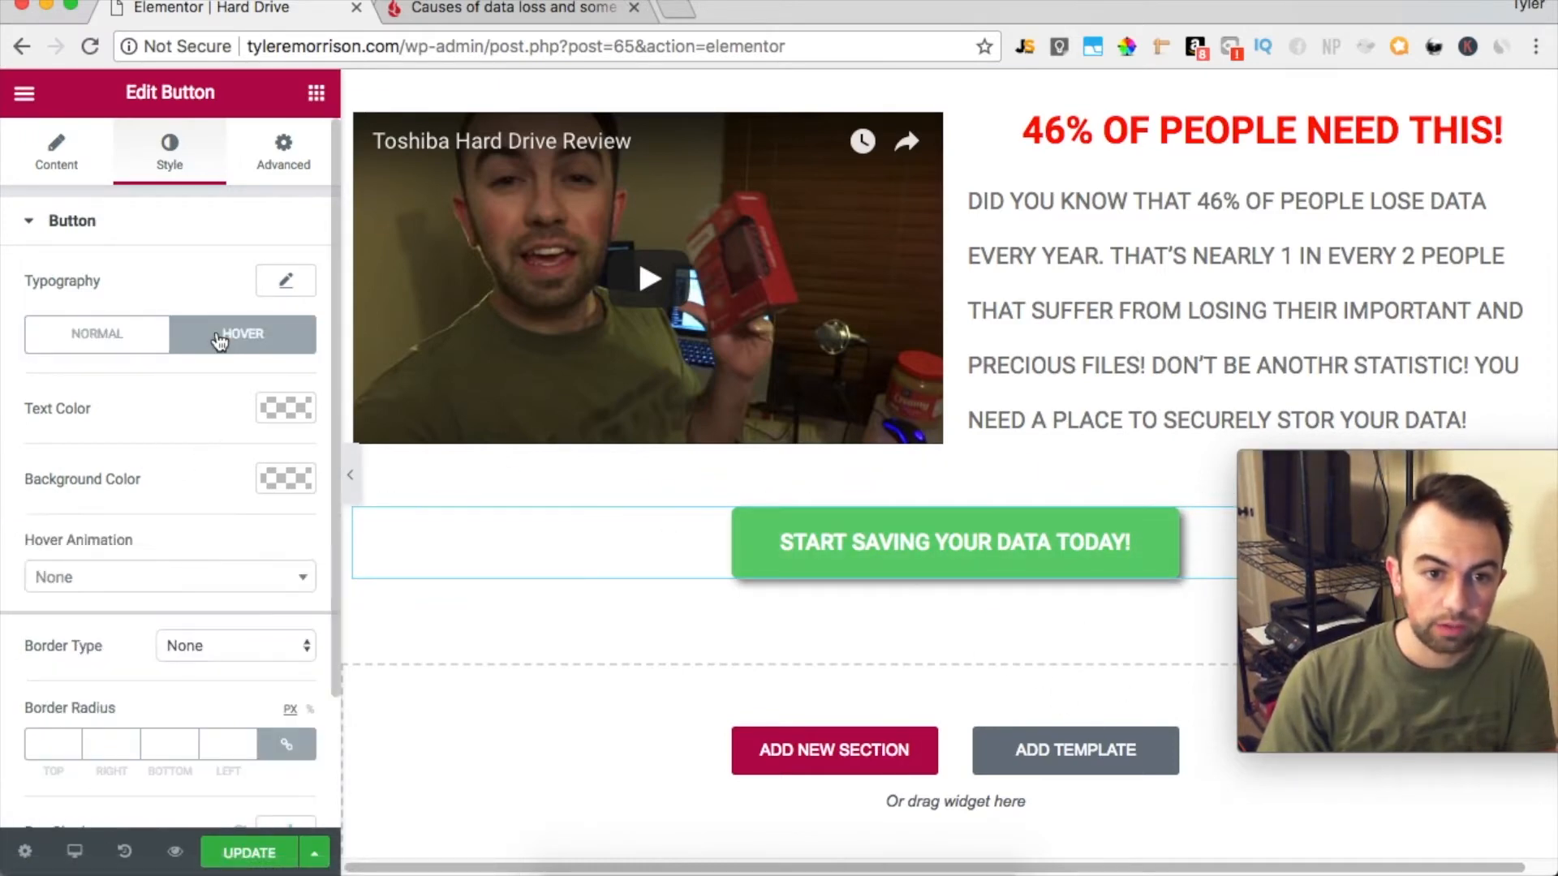
pyautogui.click(254, 578)
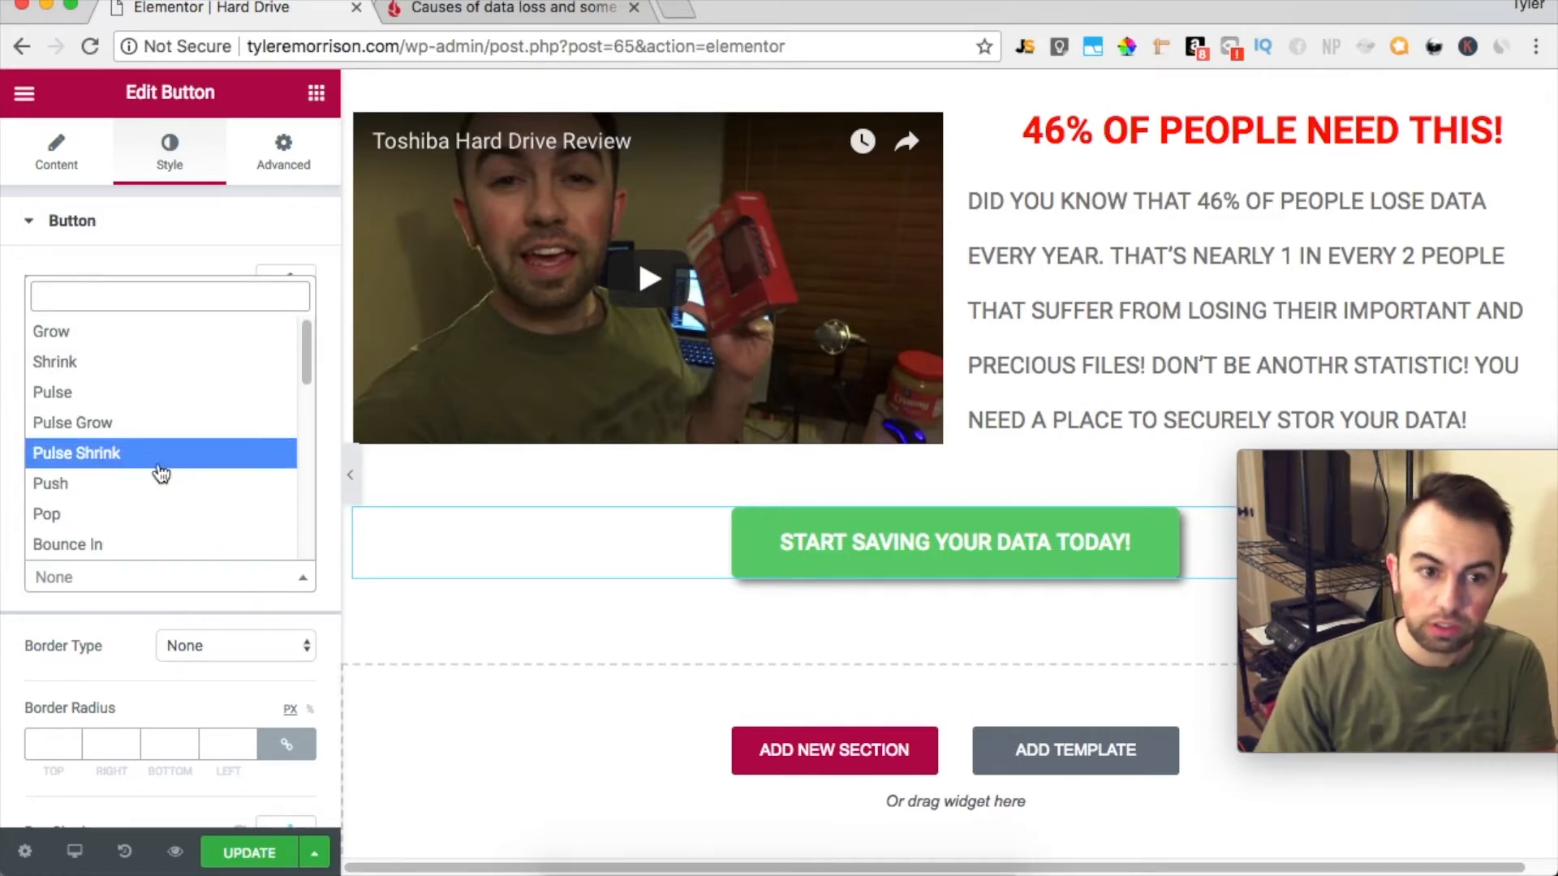
pyautogui.click(166, 434)
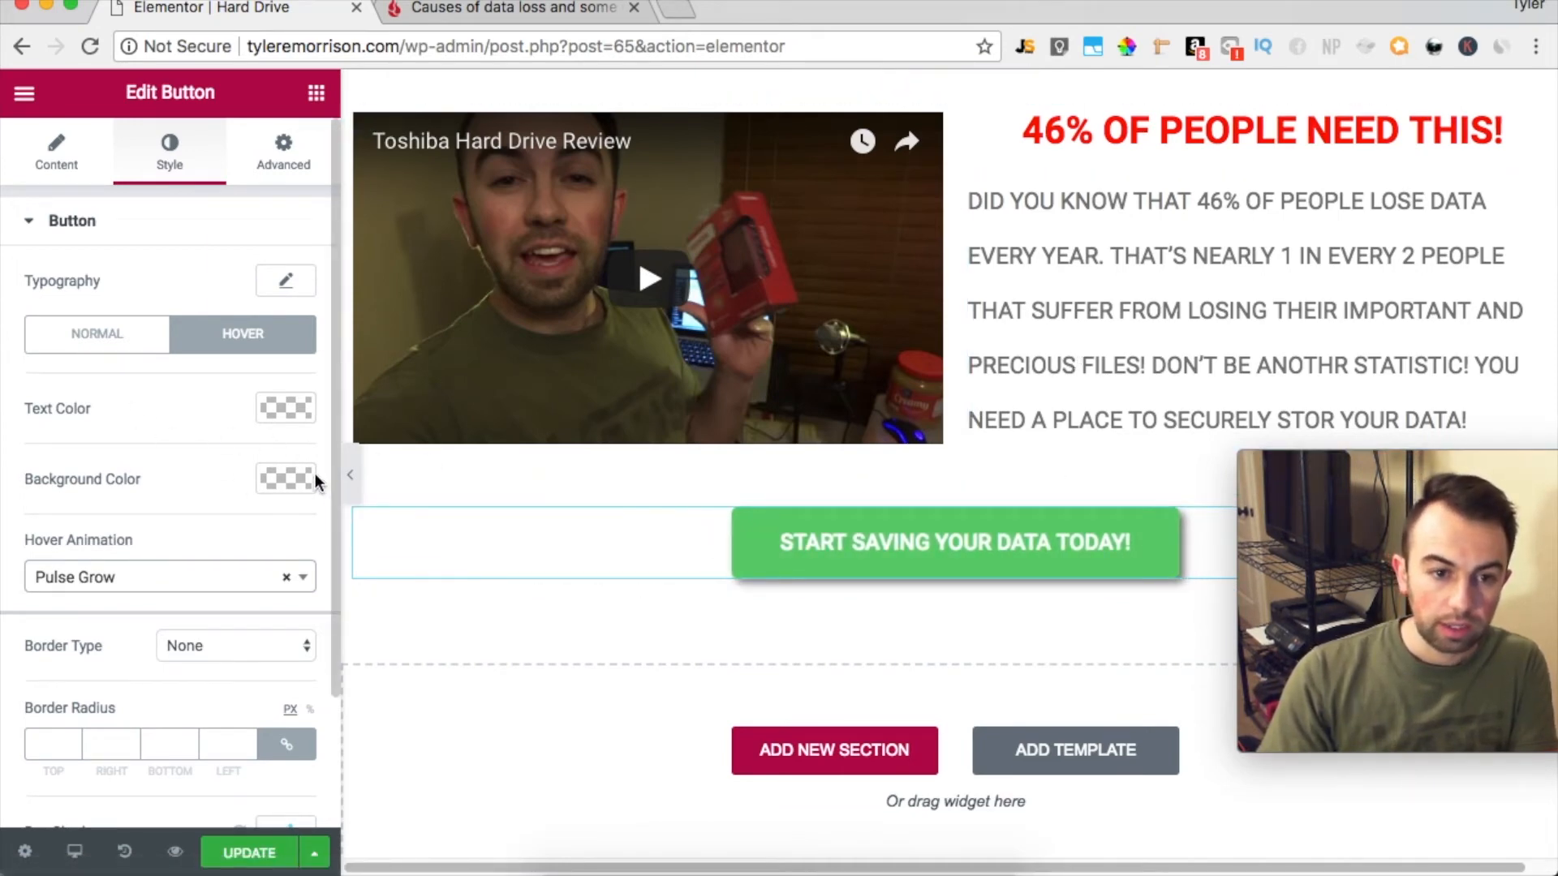
# Set the button's normal-state background color to red, #ff0000
pyautogui.click(128, 356)
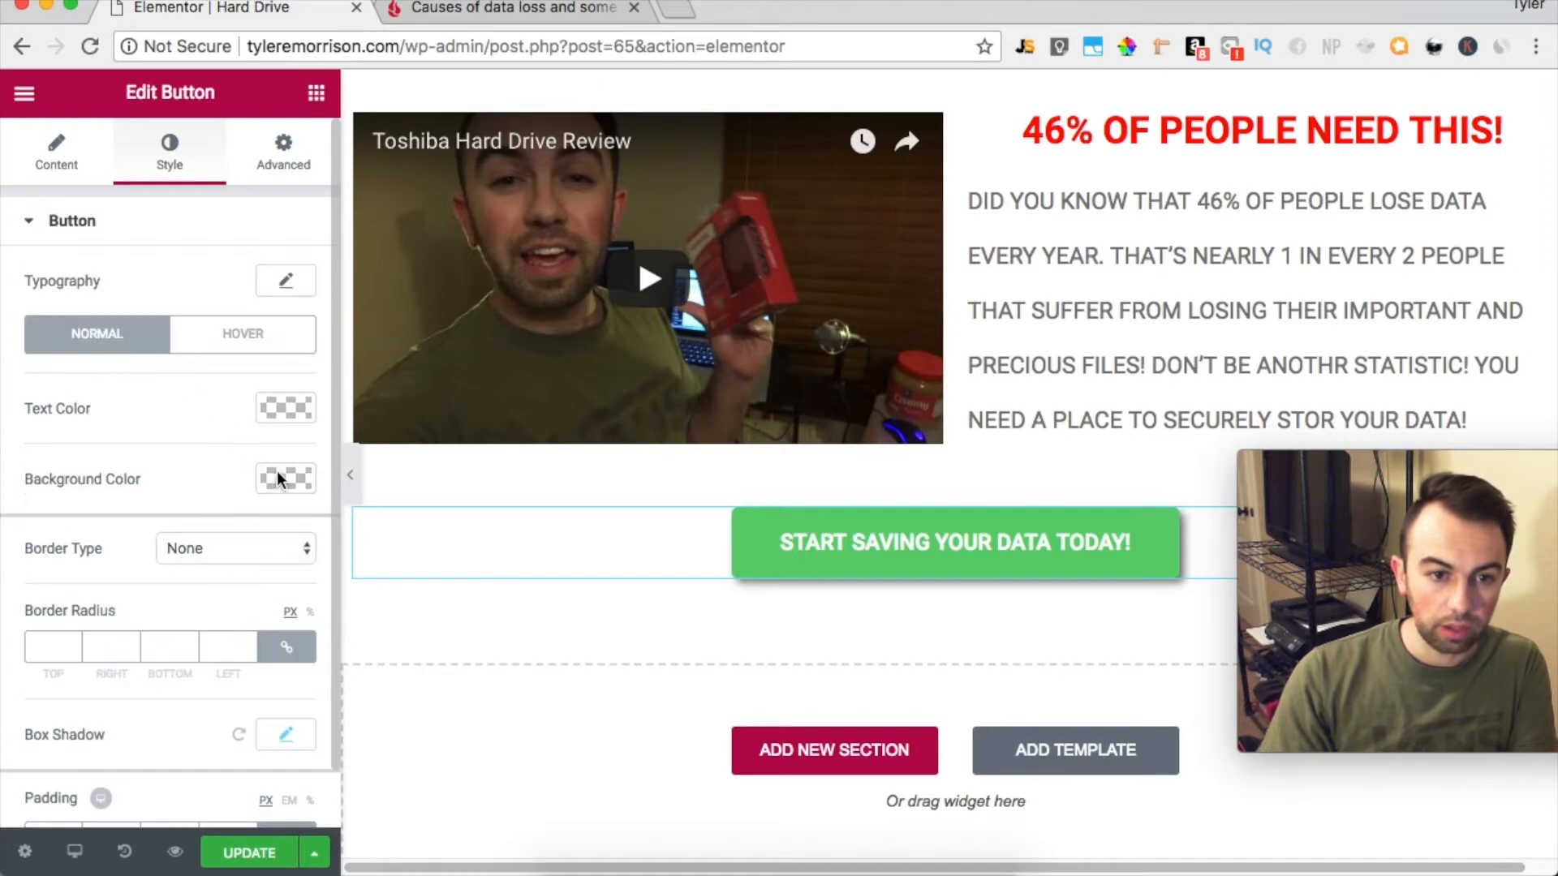
pyautogui.click(277, 478)
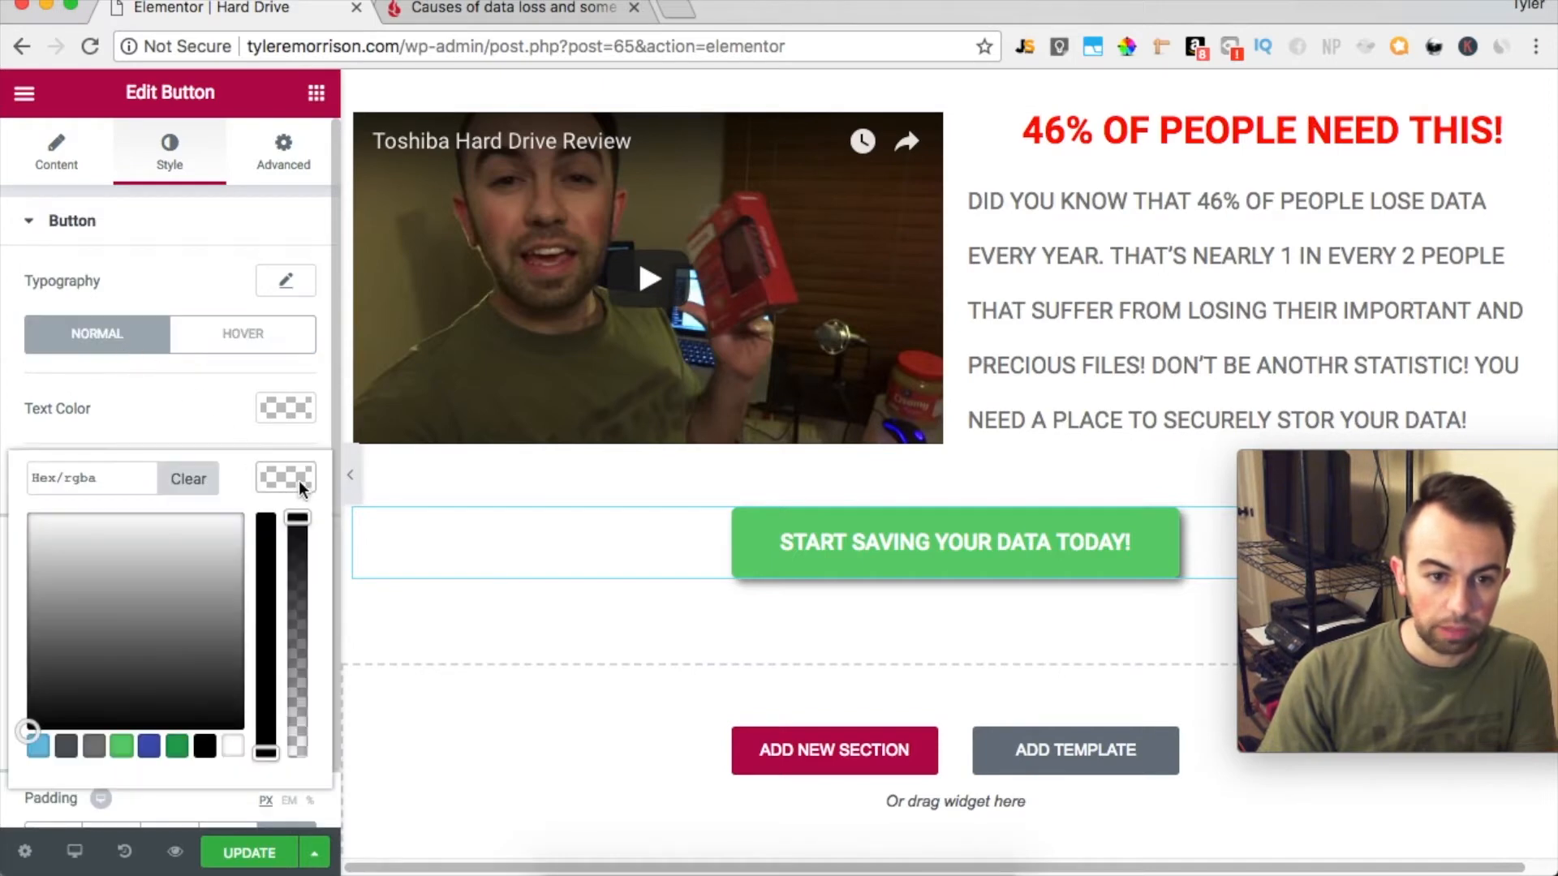
pyautogui.click(29, 515)
pyautogui.moveTo(269, 563); pyautogui.dragTo(270, 454)
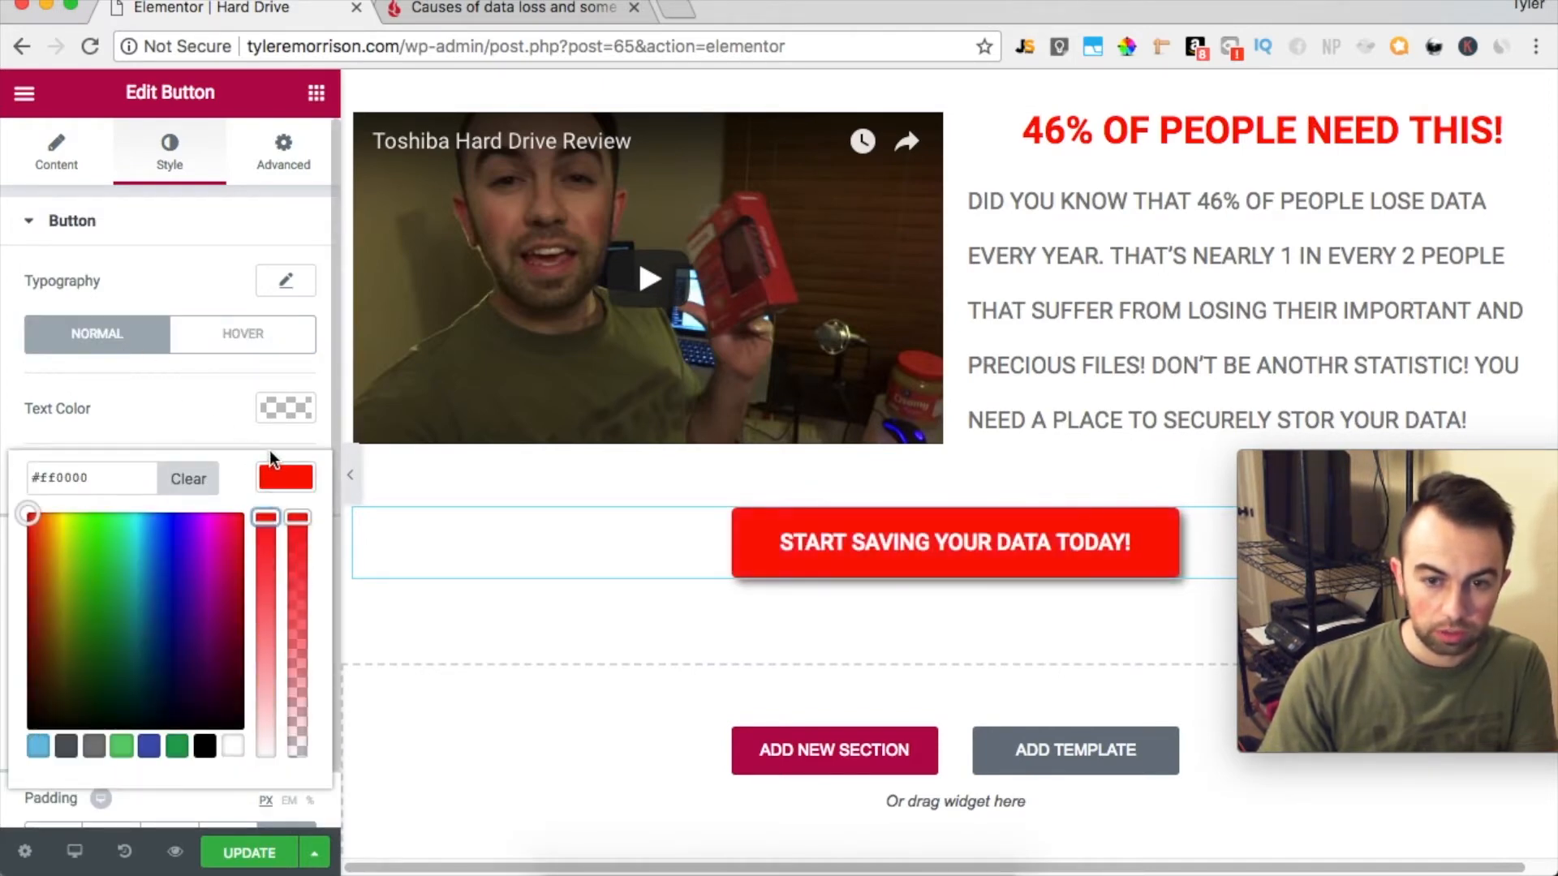
# Set the button's hover-state background color to red, #ff0000
pyautogui.click(243, 334)
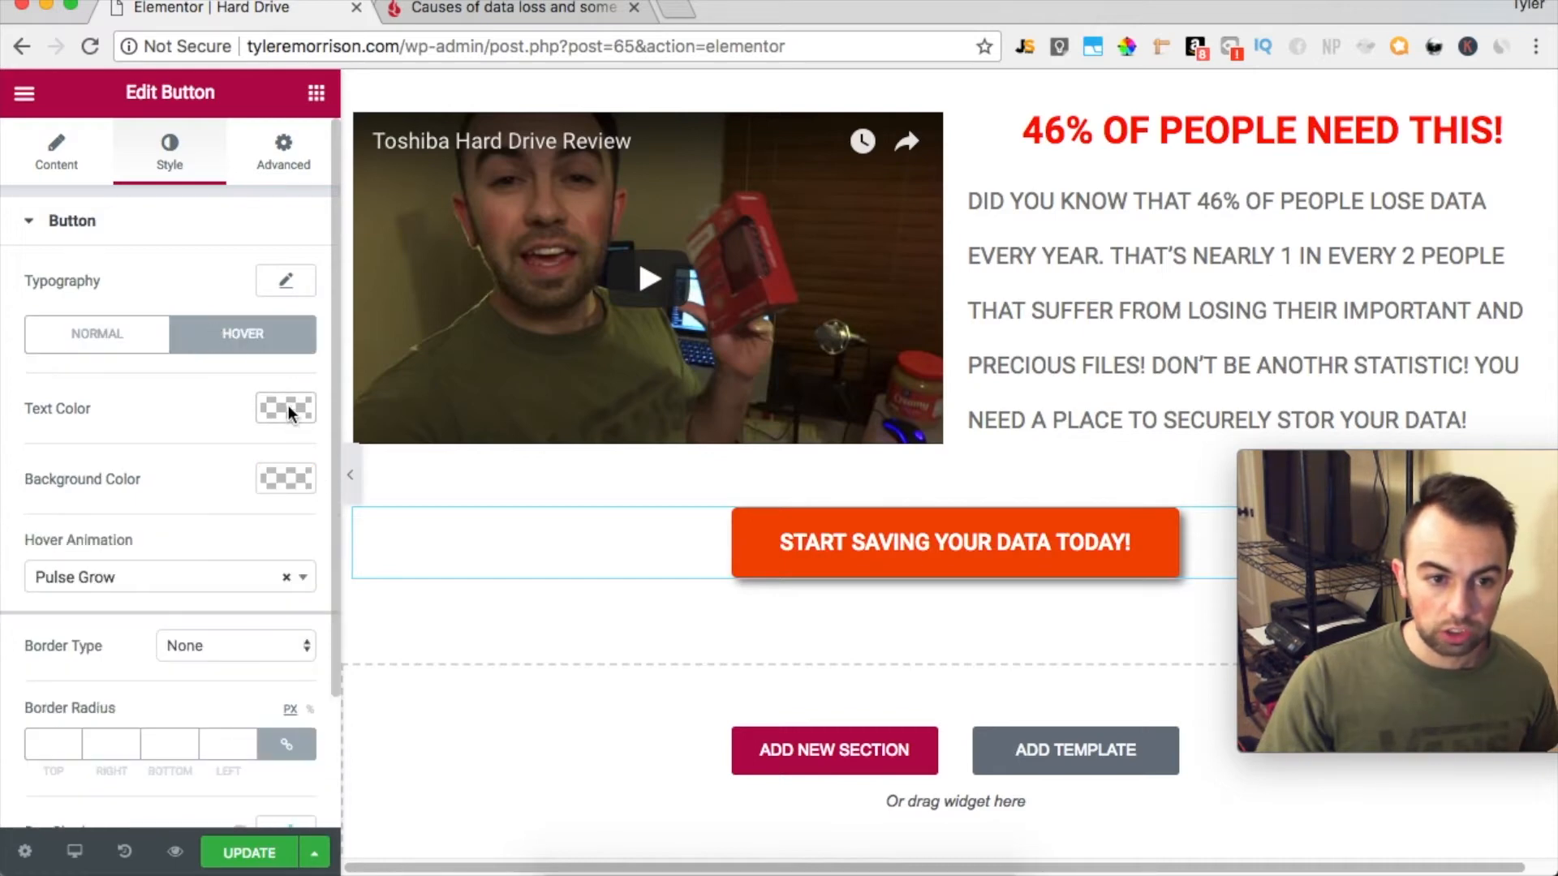
pyautogui.click(284, 479)
pyautogui.click(28, 513)
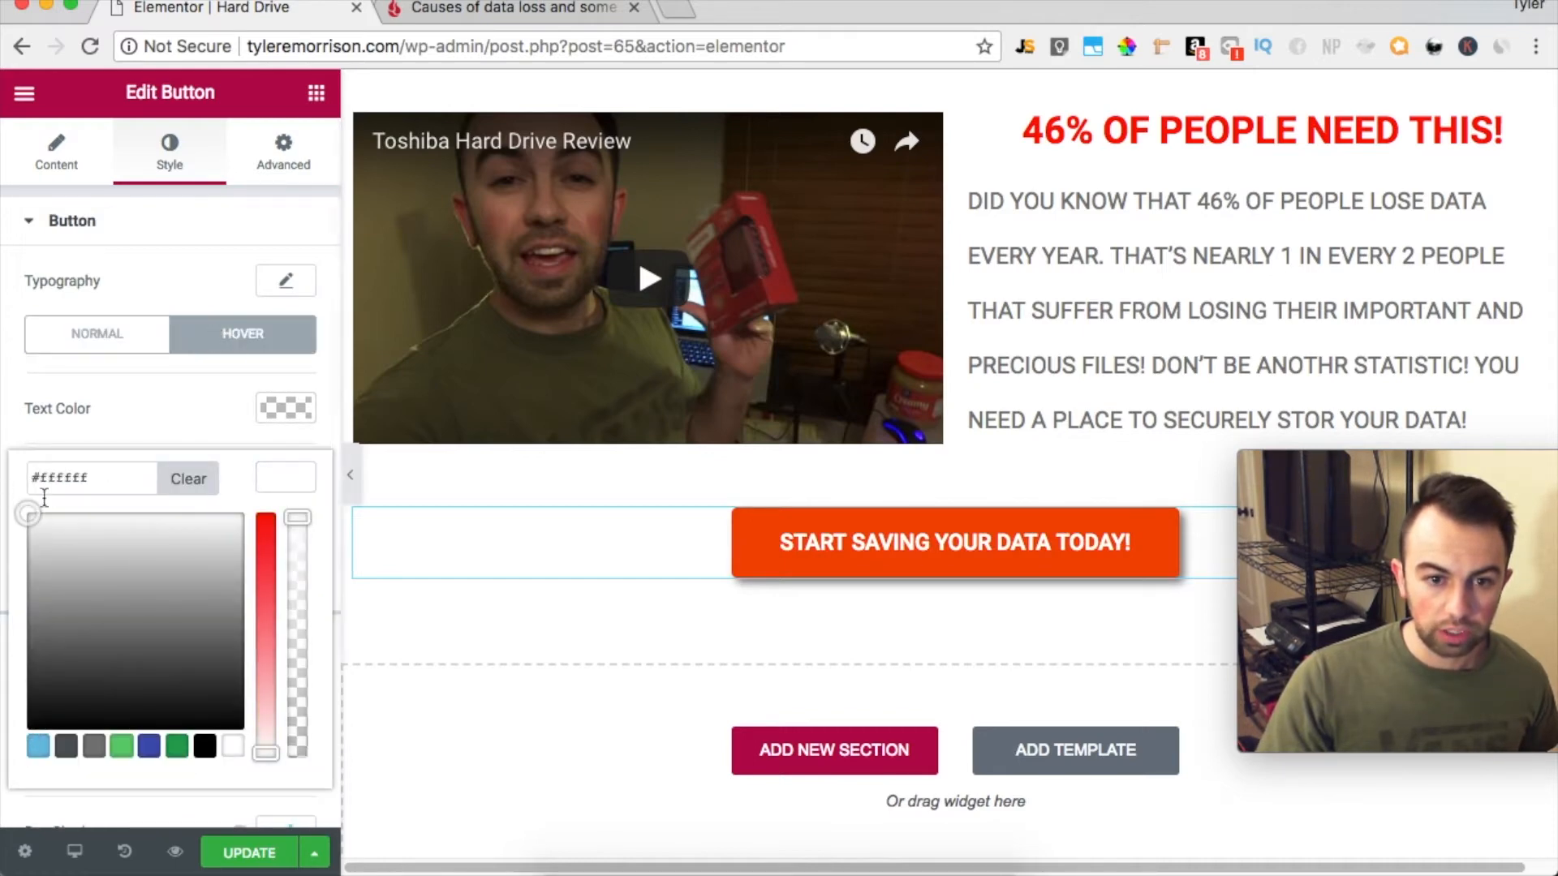
pyautogui.moveTo(268, 531); pyautogui.dragTo(273, 520)
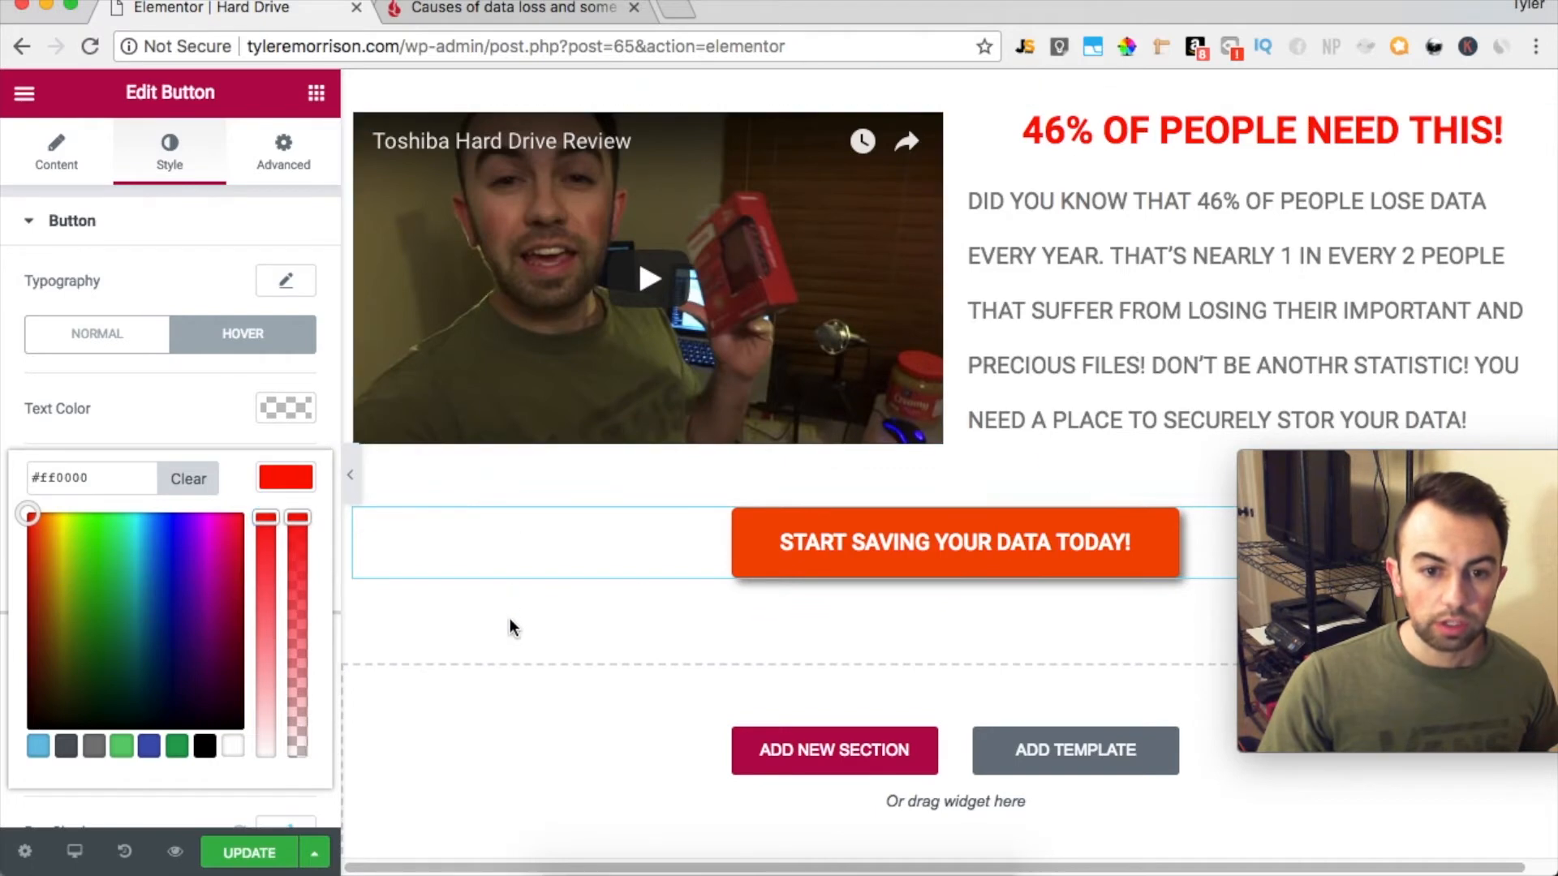
# Duplicate the section containing the START SAVING YOUR DATA TODAY! button
pyautogui.click(59, 149)
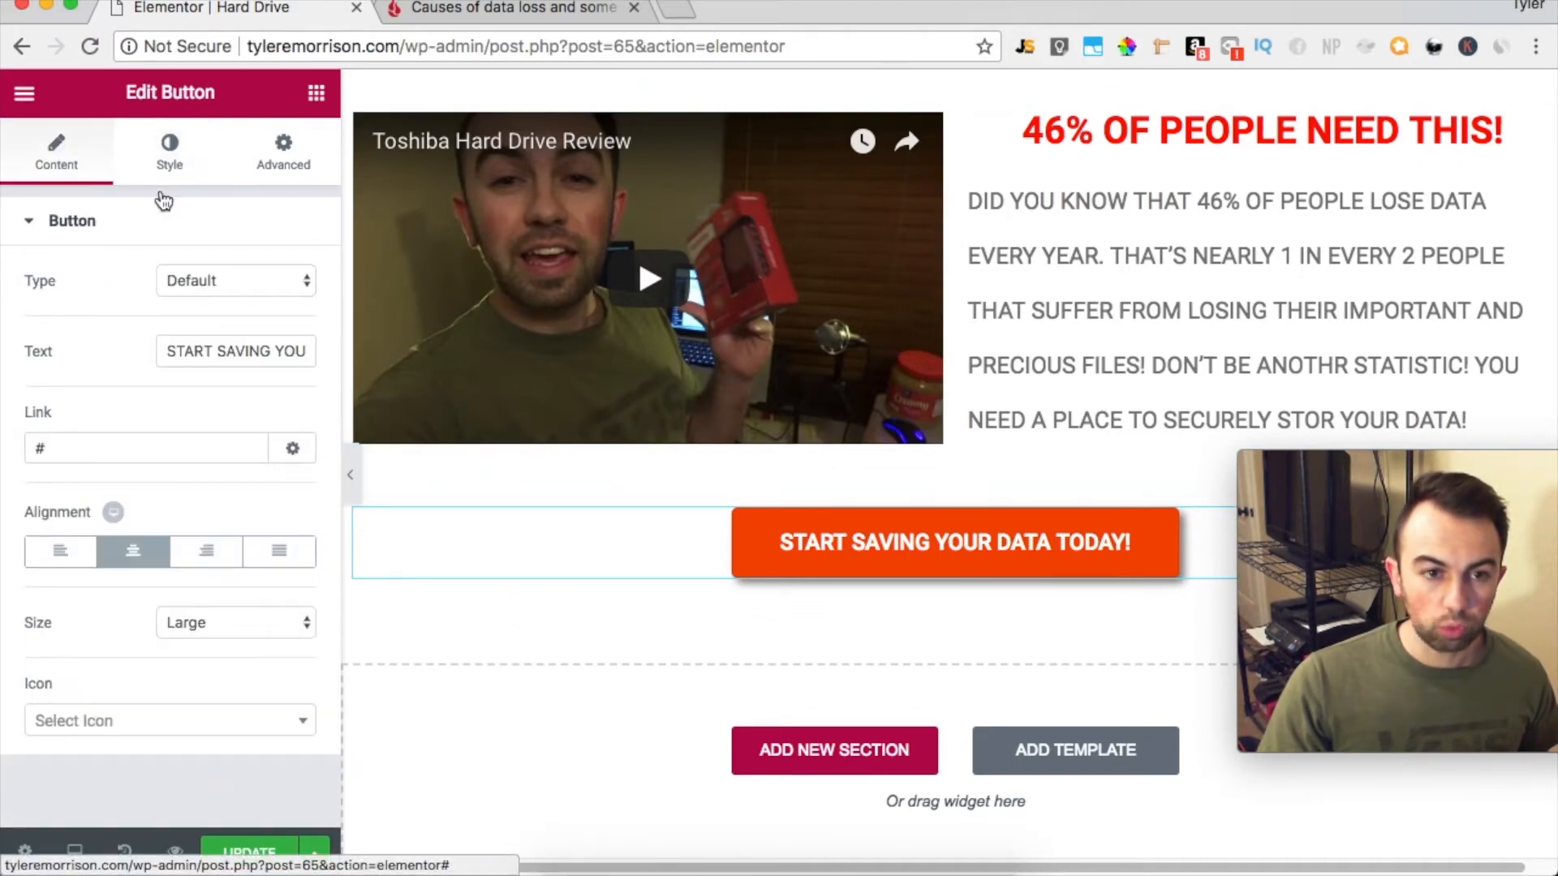
pyautogui.scroll(-2, 761, 460)
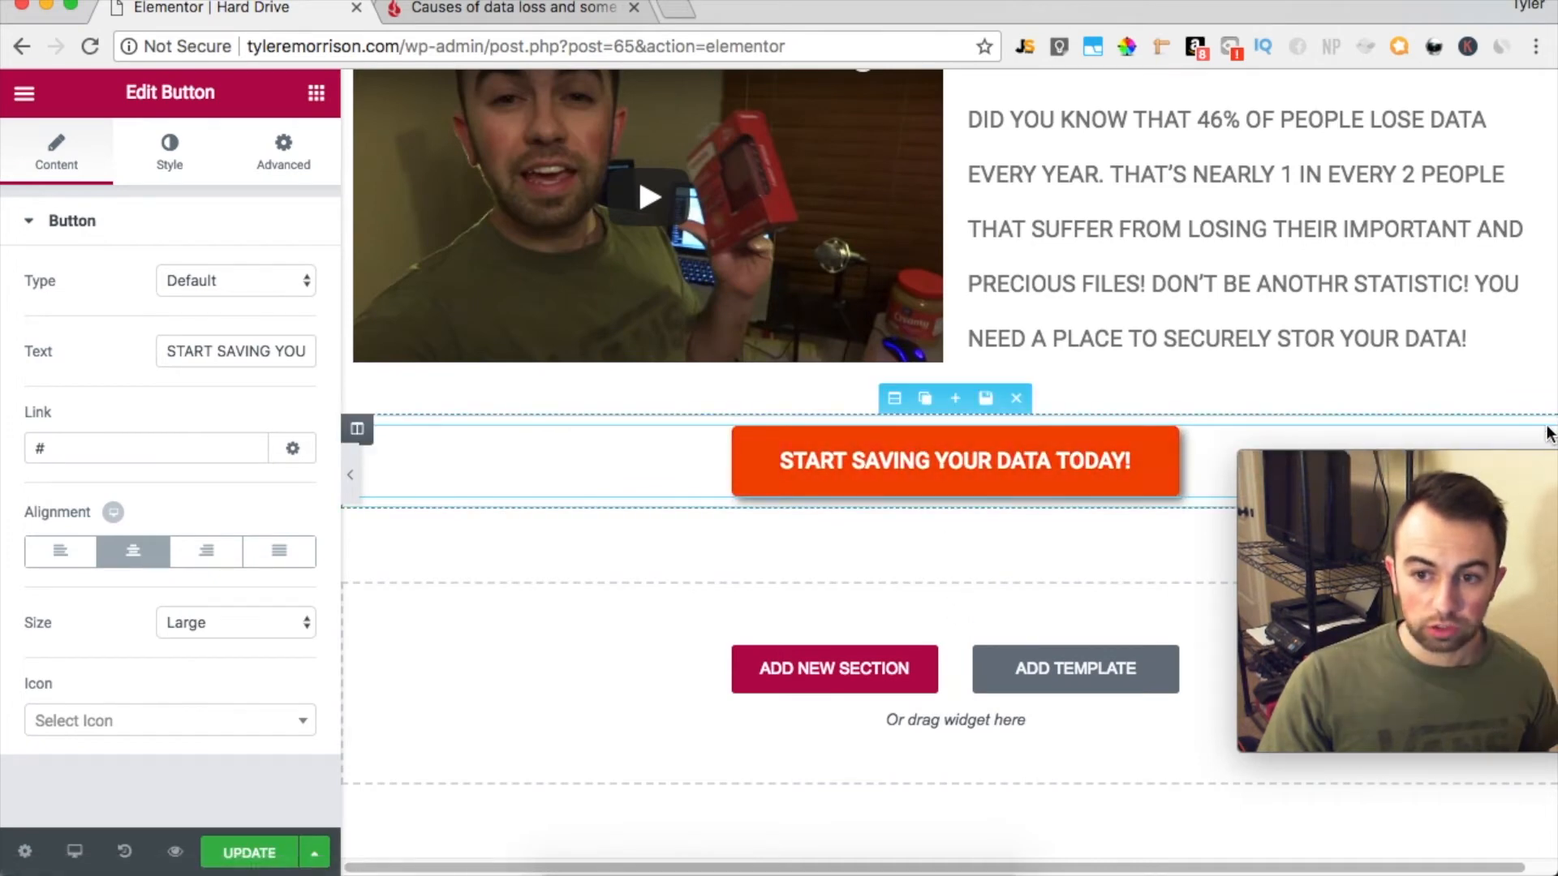
pyautogui.click(924, 398)
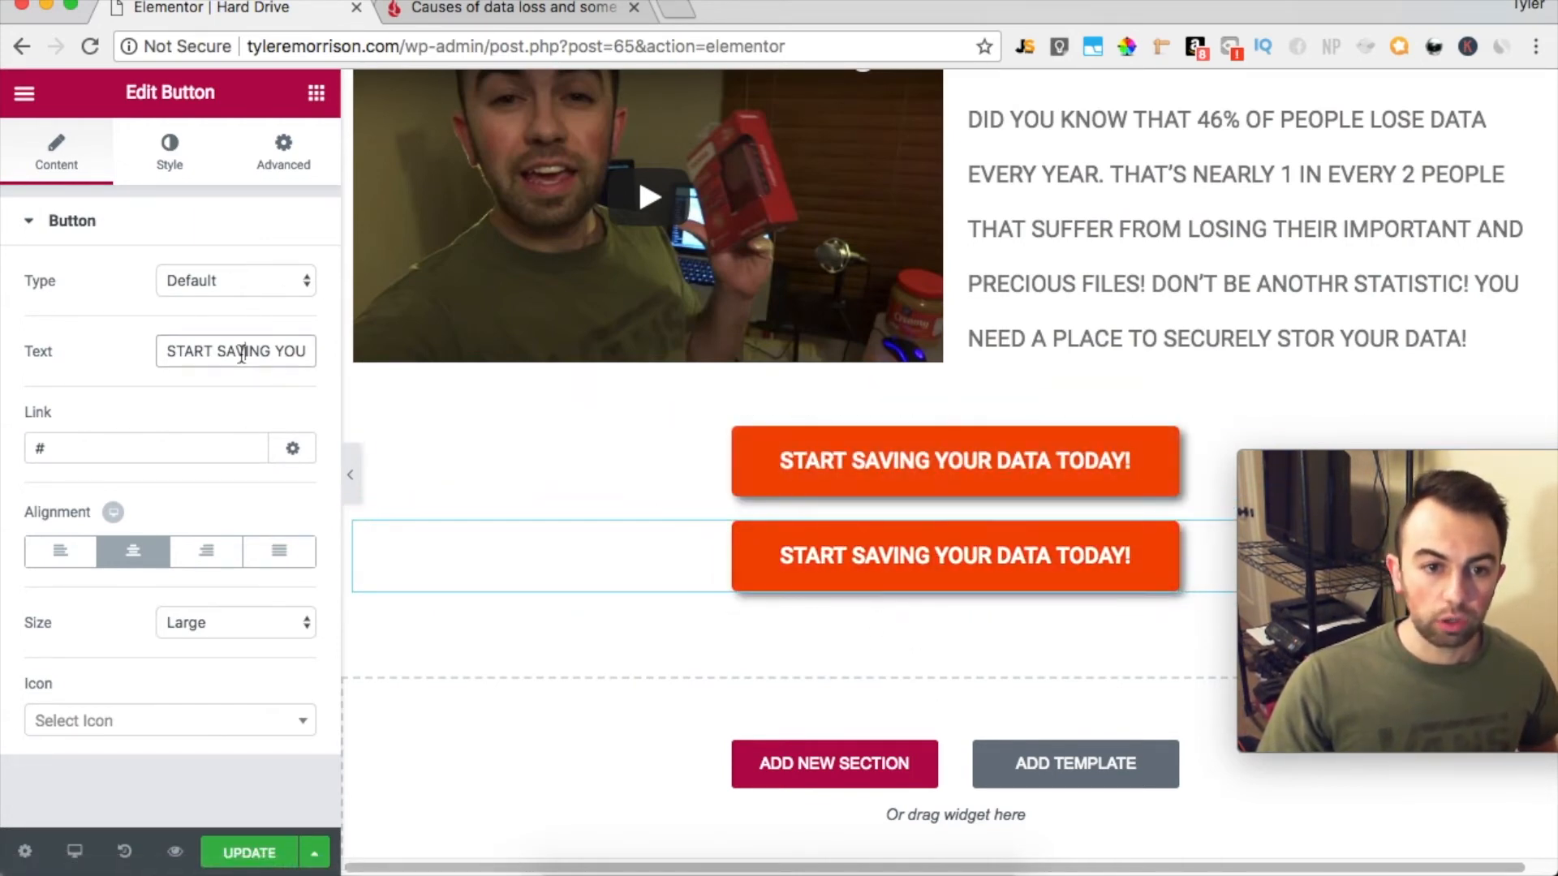
# Change the duplicated button's text to "YES! I WANT TO PROTECT MY DATA!"
pyautogui.moveTo(165, 351); pyautogui.dragTo(312, 351)
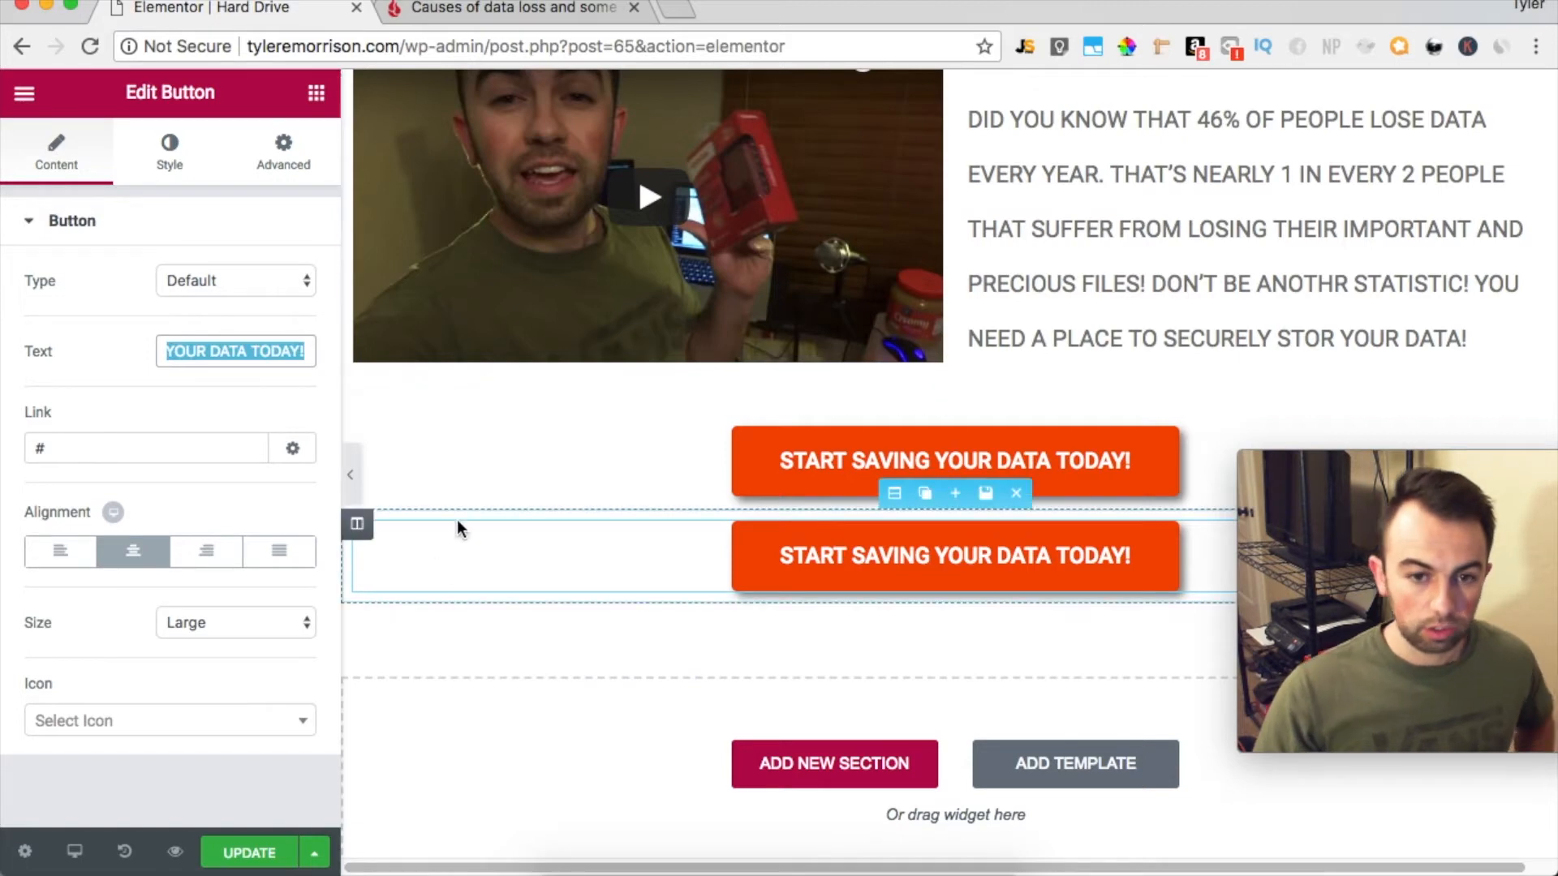
pyautogui.write('Y')
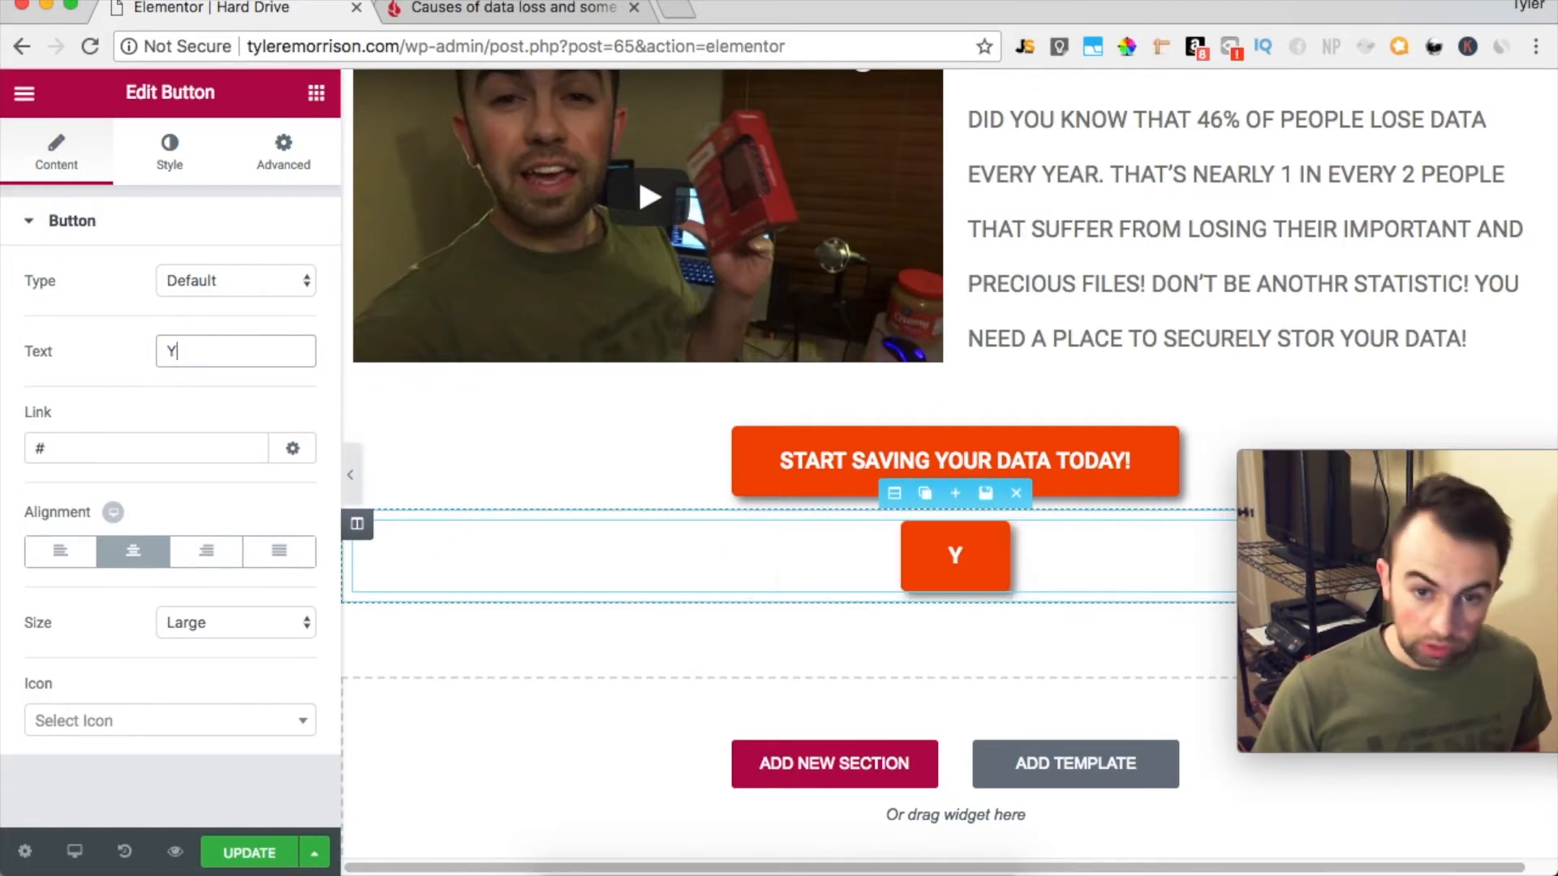
pyautogui.write('ES! I')
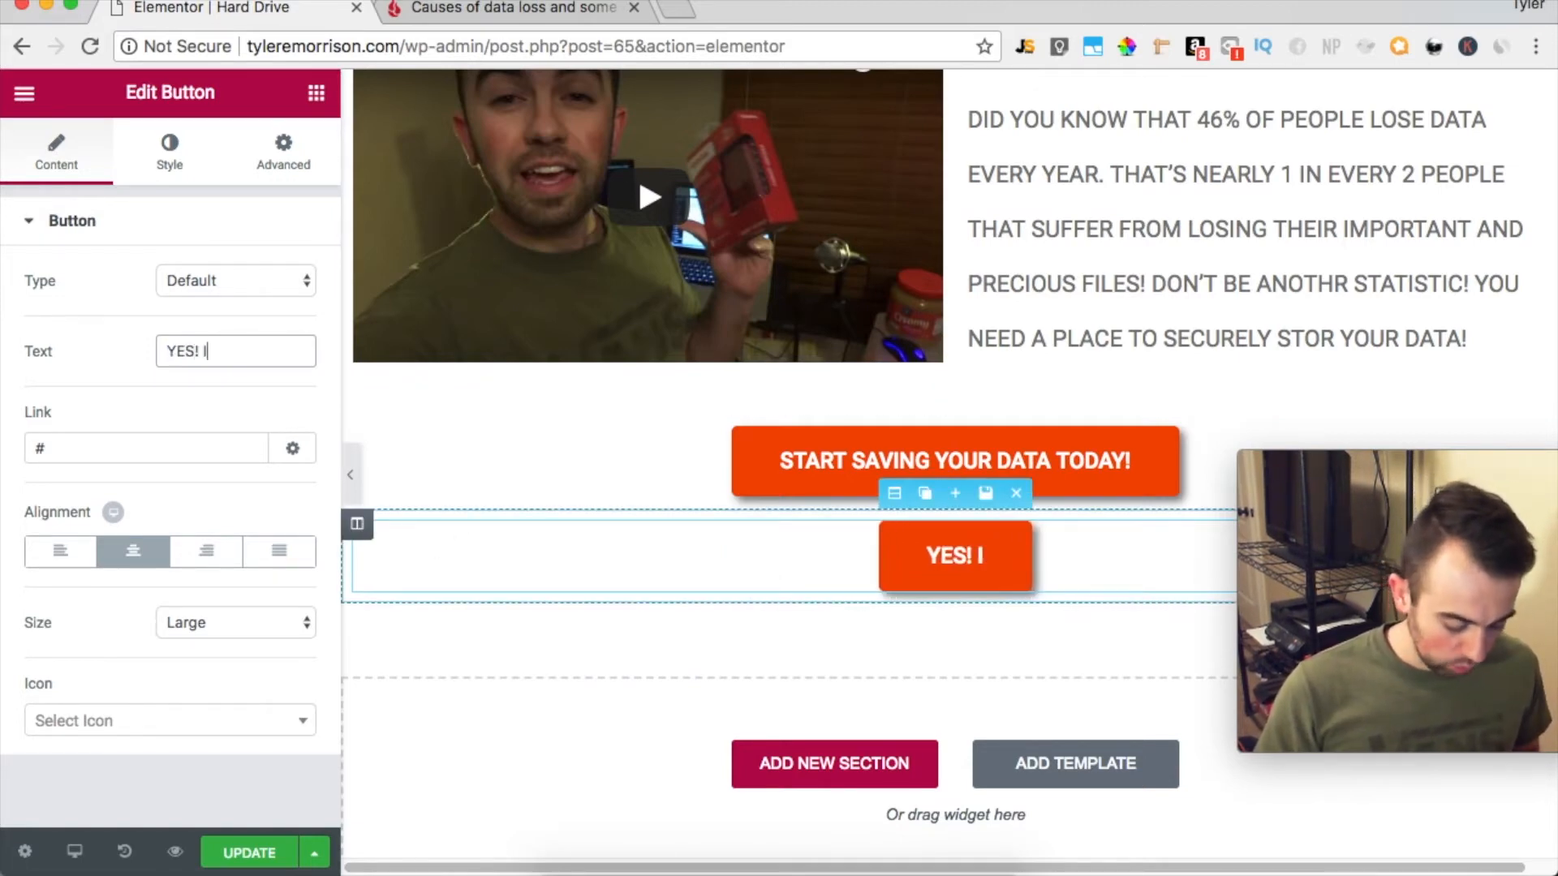
pyautogui.write(' WANT TO')
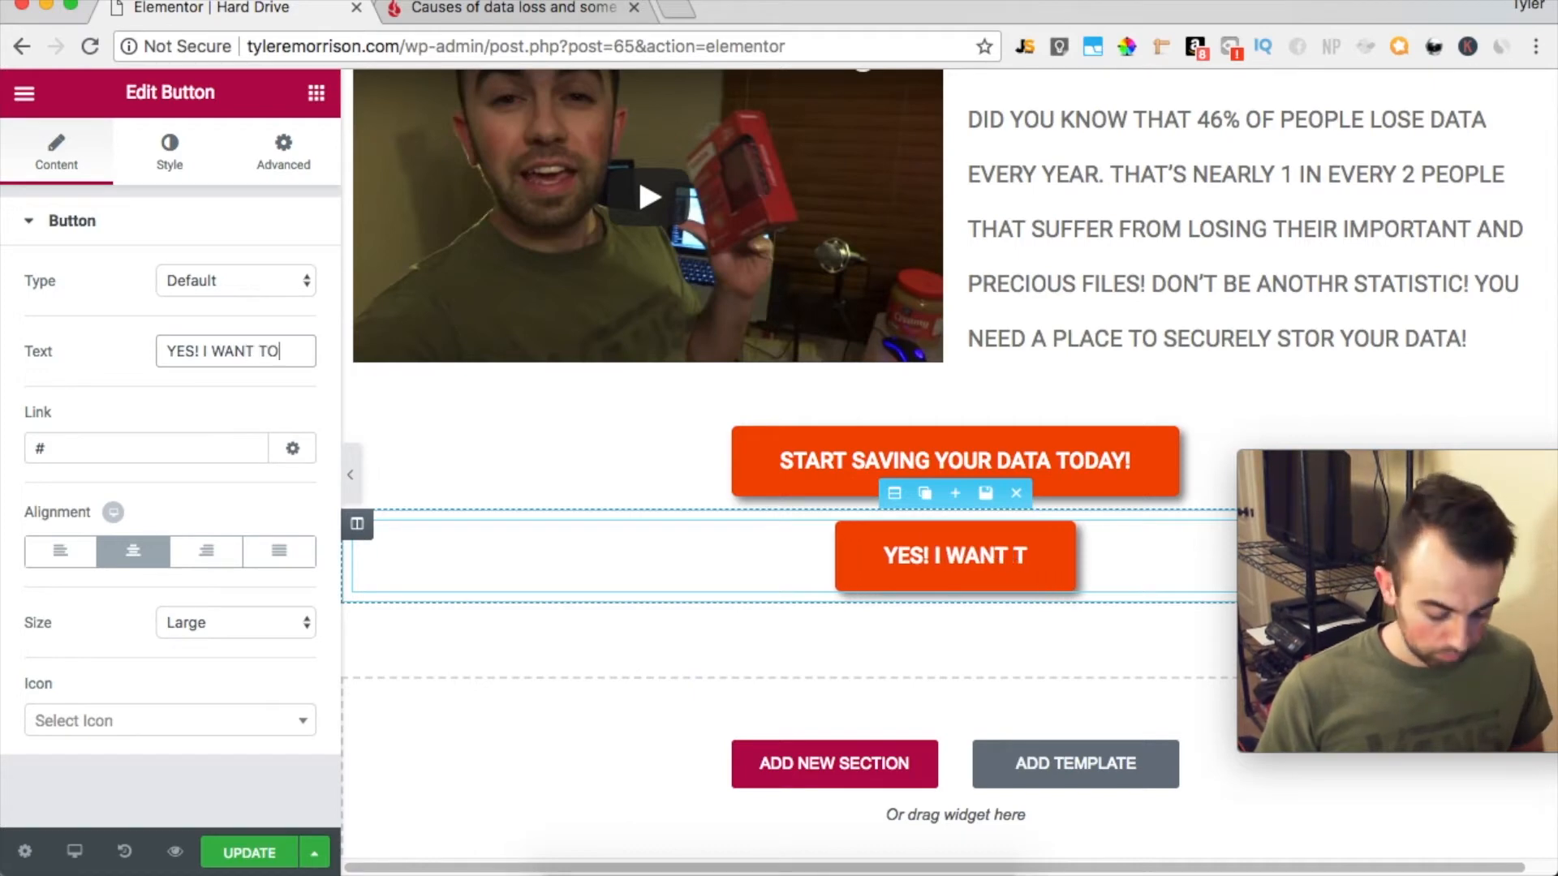
pyautogui.write(' SAVE')
pyautogui.press('BackSpace')
pyautogui.press('BackSpace')
pyautogui.press('BackSpace')
pyautogui.press('BackSpace')
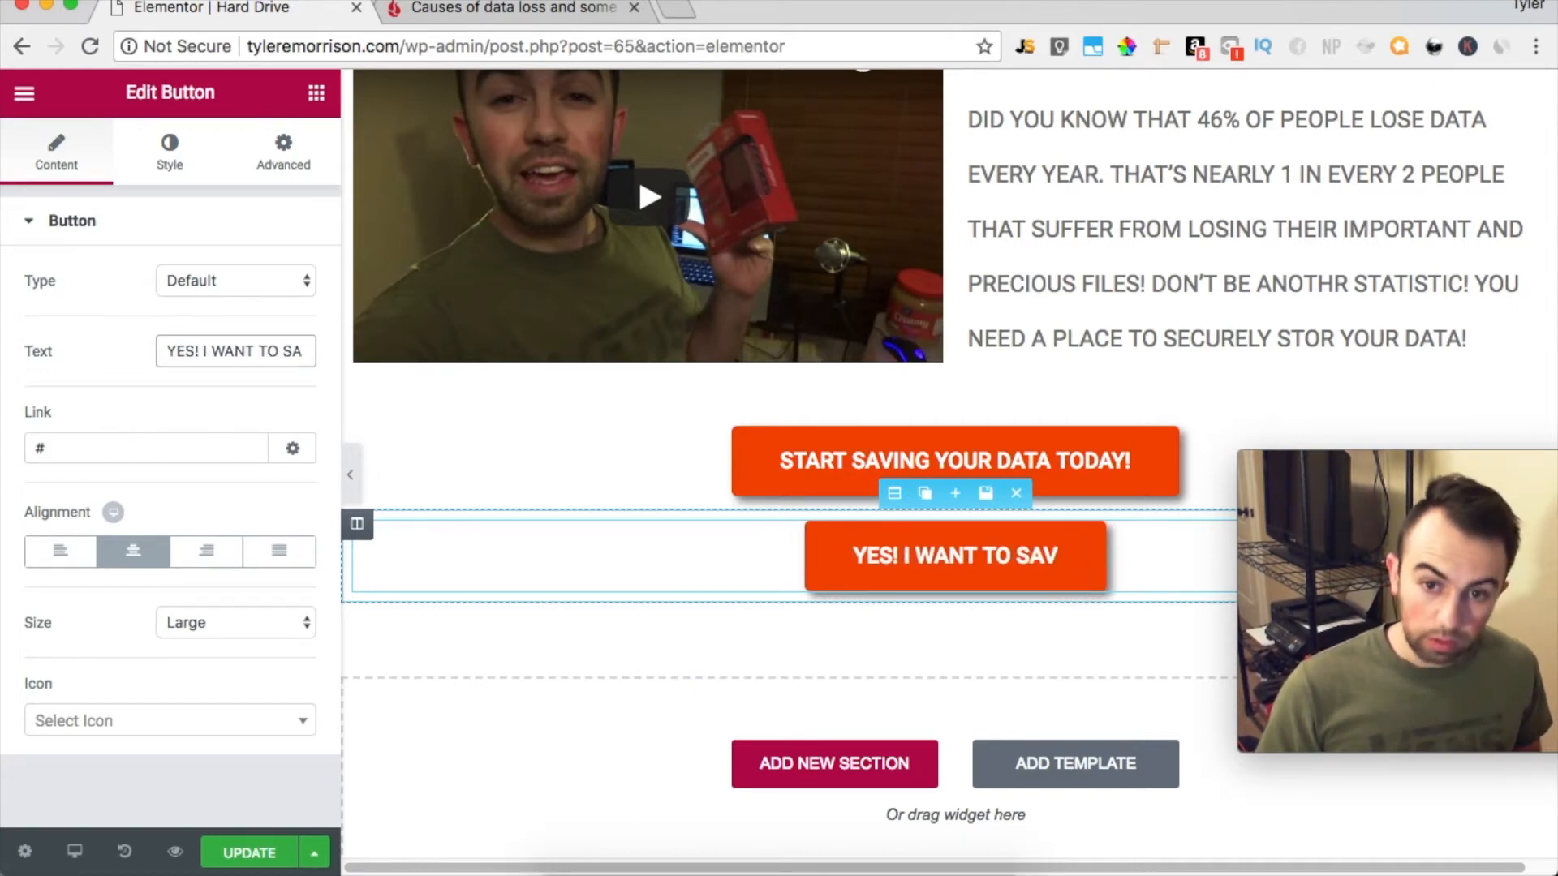
pyautogui.write('P')
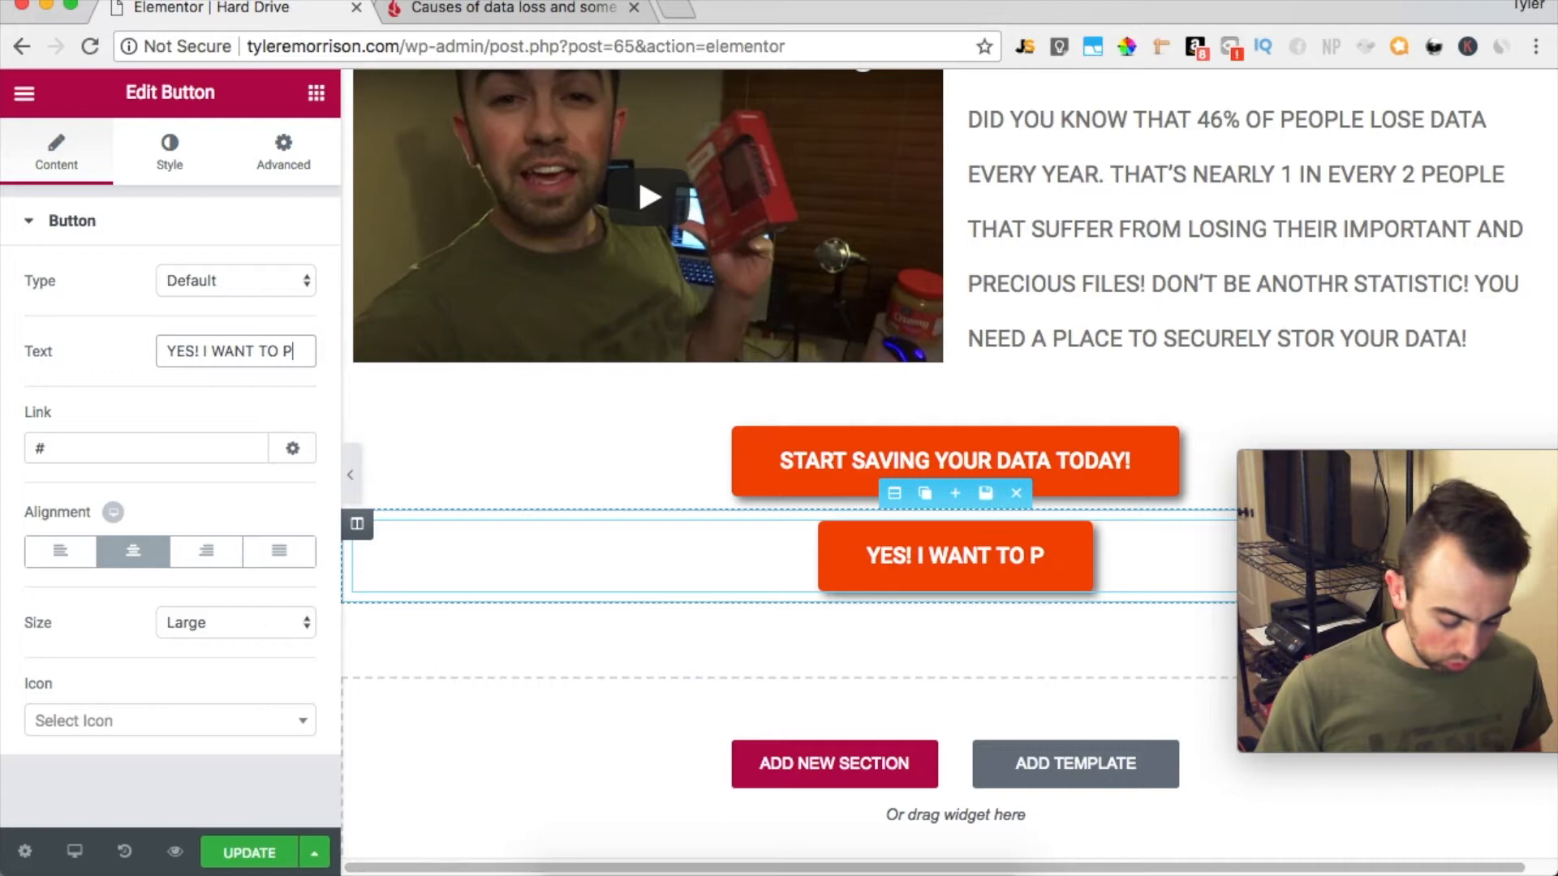
pyautogui.write('ROTECT MY DATA!')
# Turn on autoplay for the Toshiba hard drive review video
pyautogui.scroll(1, 974, 722)
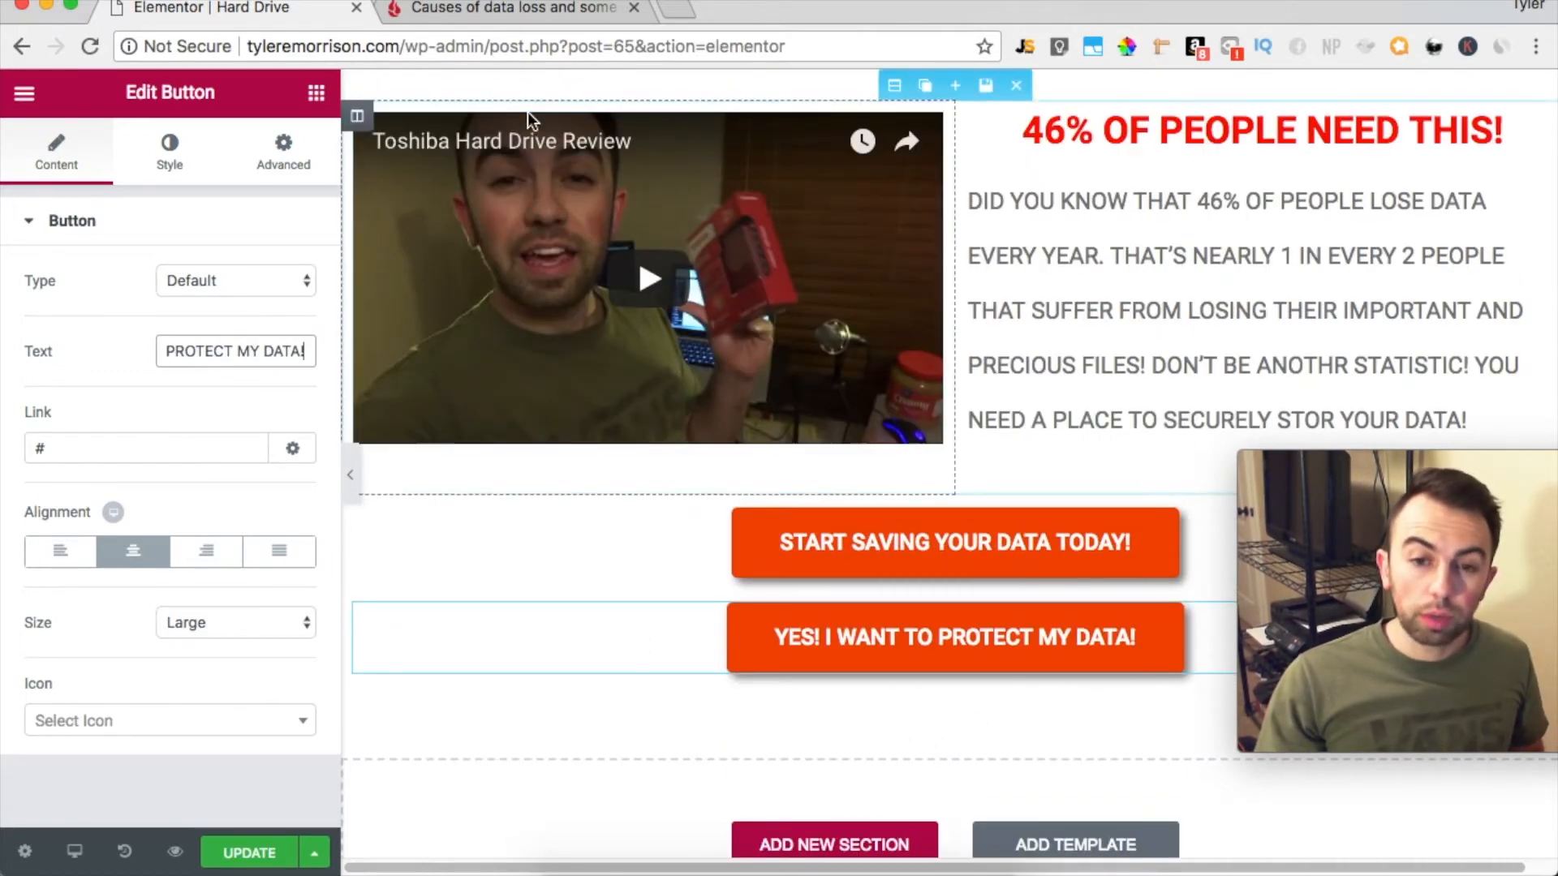
pyautogui.click(835, 279)
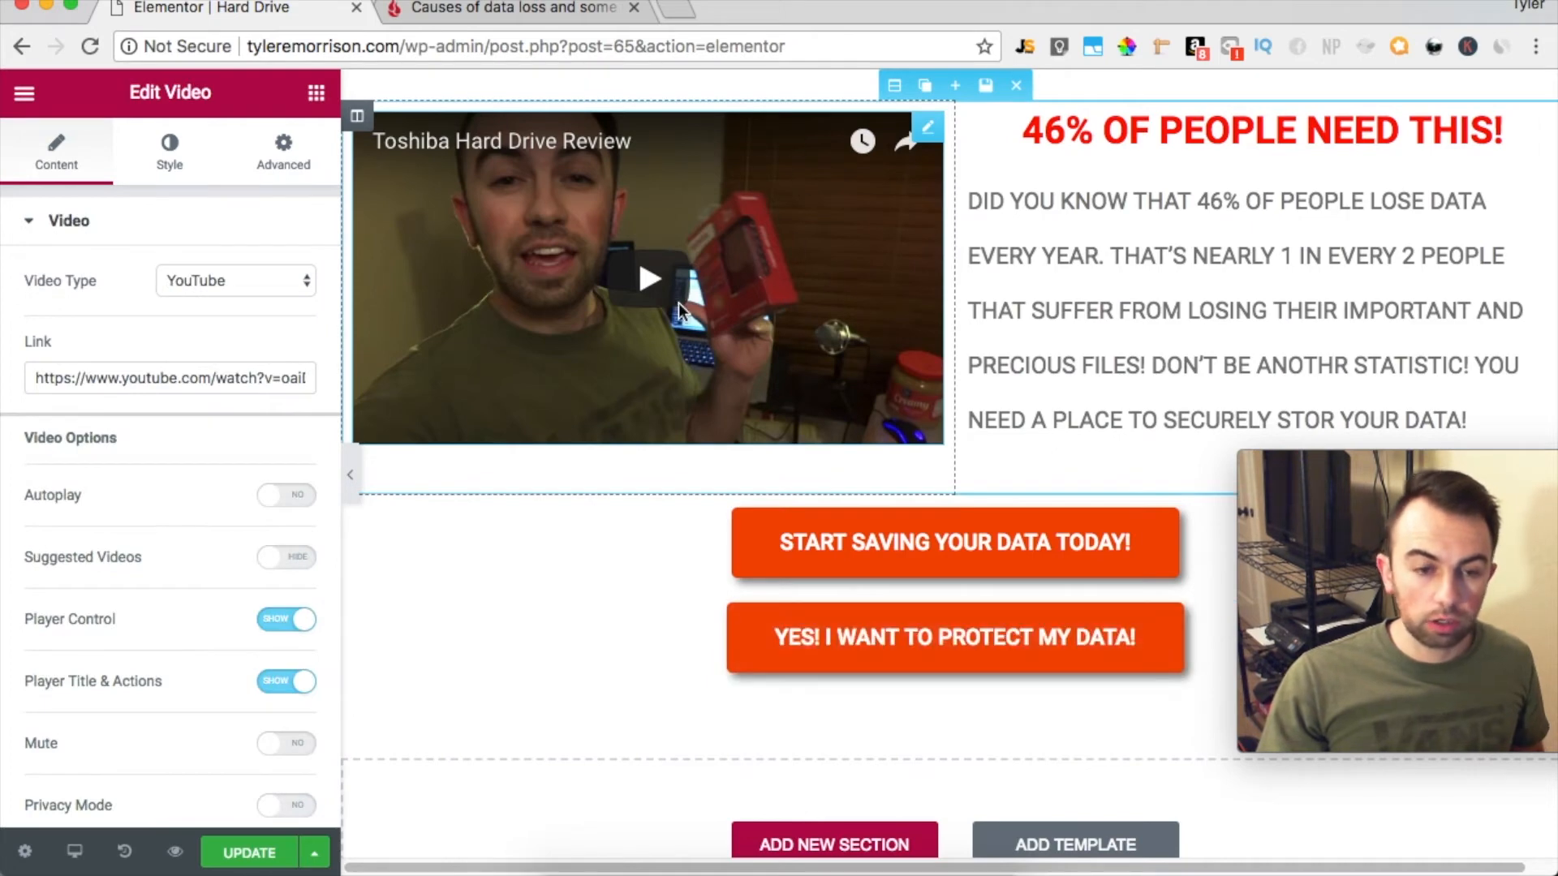
pyautogui.click(274, 497)
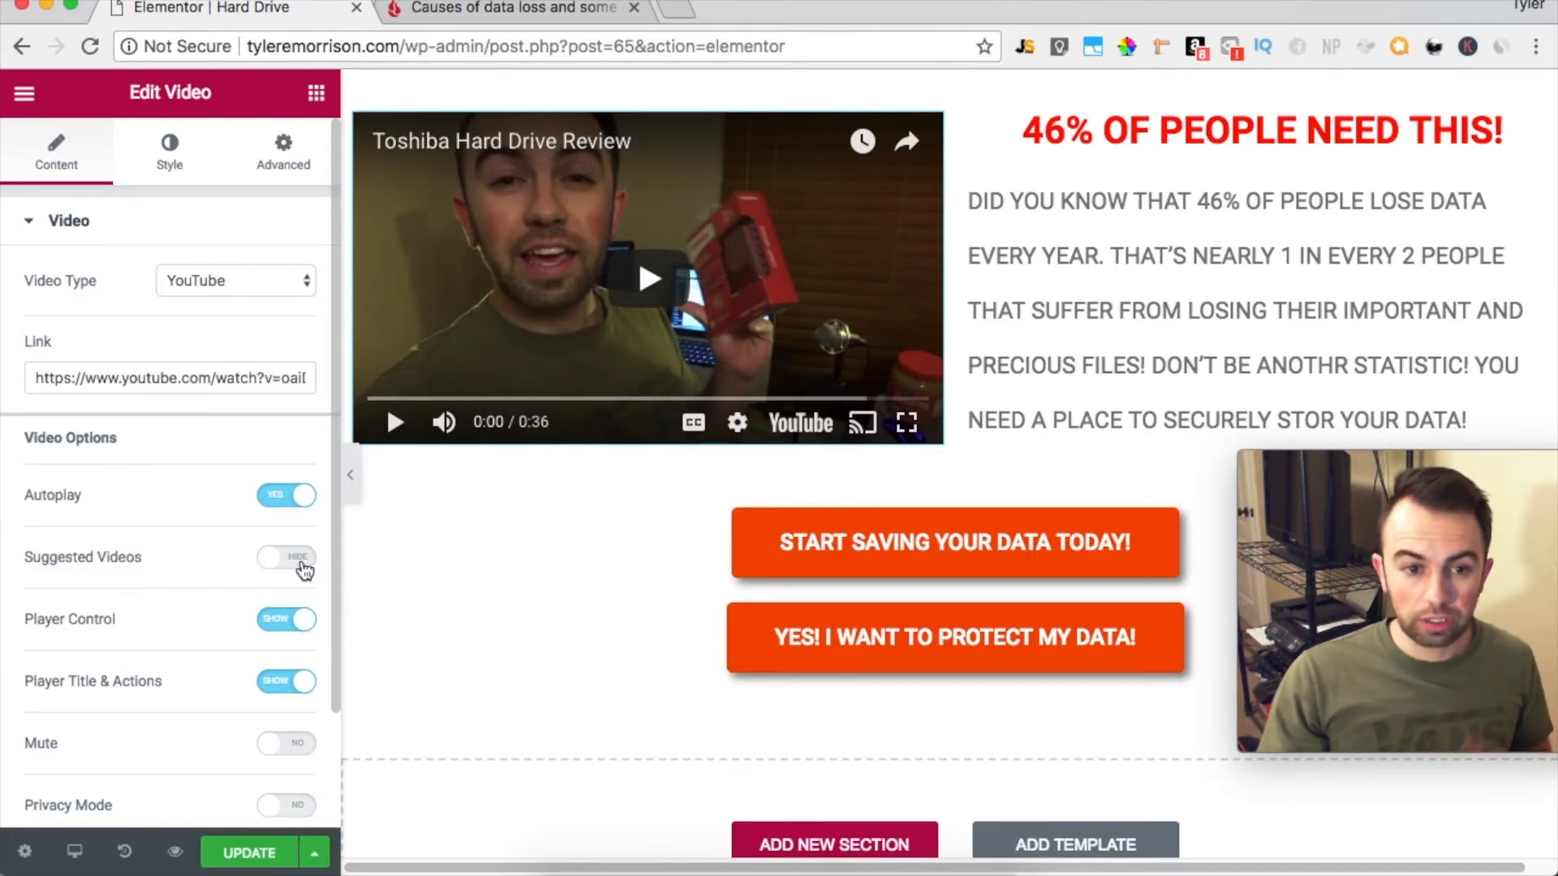
# Hide the video's player controls and its player title and actions
pyautogui.click(307, 623)
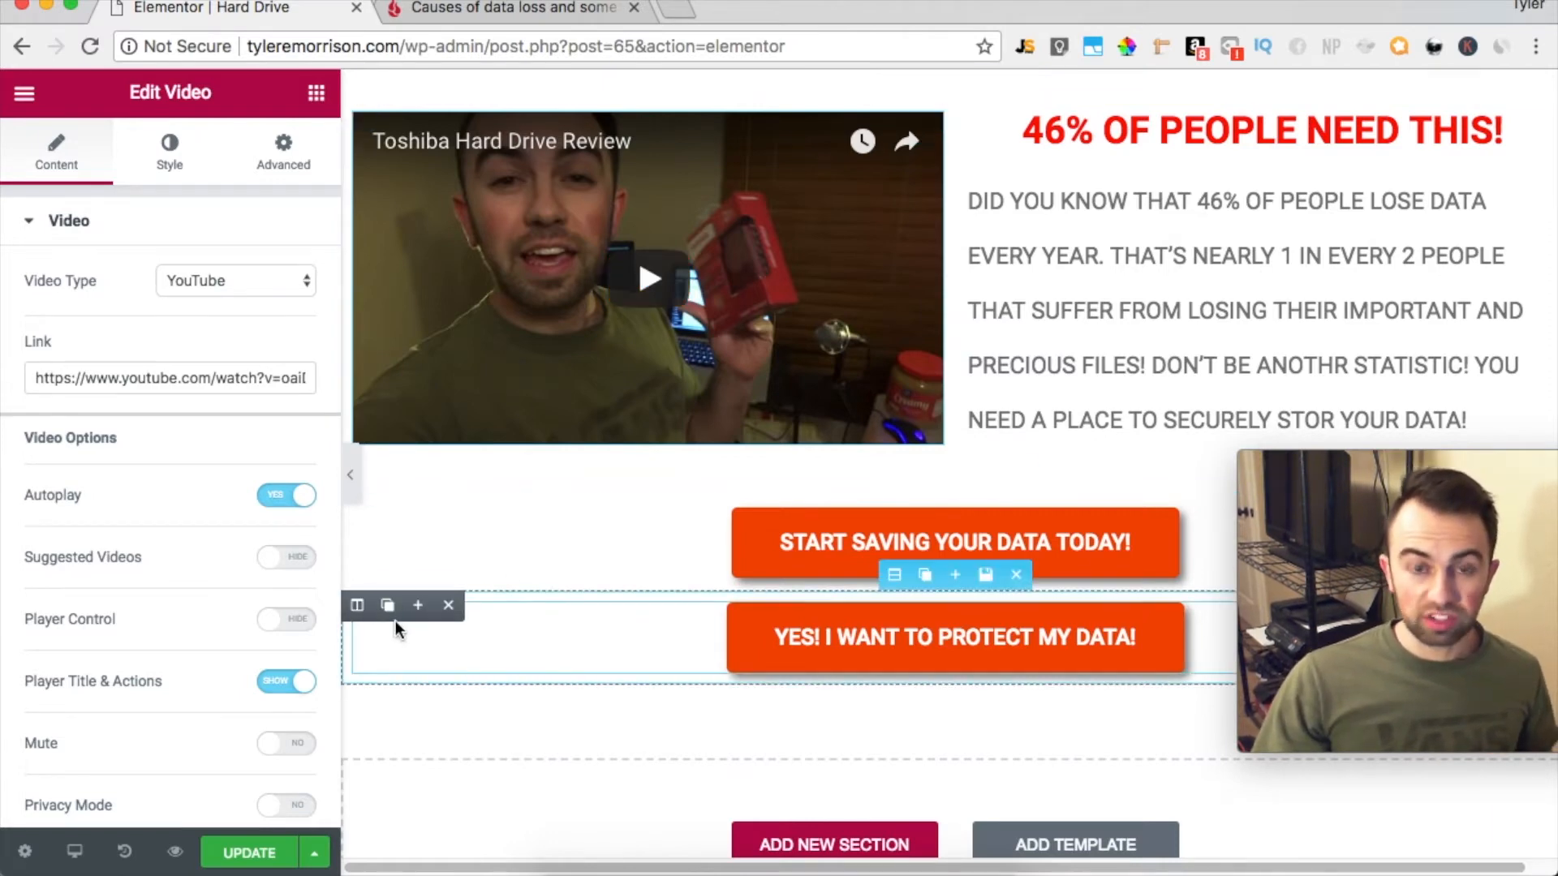
pyautogui.scroll(-3, 257, 553)
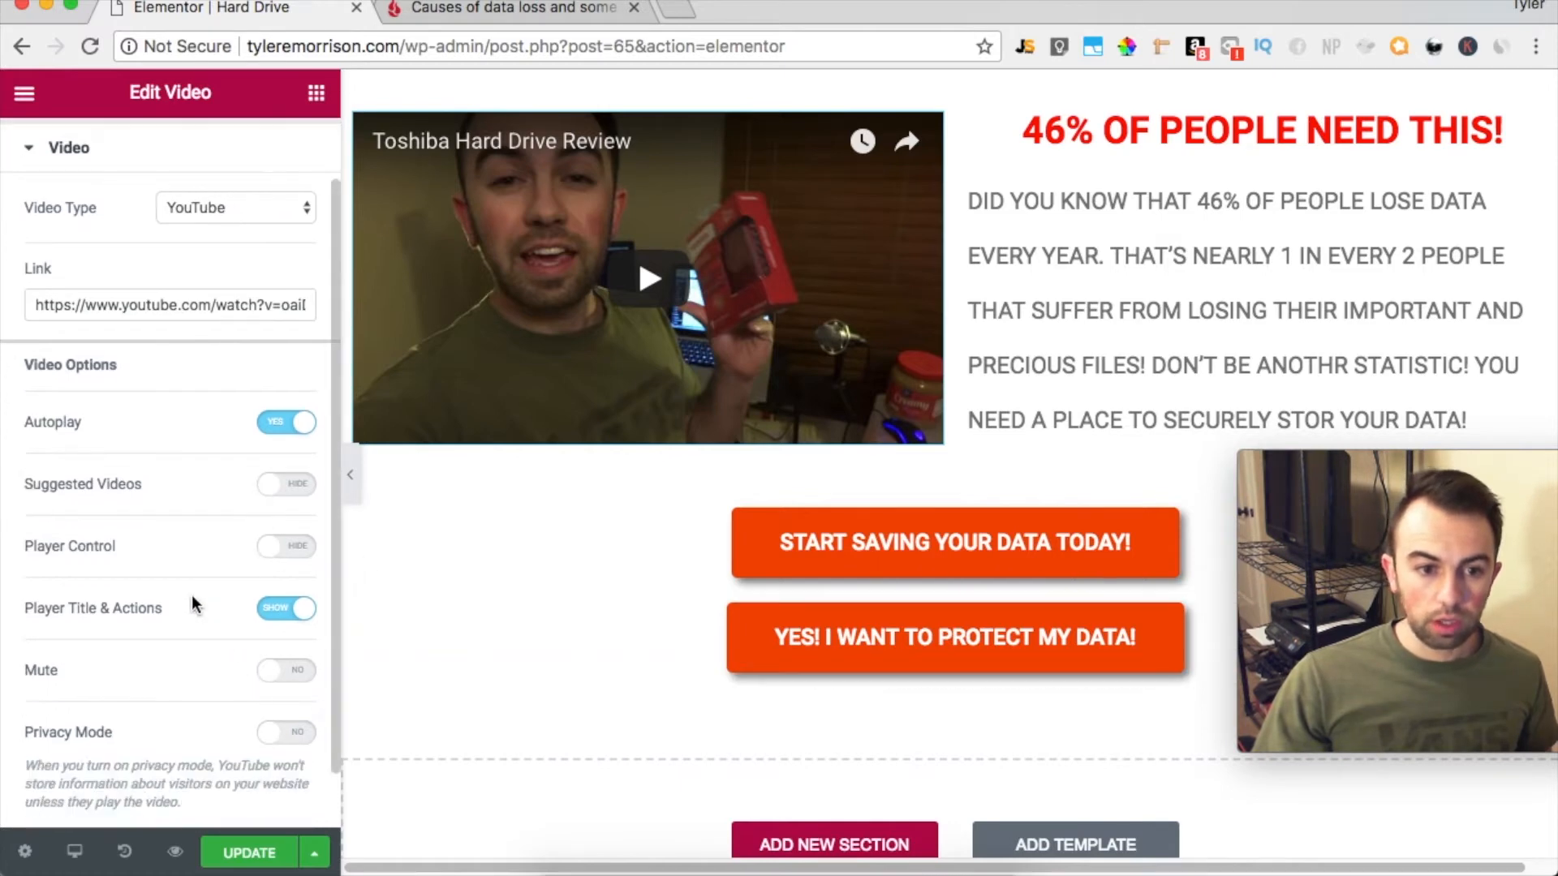
pyautogui.click(295, 615)
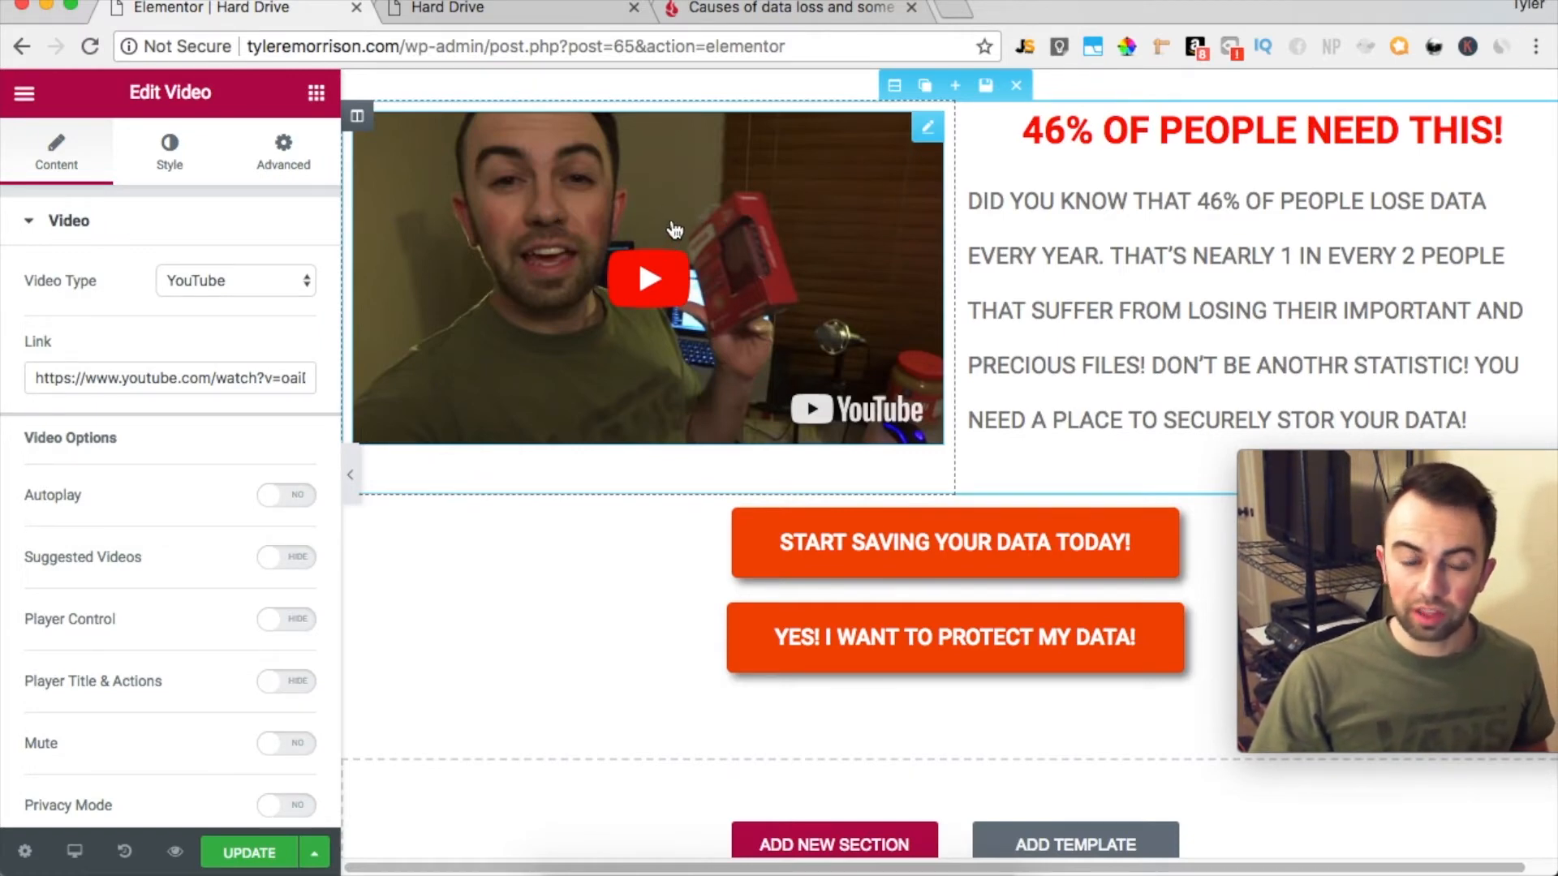
# Switch to the live Hard Drive page and purge the site's entire cache
pyautogui.click(480, 10)
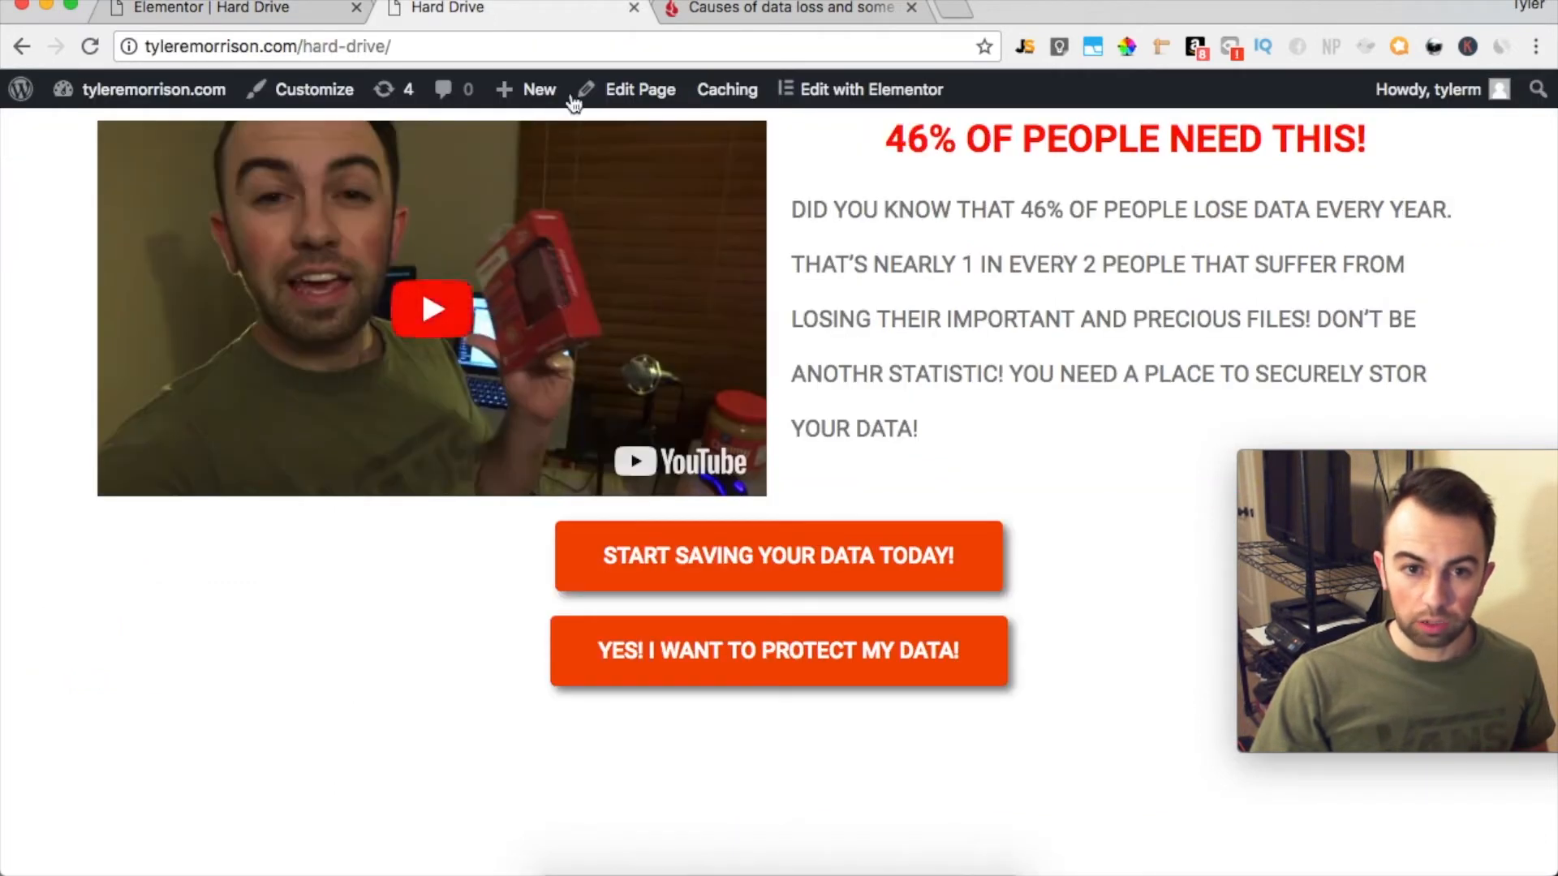
pyautogui.moveTo(715, 81)
pyautogui.click(741, 135)
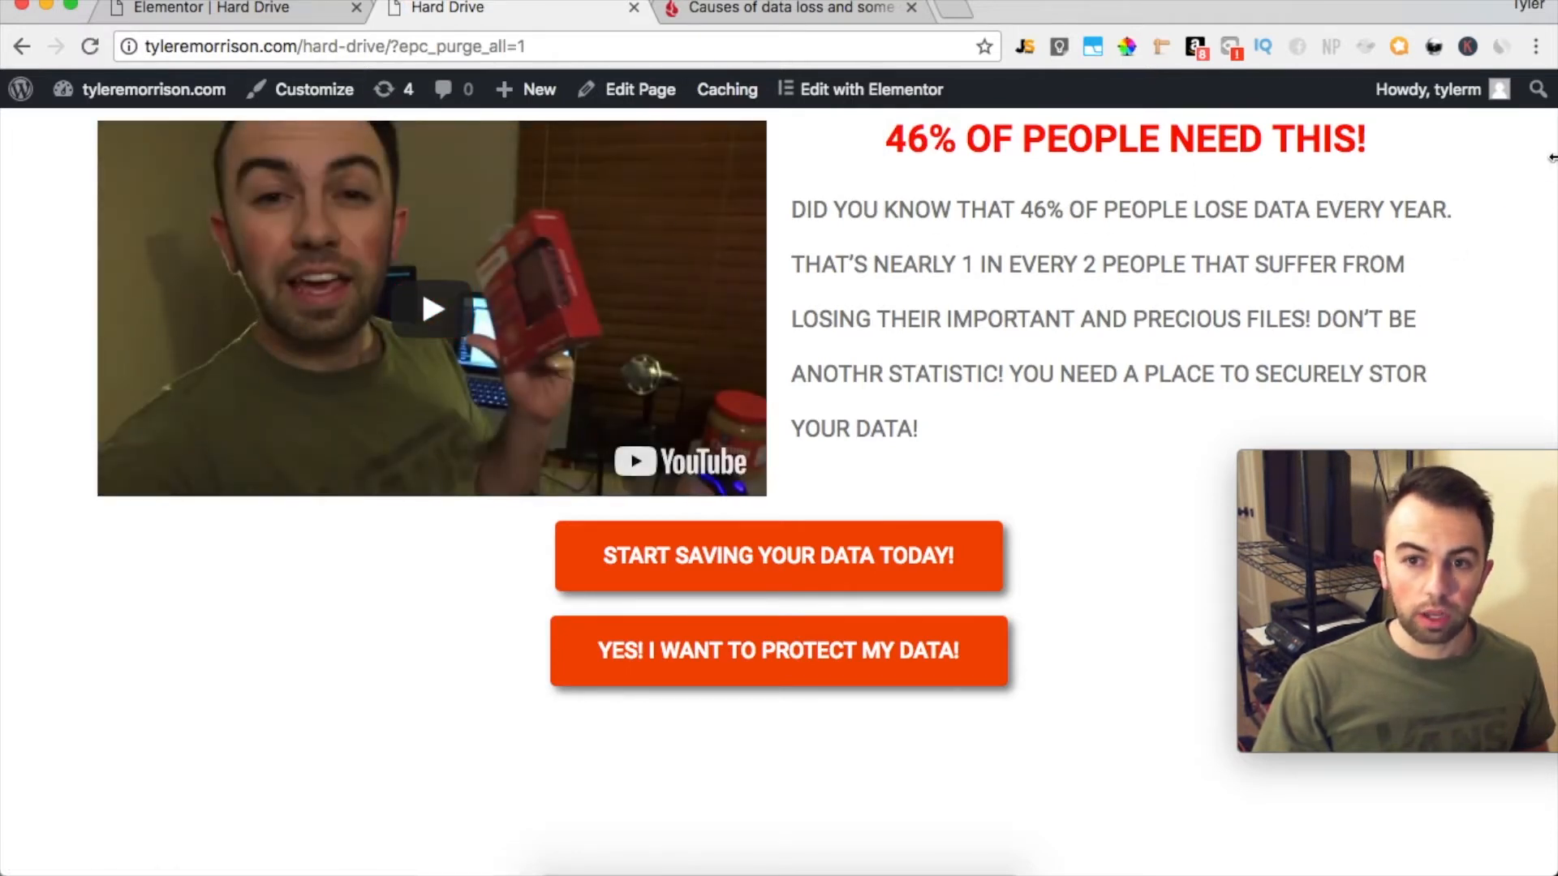
# Play the video on the live page to check how it looks without player controls, and pause it
pyautogui.moveTo(61, 108)
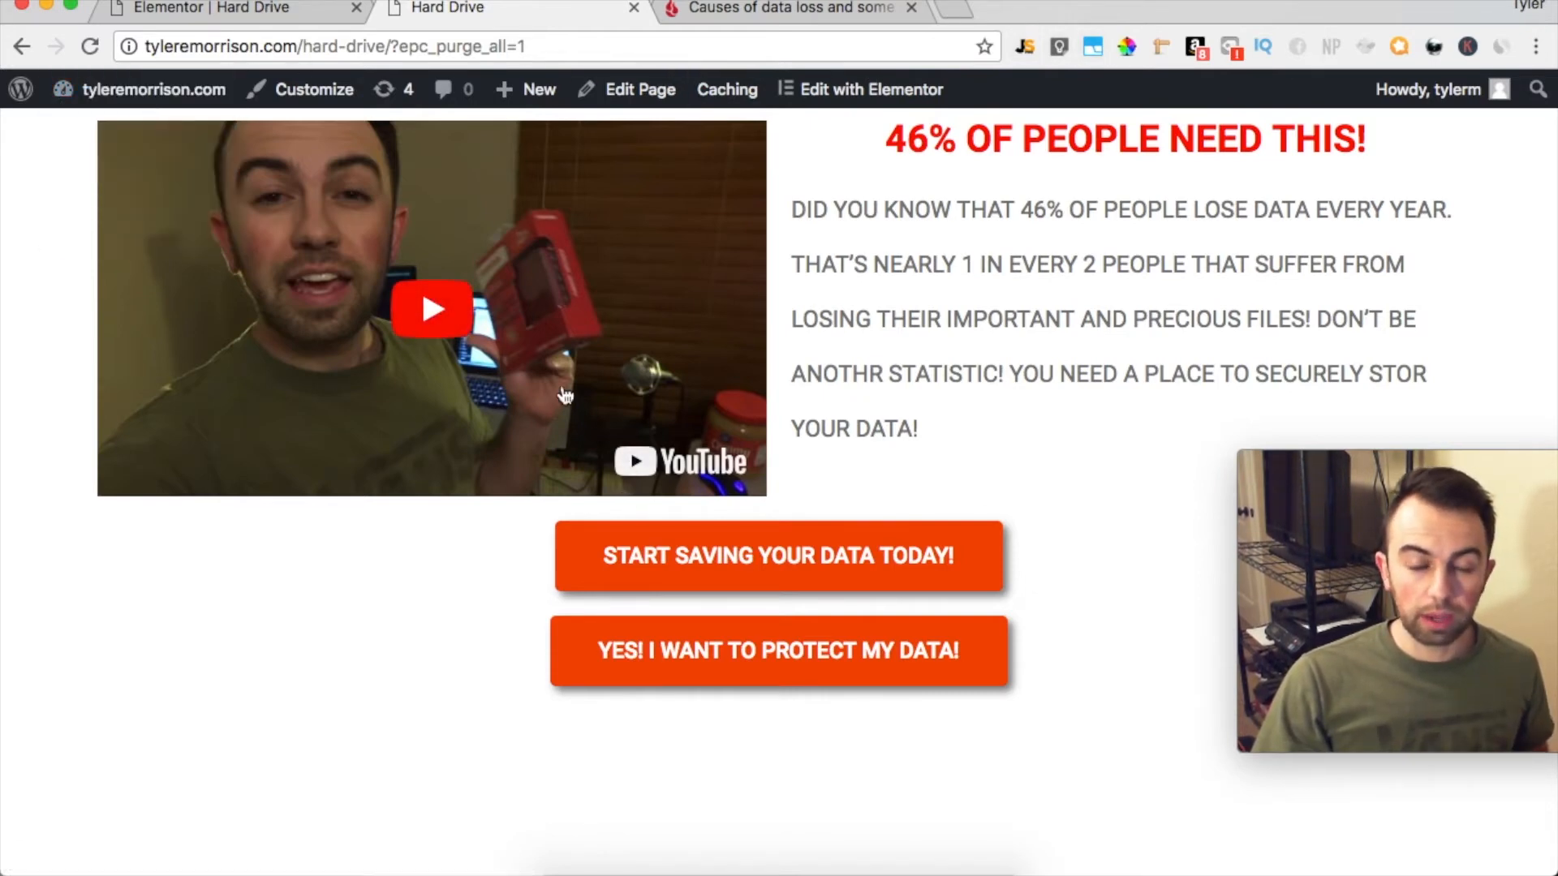
pyautogui.click(427, 320)
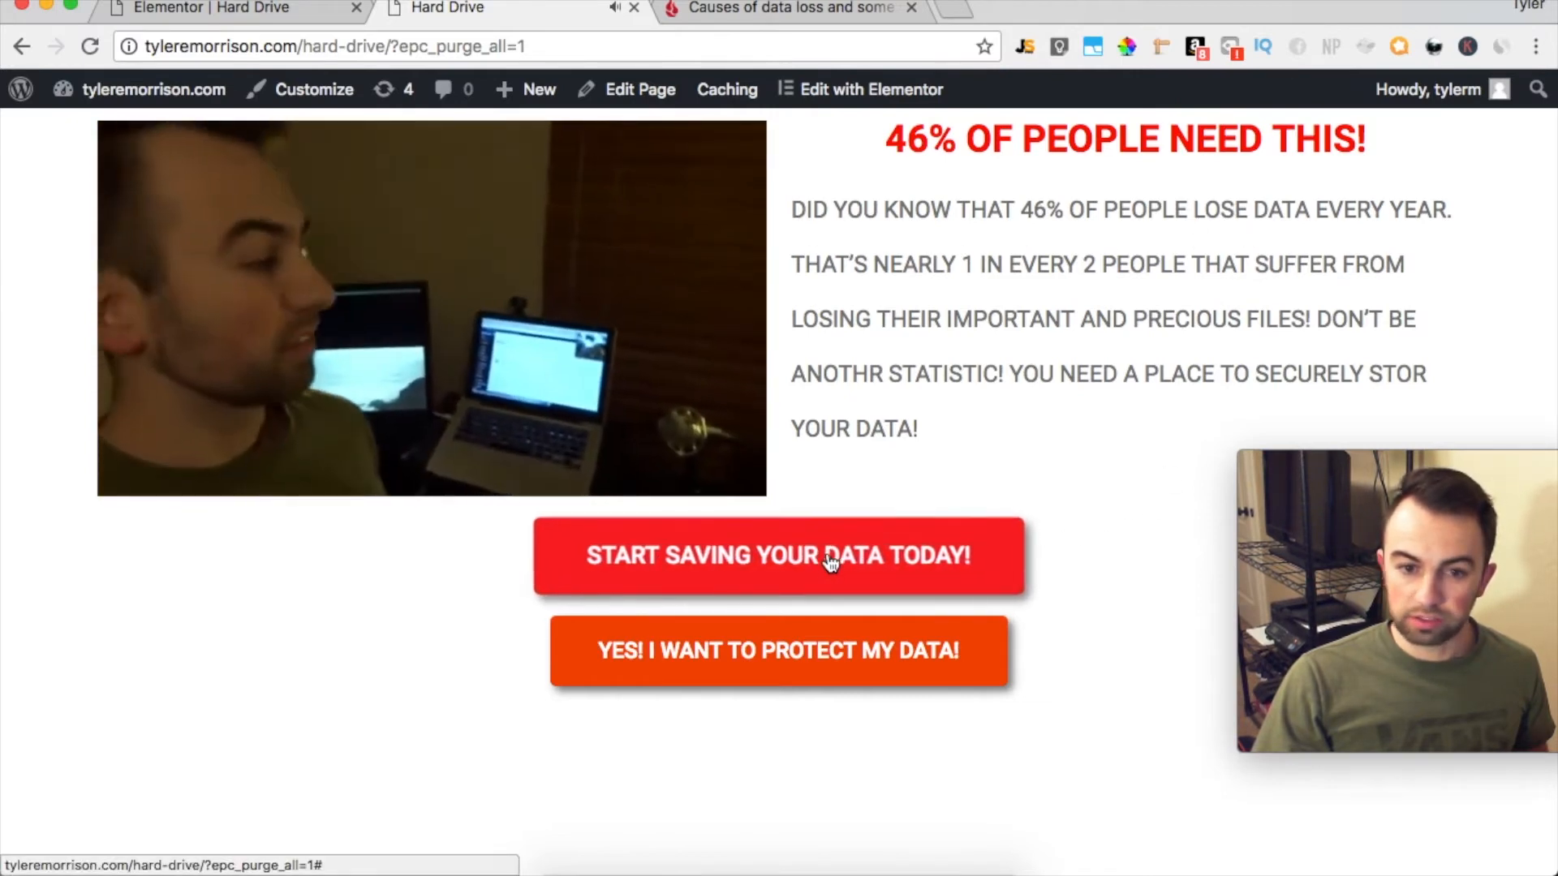
pyautogui.click(577, 239)
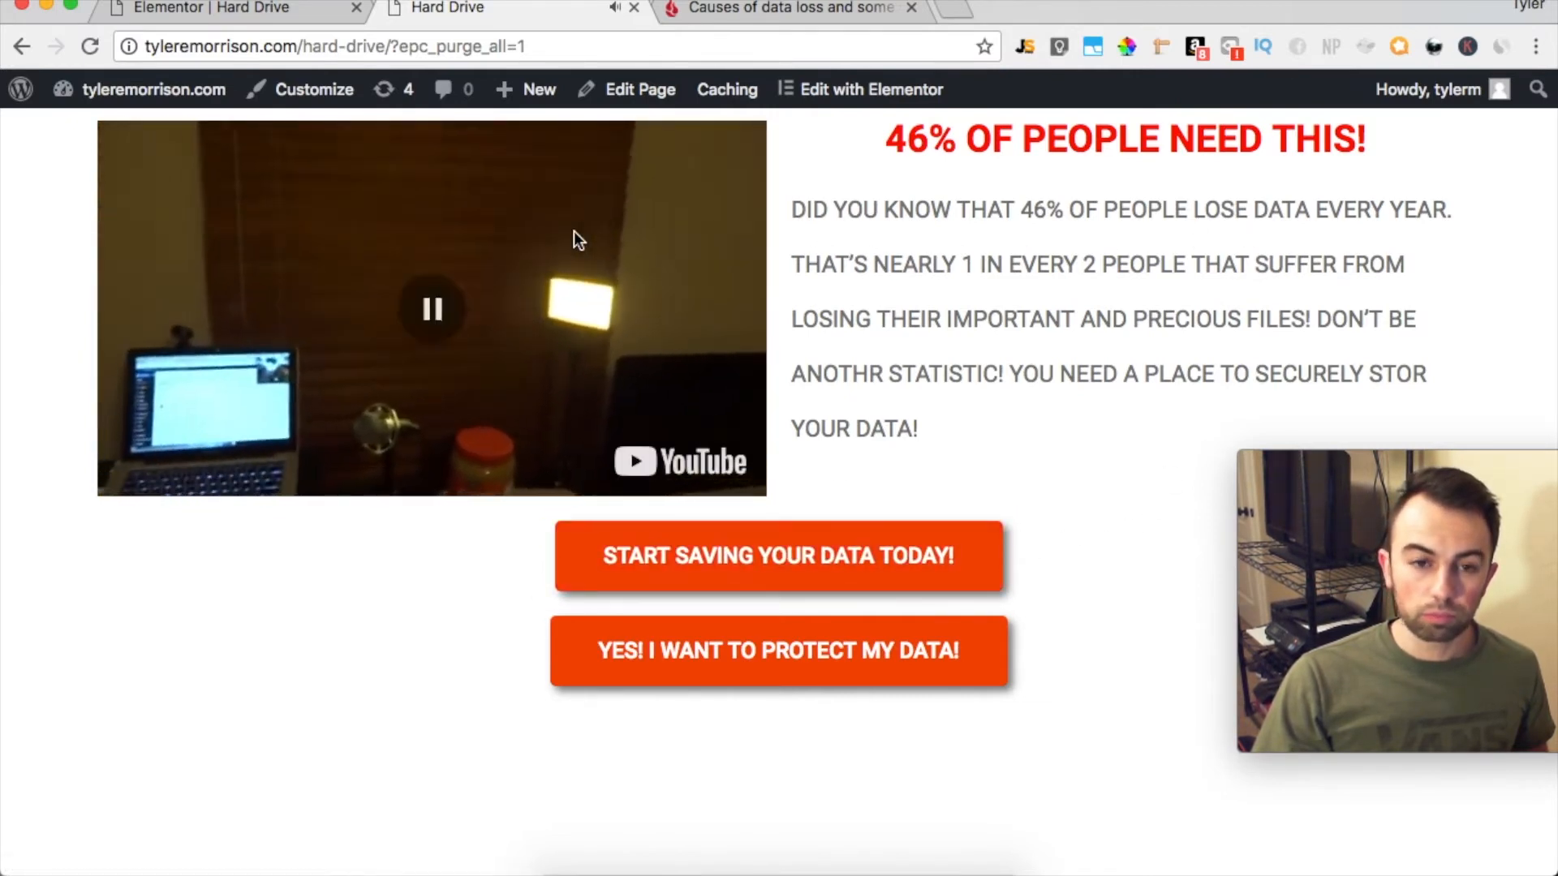
# Back in the Elementor editor, set the START SAVING YOUR DATA TODAY! button's entrance animation to Swing
pyautogui.click(259, 13)
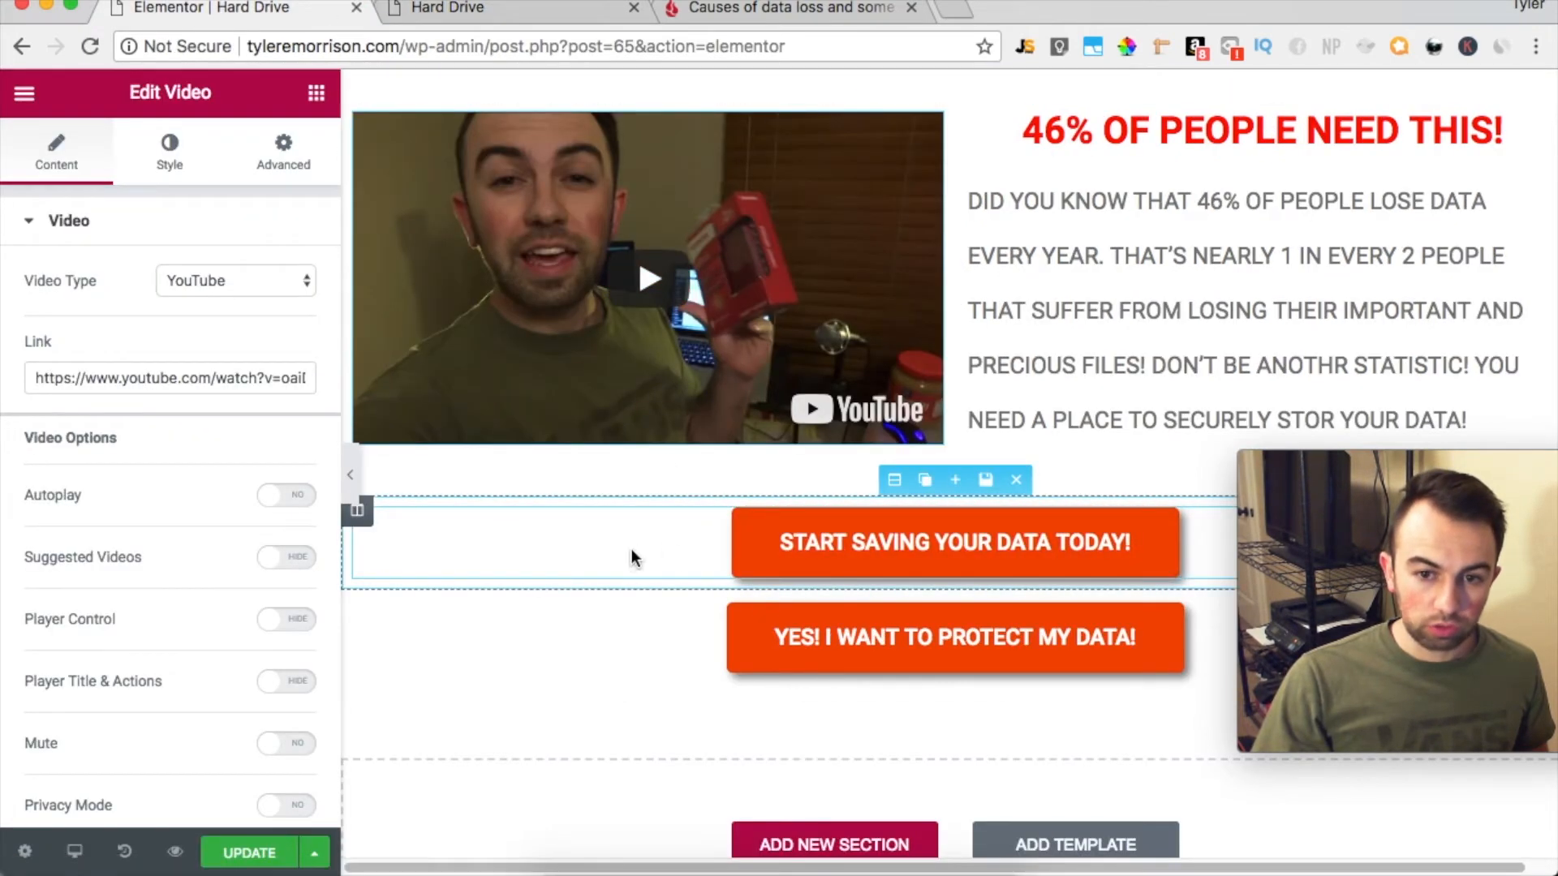
pyautogui.click(901, 540)
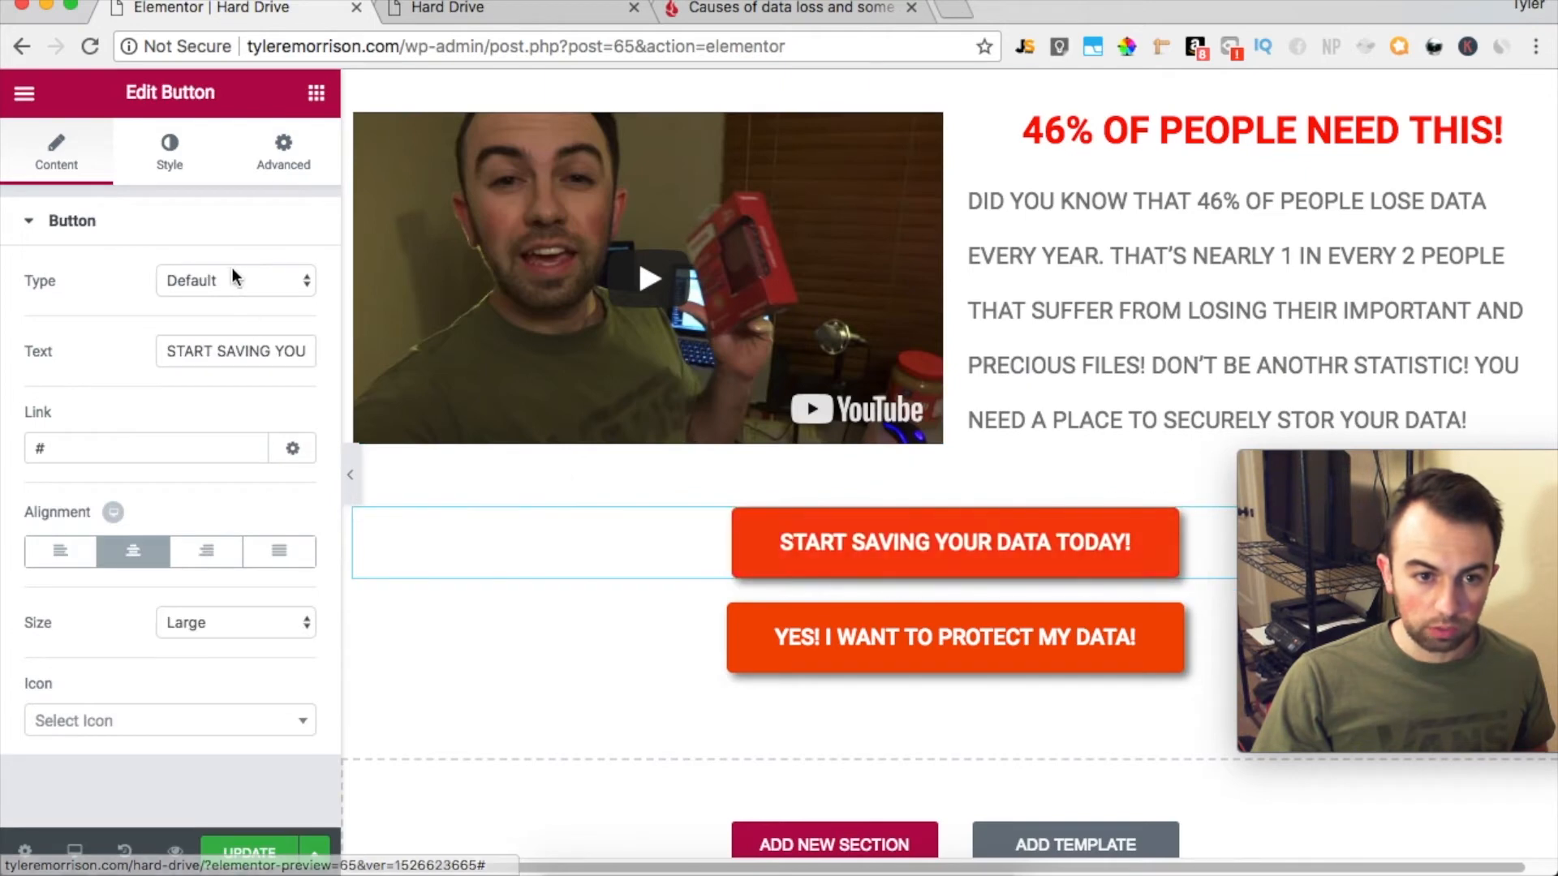
pyautogui.click(169, 163)
pyautogui.click(282, 153)
pyautogui.scroll(-2, 244, 406)
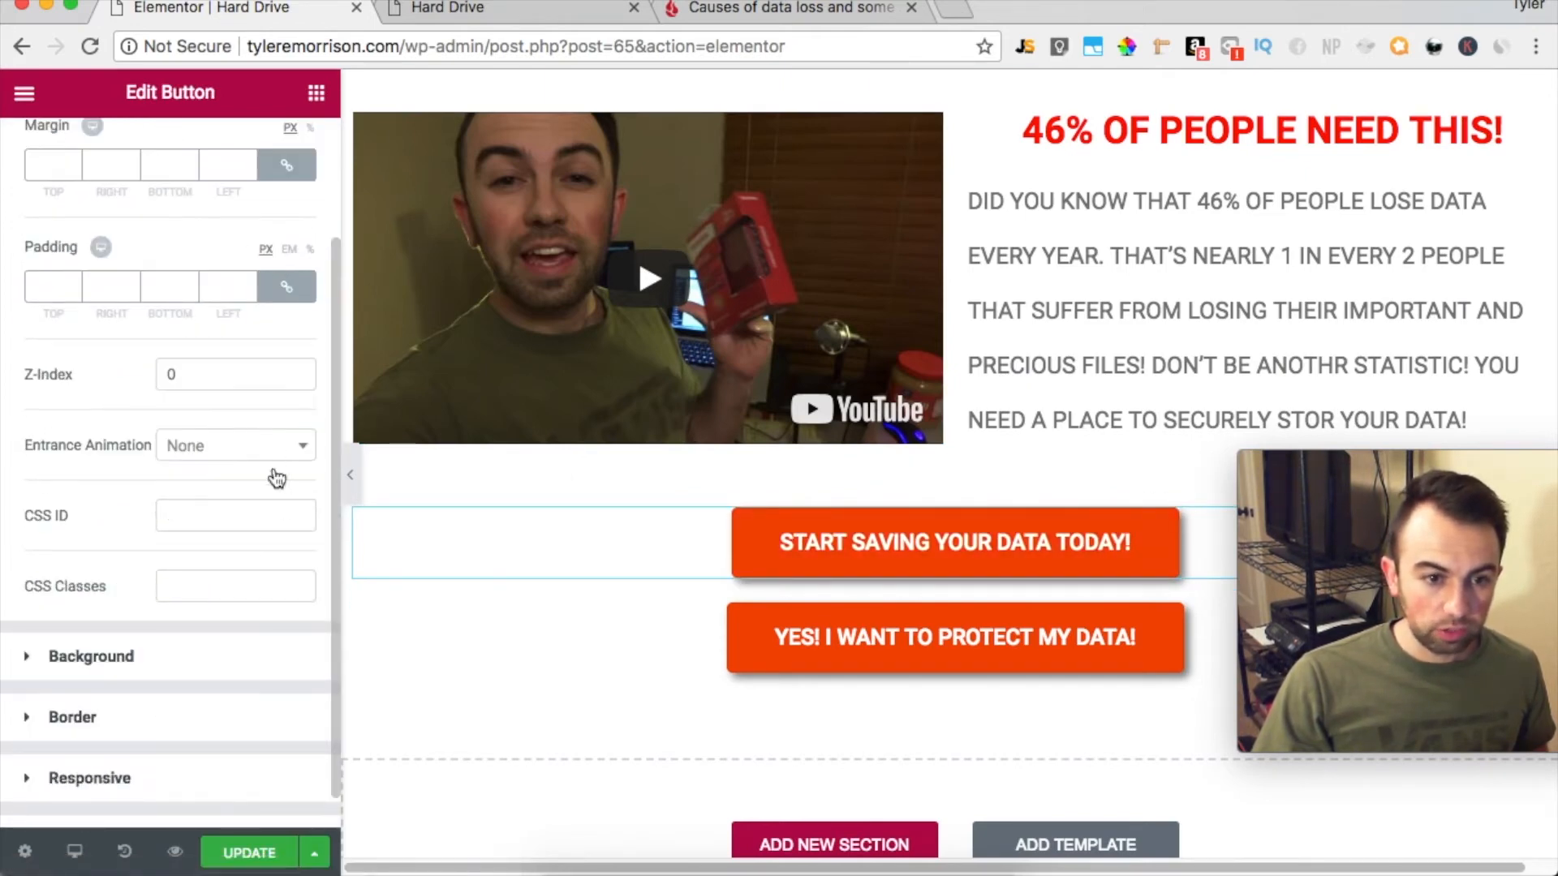
pyautogui.click(230, 452)
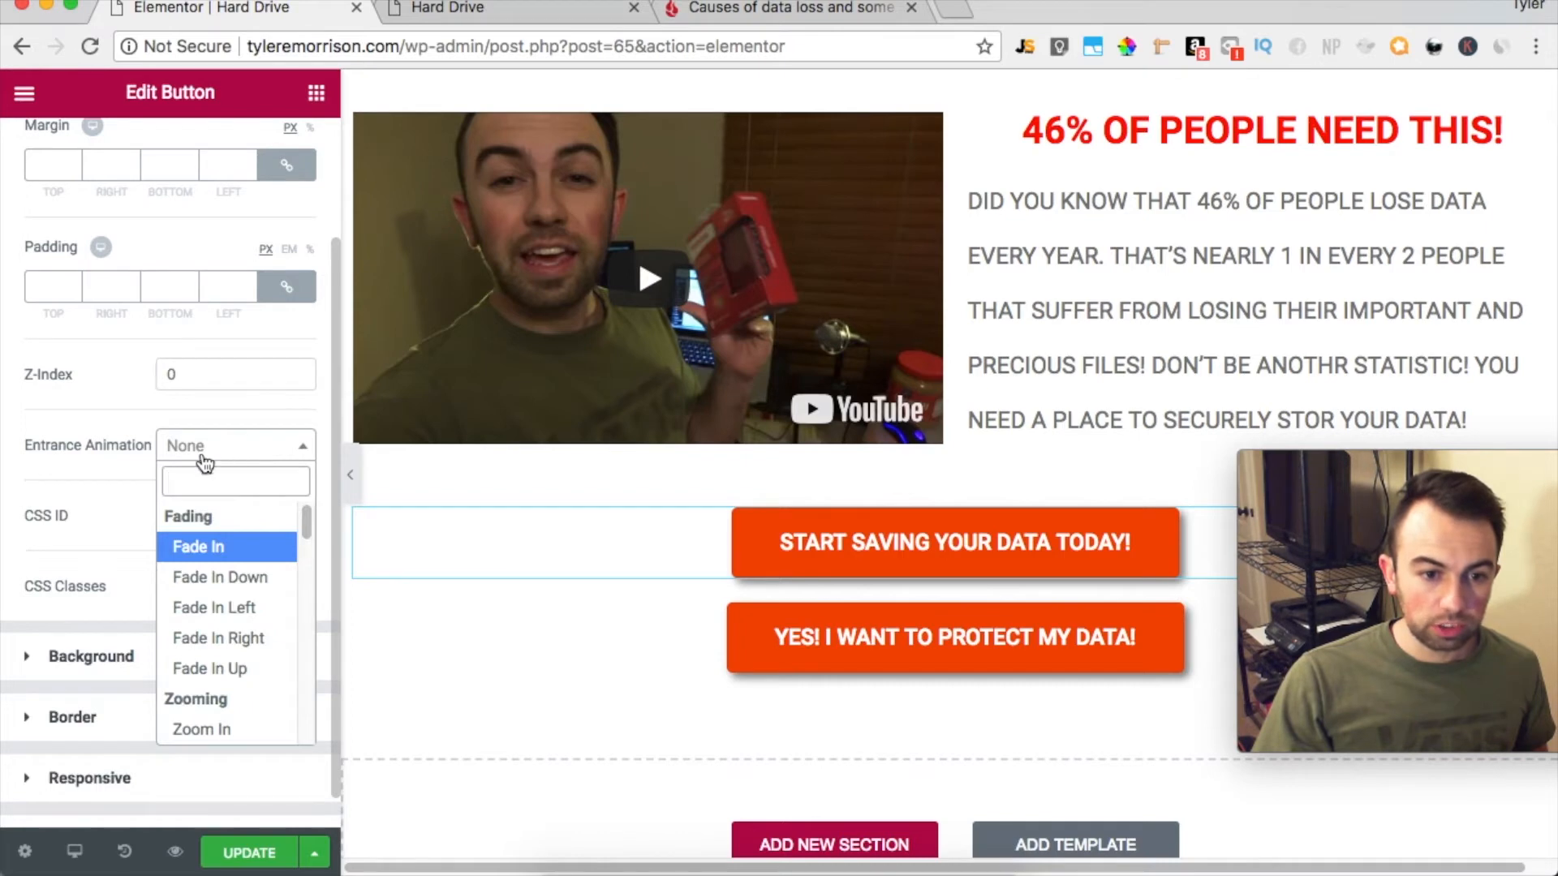
pyautogui.scroll(-6, 269, 657)
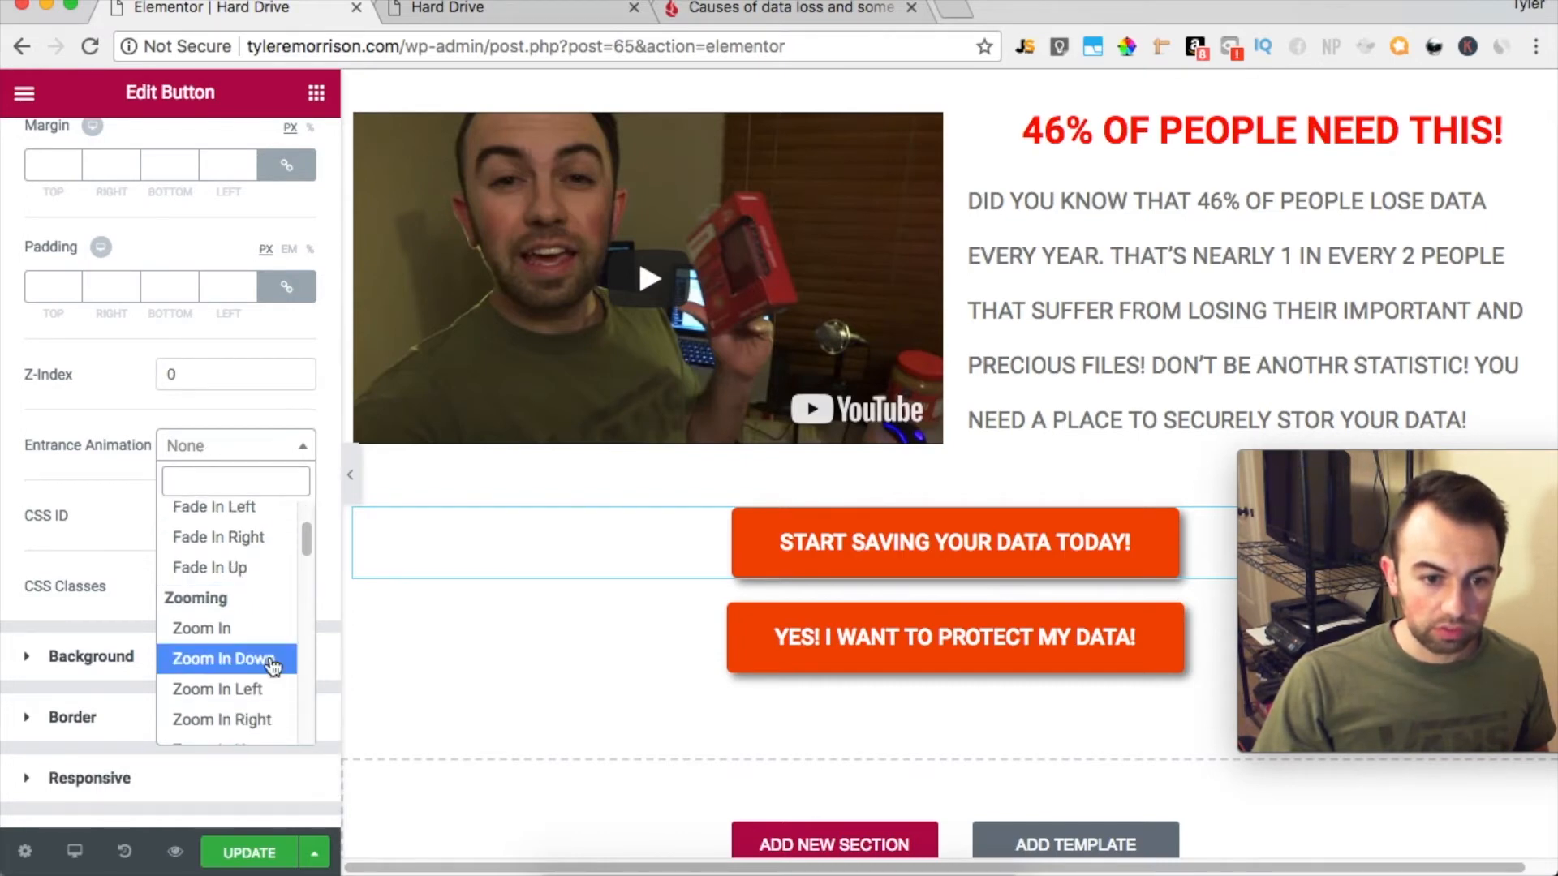
pyautogui.scroll(-5, 260, 648)
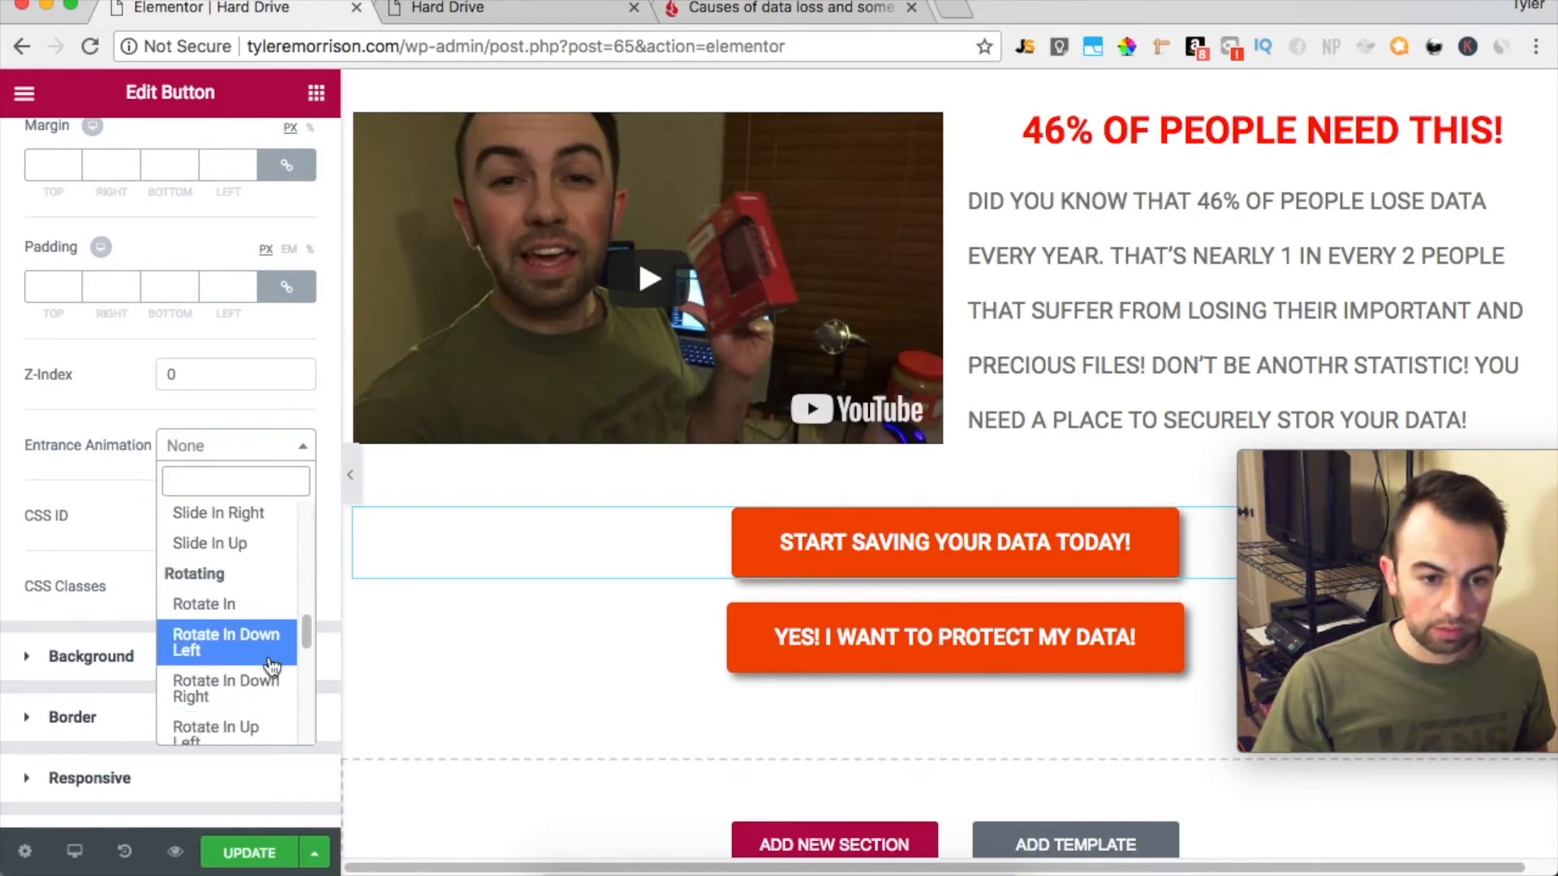
pyautogui.click(248, 641)
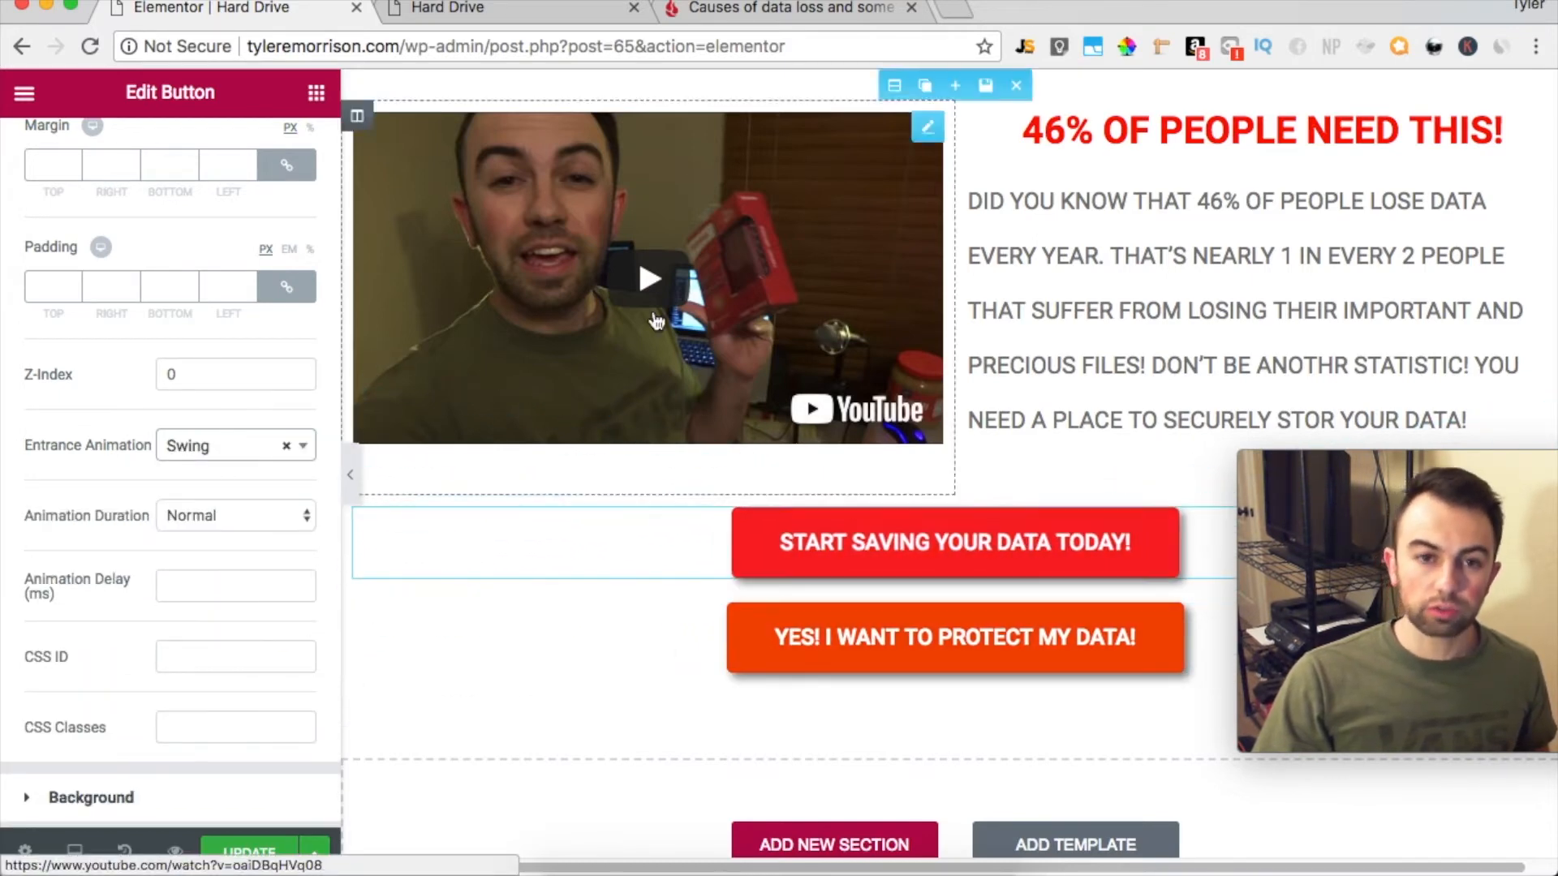
# Update the page and reload the live Hard Drive page to check the button's entrance animation
pyautogui.click(249, 853)
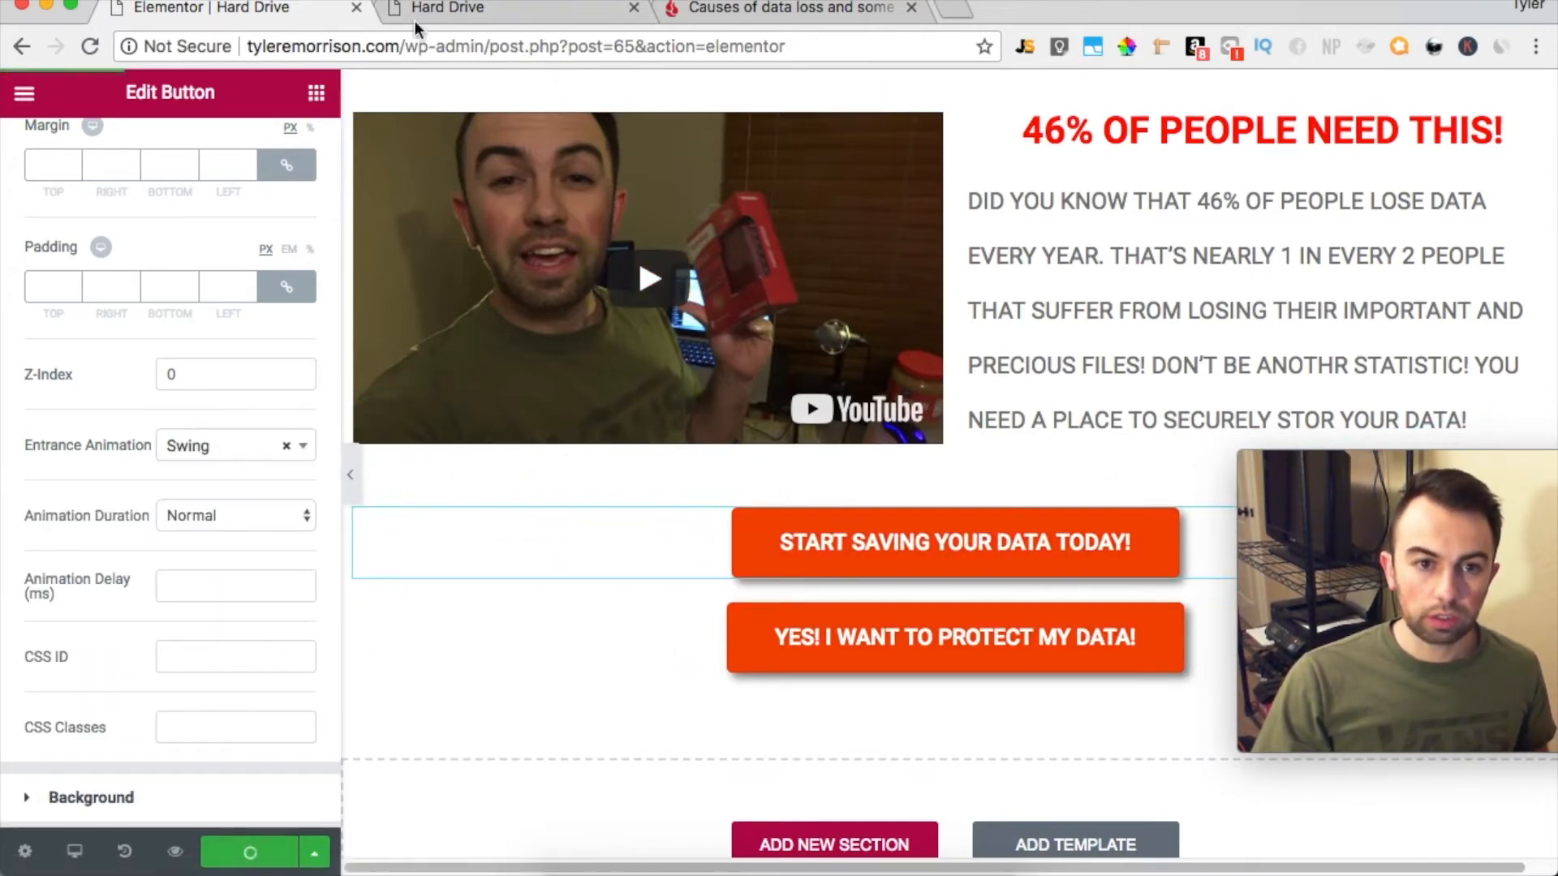
pyautogui.click(426, 12)
pyautogui.click(90, 46)
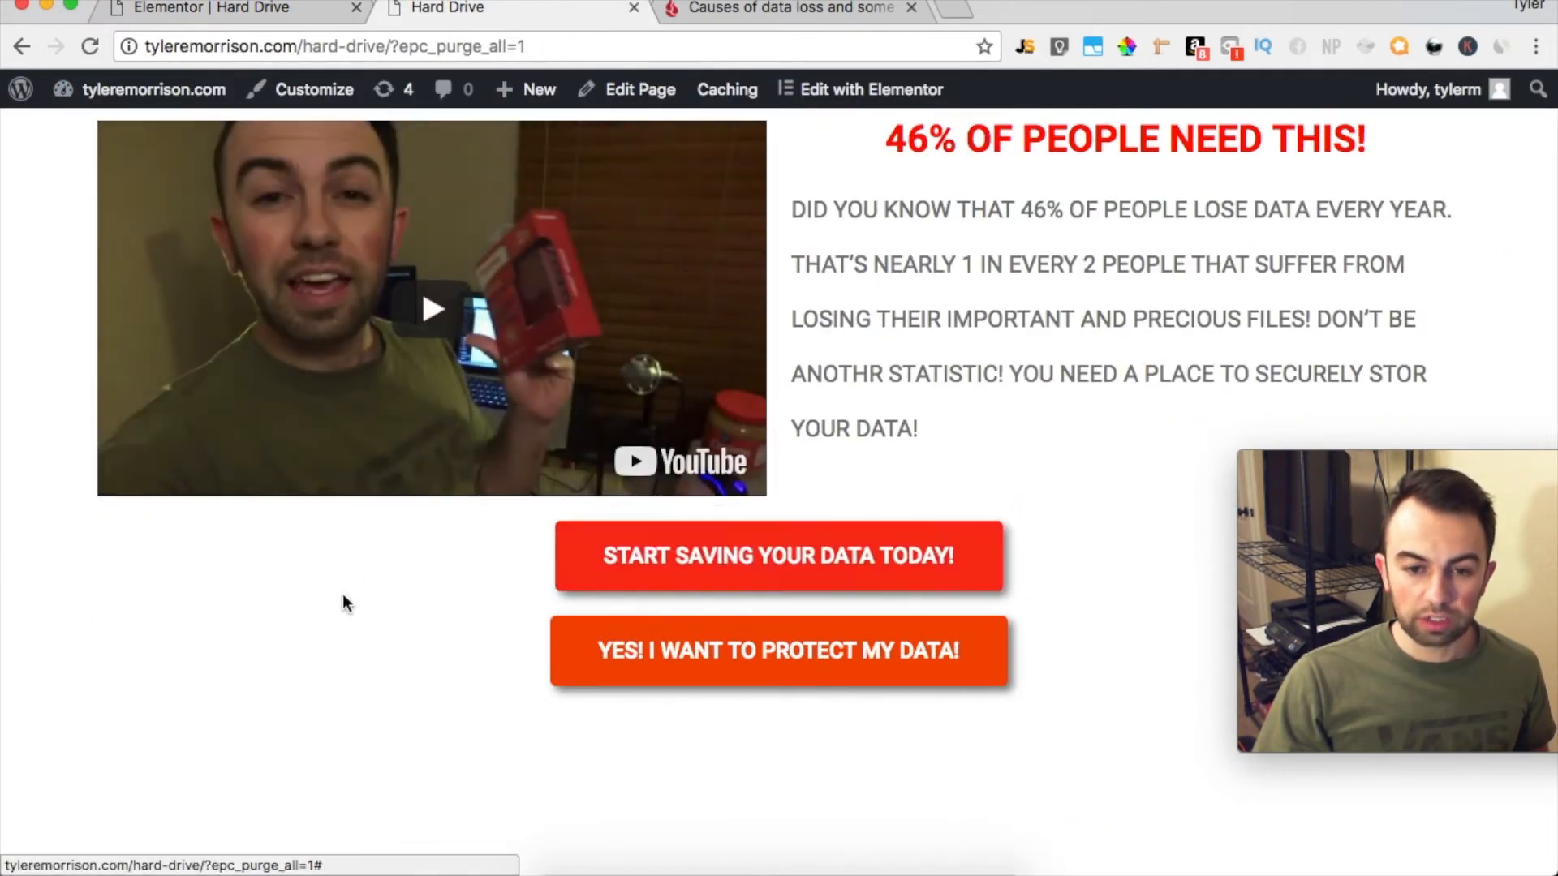
# Back in the Elementor editor, add a section of three equal columns below the buttons and place an Icon Box widget in its first column
pyautogui.click(315, 8)
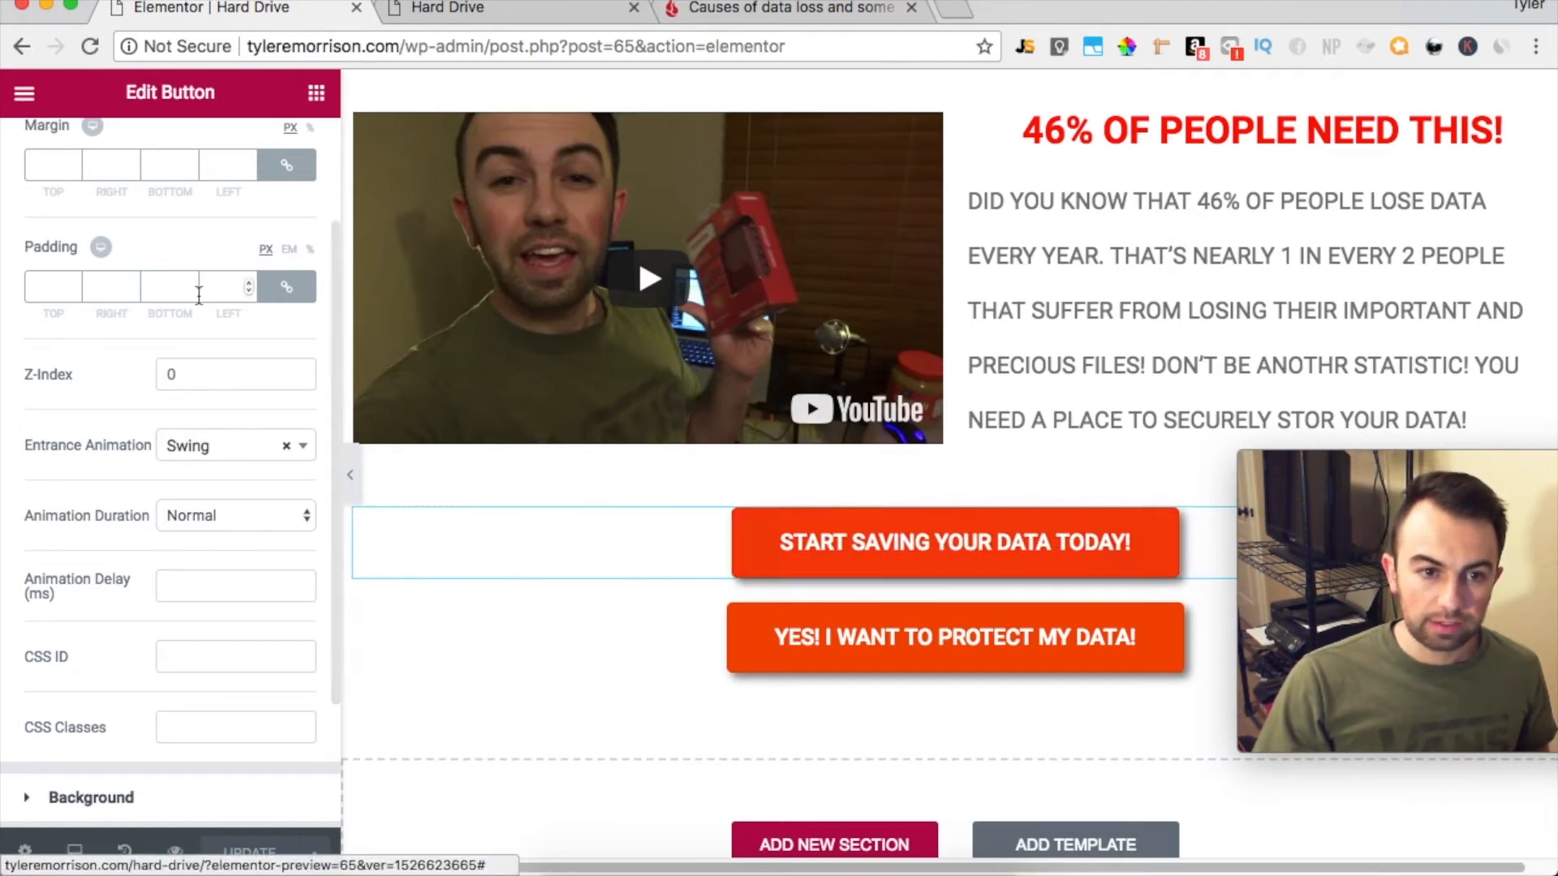
pyautogui.click(316, 93)
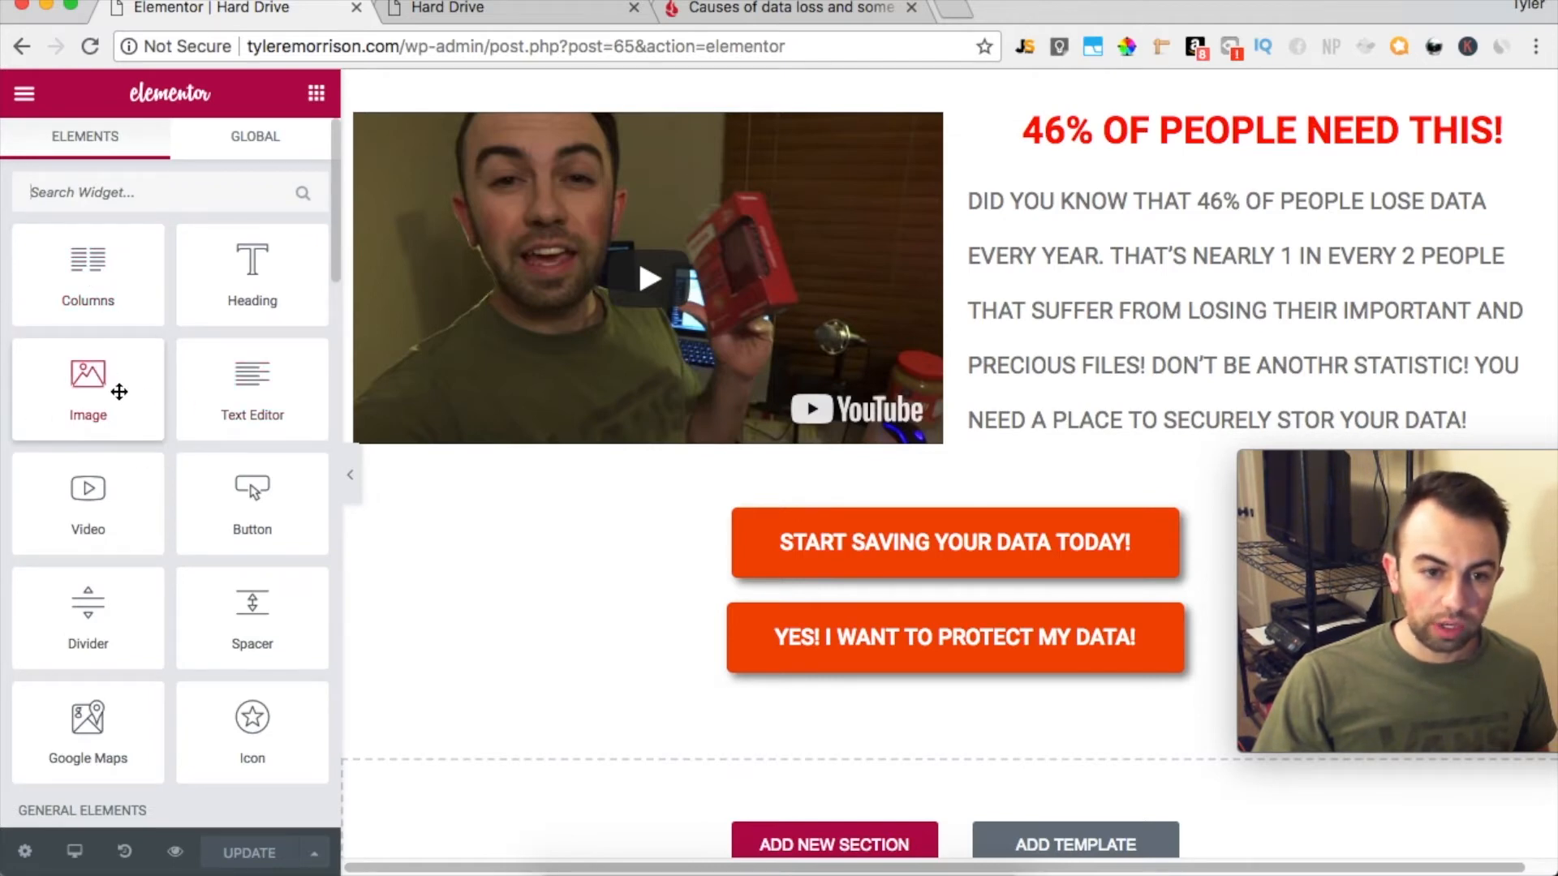
pyautogui.scroll(-5, 254, 367)
pyautogui.scroll(-4, 255, 372)
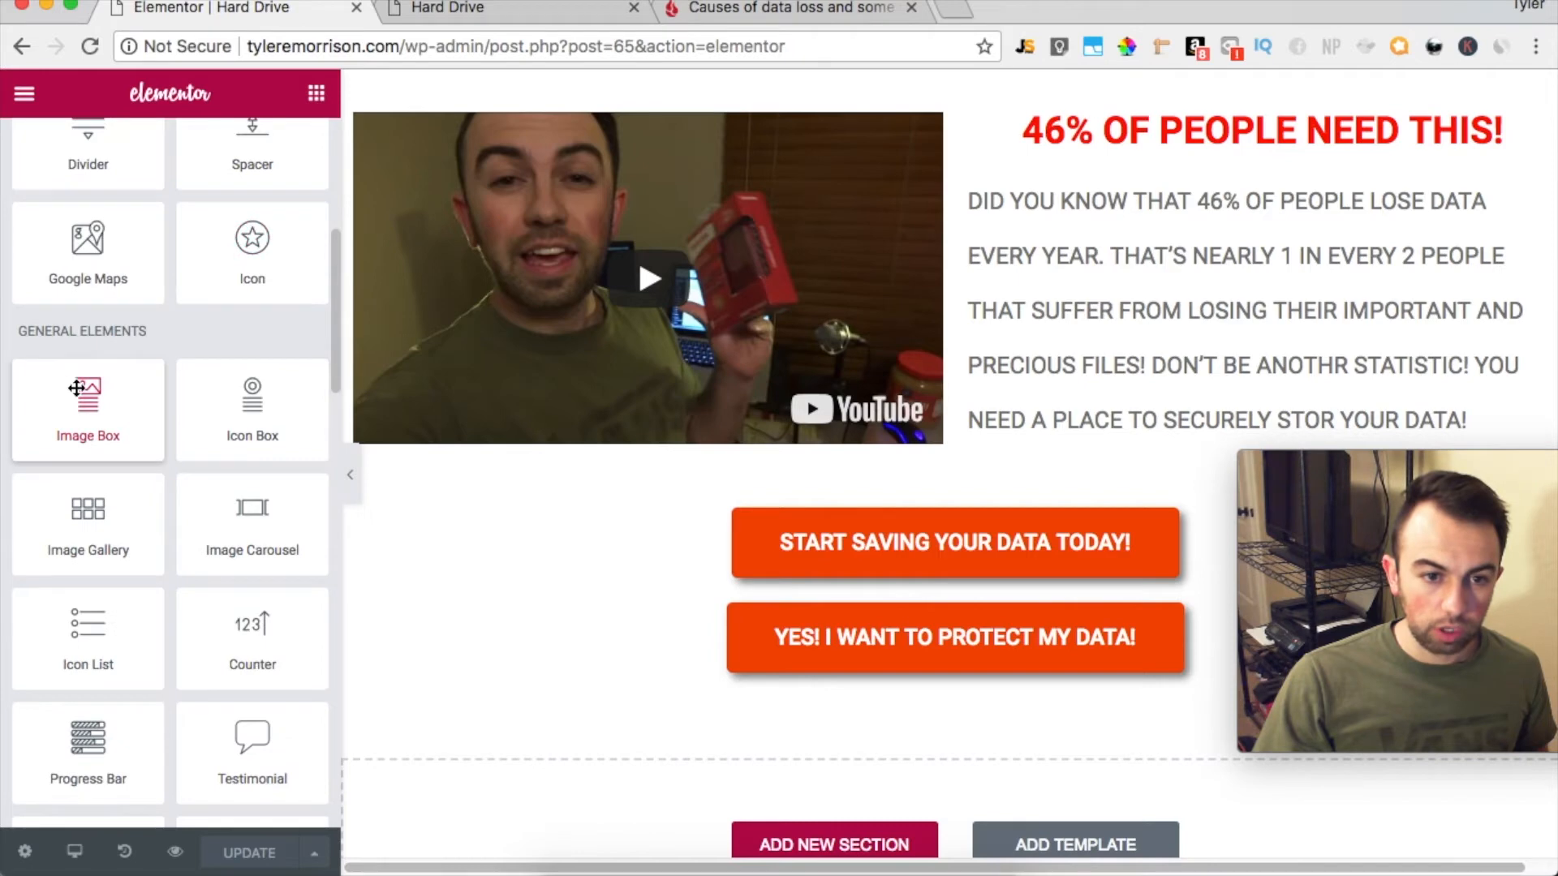
pyautogui.click(877, 843)
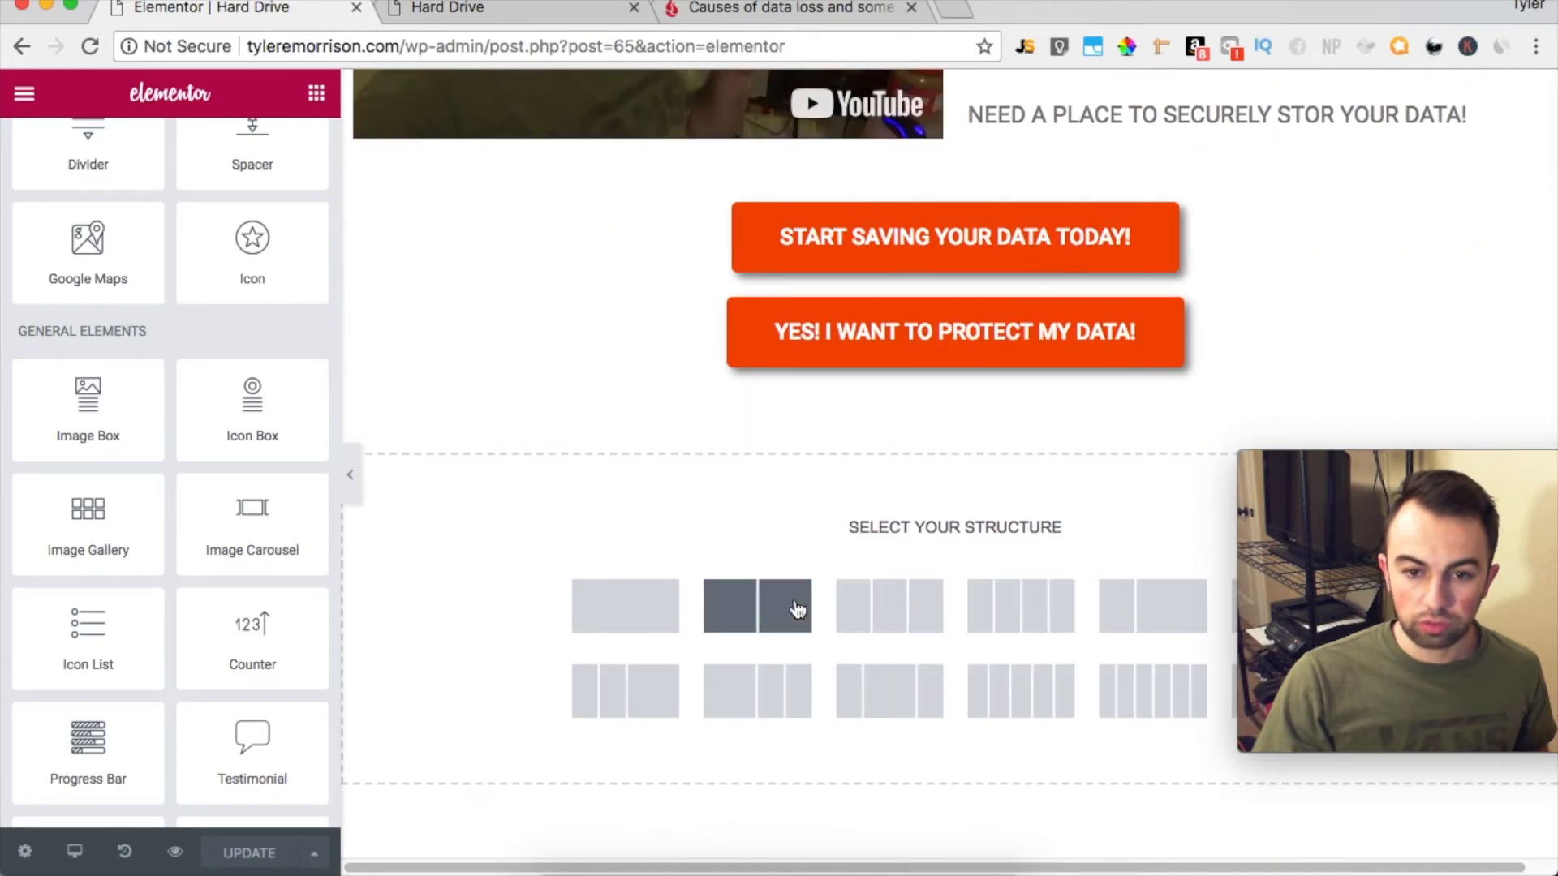
pyautogui.click(890, 621)
pyautogui.moveTo(261, 421); pyautogui.dragTo(546, 500)
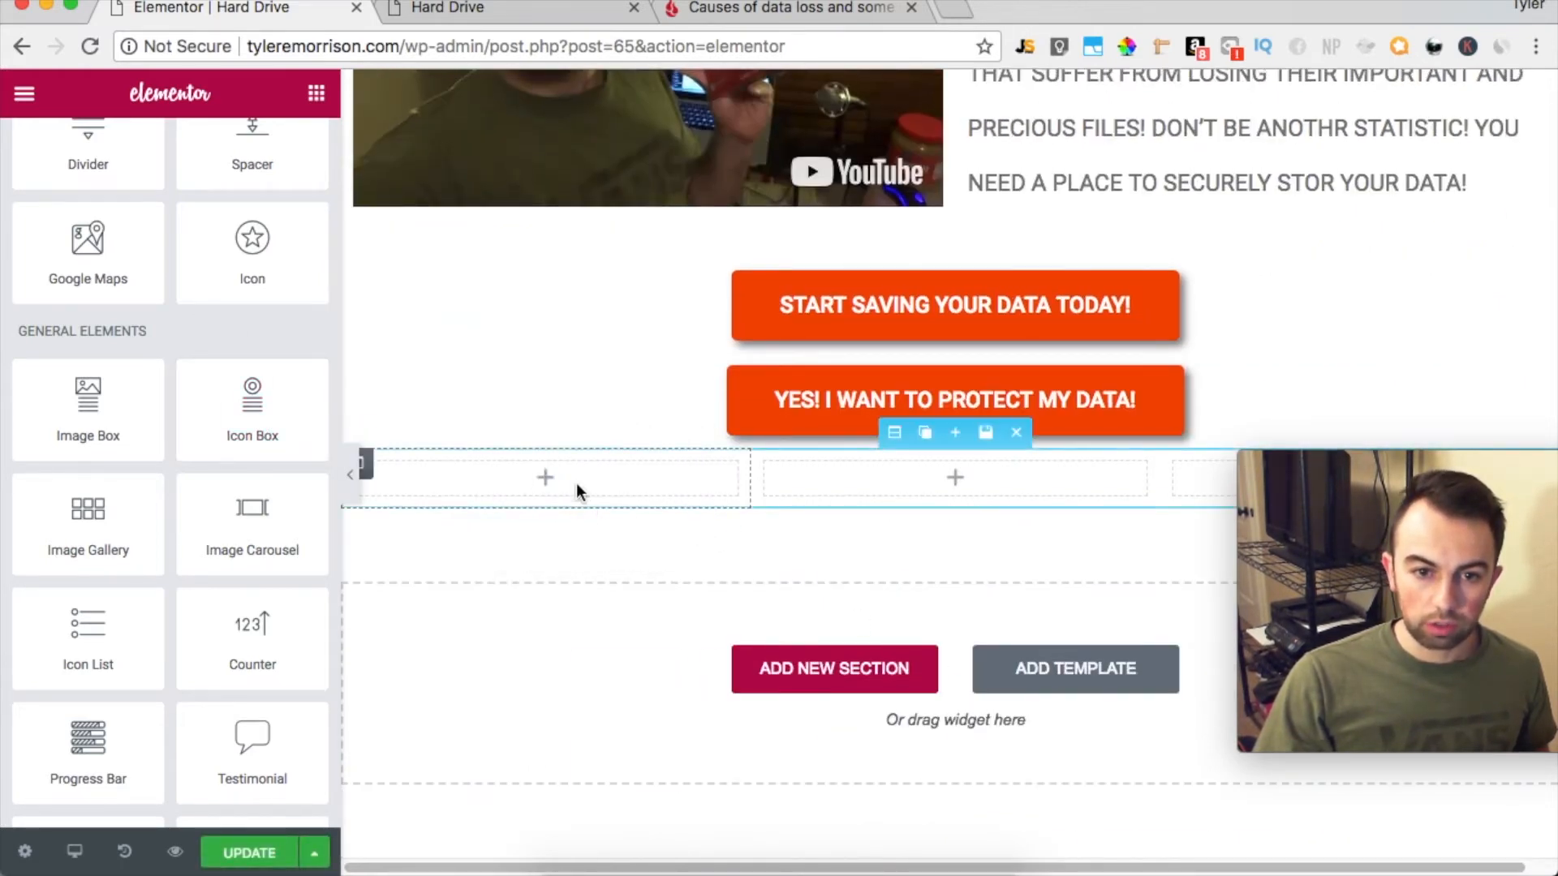
pyautogui.moveTo(224, 375); pyautogui.dragTo(571, 479)
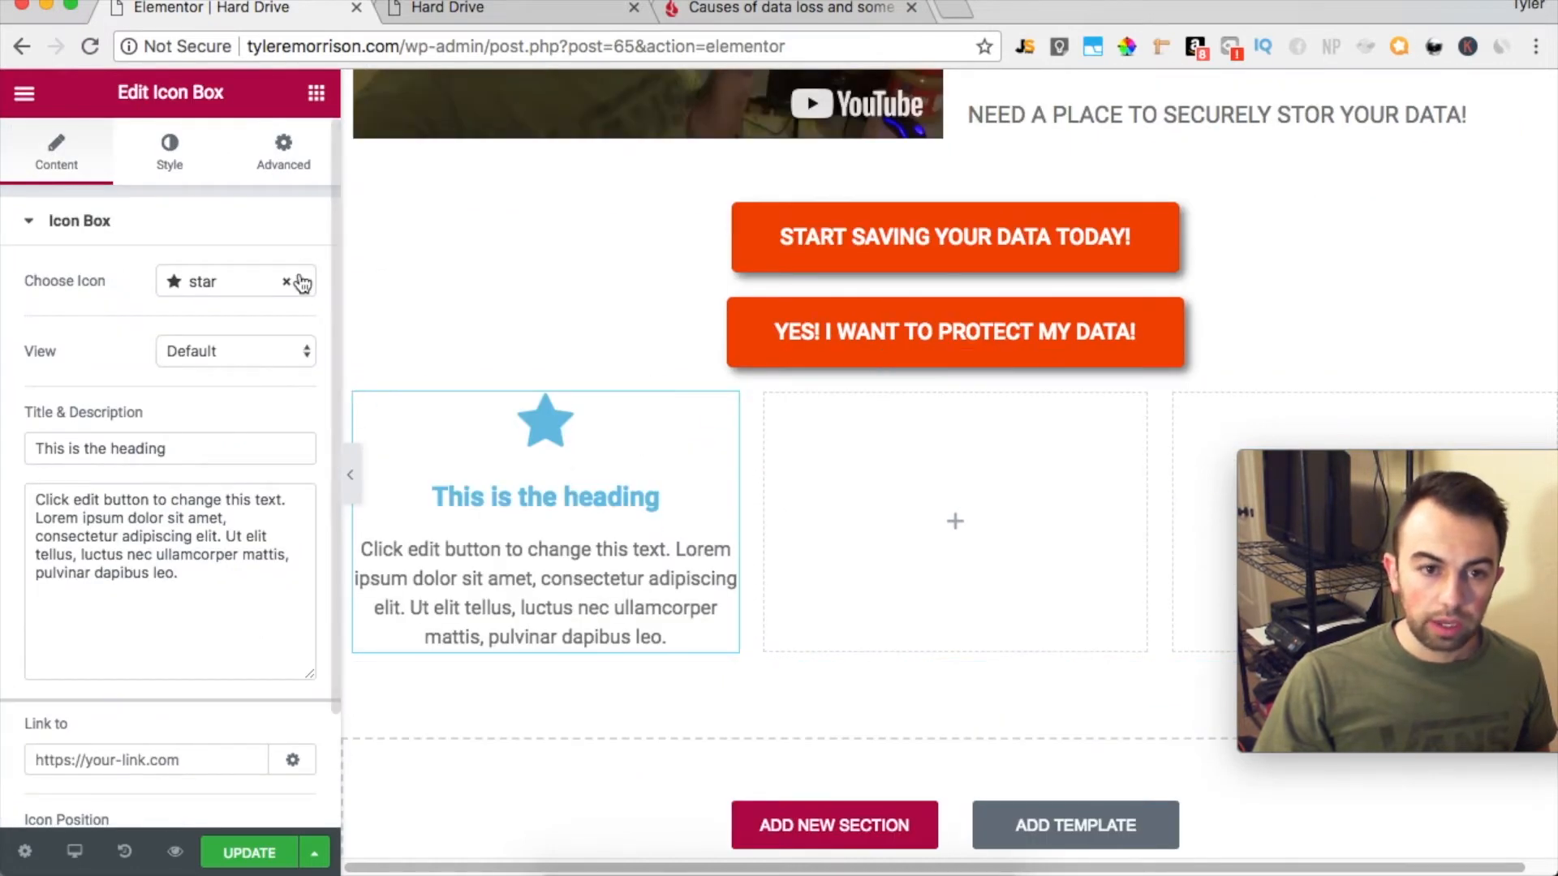
# Change the icon of the icon box in the first column to lock
pyautogui.click(300, 284)
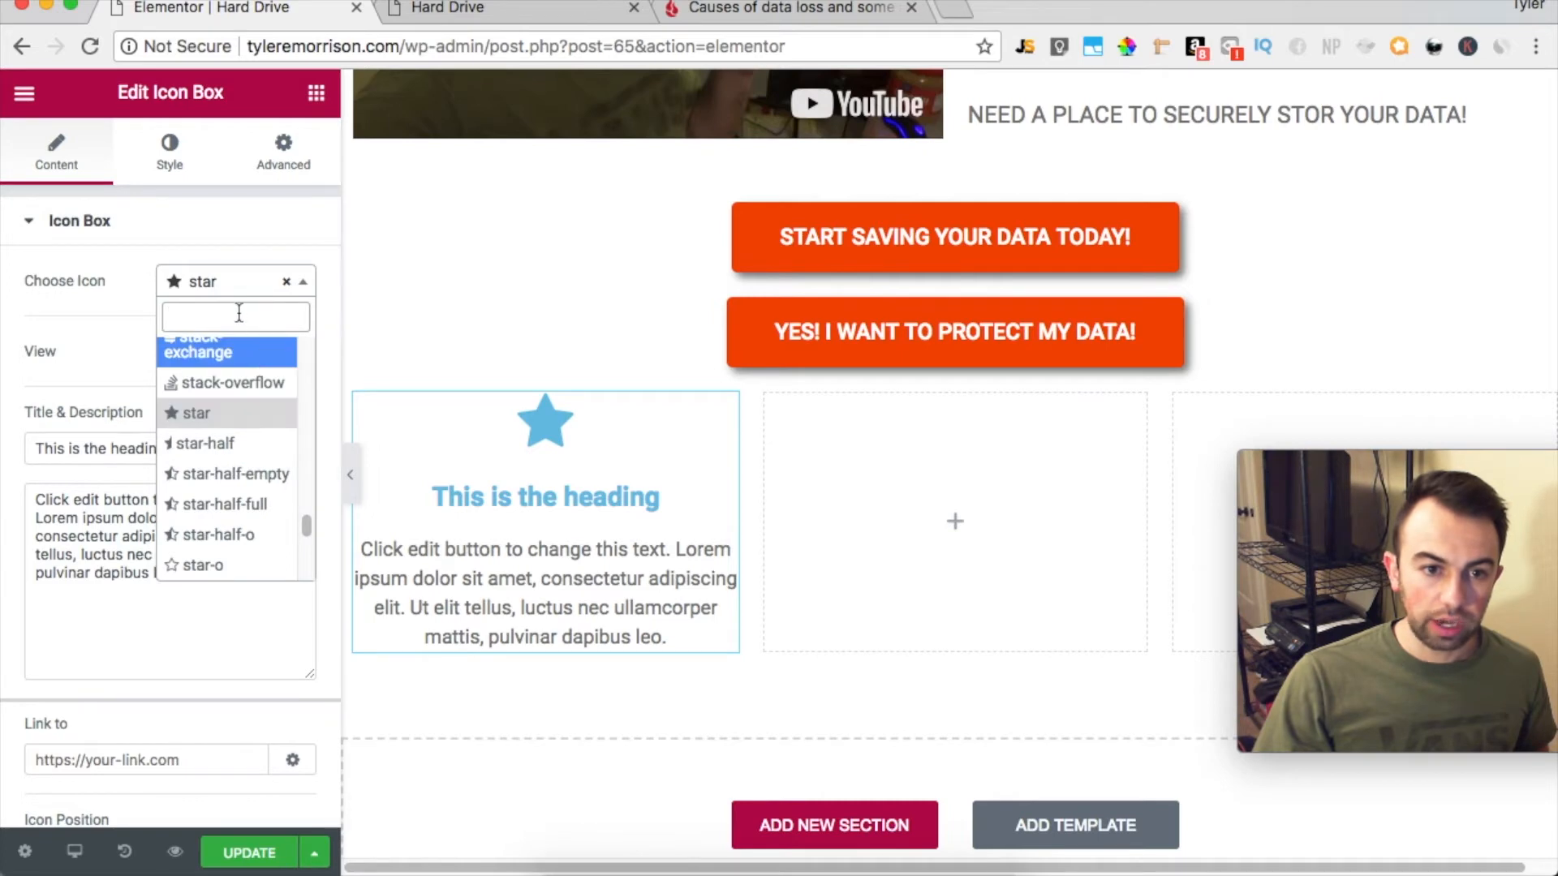
pyautogui.write('LOCK')
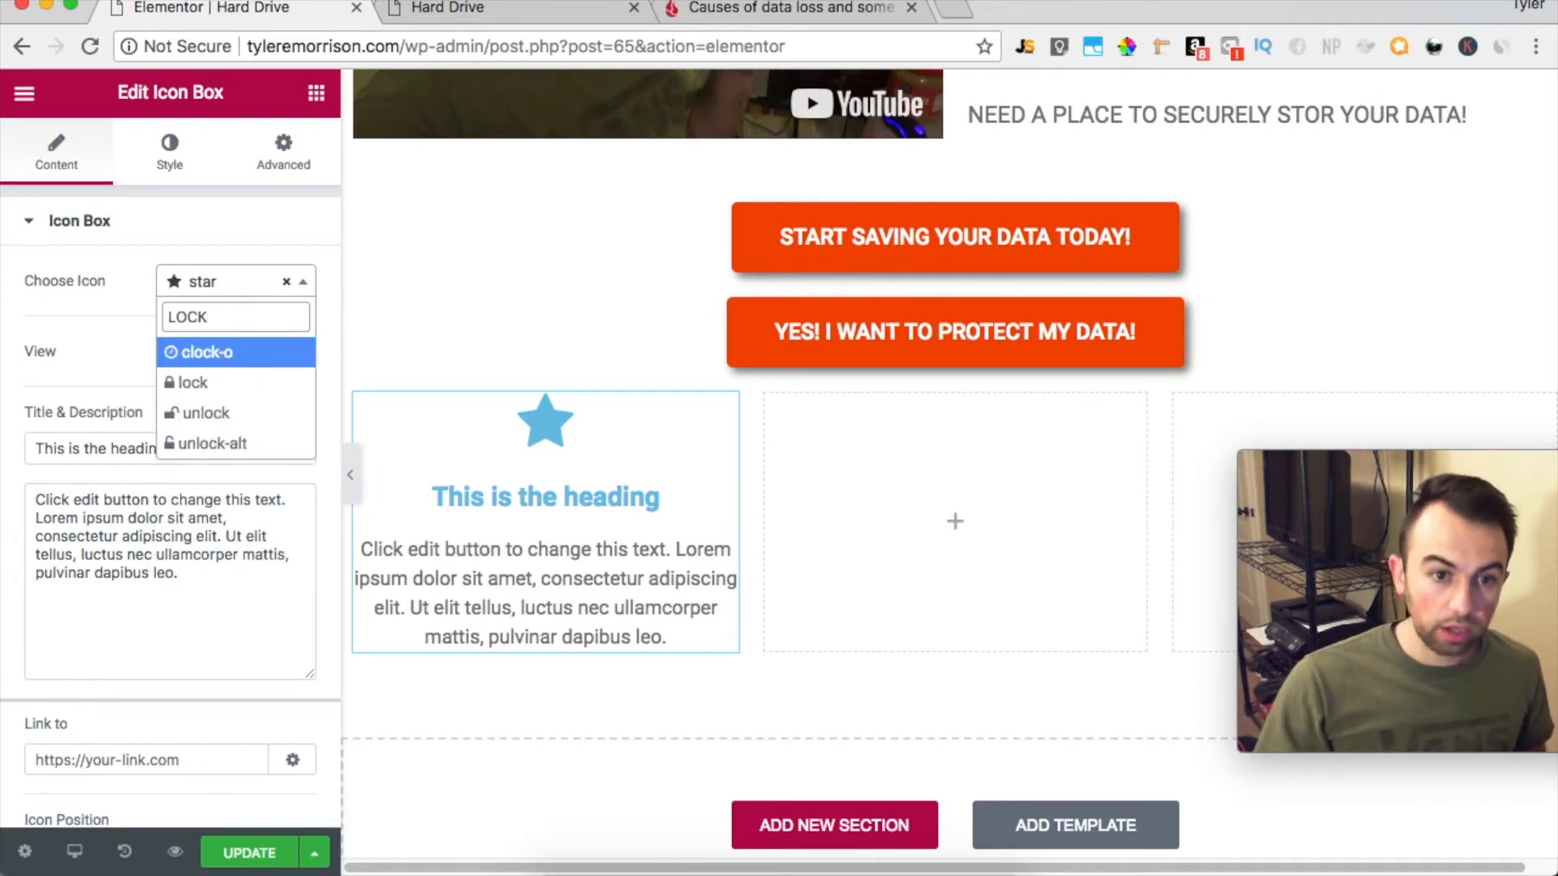
pyautogui.click(225, 382)
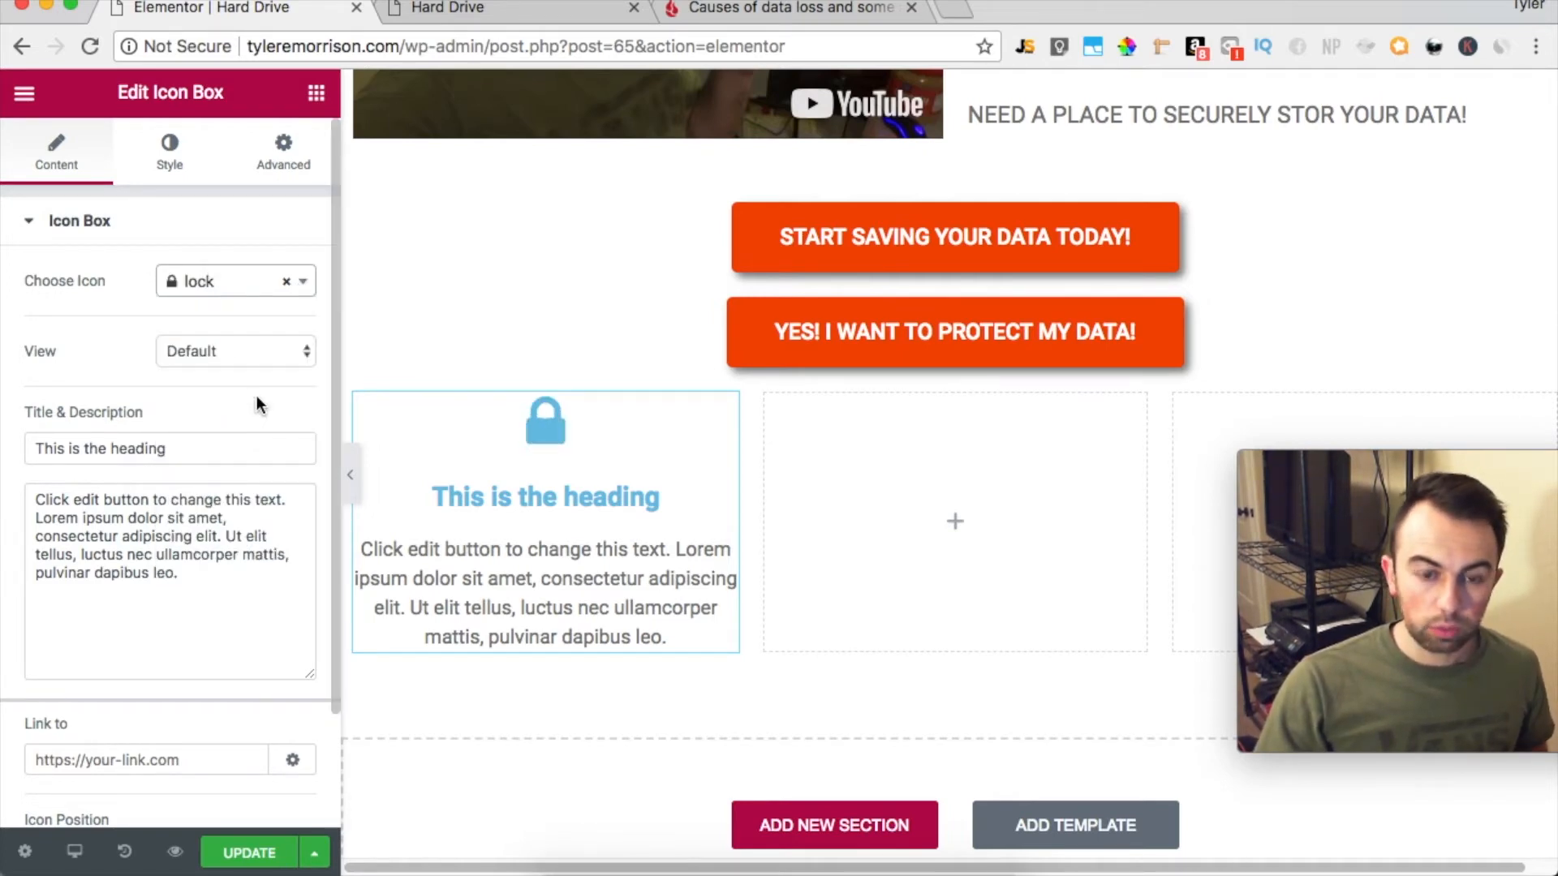
# Compare the Stacked and Framed views for the lock icon and settle on Stacked with the Circle shape
pyautogui.click(302, 357)
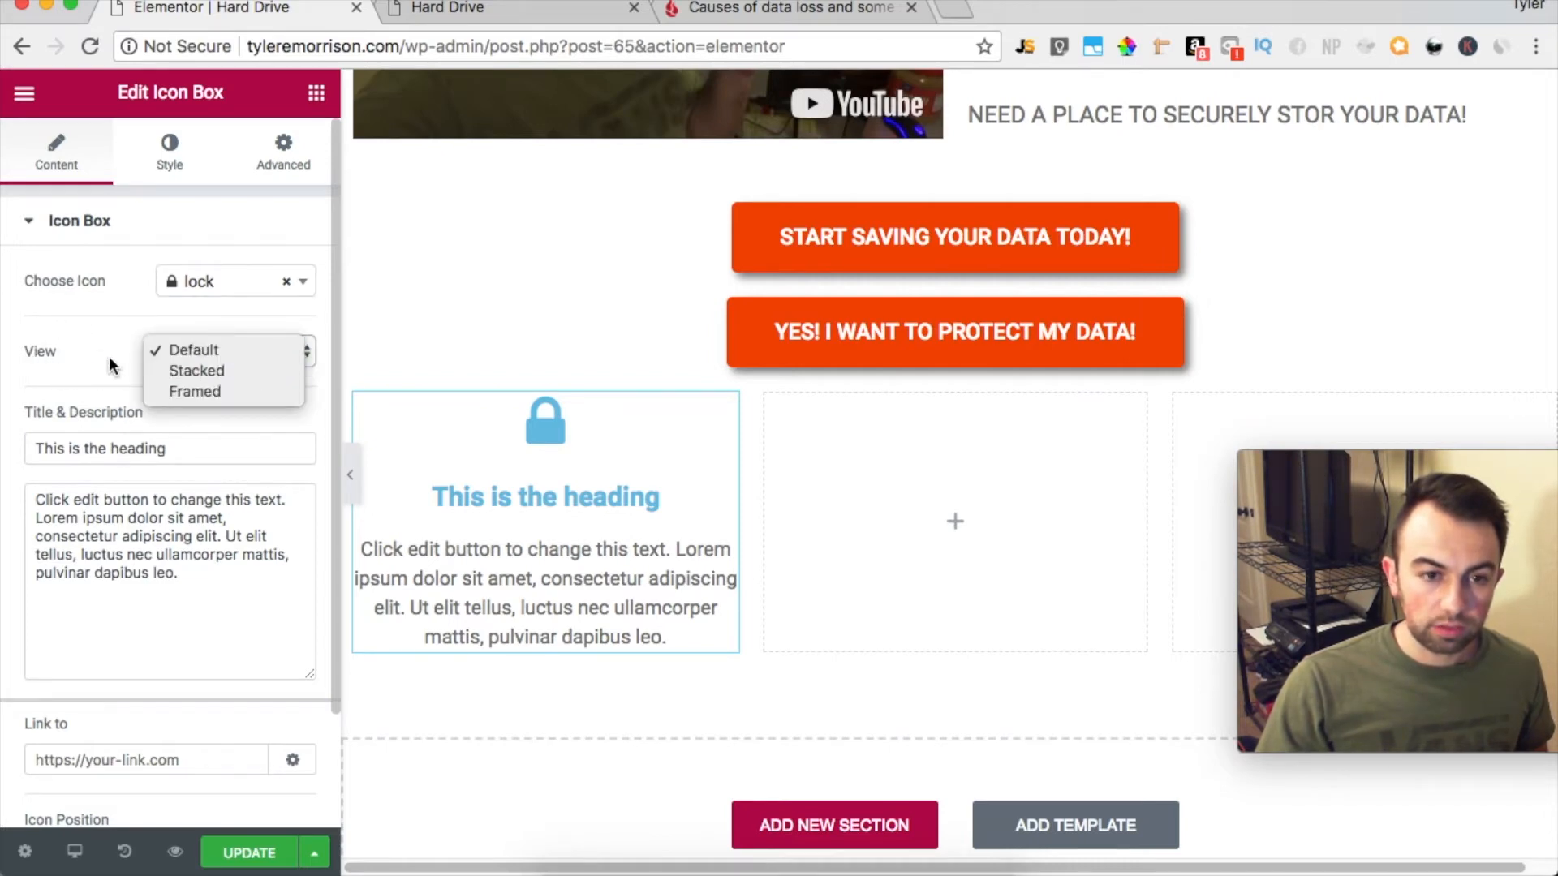
pyautogui.click(250, 372)
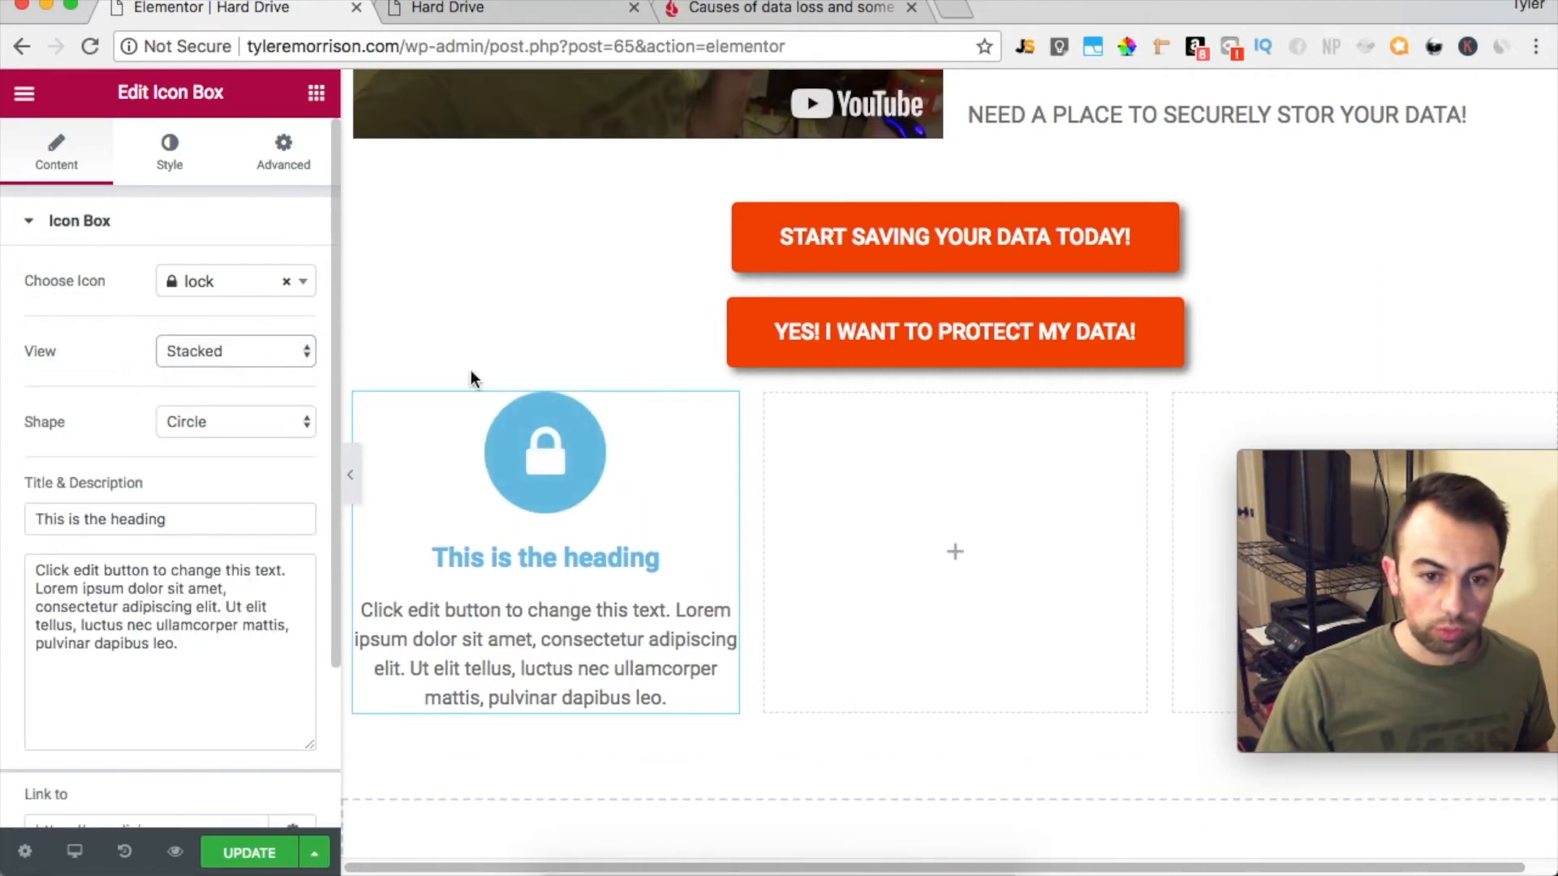
pyautogui.click(241, 355)
pyautogui.click(245, 370)
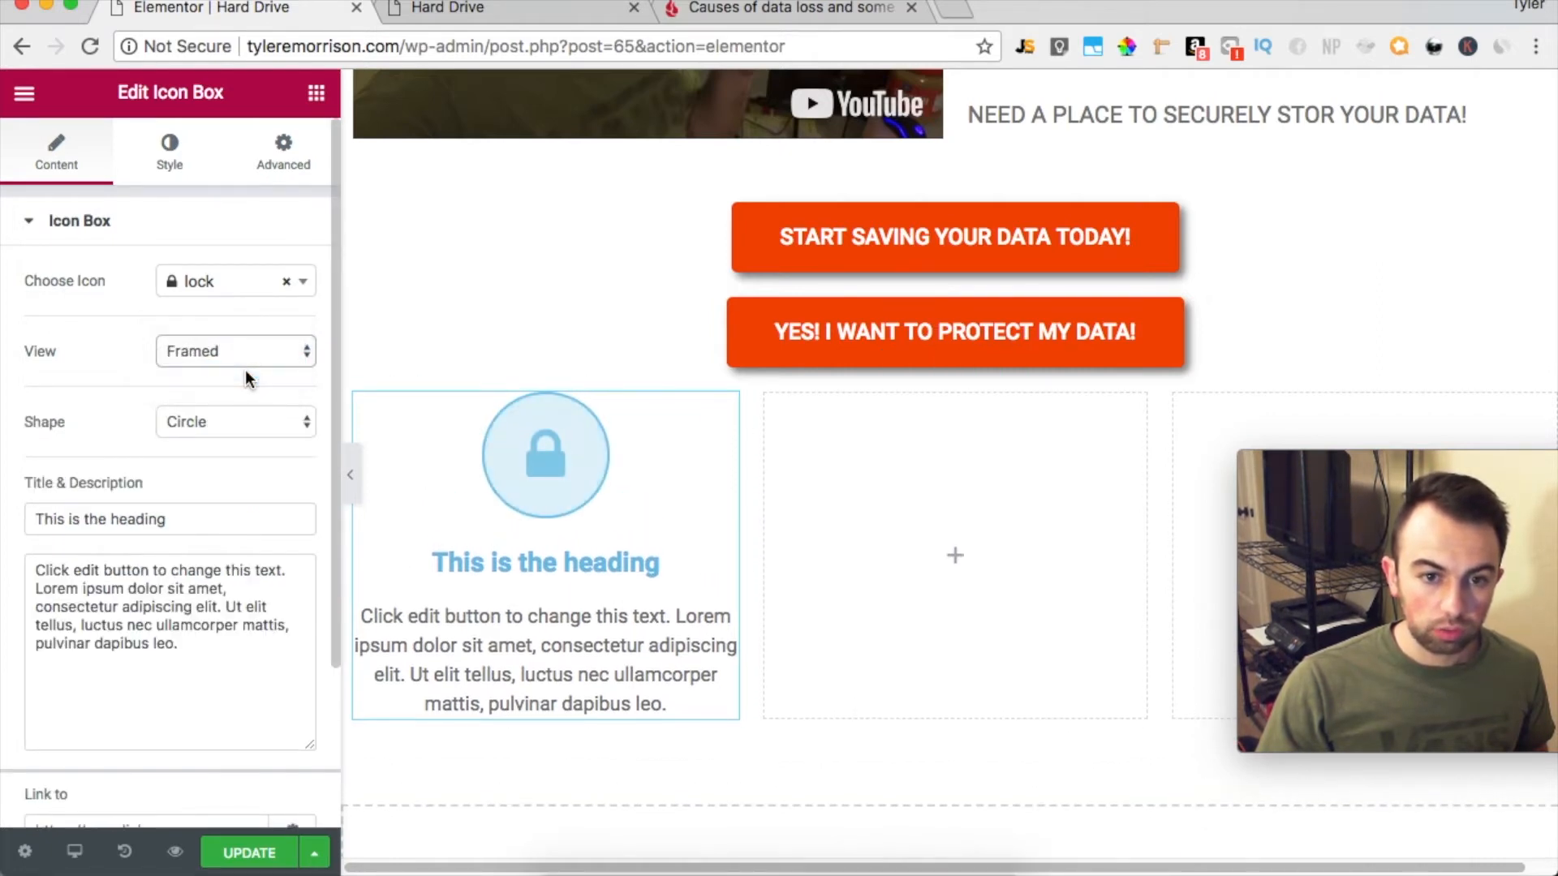
pyautogui.click(284, 354)
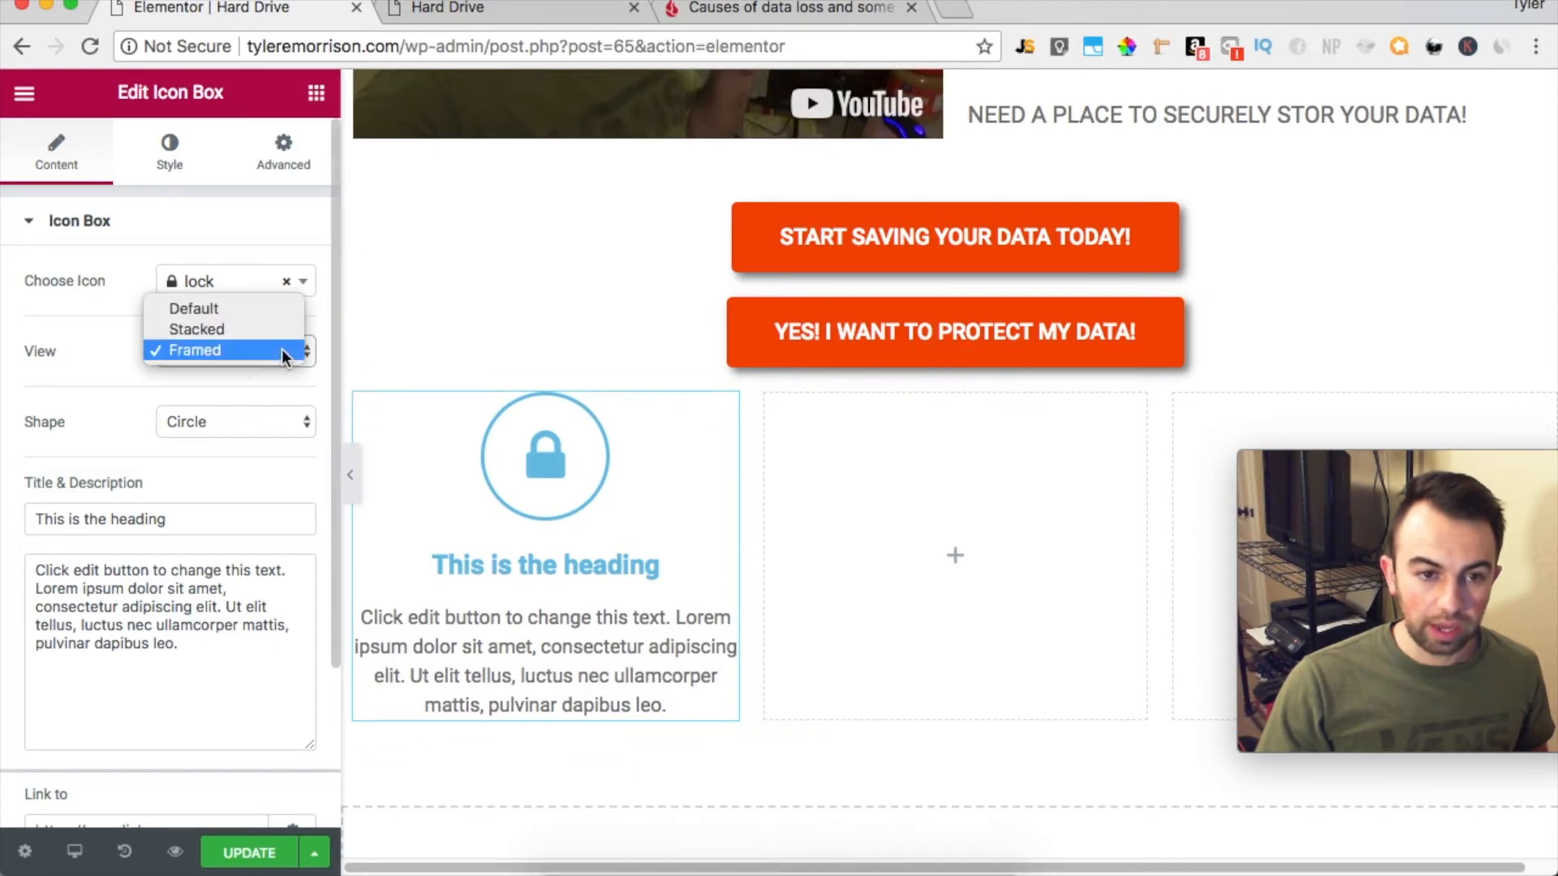
pyautogui.click(226, 329)
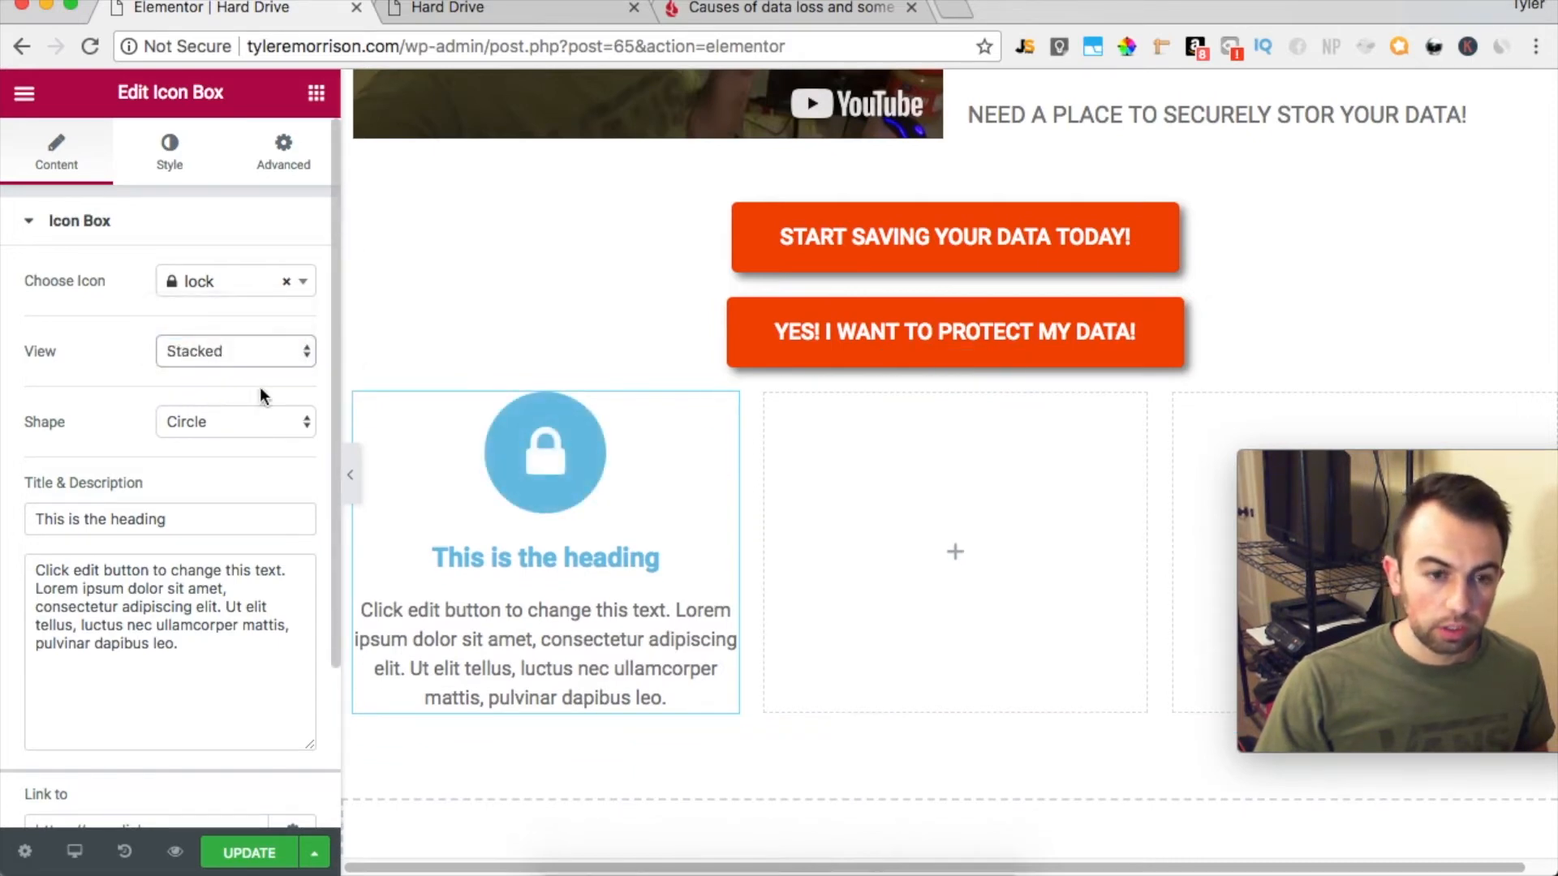
pyautogui.click(289, 426)
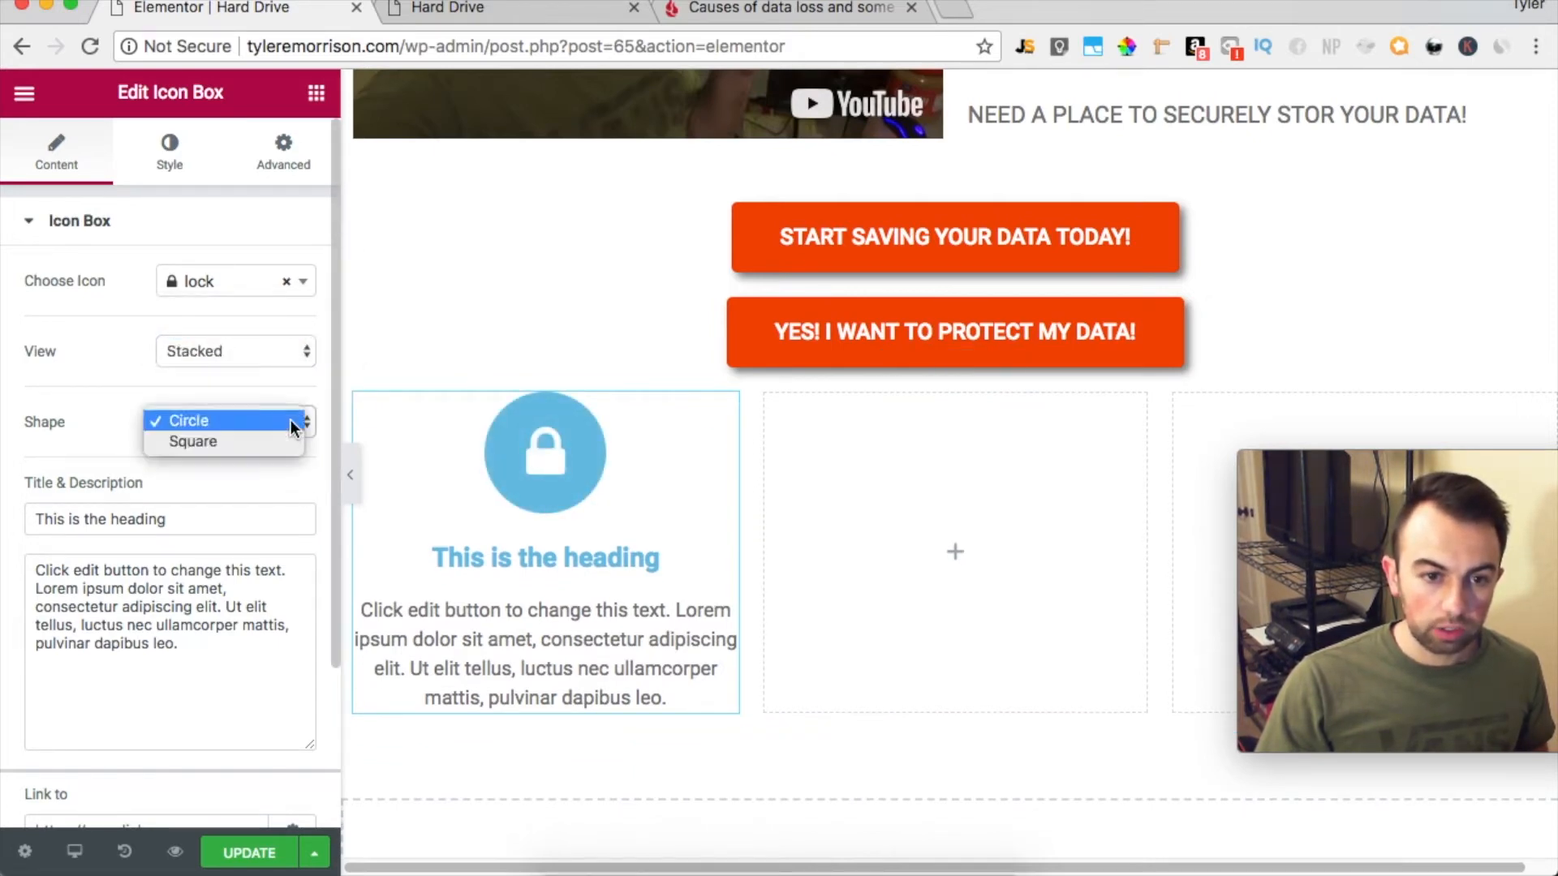
pyautogui.click(276, 415)
# Title the icon box SECURE YOUR DATA and replace its description with a text on backing up data regularly to avoid losing important files
pyautogui.tripleClick(207, 526)
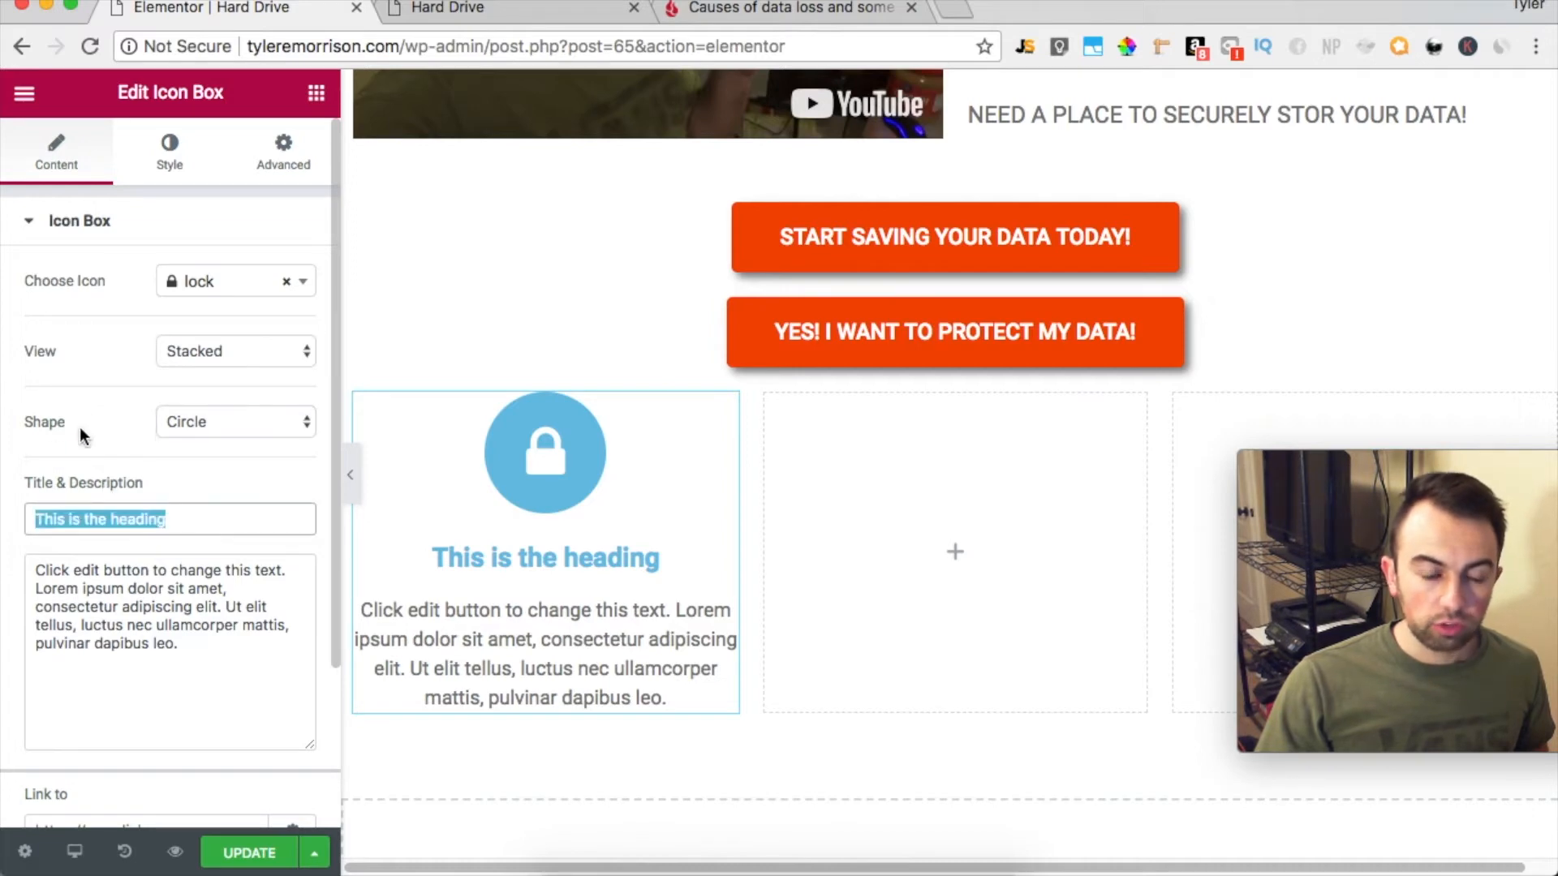
pyautogui.write('S')
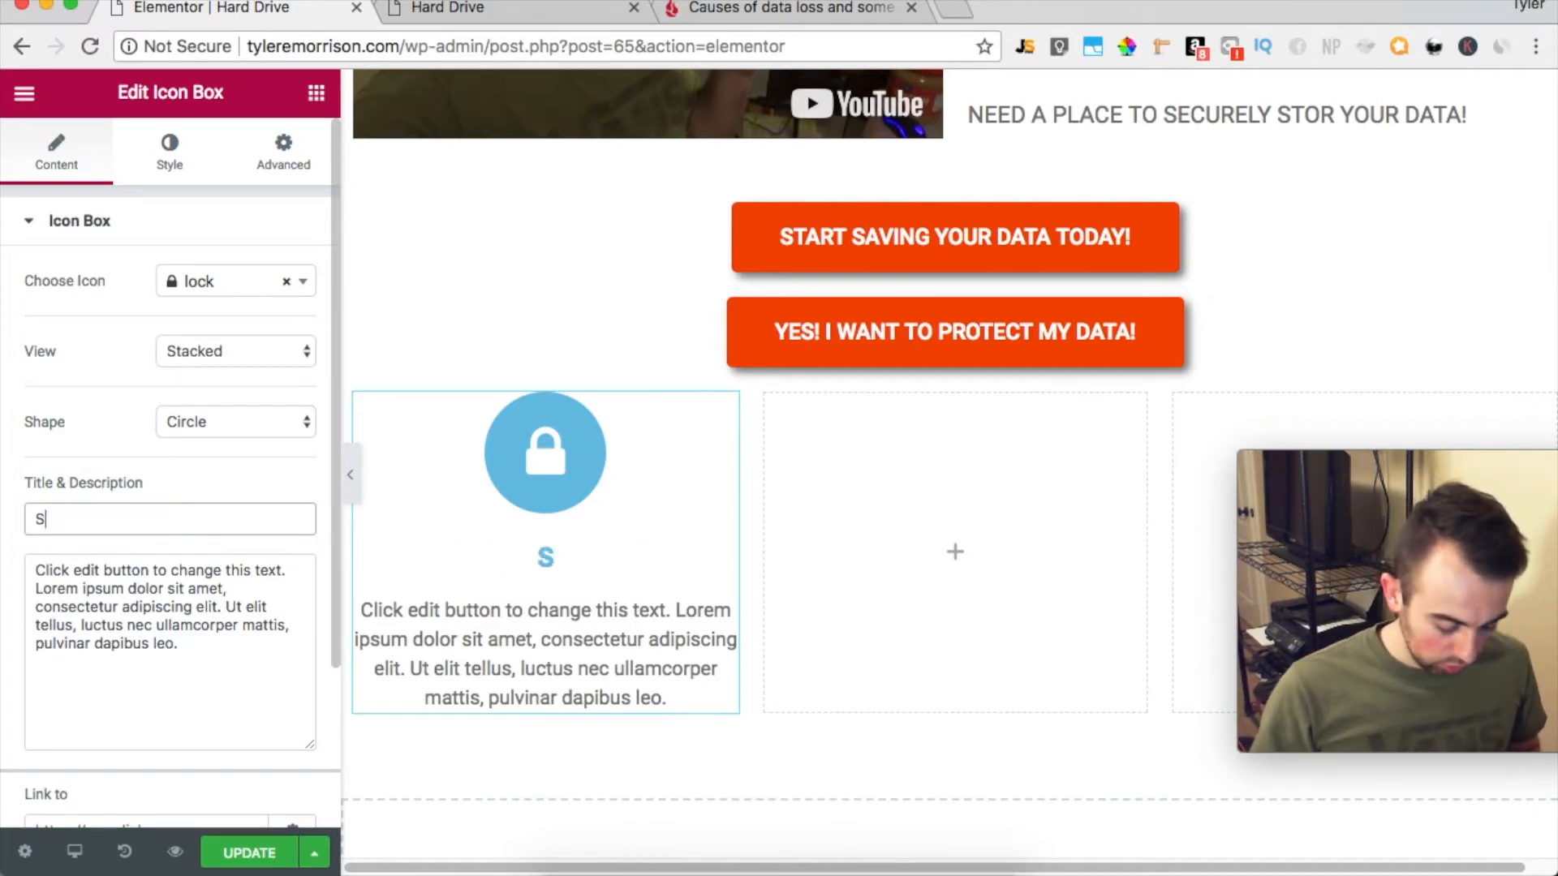
pyautogui.write('ECURE YOUR')
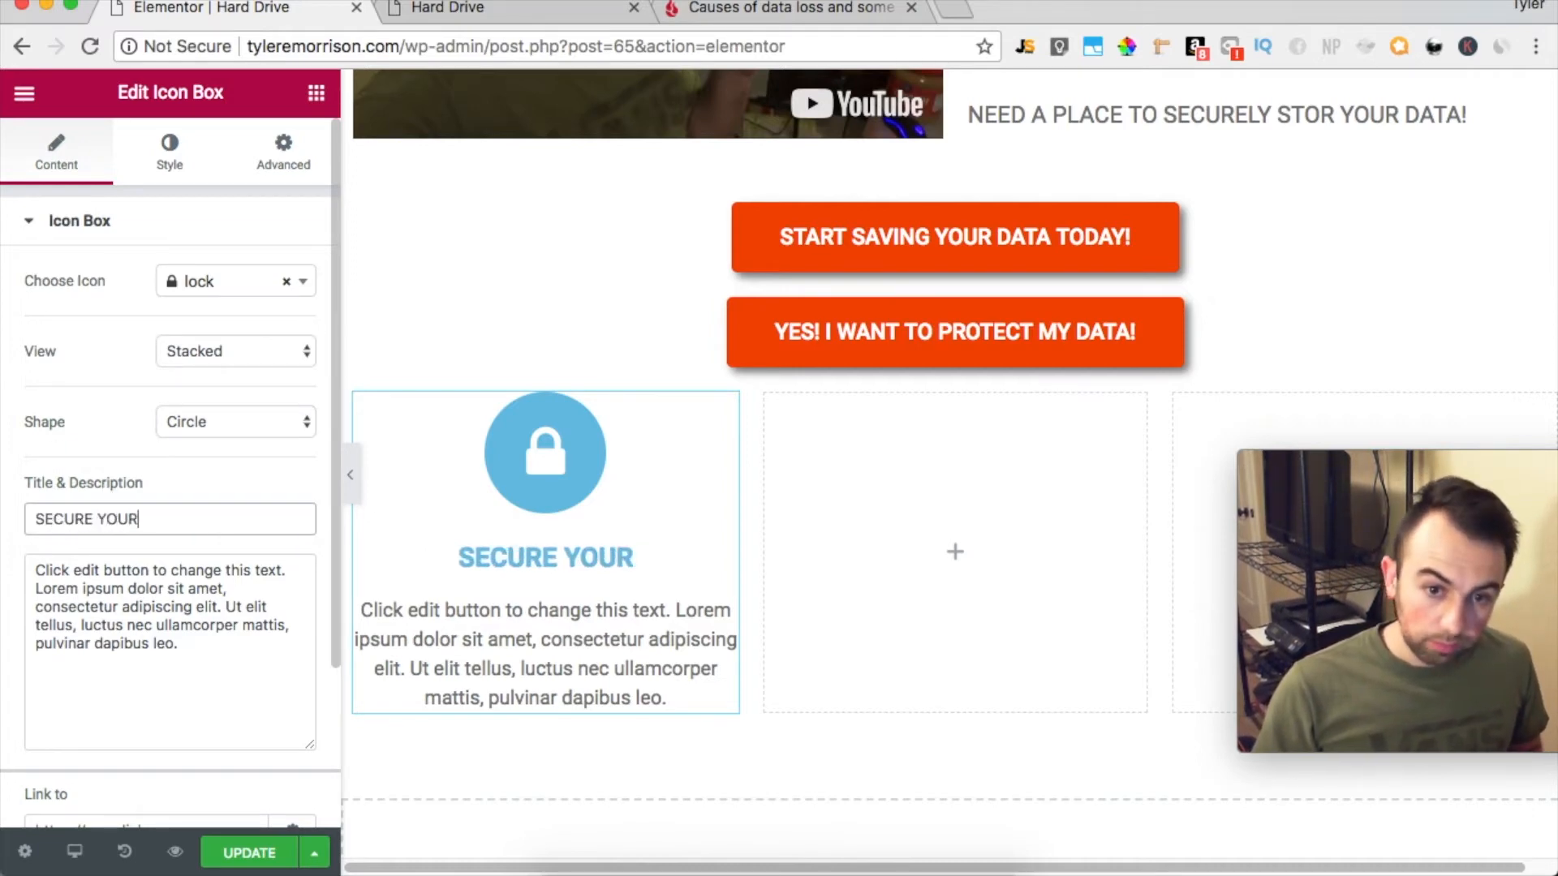
pyautogui.write(' DATA')
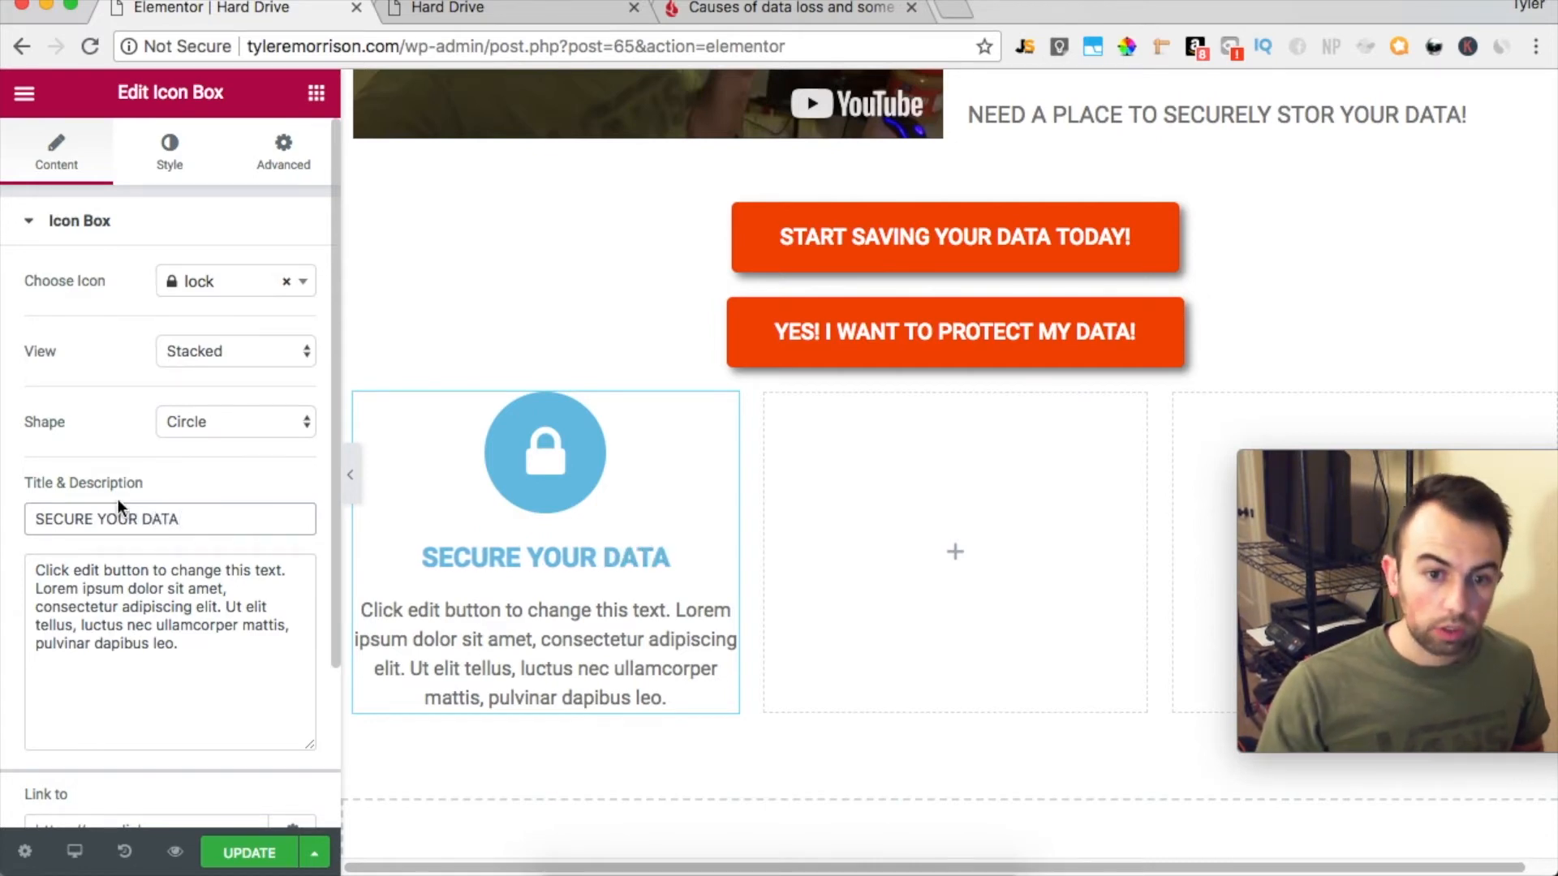
pyautogui.moveTo(195, 653); pyautogui.dragTo(188, 538)
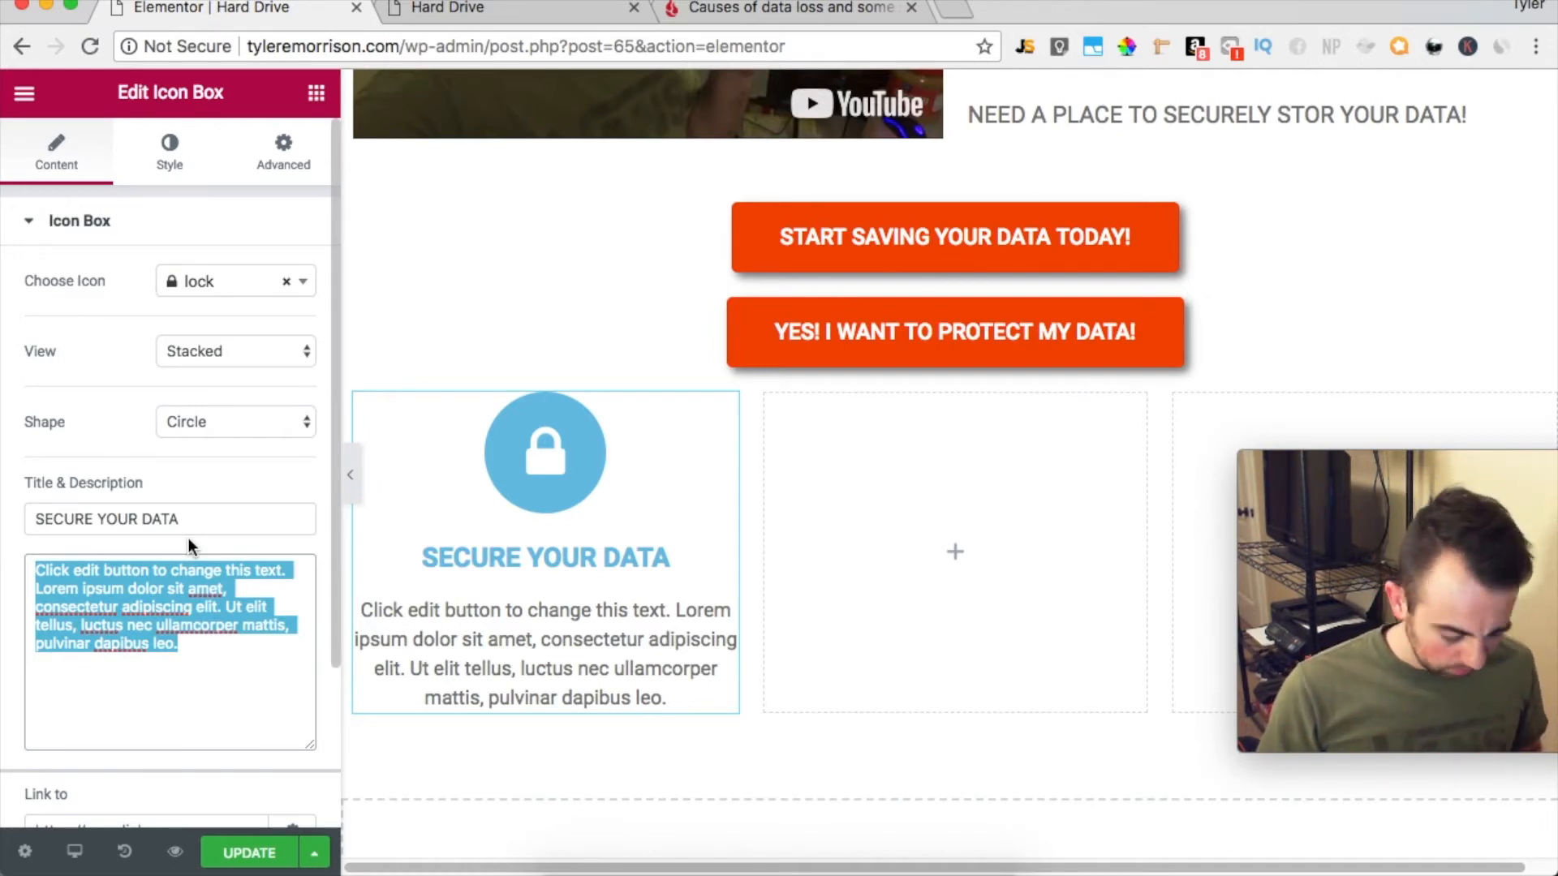
pyautogui.write("BACKING UP YOUR DATA REGULARLY IS A KEY TO SUCCESSFULLY PRESERVING YOUR DATA! IF YOU DON'T BACK UP YOUR DATA YOU RUN THE RISK OF LOSING IMPORTANT FILES!")
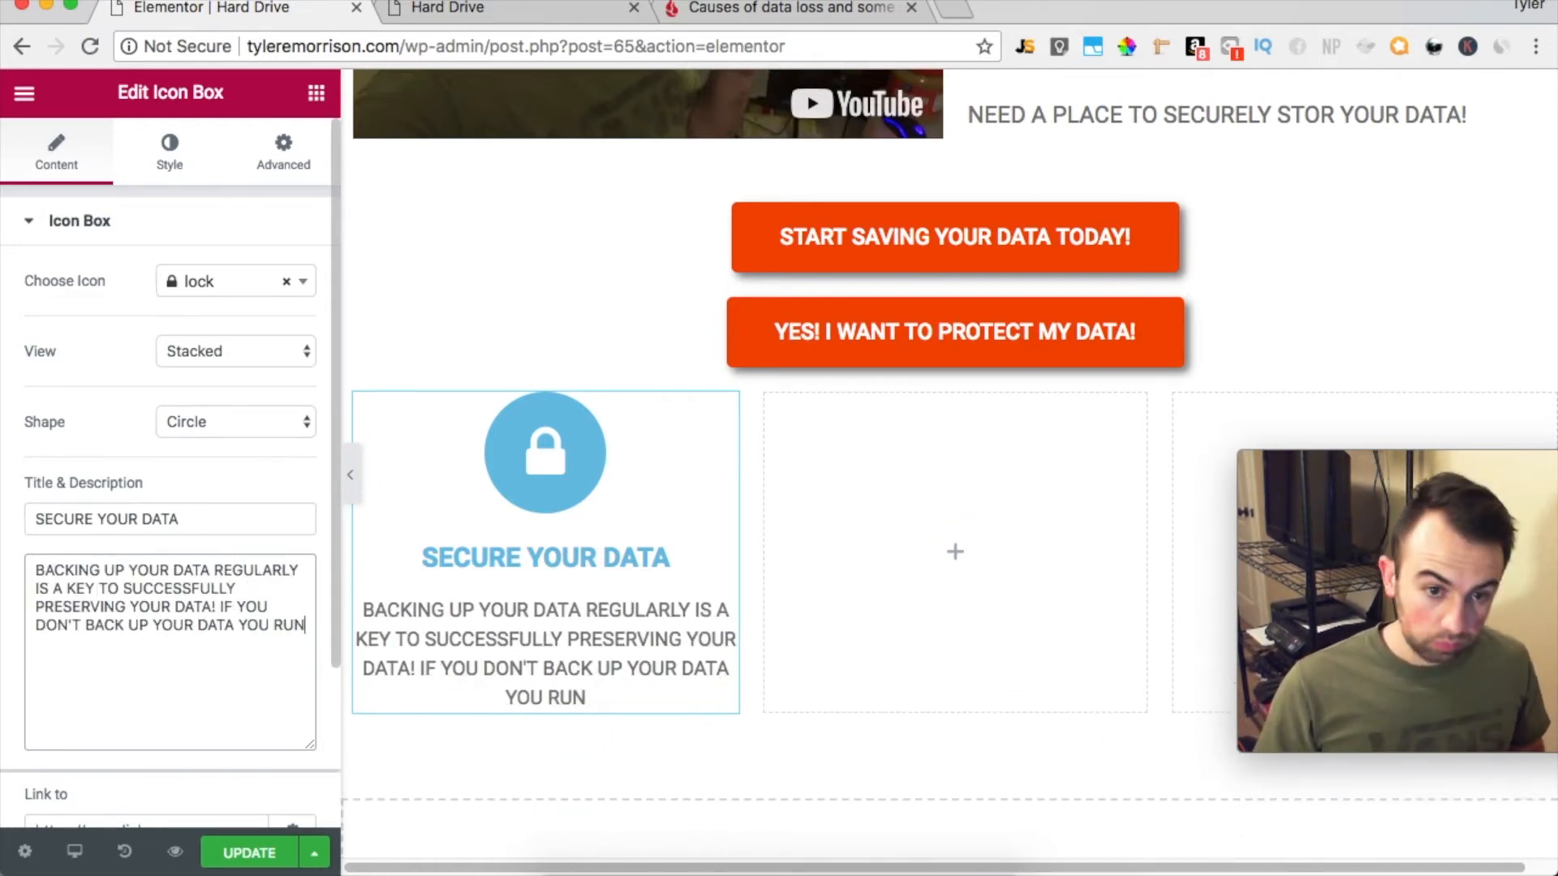
# Set the primary color of the lock icon to pure red
pyautogui.click(170, 165)
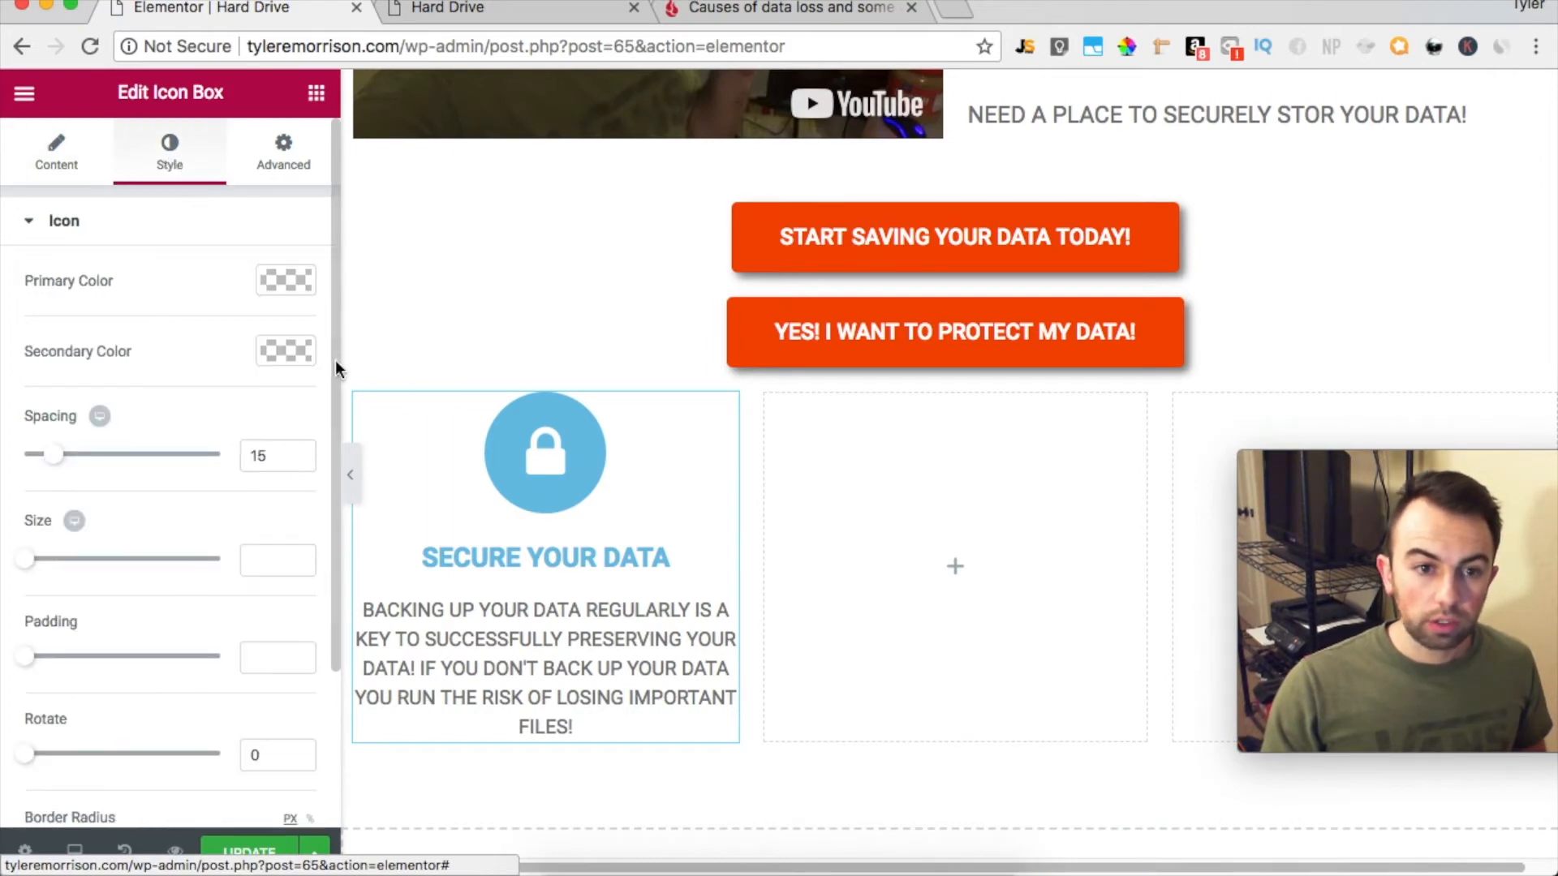
pyautogui.click(269, 278)
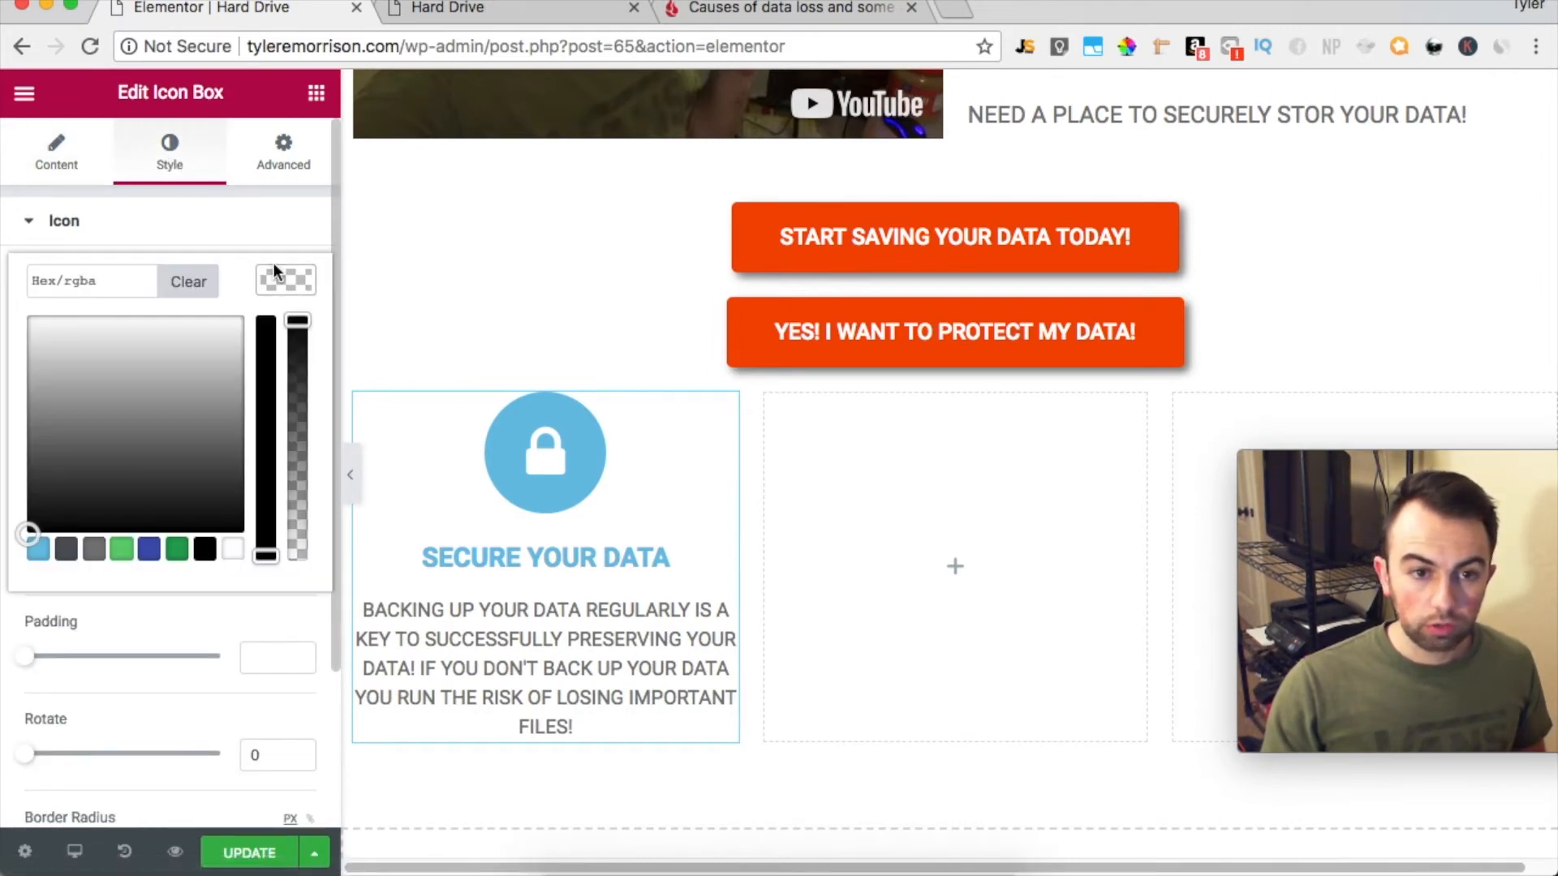
pyautogui.moveTo(104, 358); pyautogui.dragTo(2, 308)
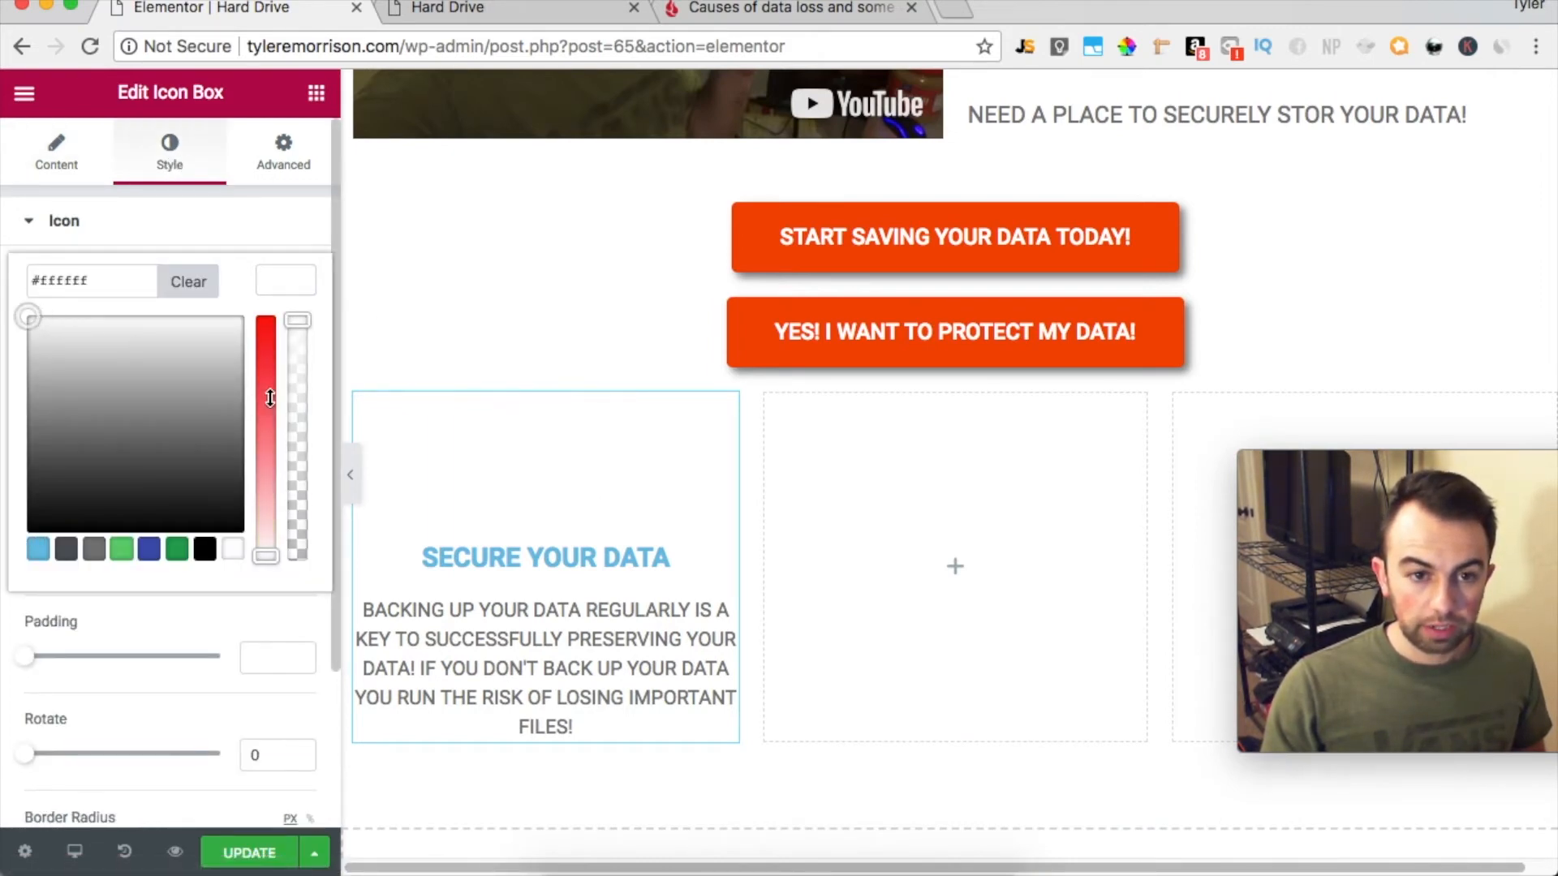
pyautogui.moveTo(265, 396); pyautogui.dragTo(292, 246)
pyautogui.click(288, 242)
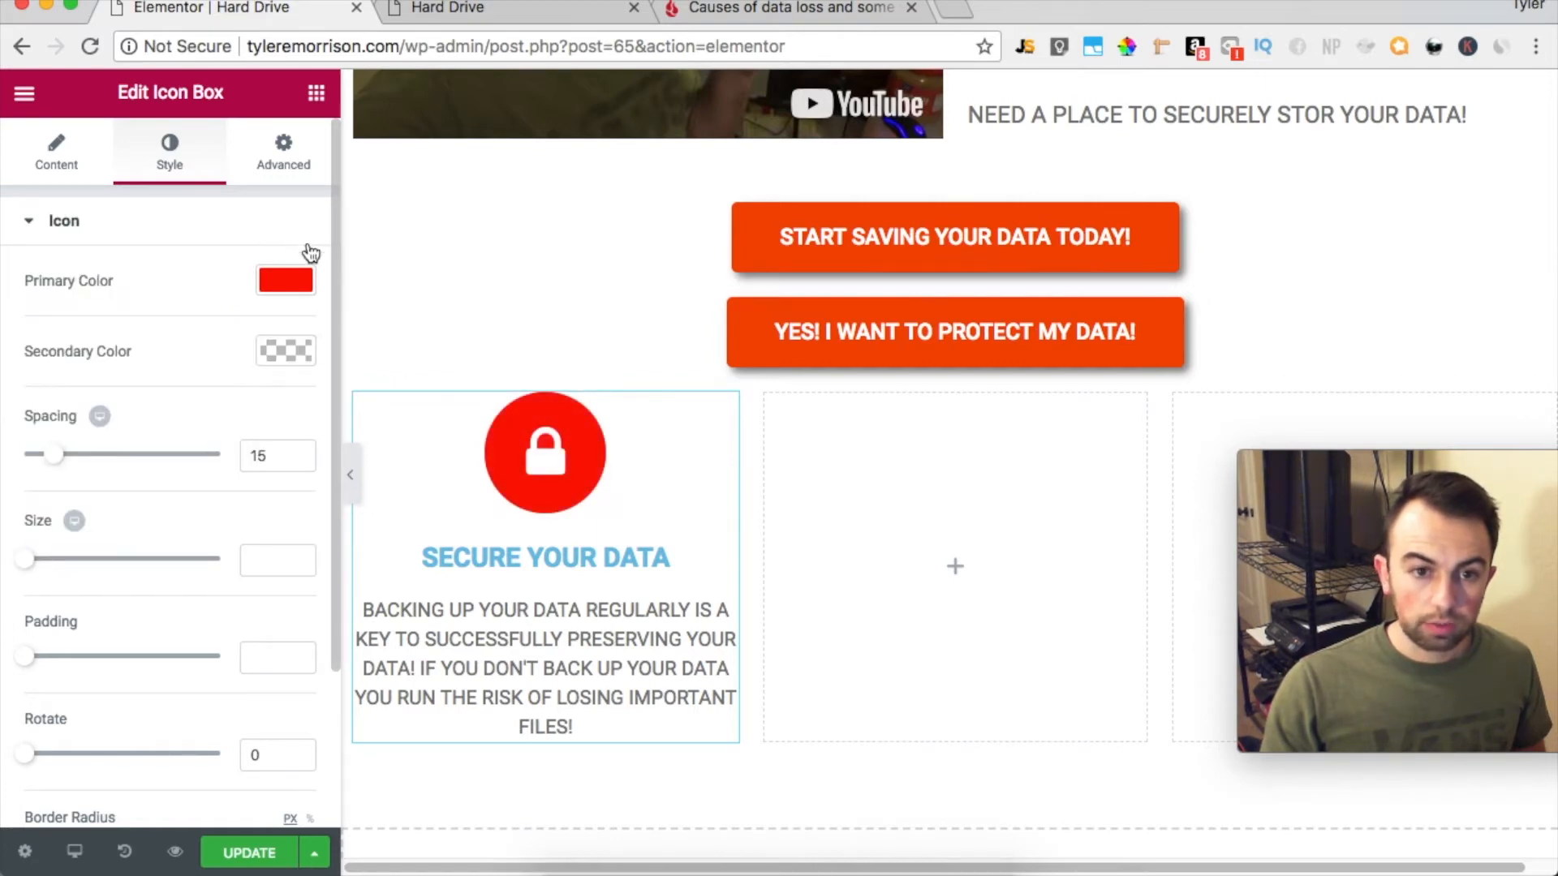
# Change the normal background color of the START SAVING YOUR DATA TODAY! button to the same pure red as the icon
pyautogui.click(941, 237)
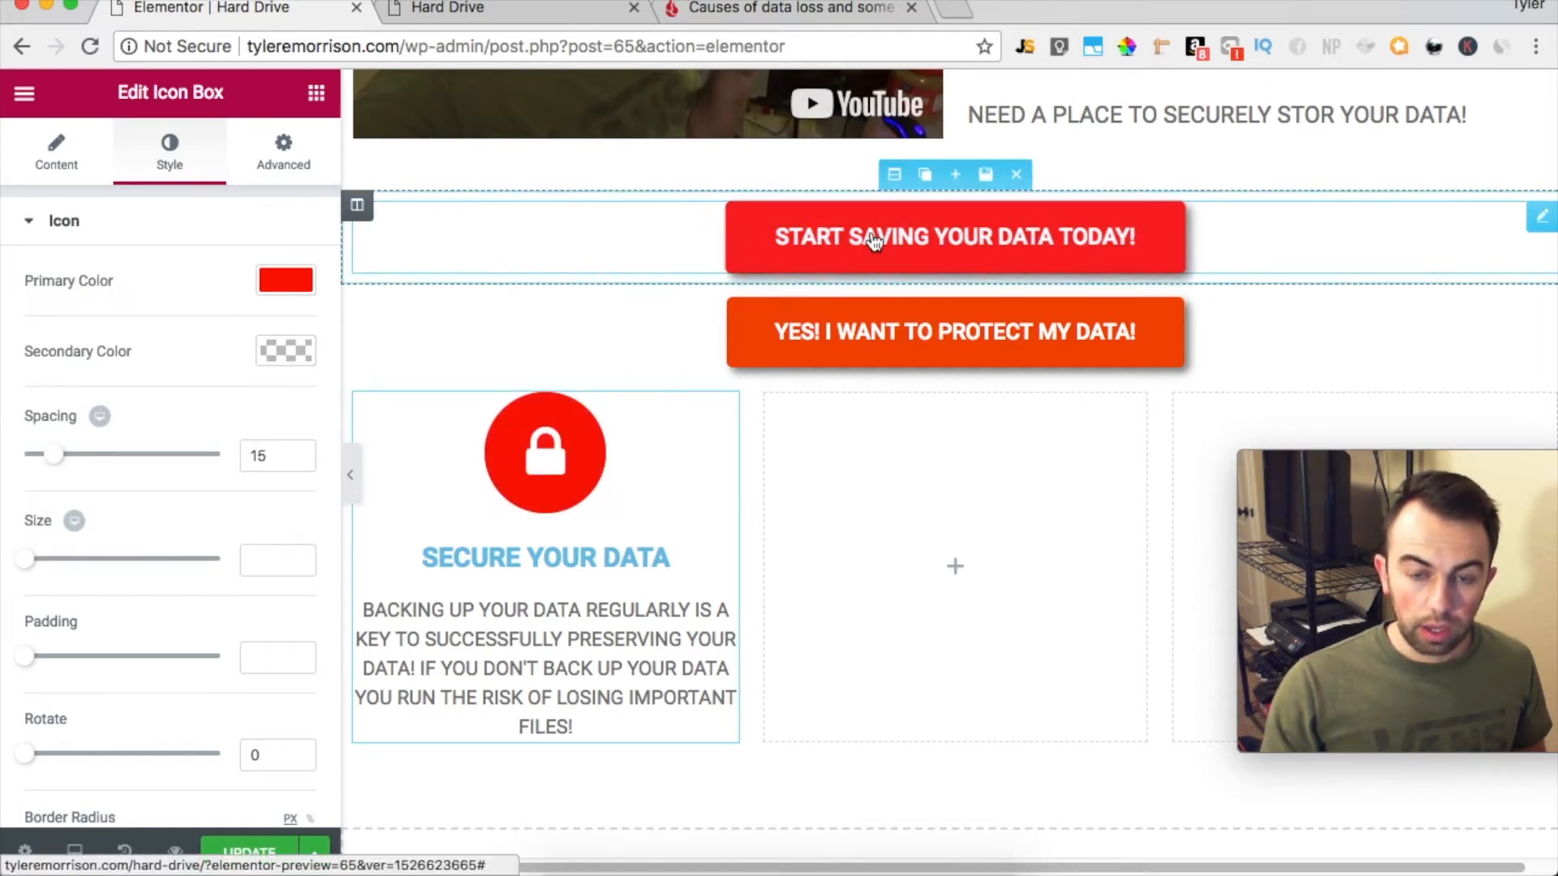
pyautogui.click(182, 163)
pyautogui.click(279, 479)
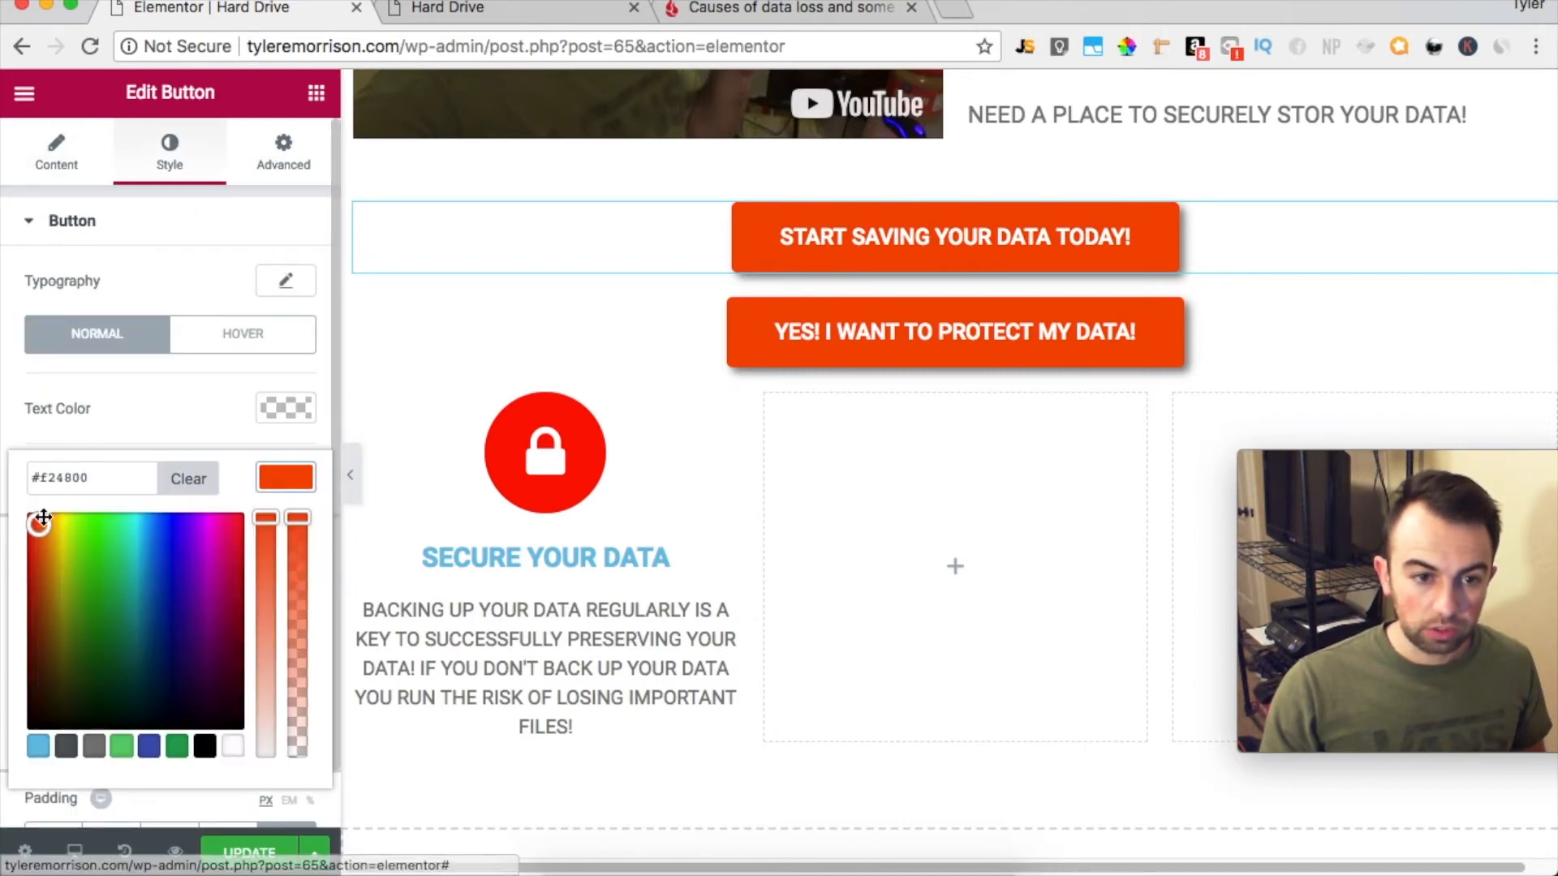
pyautogui.moveTo(39, 522); pyautogui.dragTo(7, 484)
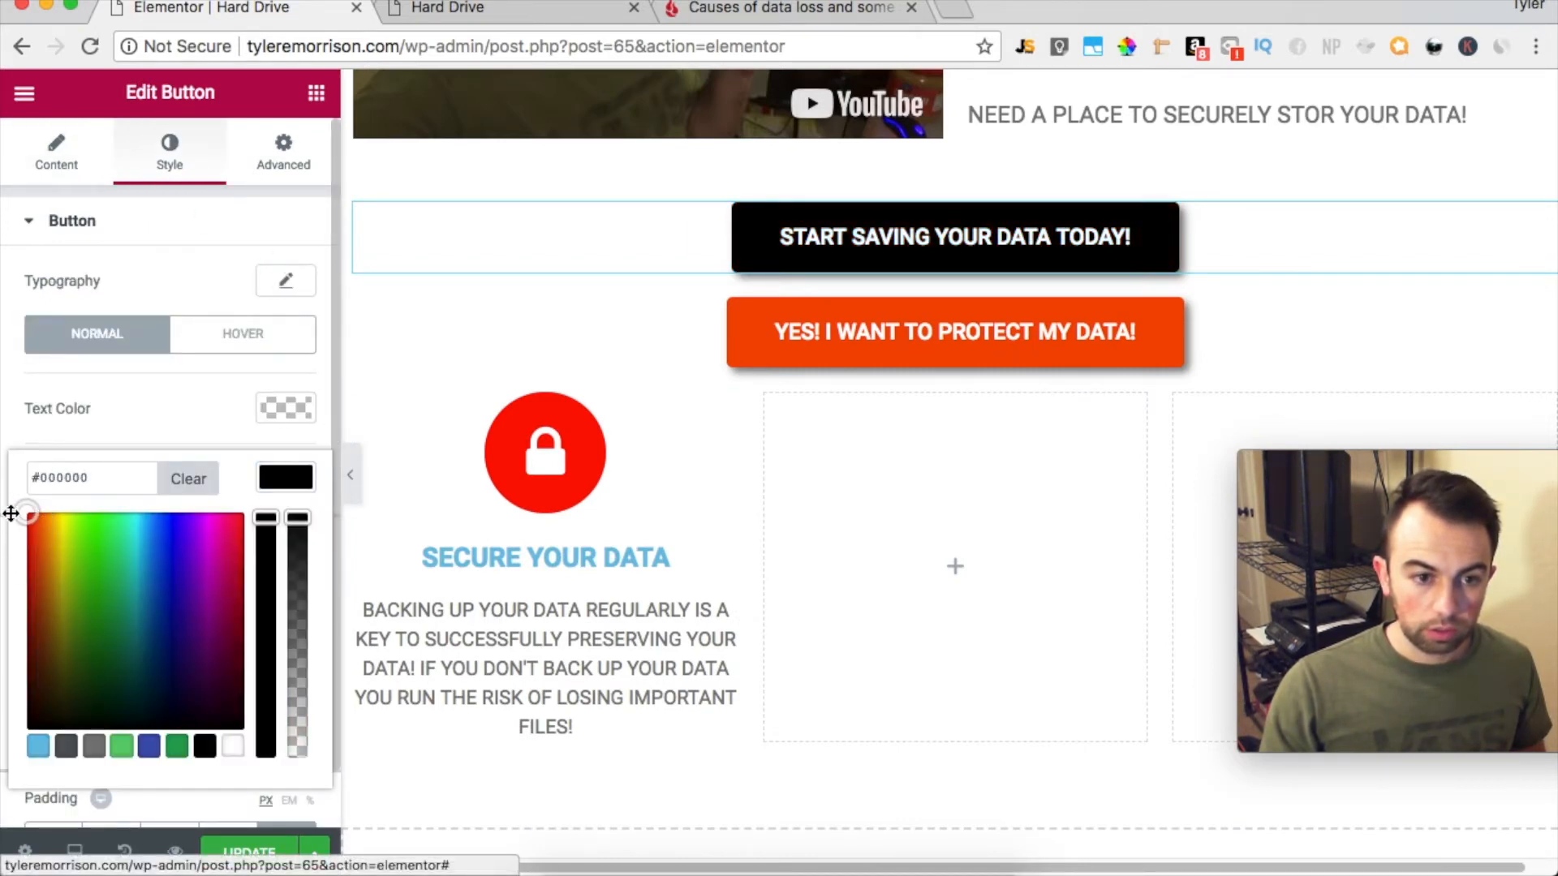
pyautogui.moveTo(49, 534); pyautogui.dragTo(28, 515)
pyautogui.click(213, 428)
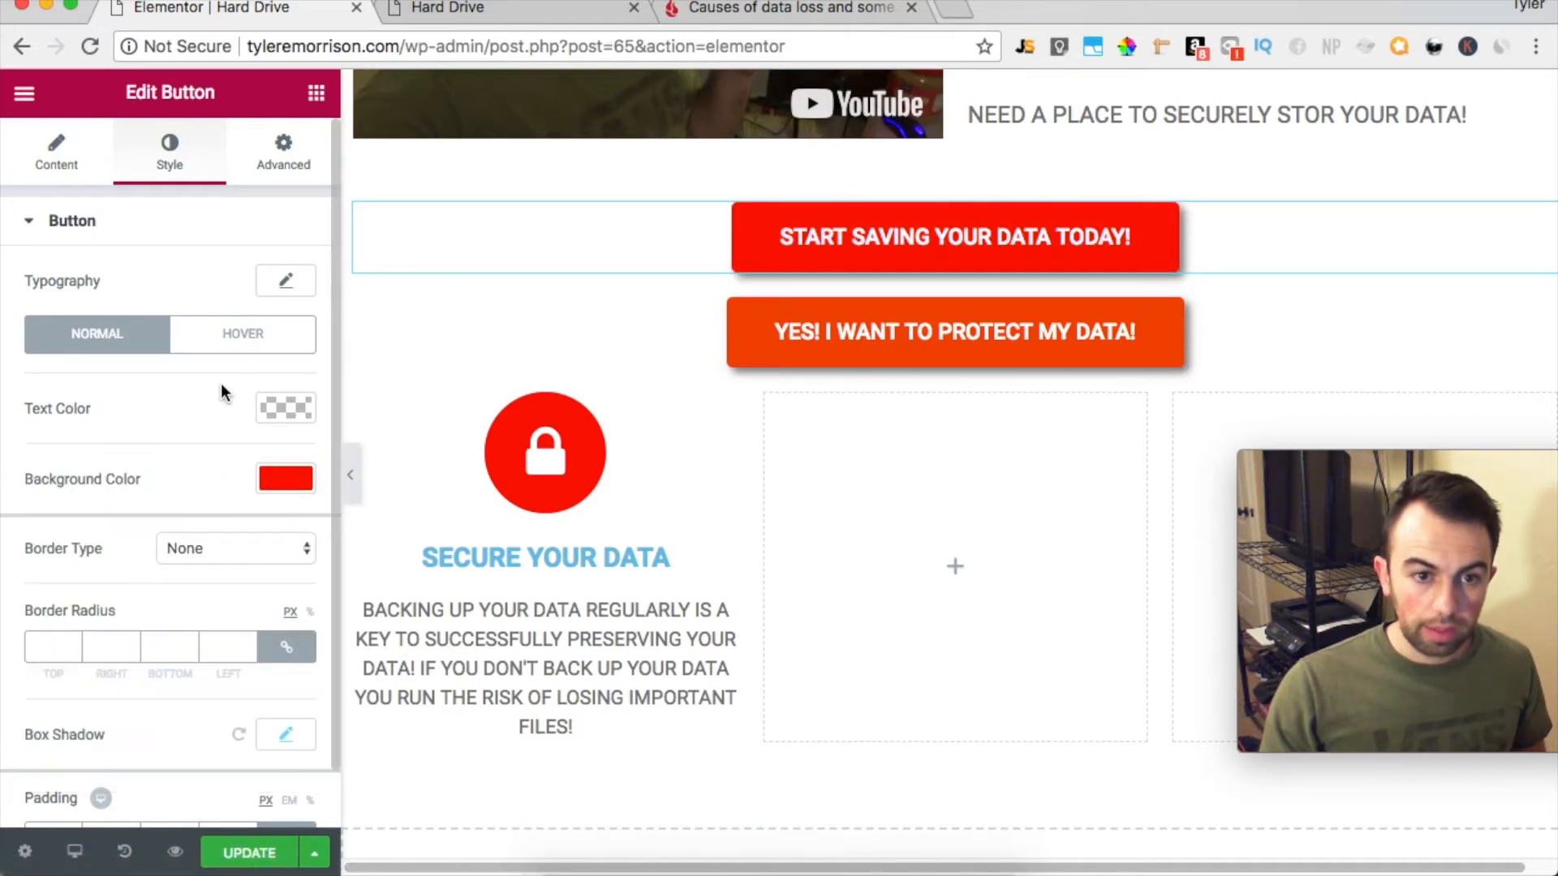
# Set the hover background color of the START SAVING YOUR DATA TODAY! button to the darker red #cc0000
pyautogui.click(247, 342)
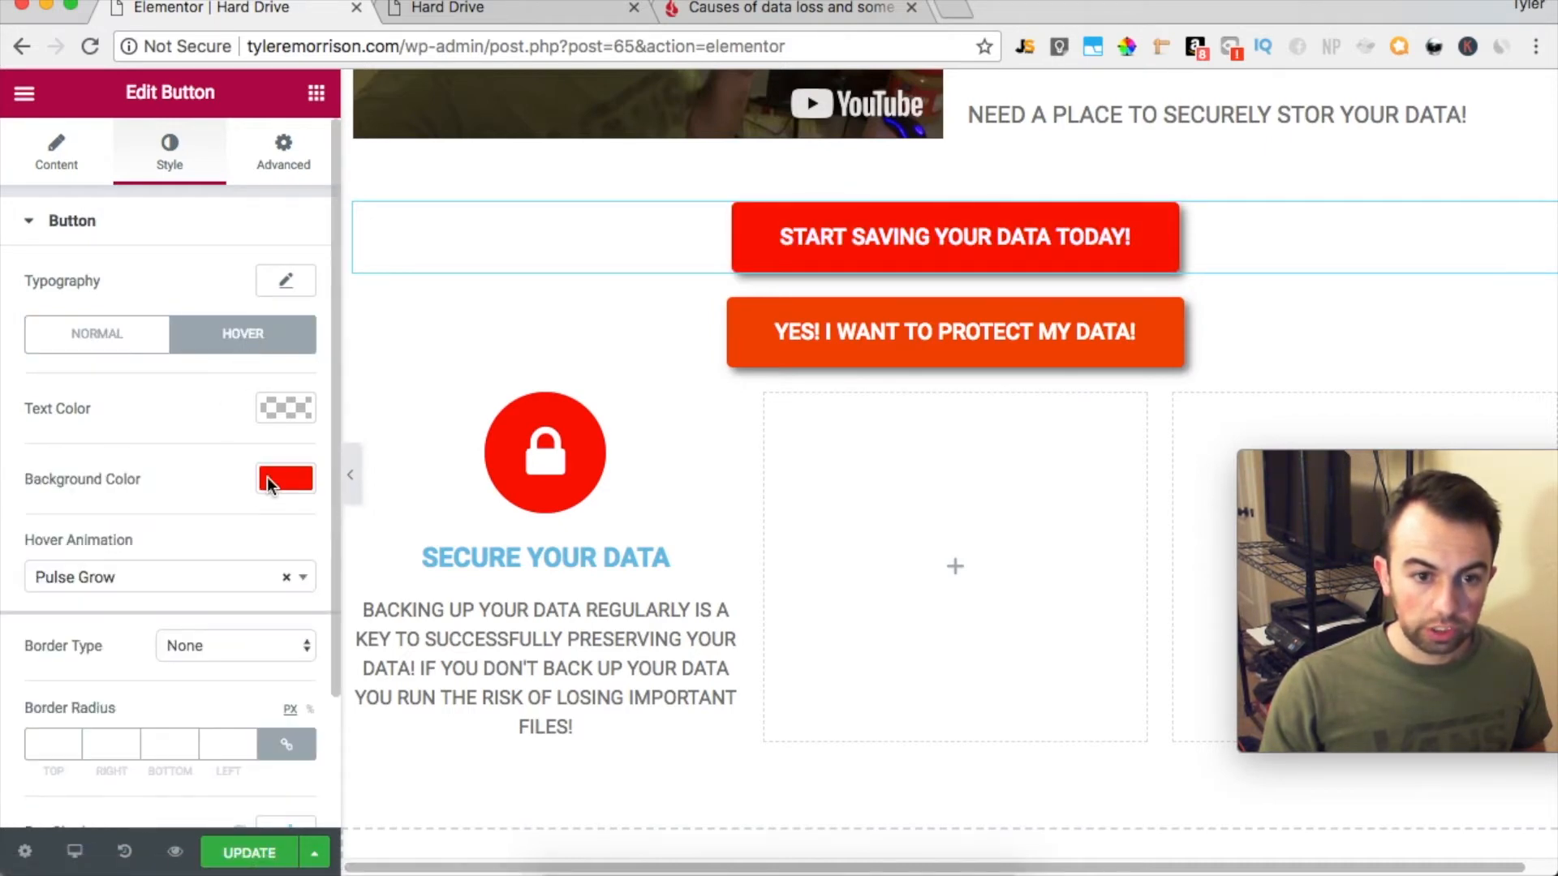
pyautogui.click(285, 479)
pyautogui.moveTo(28, 521); pyautogui.dragTo(13, 561)
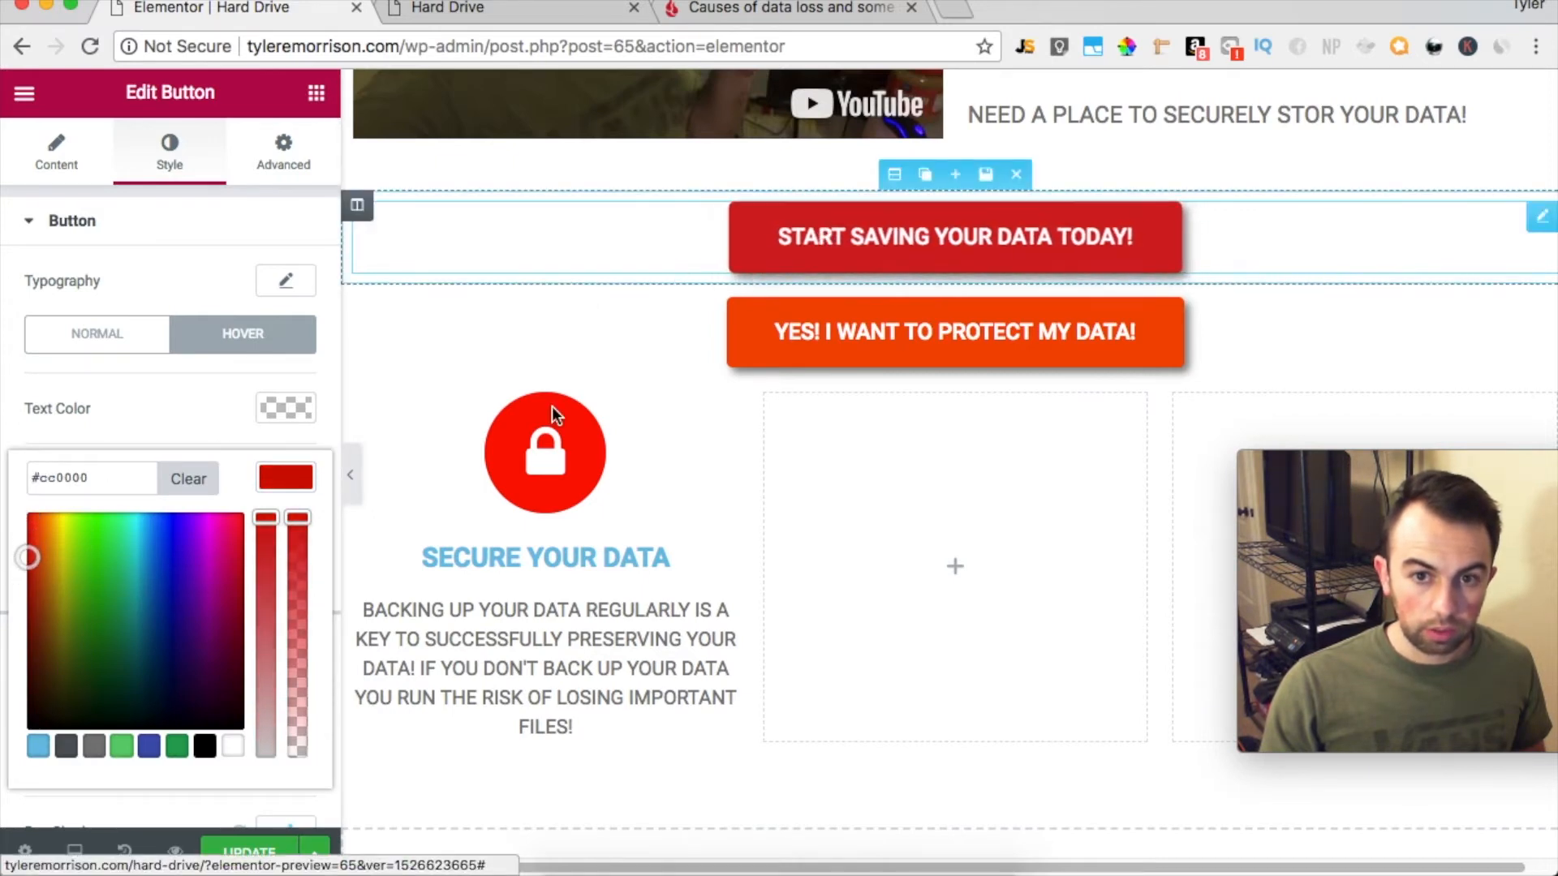
pyautogui.click(133, 380)
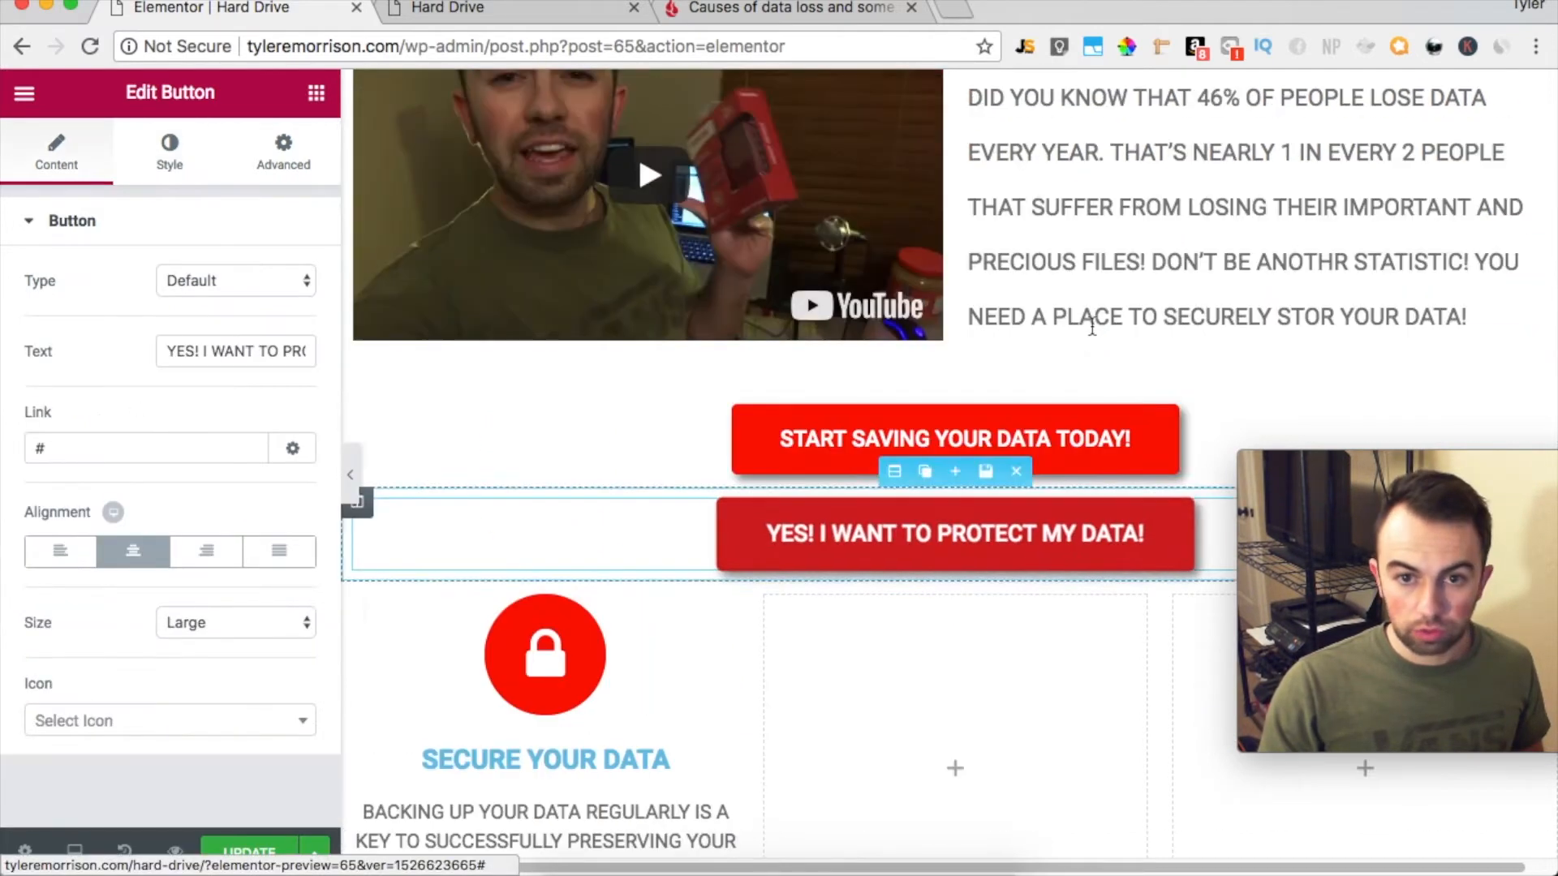
# Set the title color of the SECURE YOUR DATA icon box to gray #6b6b6b
pyautogui.scroll(2, 1090, 325)
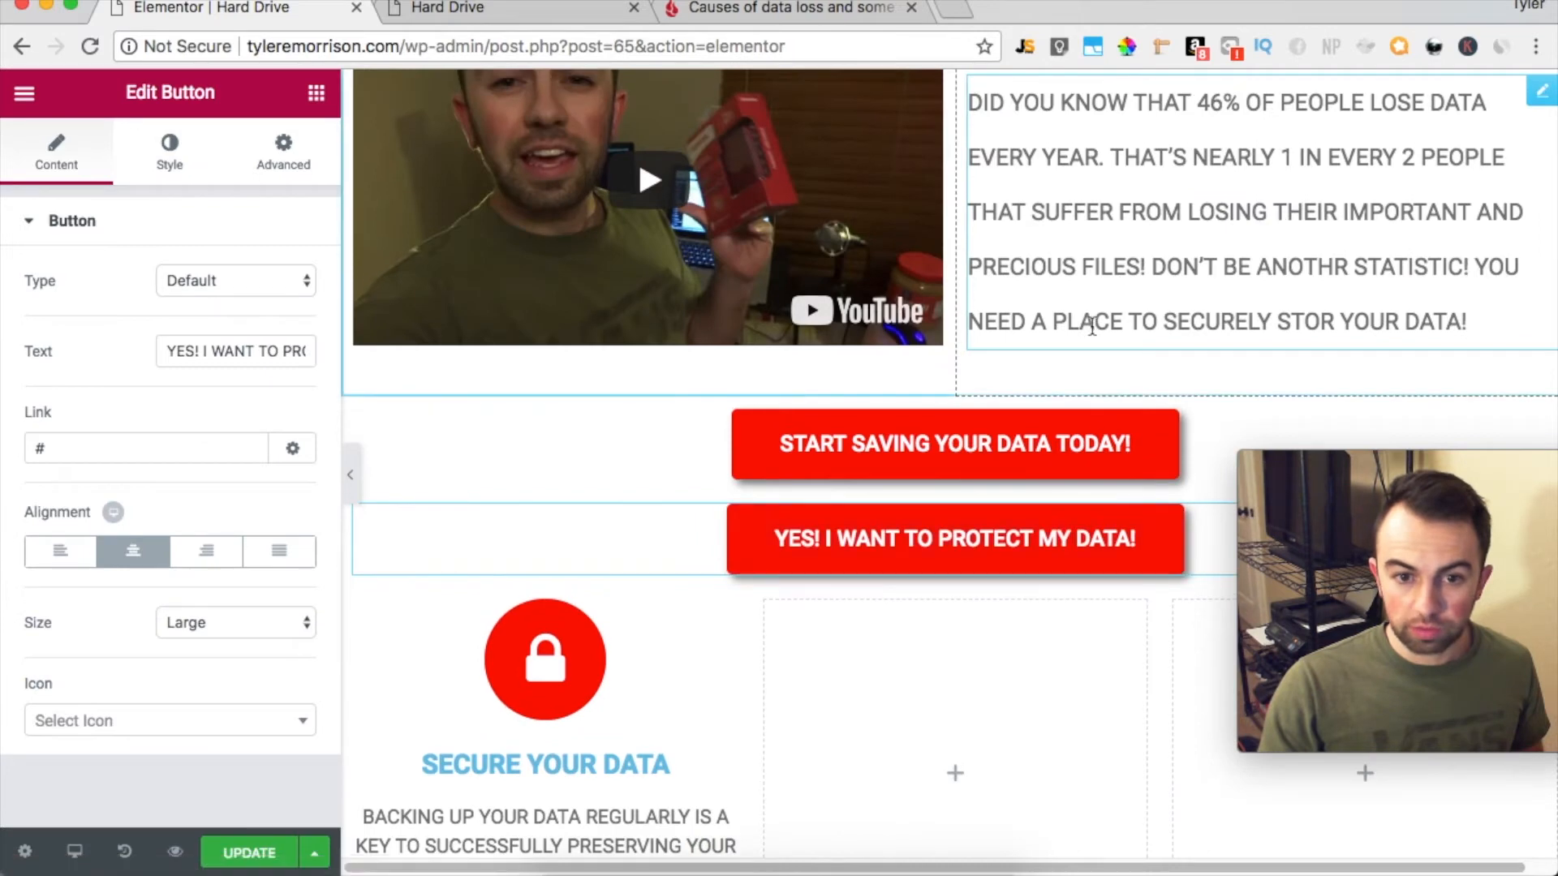
pyautogui.scroll(-4, 1092, 325)
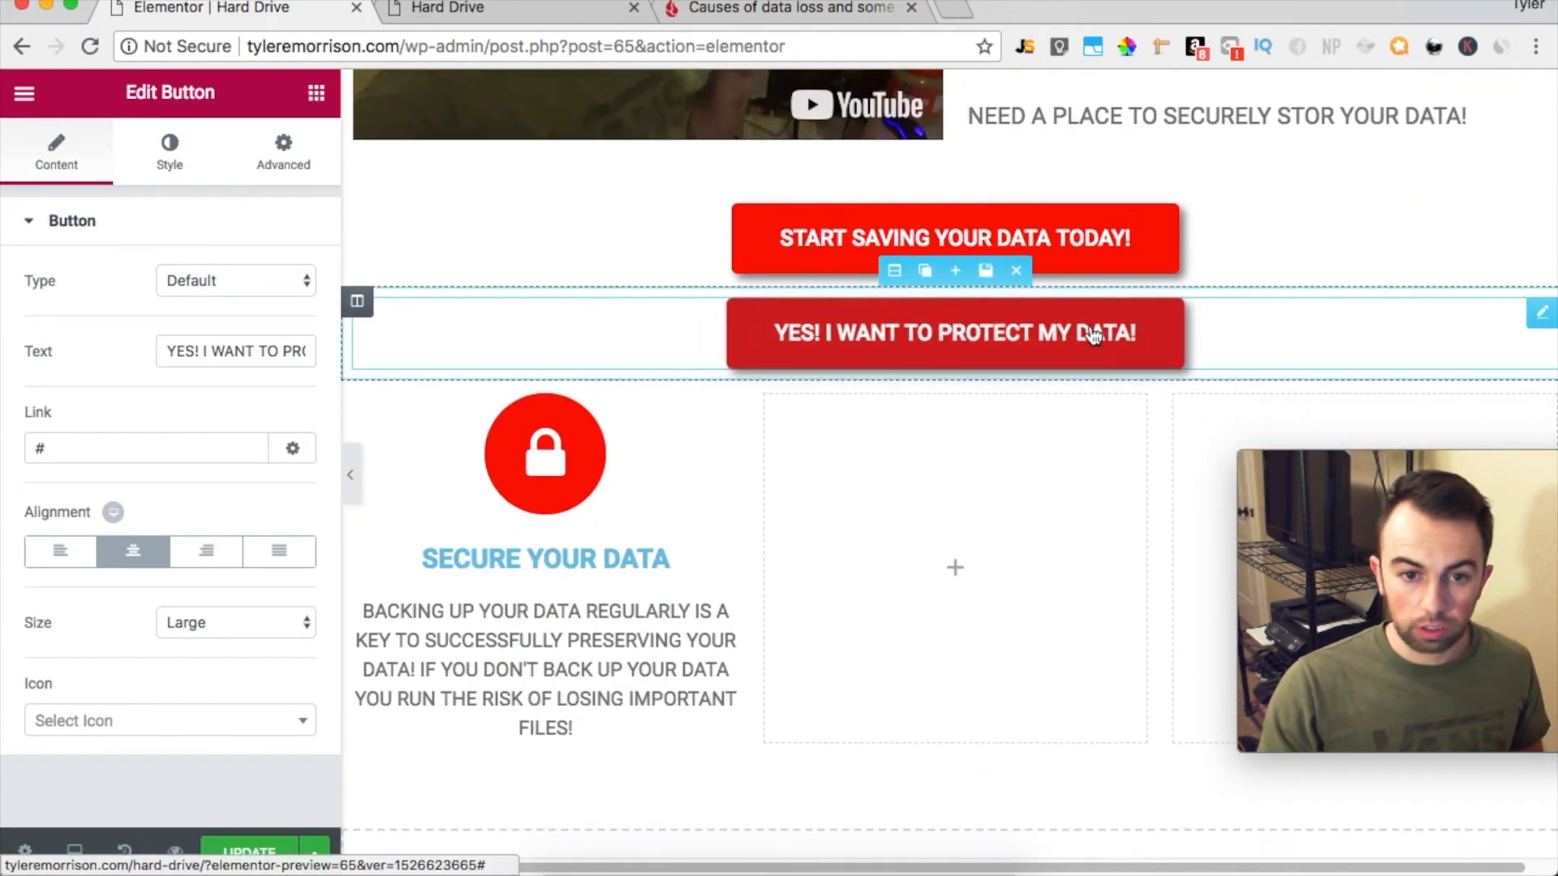
pyautogui.click(607, 556)
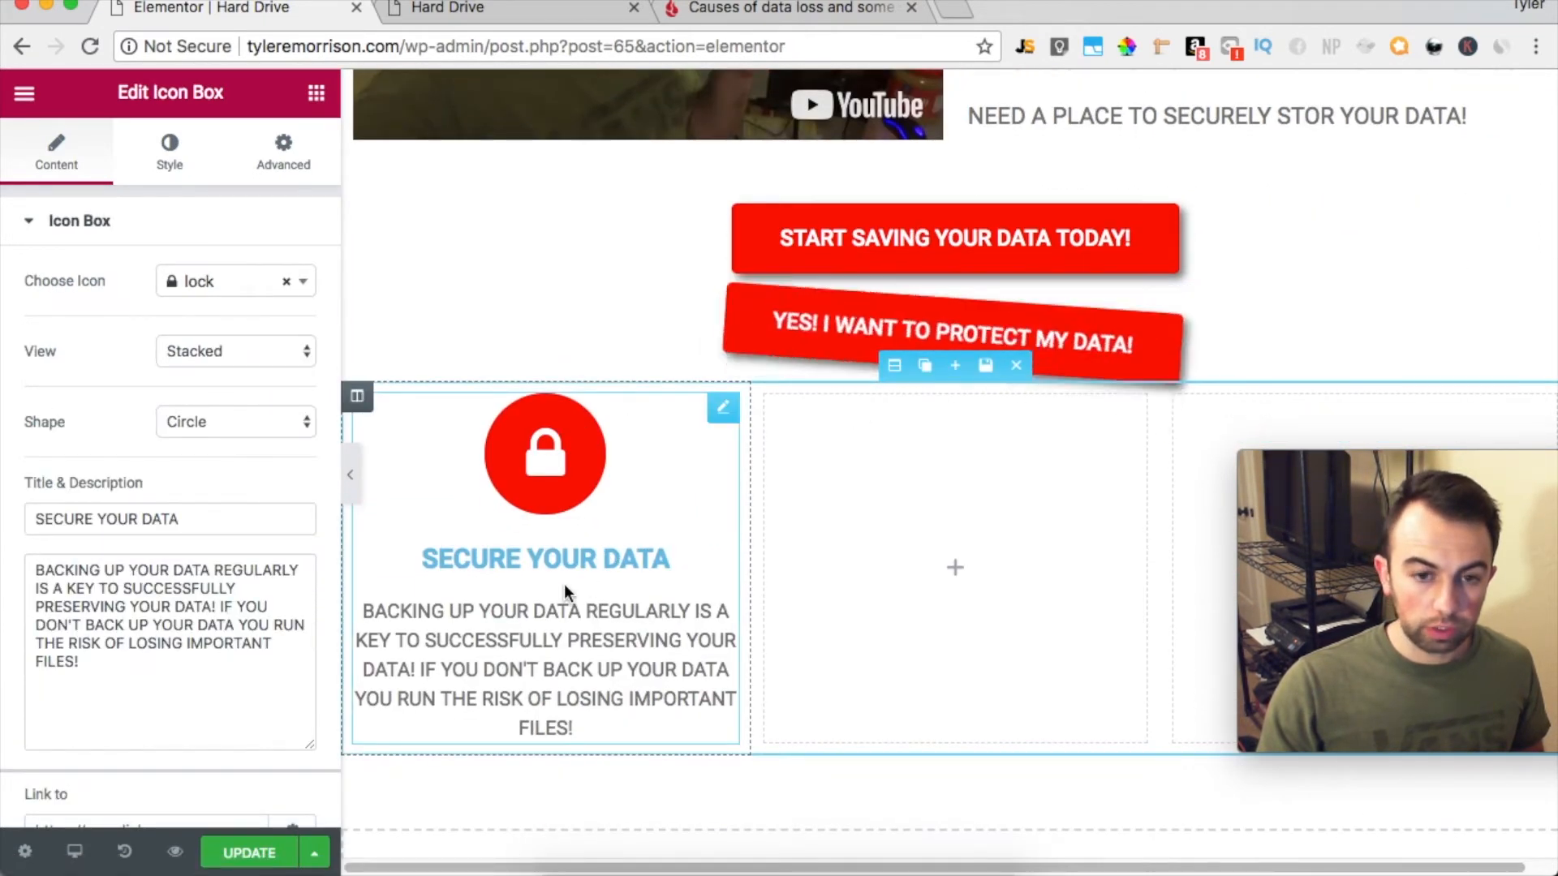
pyautogui.click(193, 181)
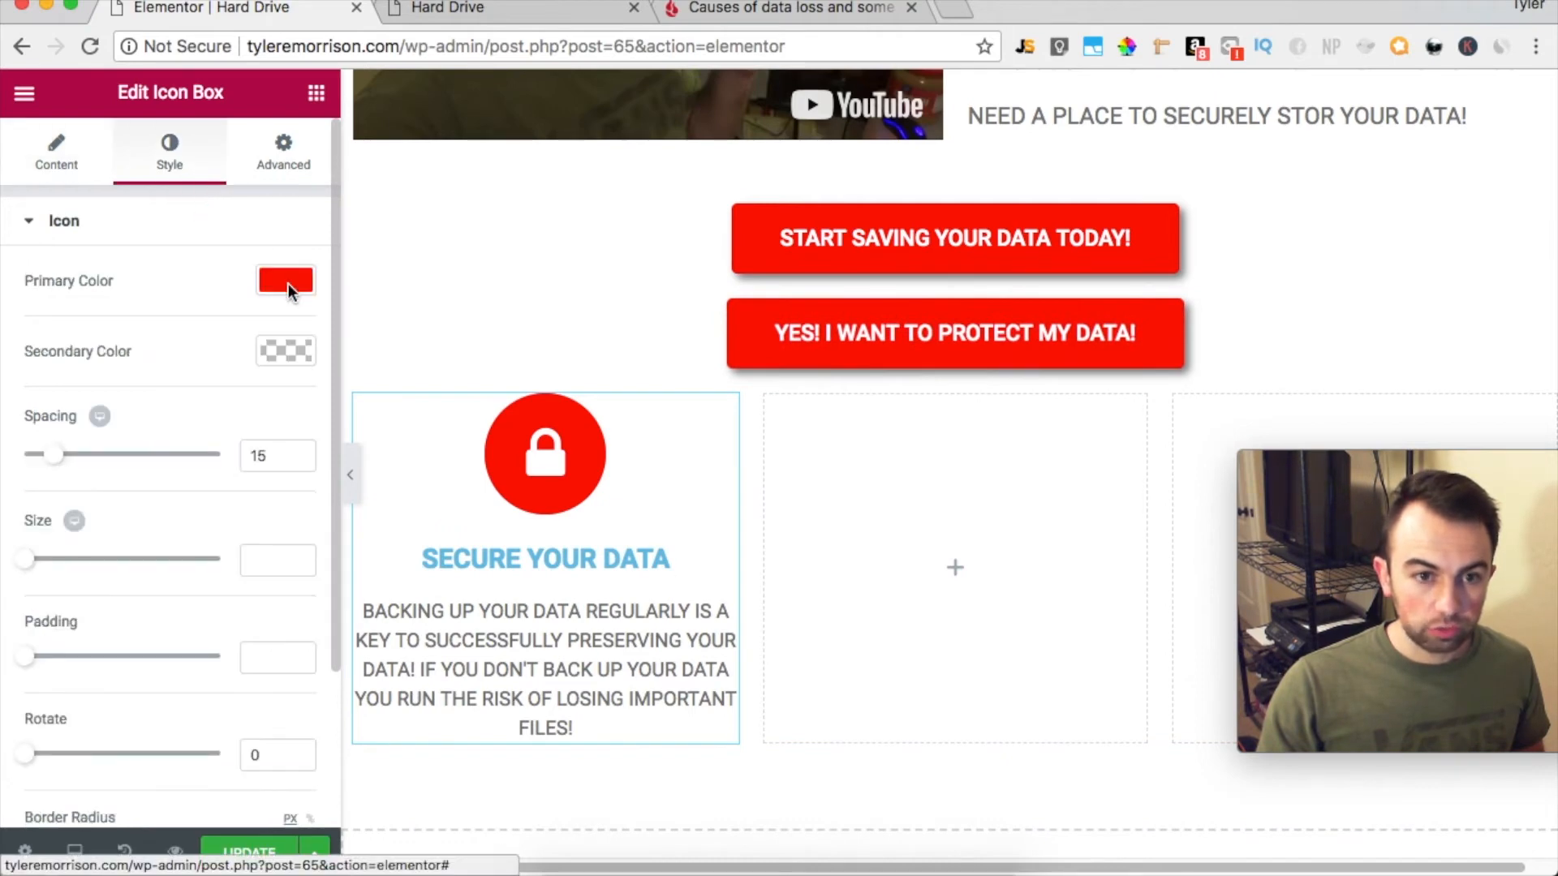
pyautogui.scroll(-3, 182, 615)
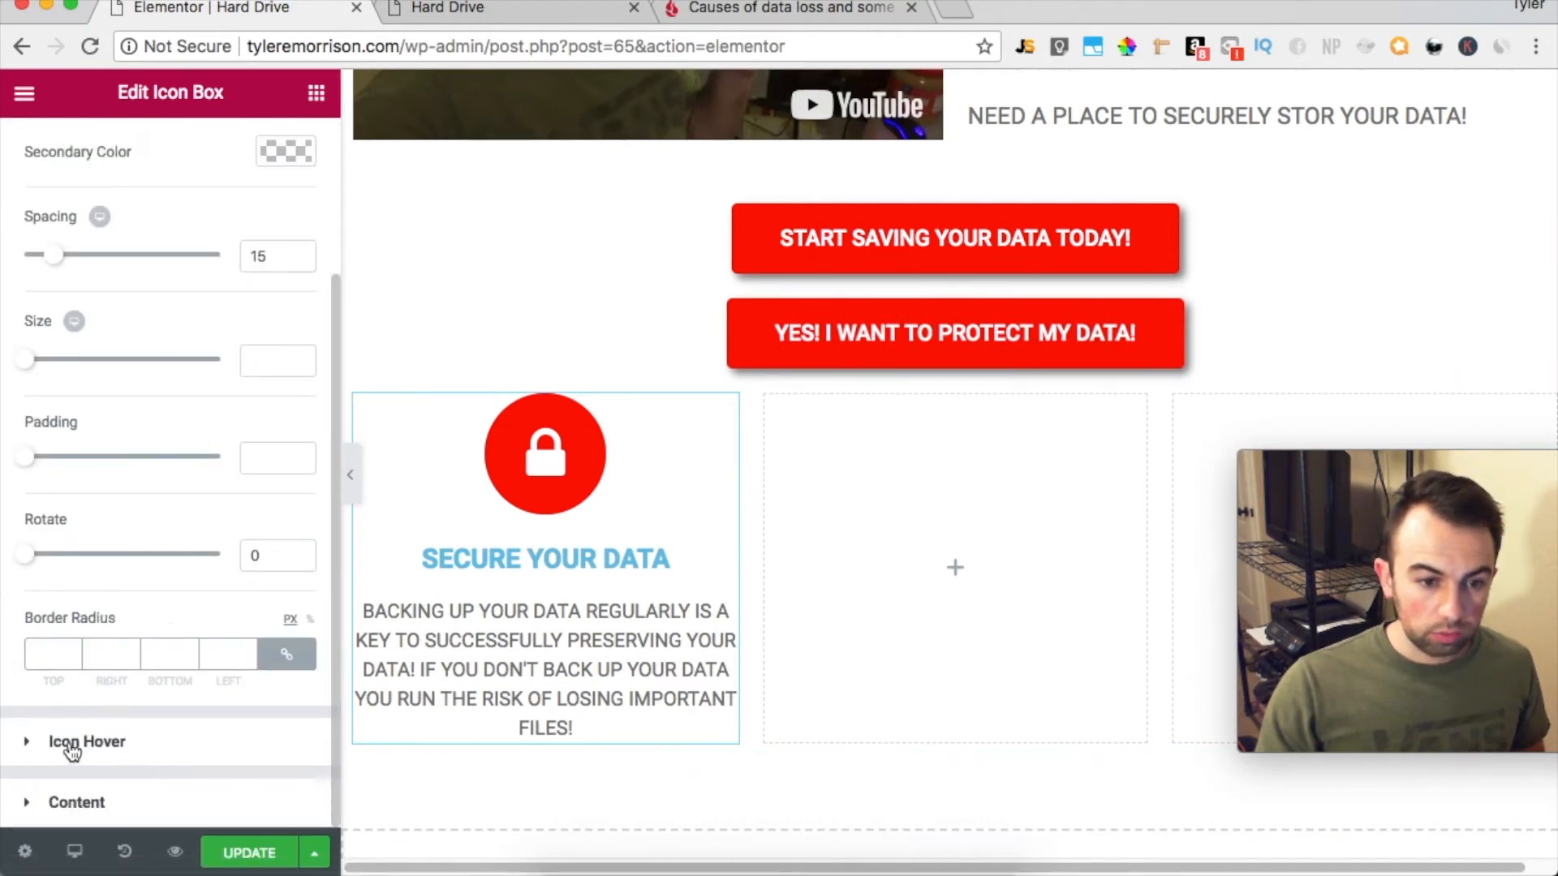
pyautogui.click(36, 801)
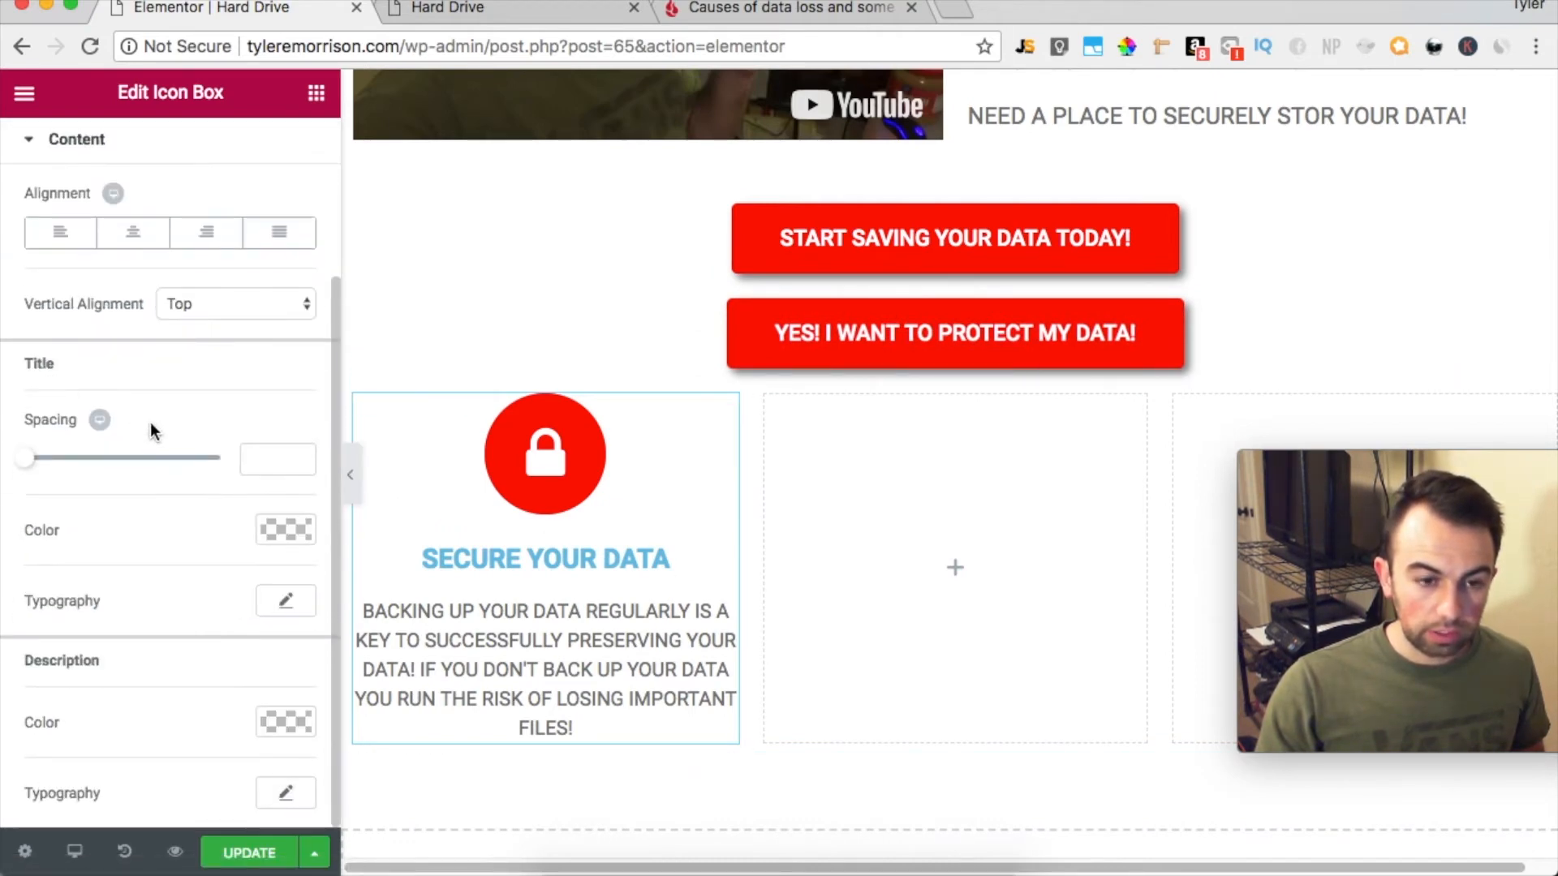
pyautogui.click(284, 530)
pyautogui.moveTo(244, 617)
pyautogui.mouseDown()
pyautogui.moveTo(70, 601)
pyautogui.moveTo(46, 709)
pyautogui.moveTo(21, 720)
pyautogui.moveTo(24, 684)
pyautogui.moveTo(2, 691)
pyautogui.mouseUp()
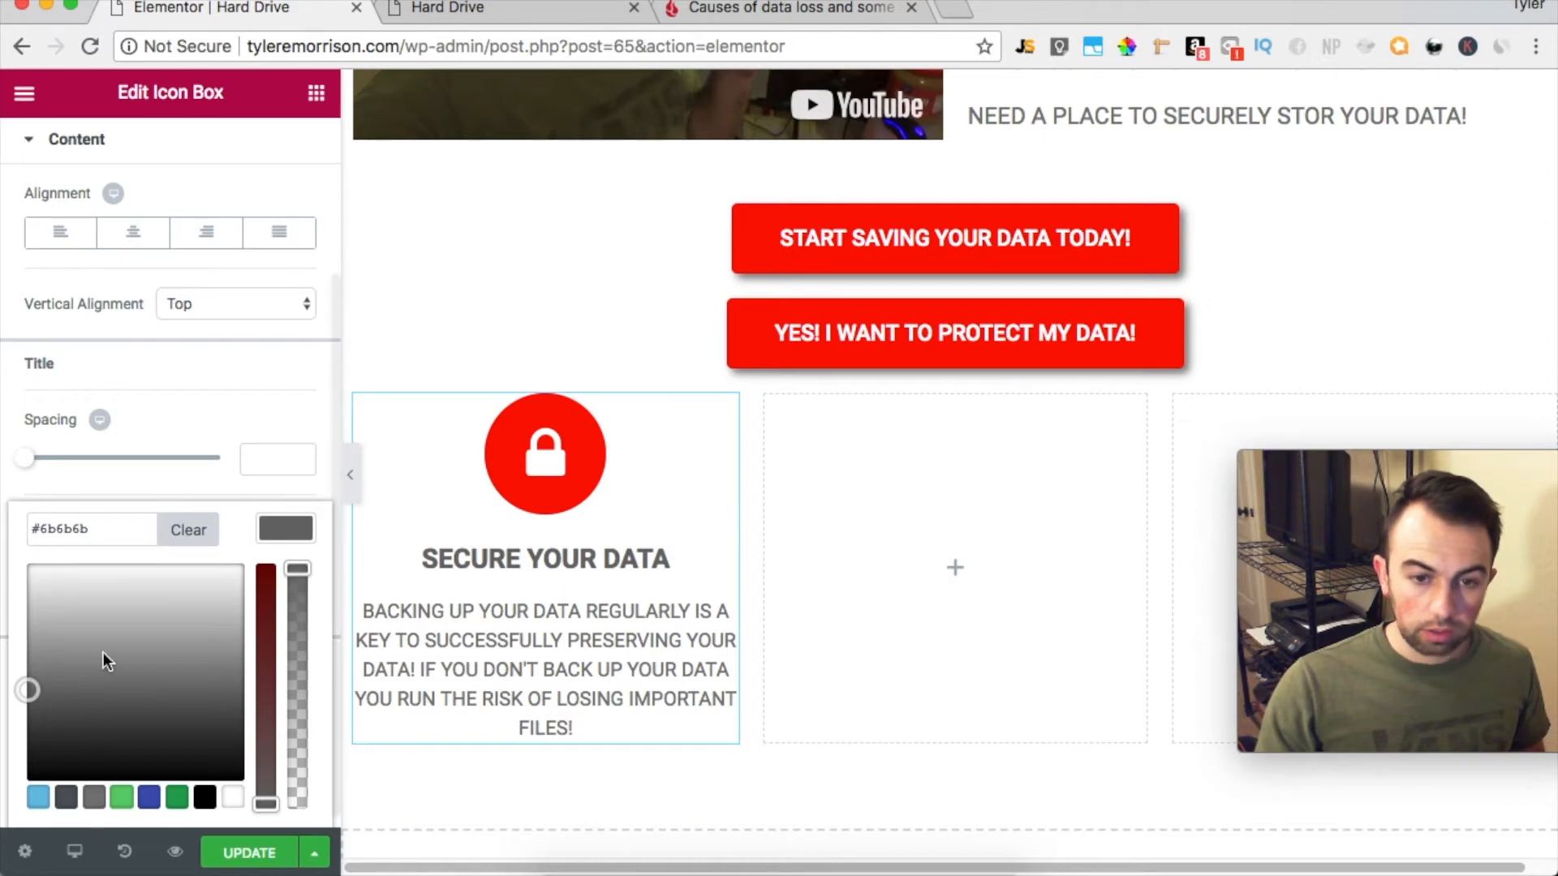
pyautogui.click(520, 250)
# Duplicate the SECURE YOUR DATA icon box and move a copy into the middle column
pyautogui.scroll(-3, 566, 600)
pyautogui.click(566, 601)
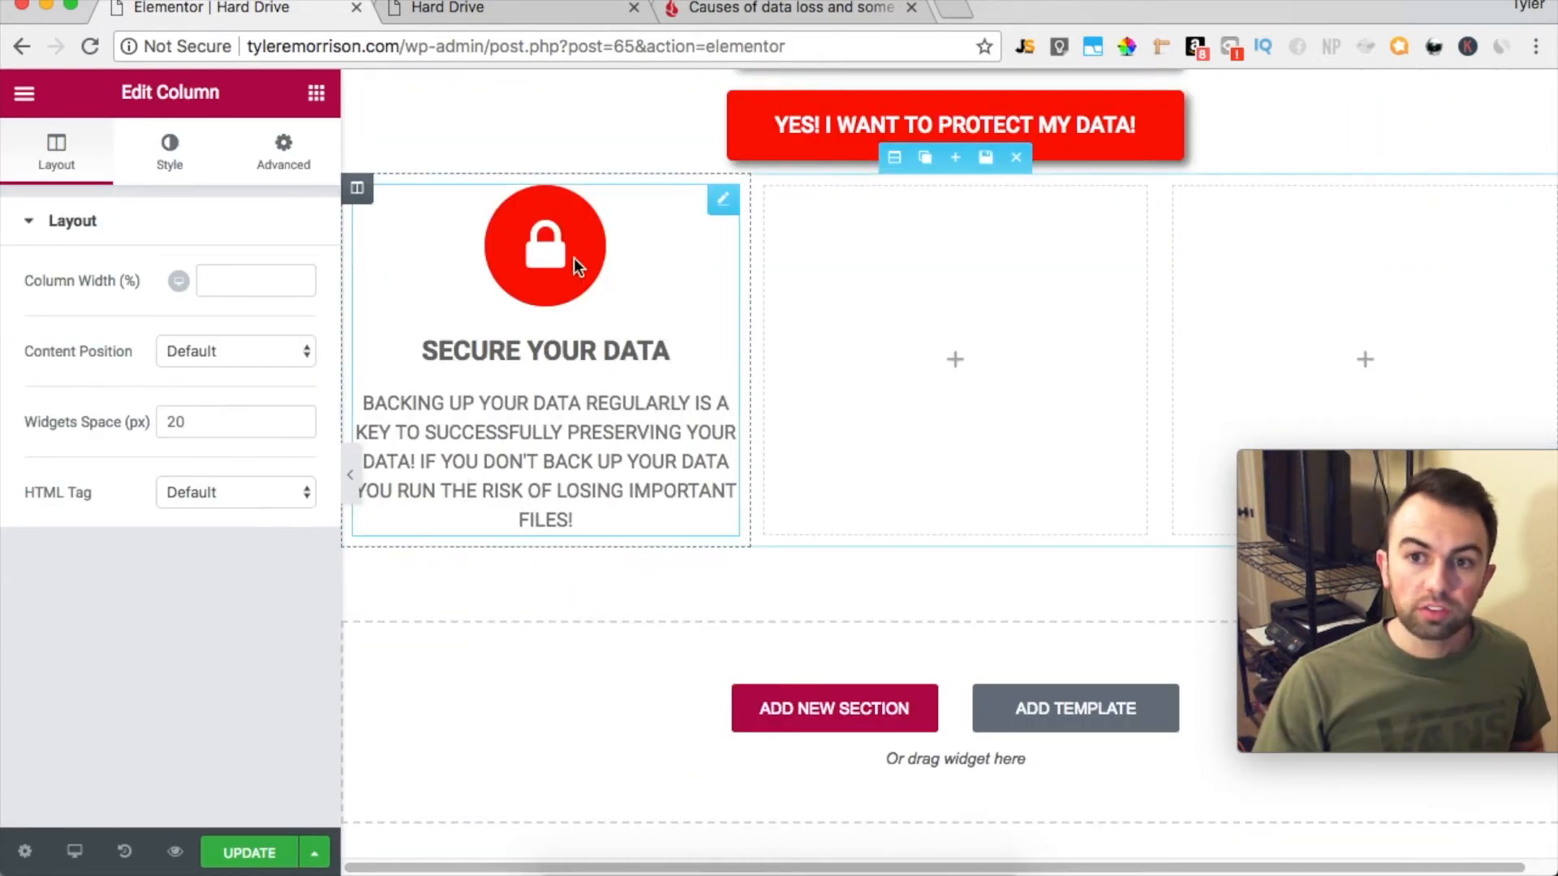
pyautogui.click(694, 201)
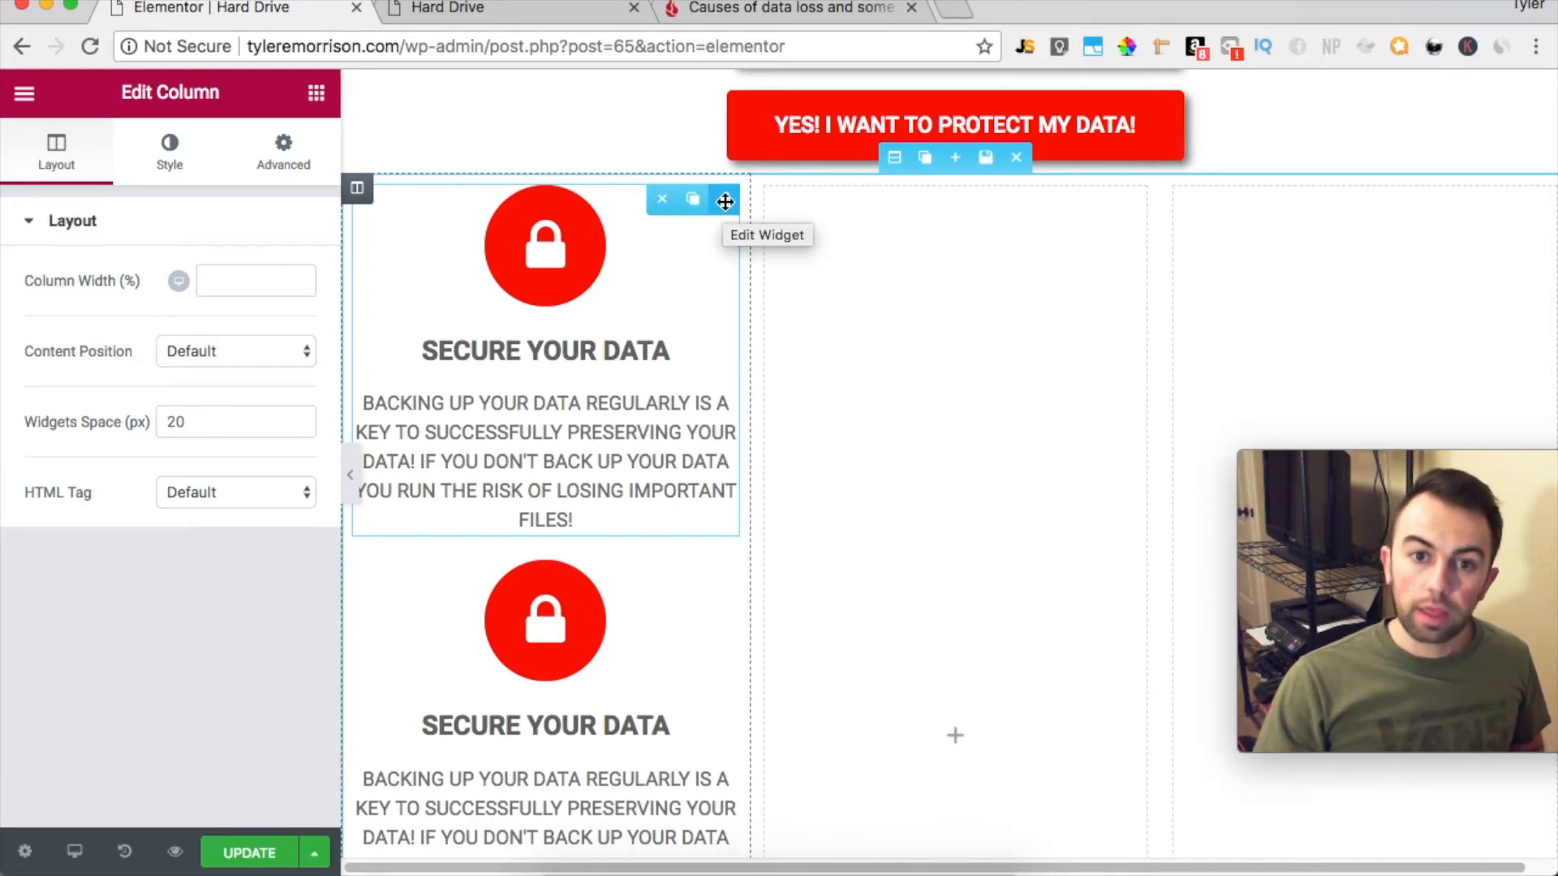
pyautogui.moveTo(725, 201); pyautogui.dragTo(1039, 240)
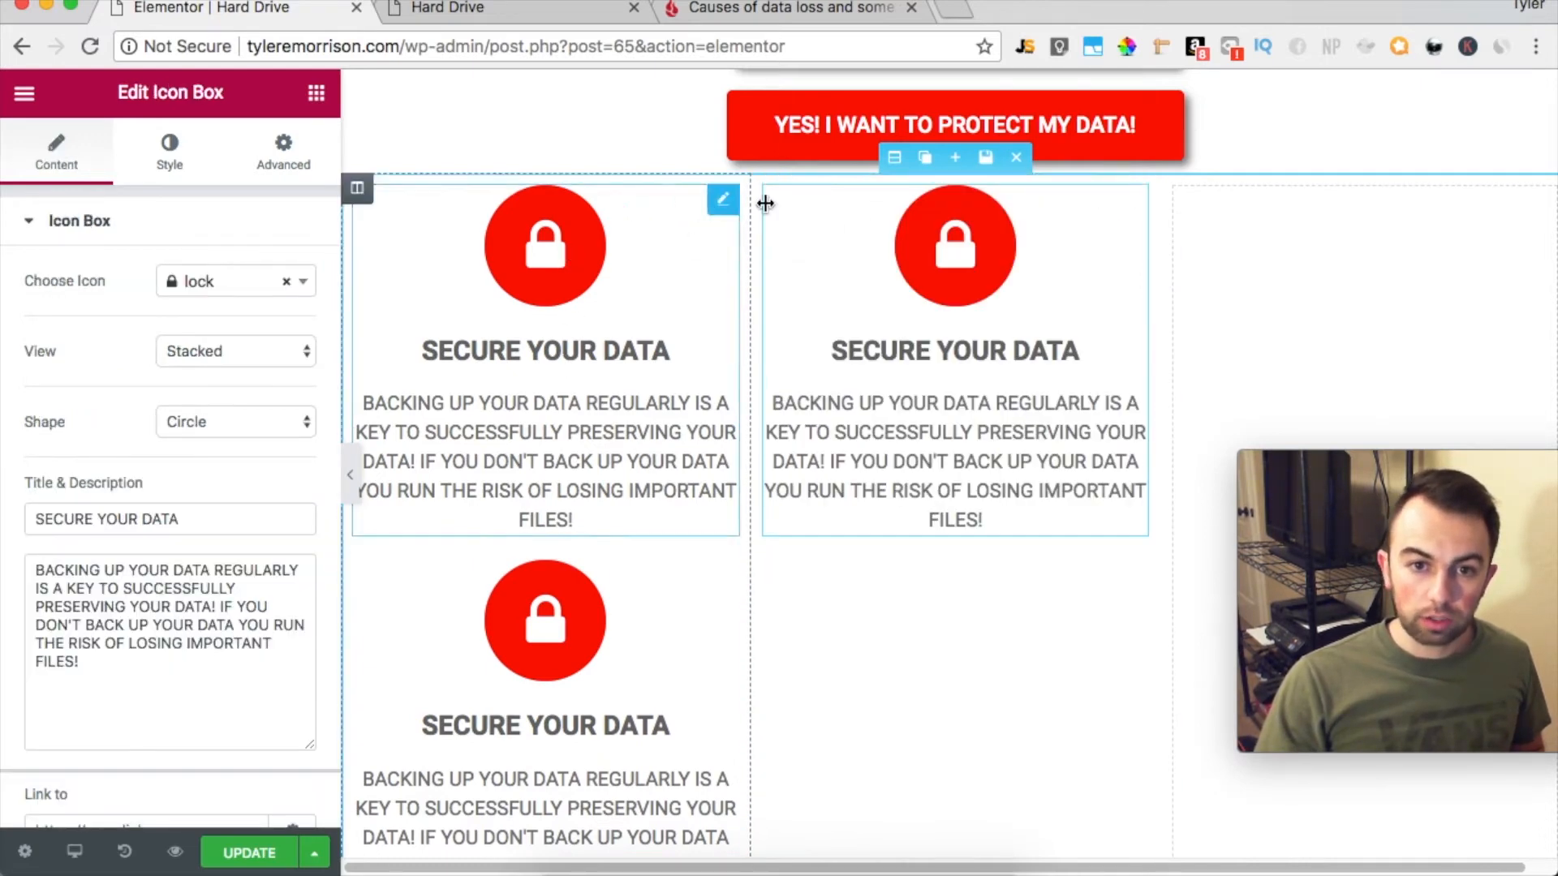
# Move the remaining copy of the SECURE YOUR DATA icon box into the empty third column
pyautogui.moveTo(713, 195); pyautogui.dragTo(1392, 258)
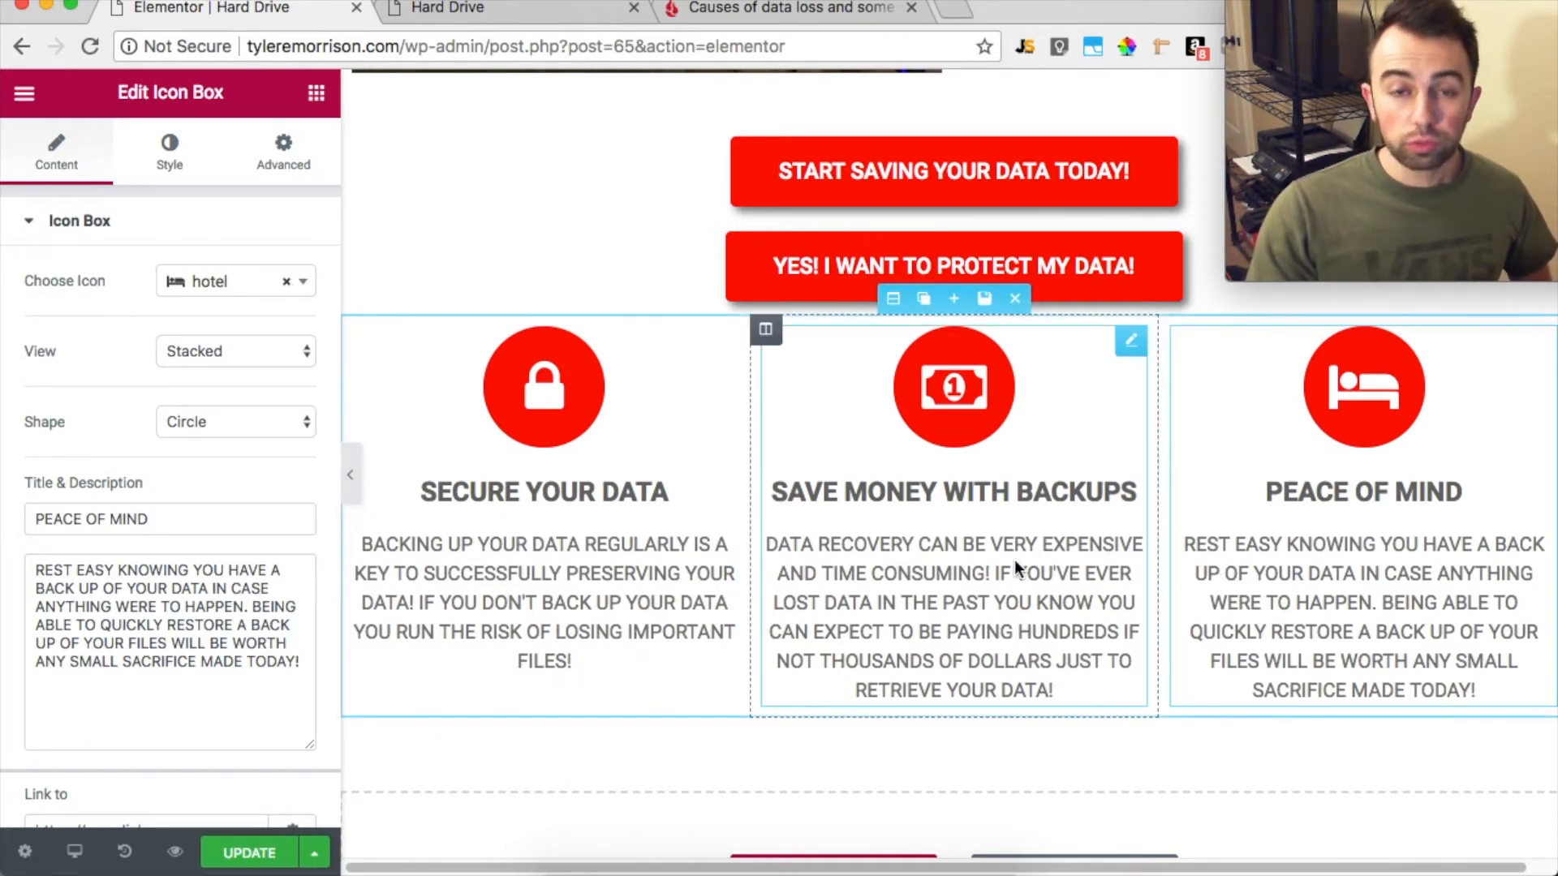
# Move the section with the YES! I WANT TO PROTECT MY DATA! button below the three icon boxes
pyautogui.scroll(5, 1015, 561)
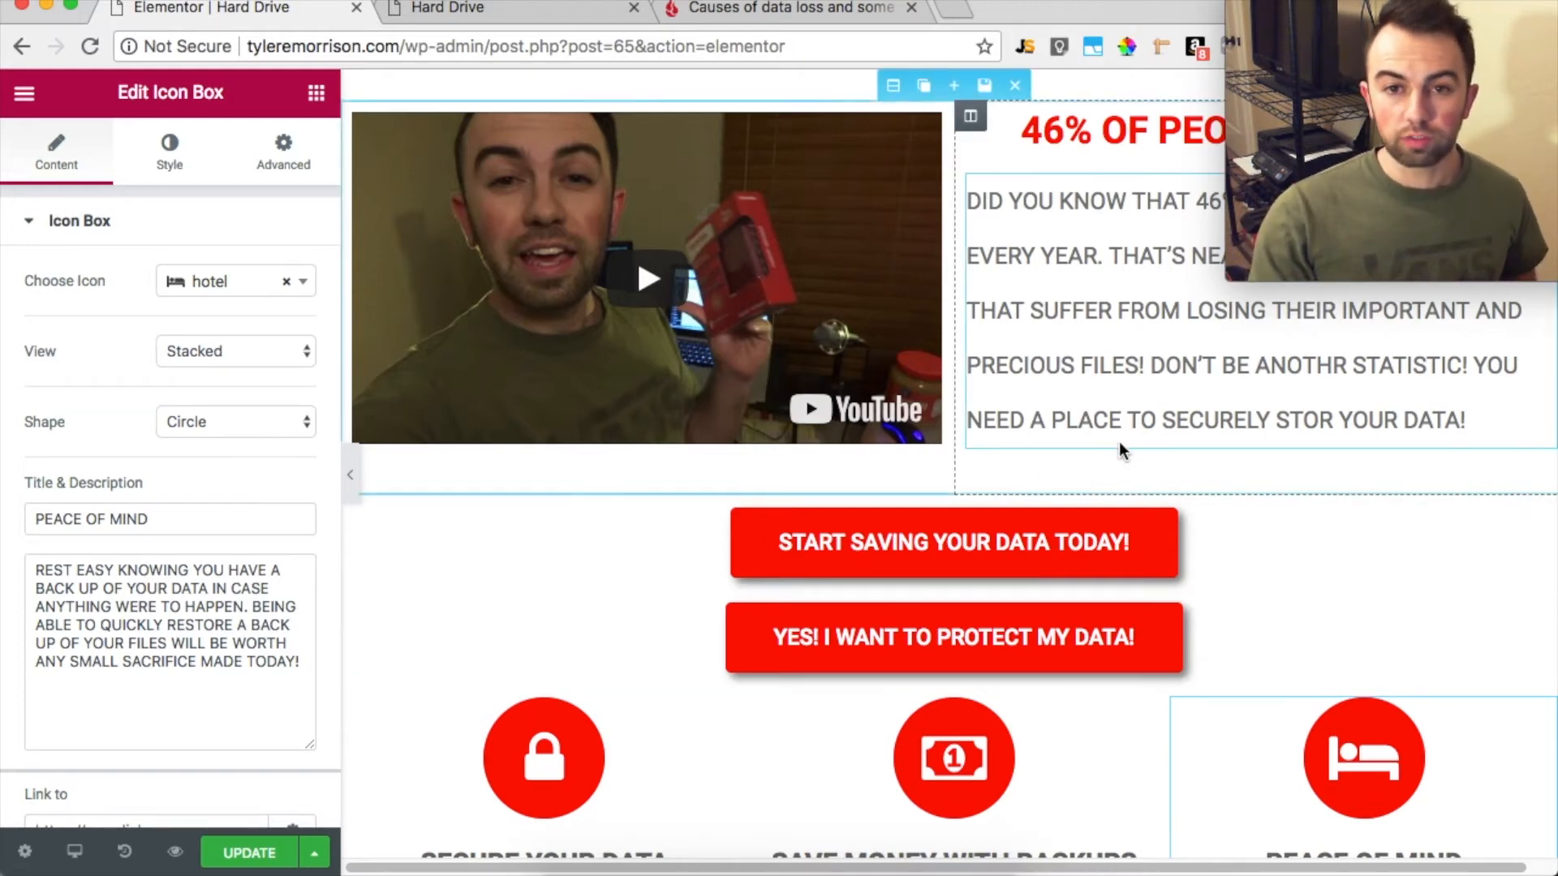
pyautogui.scroll(-3, 1103, 448)
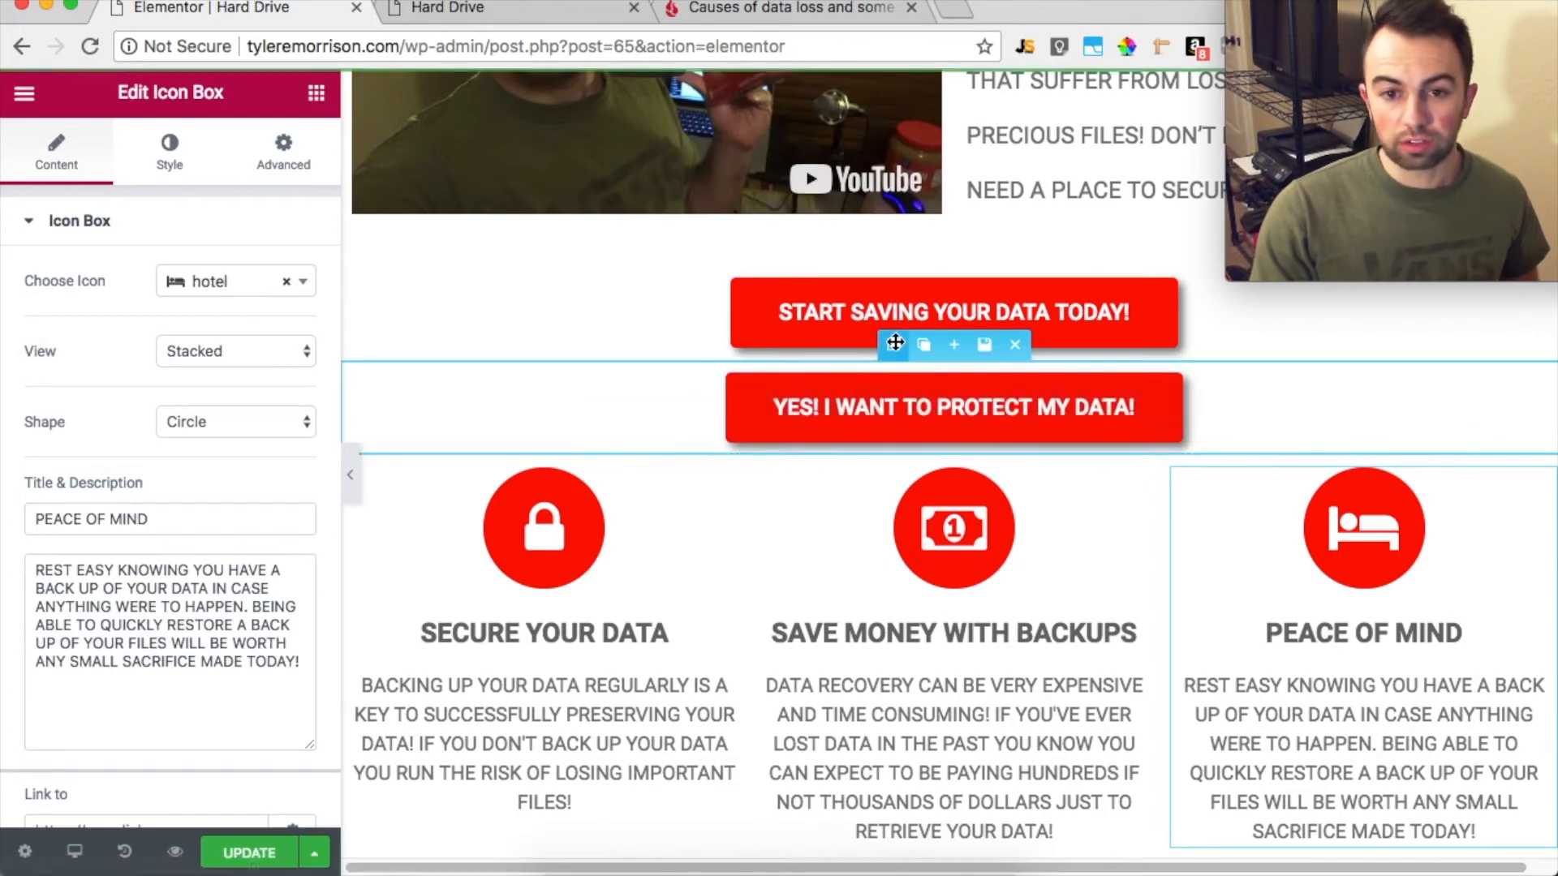
pyautogui.scroll(-2, 1285, 452)
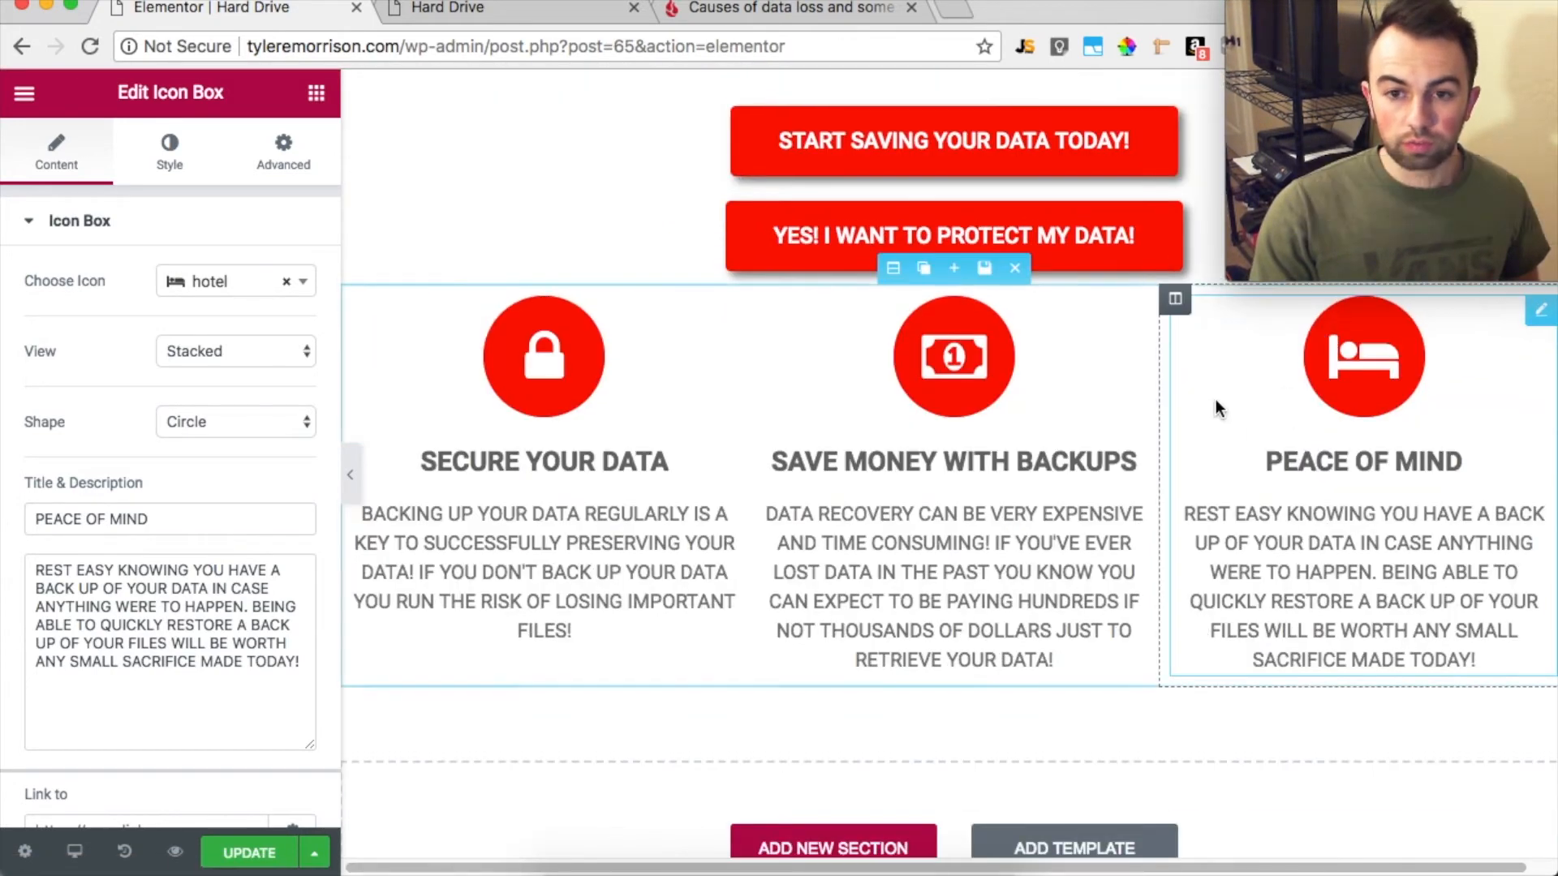
pyautogui.scroll(1, 1214, 407)
pyautogui.moveTo(895, 230); pyautogui.dragTo(973, 616)
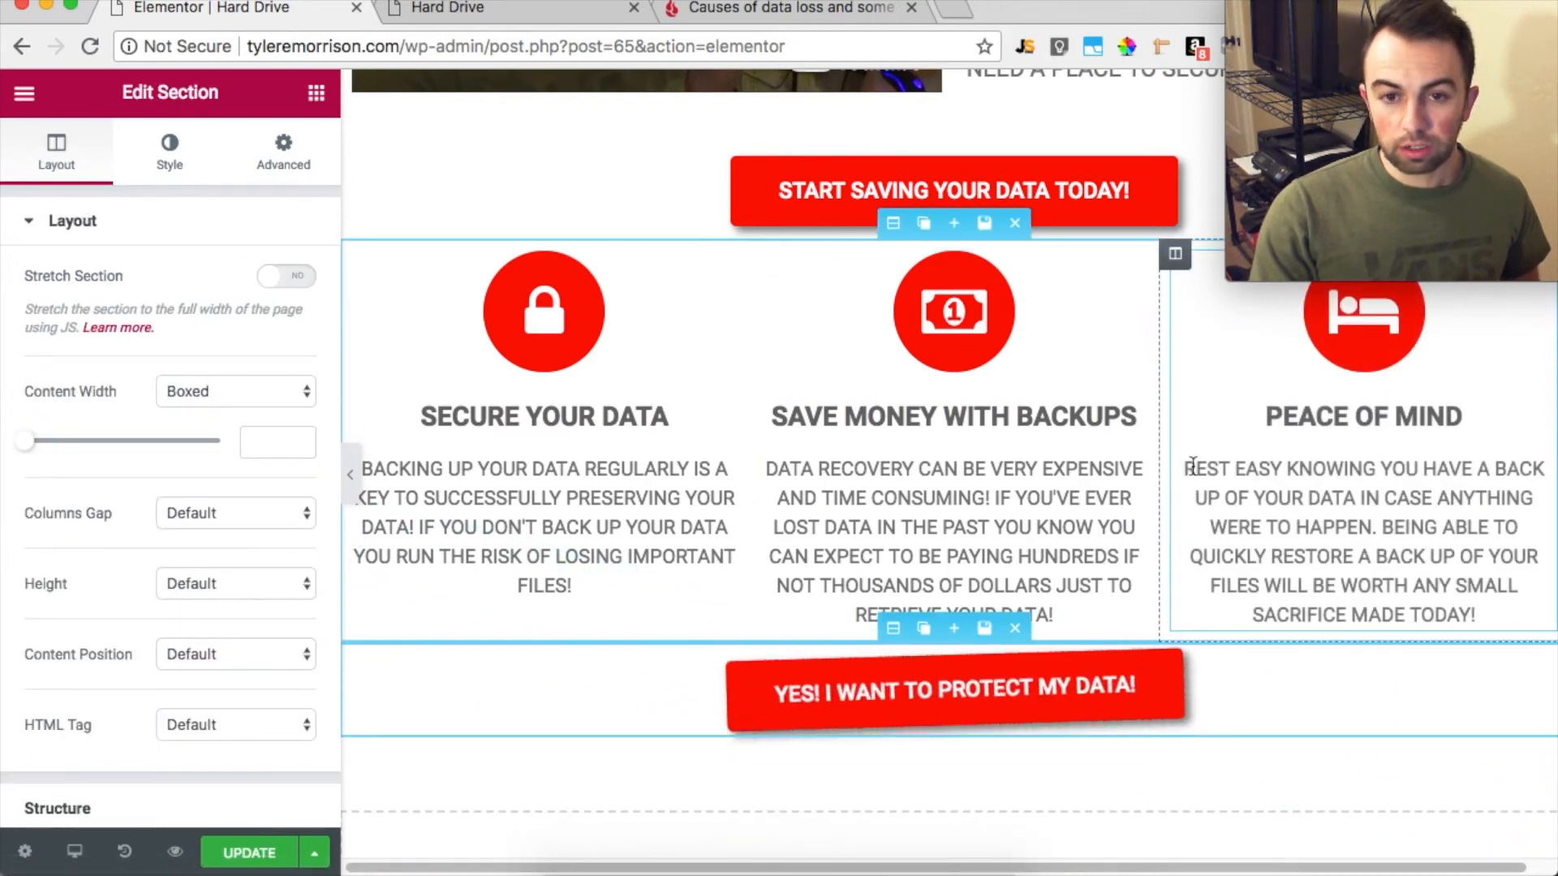
pyautogui.scroll(5, 1190, 464)
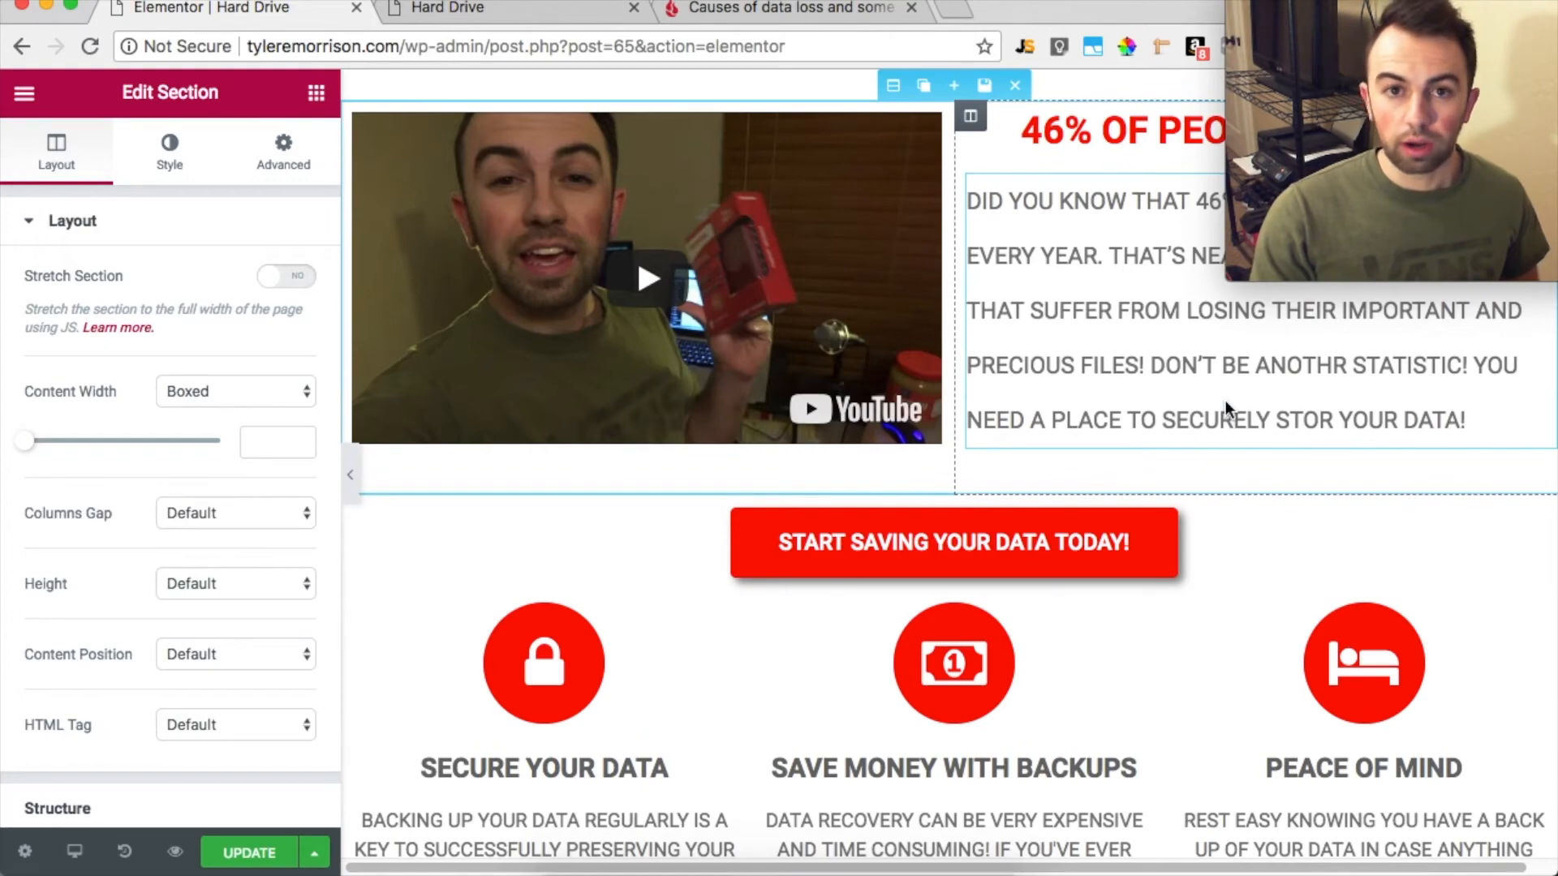
pyautogui.scroll(-5, 1113, 429)
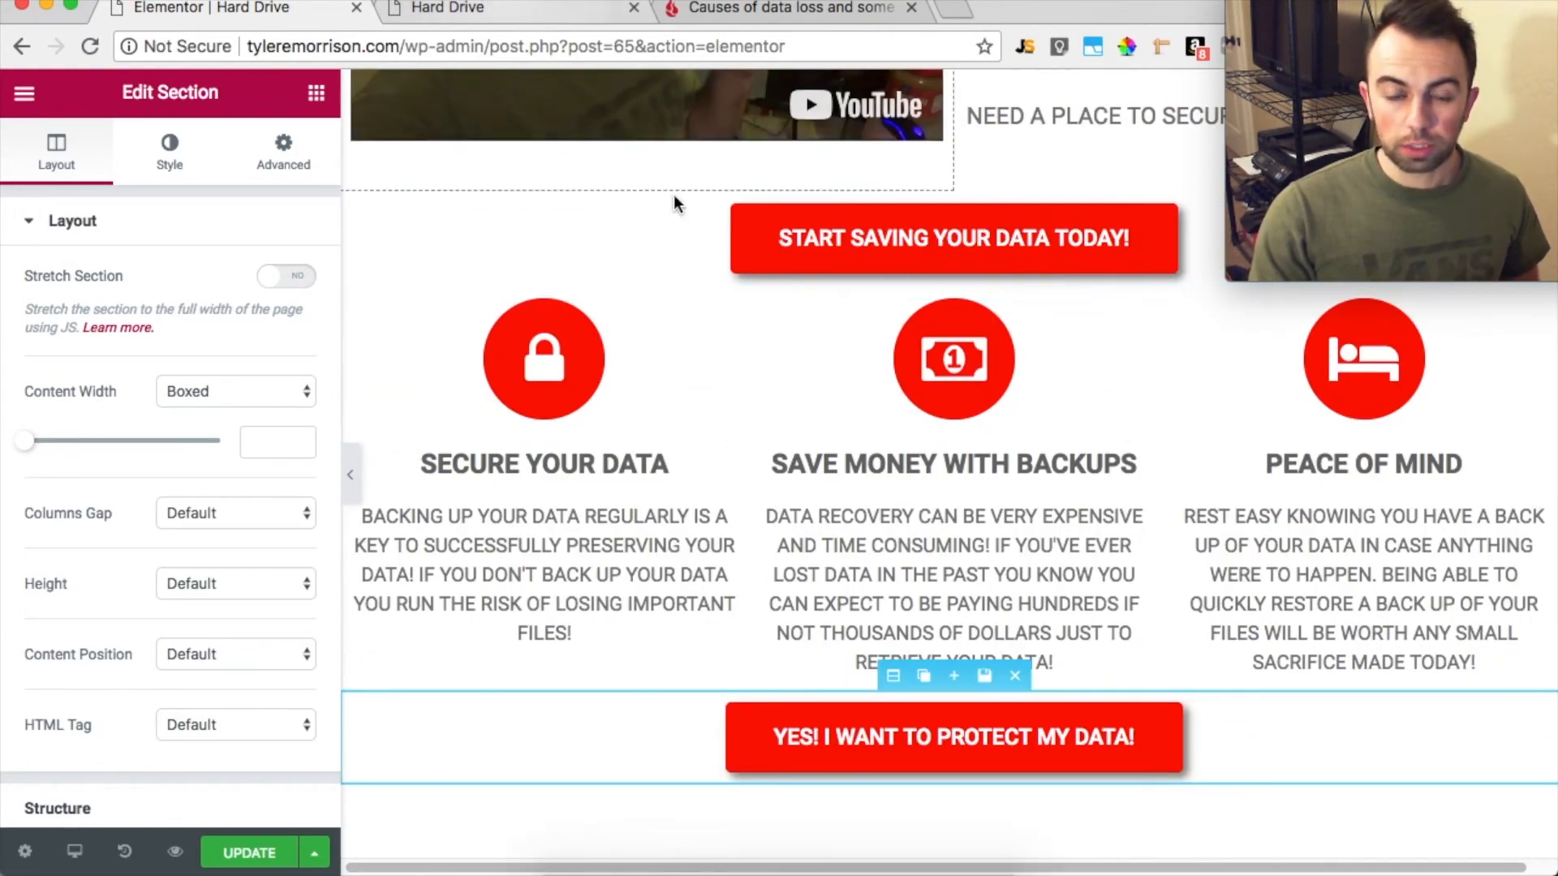
# Reload the live Hard Drive page and return to the Elementor editor
pyautogui.click(747, 11)
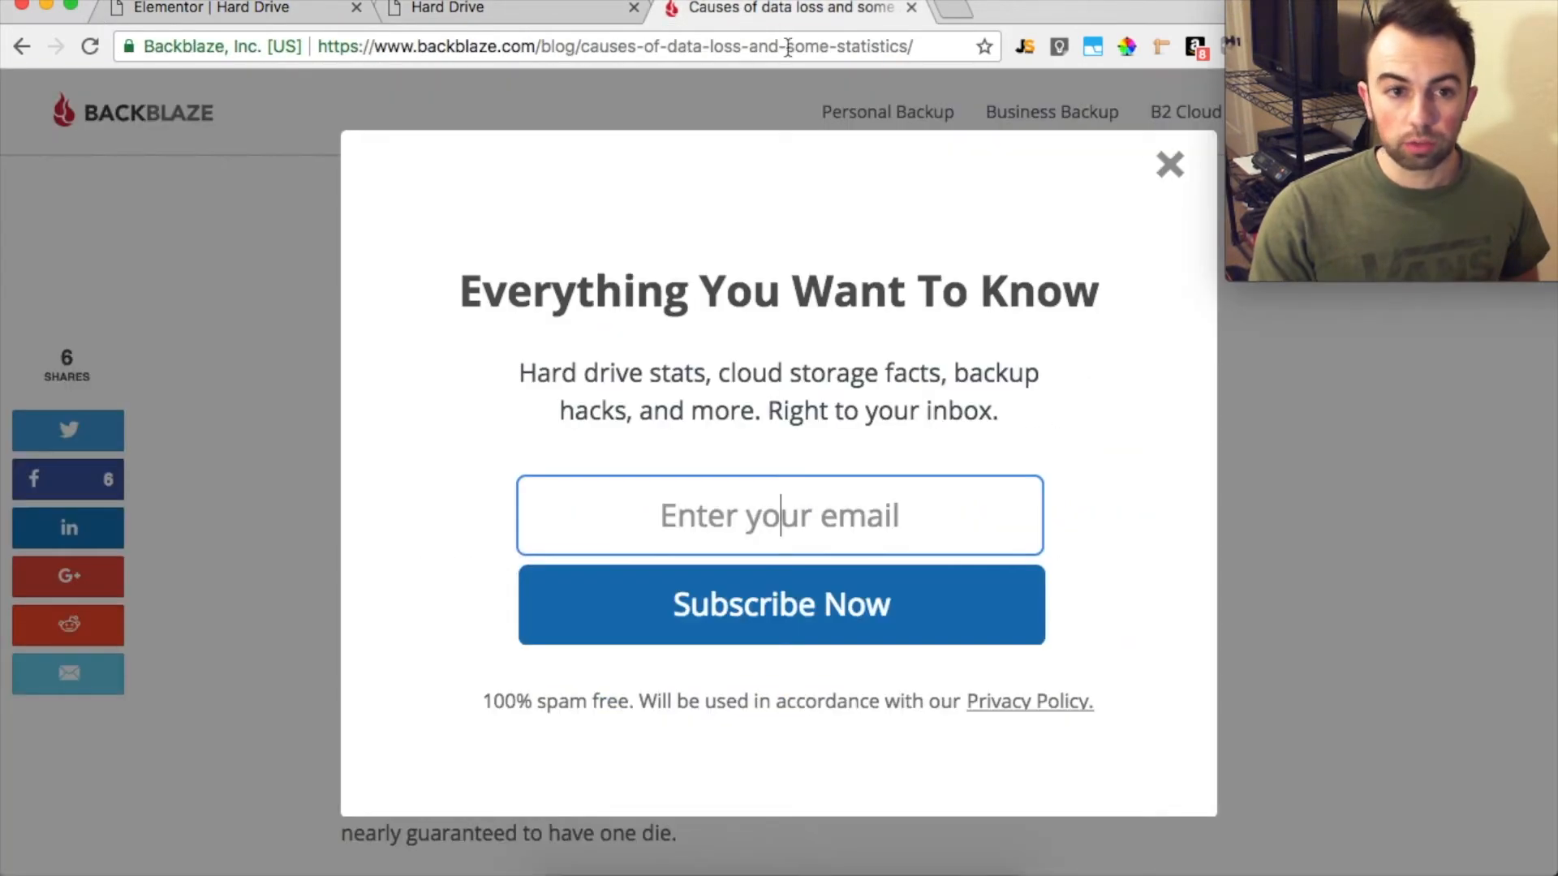
pyautogui.click(463, 9)
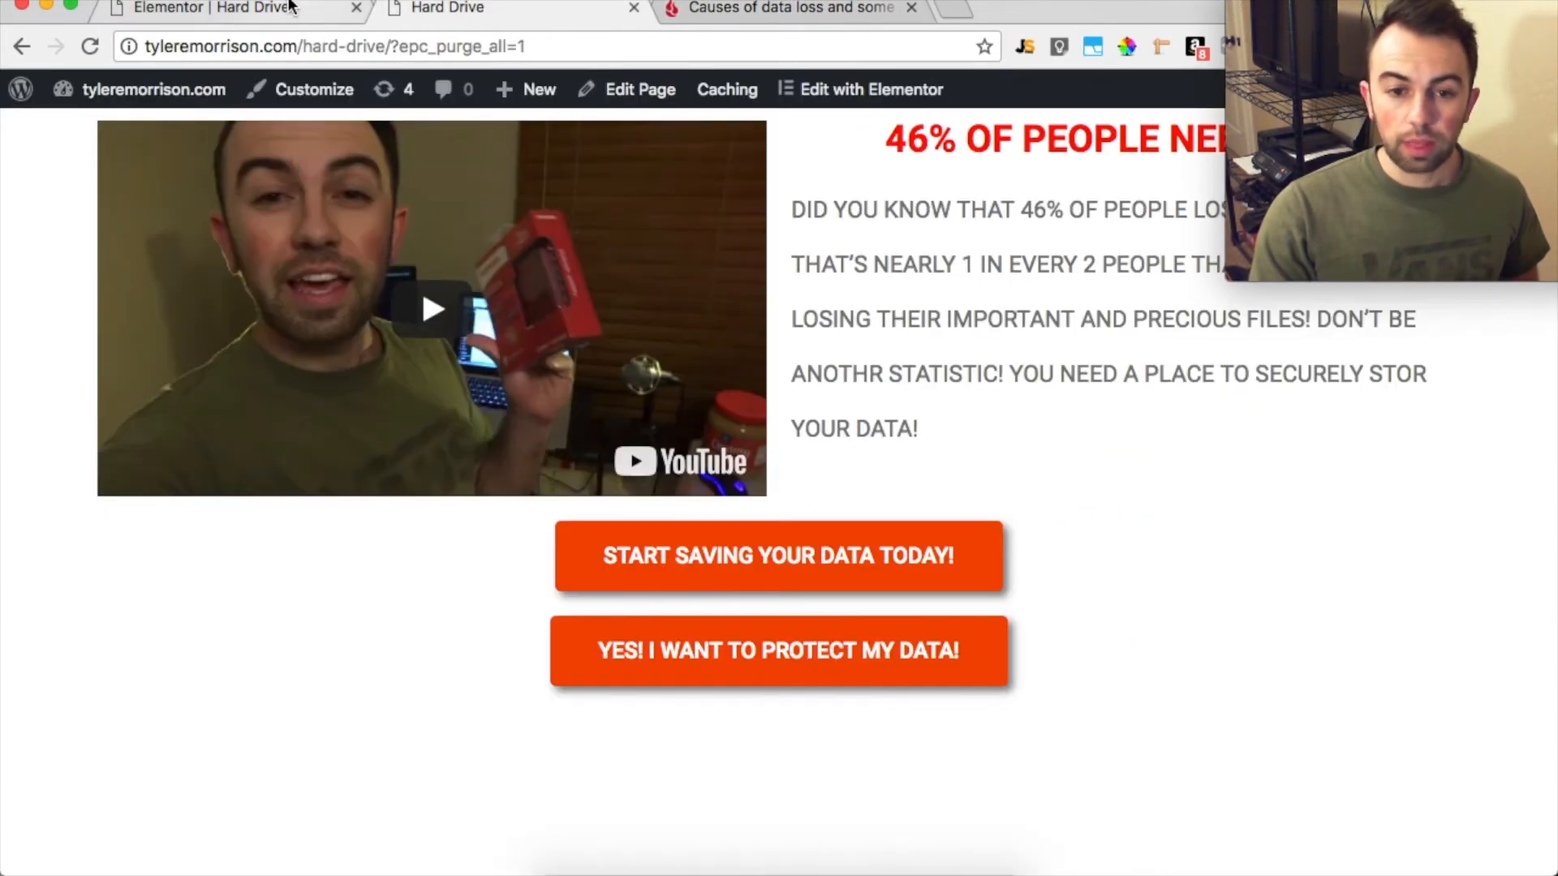
pyautogui.click(284, 8)
pyautogui.click(518, 15)
pyautogui.click(90, 46)
pyautogui.click(264, 10)
# Add a Progress Bar widget above the SAVE MONEY WITH BACKUPS icon box in the middle column
pyautogui.scroll(-3, 1024, 651)
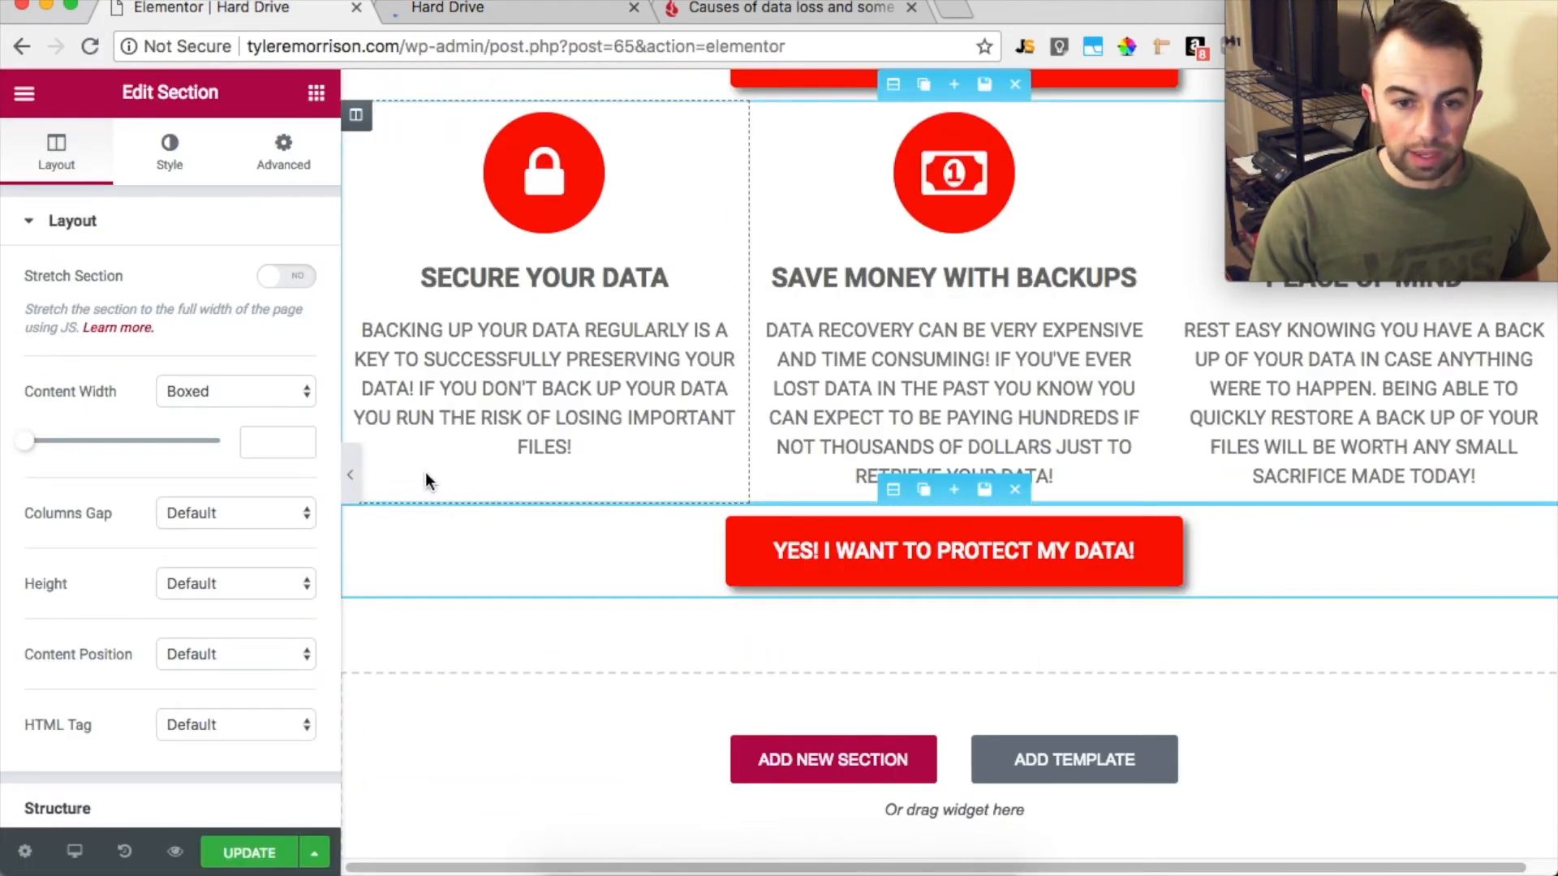
pyautogui.click(26, 96)
pyautogui.click(24, 94)
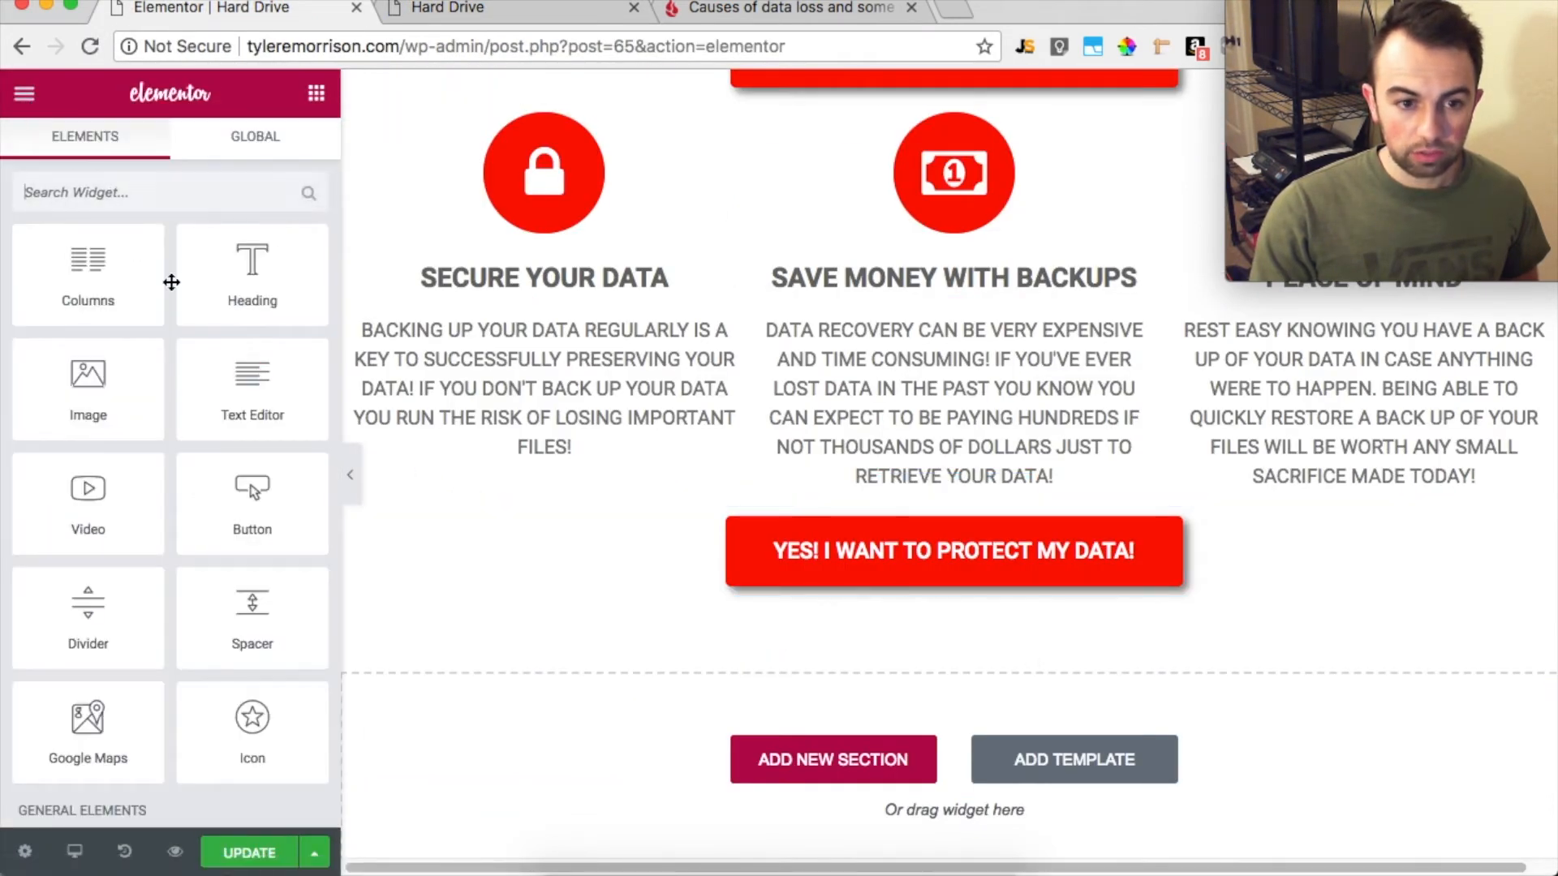
pyautogui.scroll(-6, 196, 448)
pyautogui.scroll(-8, 197, 450)
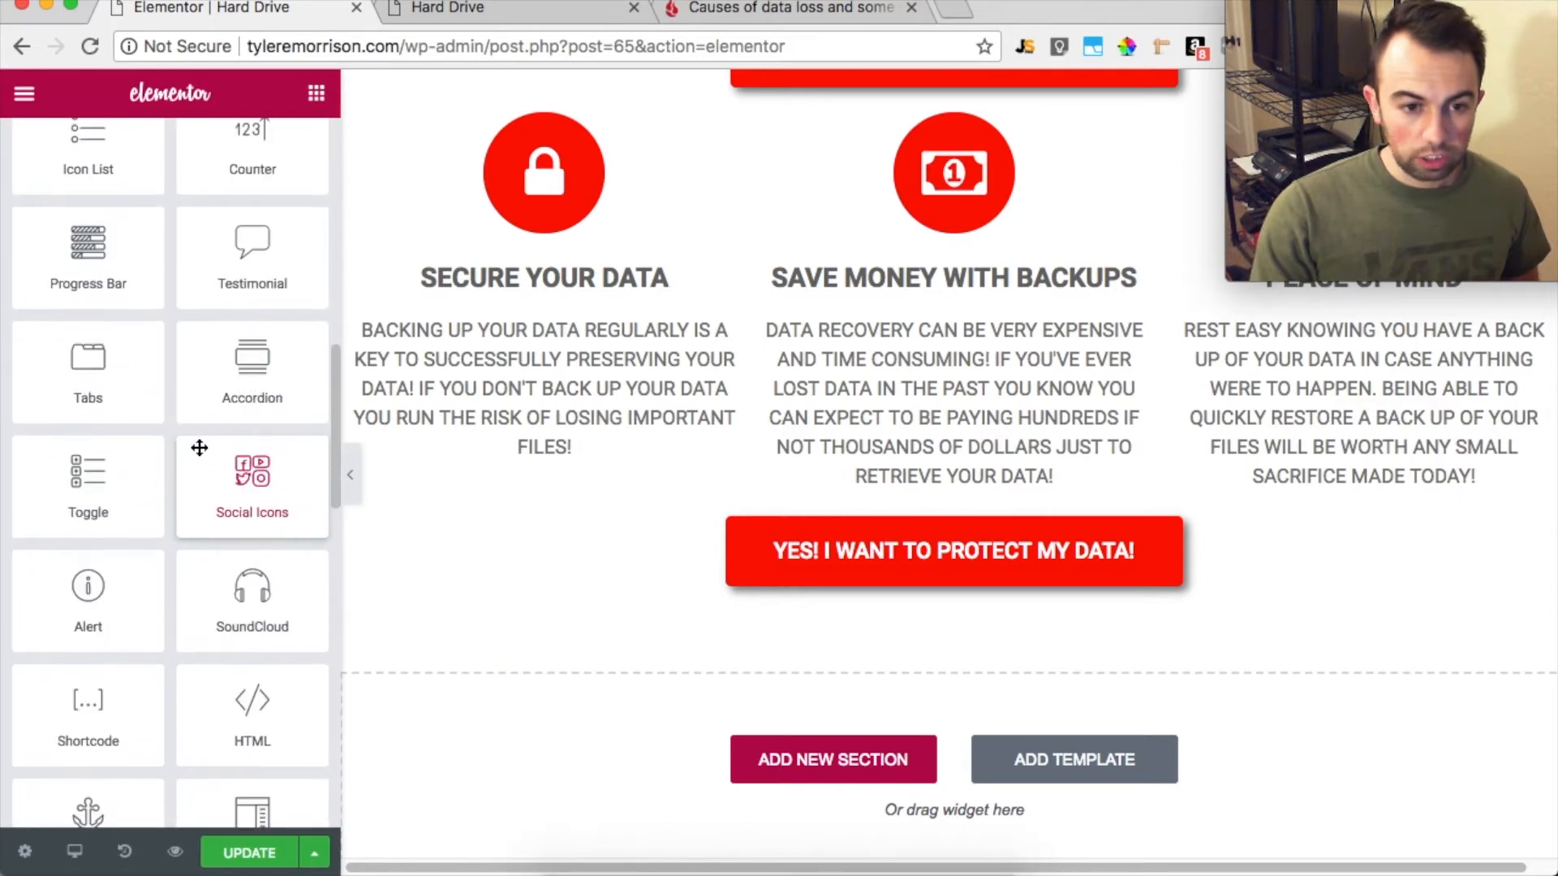
pyautogui.scroll(3, 198, 446)
pyautogui.scroll(10, 199, 445)
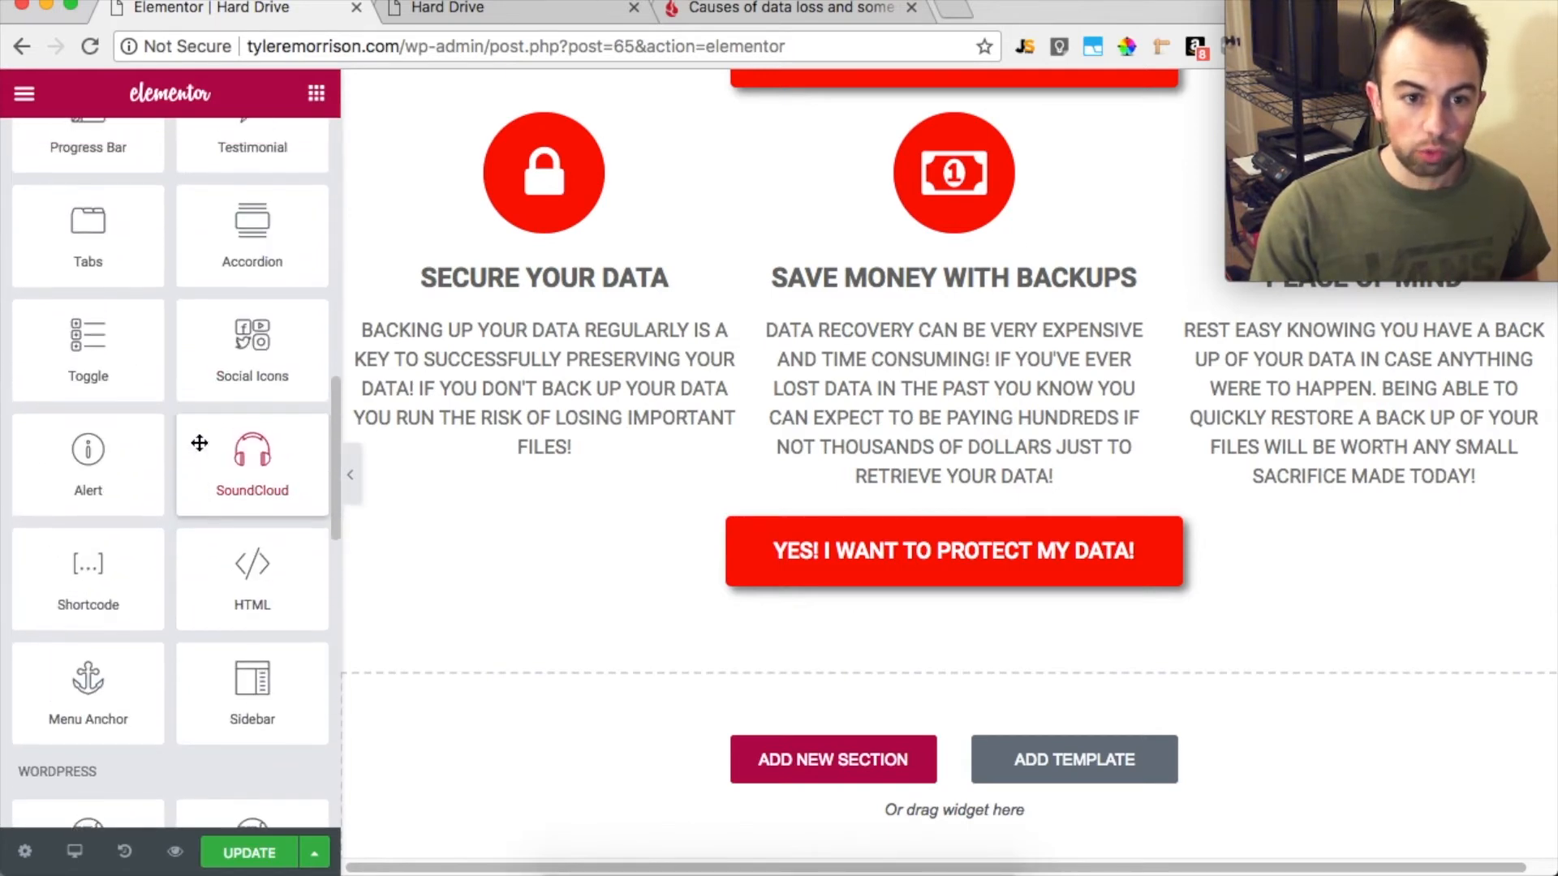
pyautogui.scroll(1, 203, 438)
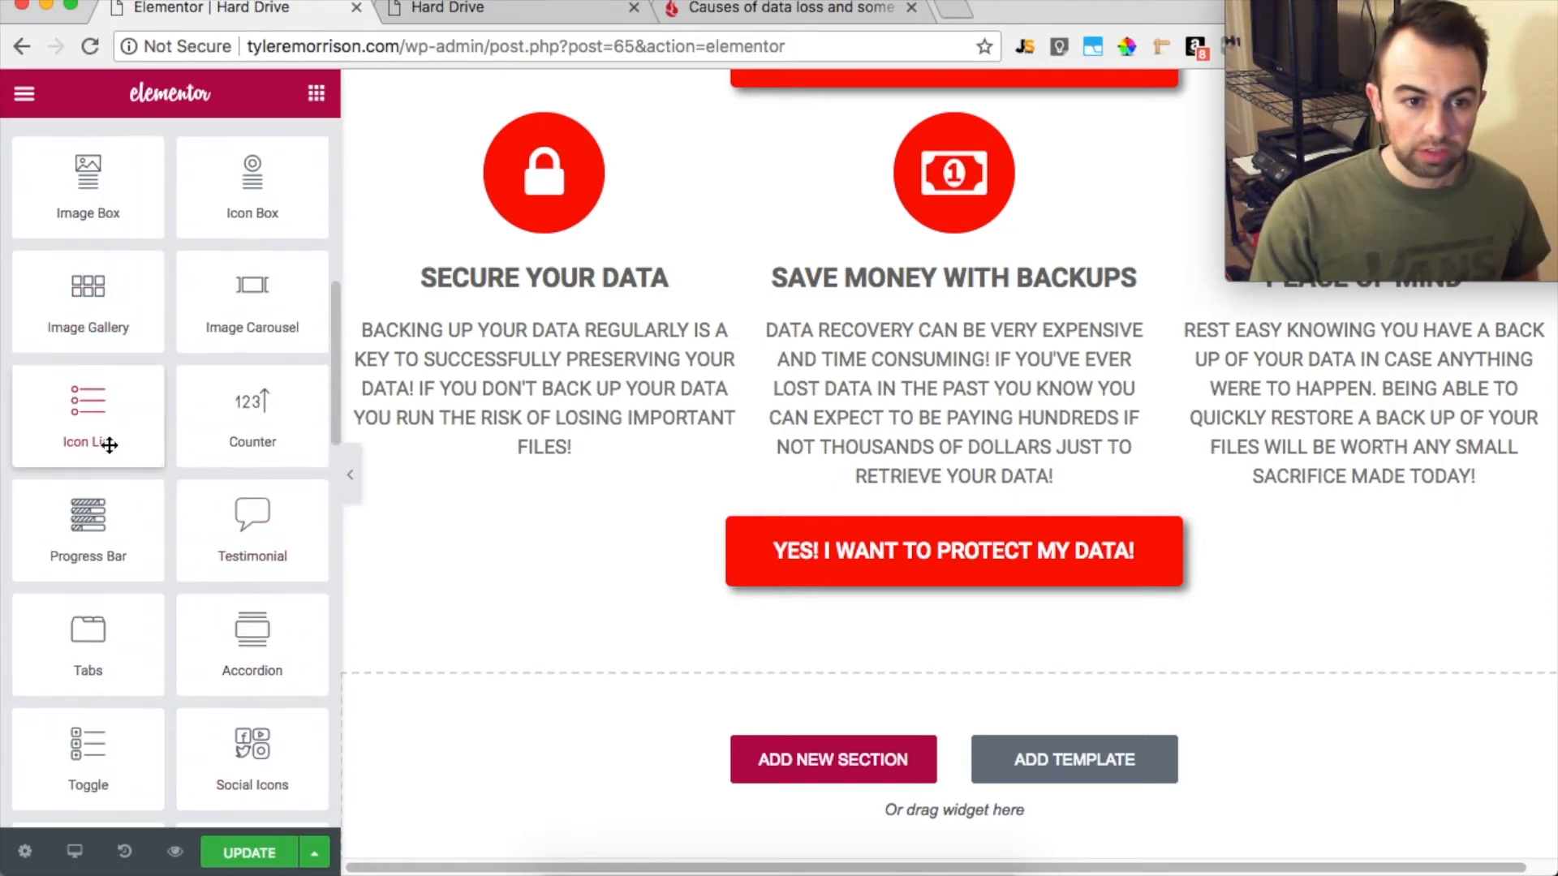
pyautogui.moveTo(106, 528); pyautogui.dragTo(907, 111)
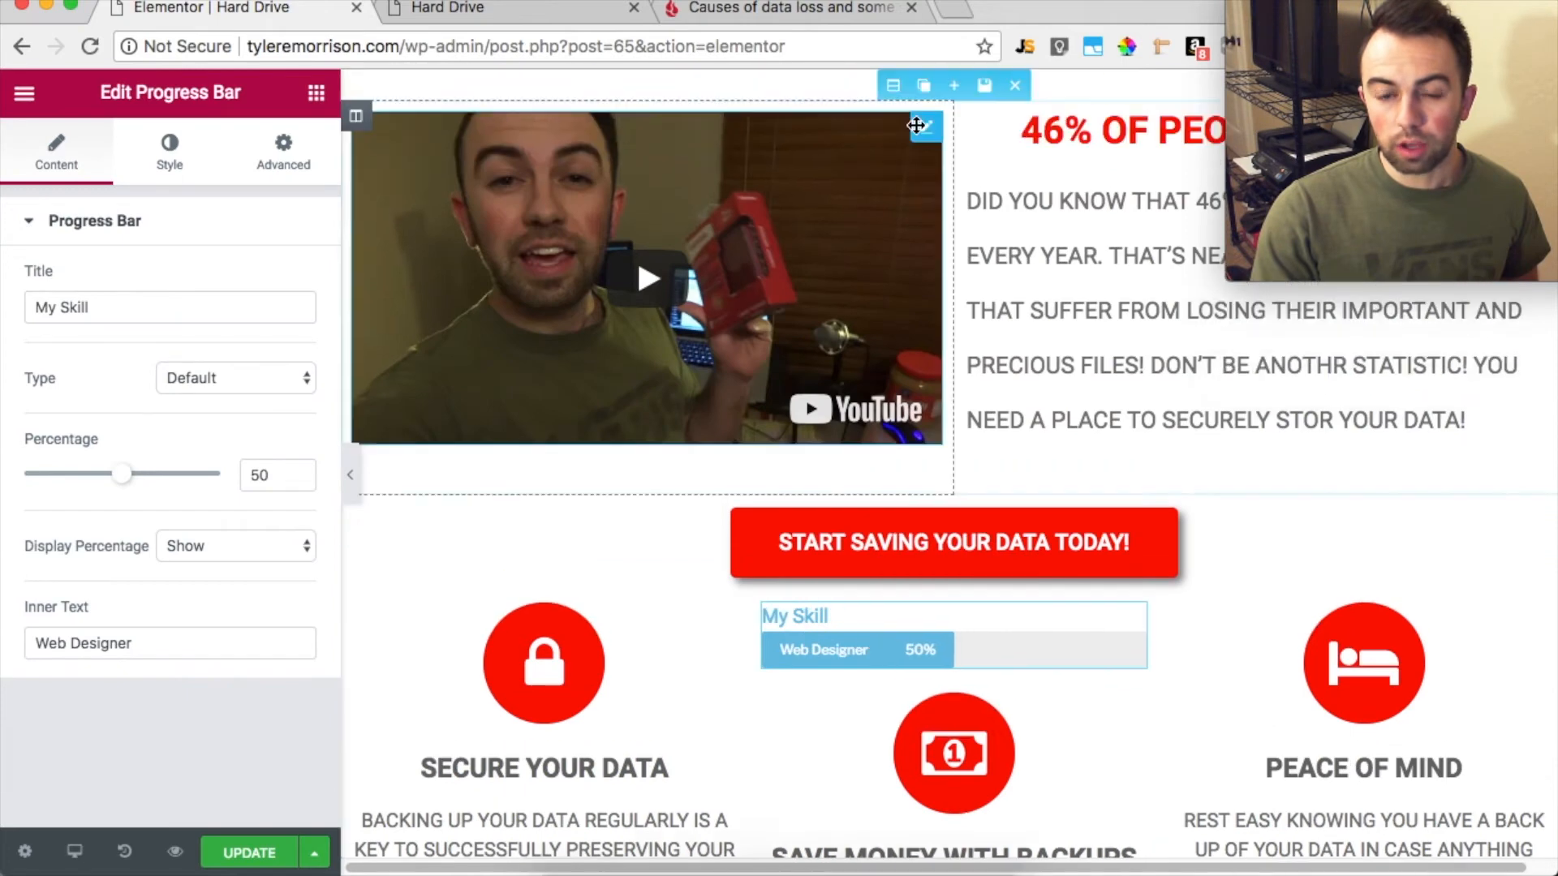
# Add a single-column section at the end of the page and move the progress bar into it
pyautogui.moveTo(1127, 622); pyautogui.dragTo(984, 654)
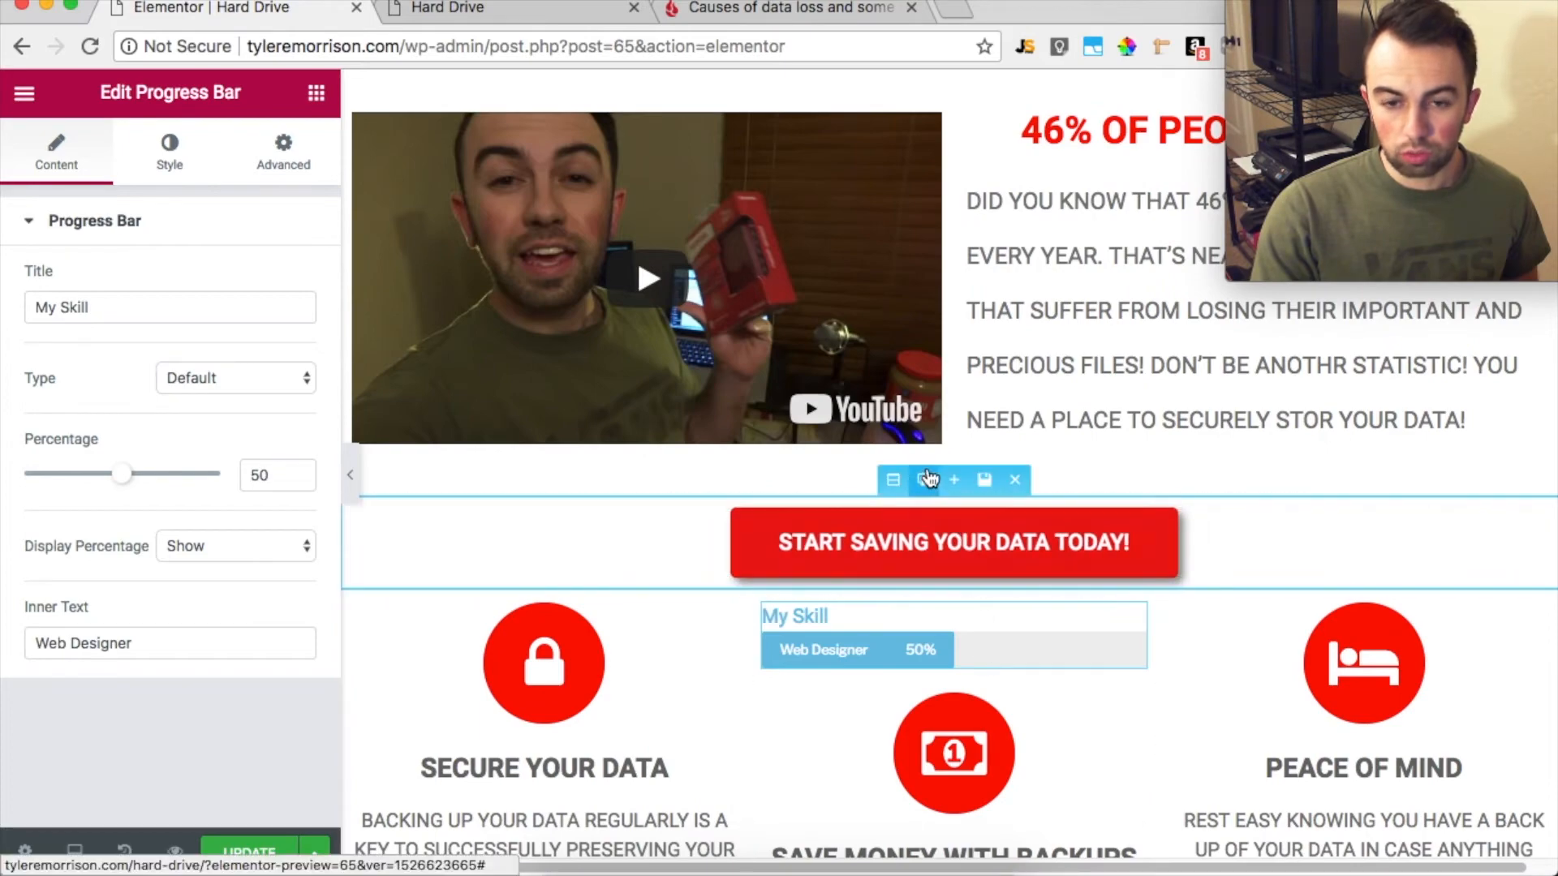
pyautogui.scroll(-8, 911, 498)
pyautogui.click(848, 665)
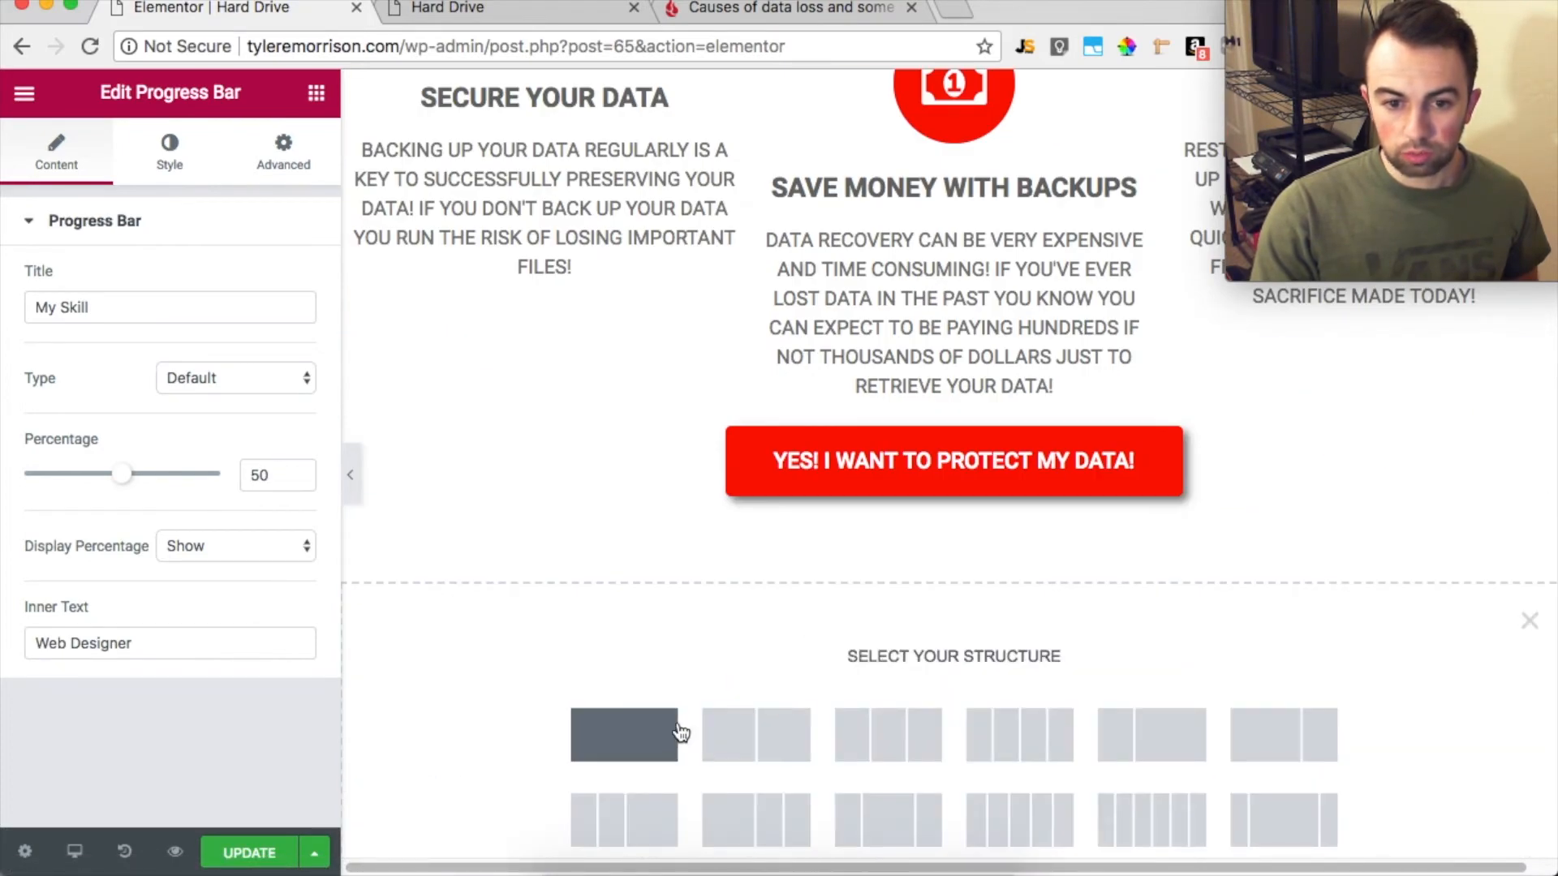
pyautogui.click(675, 730)
pyautogui.scroll(8, 969, 290)
pyautogui.scroll(-2, 971, 293)
pyautogui.scroll(-1, 970, 289)
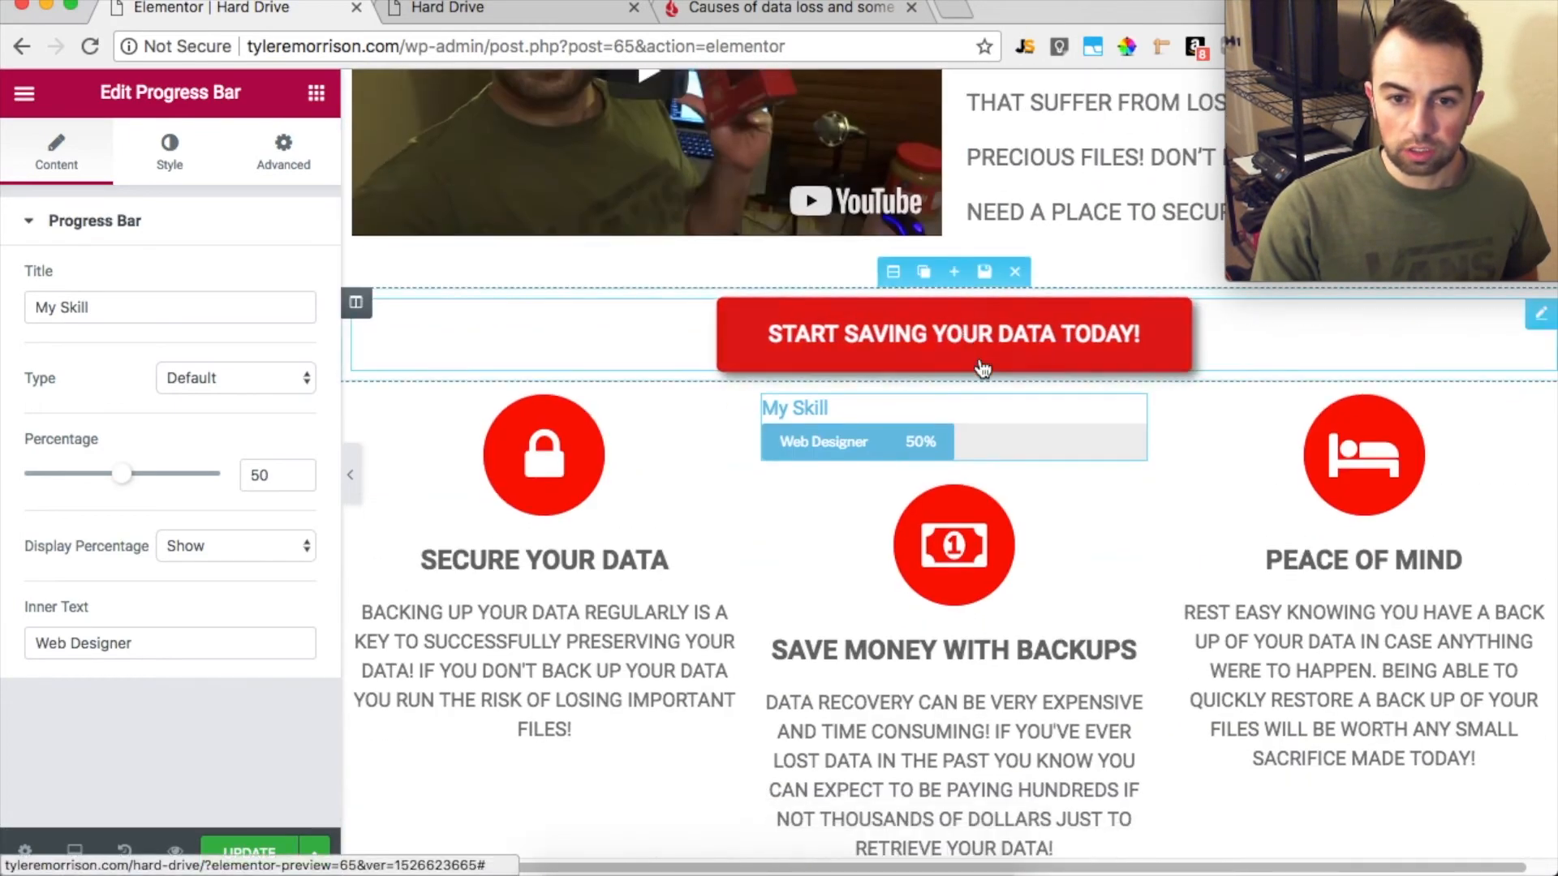
pyautogui.moveTo(1122, 502); pyautogui.dragTo(909, 502)
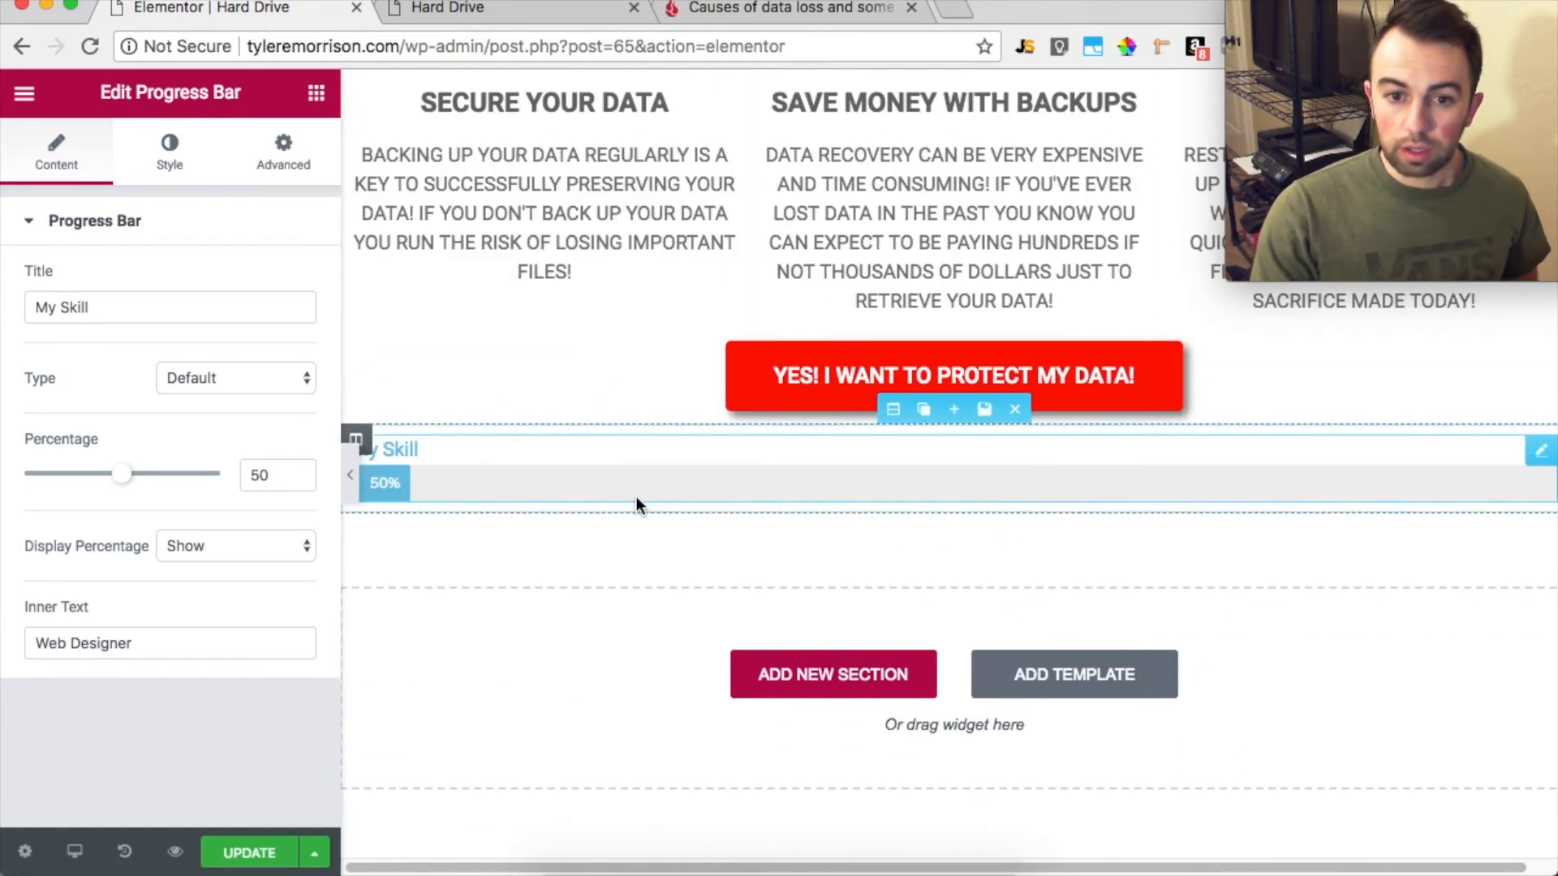
# Move the progress bar's whole section to the top of the page, above the video and text section
pyautogui.moveTo(362, 439); pyautogui.dragTo(982, 90)
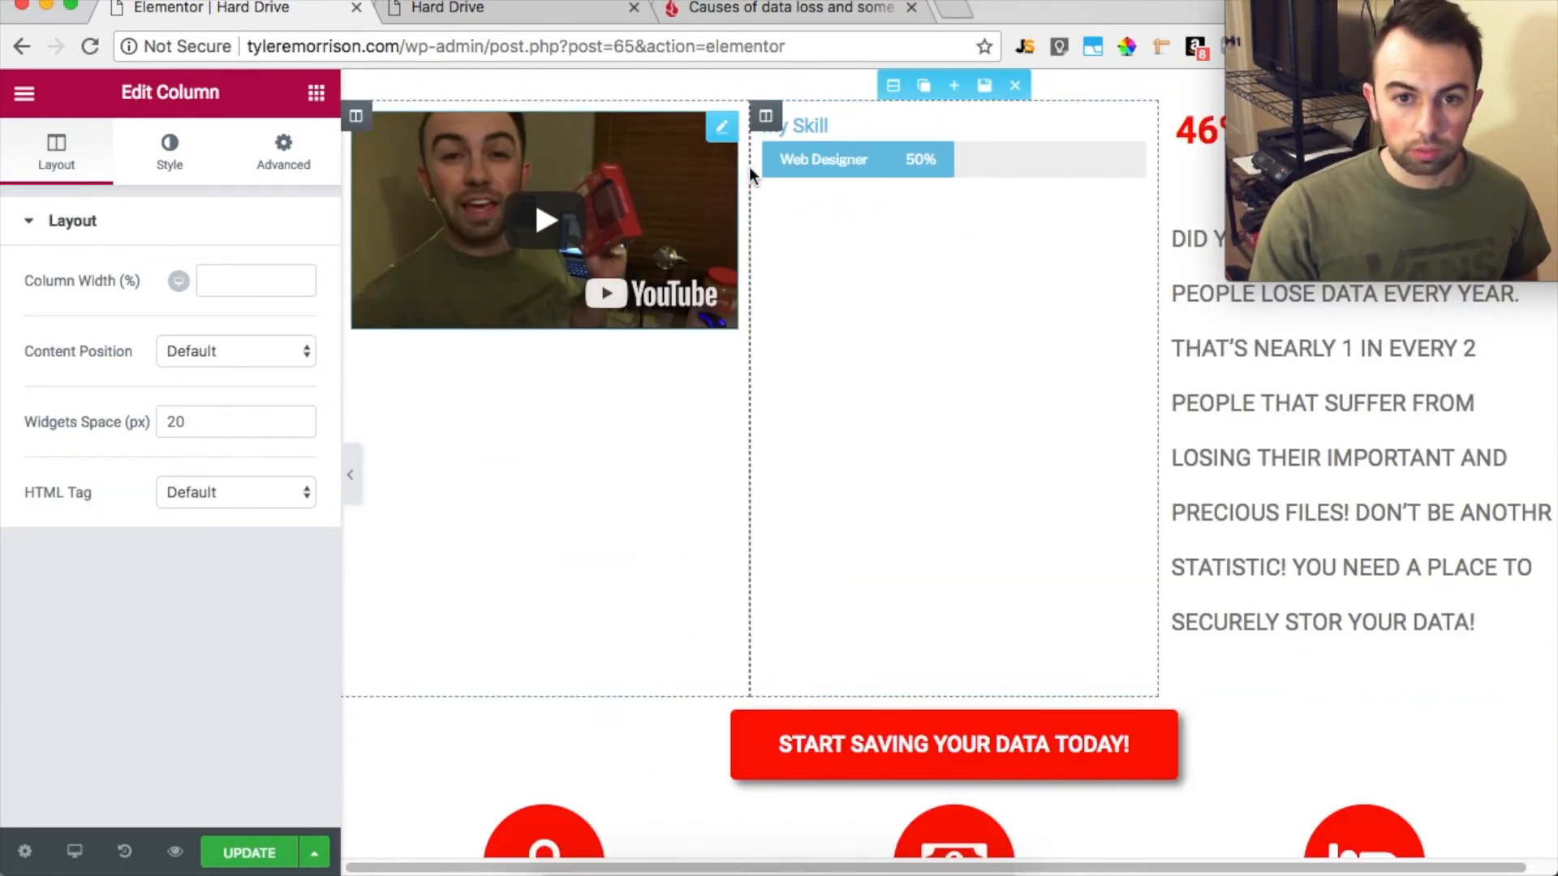
pyautogui.hotkey('ctrl', 'z')
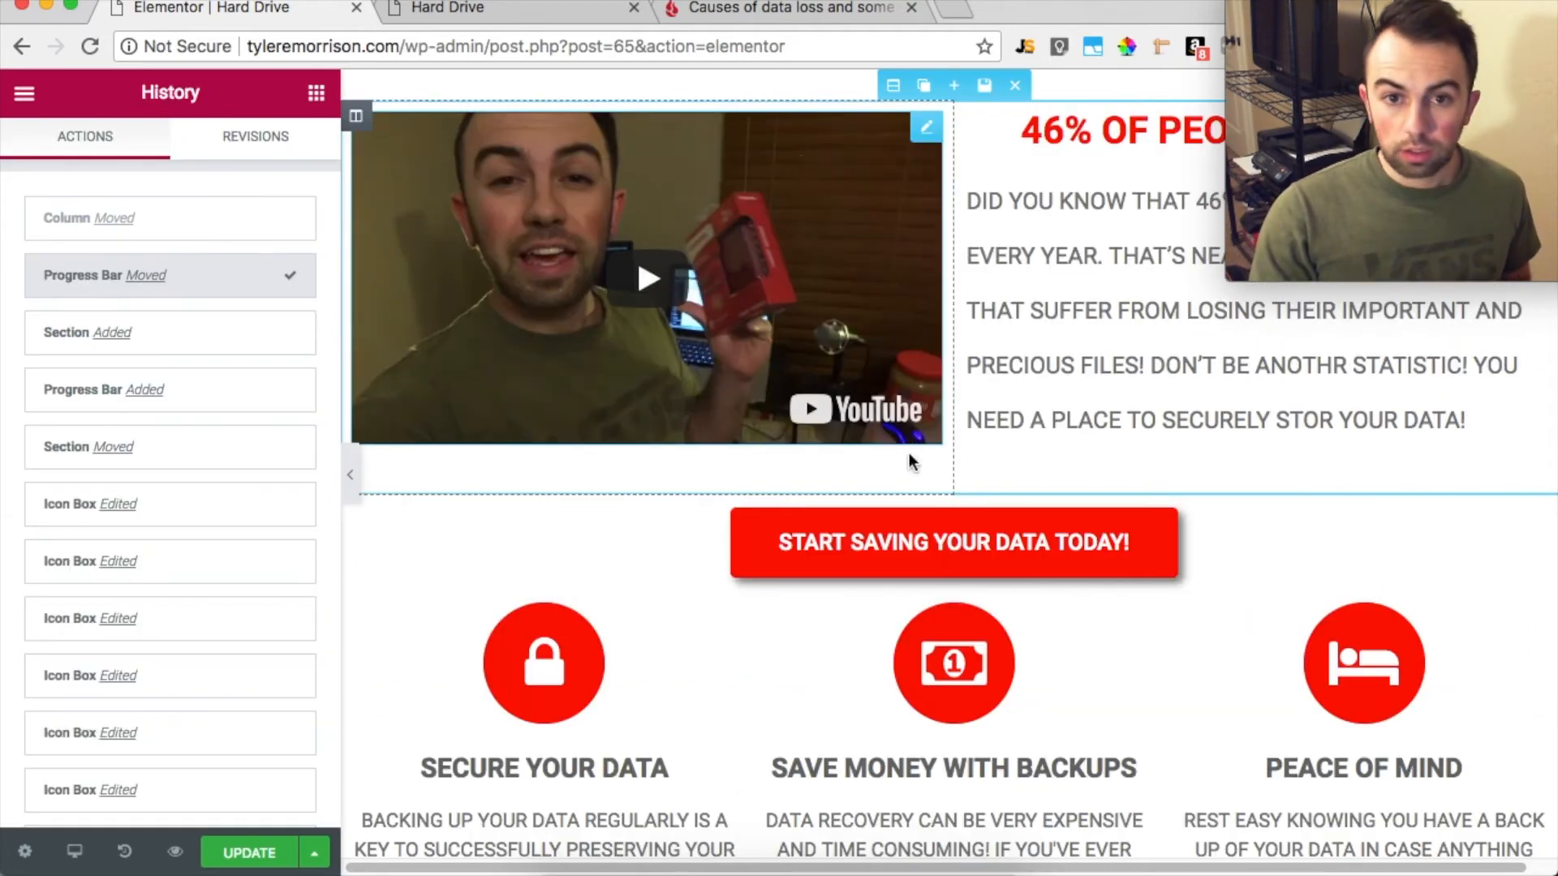
pyautogui.scroll(-10, 966, 641)
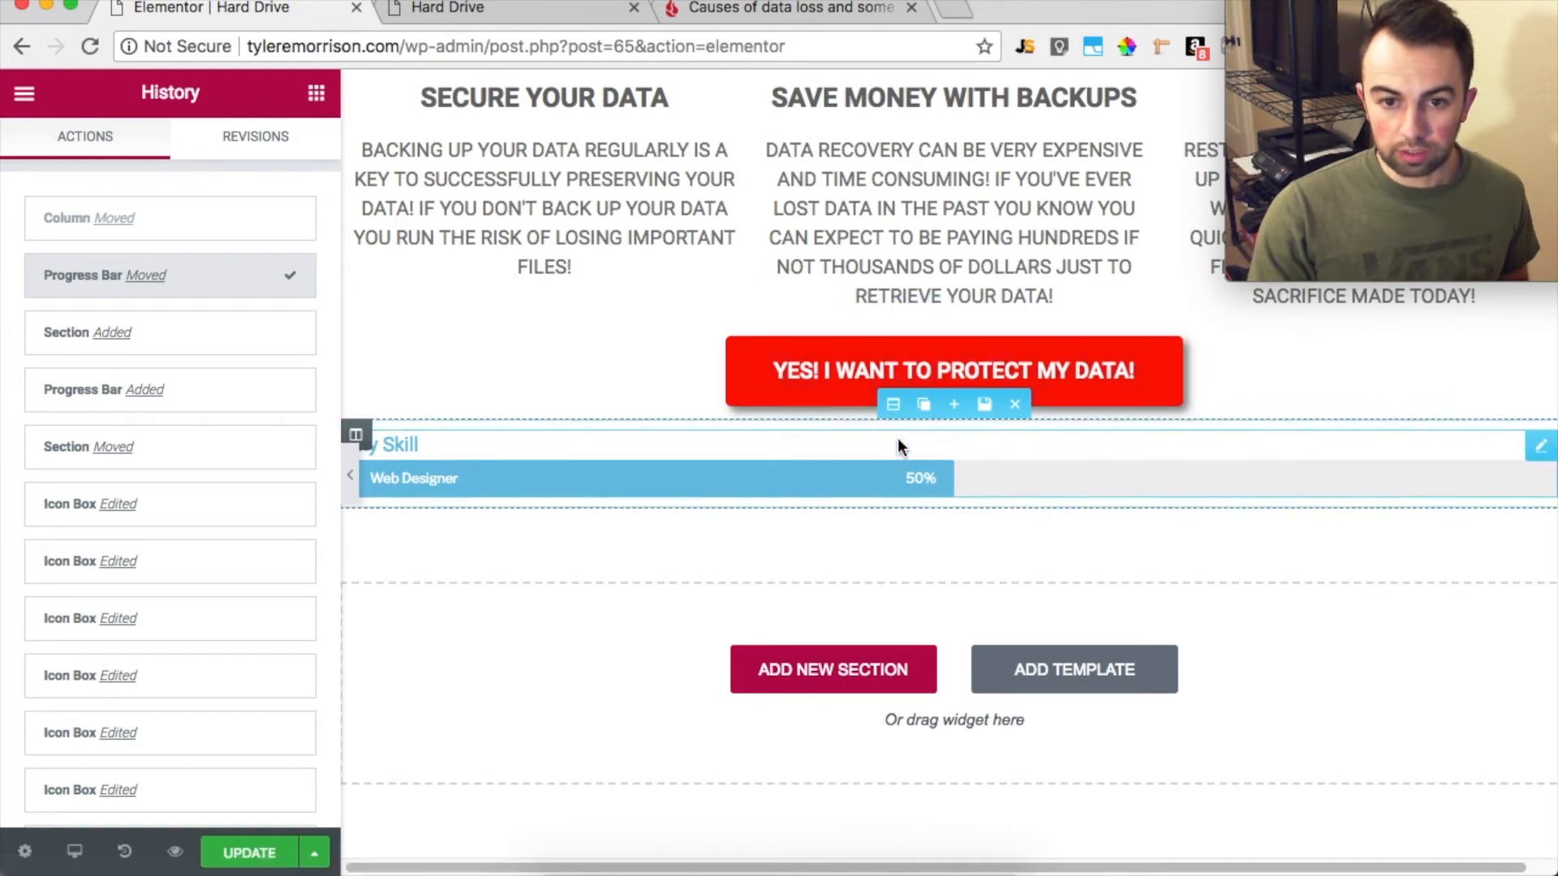
pyautogui.moveTo(894, 406); pyautogui.dragTo(924, 131)
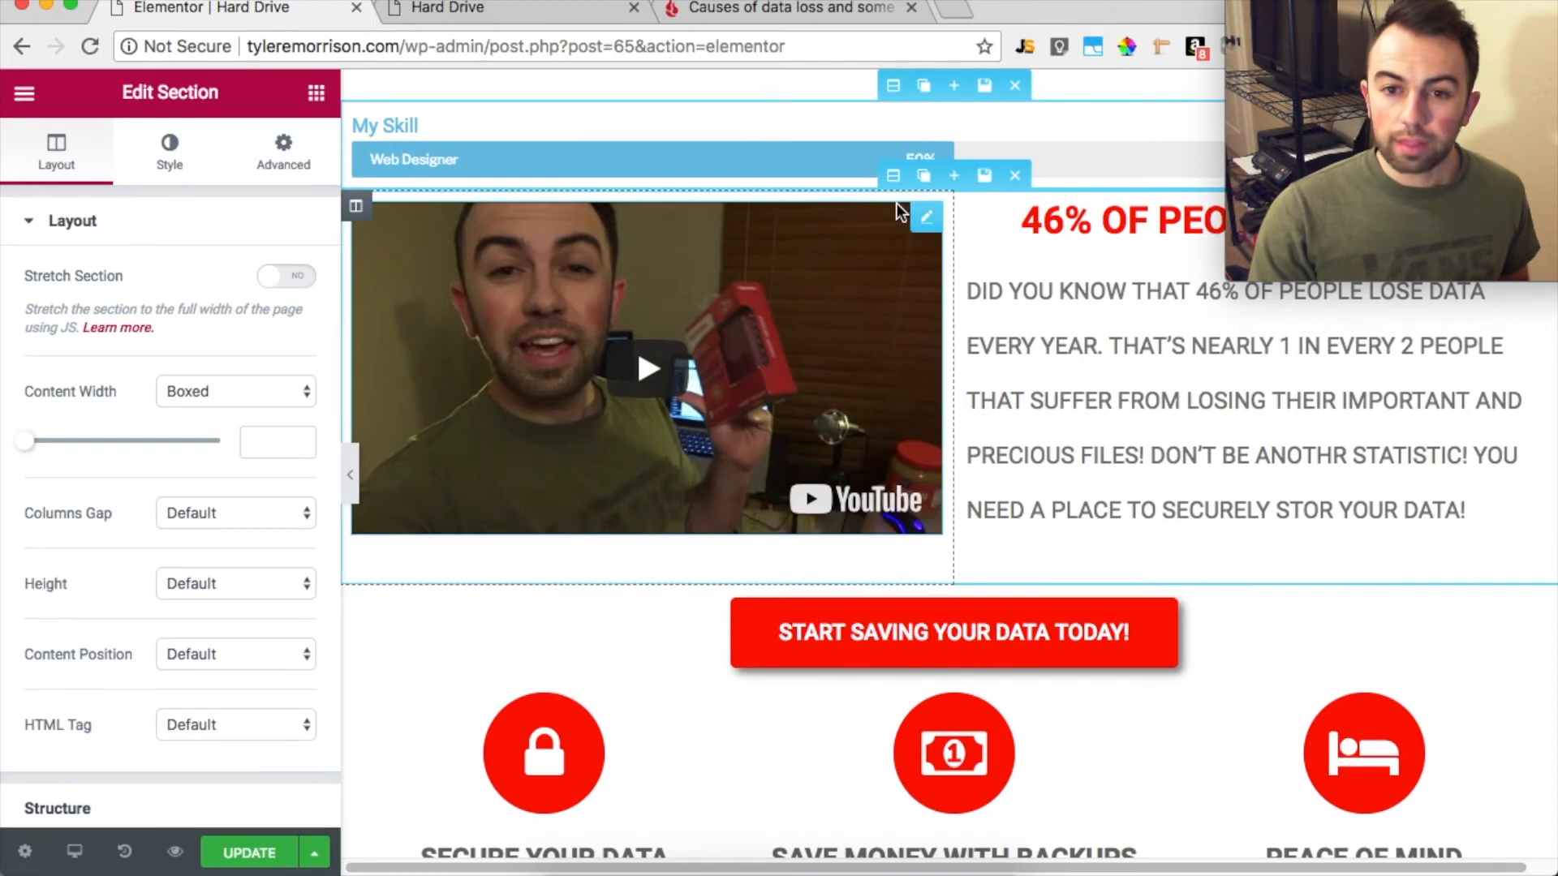
# Clear the progress bar's title and inner text and set its percentage to 80
pyautogui.click(475, 149)
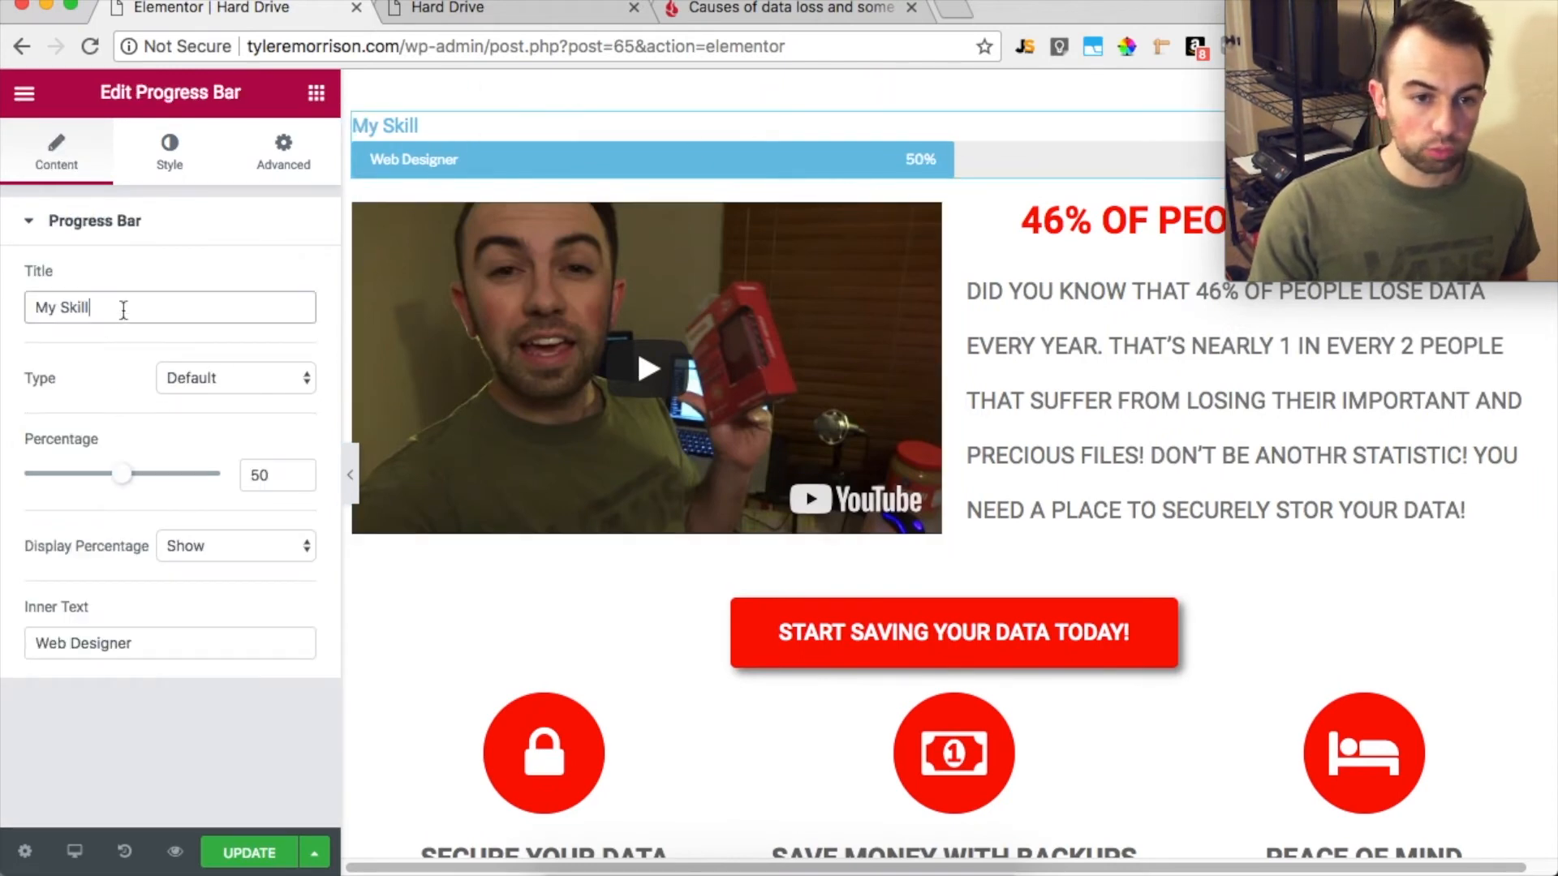
pyautogui.press('BackSpace')
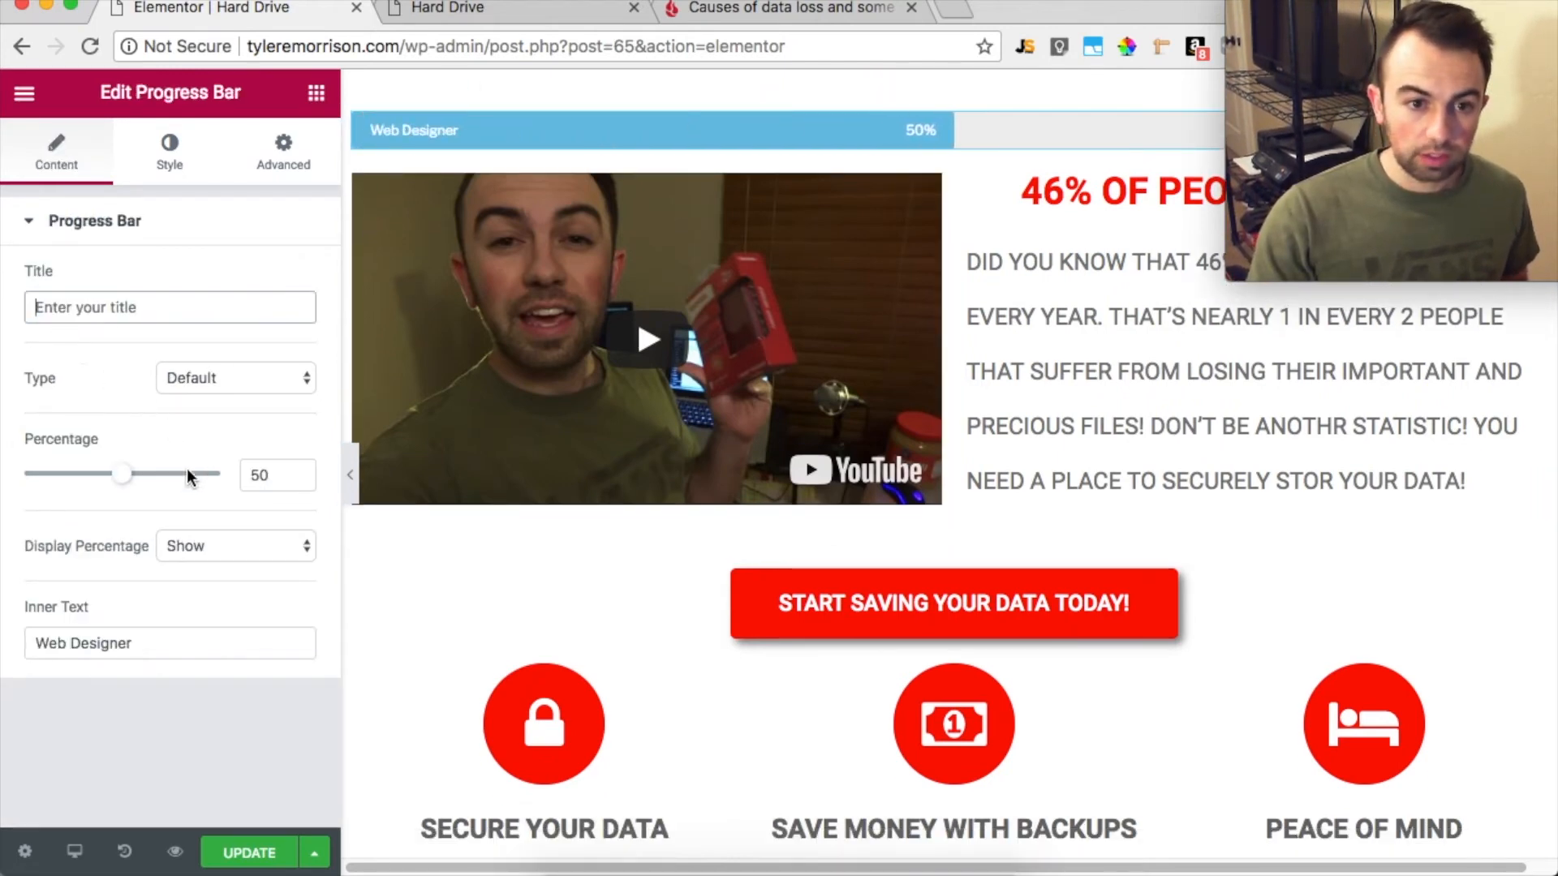
pyautogui.moveTo(118, 487); pyautogui.dragTo(143, 483)
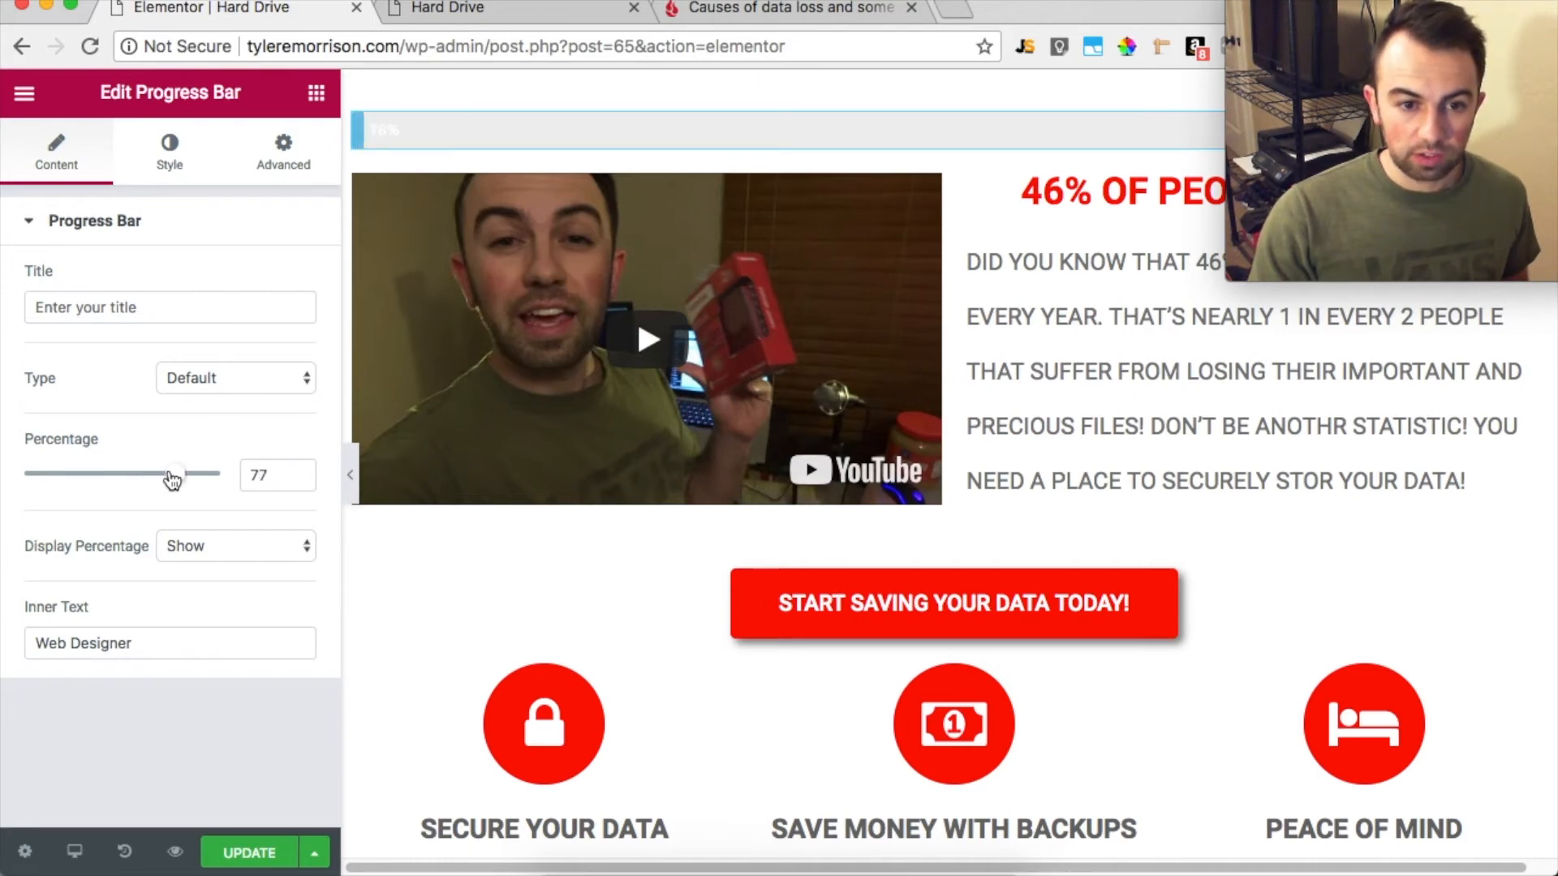
pyautogui.moveTo(173, 480); pyautogui.dragTo(181, 479)
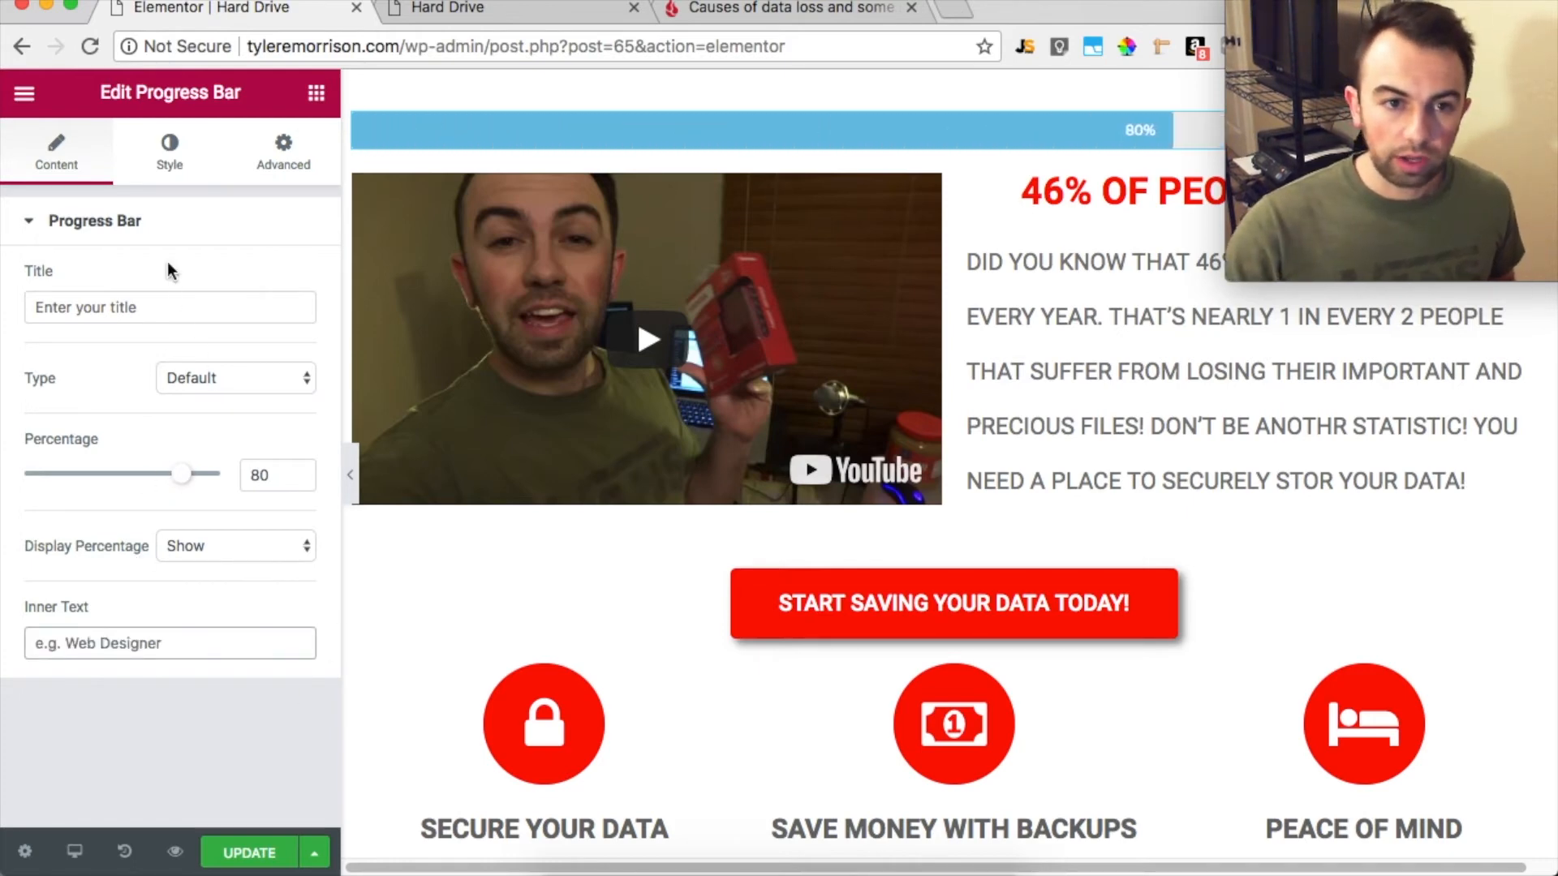
# Set the progress bar's color to white and its background color to pure red
pyautogui.click(184, 171)
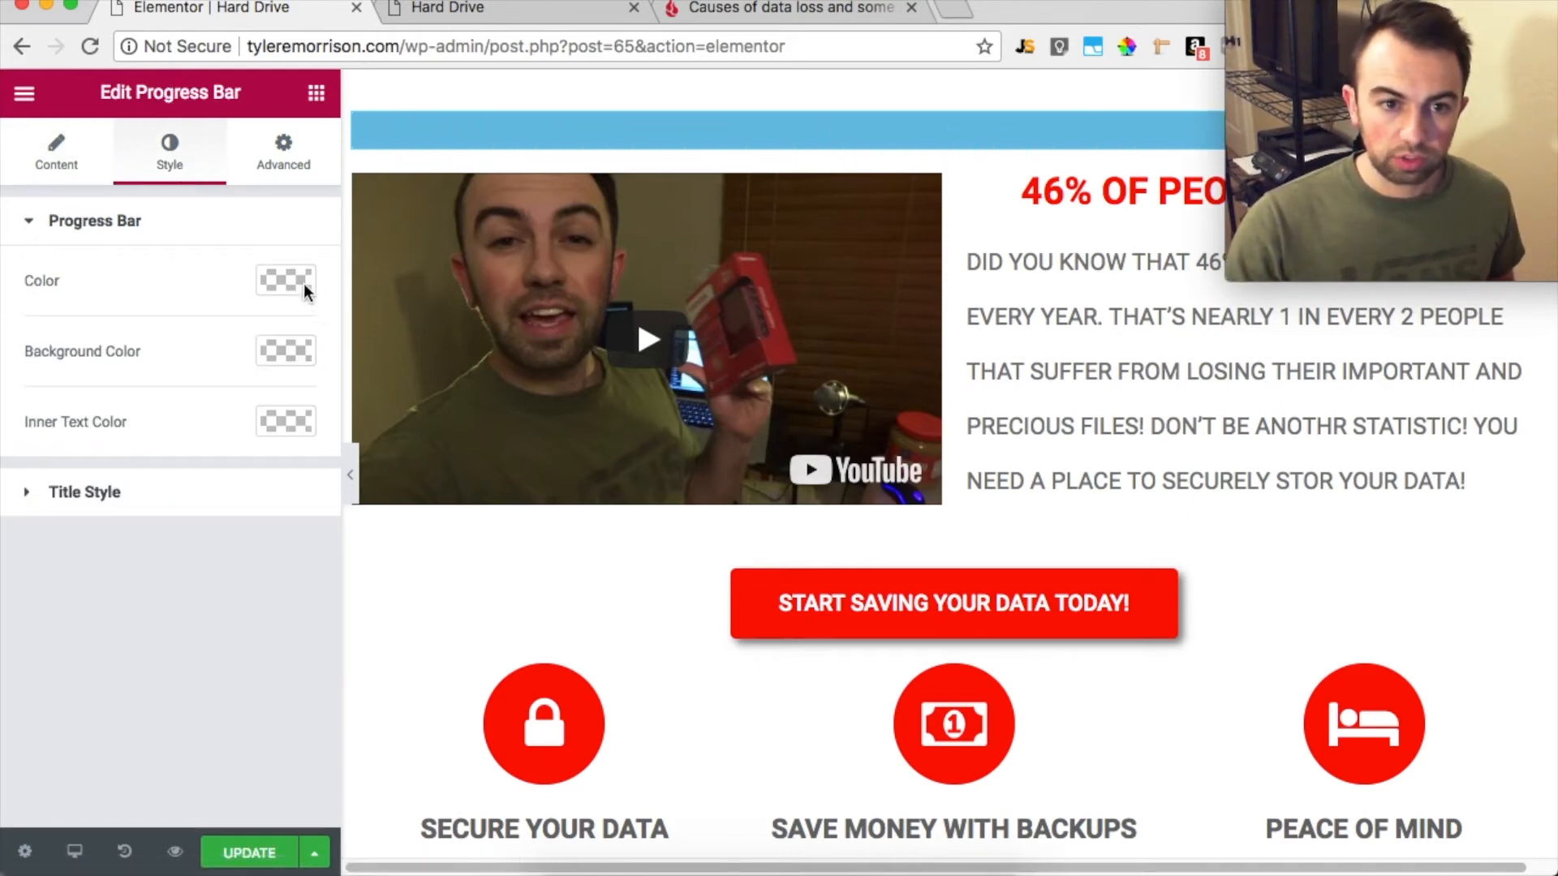
pyautogui.click(292, 281)
pyautogui.click(5, 245)
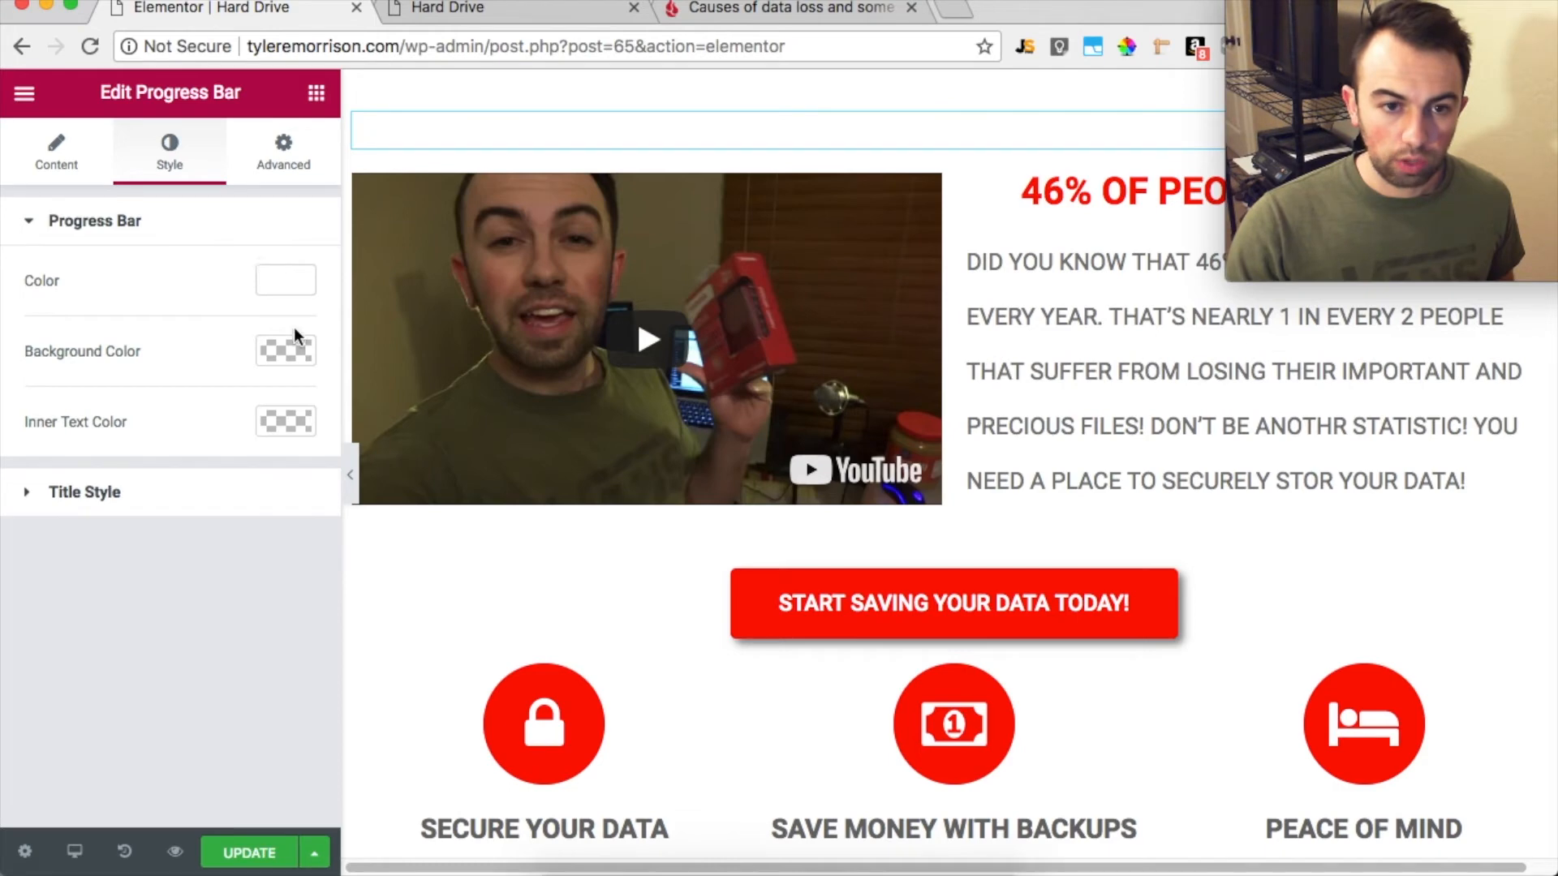
pyautogui.click(292, 344)
pyautogui.moveTo(29, 601); pyautogui.dragTo(14, 376)
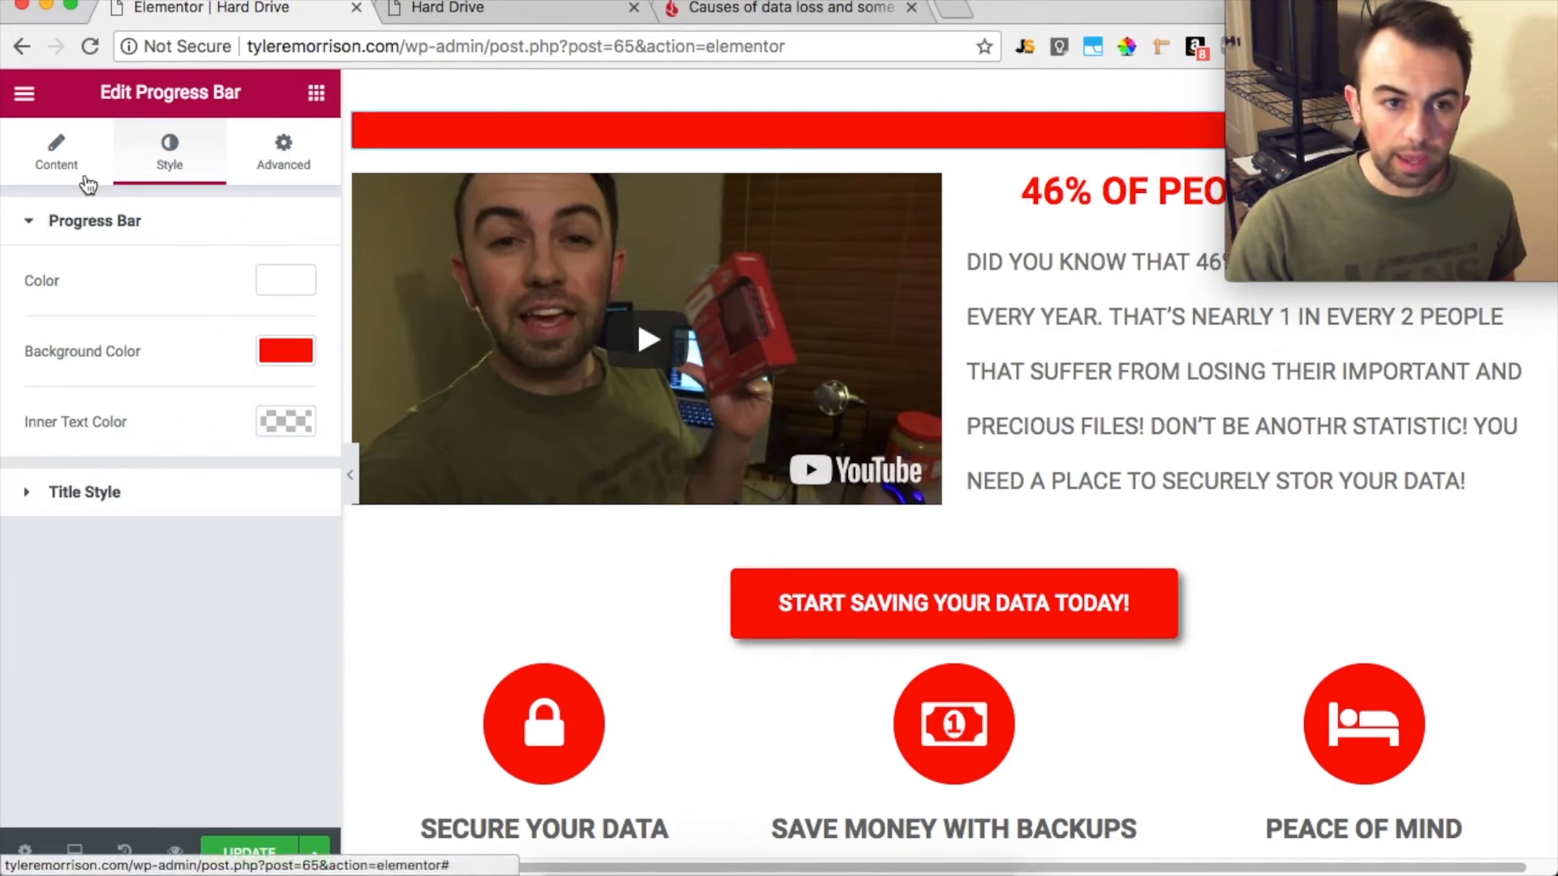
# Add a heading above the progress bar reading YOU'RE SO CLOSE TO PROTECTING YOURSELF FROM DATALOSS
pyautogui.click(24, 93)
pyautogui.click(25, 93)
pyautogui.moveTo(252, 268); pyautogui.dragTo(573, 173)
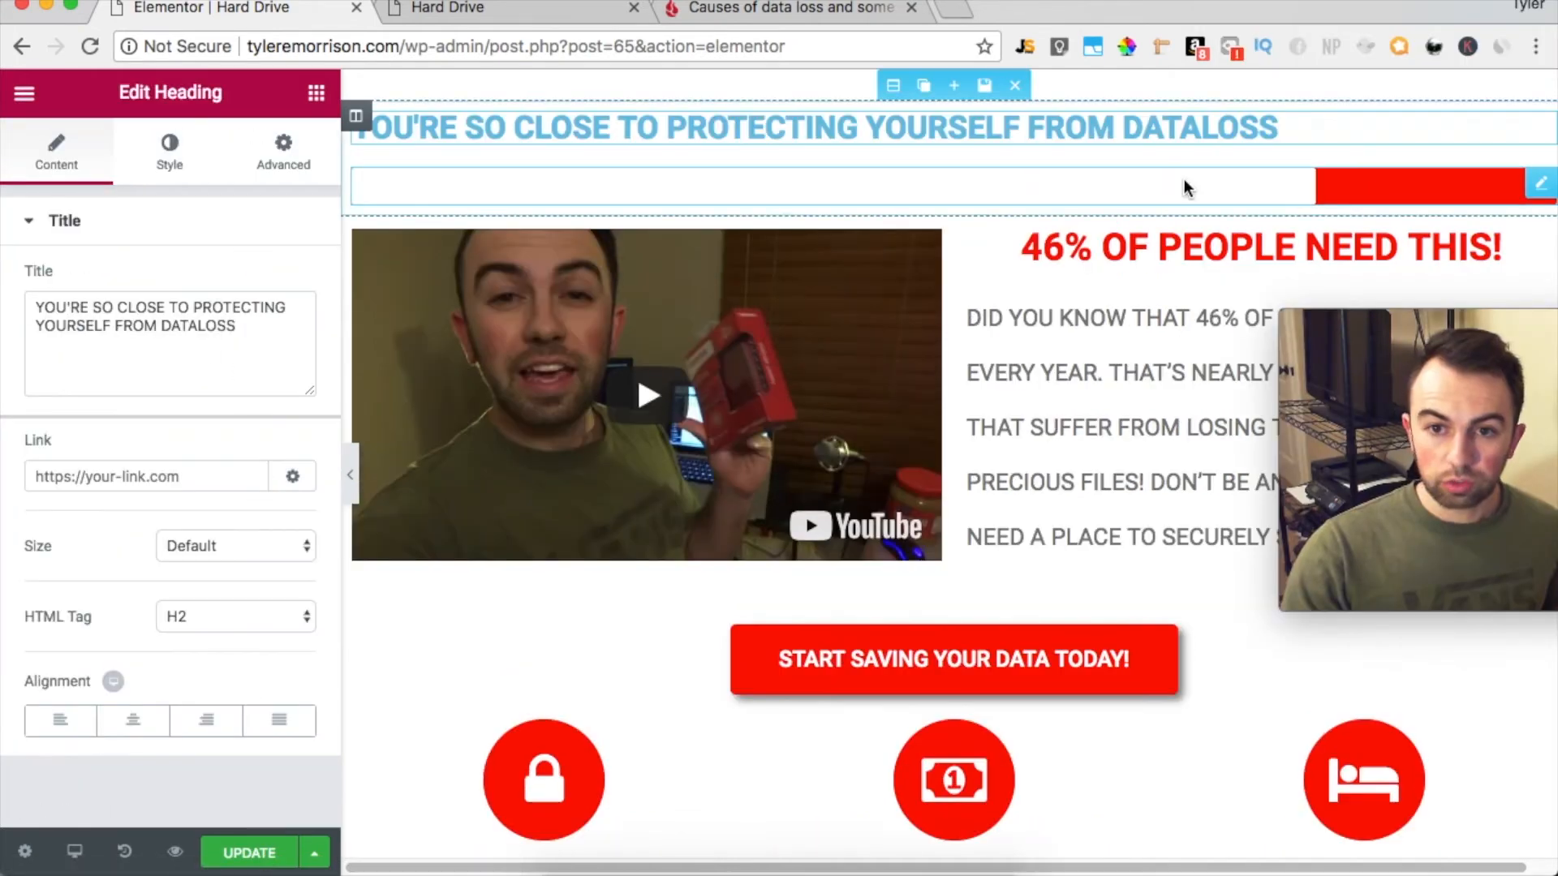
# Set the progress bar's background color to white #ffffff and its fill color to red #ff0000
pyautogui.click(389, 186)
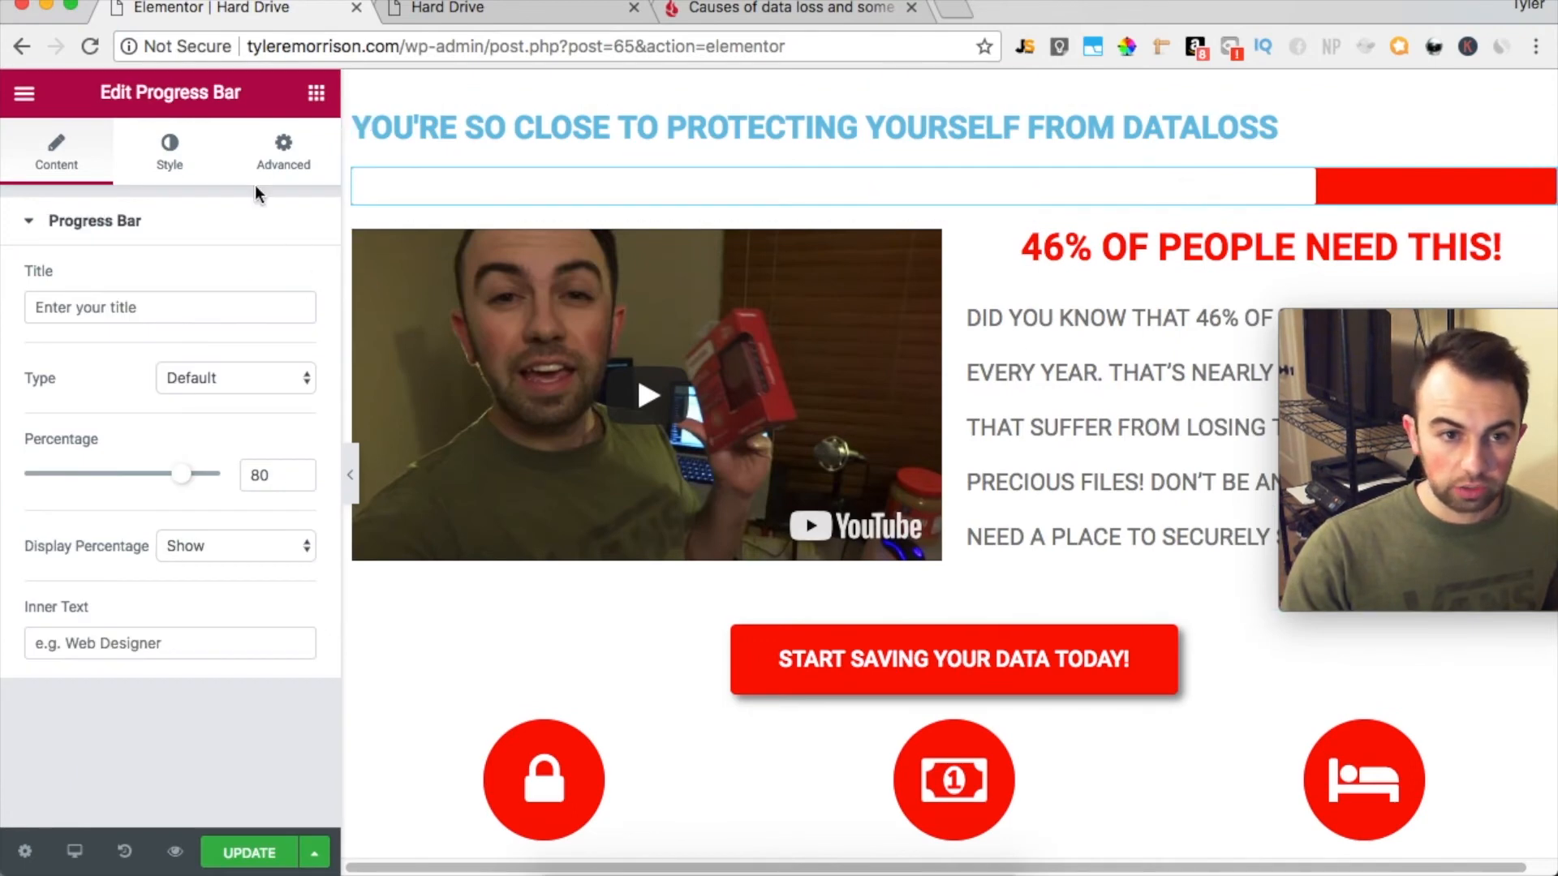
pyautogui.click(169, 154)
pyautogui.click(274, 350)
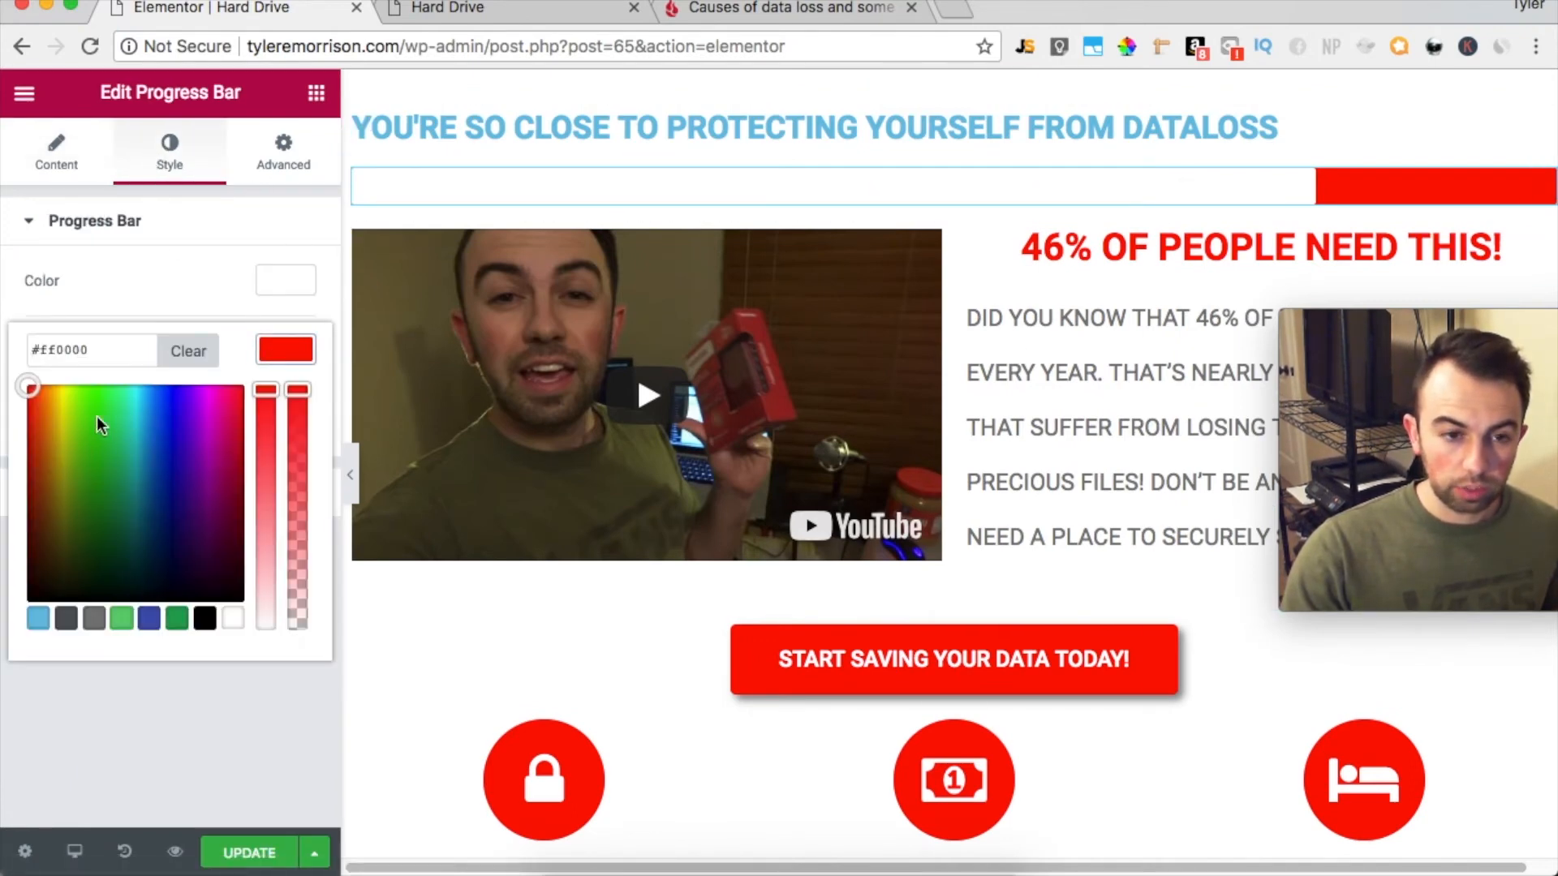
pyautogui.moveTo(276, 465); pyautogui.dragTo(289, 719)
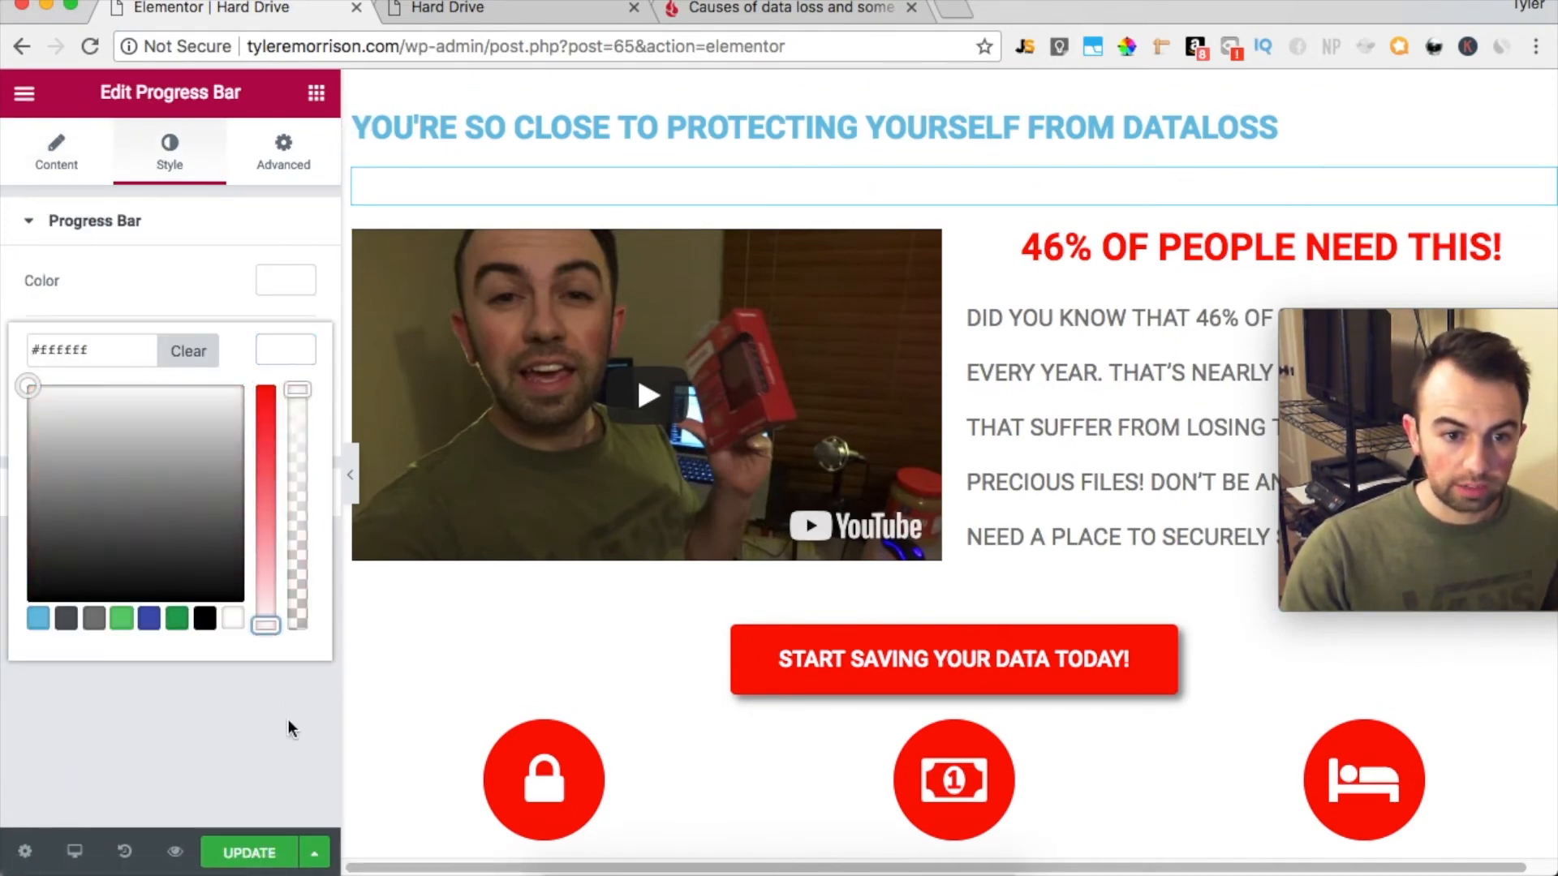
pyautogui.click(286, 714)
pyautogui.click(279, 412)
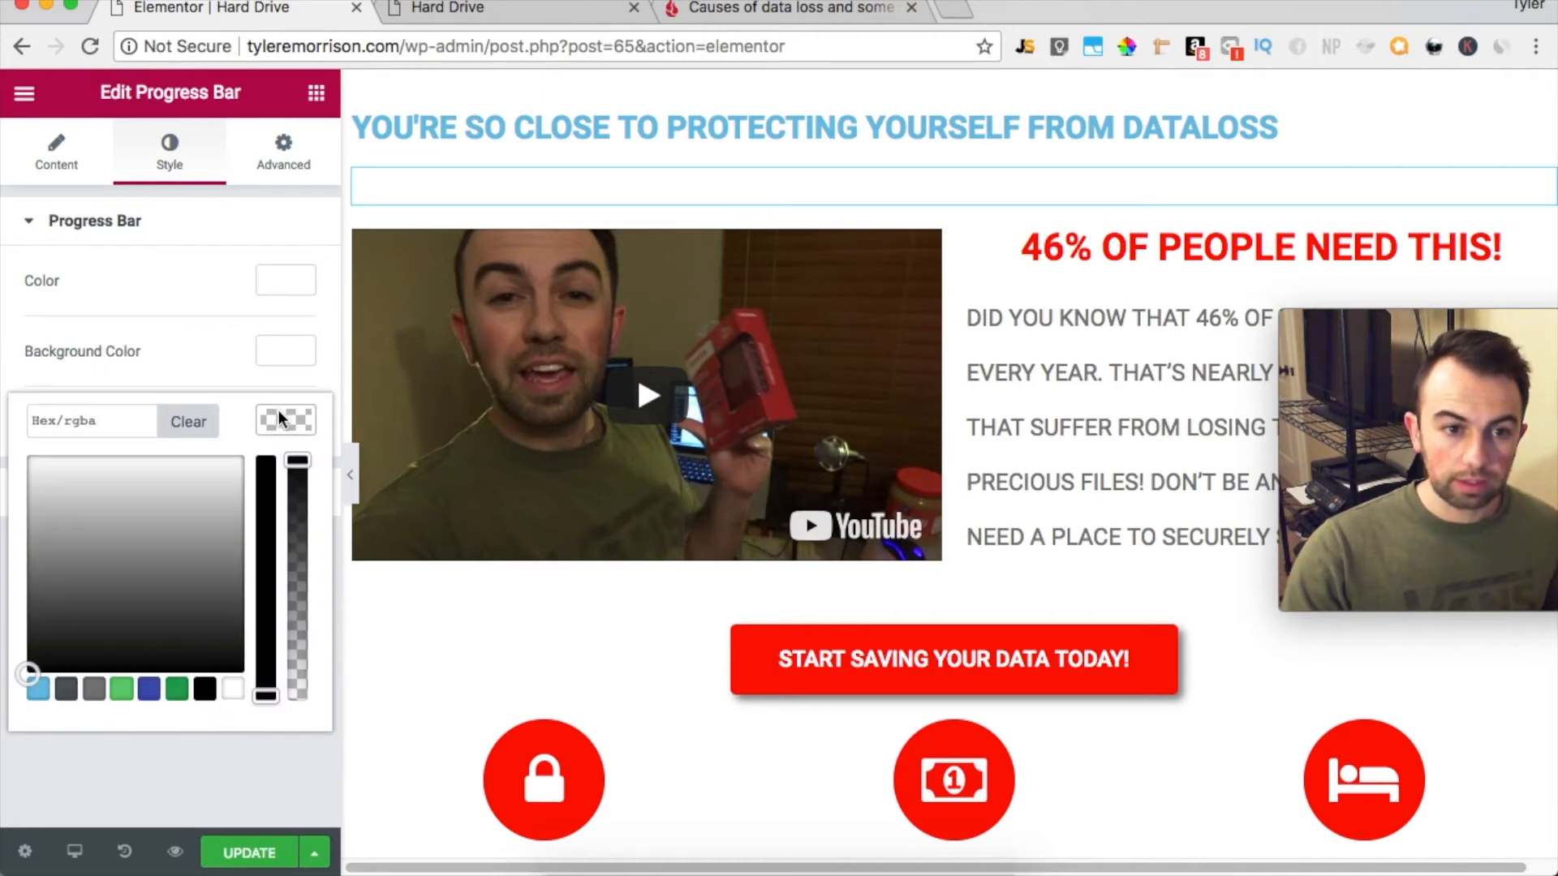
pyautogui.click(276, 275)
pyautogui.click(274, 328)
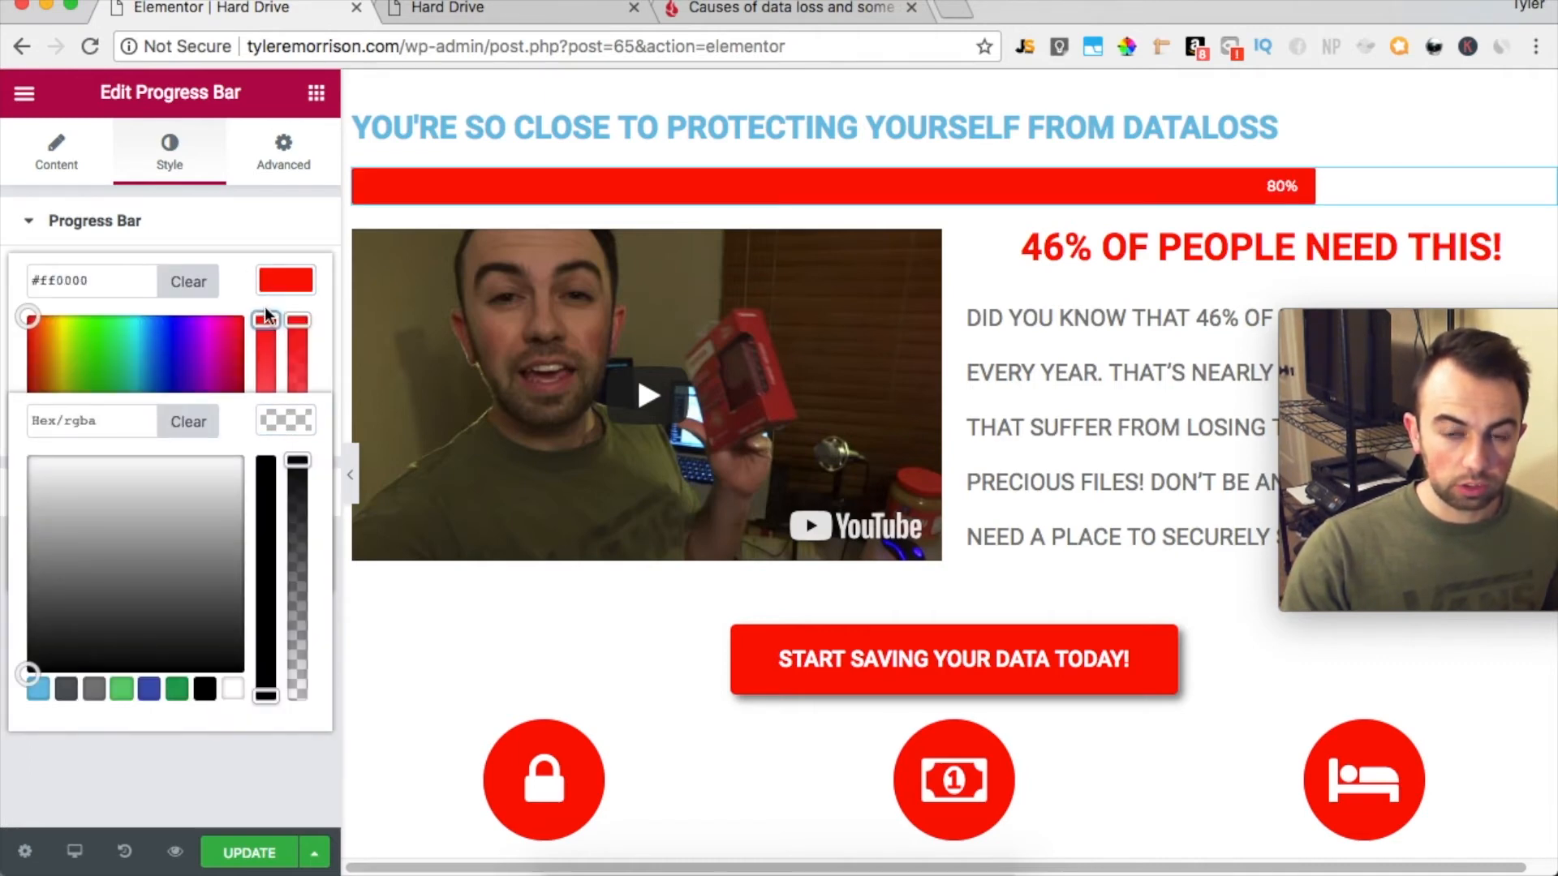
# Set the text color of the 46% OF PEOPLE NEED THIS! heading to gray #7c7c7c
pyautogui.click(271, 798)
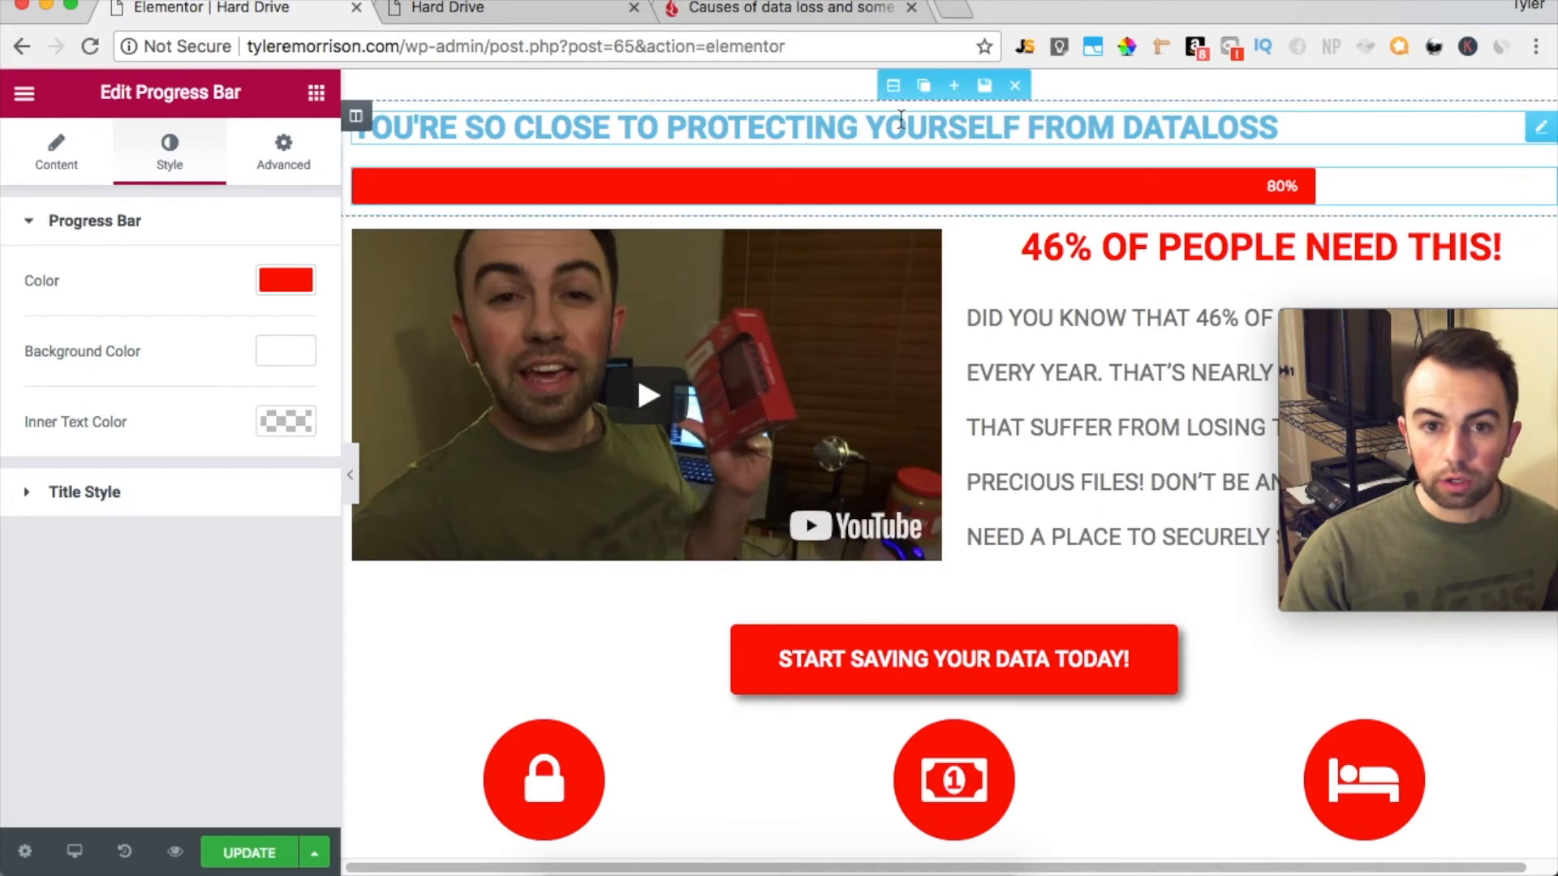
pyautogui.click(602, 118)
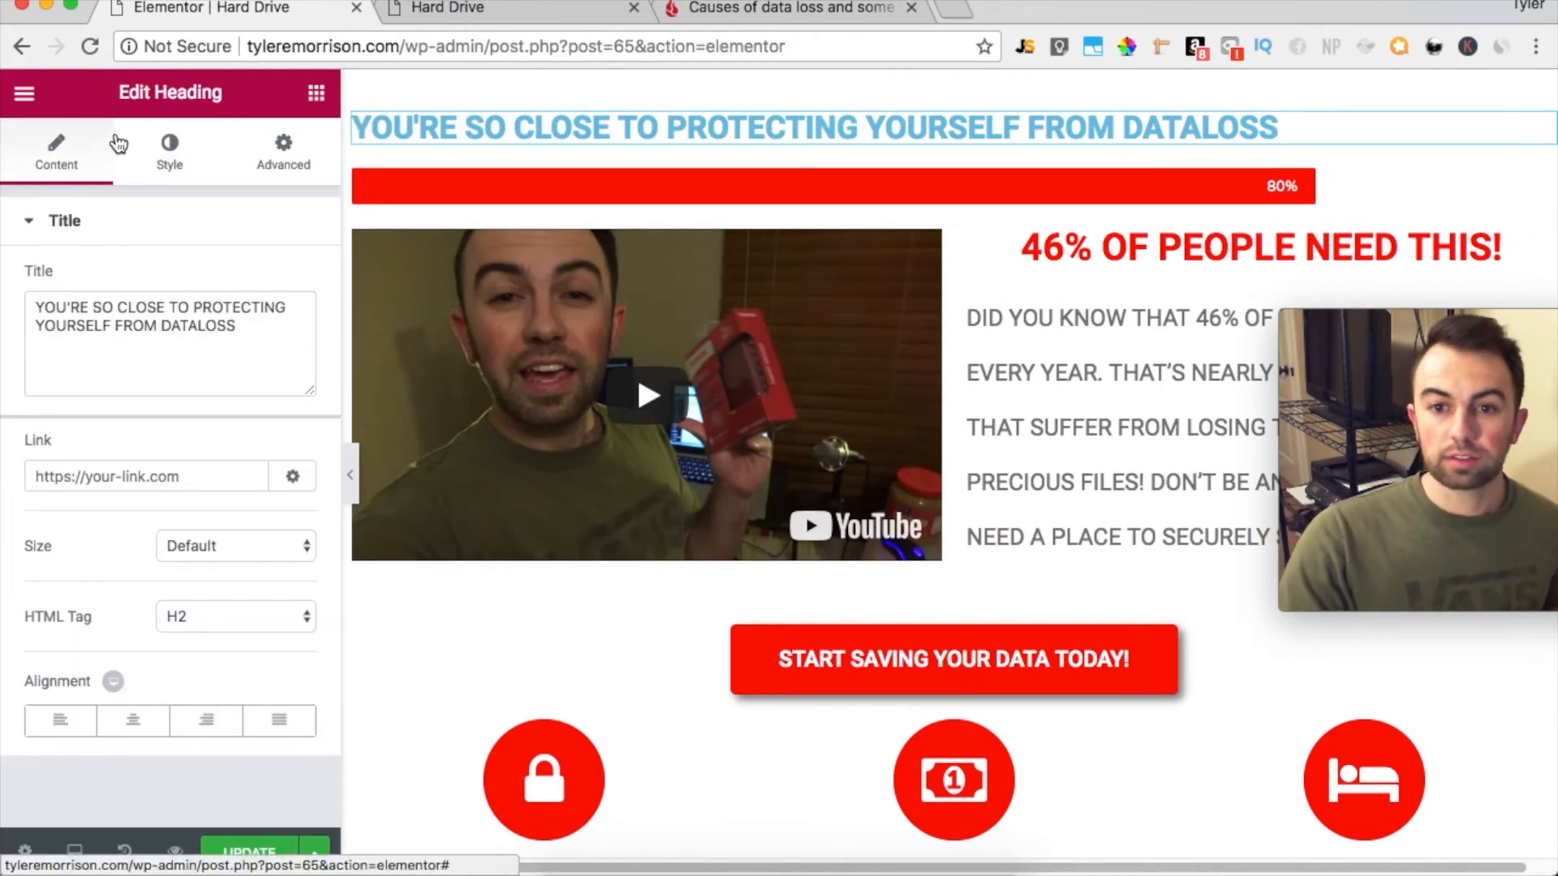
pyautogui.click(1214, 267)
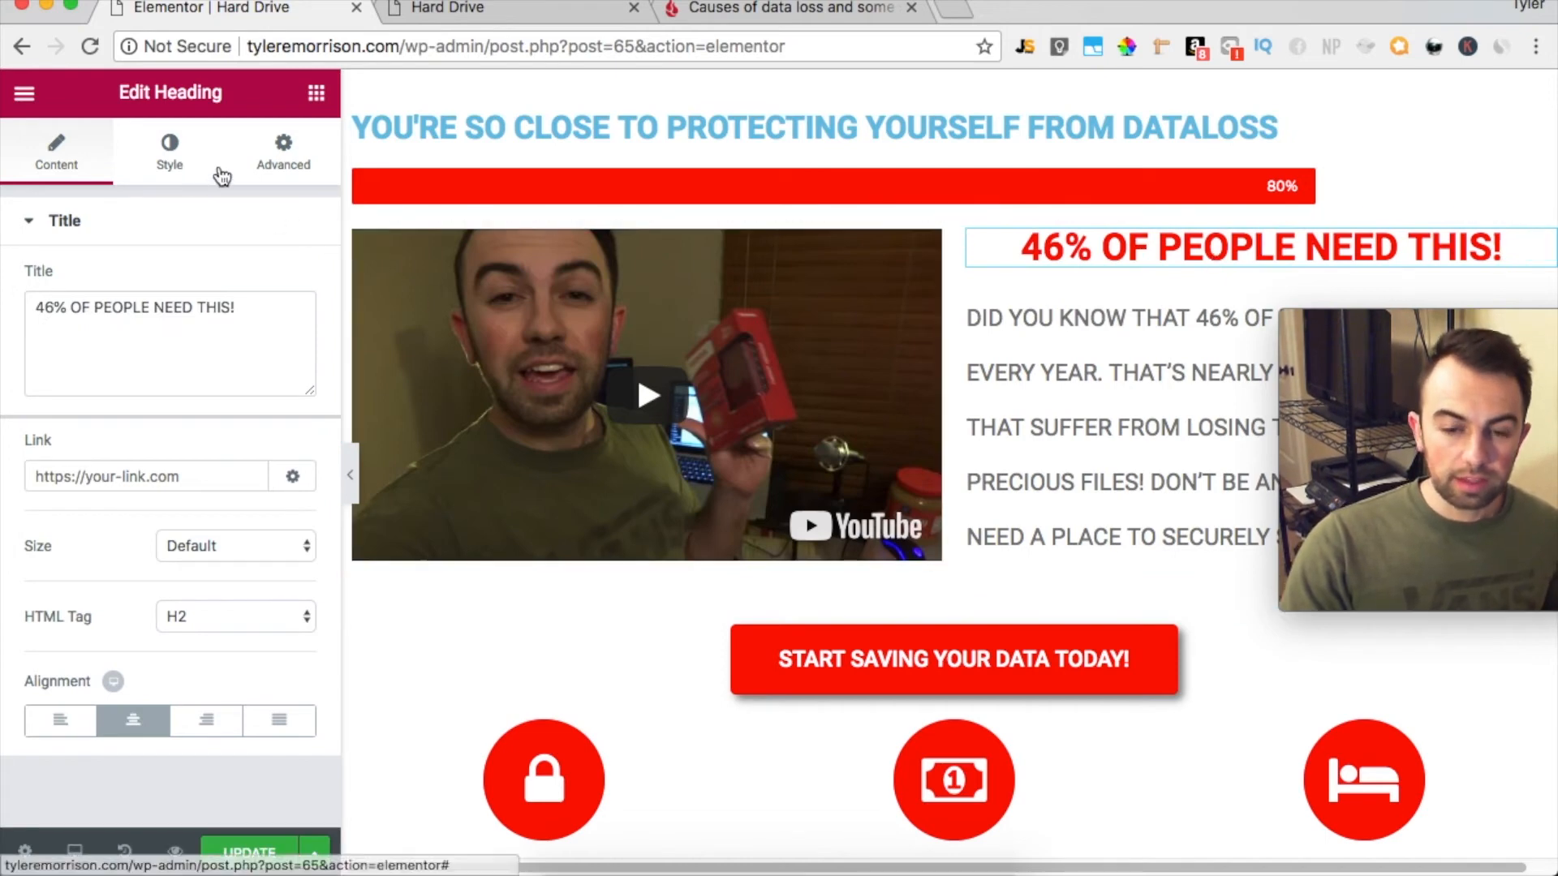
pyautogui.click(172, 154)
pyautogui.click(285, 280)
pyautogui.moveTo(80, 454); pyautogui.dragTo(14, 430)
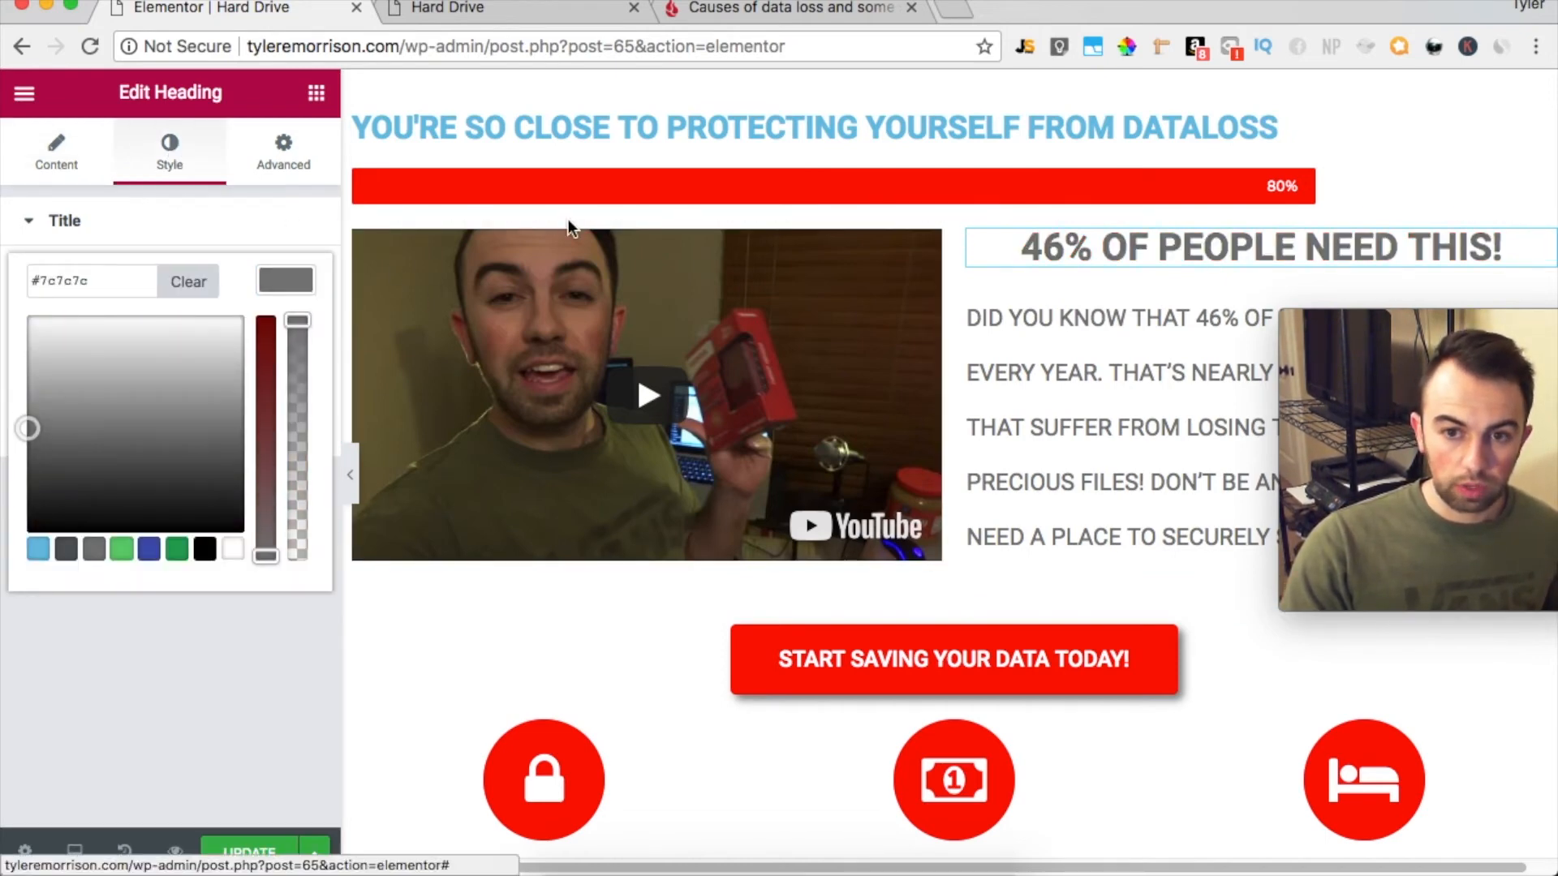
# Set the text color of the heading above the progress bar to red #ff0000 and center the heading
pyautogui.click(865, 128)
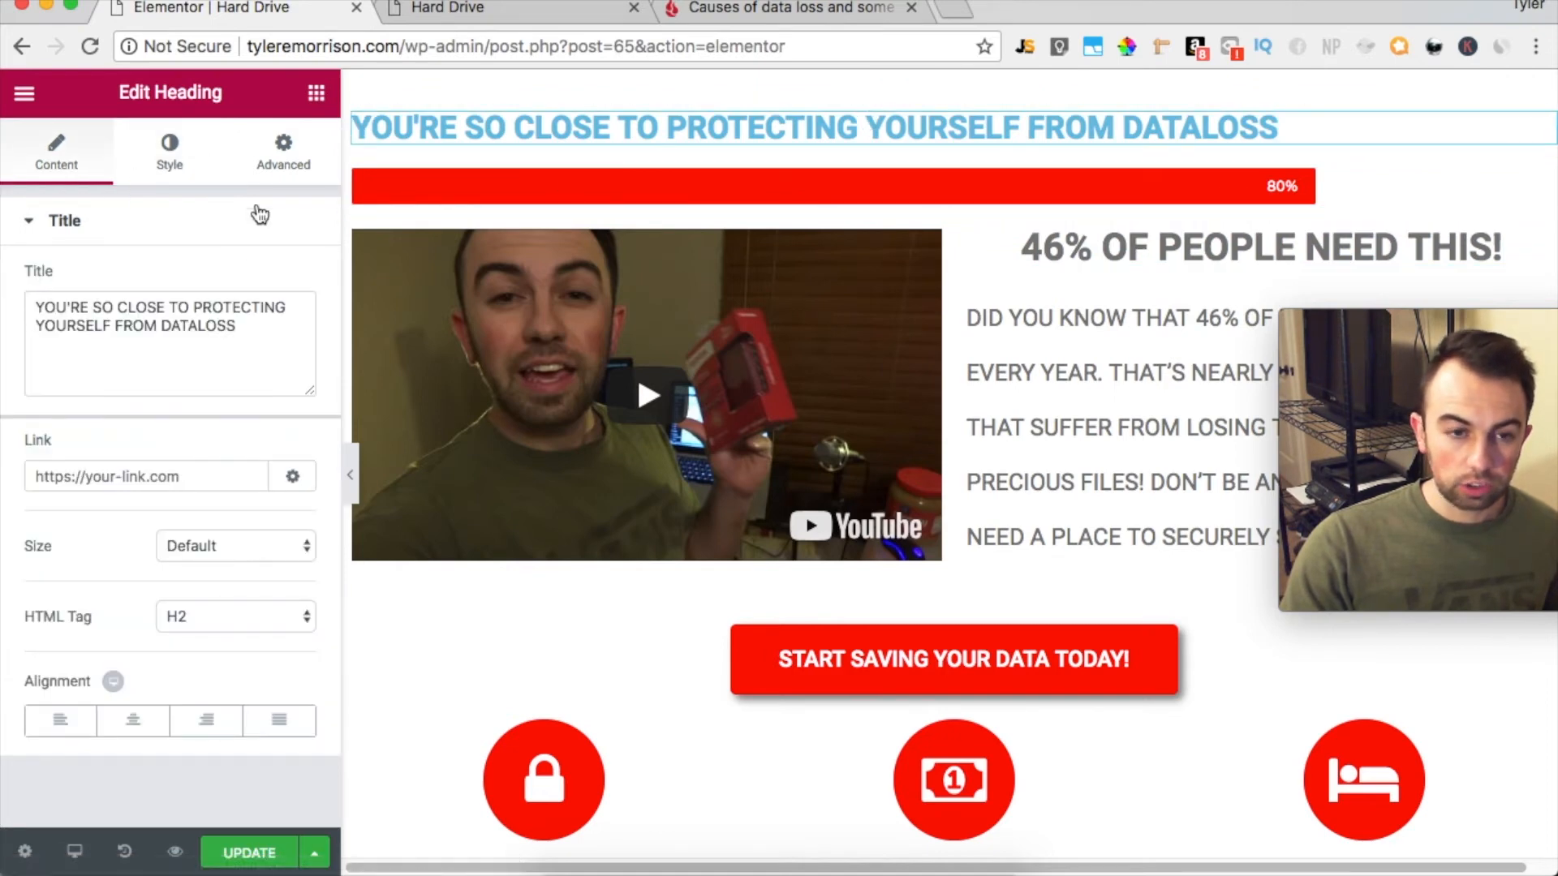
pyautogui.click(170, 155)
pyautogui.click(285, 280)
pyautogui.click(114, 348)
pyautogui.click(29, 317)
pyautogui.moveTo(271, 344); pyautogui.dragTo(269, 279)
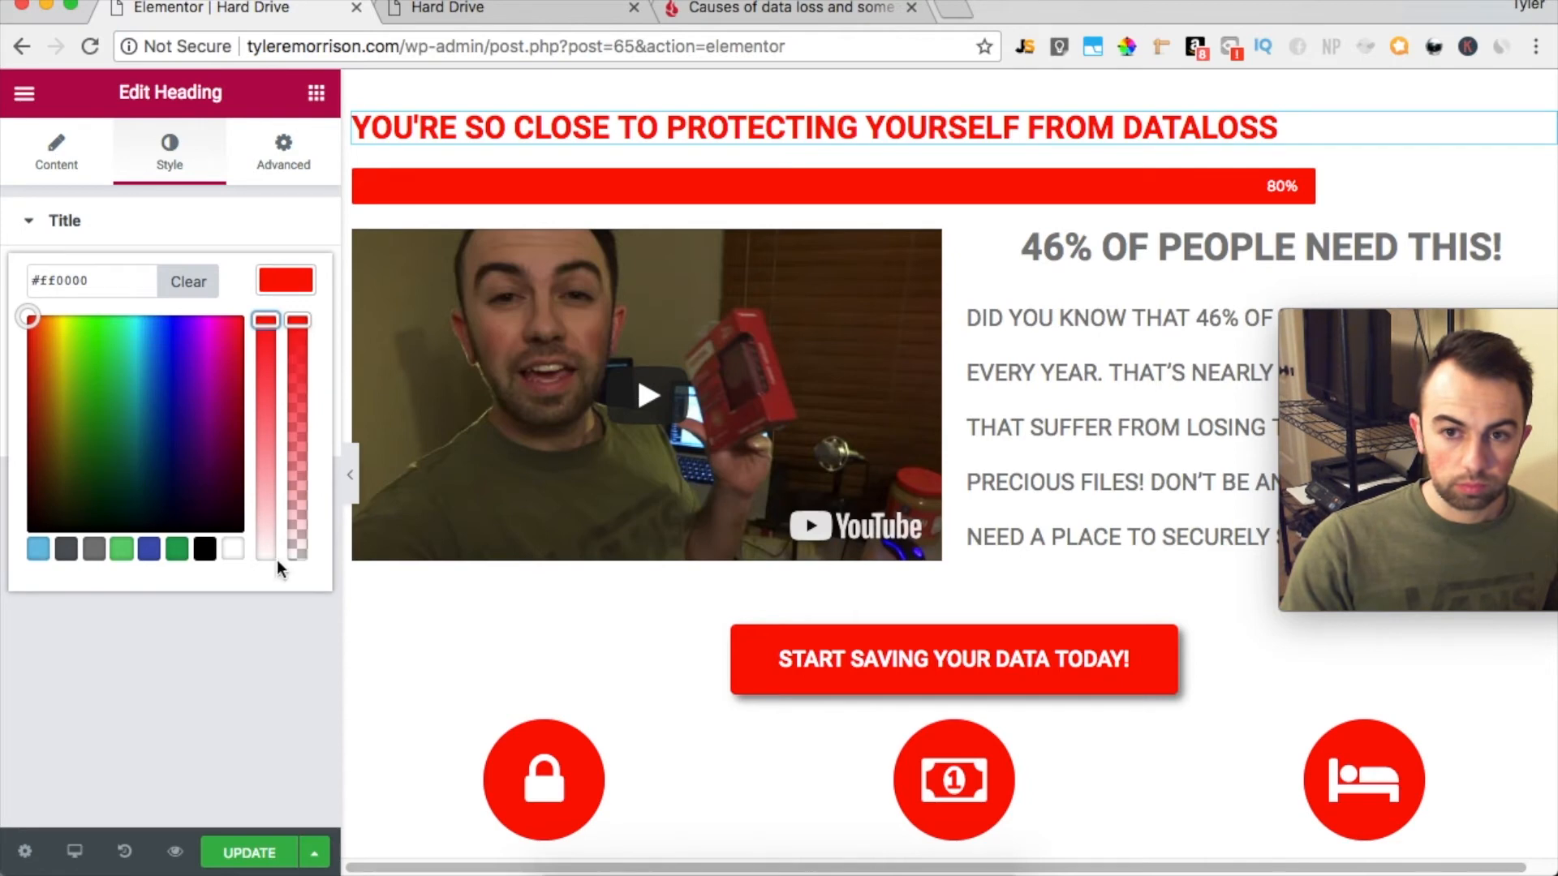
pyautogui.click(56, 152)
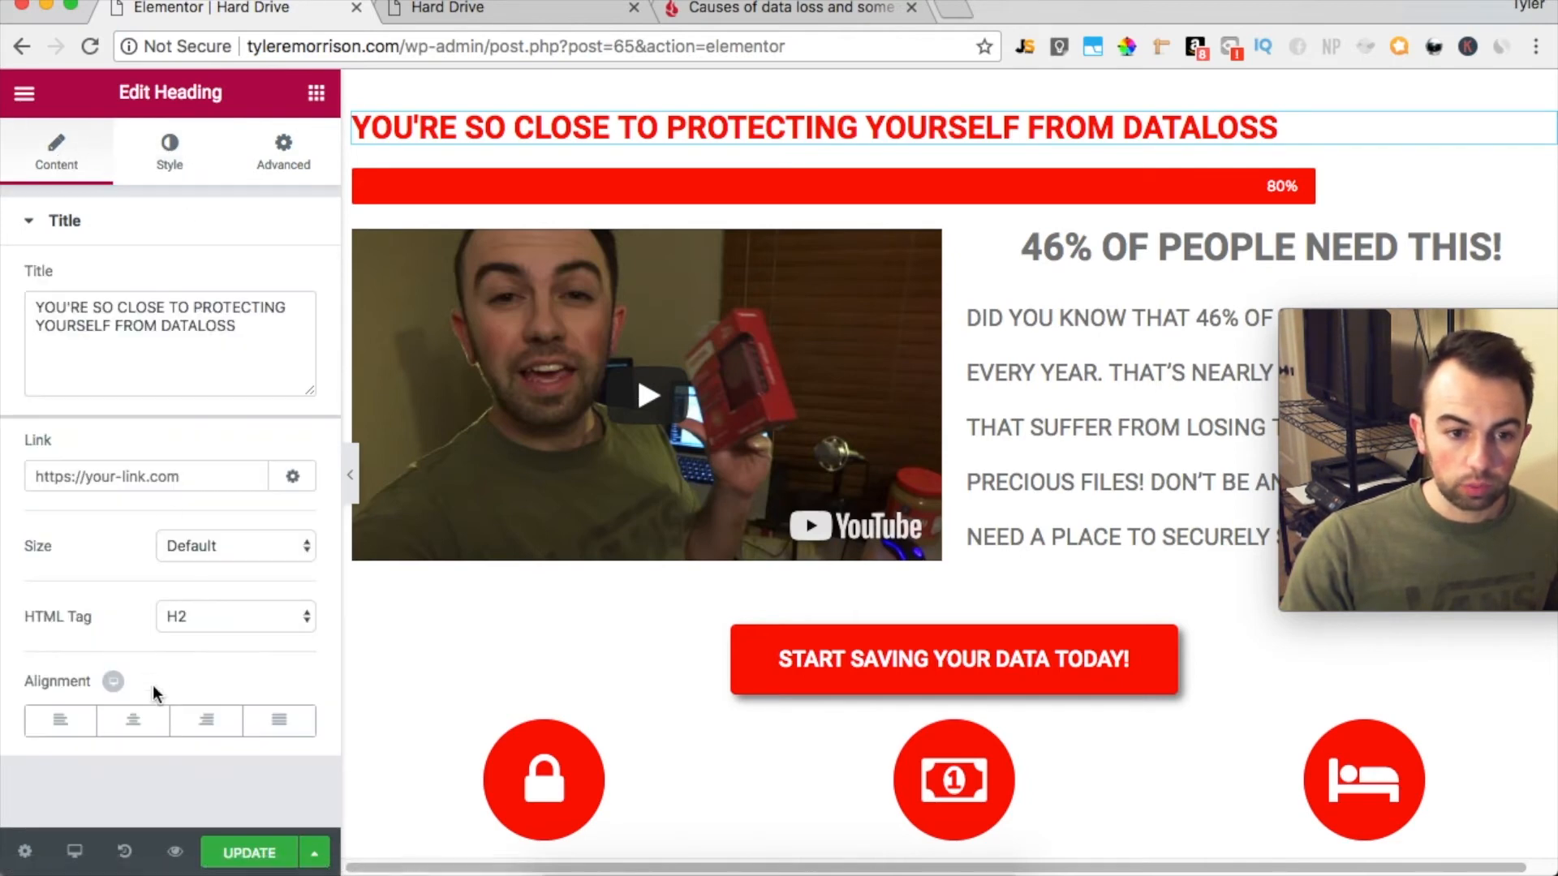
pyautogui.click(134, 719)
# Set the font size of the heading above the progress bar to 23 px for tablet and 19 px for mobile
pyautogui.click(150, 171)
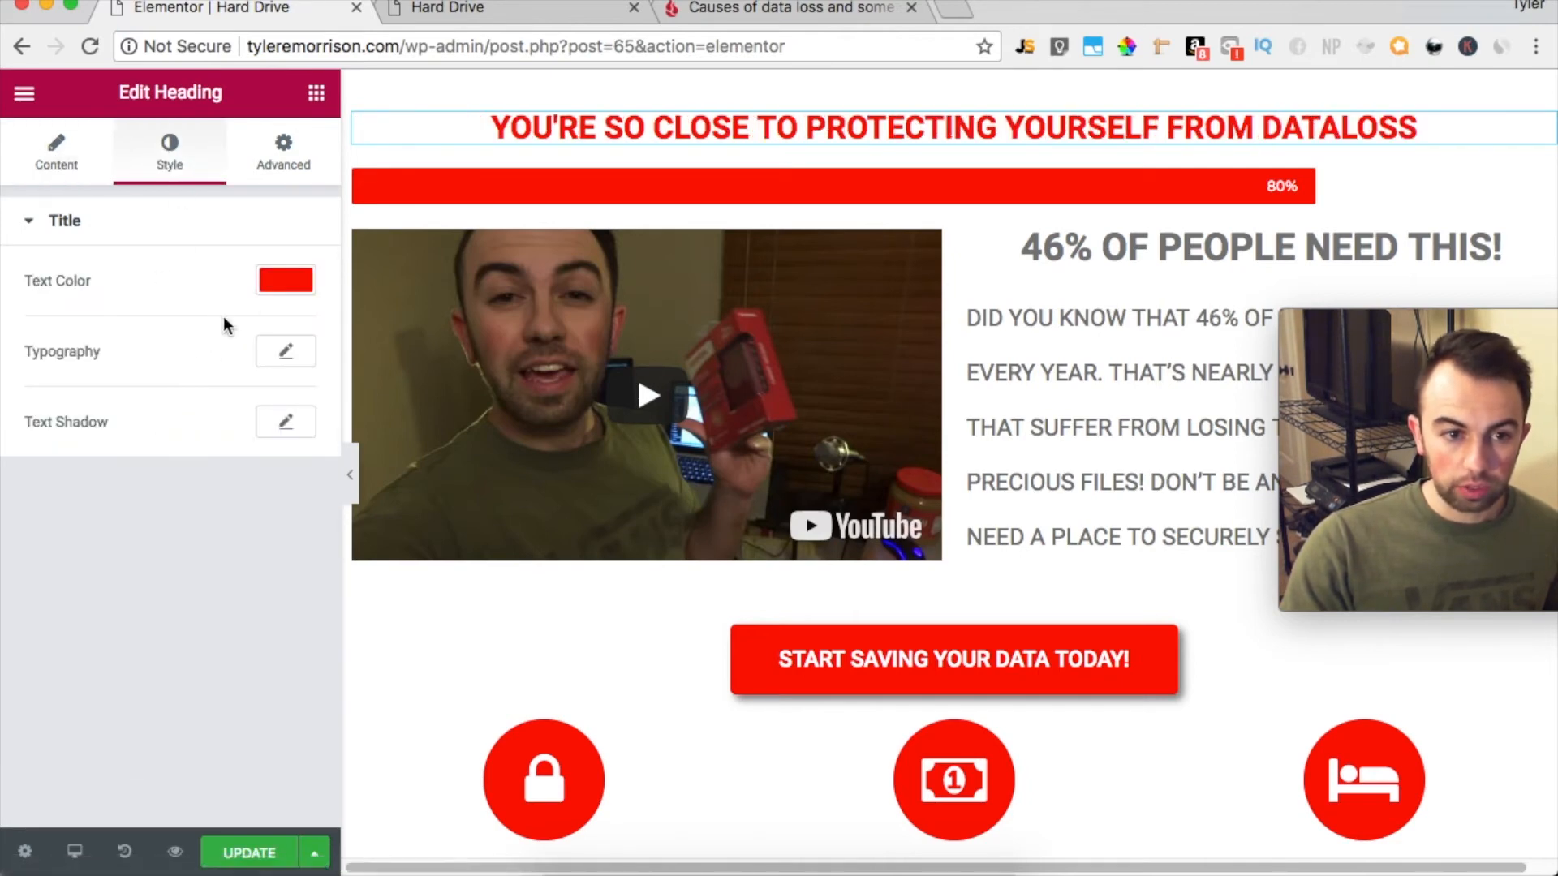
pyautogui.click(286, 350)
pyautogui.scroll(-2, 243, 617)
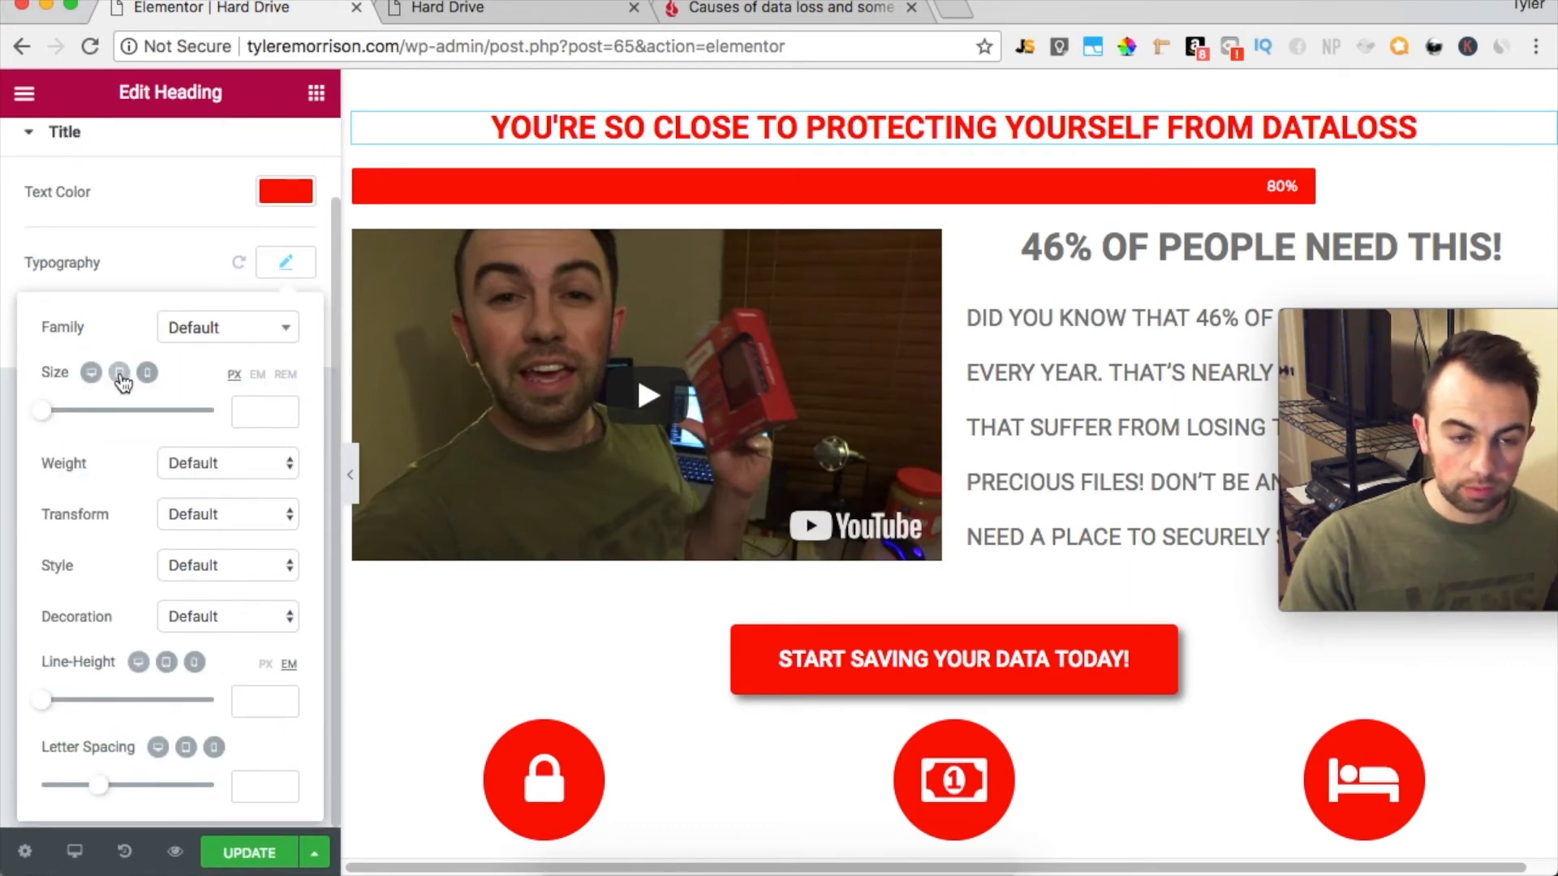
pyautogui.click(120, 373)
pyautogui.moveTo(42, 412); pyautogui.dragTo(79, 419)
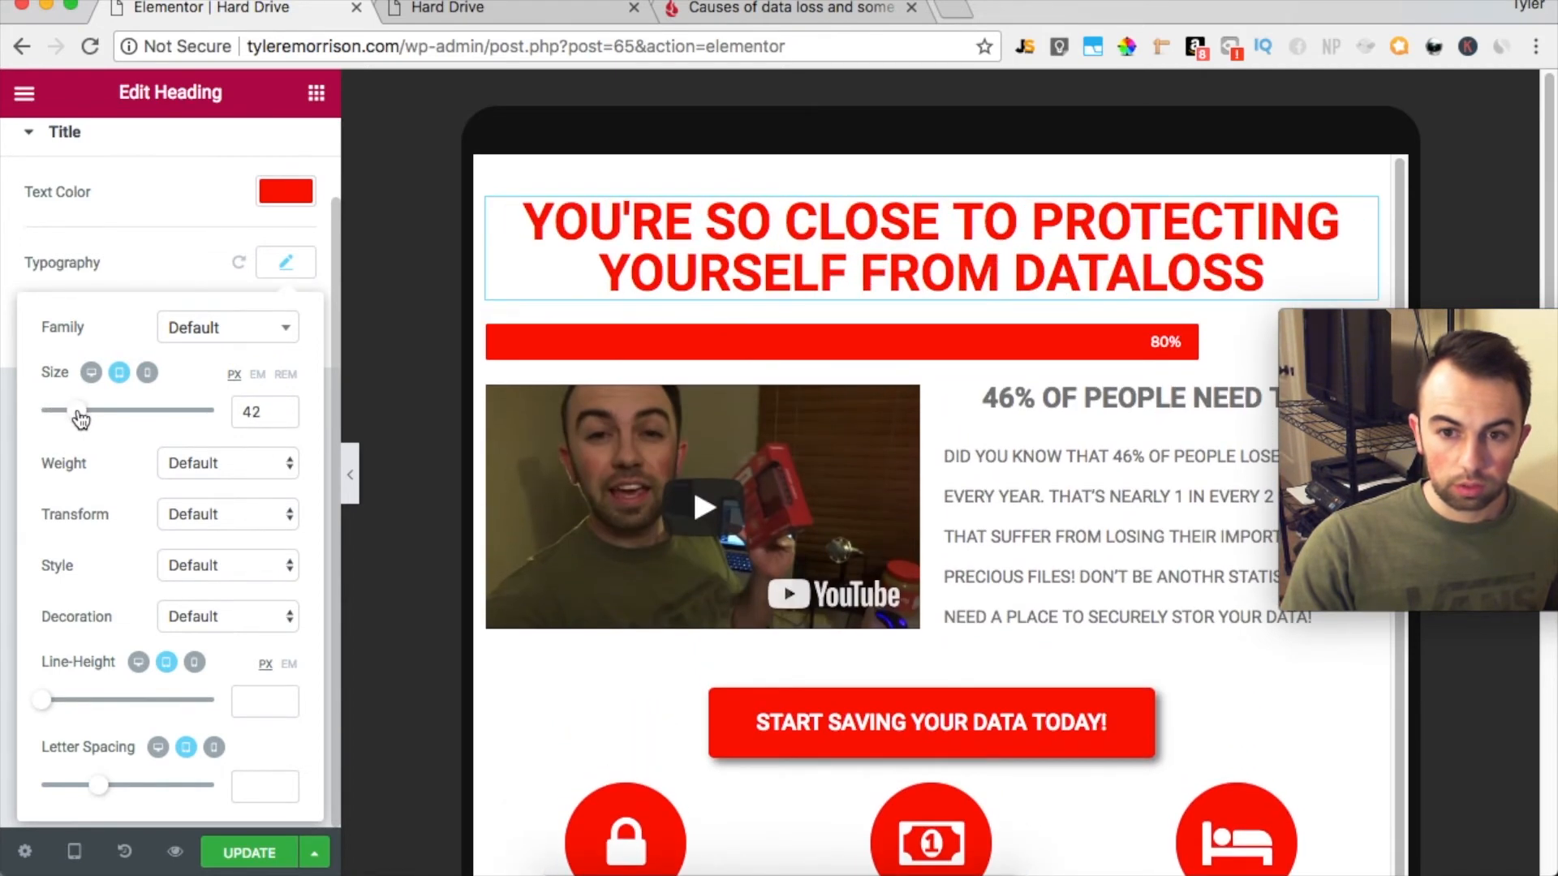
pyautogui.moveTo(80, 419); pyautogui.dragTo(63, 417)
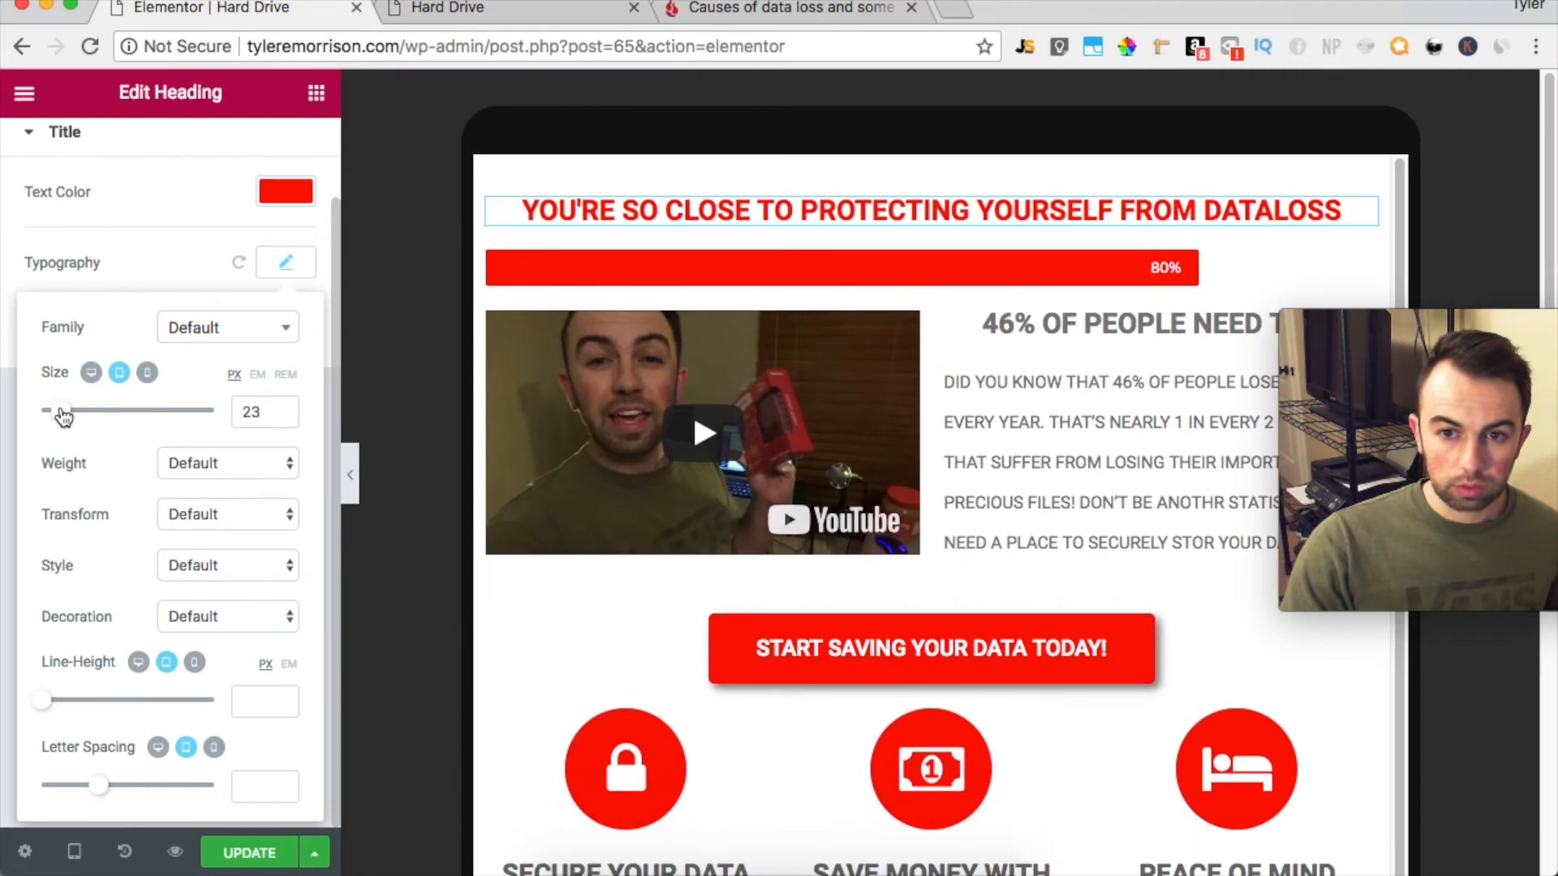
pyautogui.click(144, 378)
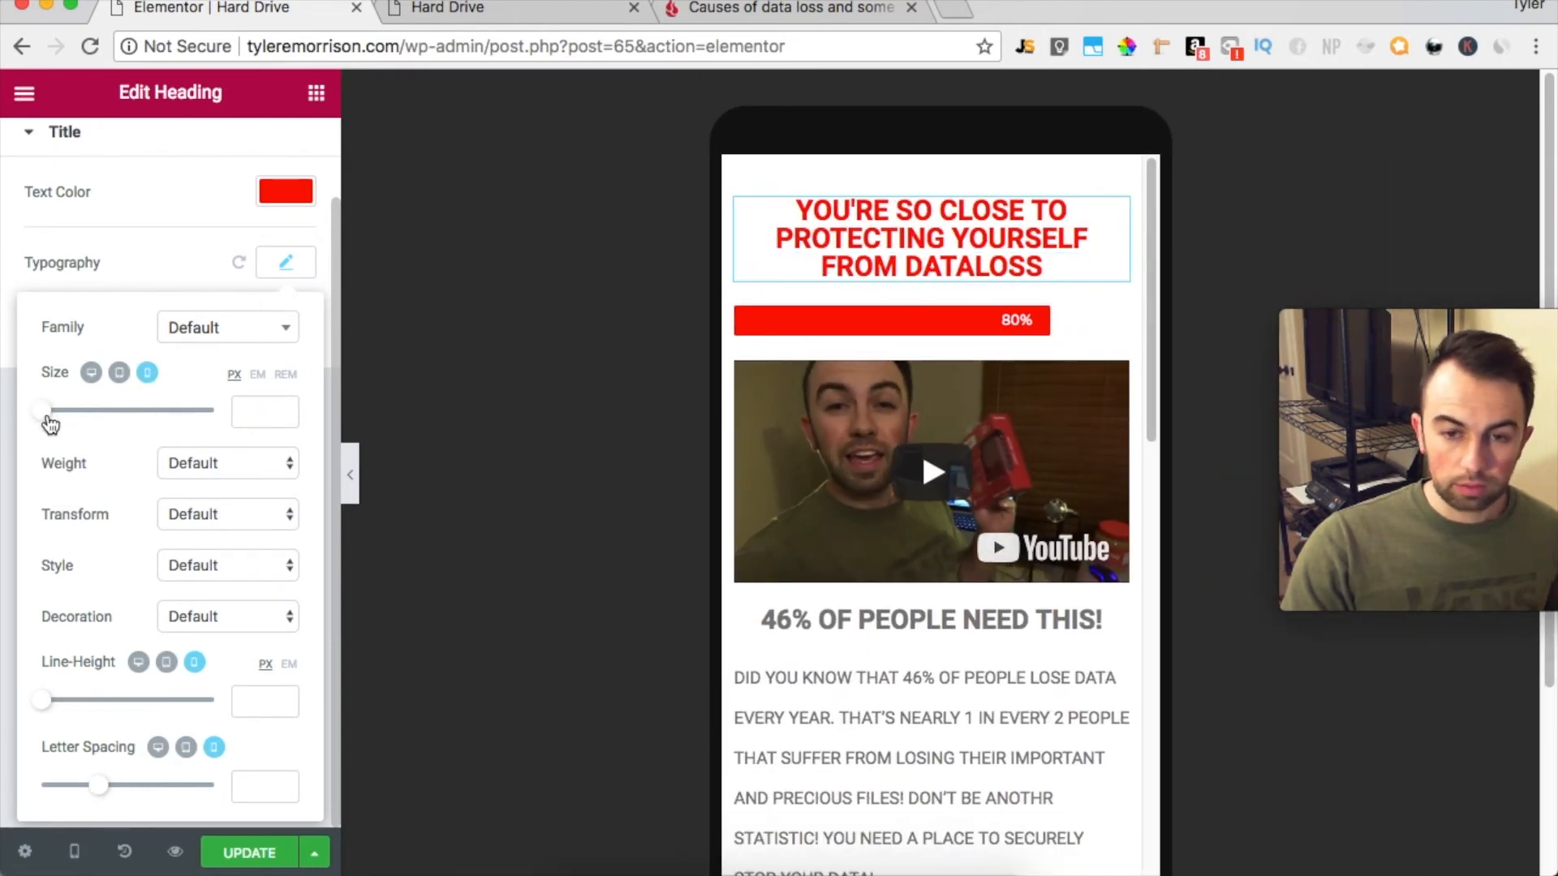
pyautogui.moveTo(51, 423); pyautogui.dragTo(65, 421)
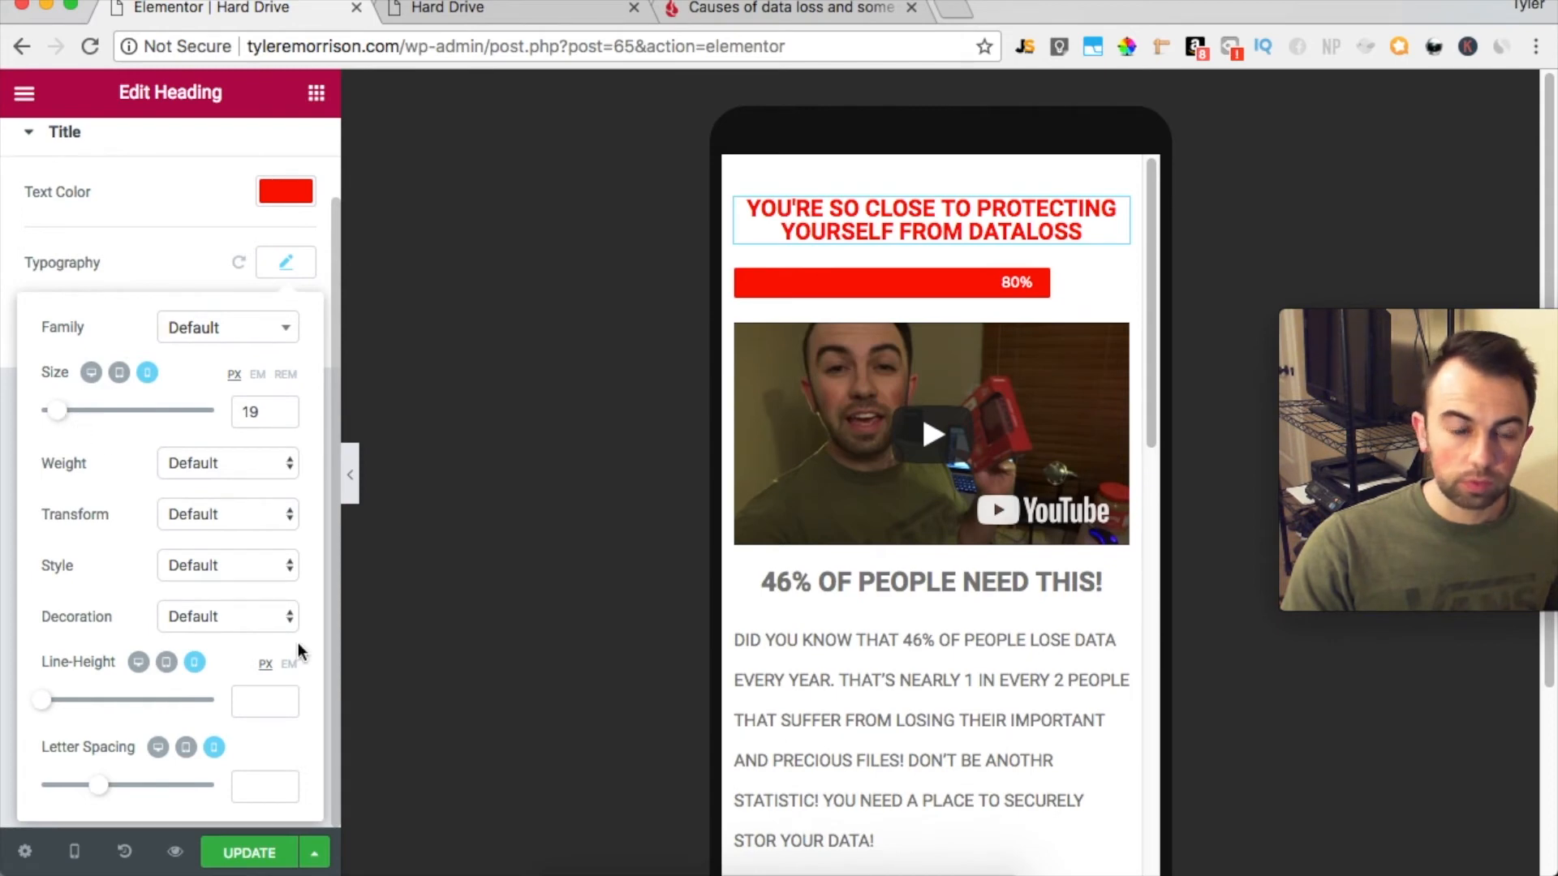
# Update the page and reload the live Hard Drive page to check the new heading
pyautogui.click(251, 856)
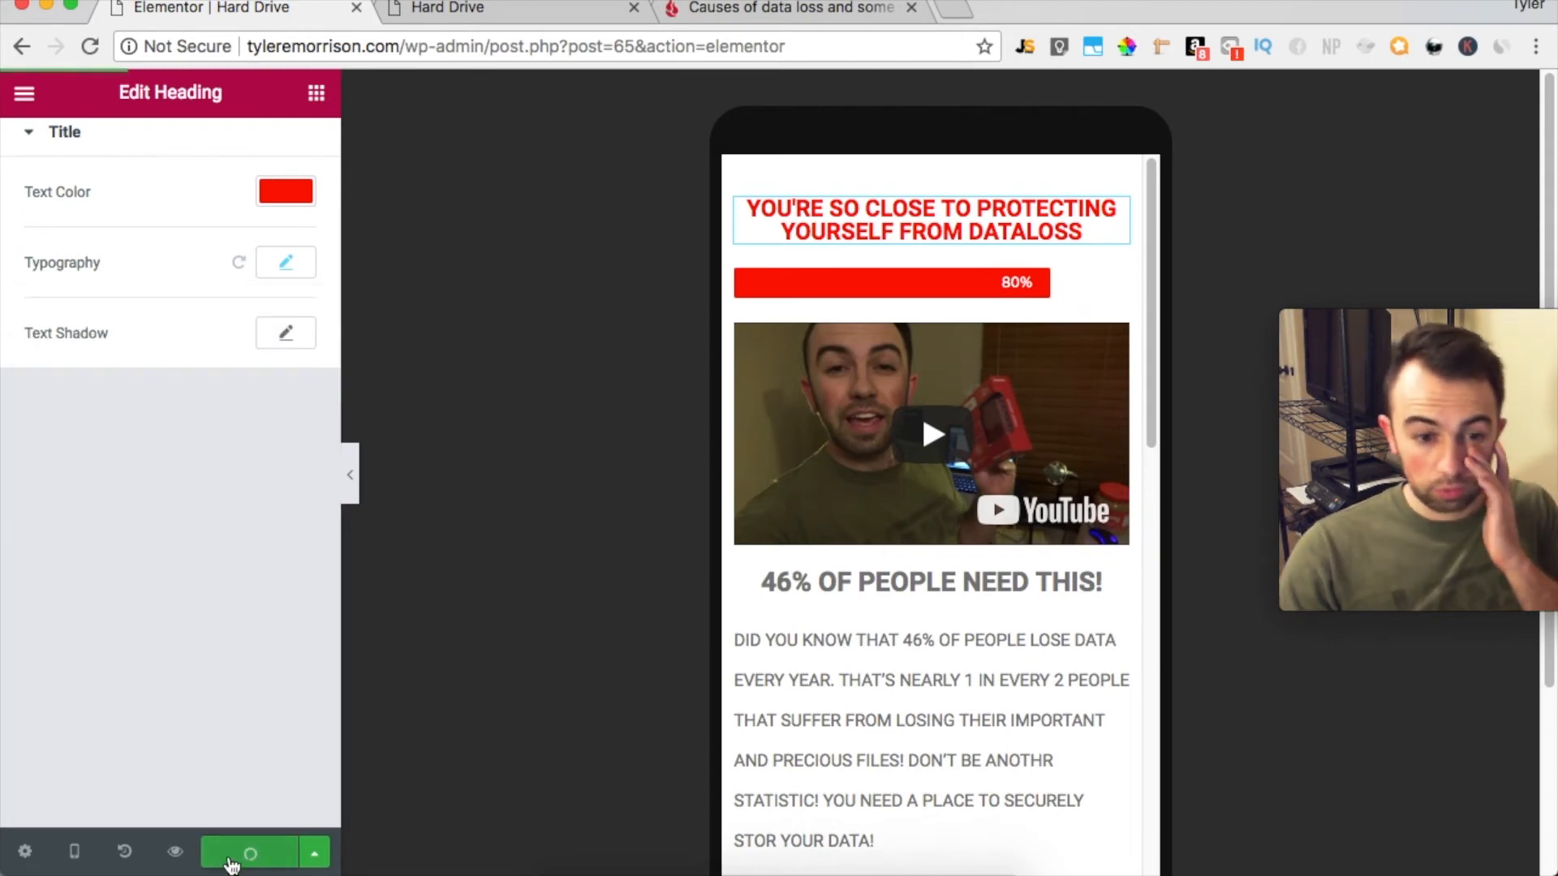
pyautogui.click(730, 18)
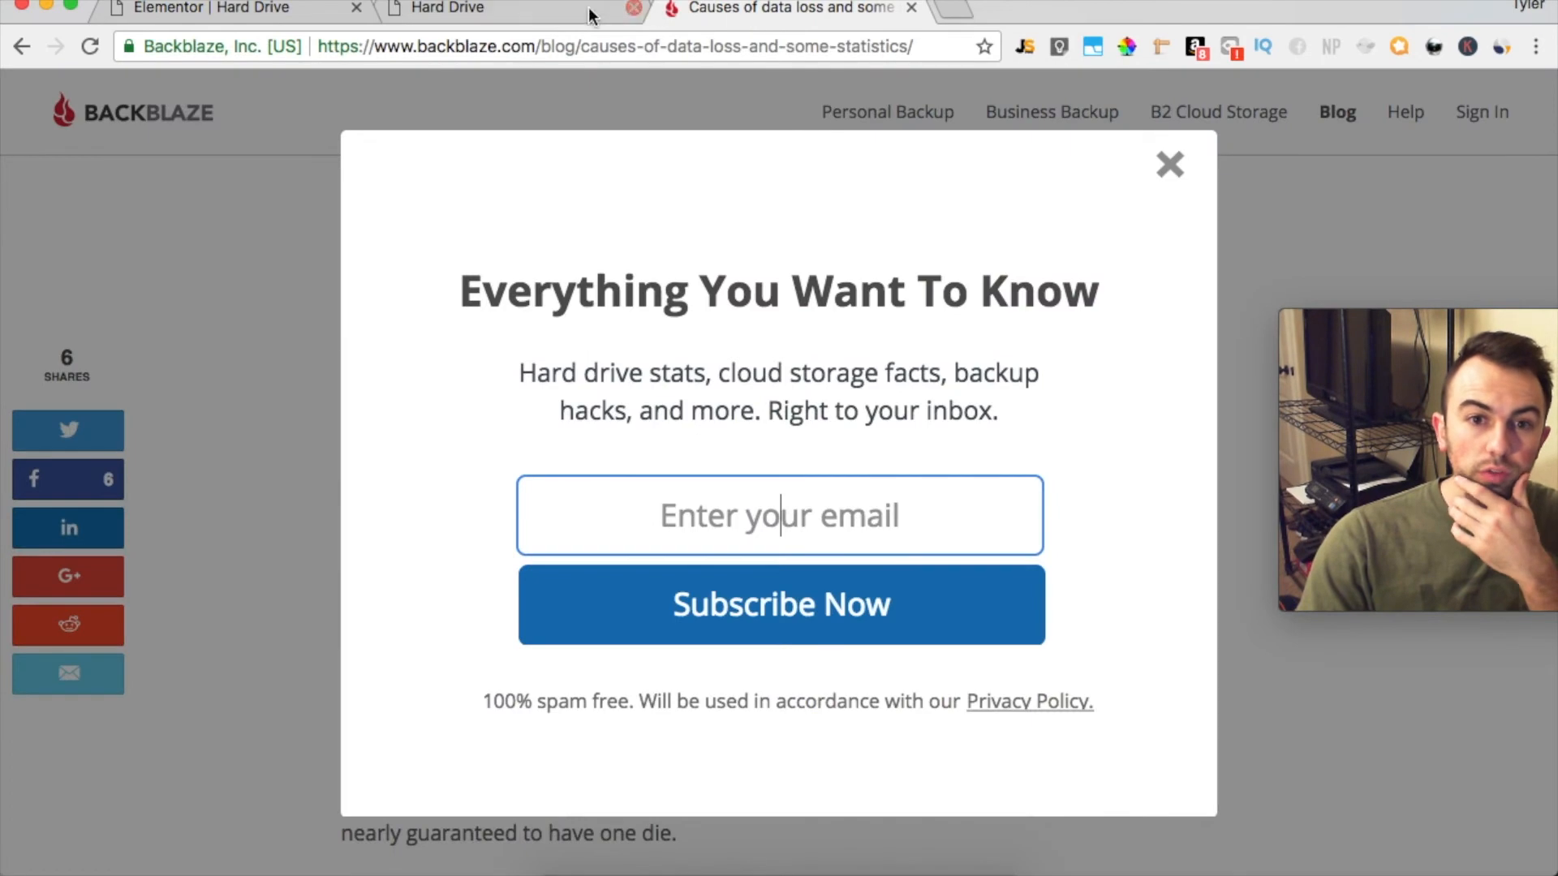
pyautogui.click(451, 8)
pyautogui.click(89, 46)
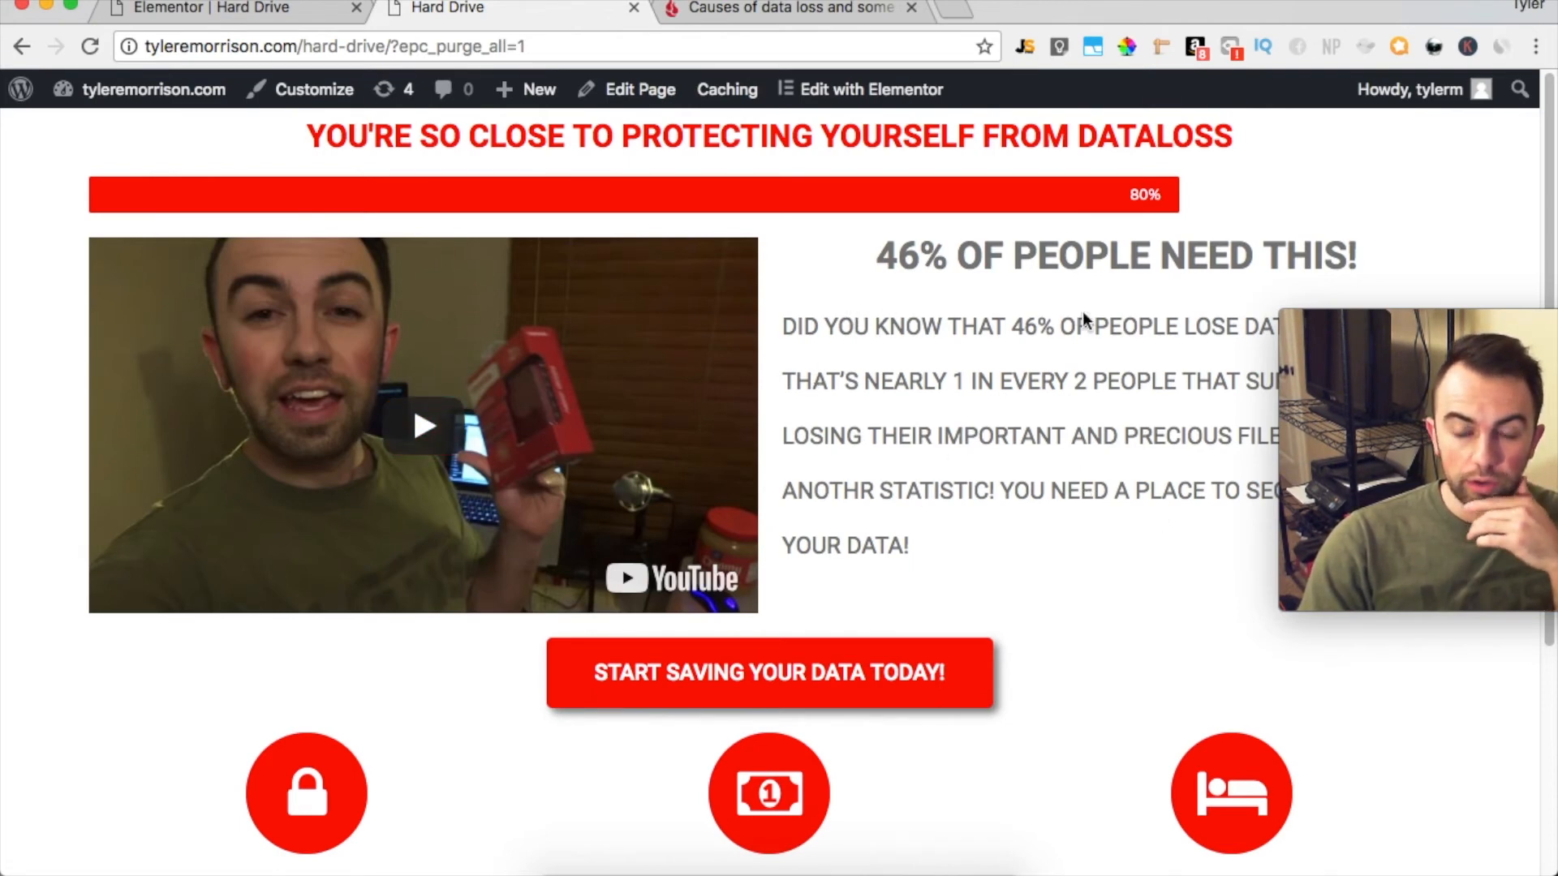
# Return to the Elementor editor and switch the page preview to desktop
pyautogui.click(257, 18)
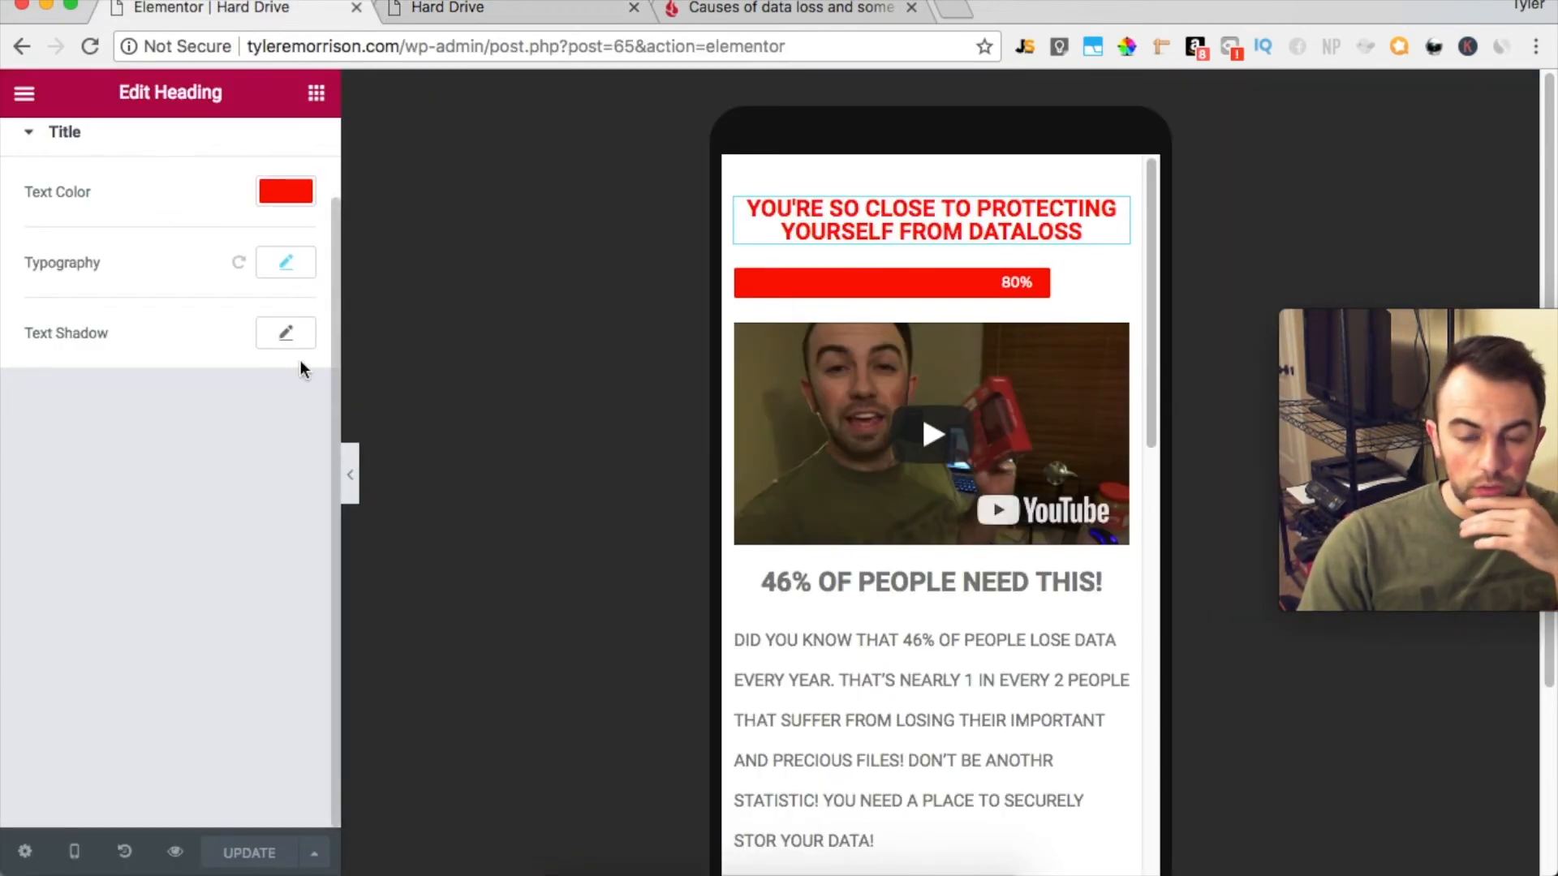
pyautogui.click(89, 856)
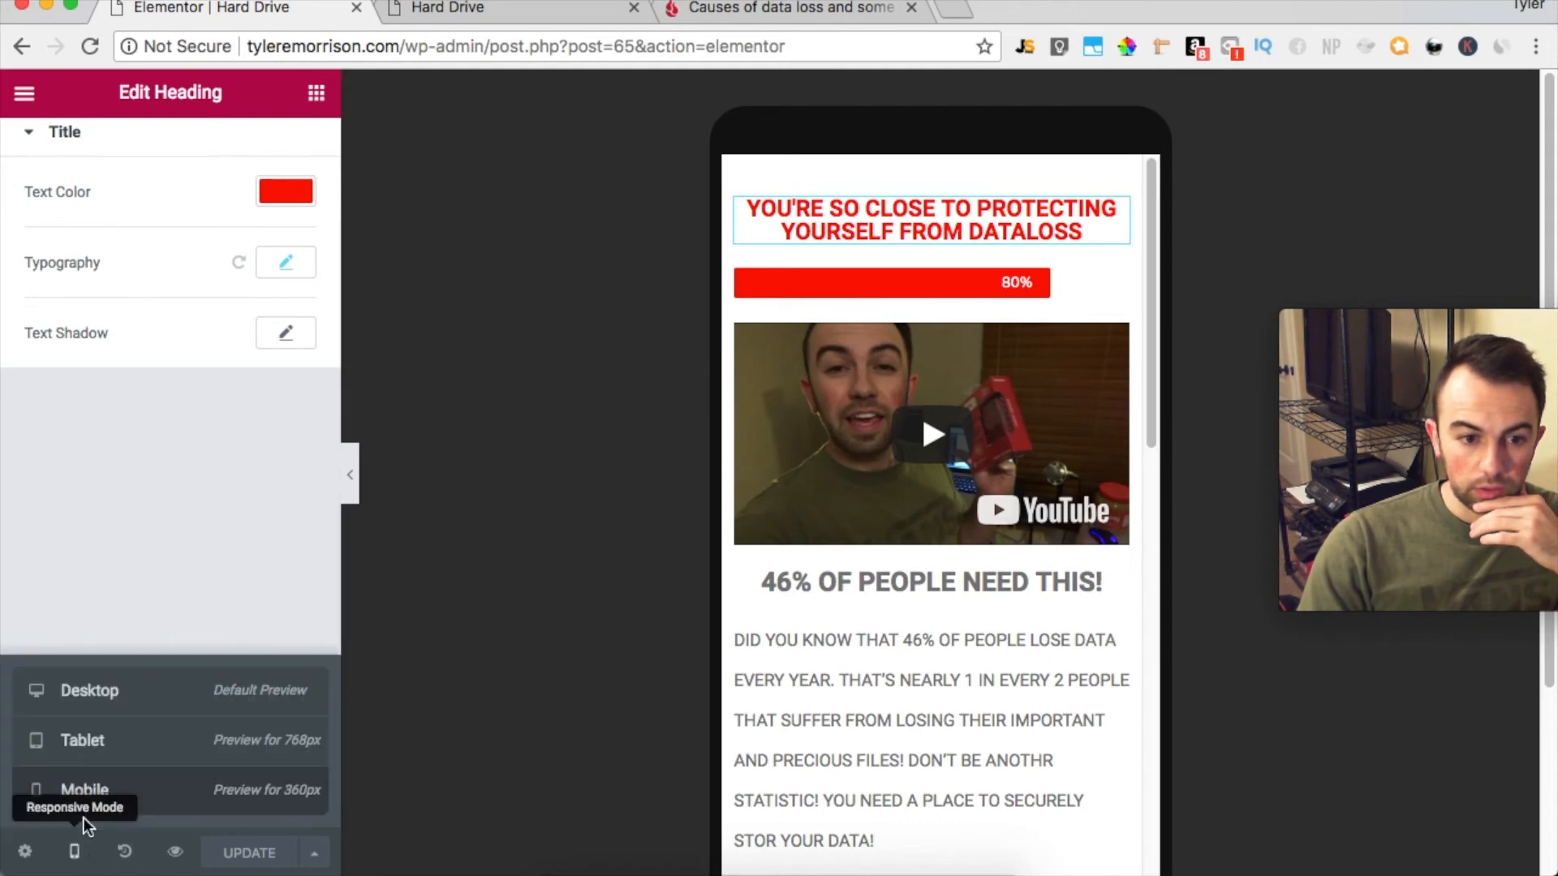
pyautogui.click(89, 690)
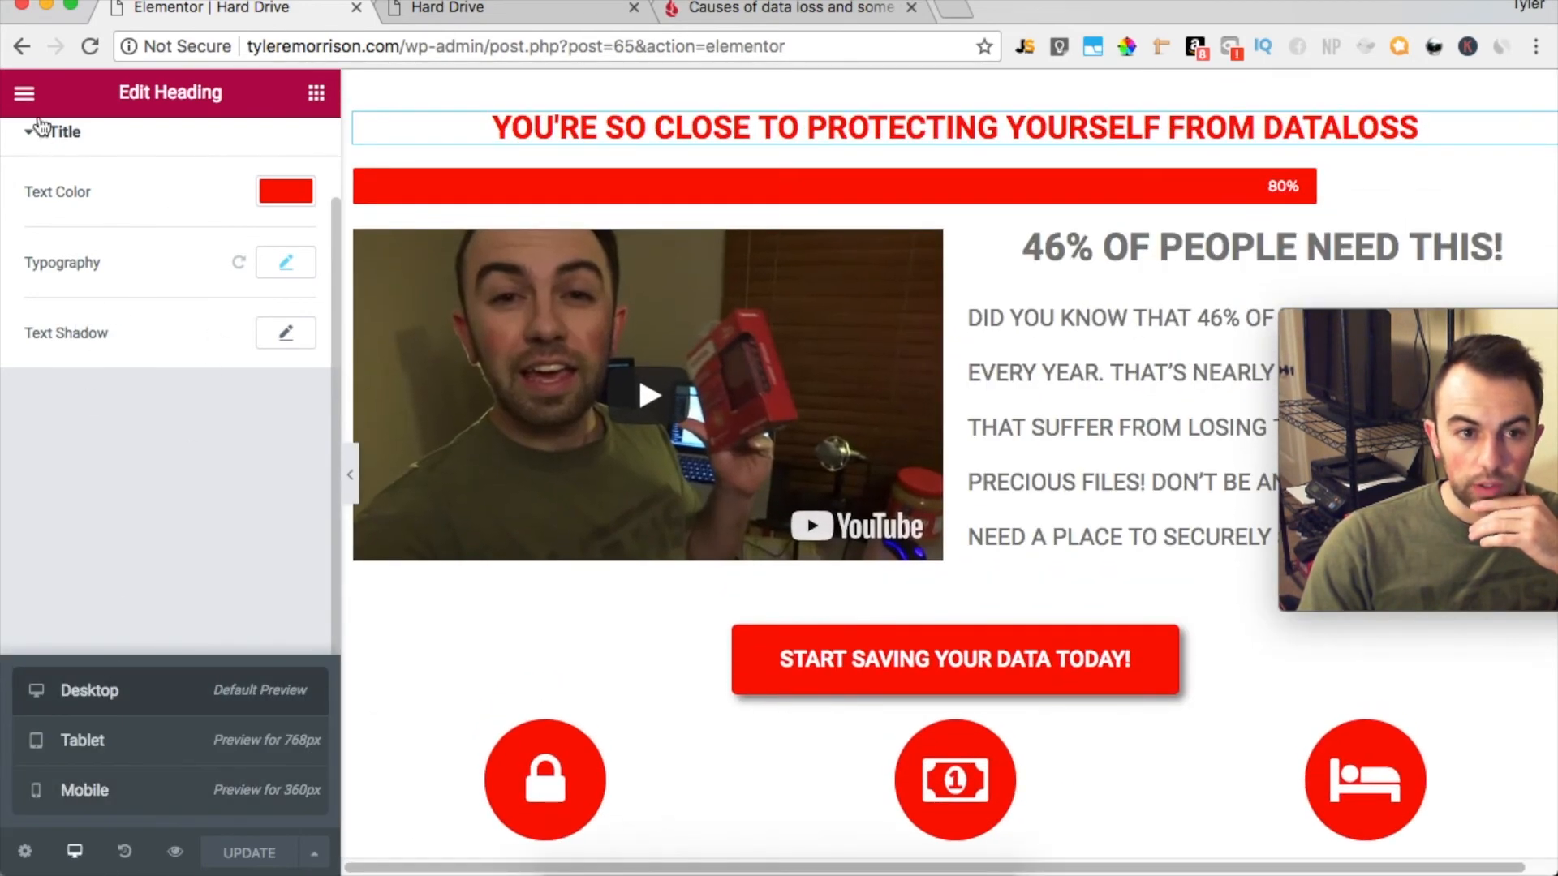
# Add a spacer below the progress bar and a divider between the START SAVING YOUR DATA TODAY! button and the icon boxes
pyautogui.click(24, 93)
pyautogui.click(25, 94)
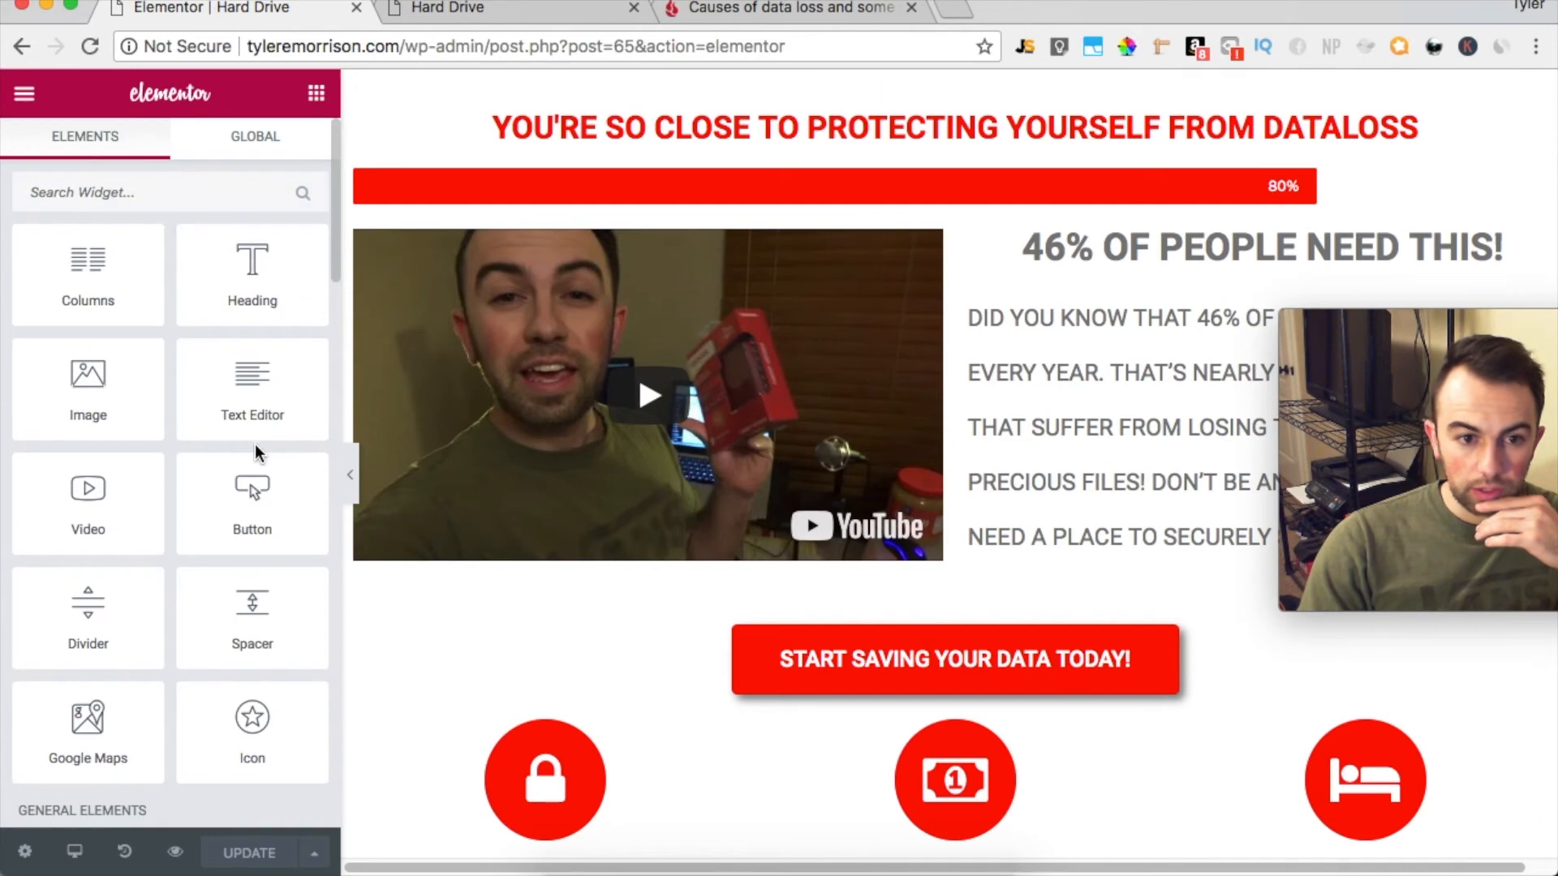
pyautogui.moveTo(272, 646); pyautogui.dragTo(973, 205)
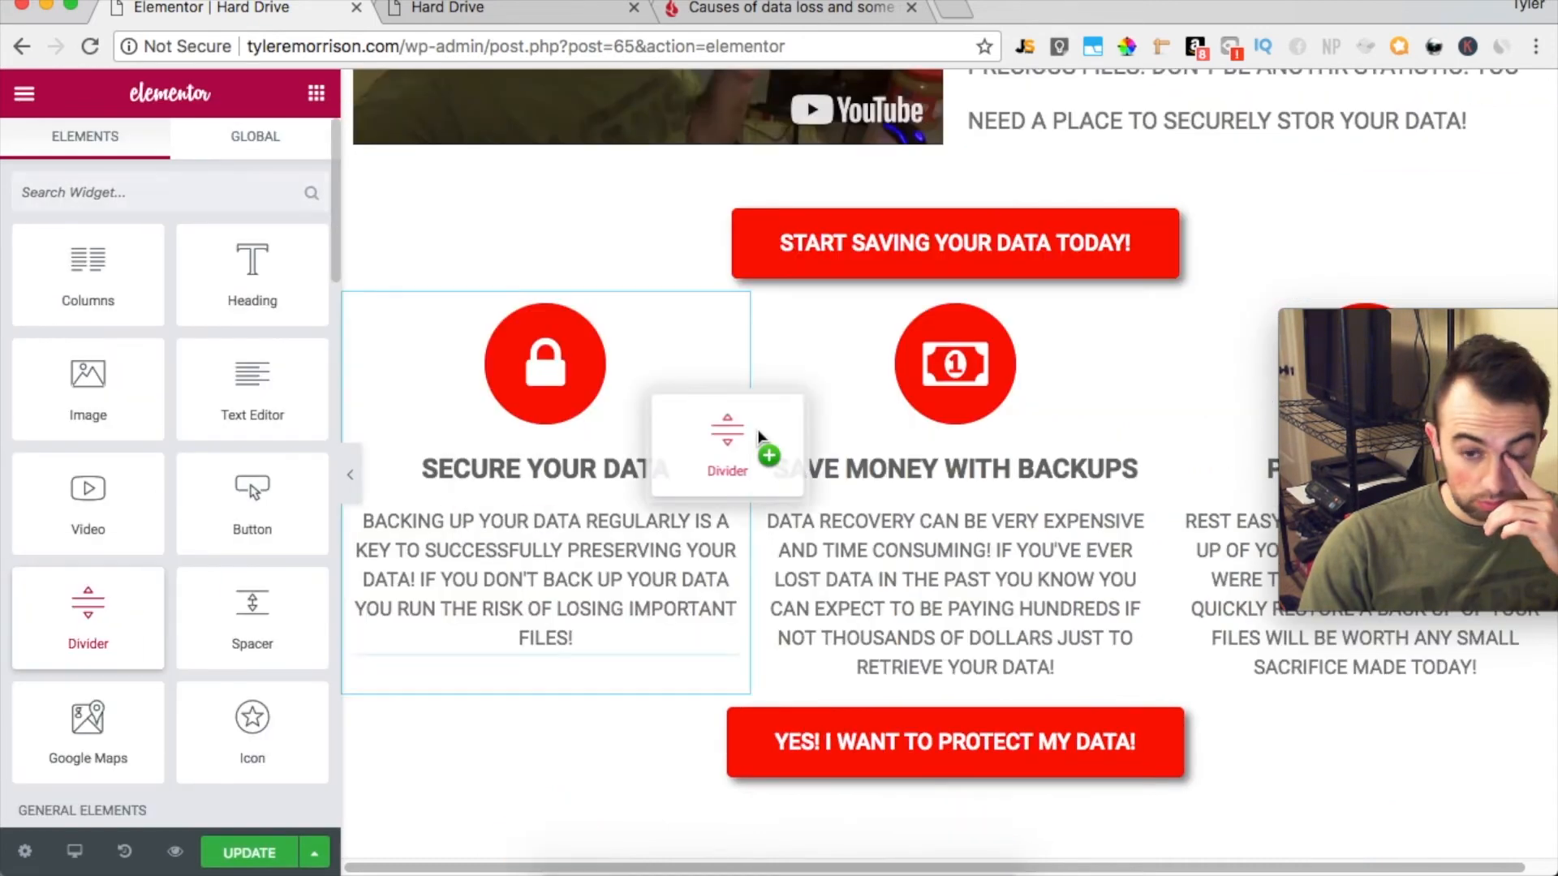
pyautogui.moveTo(760, 422); pyautogui.dragTo(976, 262)
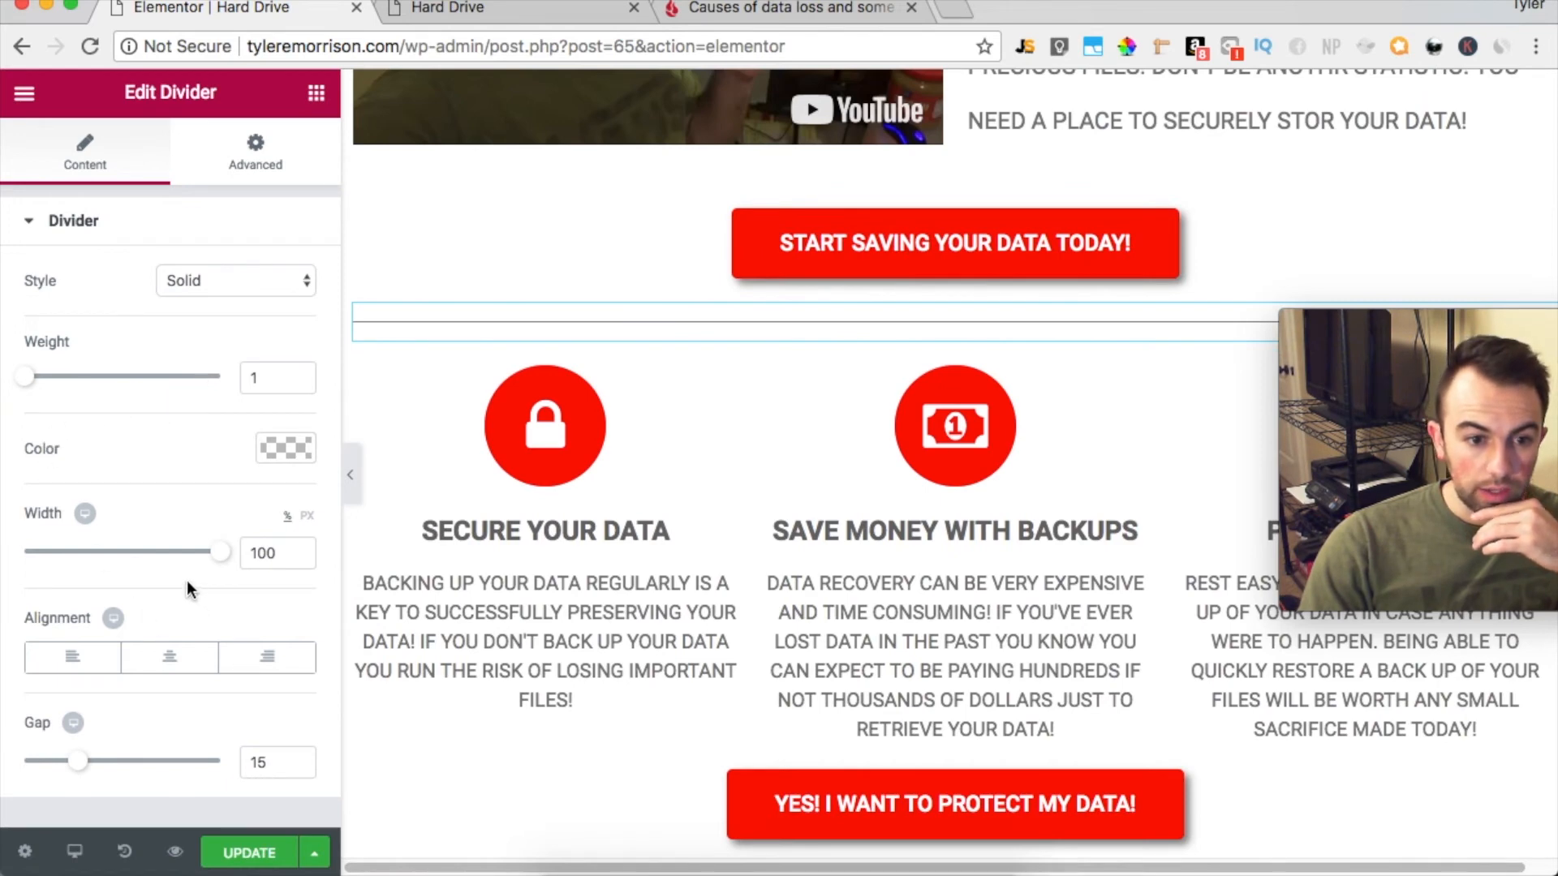
# Style the divider with a gap of 50, a weight of 2, a width of 70% and center alignment
pyautogui.moveTo(77, 767); pyautogui.dragTo(241, 779)
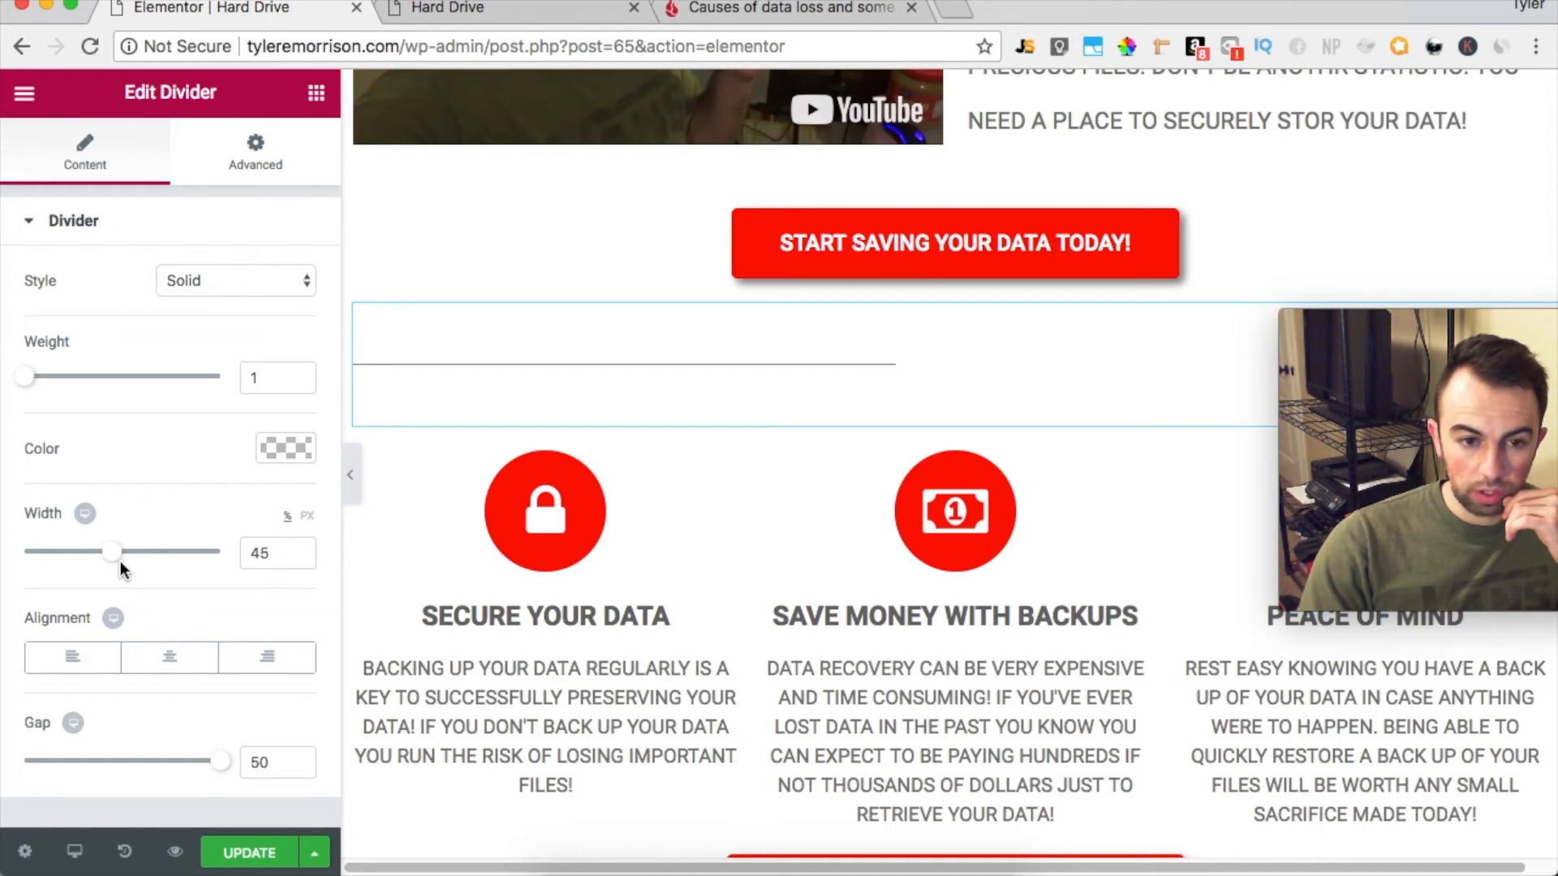
pyautogui.moveTo(123, 560); pyautogui.dragTo(130, 562)
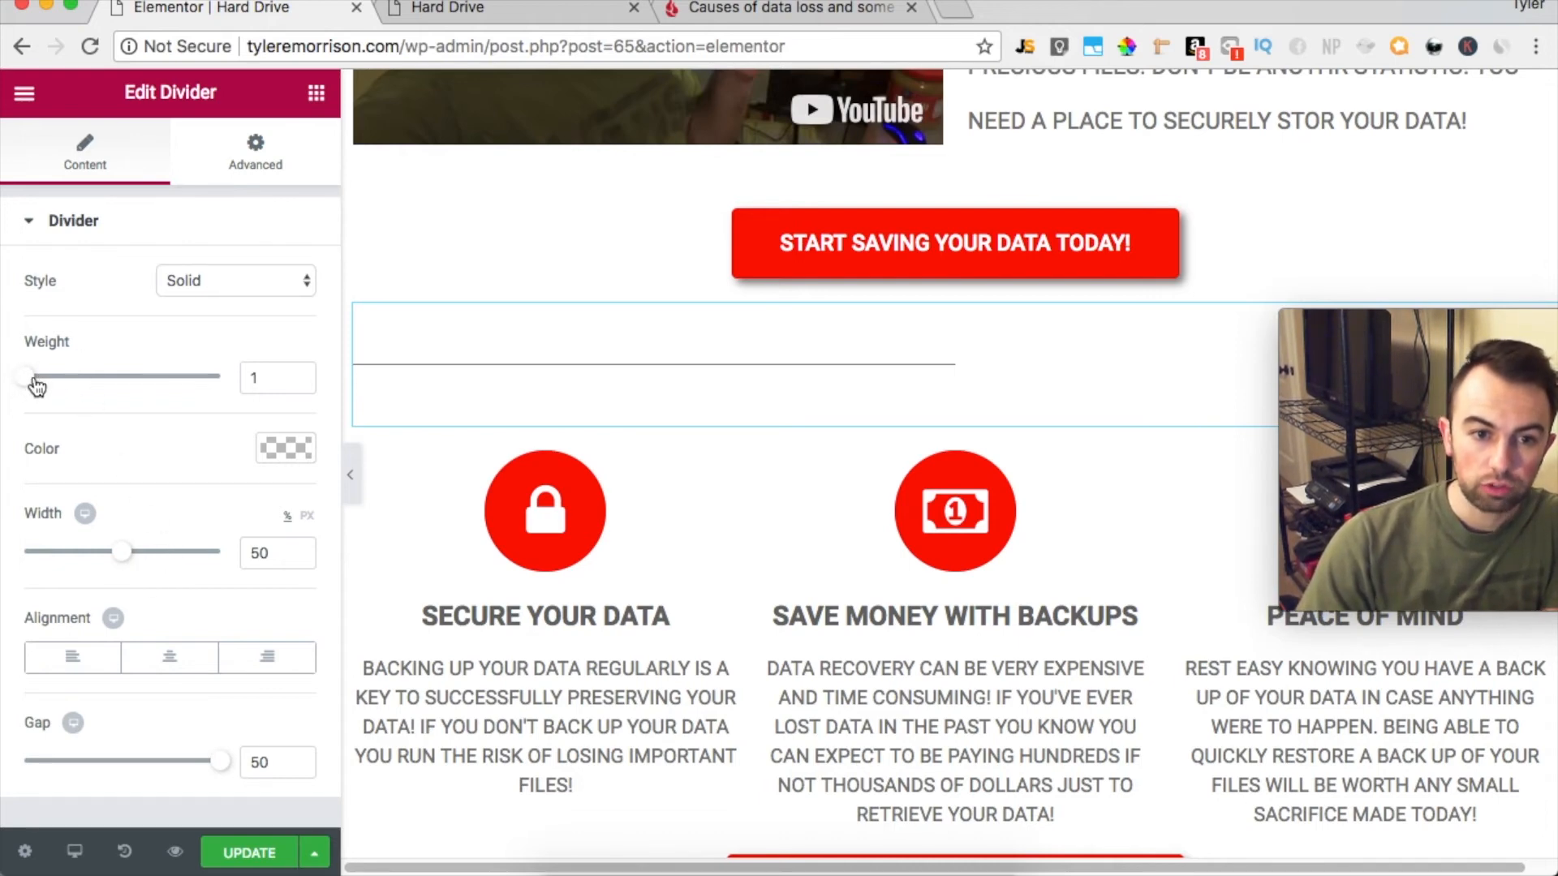
pyautogui.moveTo(33, 377); pyautogui.dragTo(41, 377)
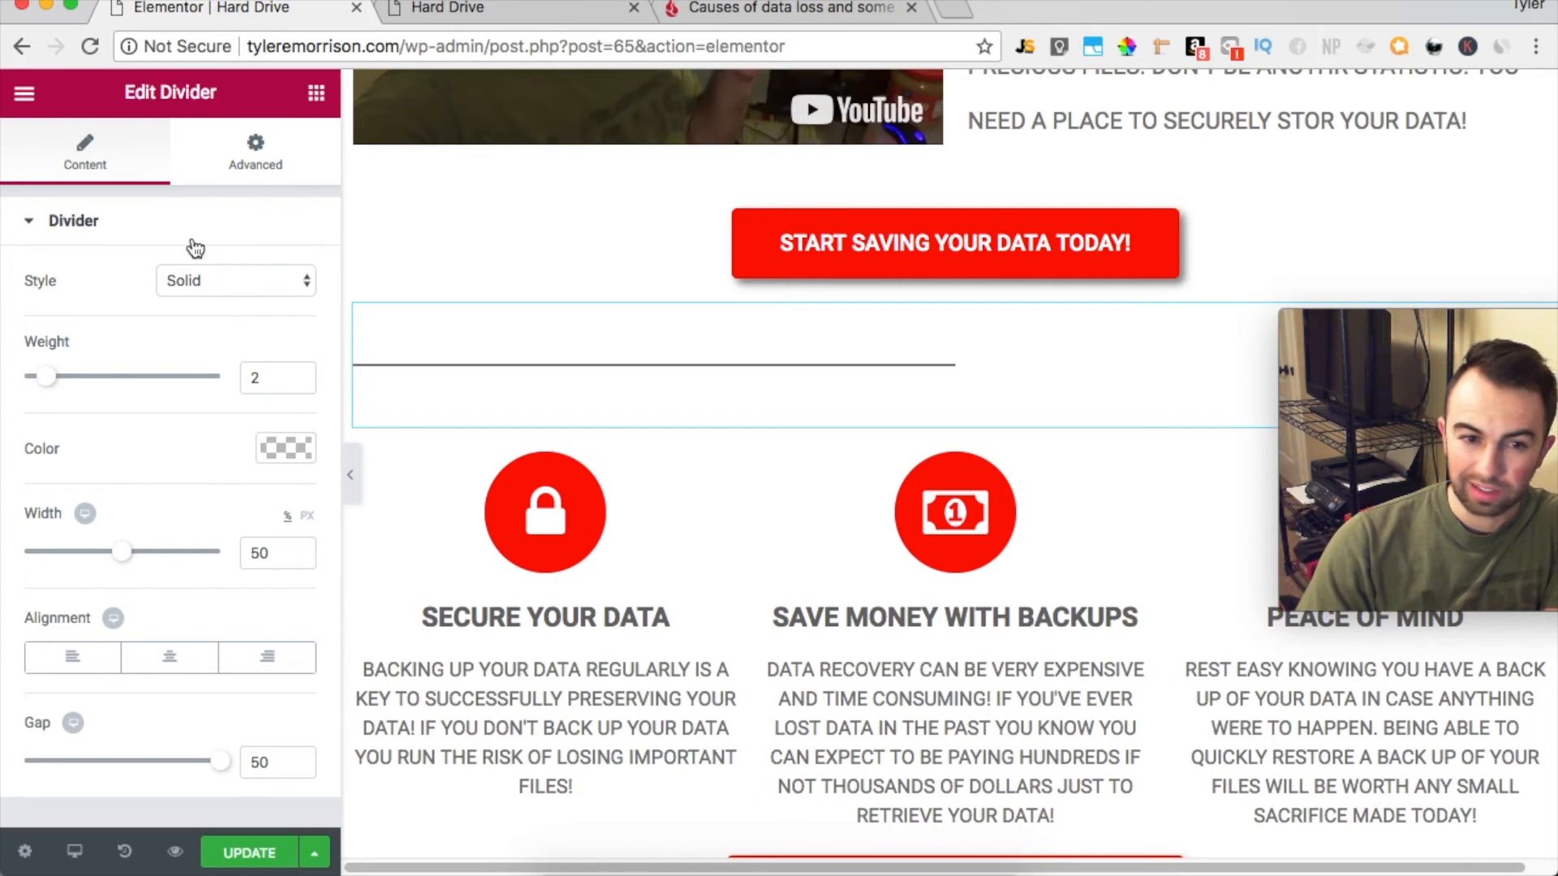
pyautogui.click(256, 158)
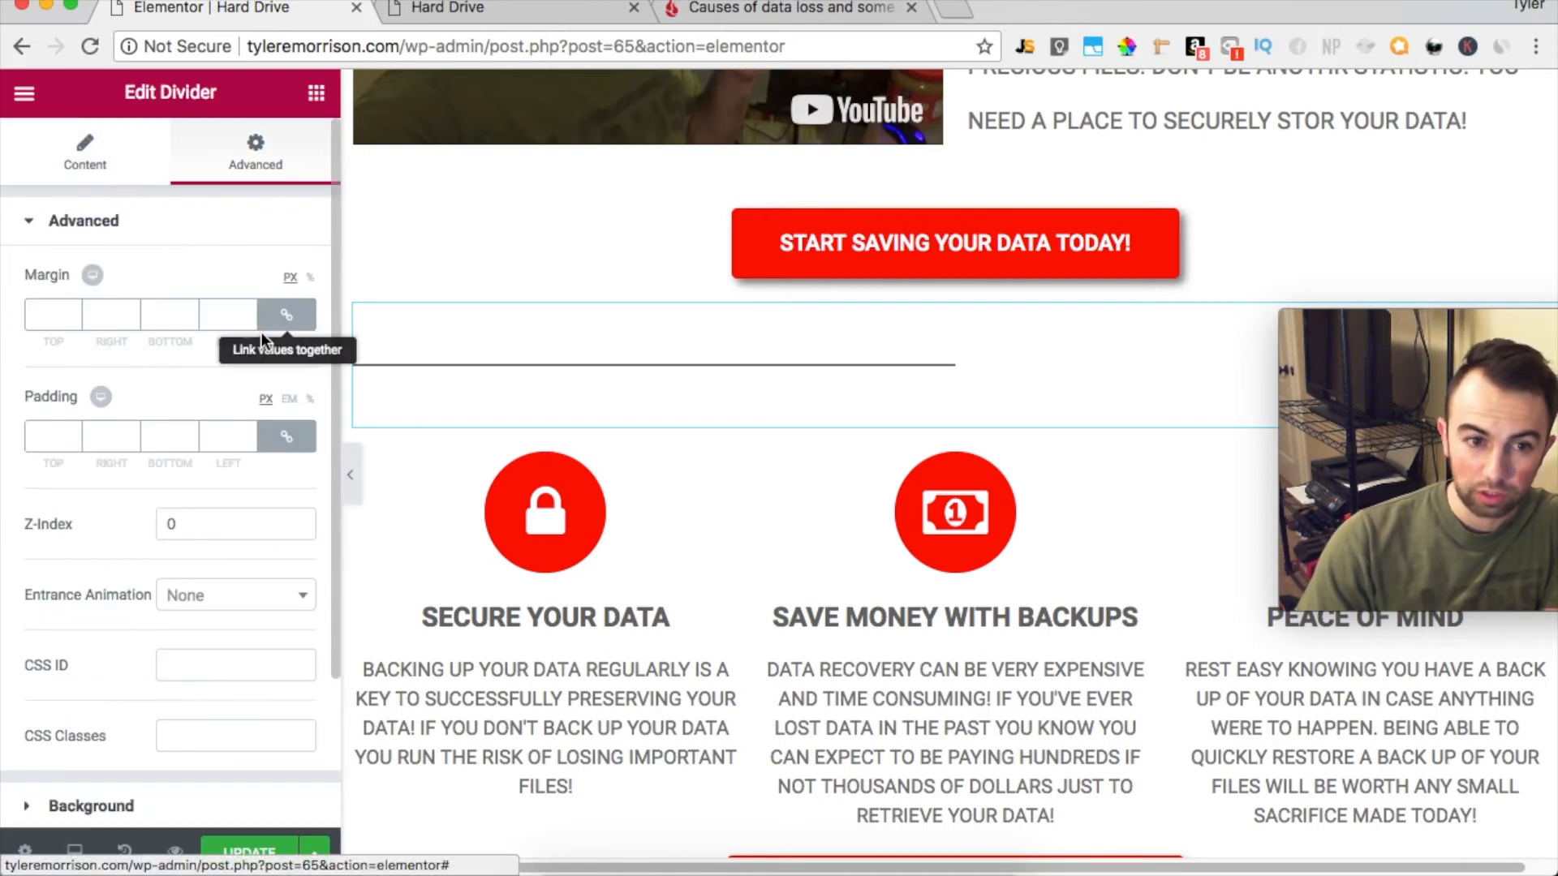
pyautogui.click(97, 166)
pyautogui.click(170, 656)
pyautogui.scroll(10, 1234, 468)
pyautogui.scroll(-10, 1234, 468)
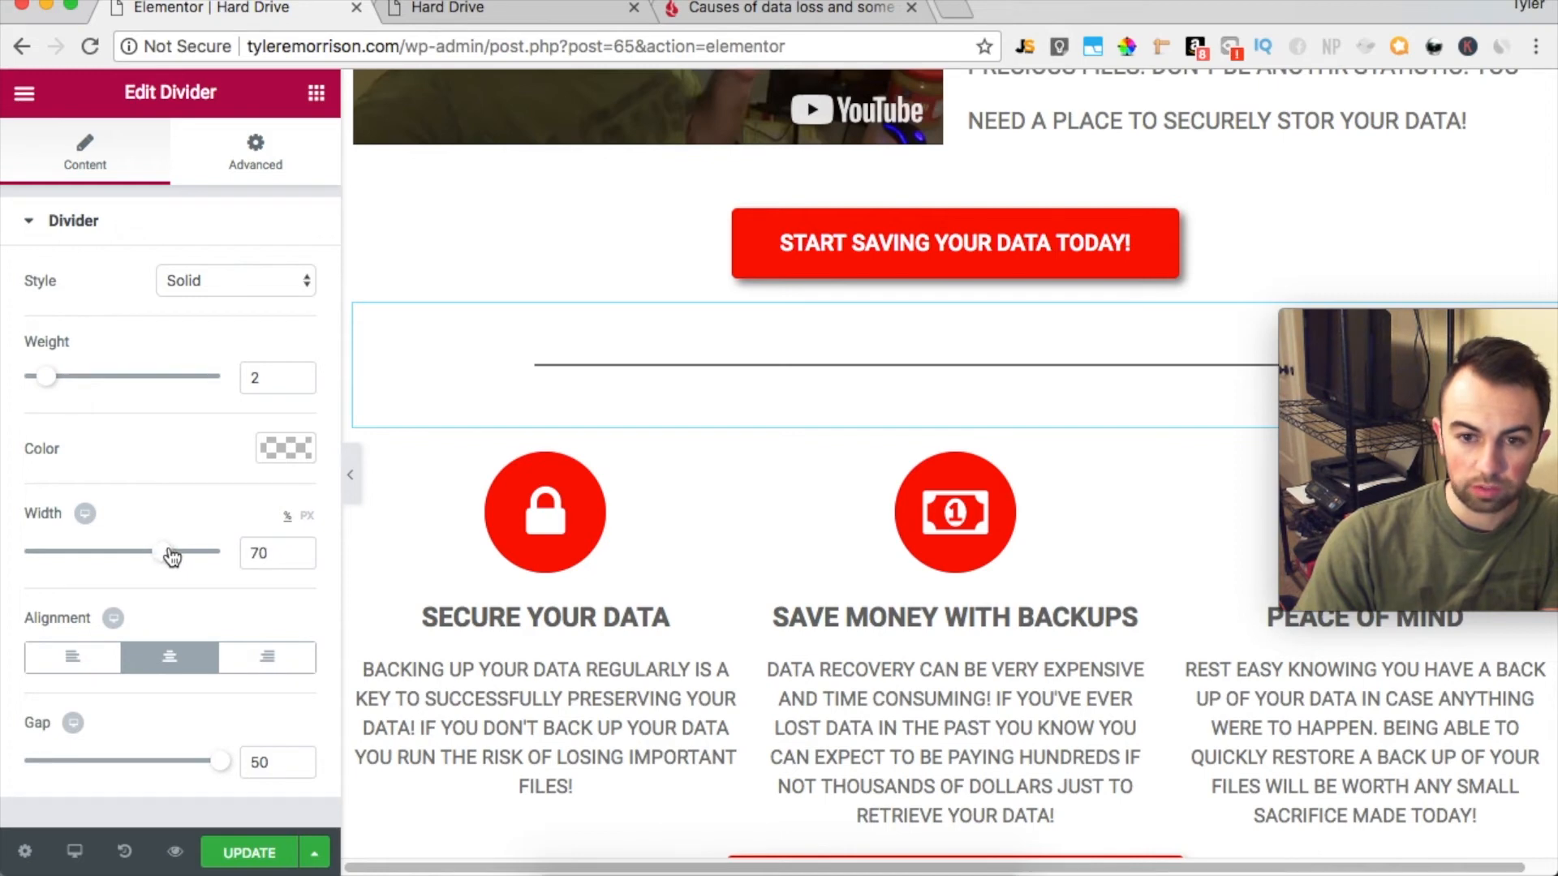
# Update the page and reload the live version to check the new spacing and the divider above the icon boxes
pyautogui.scroll(10, 765, 377)
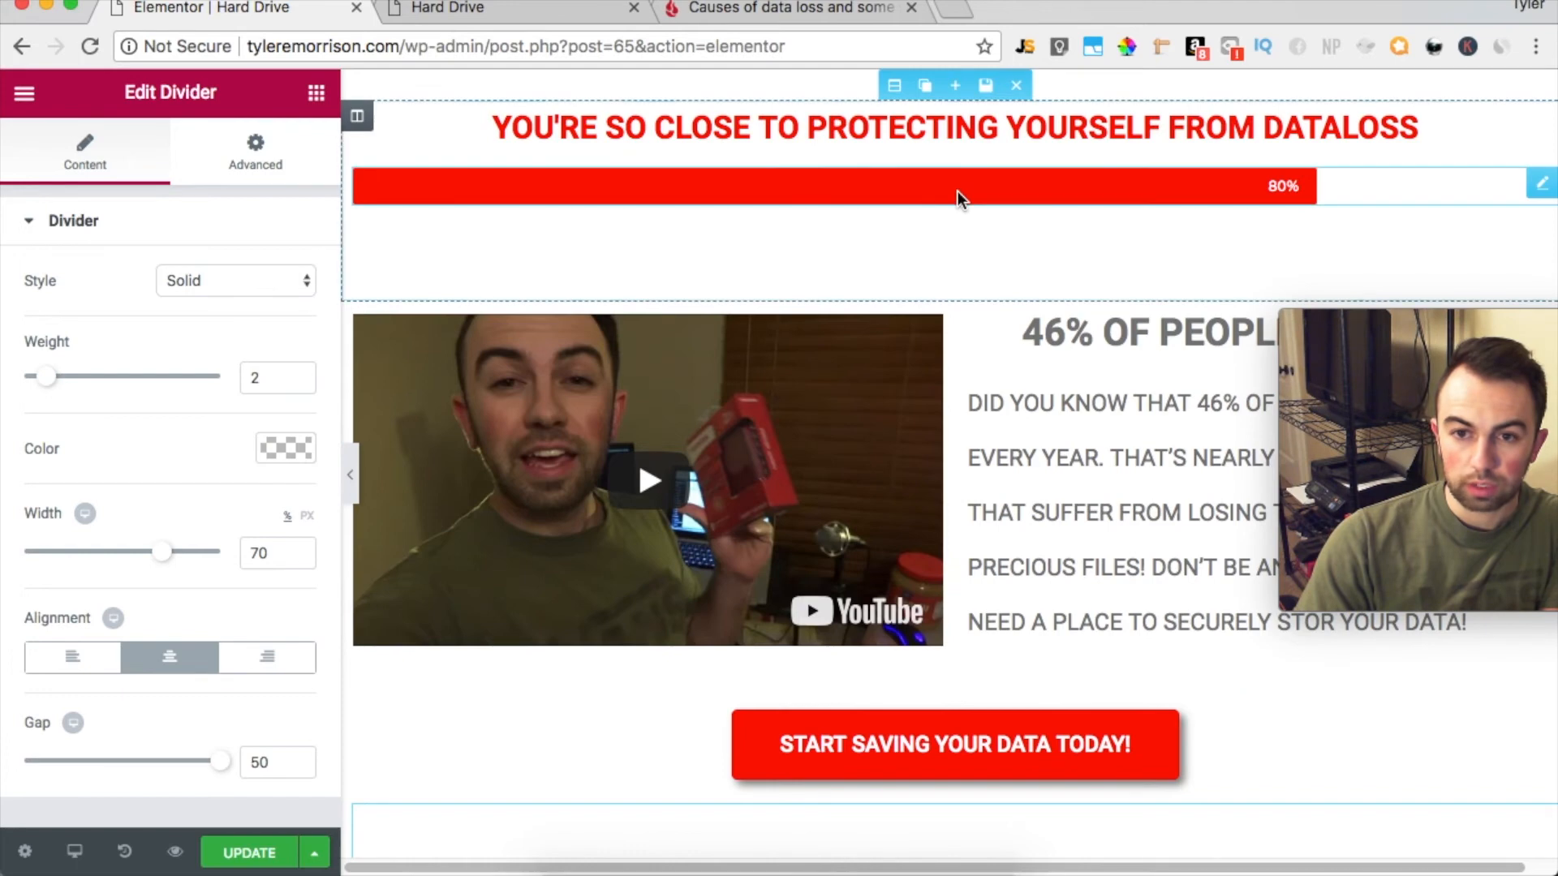
pyautogui.click(238, 848)
pyautogui.click(542, 7)
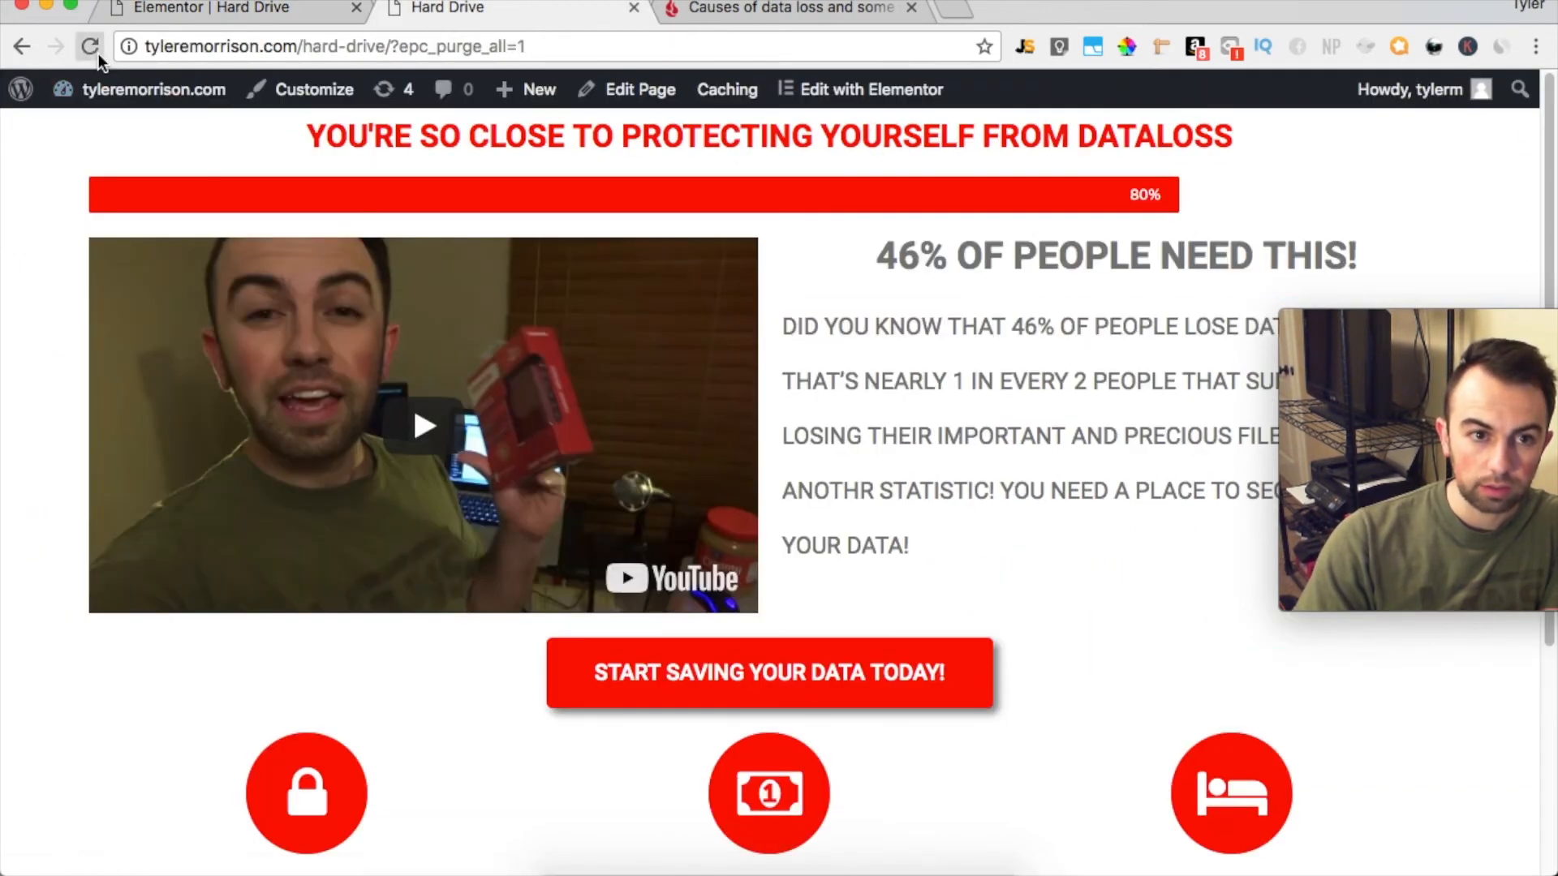
pyautogui.click(89, 46)
pyautogui.moveTo(1497, 319); pyautogui.dragTo(1480, 2)
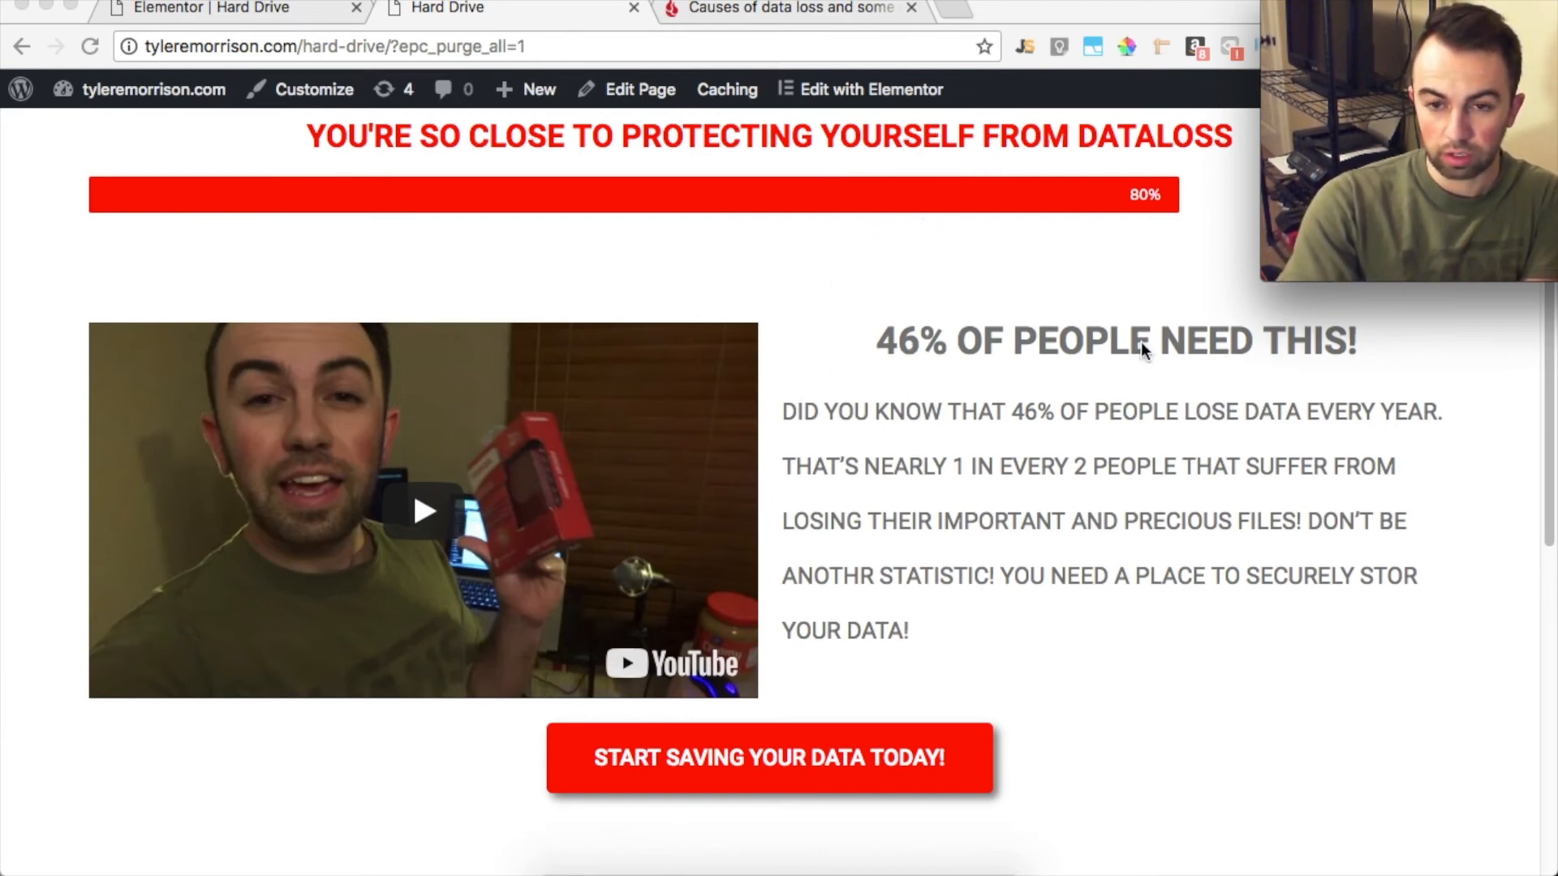
pyautogui.scroll(-1, 1209, 367)
pyautogui.scroll(-3, 1215, 362)
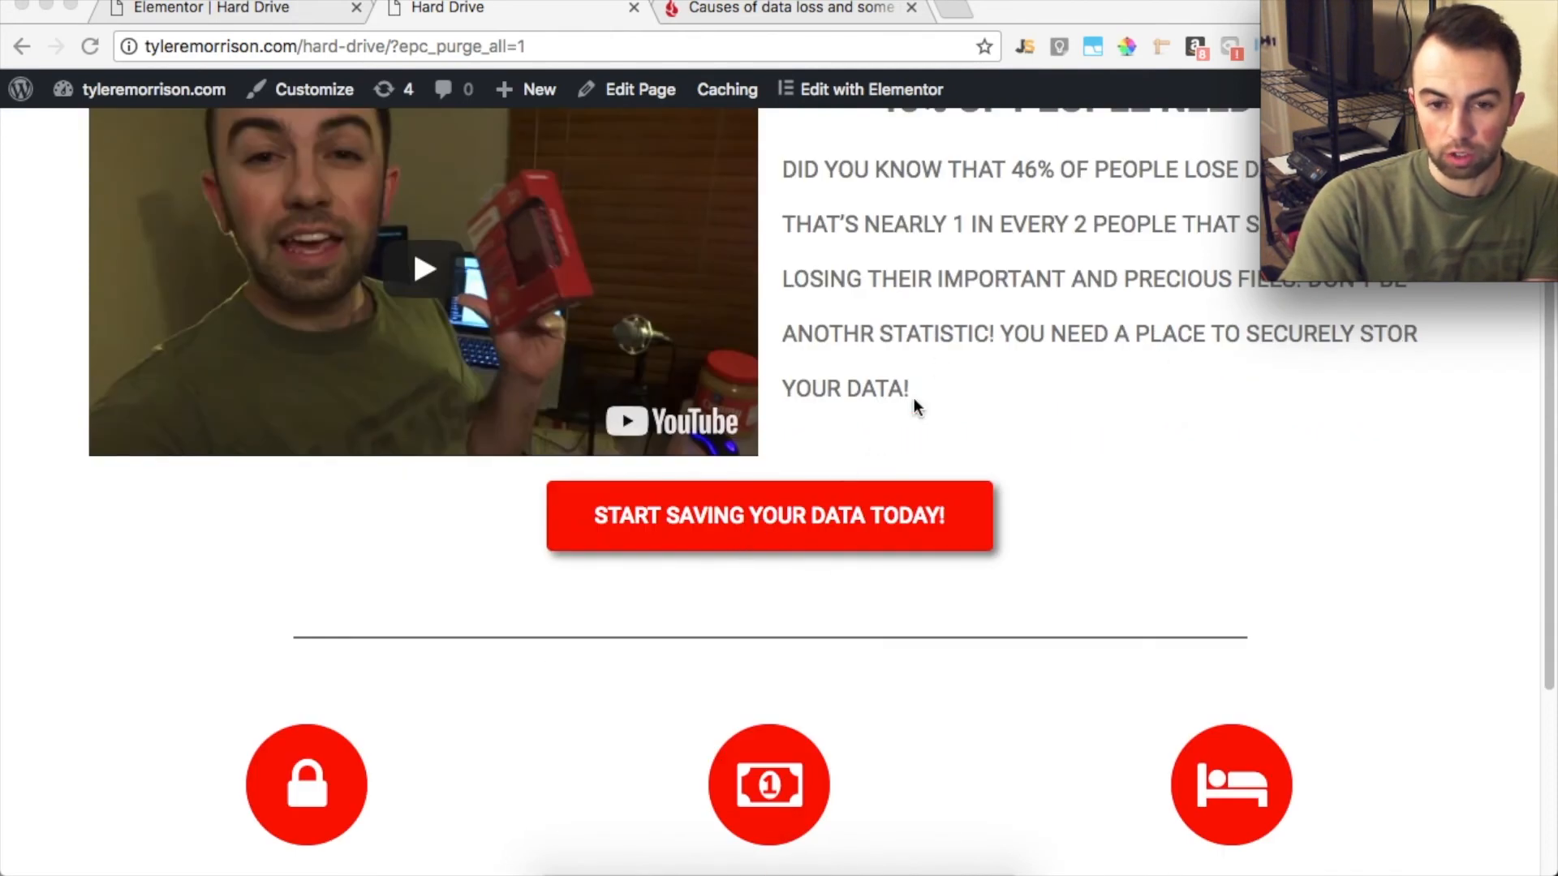
pyautogui.scroll(-1, 1202, 393)
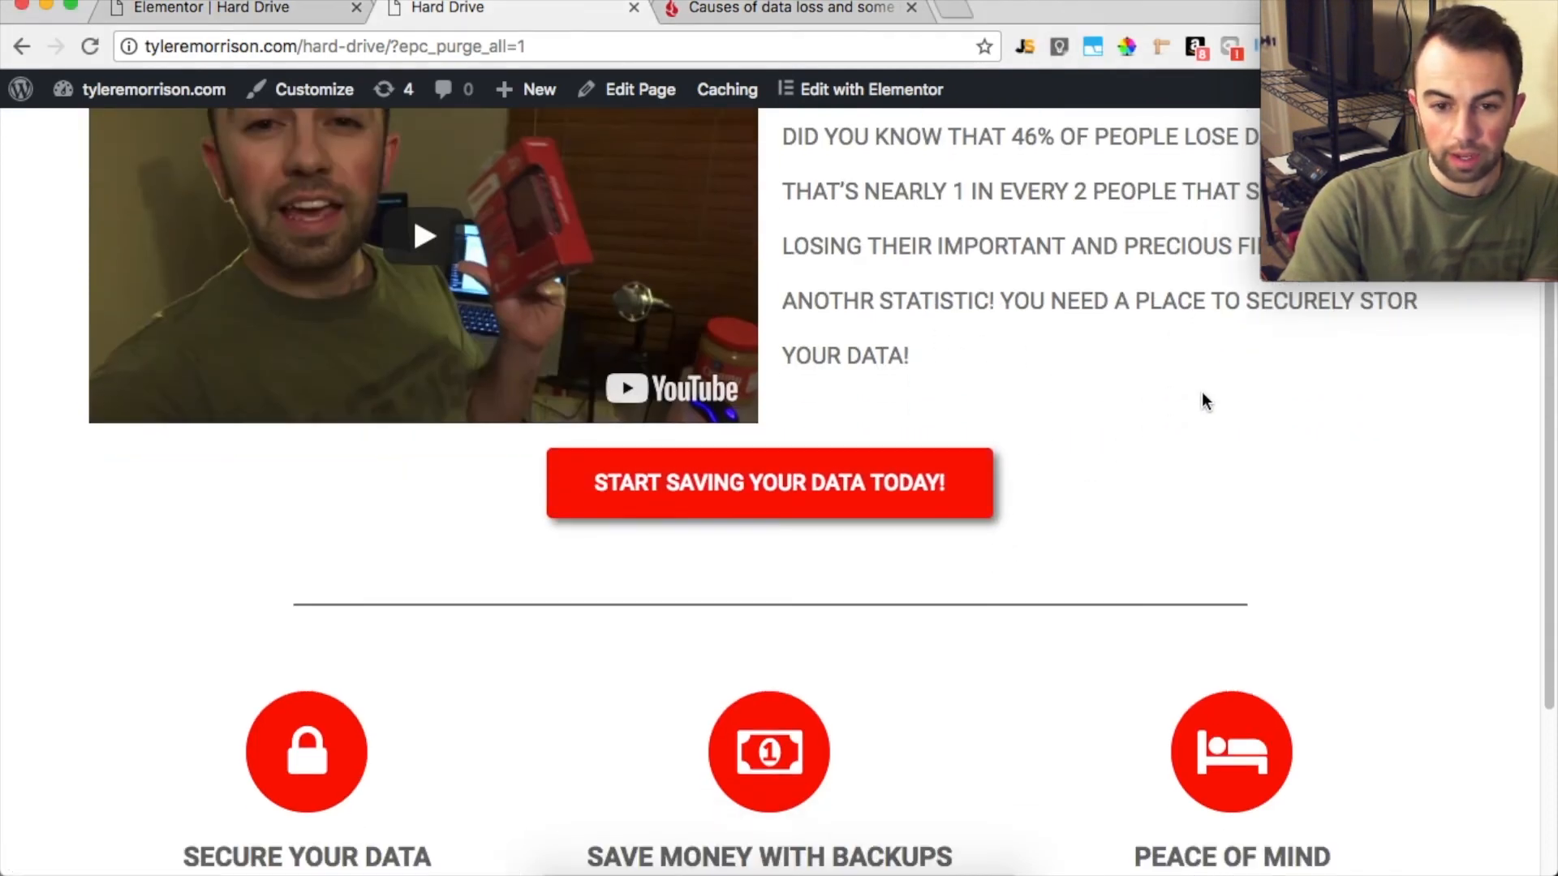
pyautogui.scroll(-4, 1201, 391)
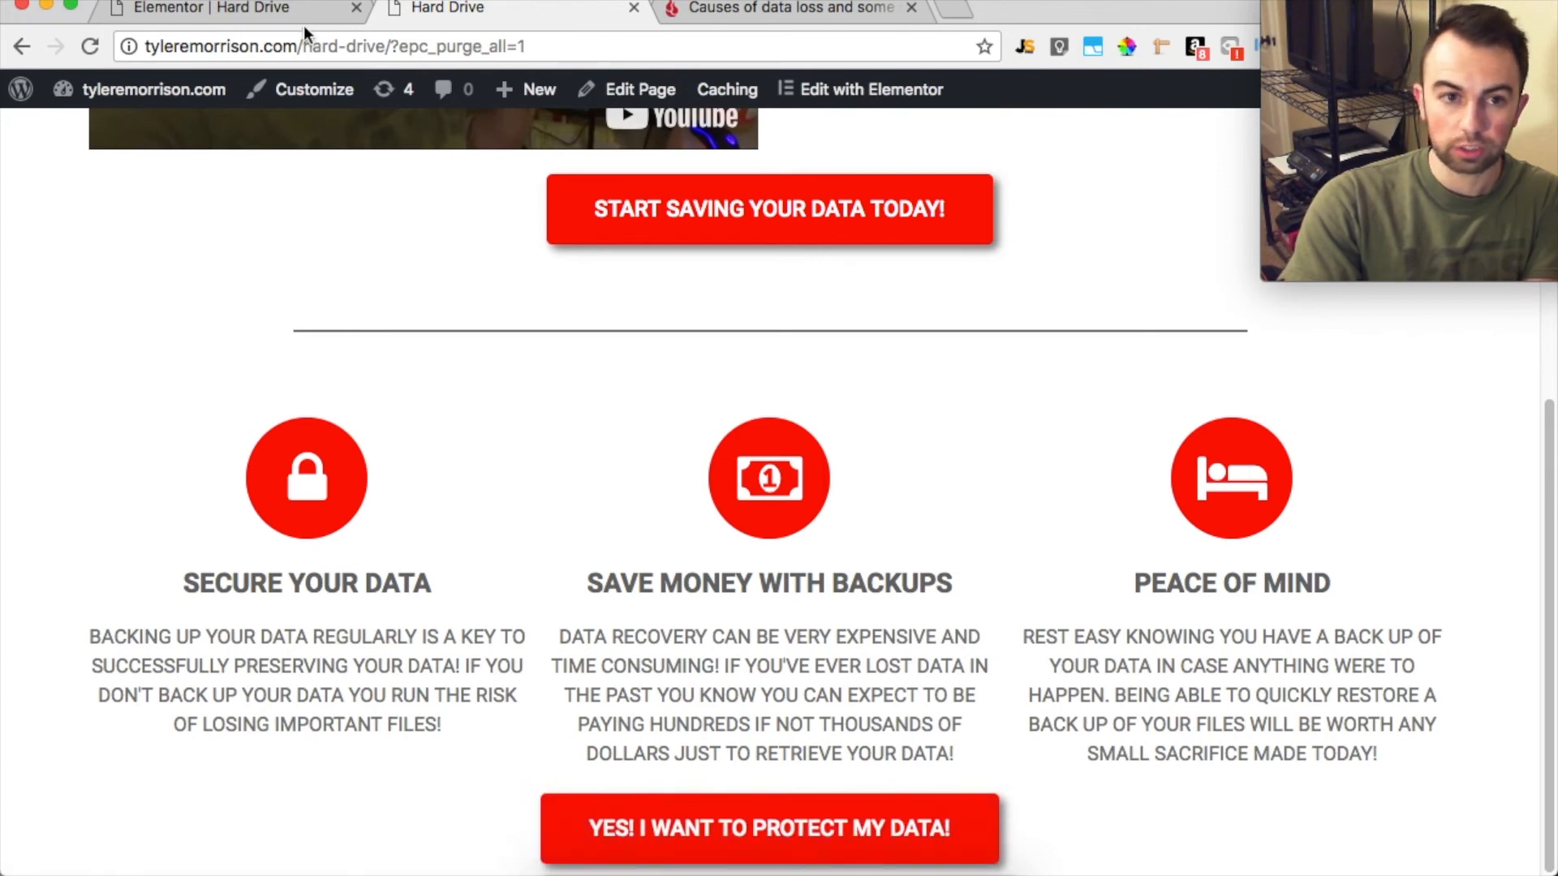
# Return to the Elementor editor and browse the available widgets
pyautogui.click(267, 8)
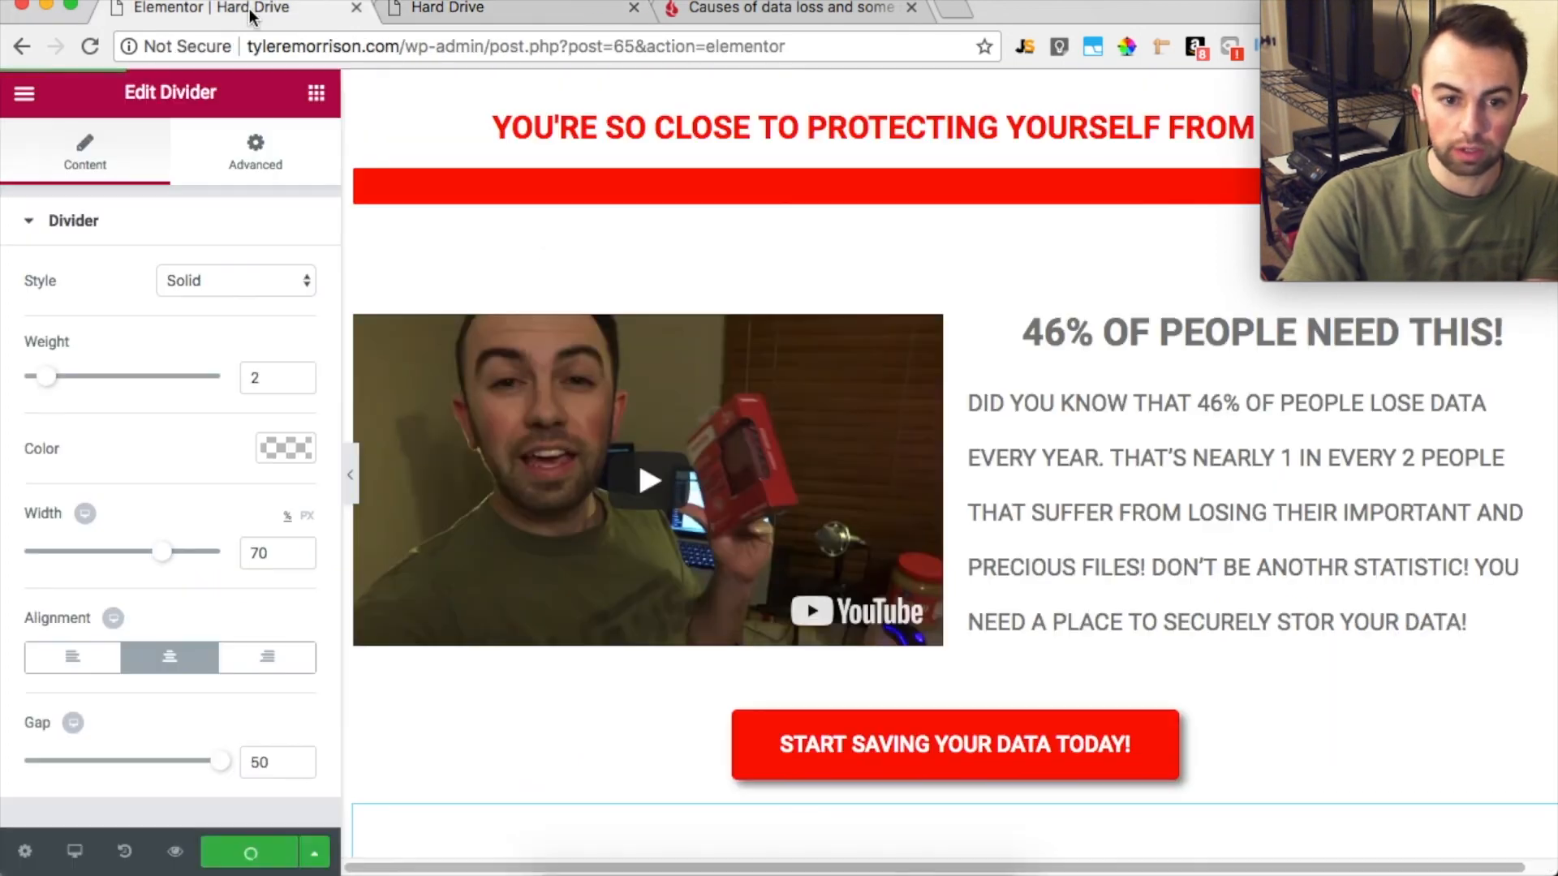
pyautogui.click(19, 97)
pyautogui.scroll(-5, 236, 467)
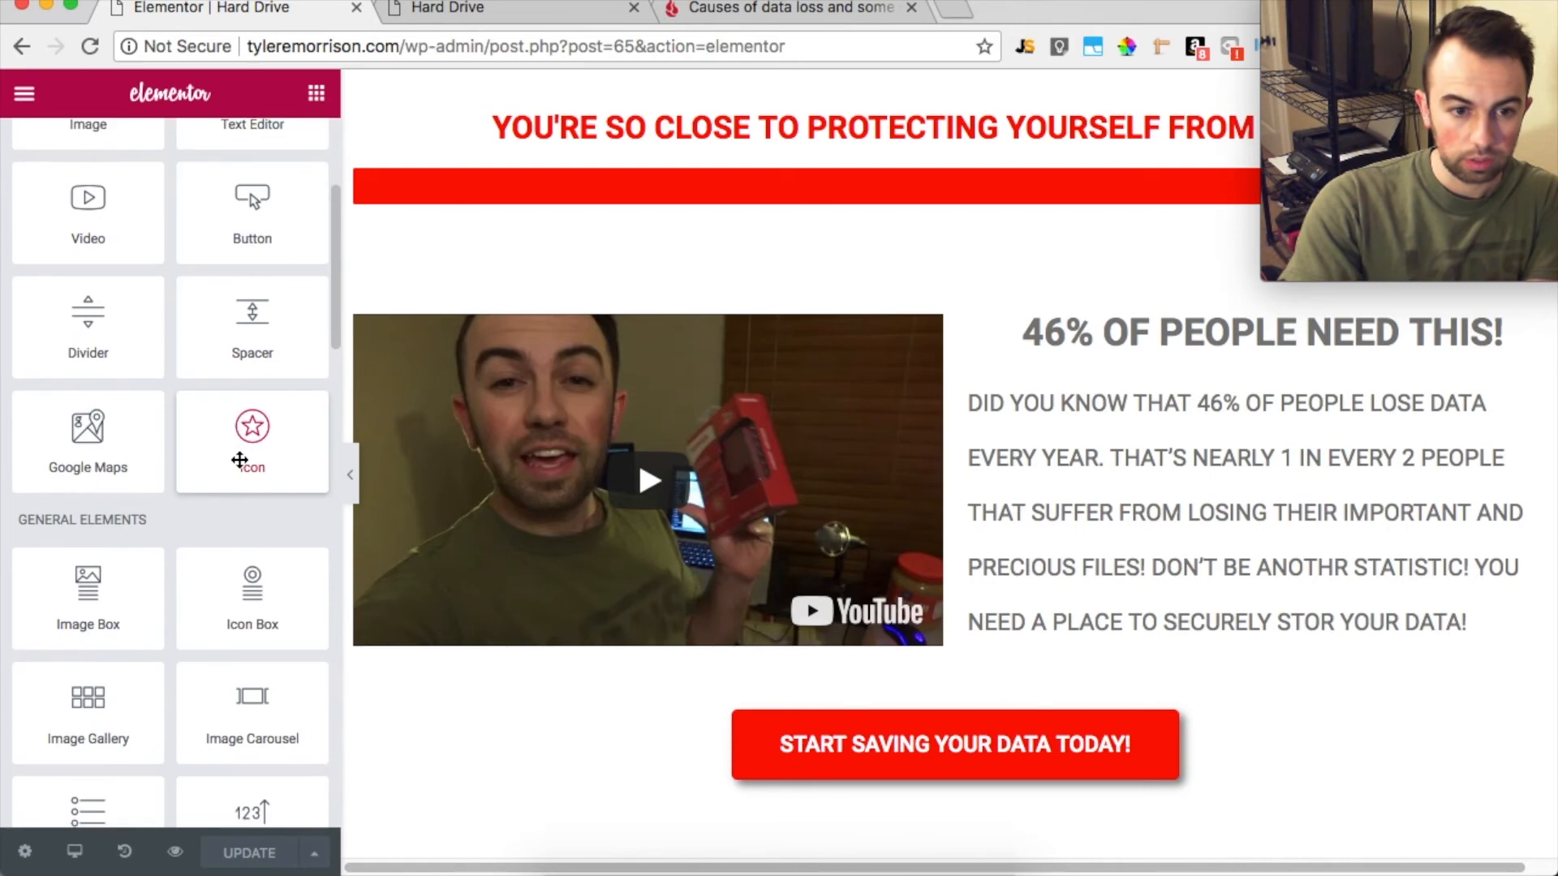
pyautogui.scroll(-2, 239, 459)
pyautogui.scroll(-3, 239, 460)
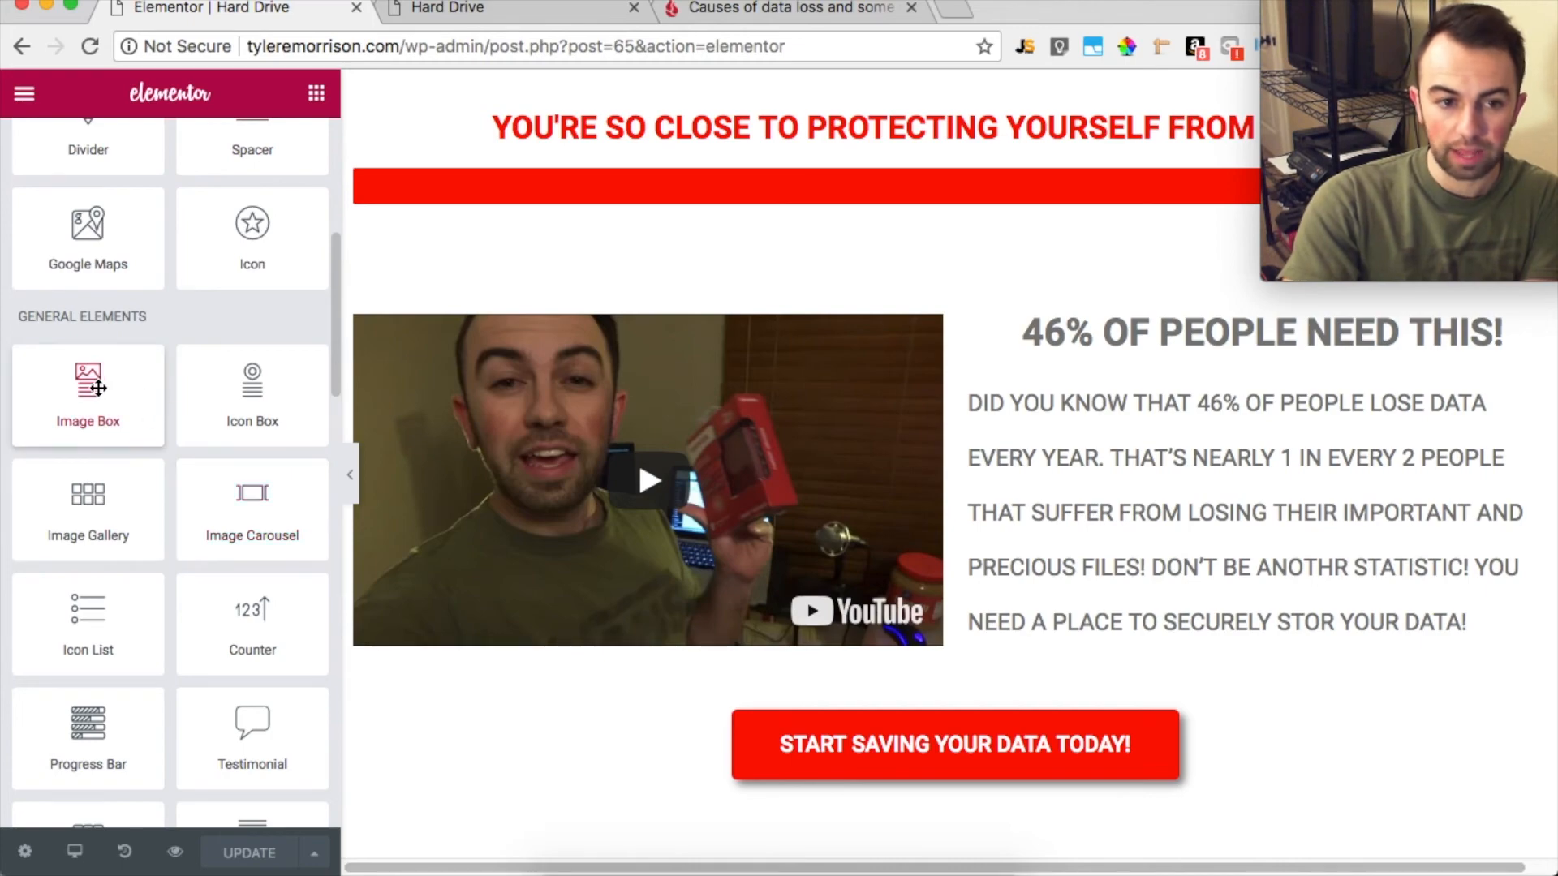
# Add a two-column section below the YES! I WANT TO PROTECT MY DATA! button and place an Image widget in its left column
pyautogui.scroll(-10, 704, 465)
pyautogui.scroll(-3, 704, 465)
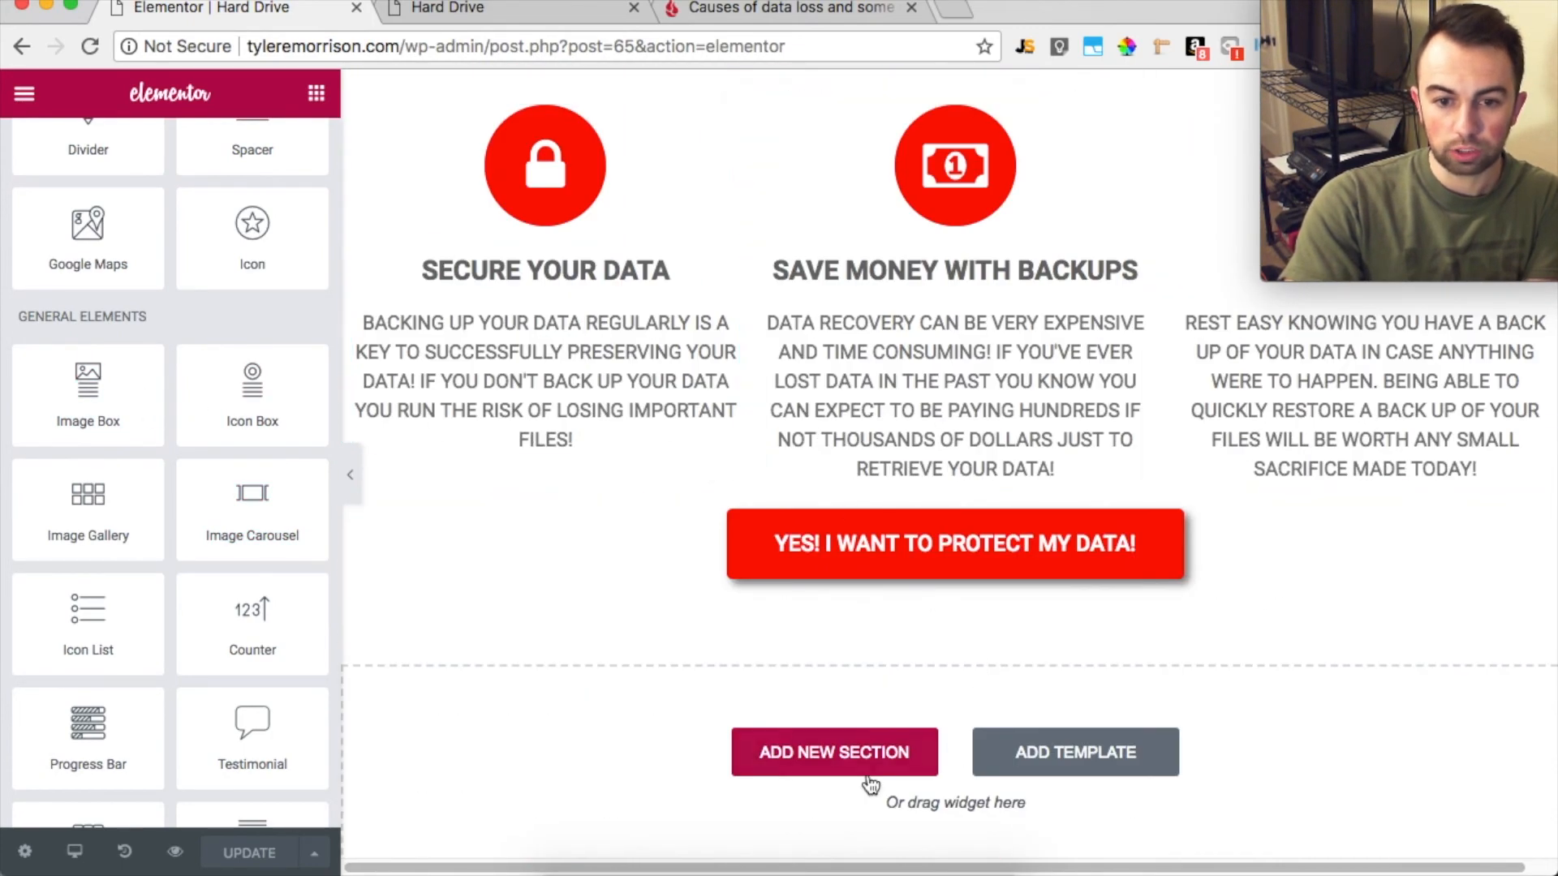
pyautogui.click(852, 759)
pyautogui.click(758, 816)
pyautogui.scroll(-3, 830, 690)
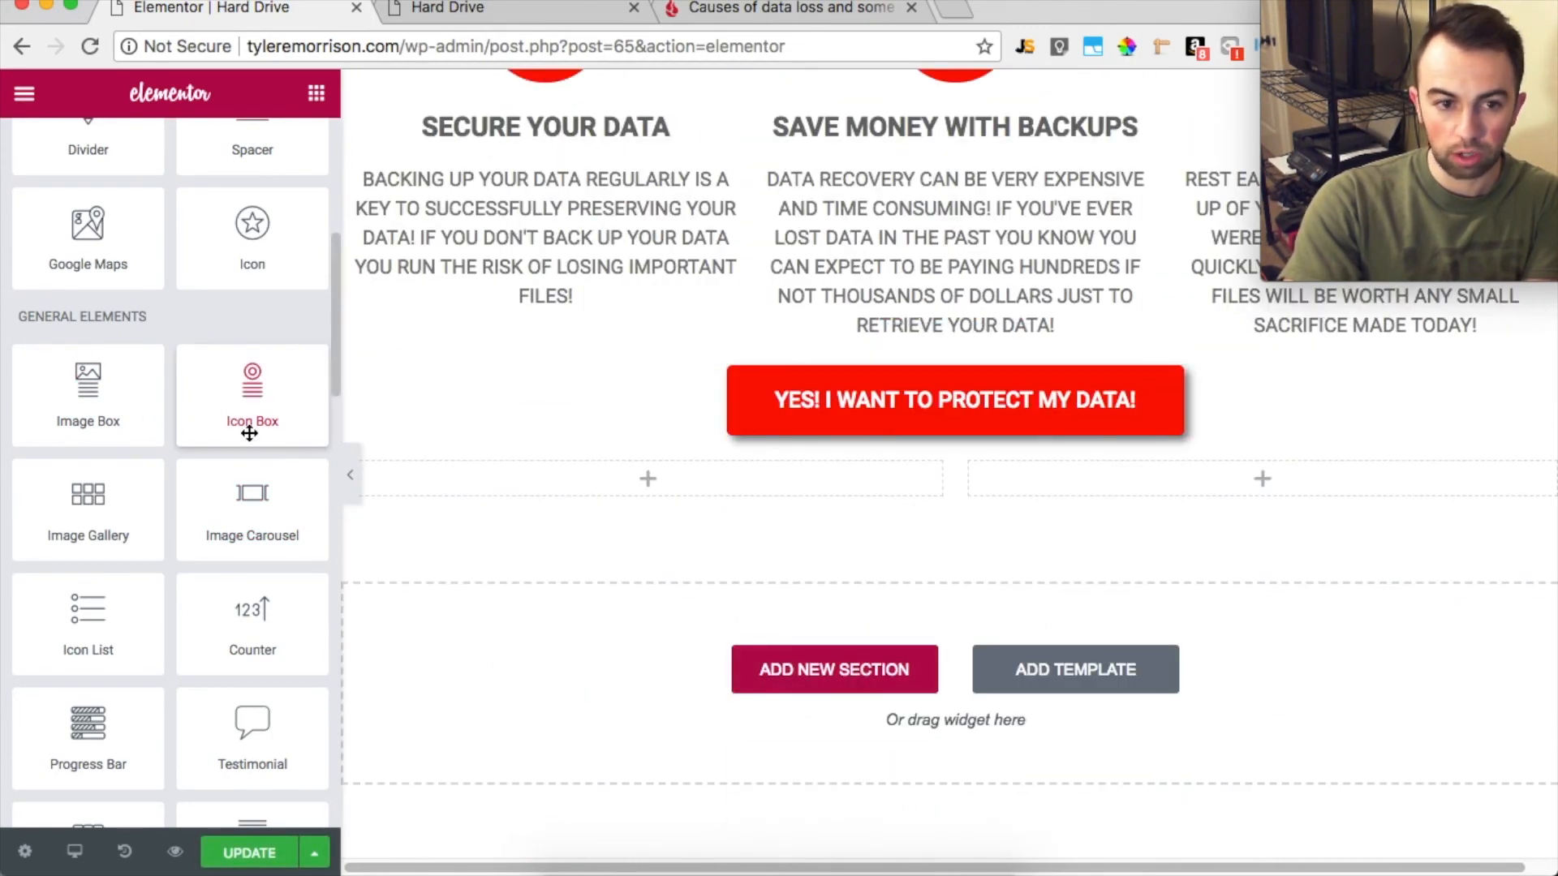
pyautogui.scroll(6, 93, 386)
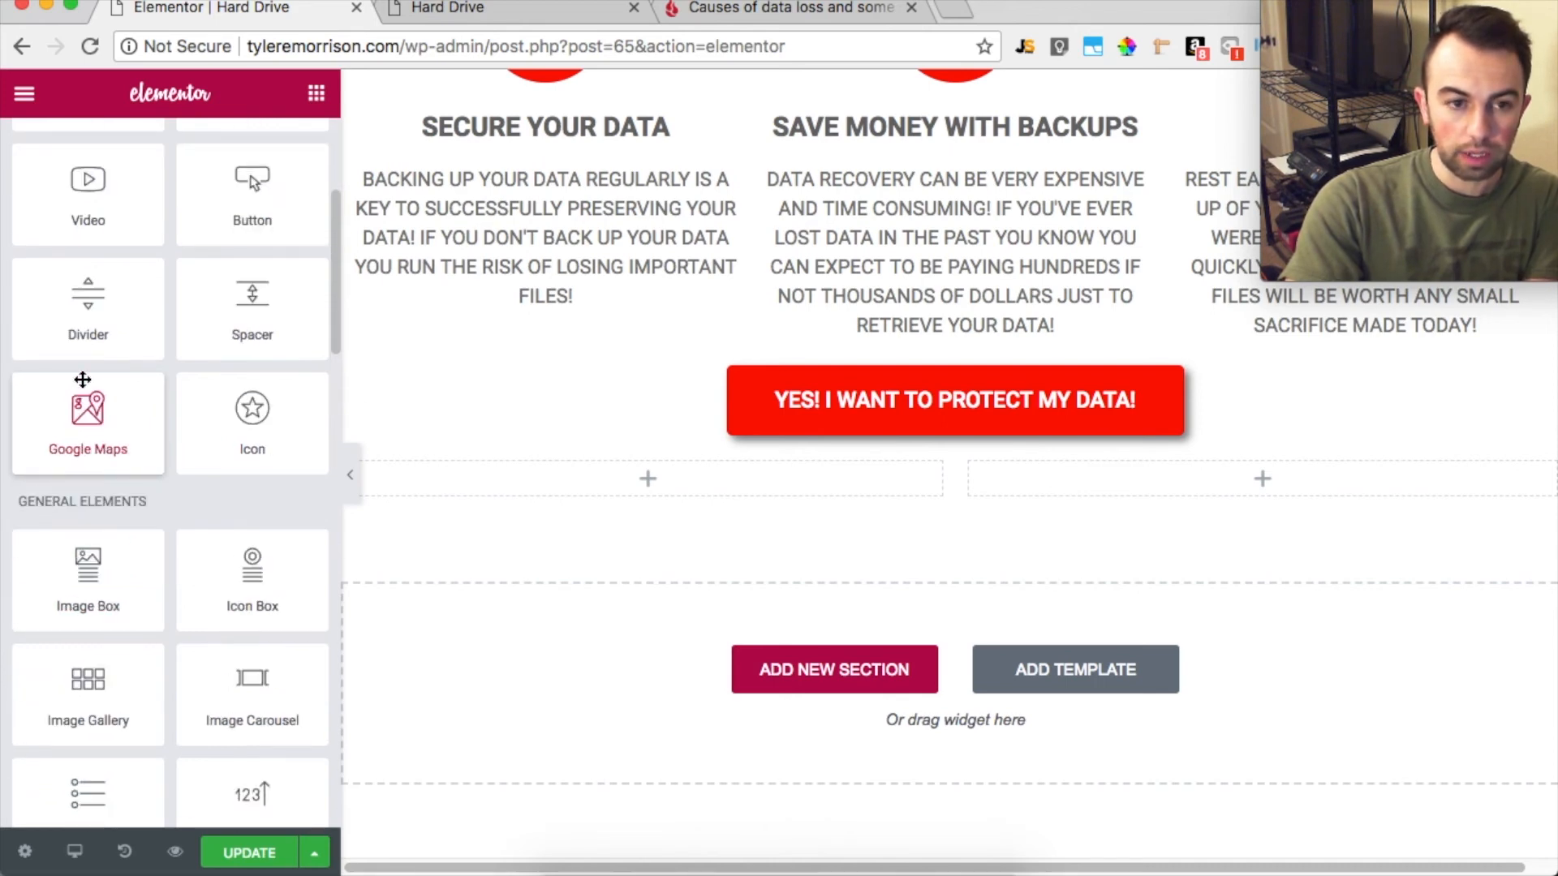
pyautogui.moveTo(80, 388); pyautogui.dragTo(454, 495)
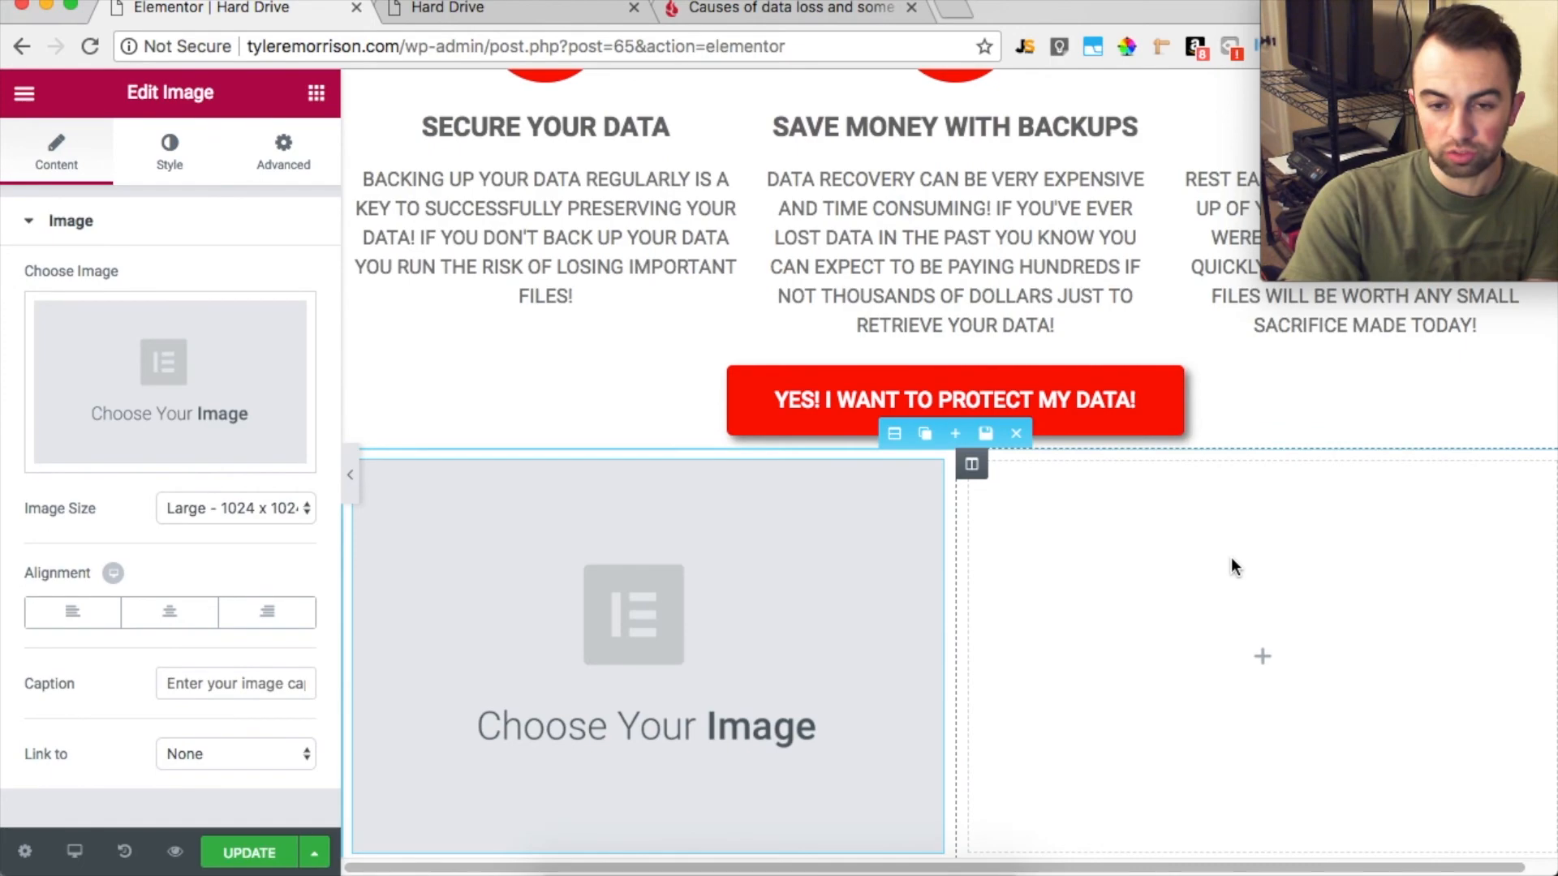
# Move the Image widget to the right column, check it against the page layout, and delete the two-column section
pyautogui.scroll(10, 1166, 510)
pyautogui.scroll(-10, 1084, 376)
pyautogui.moveTo(705, 325); pyautogui.dragTo(1218, 485)
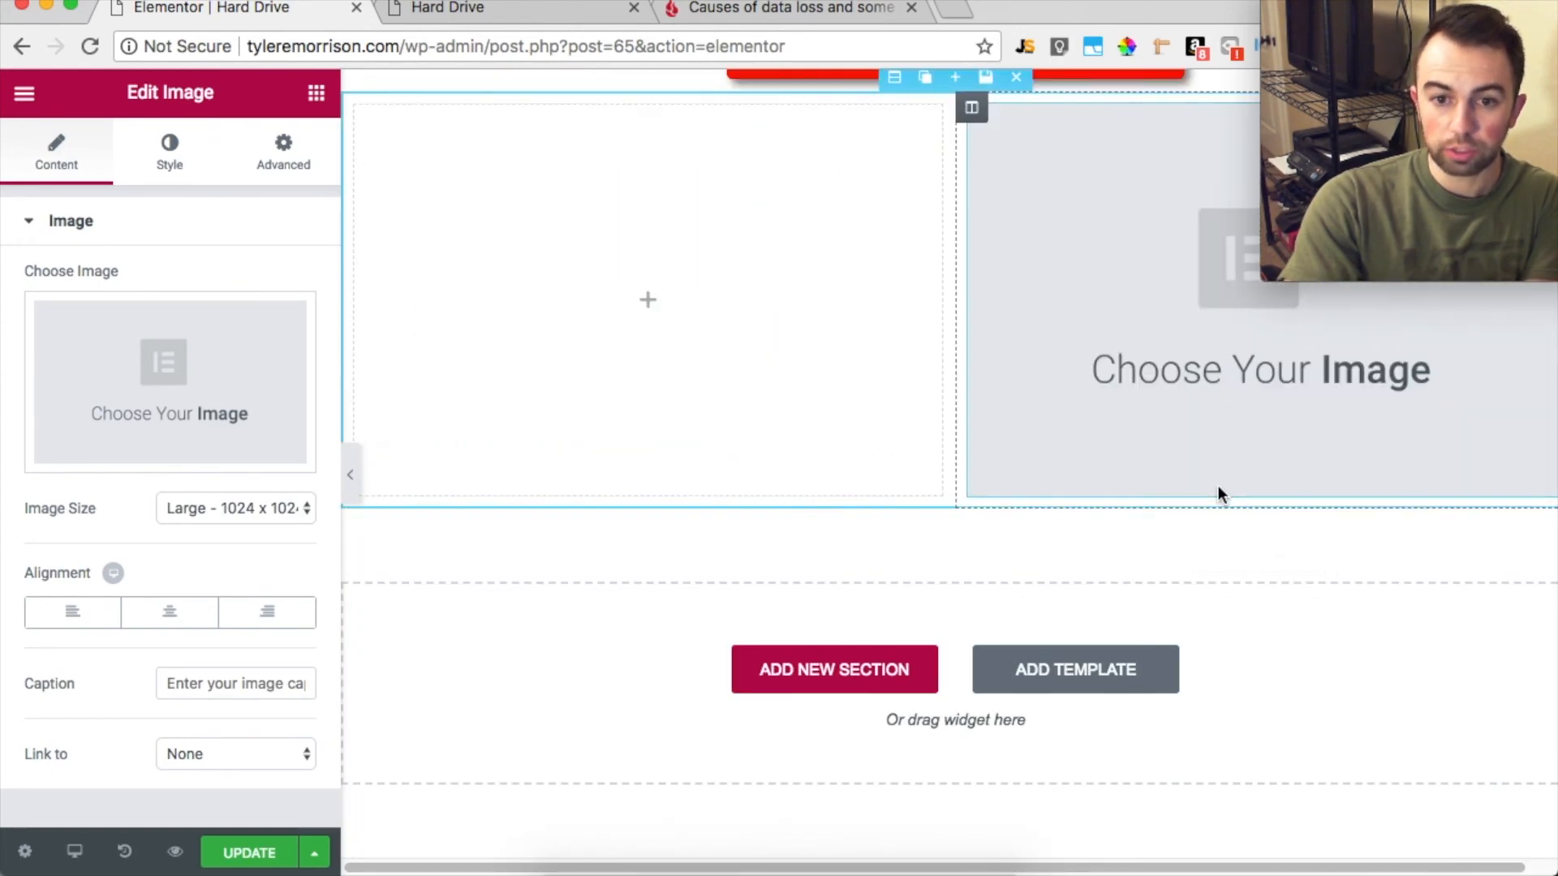
pyautogui.scroll(10, 804, 232)
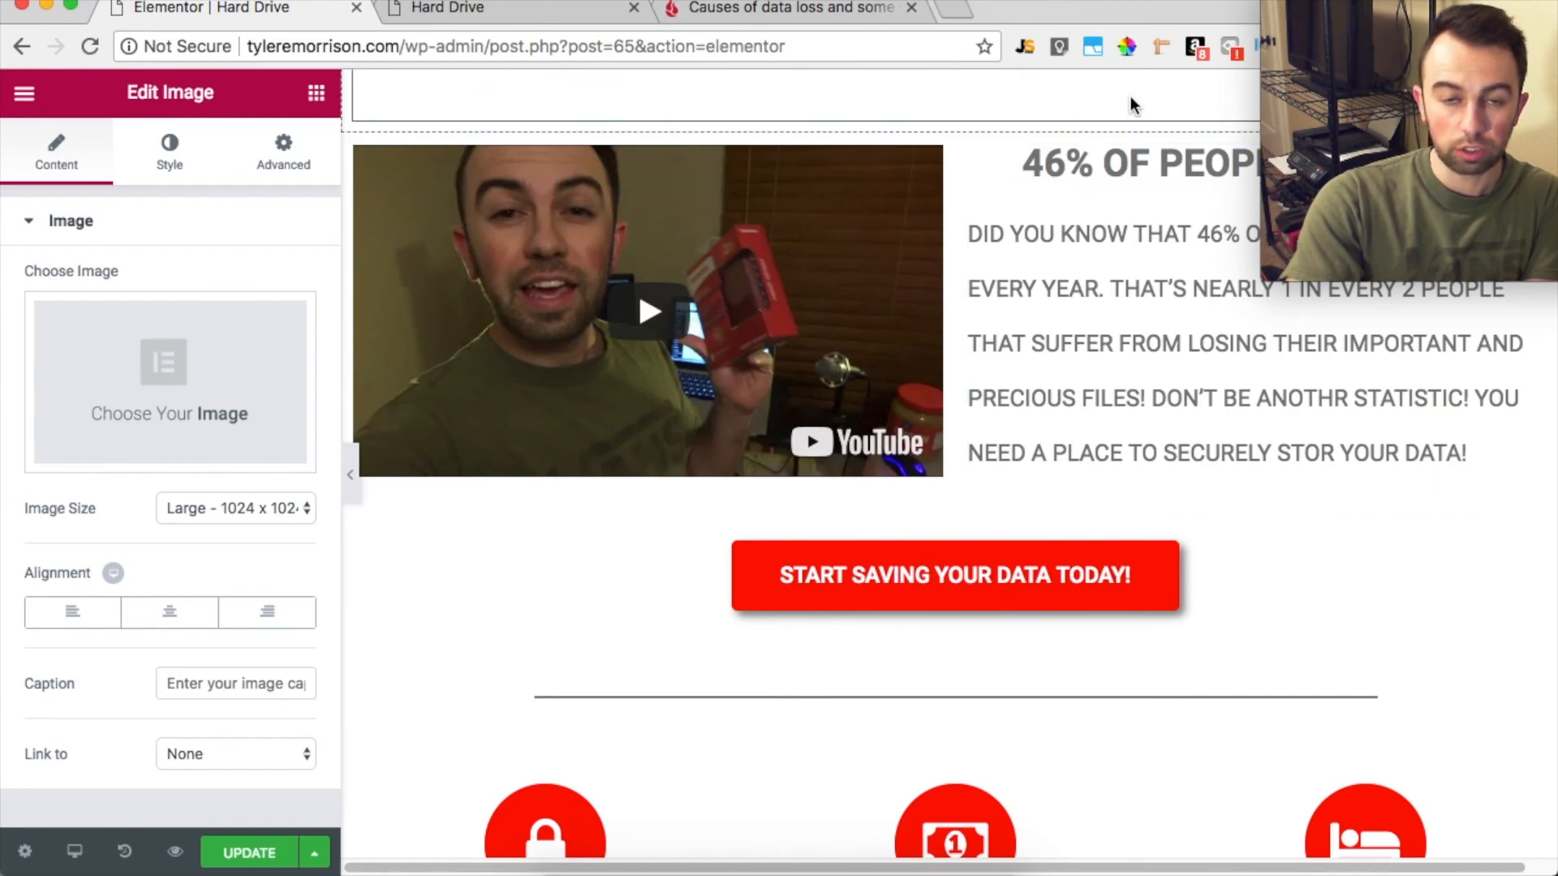
pyautogui.scroll(-10, 1069, 521)
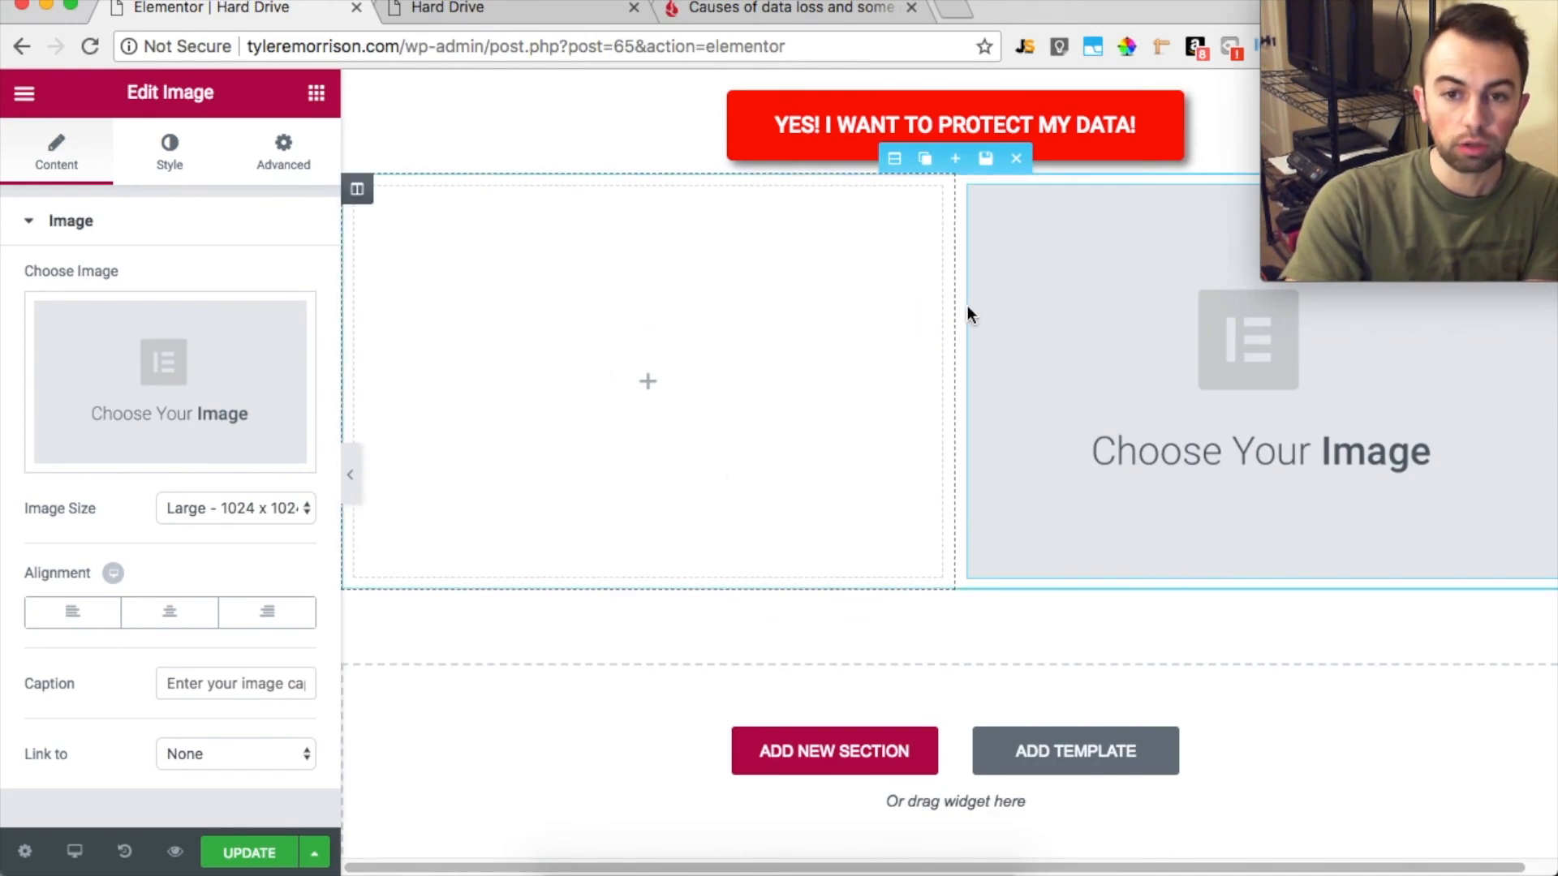
pyautogui.scroll(5, 955, 306)
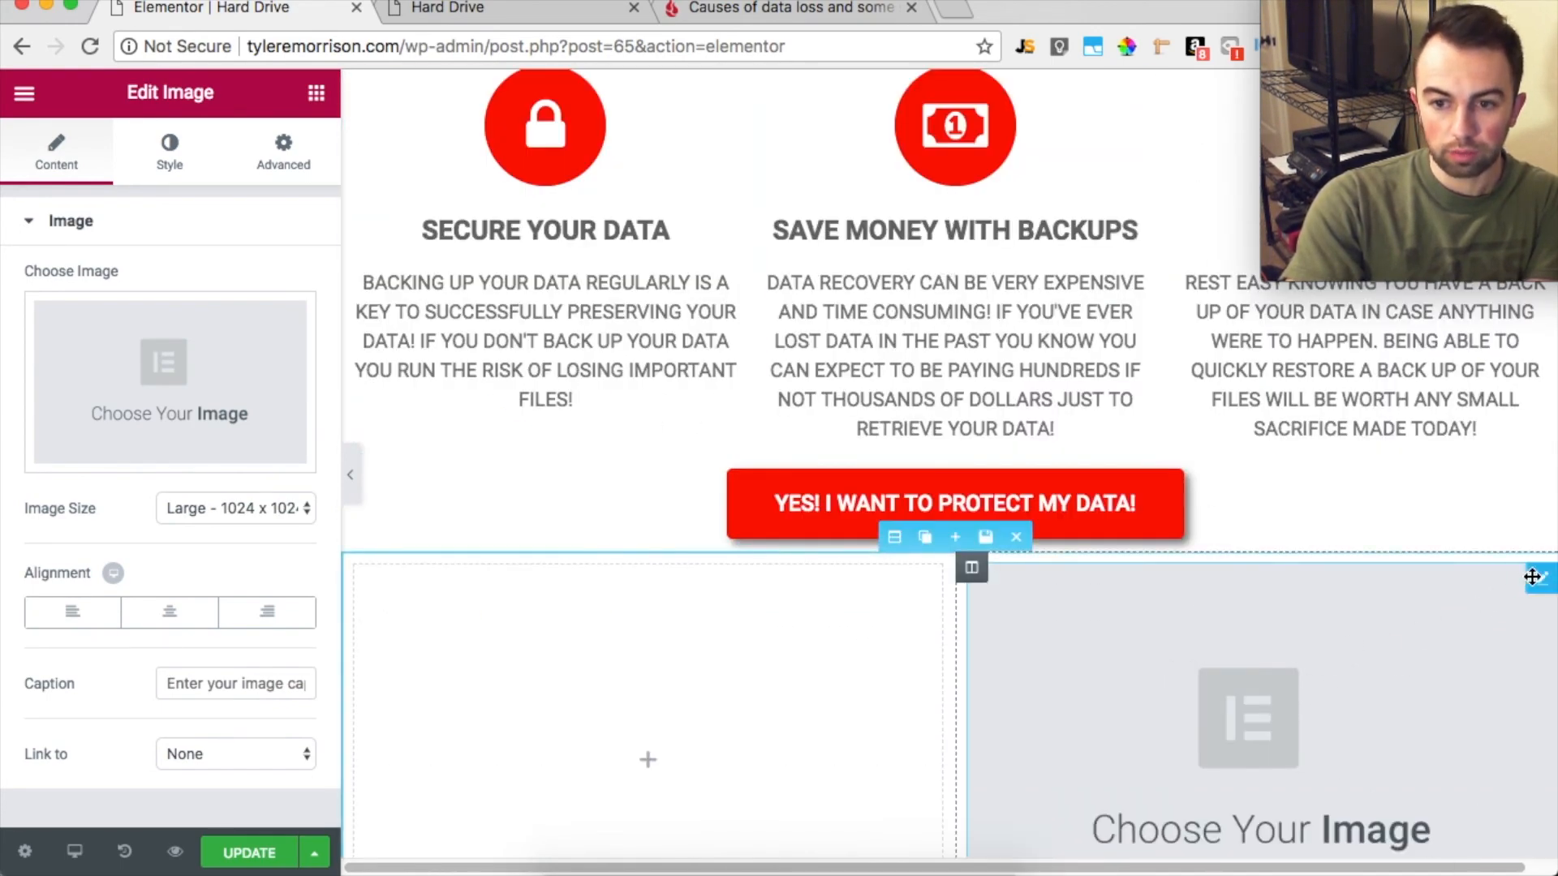
pyautogui.click(1019, 537)
# Add a spacer above the YES! I WANT TO PROTECT MY DATA! button and set its space to 10
pyautogui.click(25, 94)
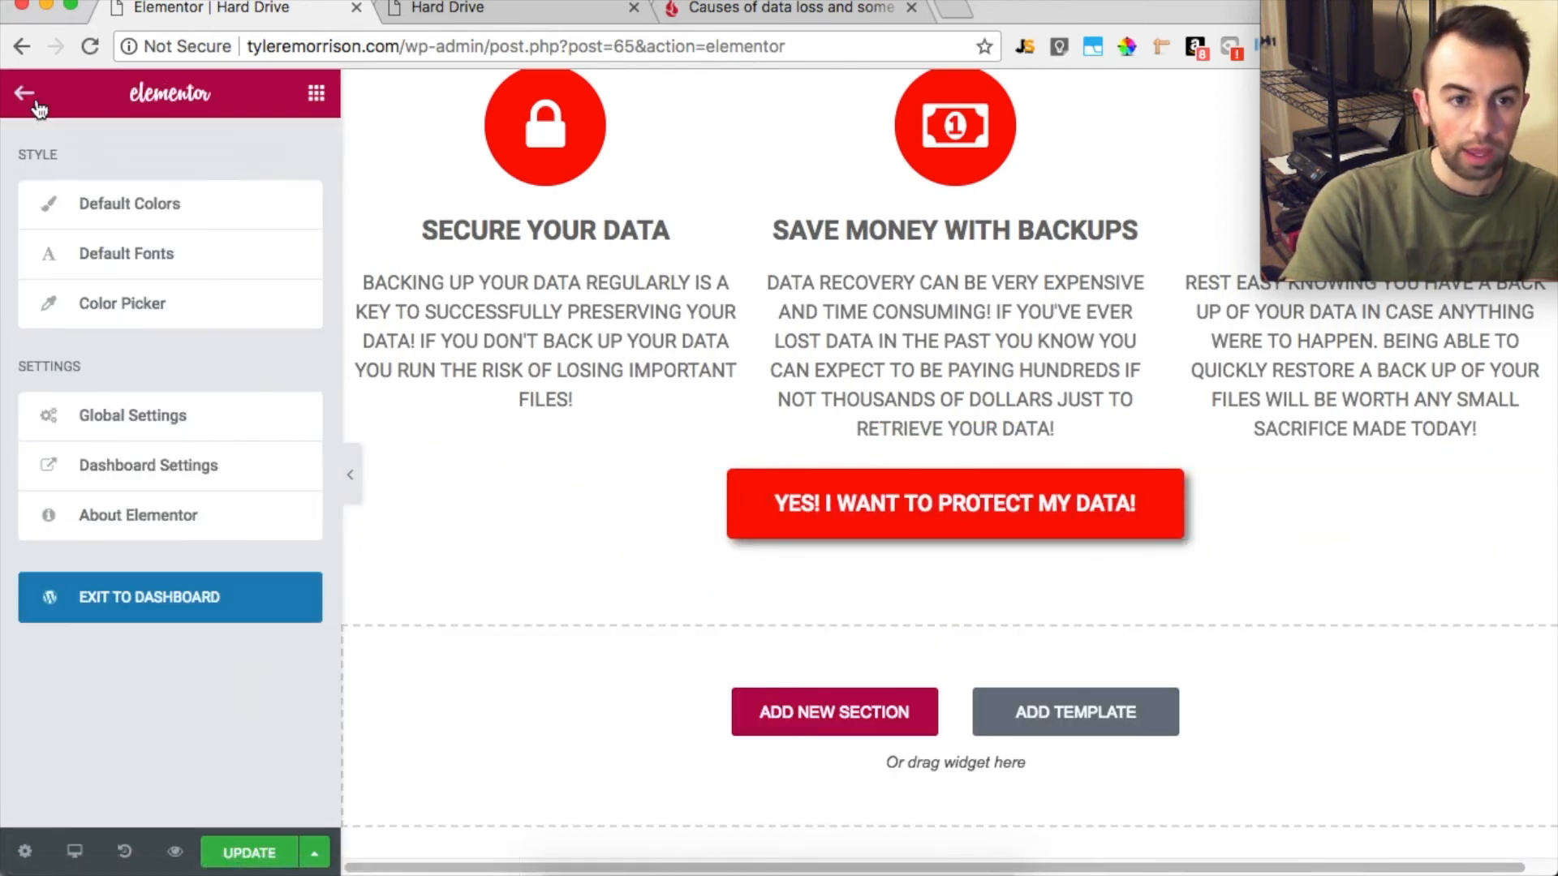
pyautogui.click(22, 96)
pyautogui.moveTo(285, 612); pyautogui.dragTo(924, 491)
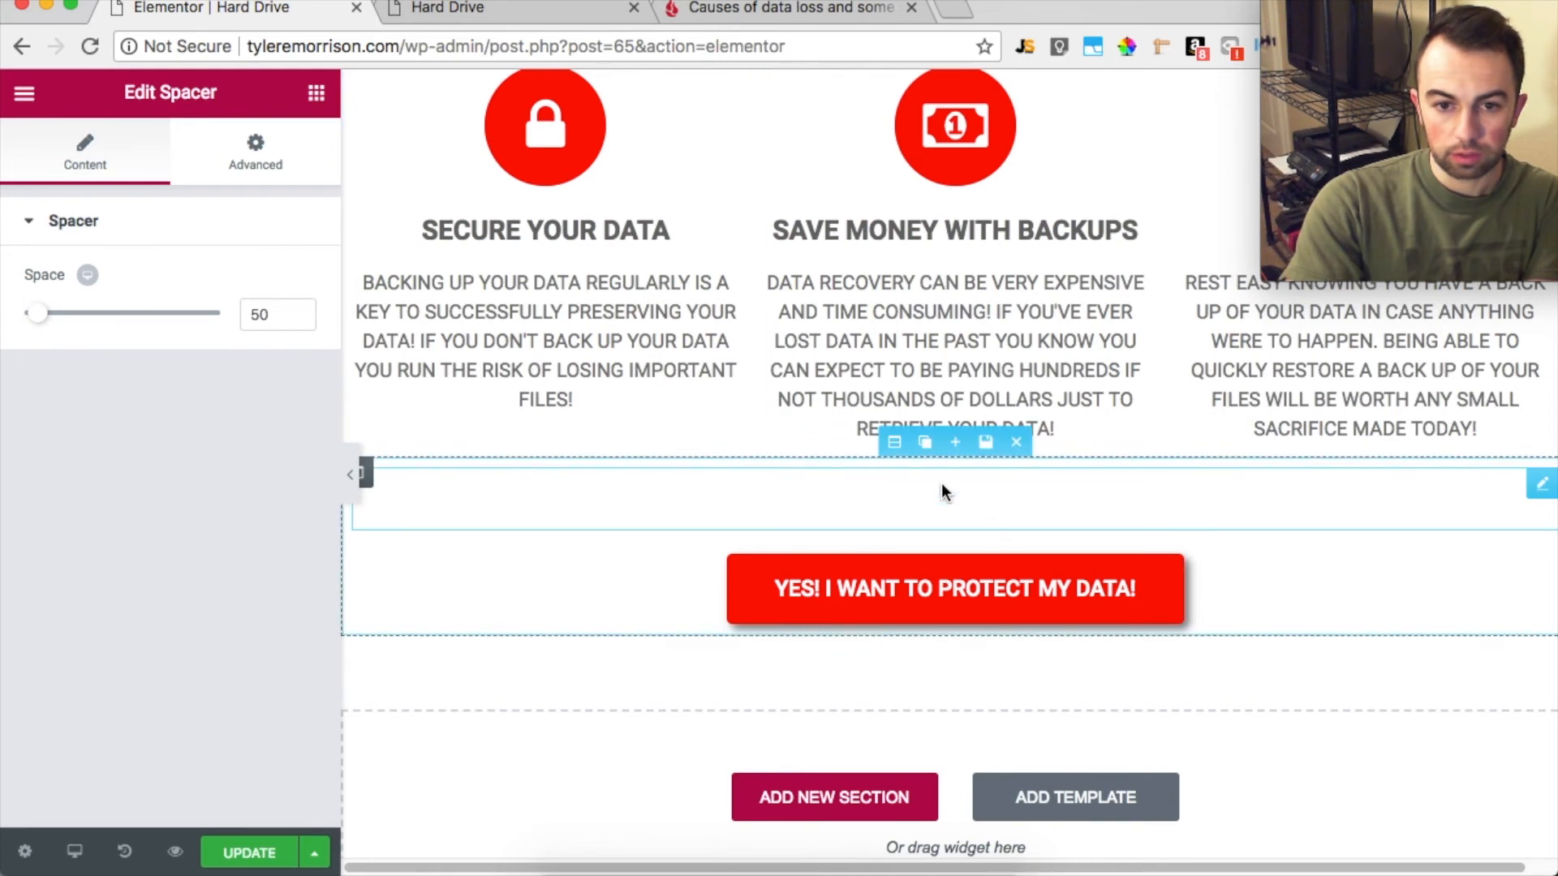
pyautogui.moveTo(43, 317); pyautogui.dragTo(7, 316)
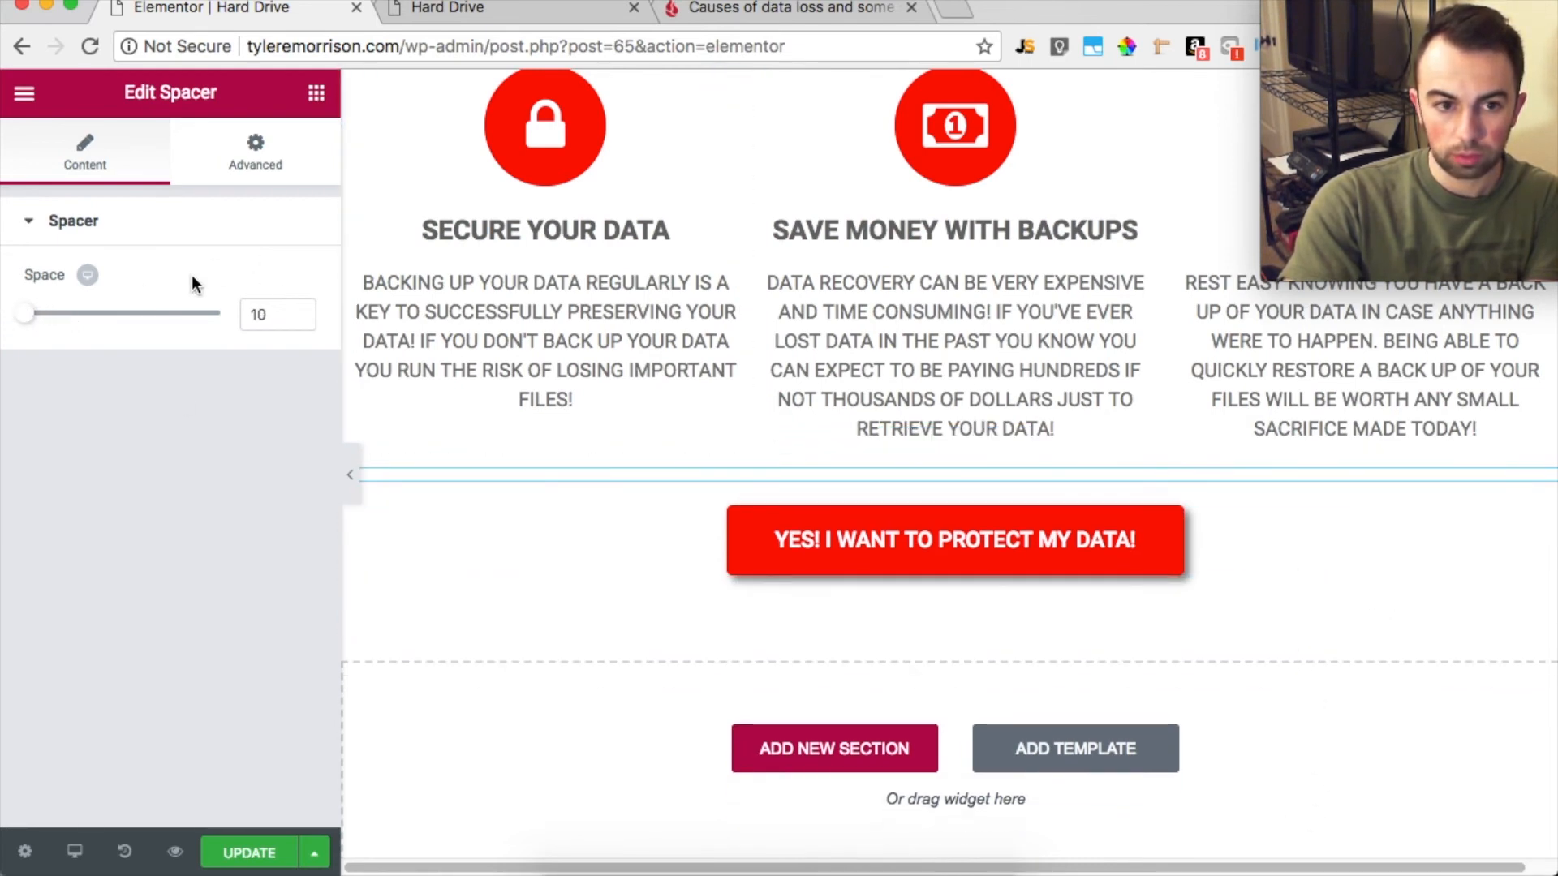
# Review the page layout from the progress bar and video down to the icon boxes and final button
pyautogui.click(859, 298)
pyautogui.scroll(5, 864, 298)
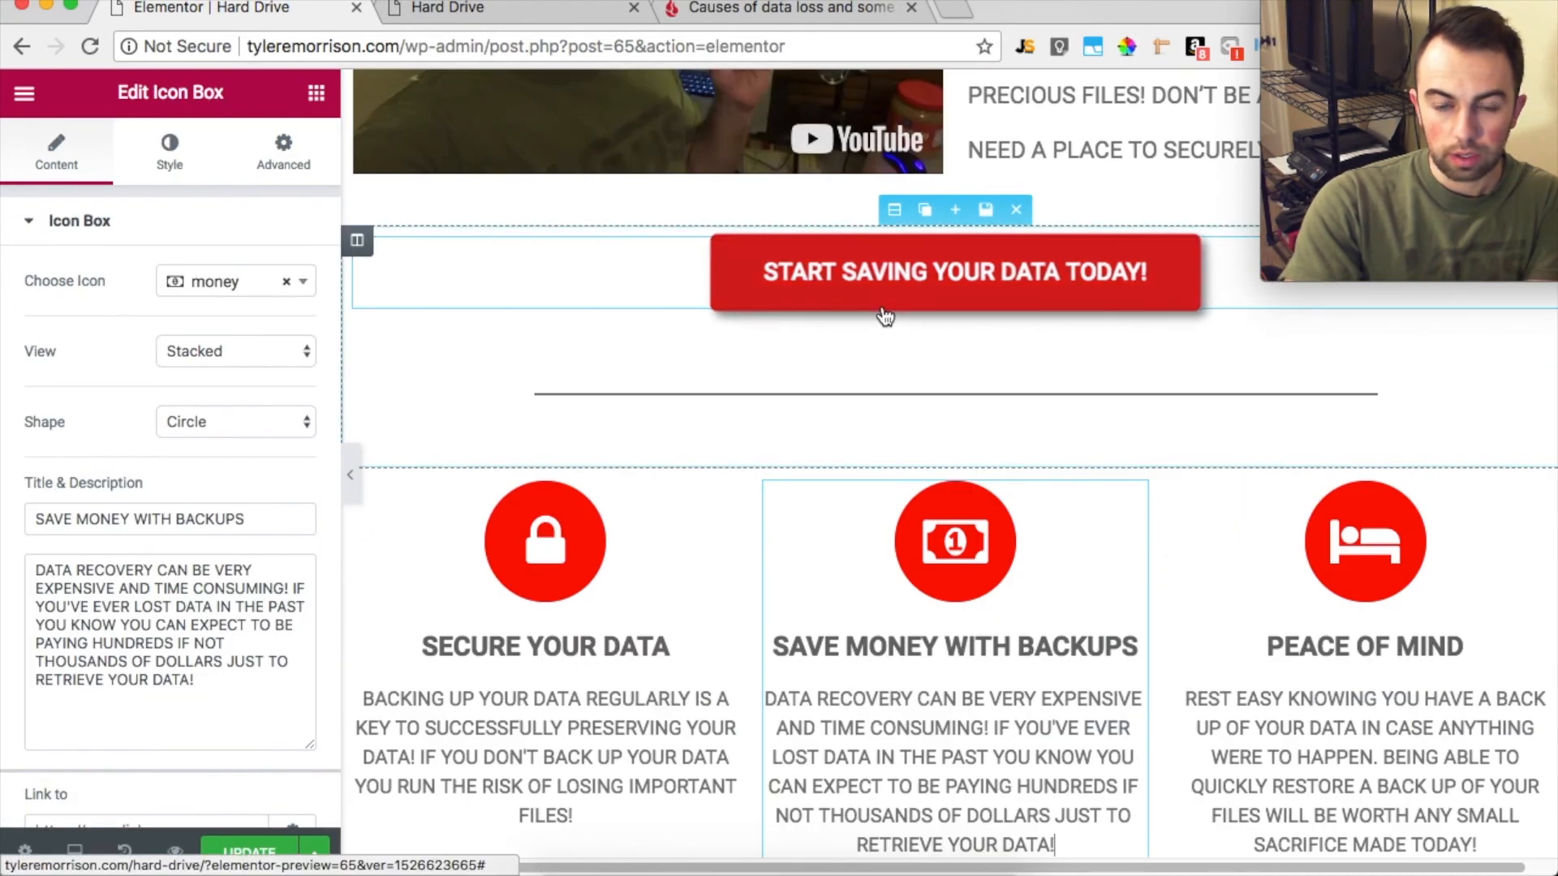
pyautogui.scroll(6, 884, 316)
pyautogui.scroll(-12, 879, 306)
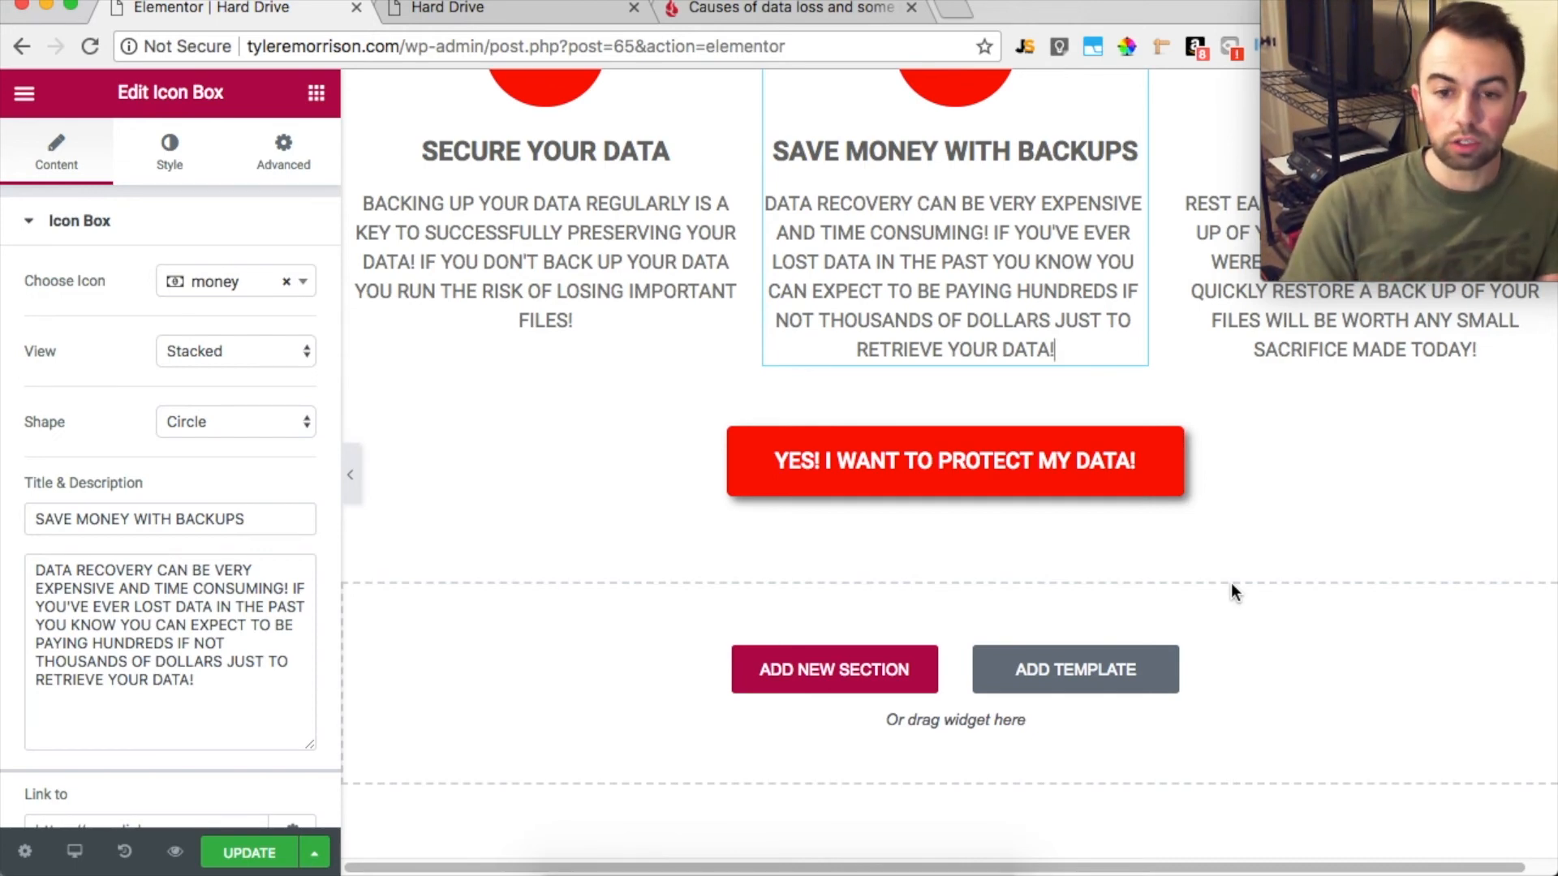
pyautogui.scroll(5, 961, 791)
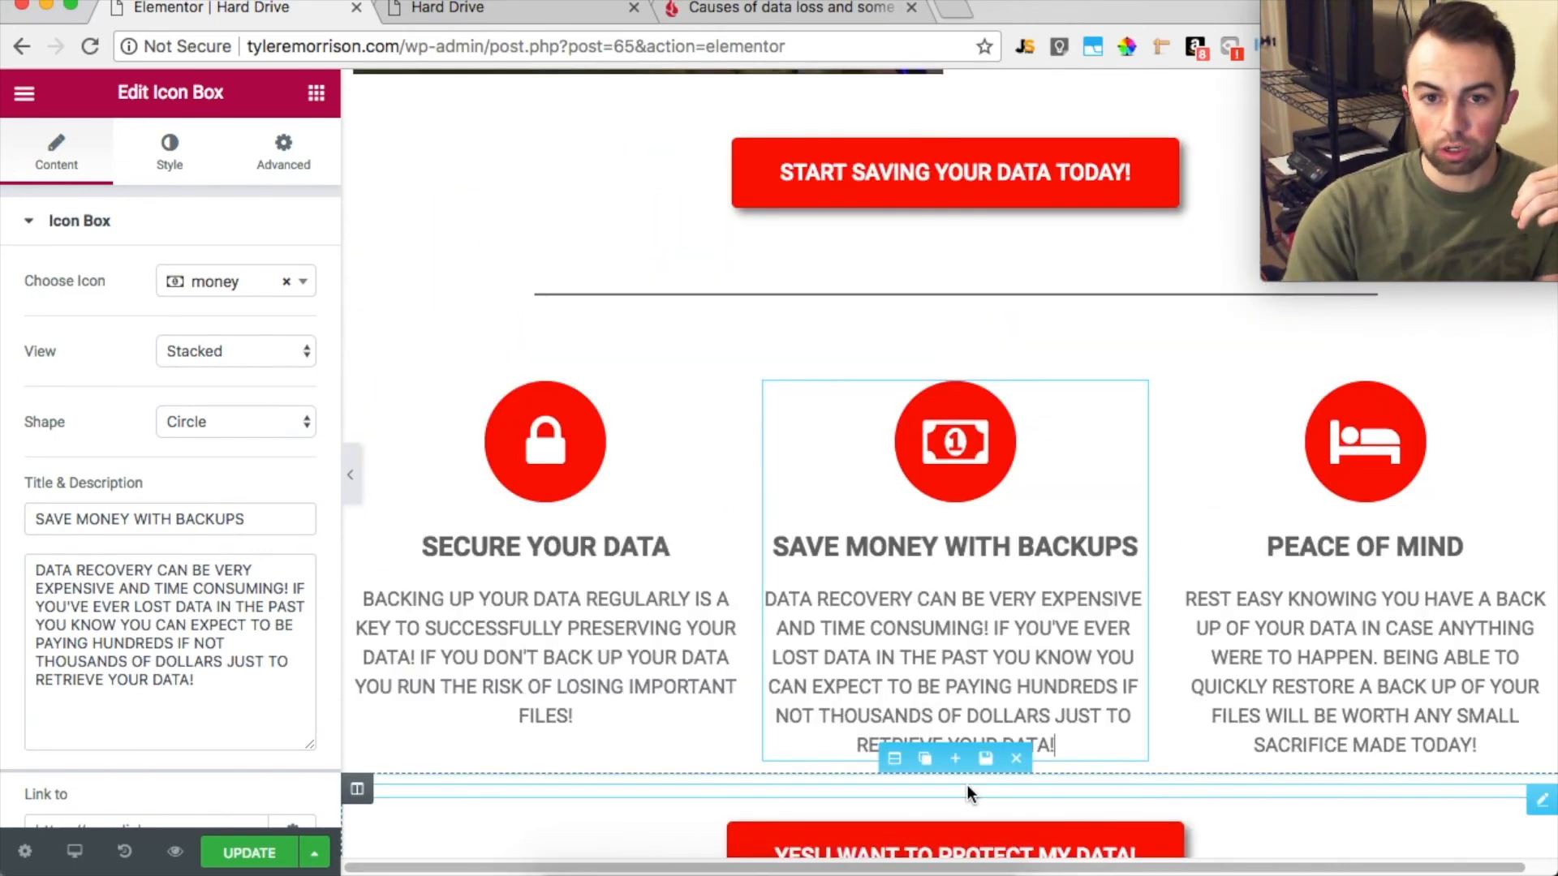
pyautogui.scroll(7, 967, 785)
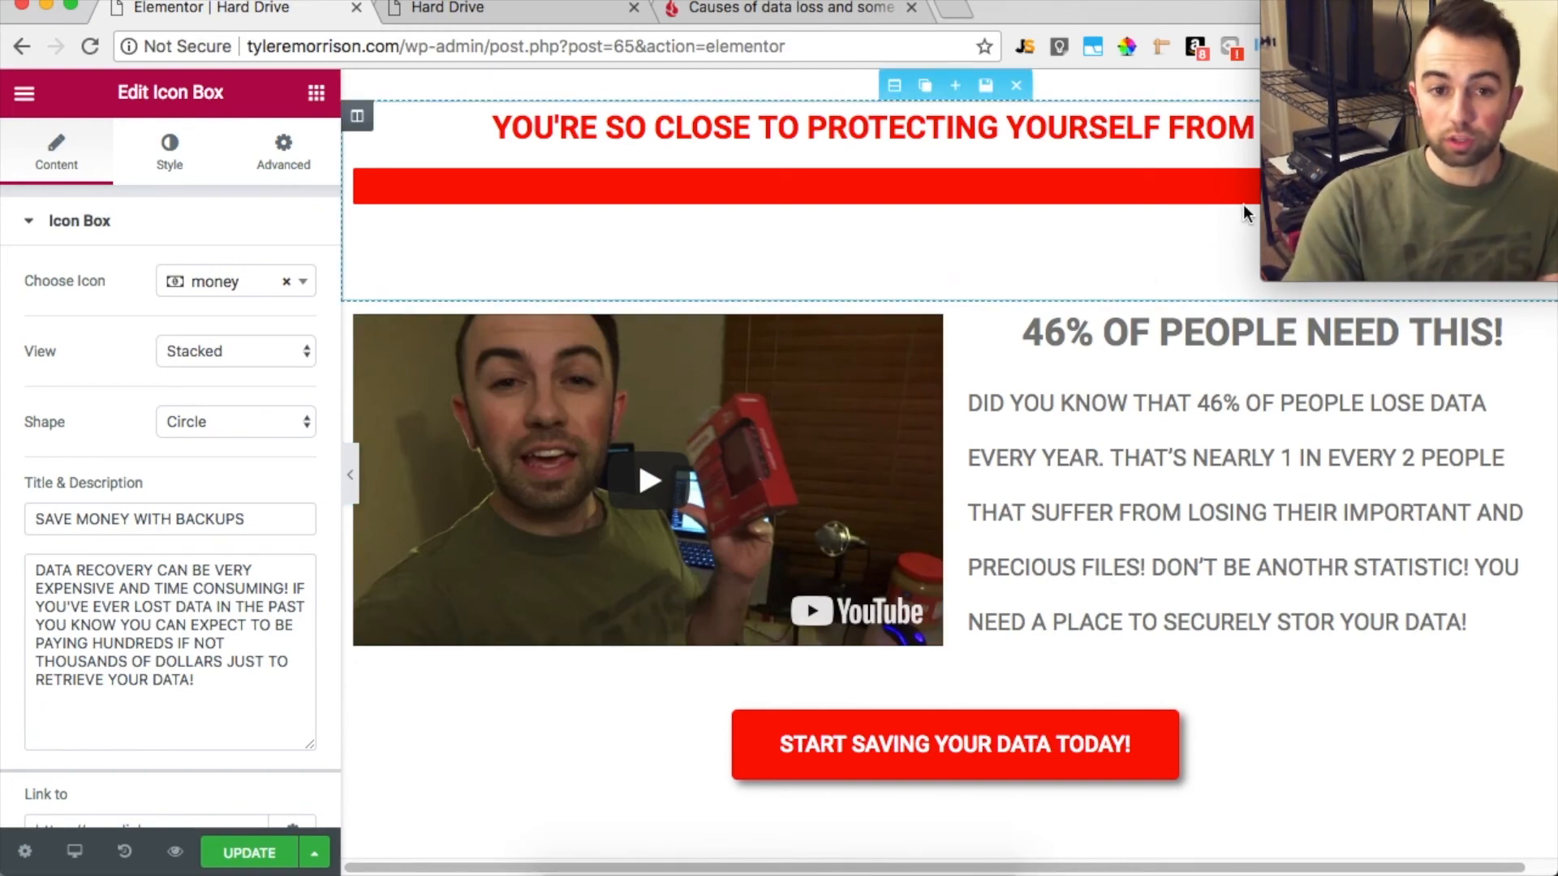
pyautogui.scroll(-5, 1113, 479)
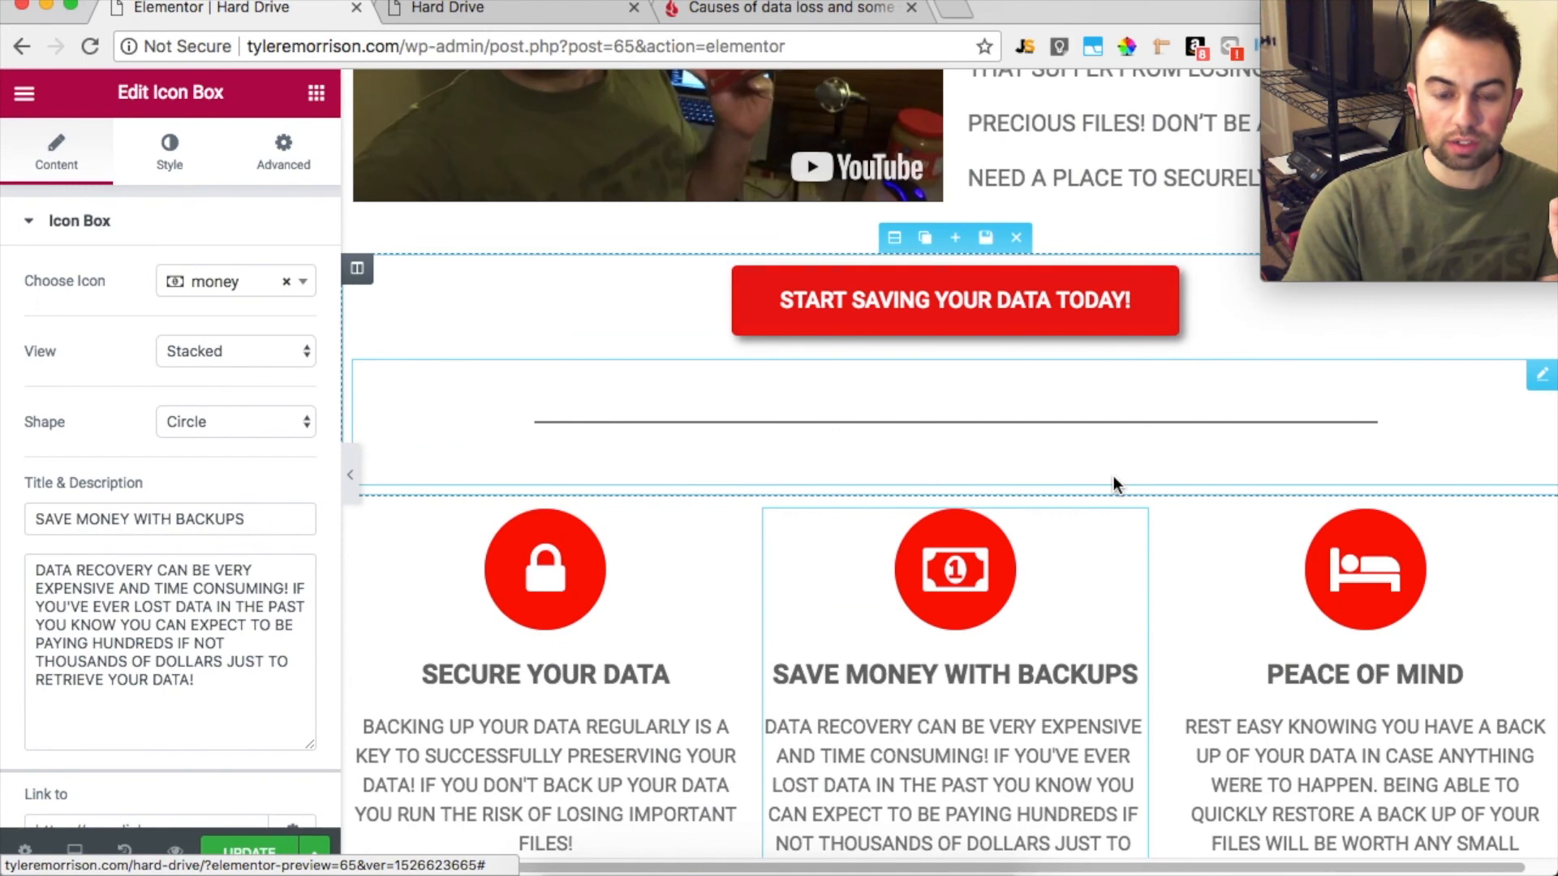
pyautogui.scroll(-6, 1113, 482)
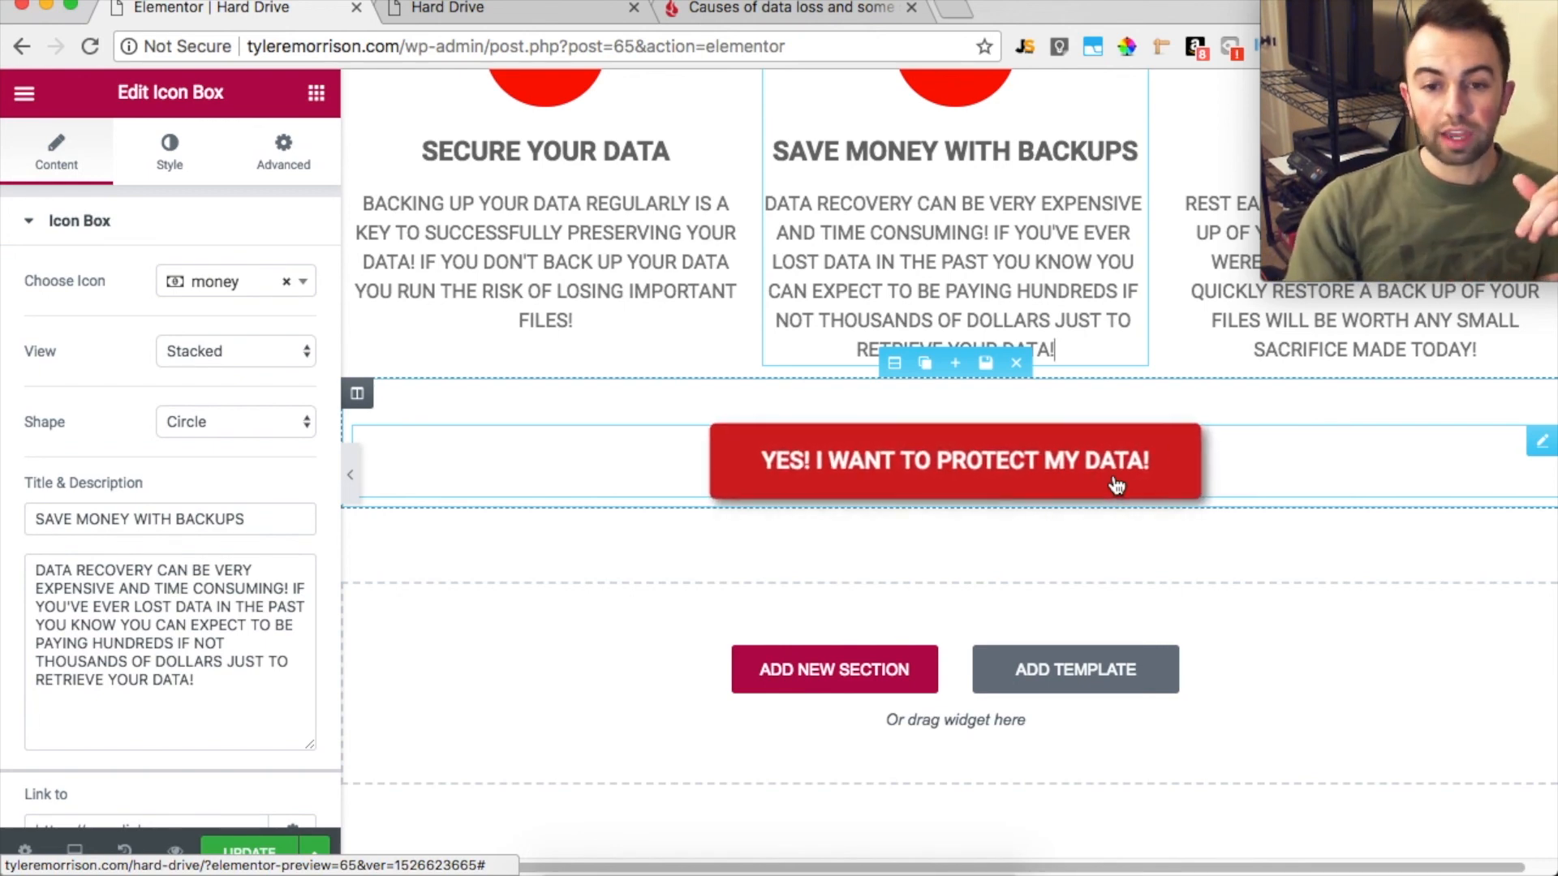
pyautogui.scroll(2, 1115, 485)
pyautogui.scroll(10, 1114, 477)
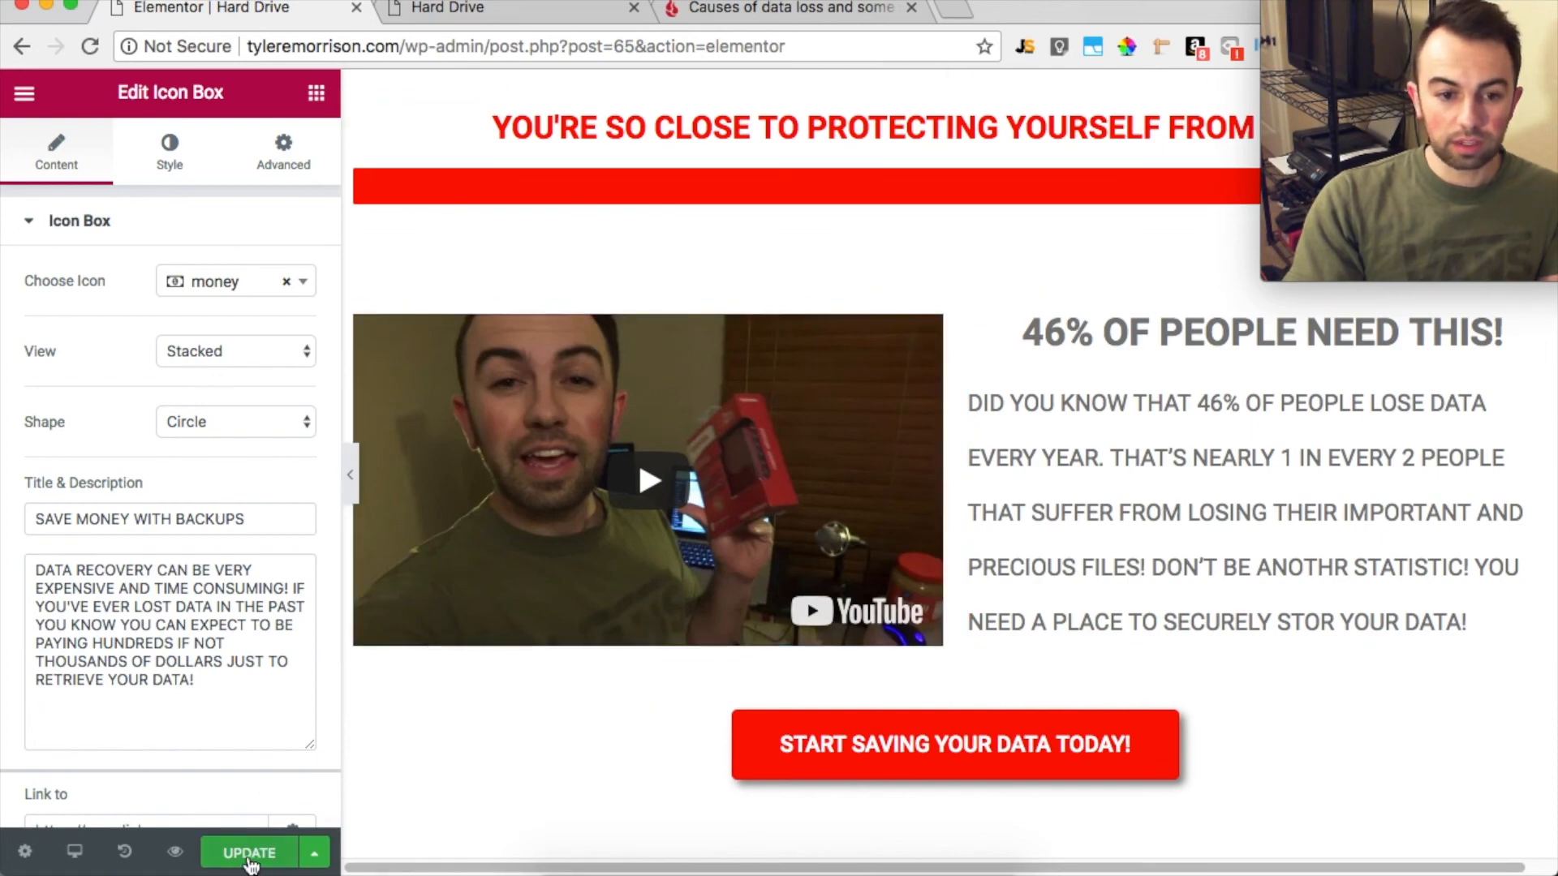
# Update the page and reload the live version to check the spacing around the video and buttons
pyautogui.click(513, 7)
pyautogui.click(91, 49)
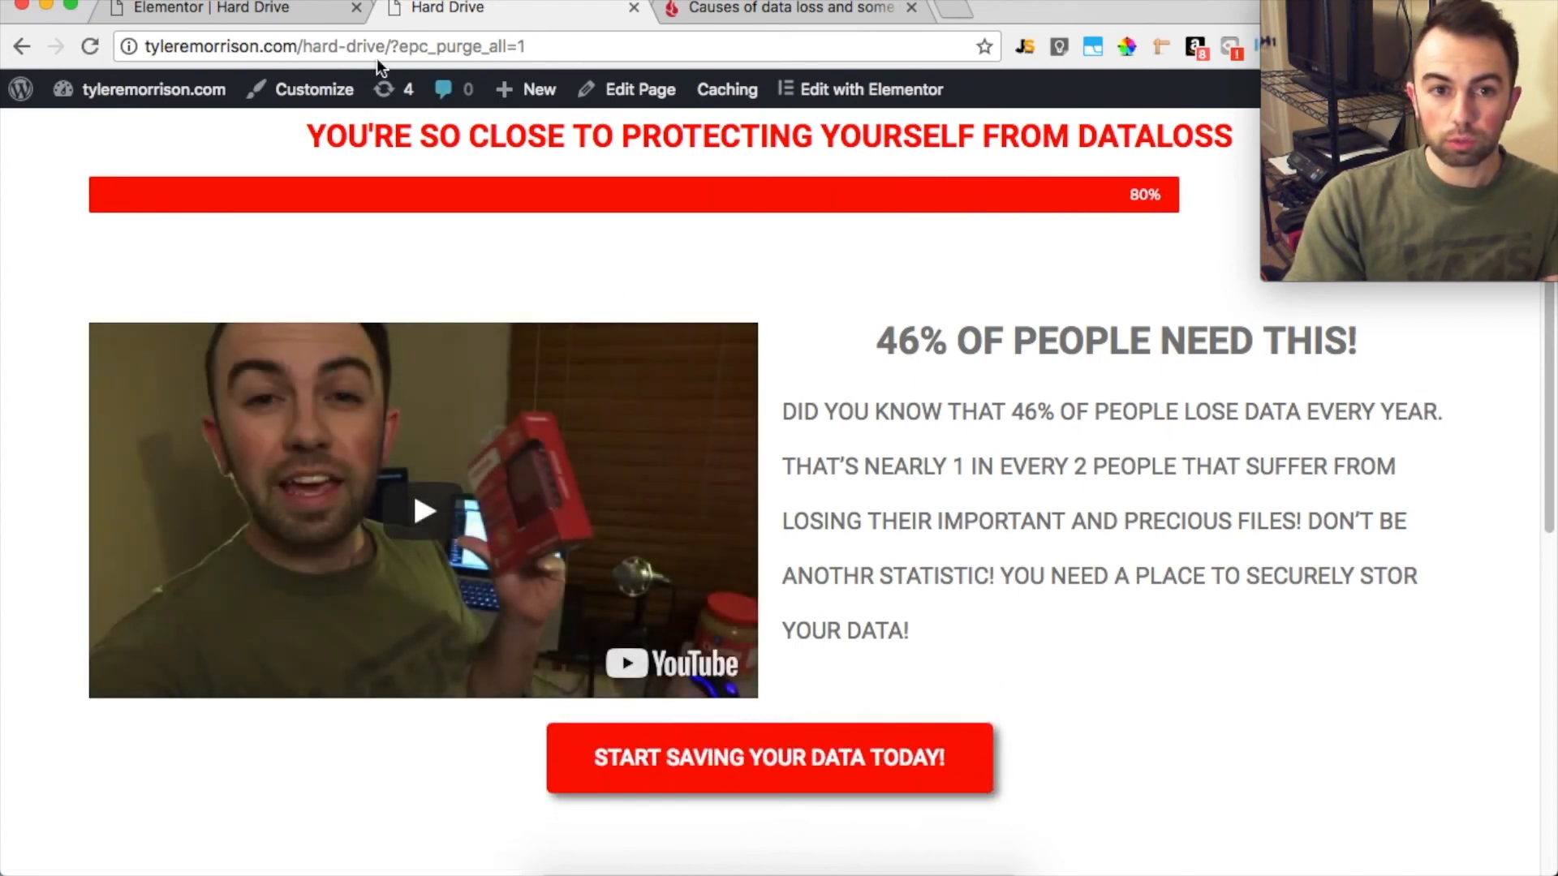
# Back in the Elementor editor, add a spacer above the START SAVING YOUR DATA TODAY! button and set its space to 10
pyautogui.click(202, 11)
pyautogui.scroll(-6, 913, 533)
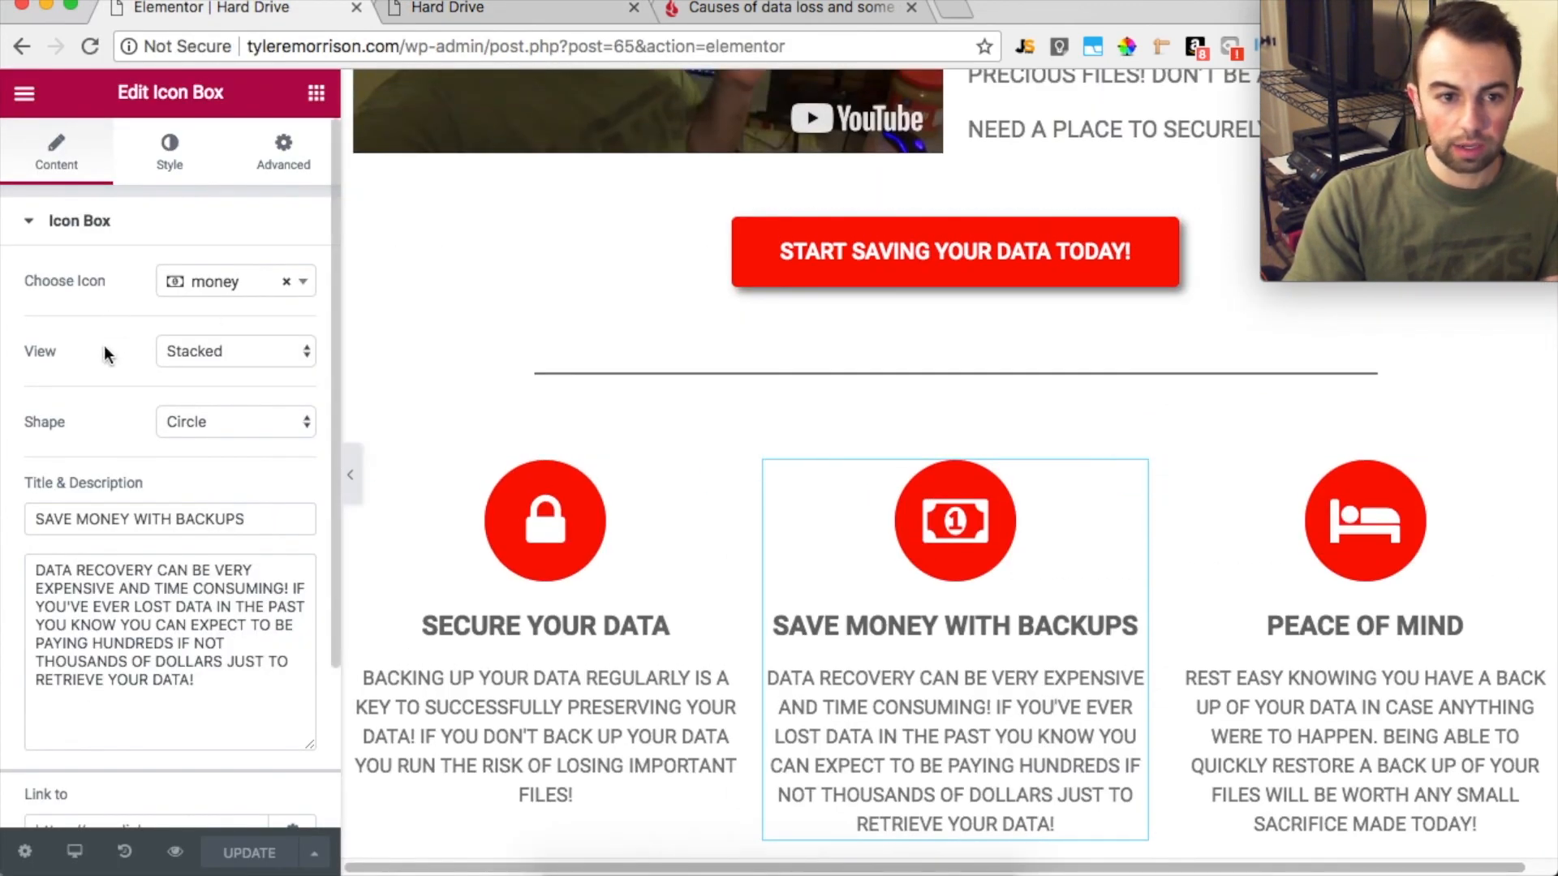
pyautogui.click(24, 94)
pyautogui.click(24, 93)
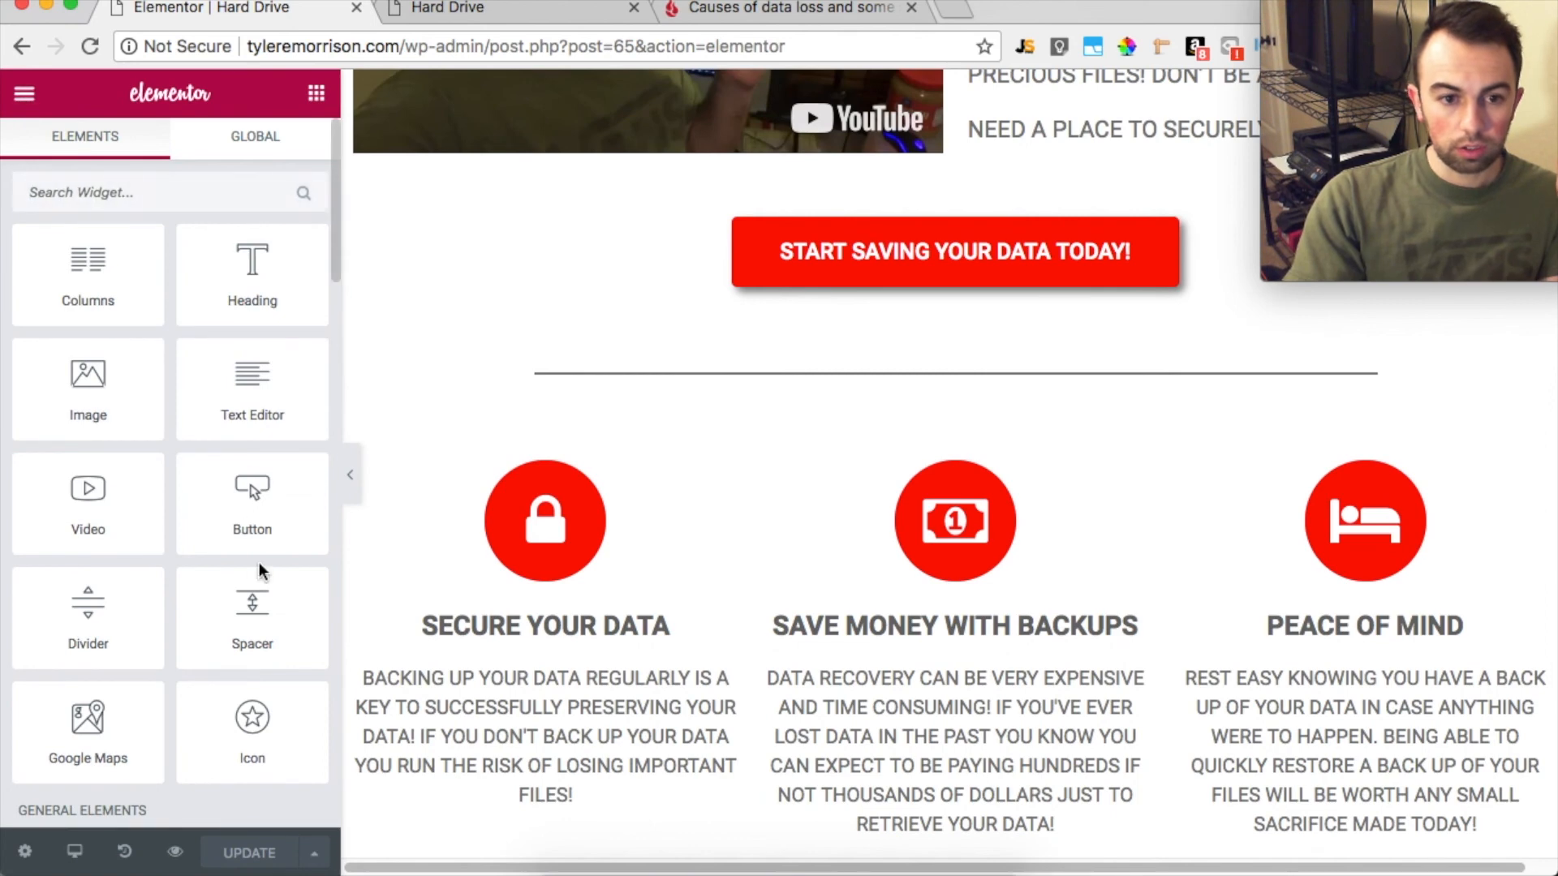
pyautogui.moveTo(386, 572); pyautogui.dragTo(885, 239)
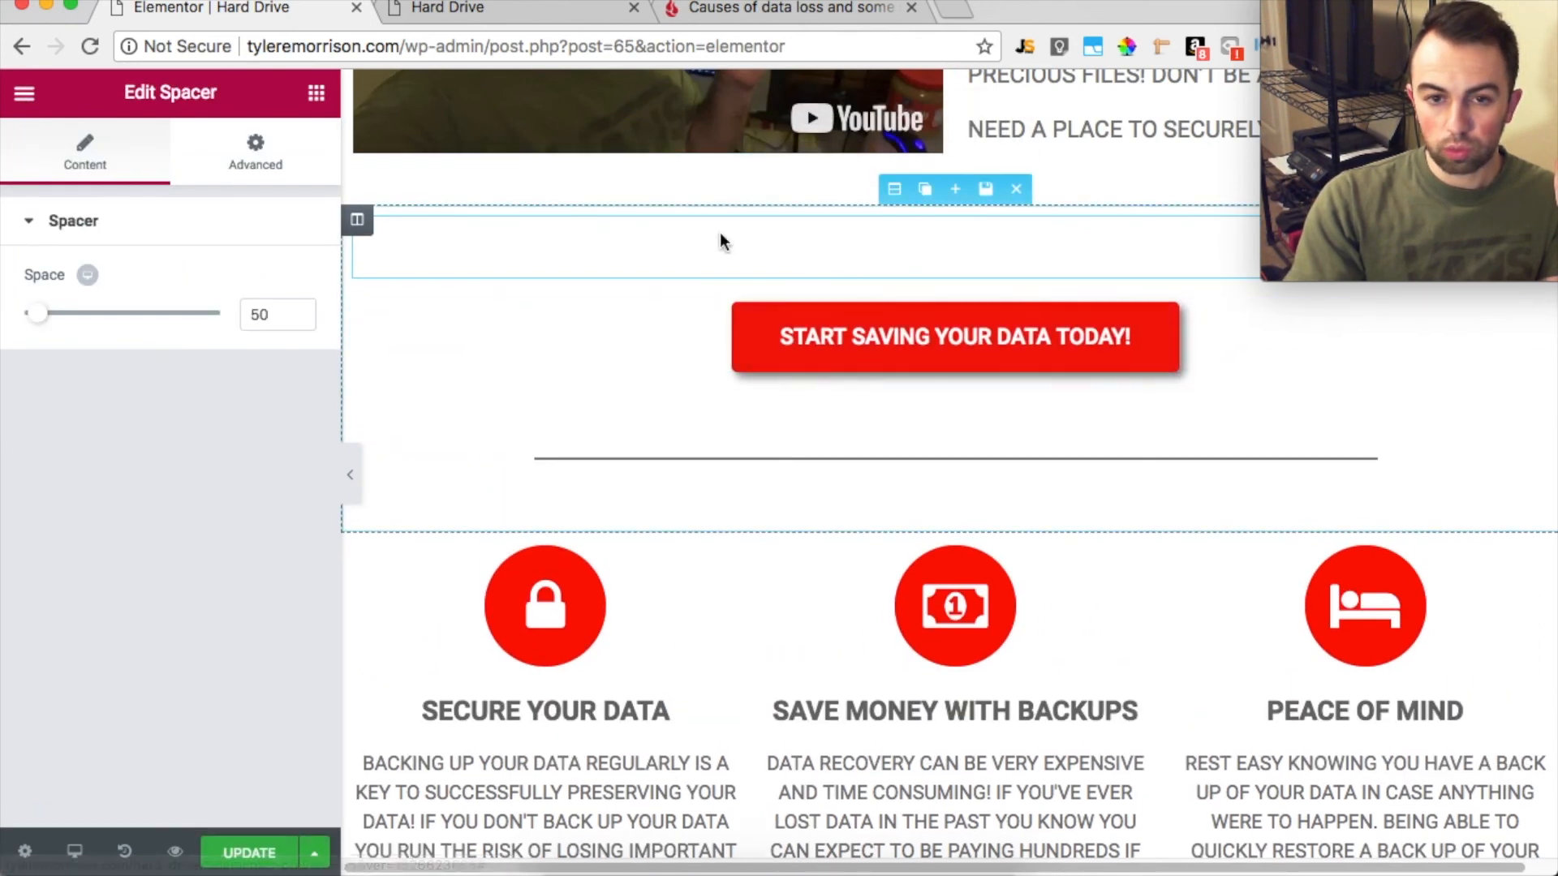
pyautogui.moveTo(41, 325); pyautogui.dragTo(8, 321)
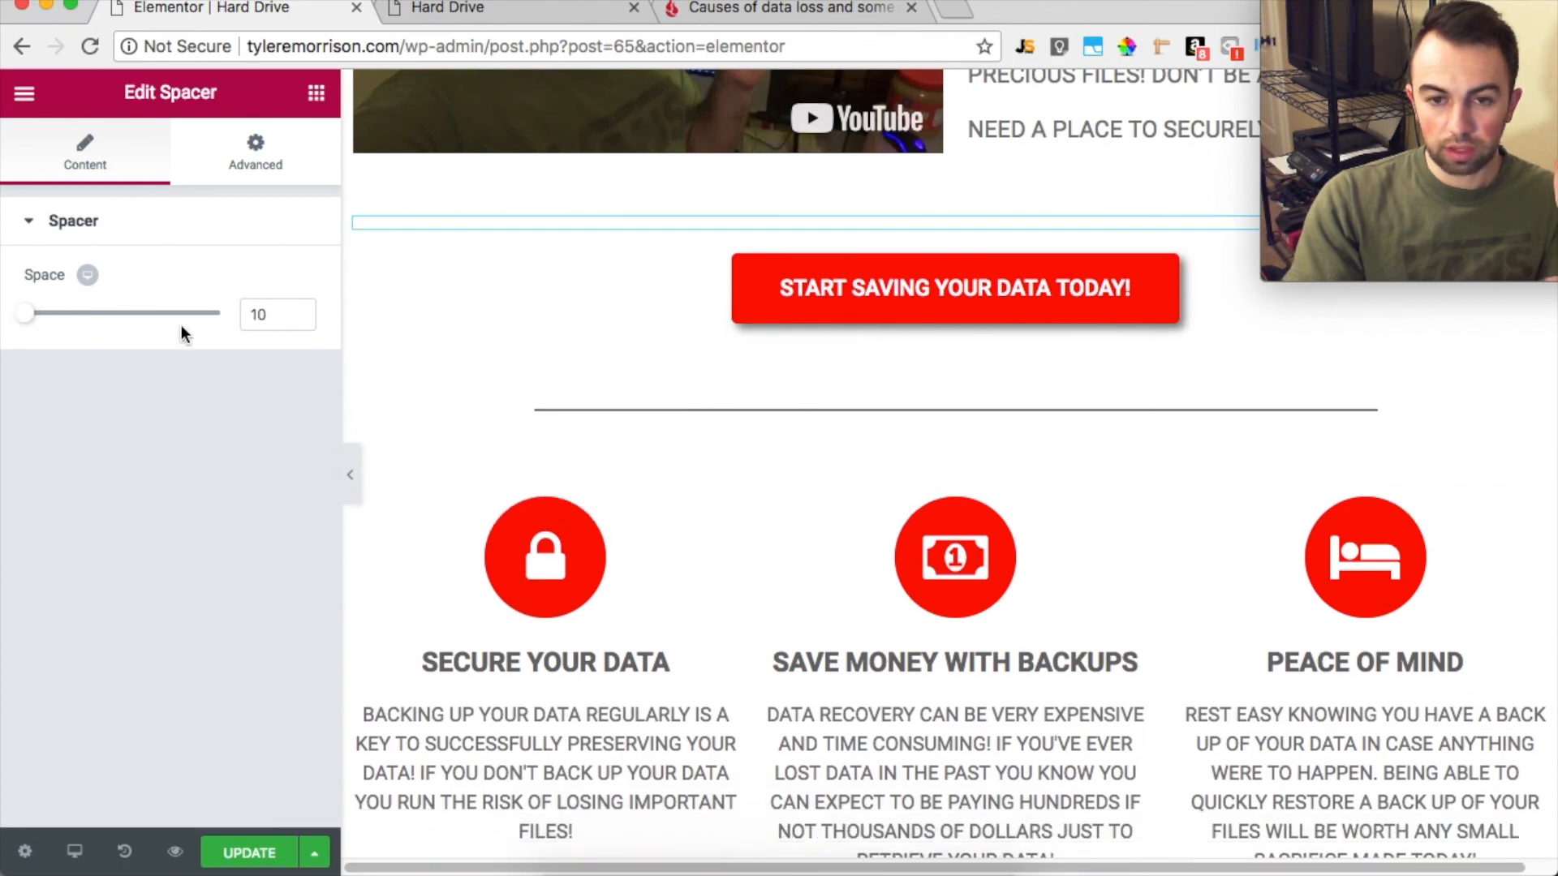
# Update the page, then reload the live version and play its embedded video
pyautogui.click(25, 94)
pyautogui.click(24, 93)
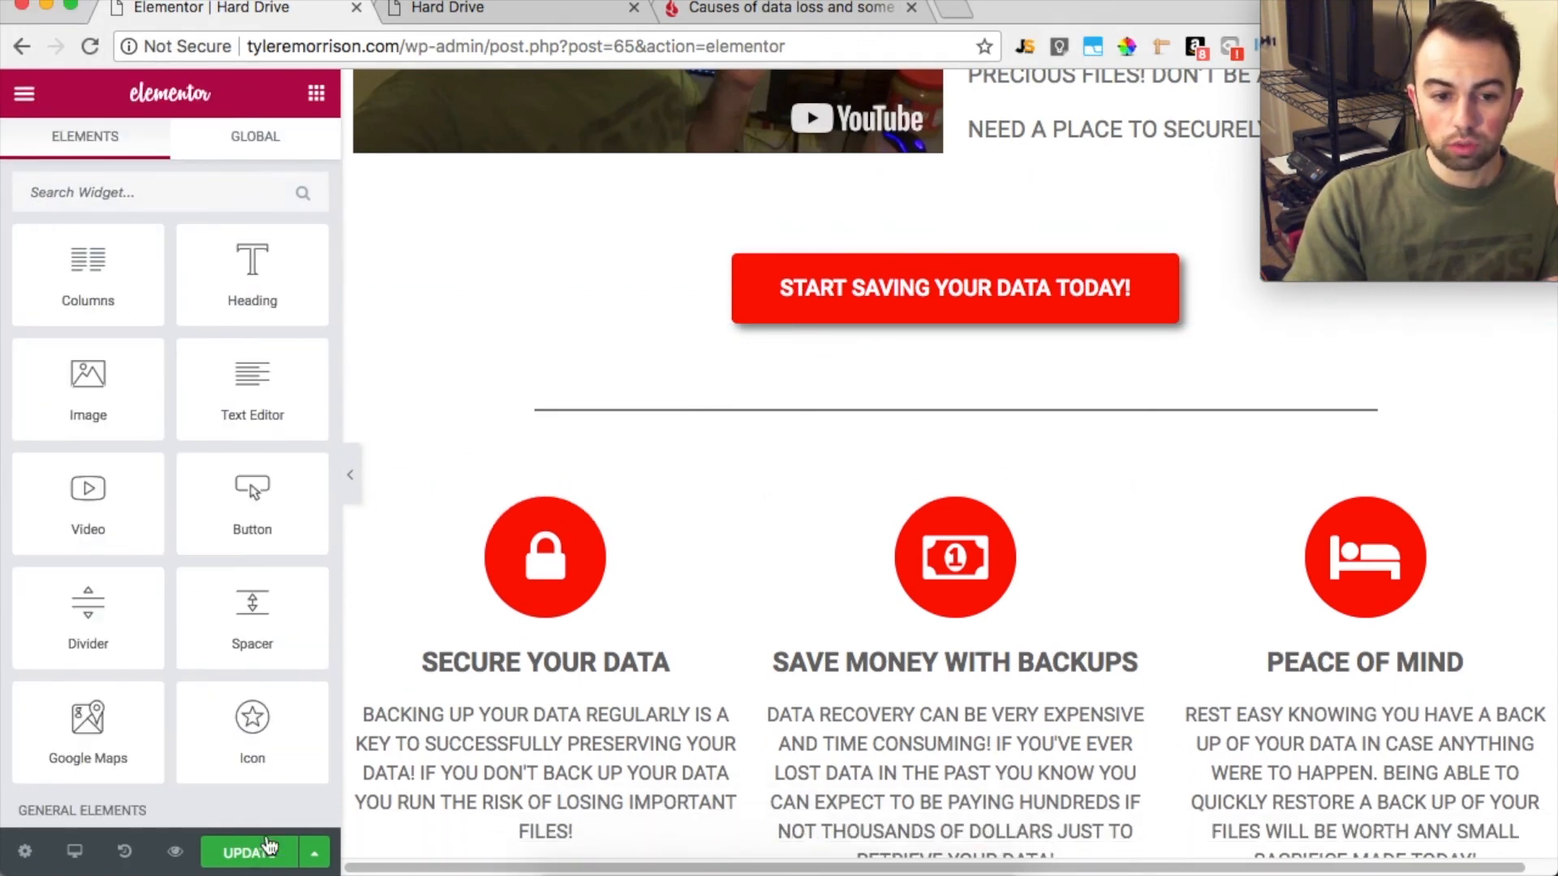
pyautogui.click(247, 860)
pyautogui.click(450, 8)
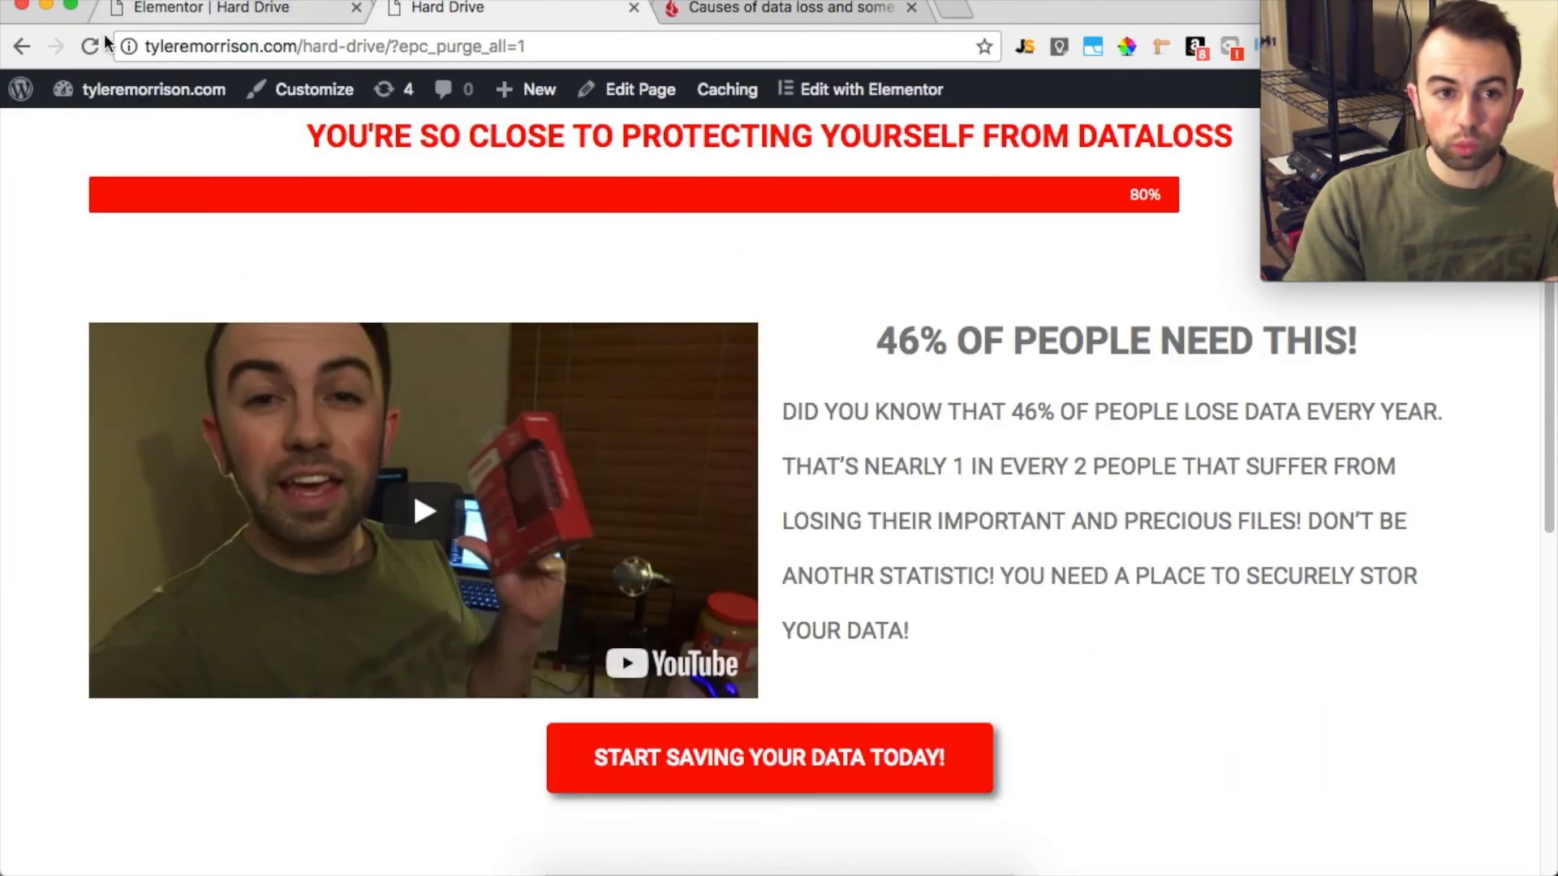
pyautogui.click(89, 46)
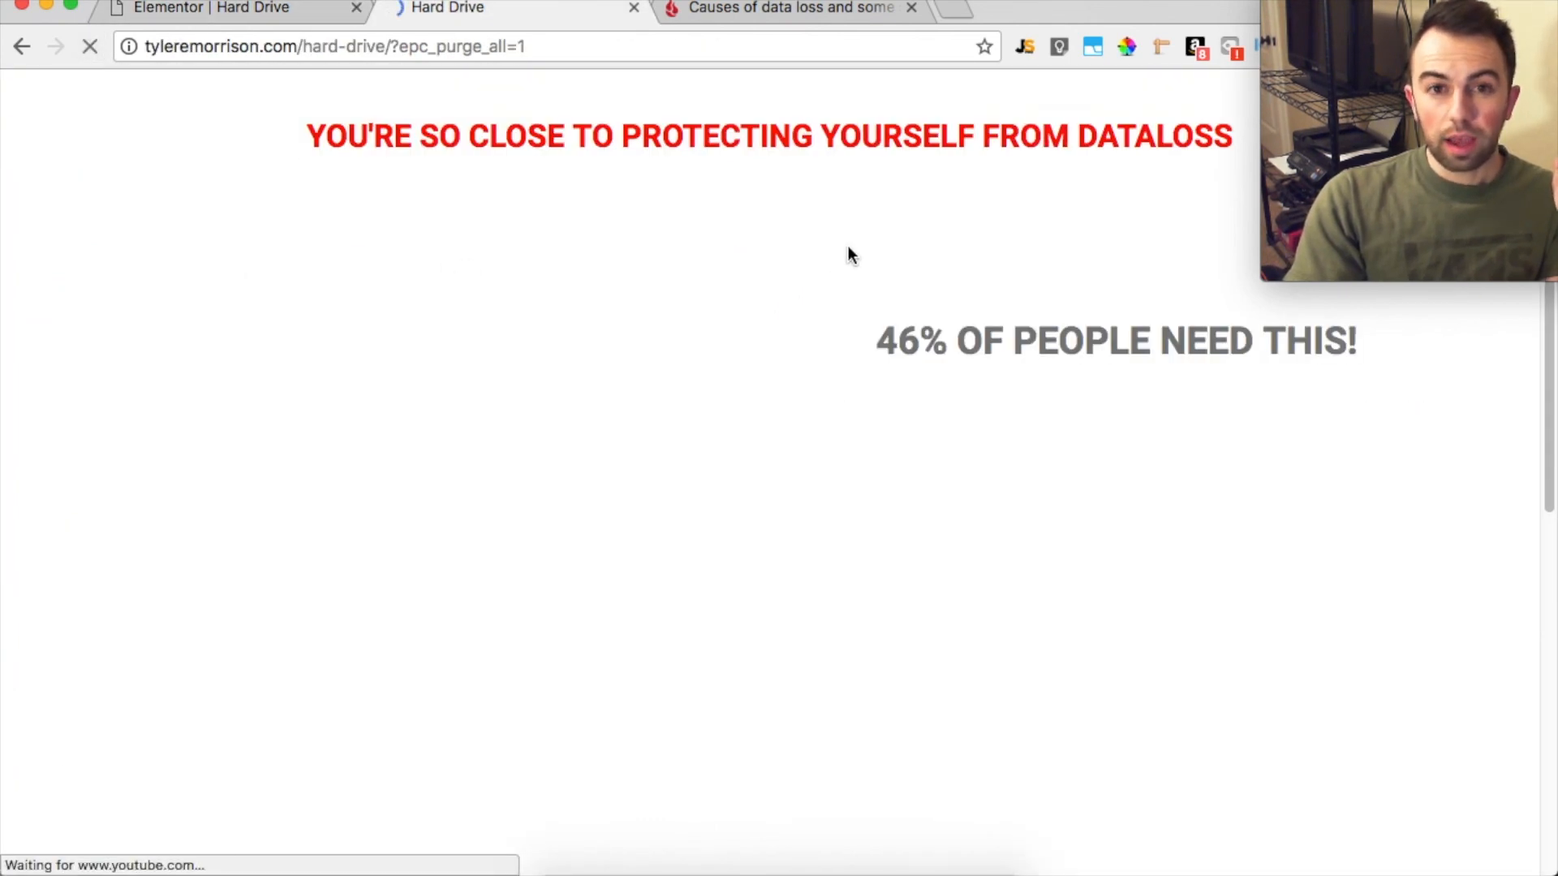
pyautogui.click(420, 509)
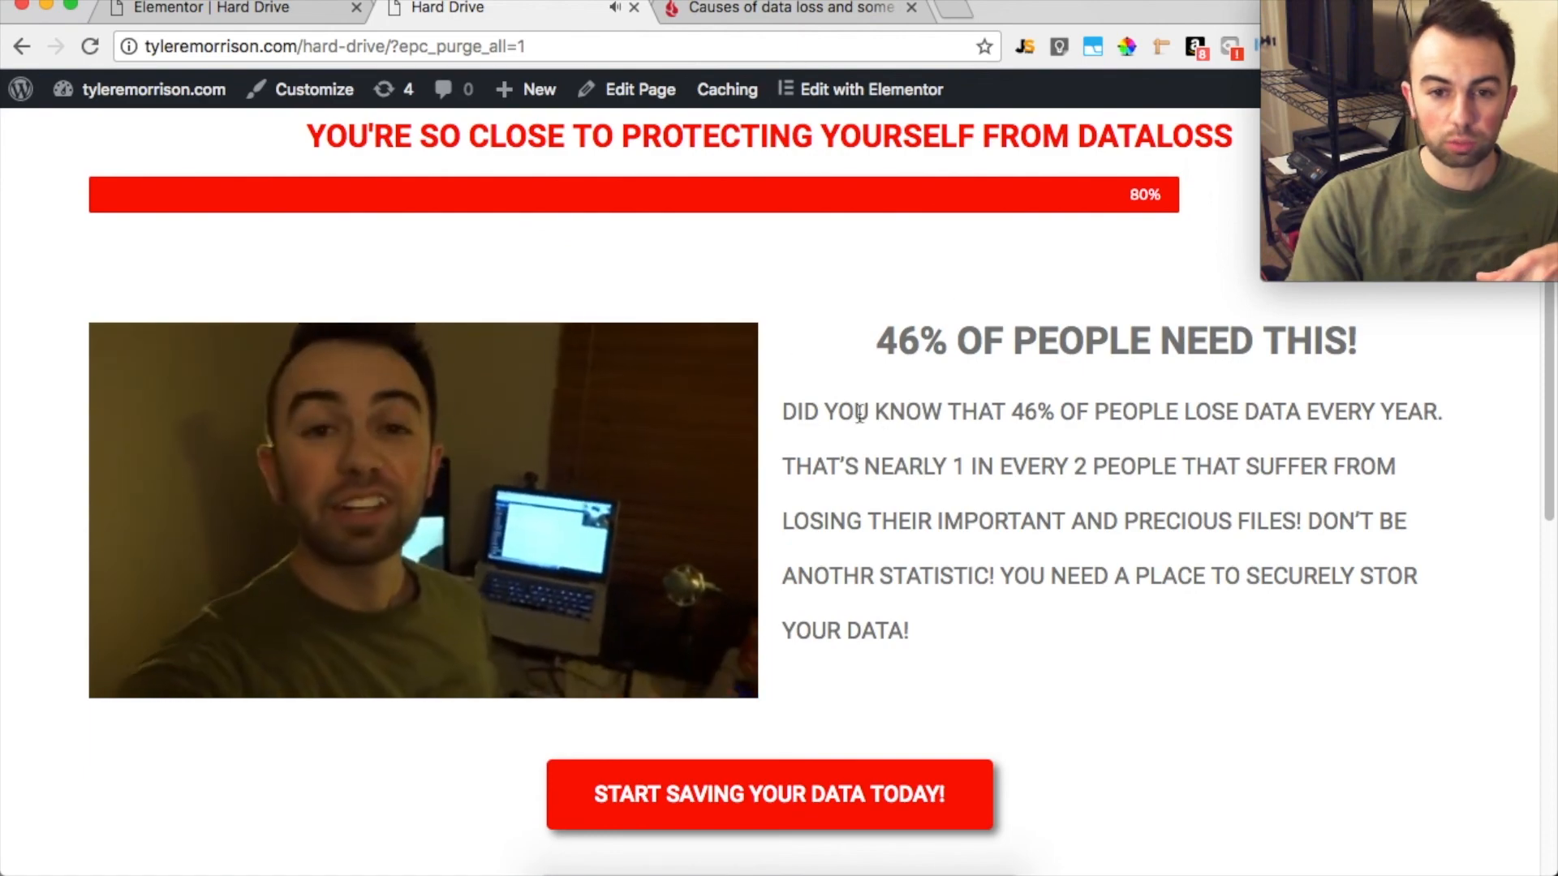
# In the Elementor editor's page settings, set the body background type to gradient and clear its first color
pyautogui.scroll(-8, 984, 492)
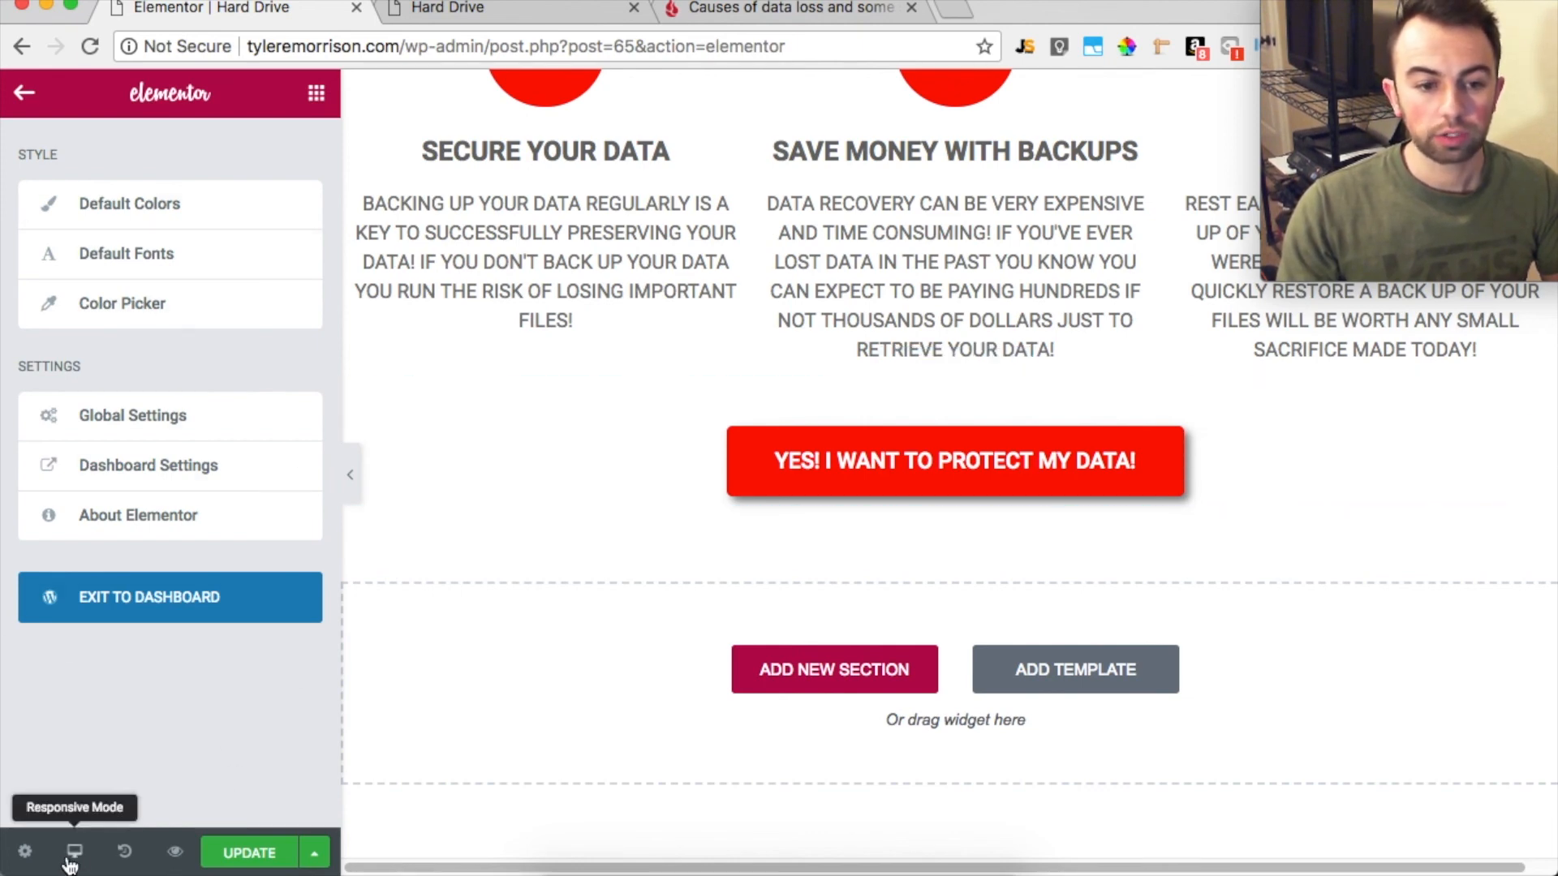
pyautogui.click(25, 852)
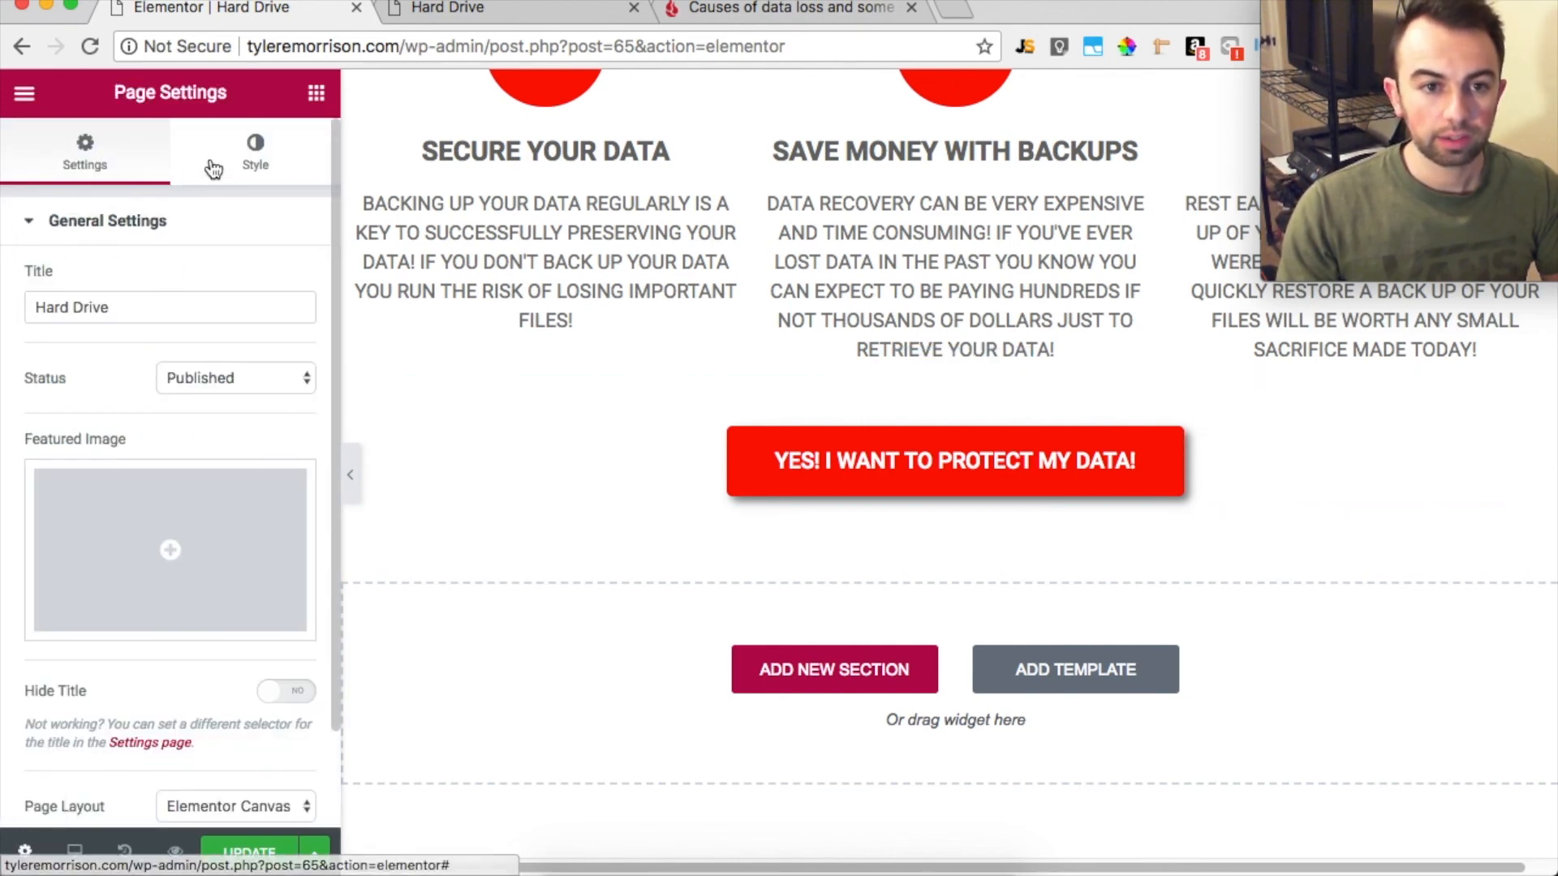
pyautogui.click(235, 168)
pyautogui.click(289, 282)
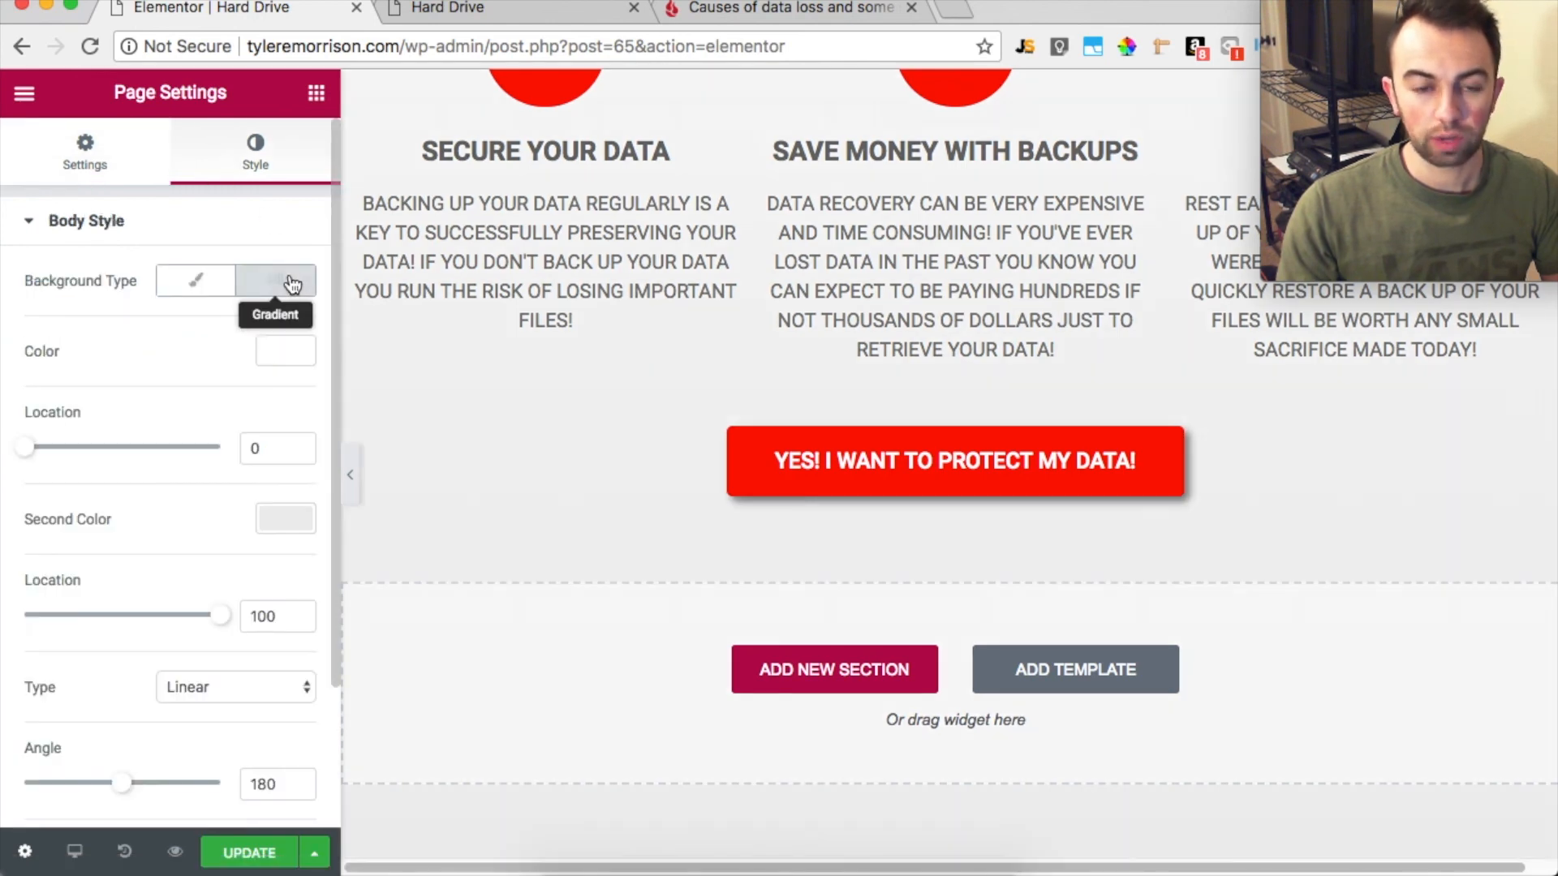
pyautogui.click(271, 347)
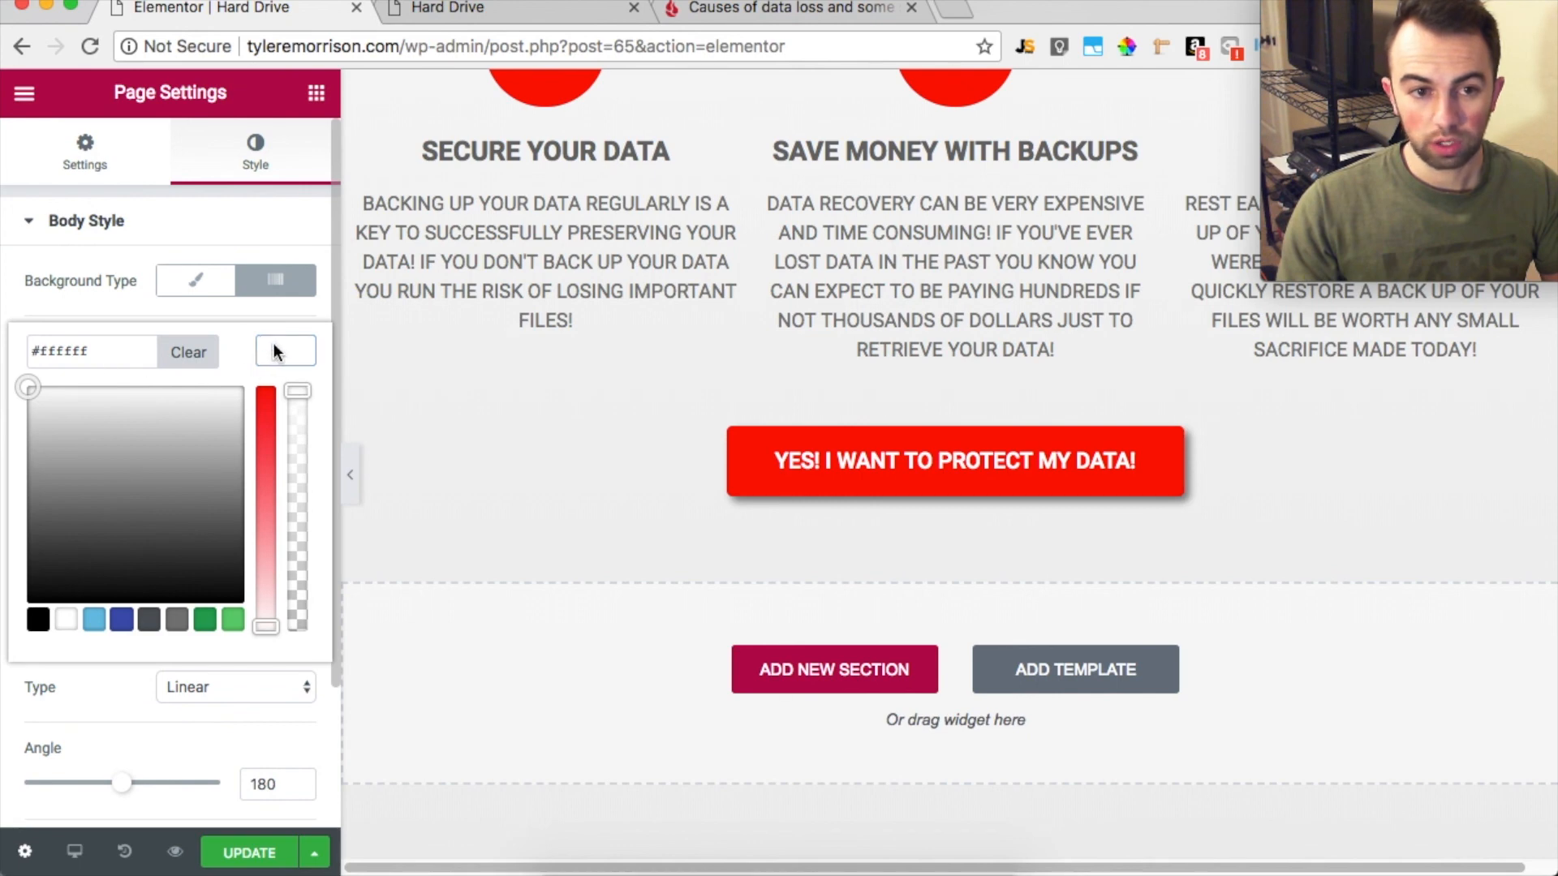
pyautogui.click(208, 358)
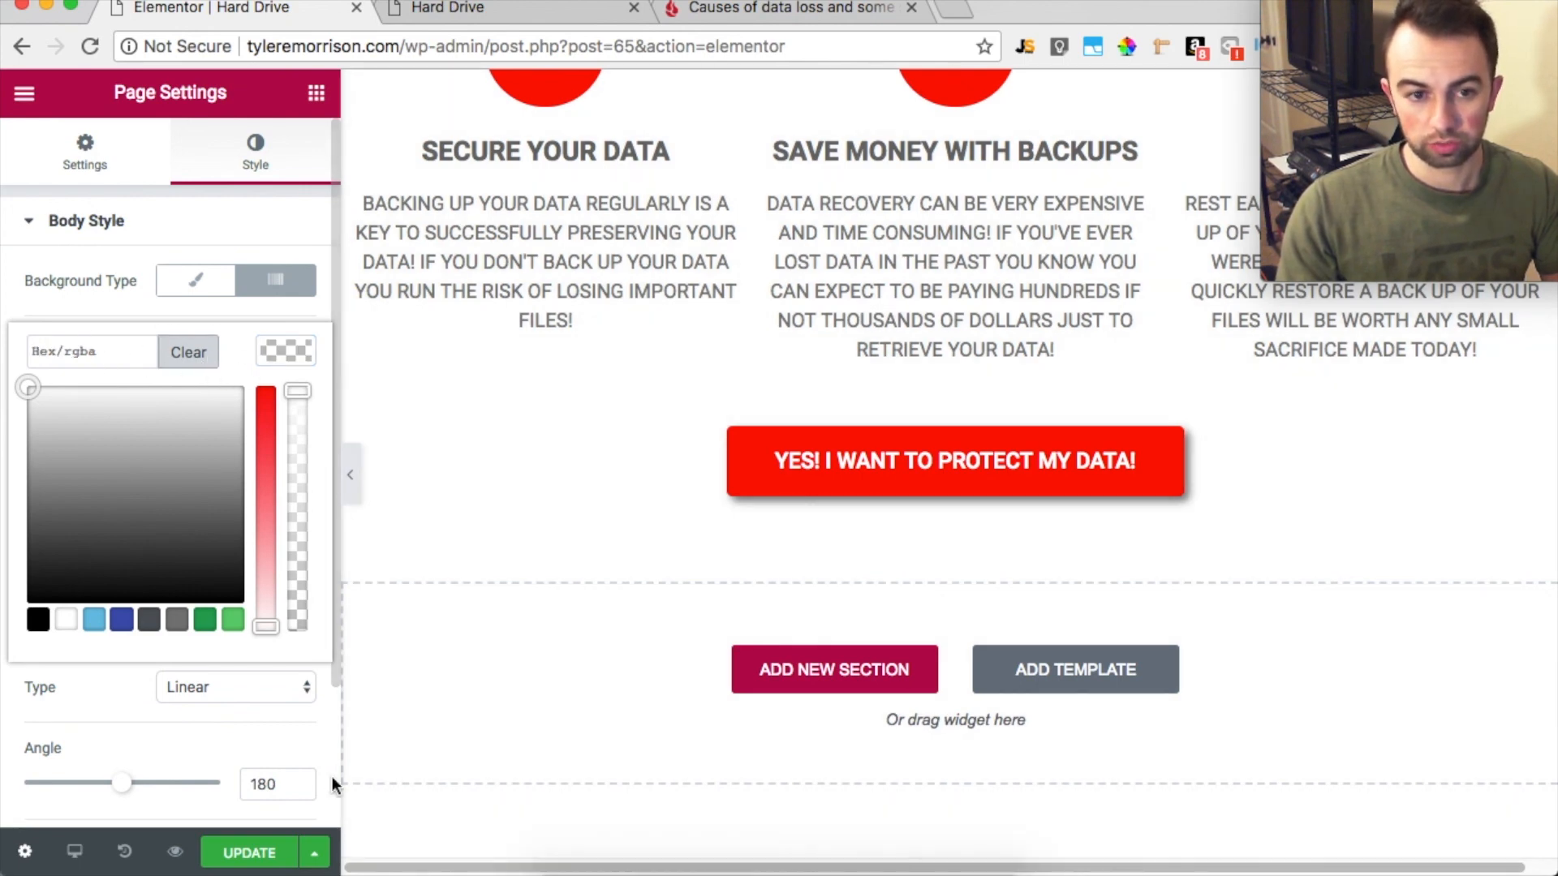
# Set the first color of the page body's gradient background to white, keeping the light gray second color
pyautogui.click(252, 724)
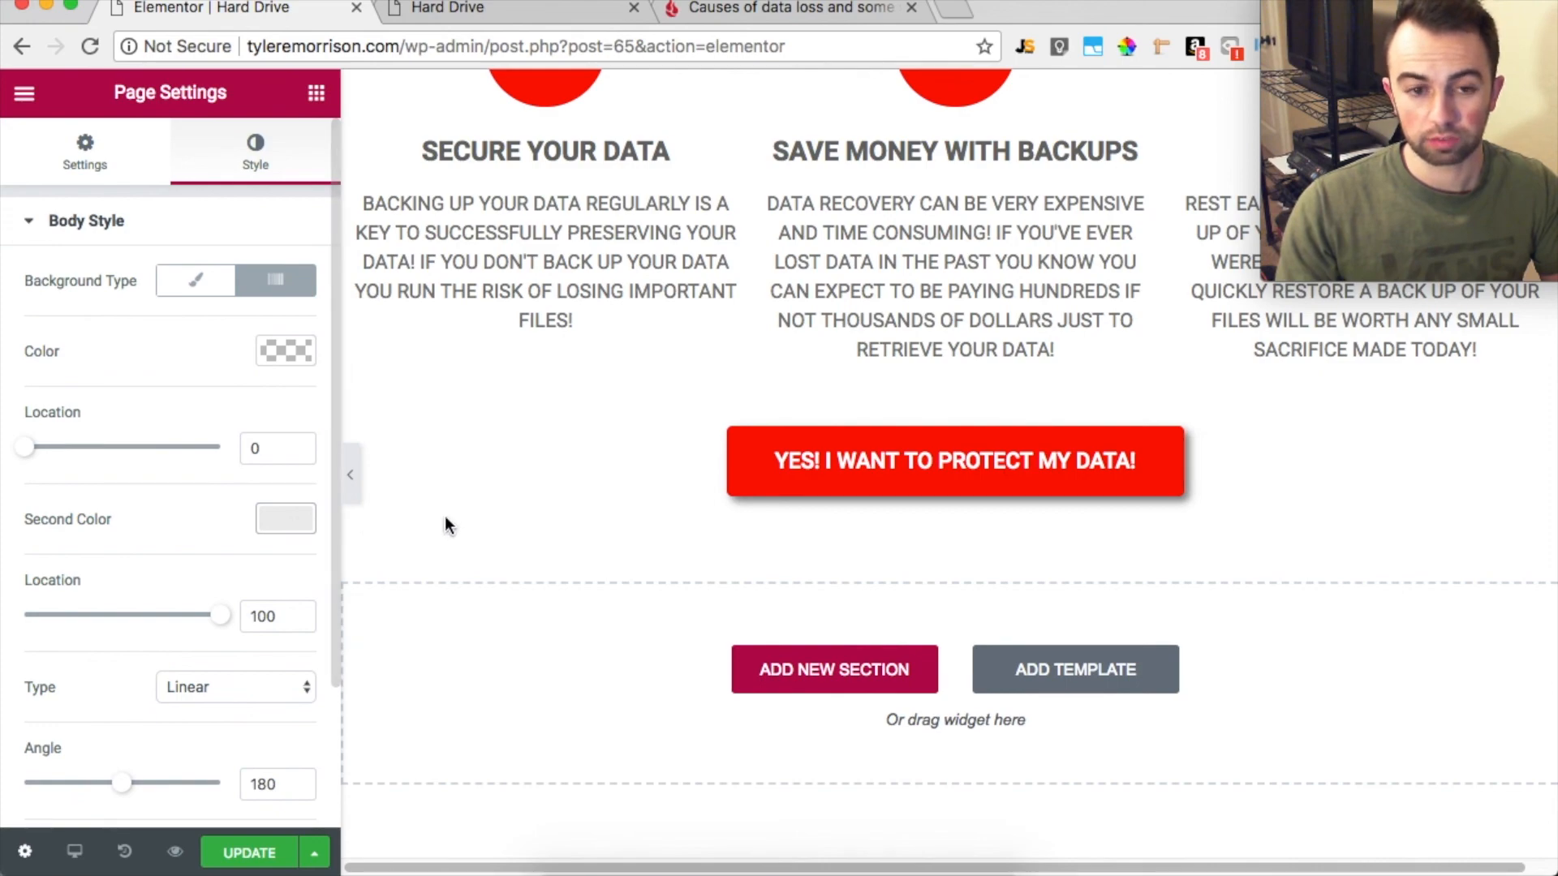
pyautogui.scroll(5, 527, 526)
pyautogui.scroll(7, 528, 523)
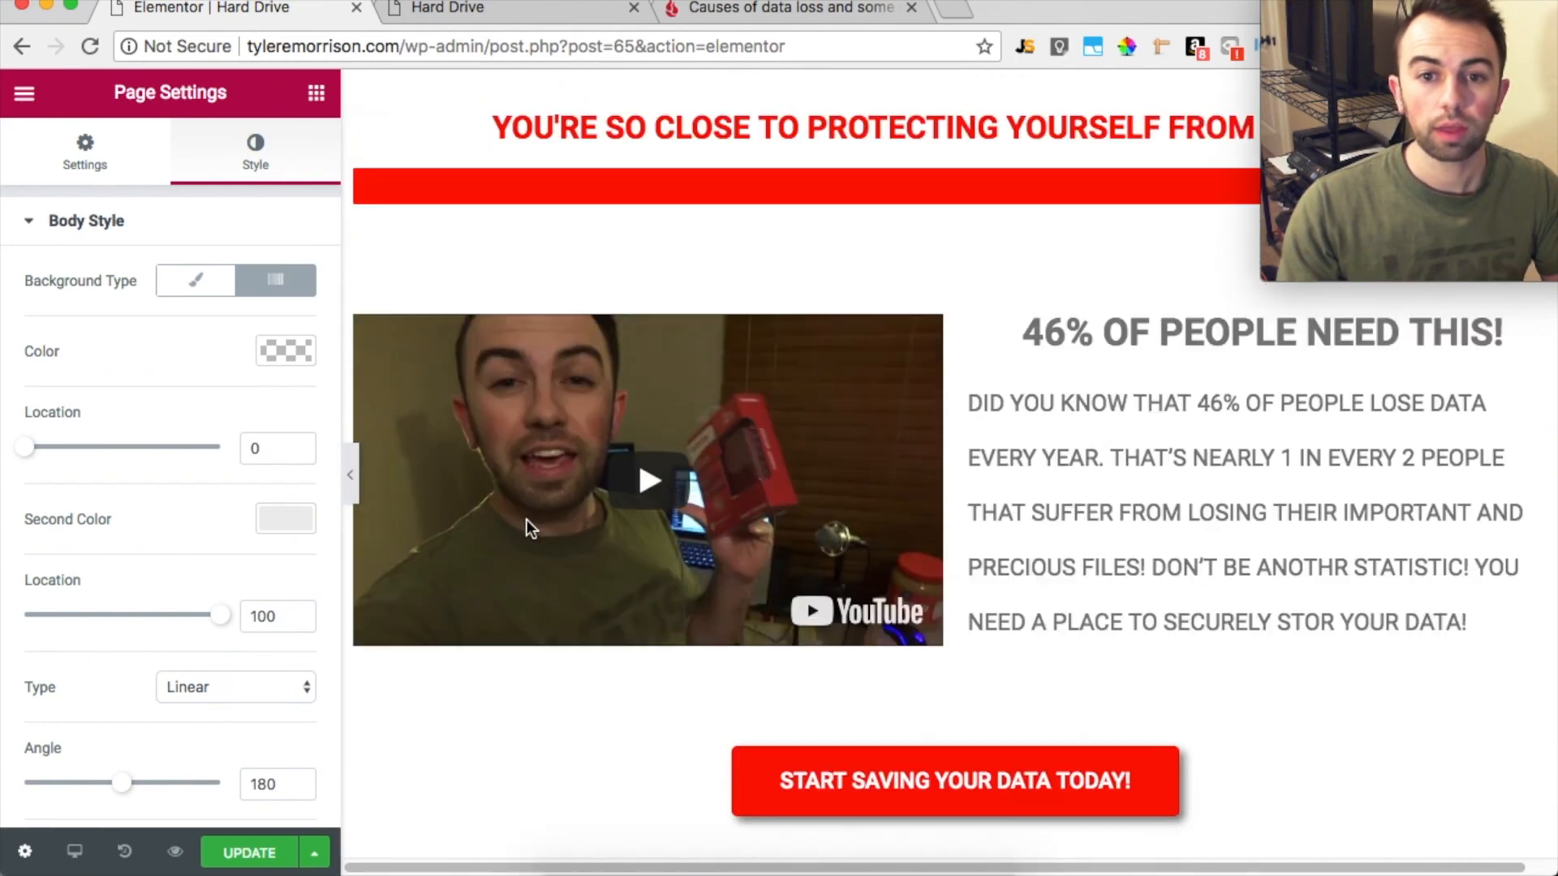
pyautogui.scroll(-2, 596, 182)
pyautogui.scroll(-10, 596, 183)
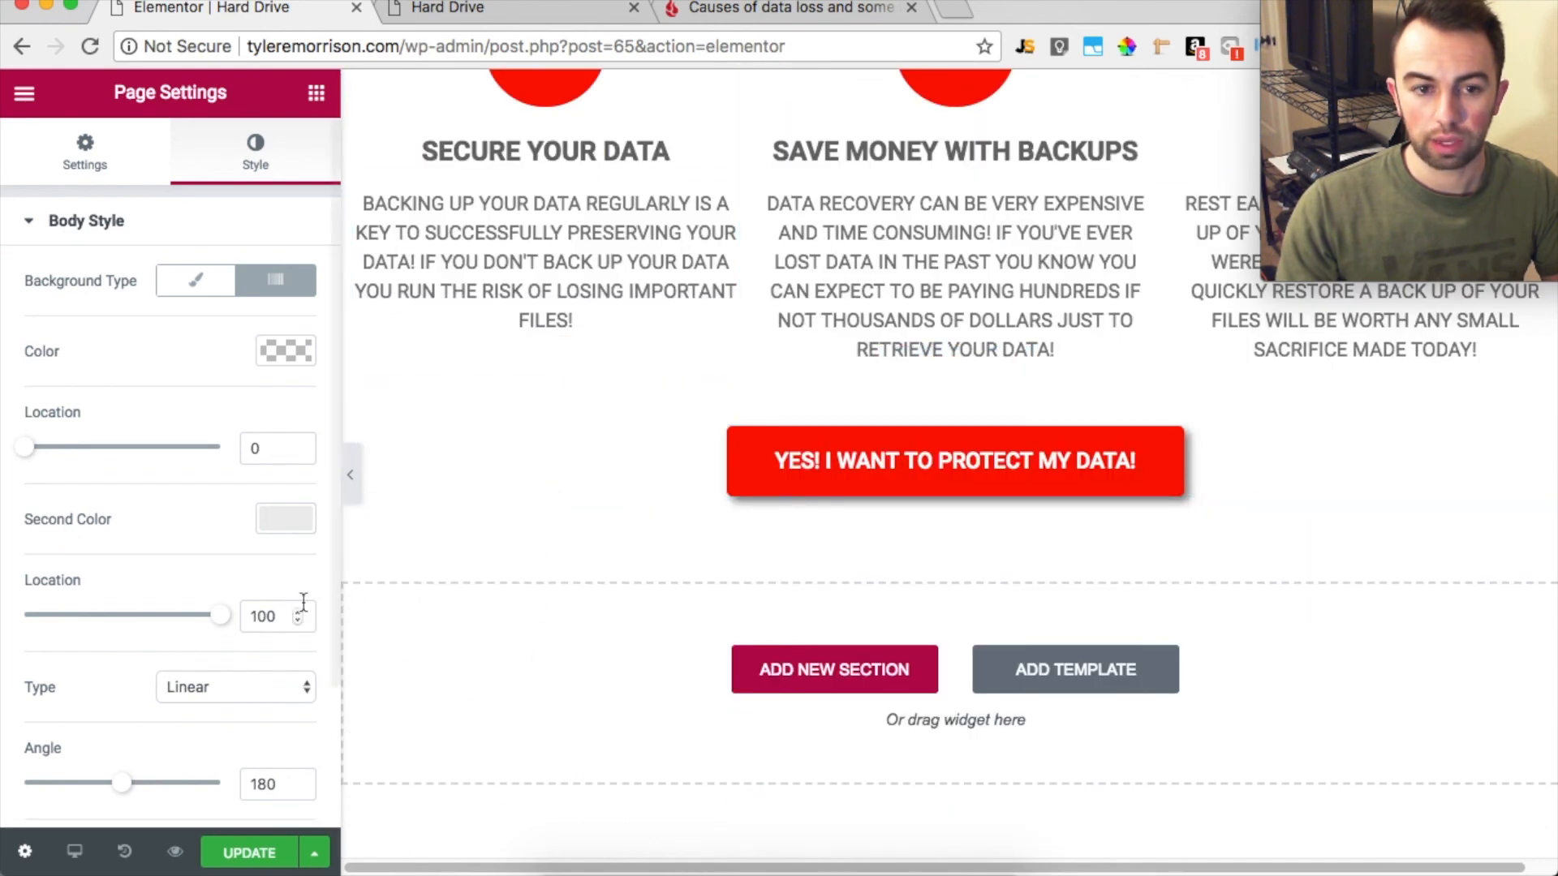
pyautogui.click(293, 351)
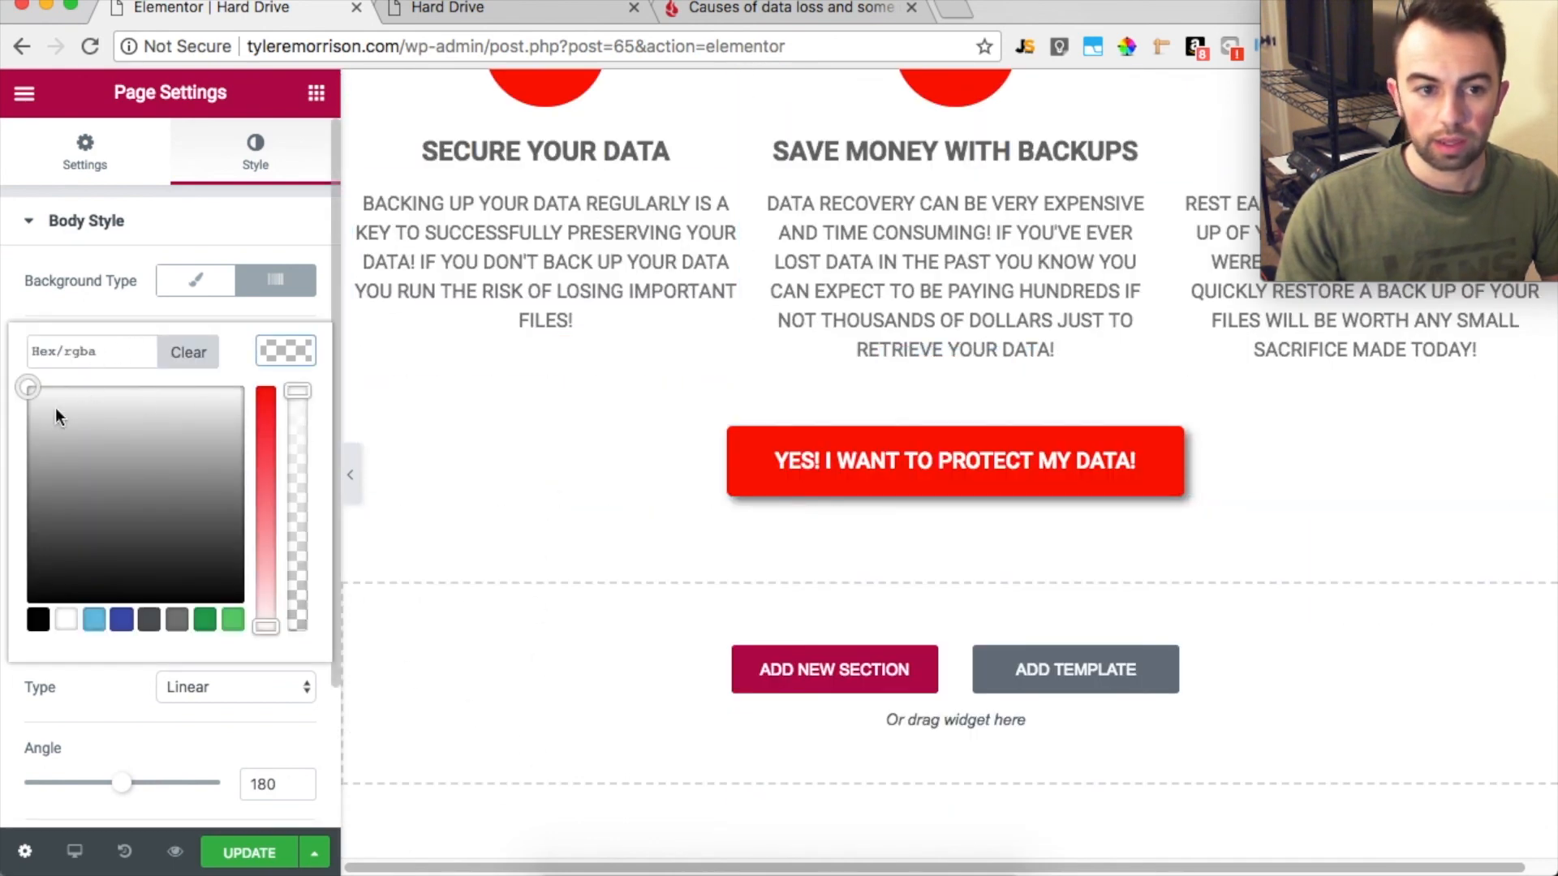
pyautogui.moveTo(54, 412); pyautogui.dragTo(6, 347)
pyautogui.click(135, 664)
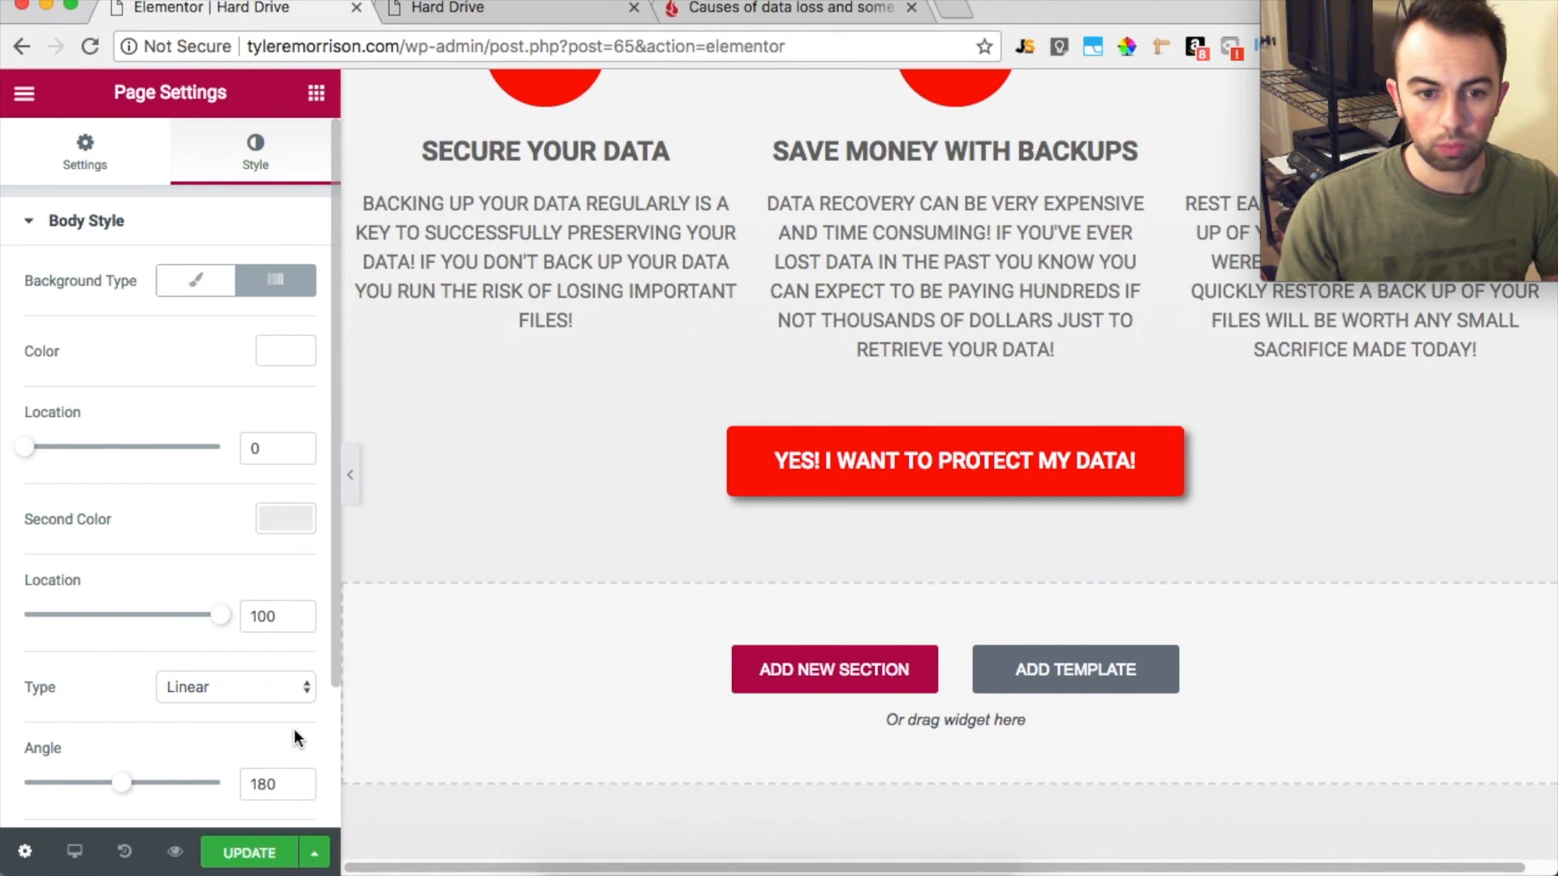
# Reduce the space of the spacer between the red progress bar and the video section to about 28
pyautogui.scroll(12, 600, 487)
pyautogui.scroll(-6, 605, 488)
pyautogui.scroll(-6, 605, 488)
pyautogui.scroll(6, 581, 508)
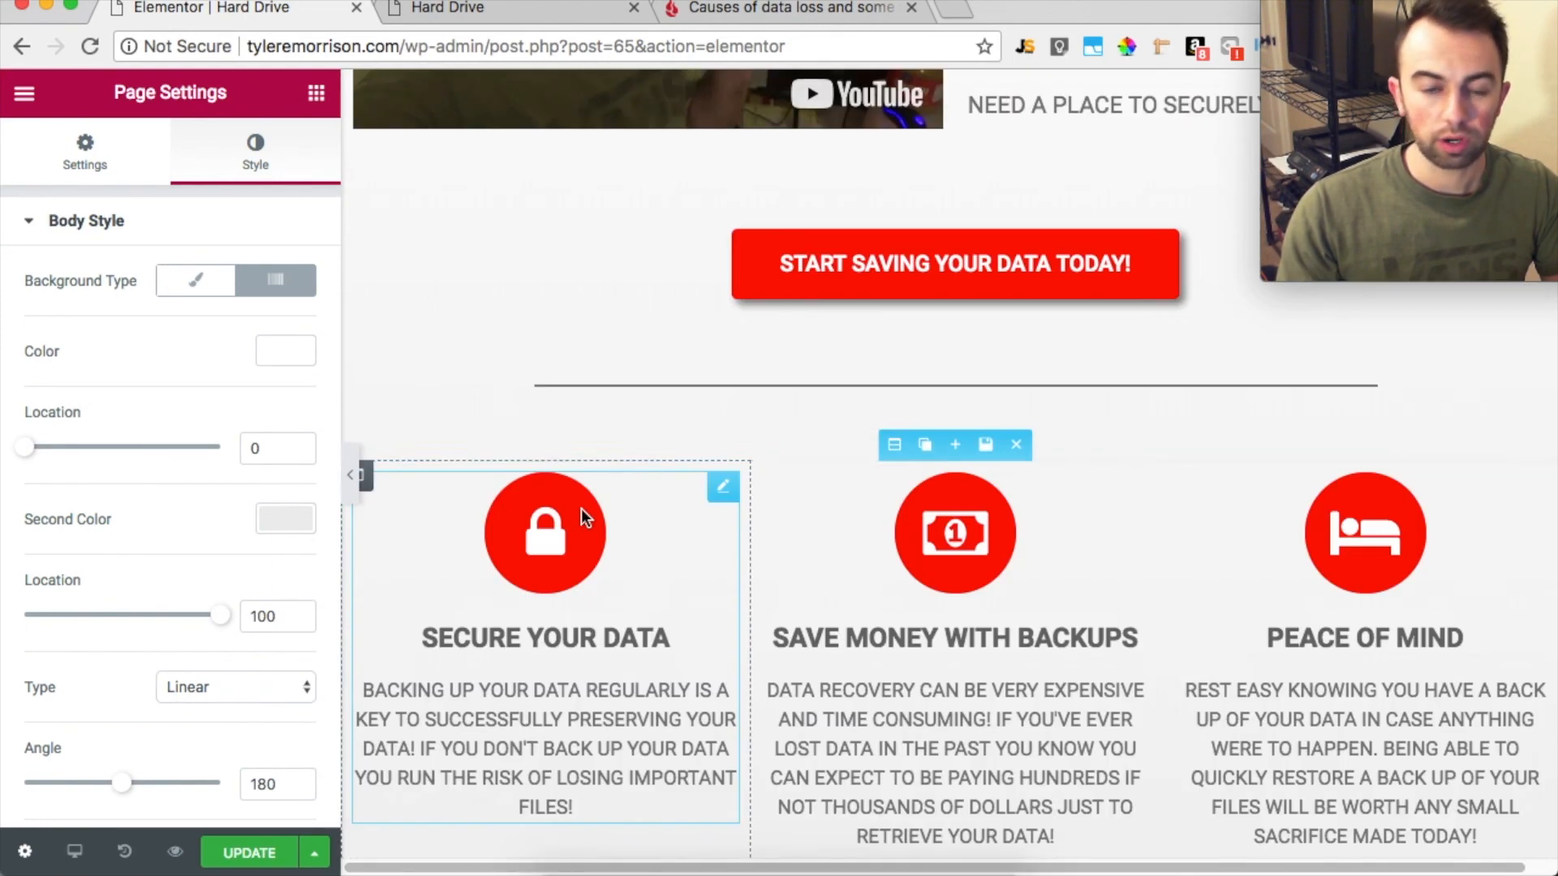
pyautogui.scroll(6, 581, 508)
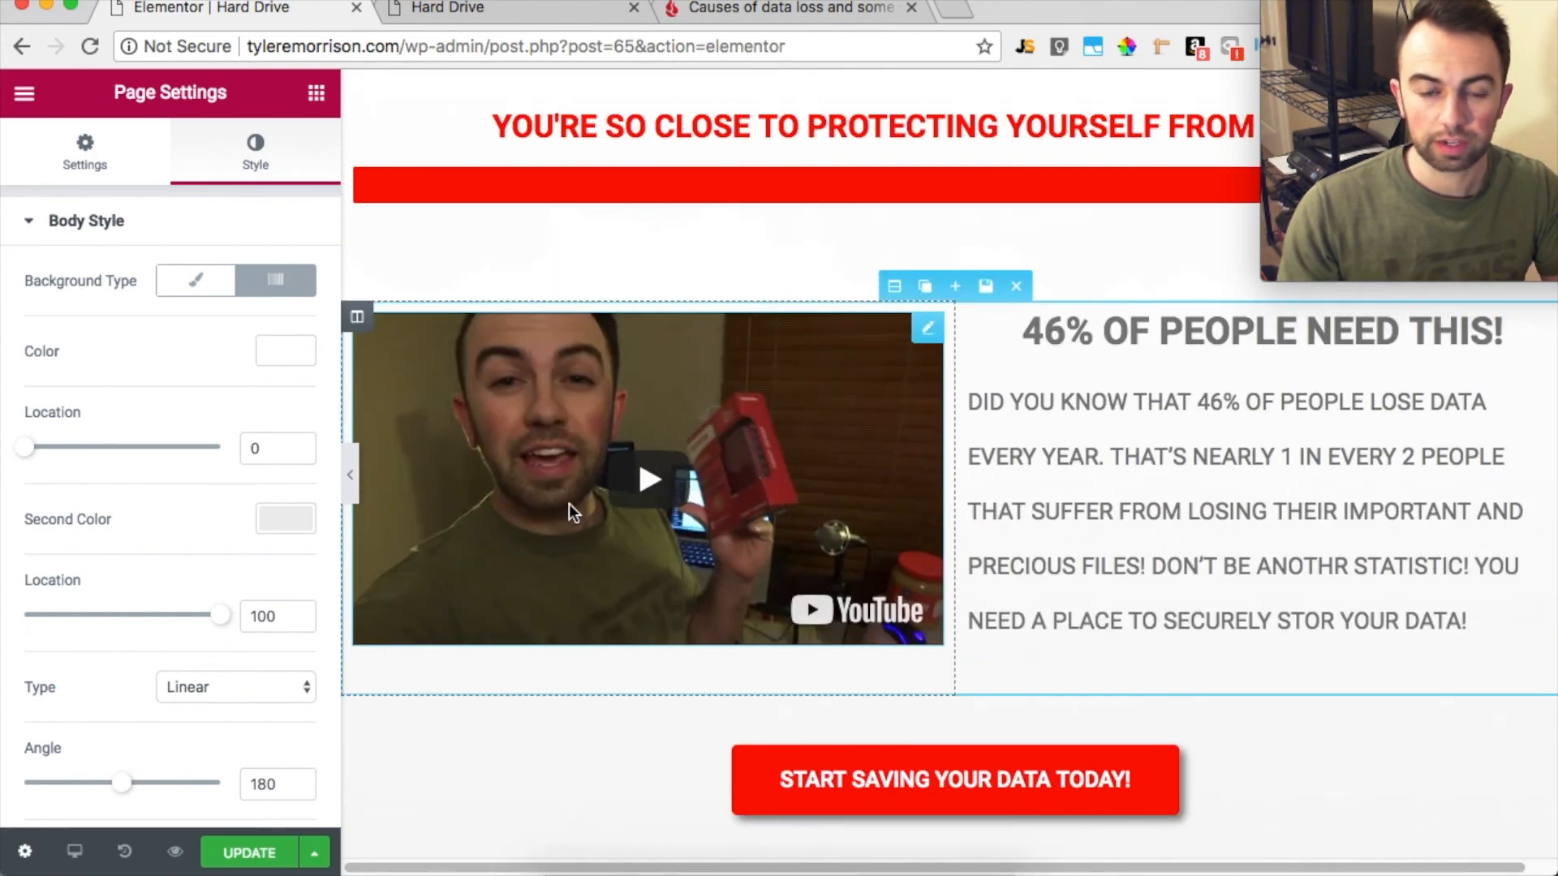
pyautogui.click(801, 245)
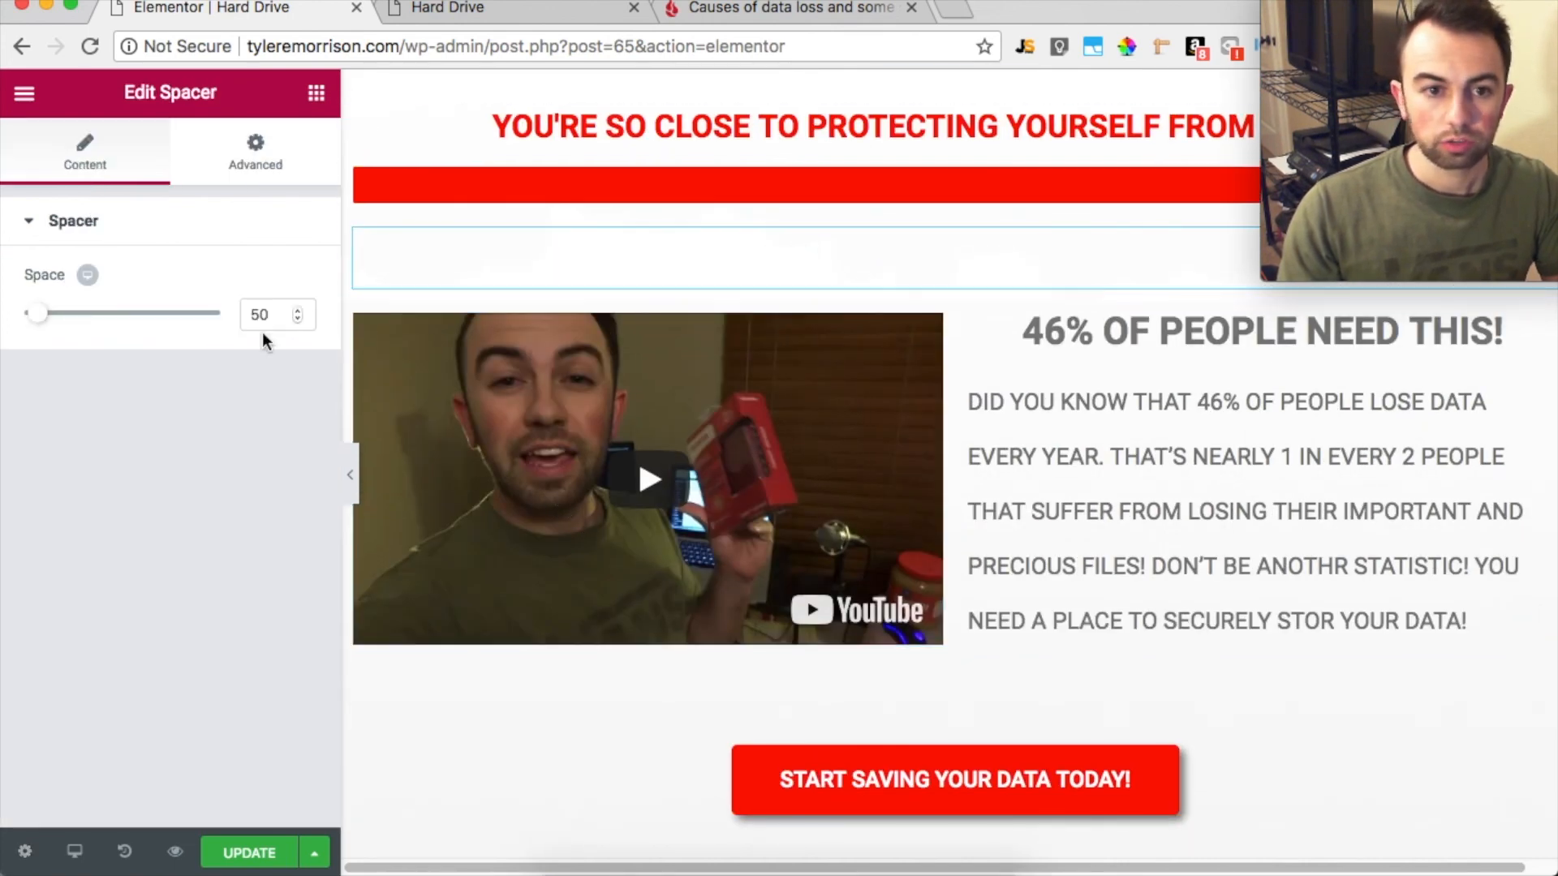
pyautogui.moveTo(46, 318); pyautogui.dragTo(31, 316)
pyautogui.moveTo(289, 319); pyautogui.dragTo(243, 316)
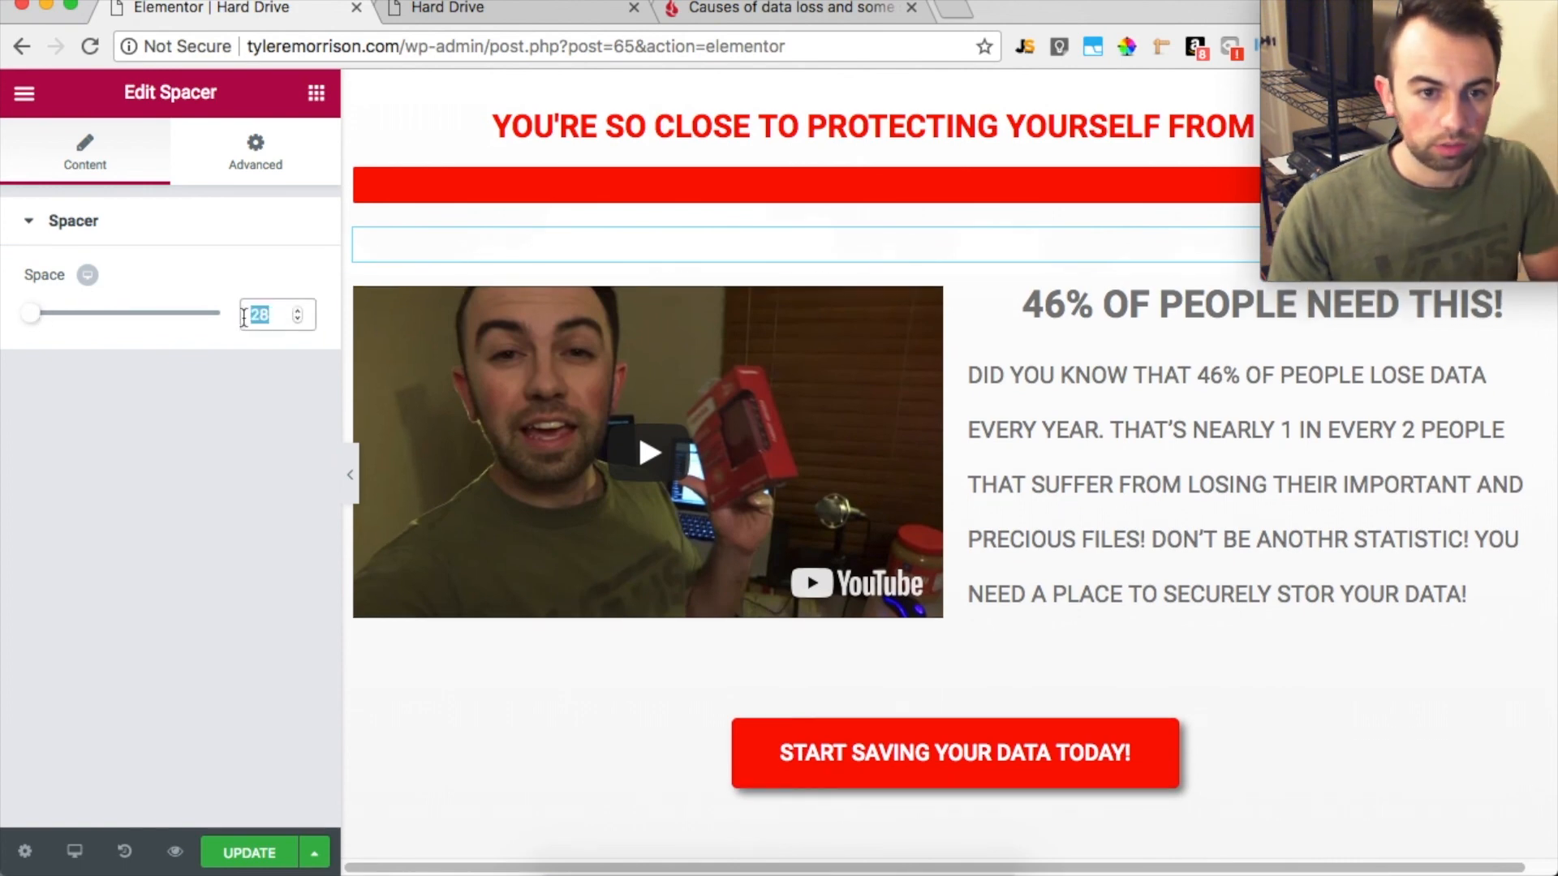
pyautogui.click(298, 311)
pyautogui.click(254, 235)
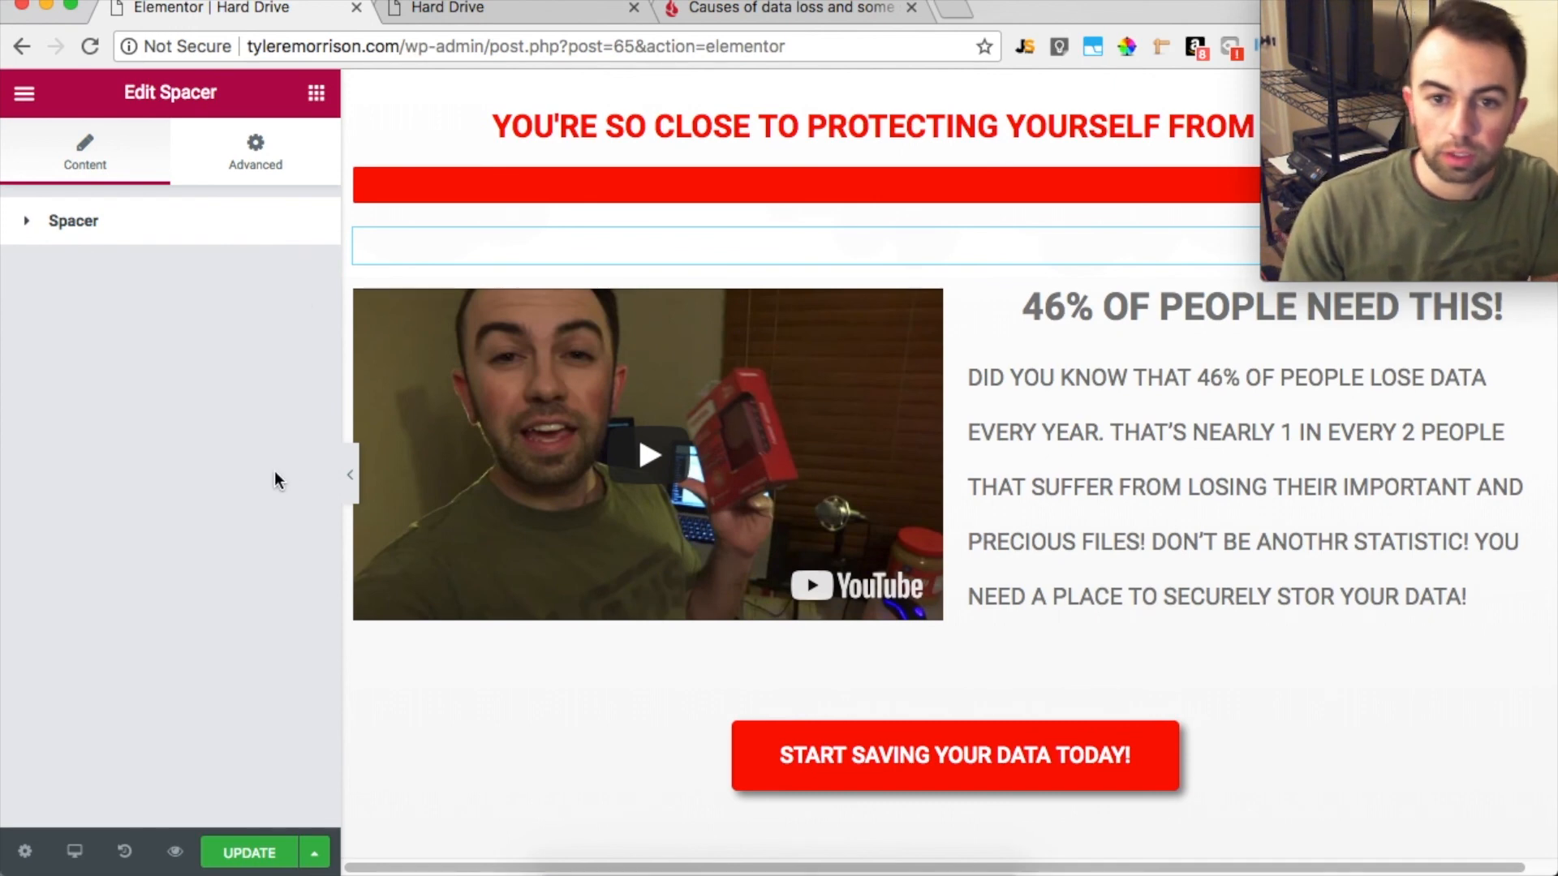